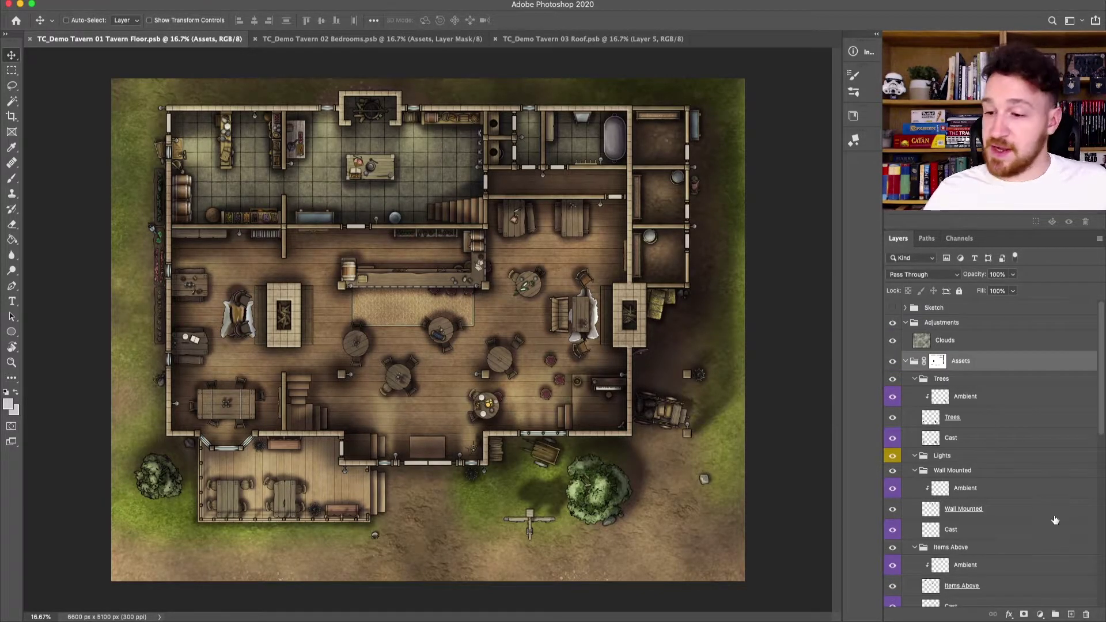
Step: Create a layer group named Night above the Assets group
left_click(1054, 613)
double_click(937, 358)
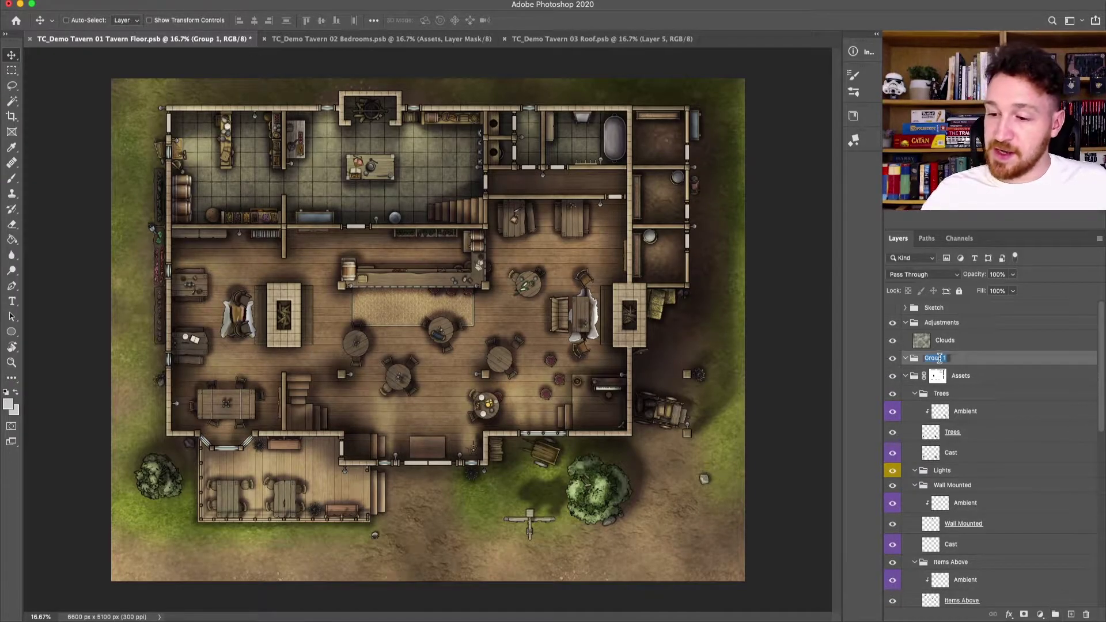
type("Nigh")
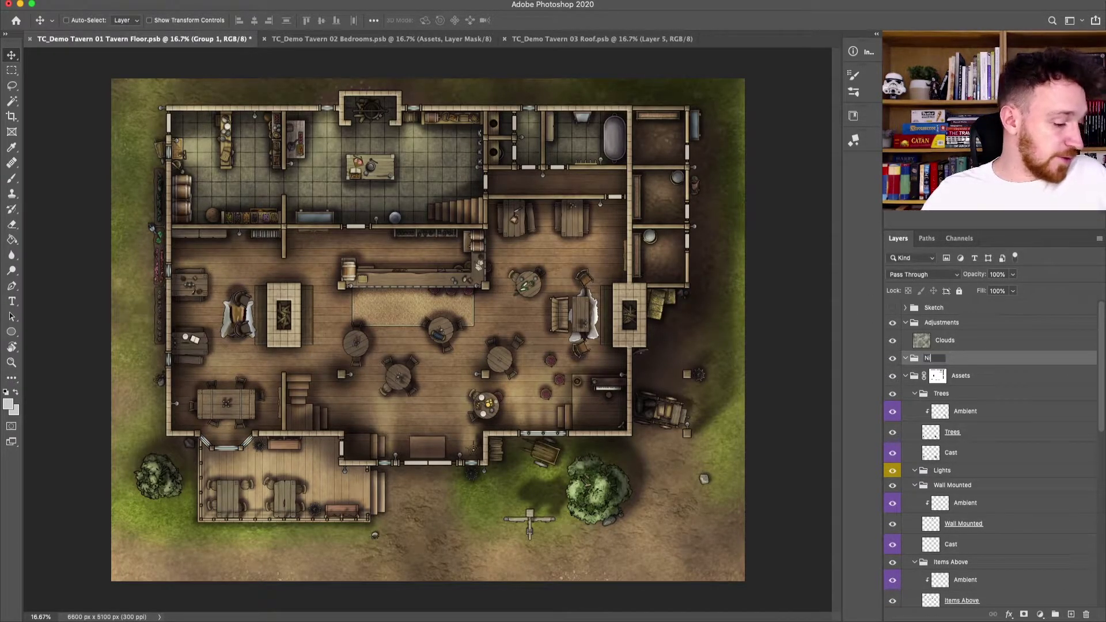
key("Return")
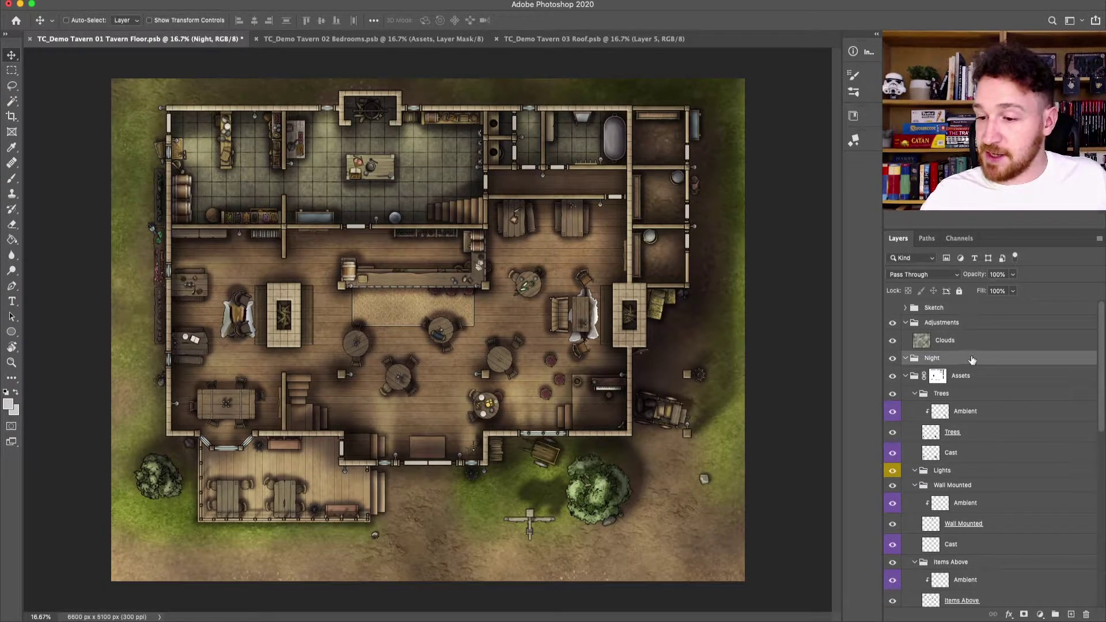
Step: Add two empty layers inside the Night group, naming the lower one Night and the upper one Darken
left_click(1071, 614)
left_click(1071, 614)
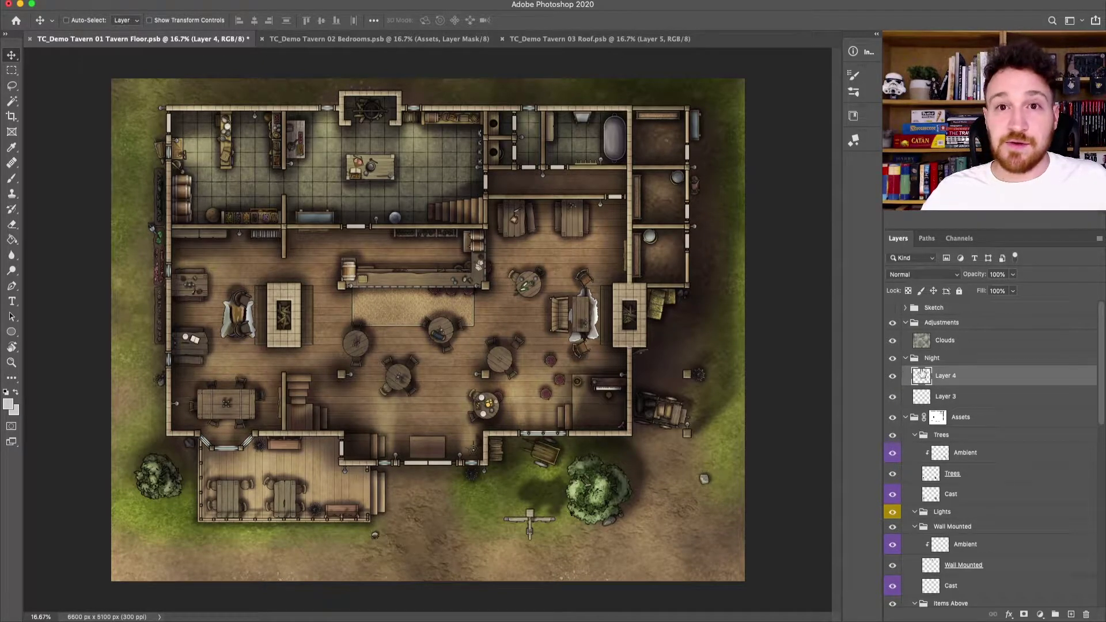
double_click(945, 396)
type("Night")
double_click(945, 375)
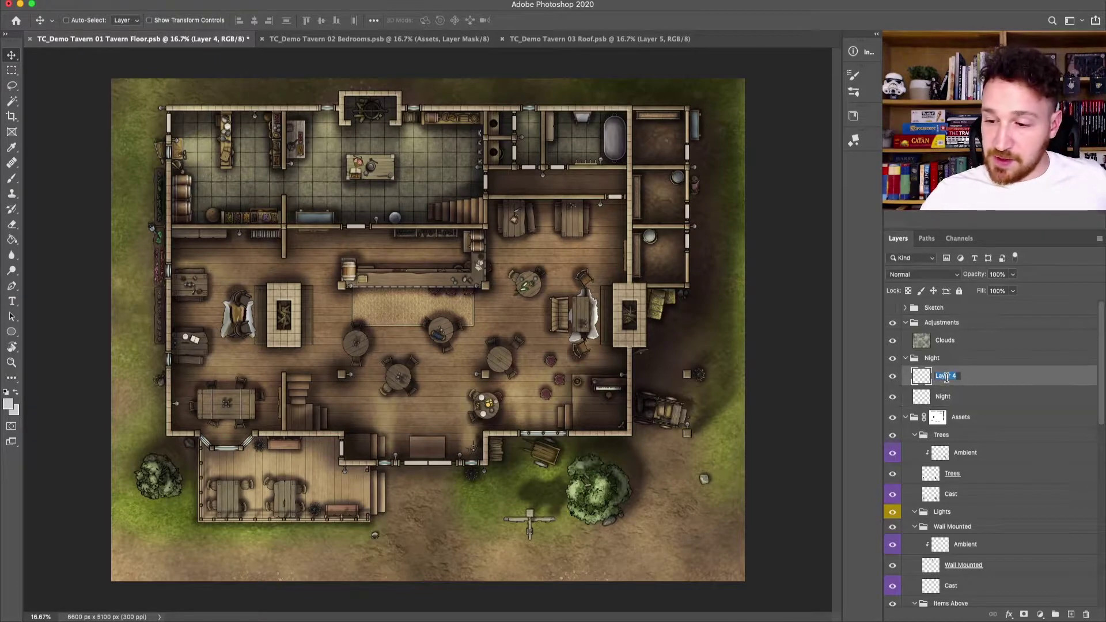
type("Darken")
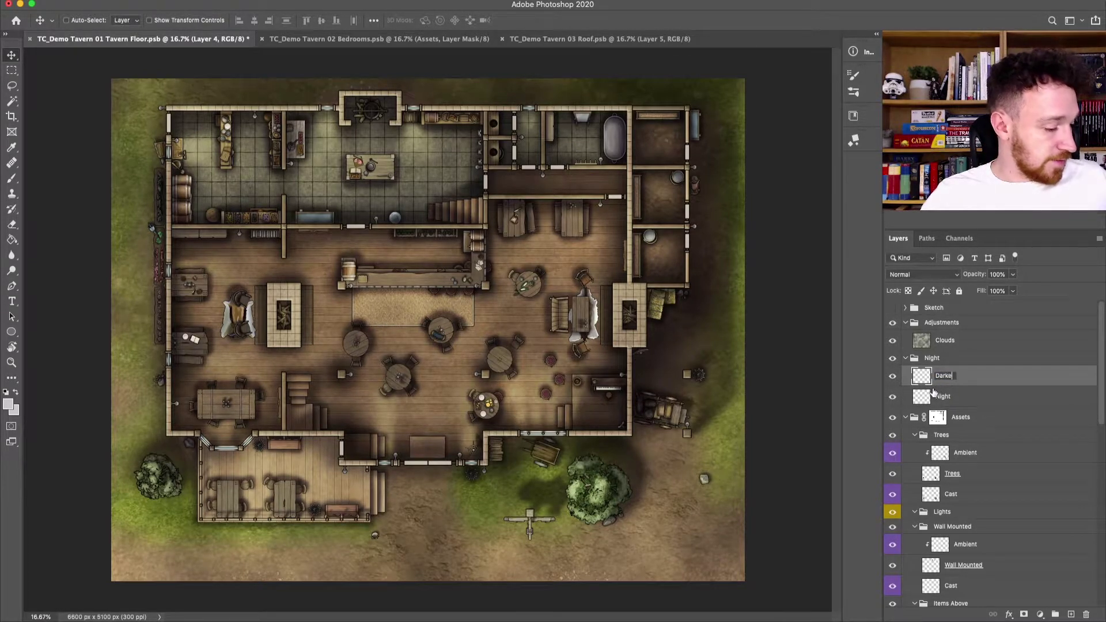
key("Return")
Step: Set the blend mode of both the Darken and Night layers to Overlay
left_click(963, 394, "shift")
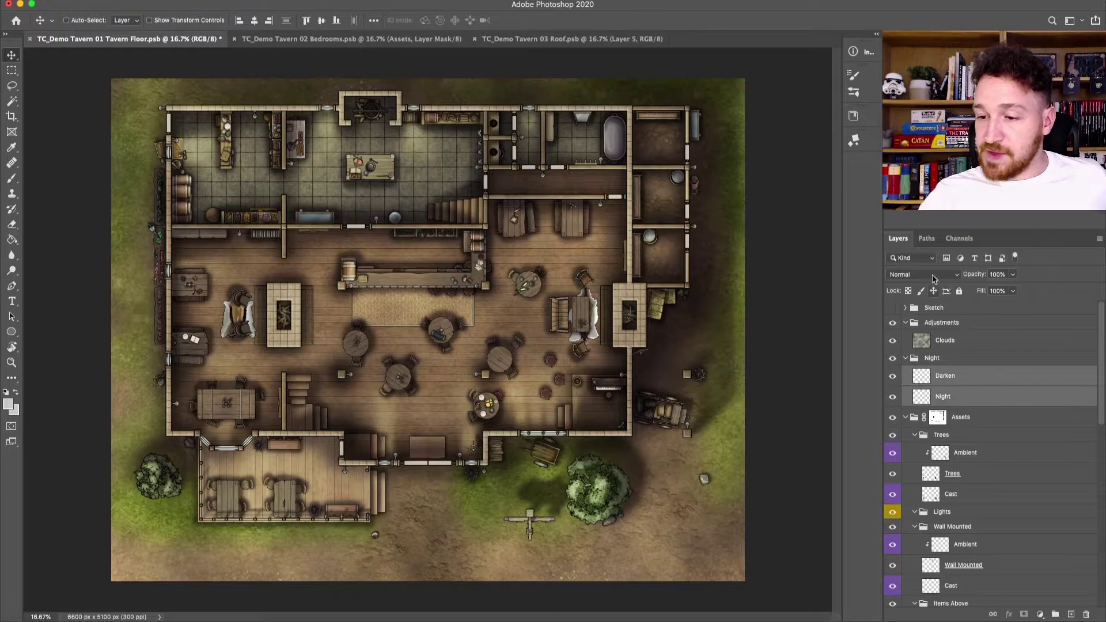
left_click(921, 274)
left_click(917, 401)
Step: With the Night layer selected, set the foreground color to the library's Night Palette purple, #483763
left_click(955, 402)
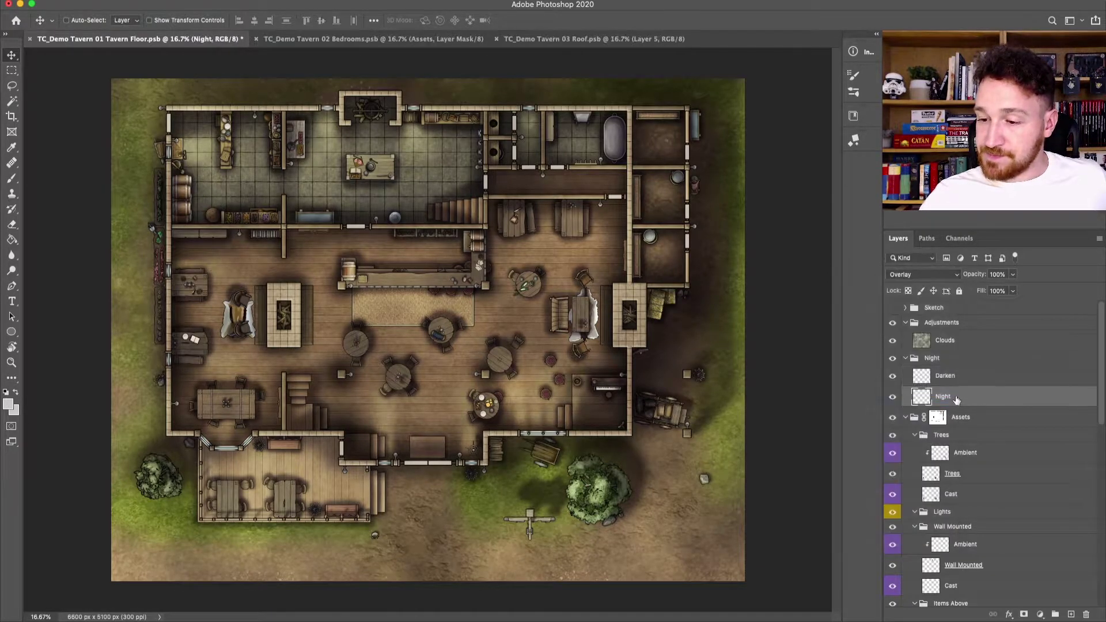
left_click(852, 118)
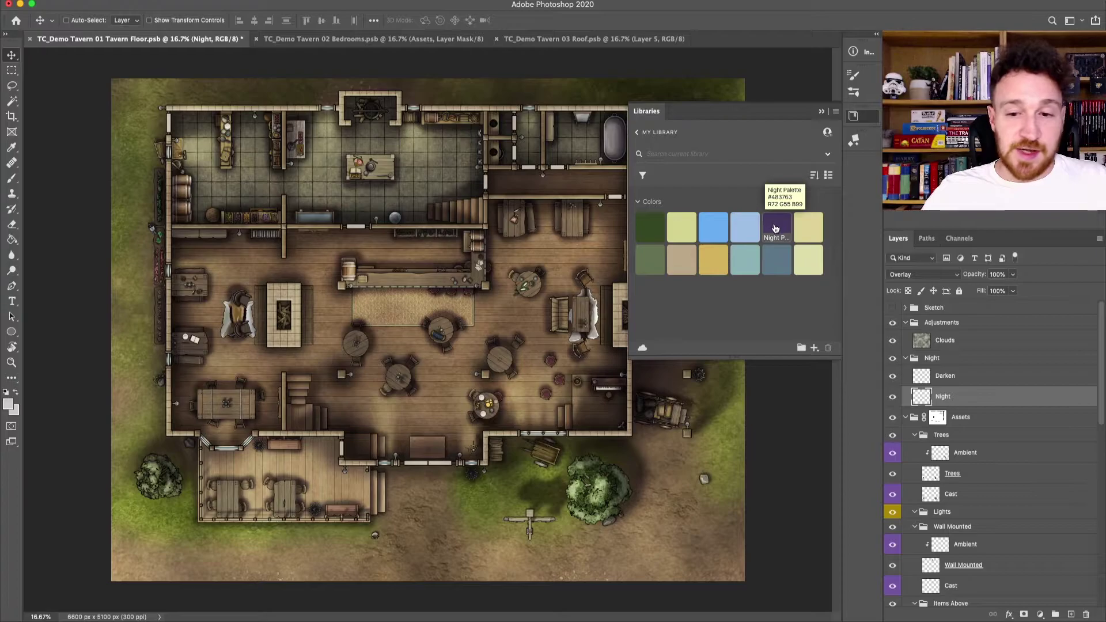
left_click(776, 229)
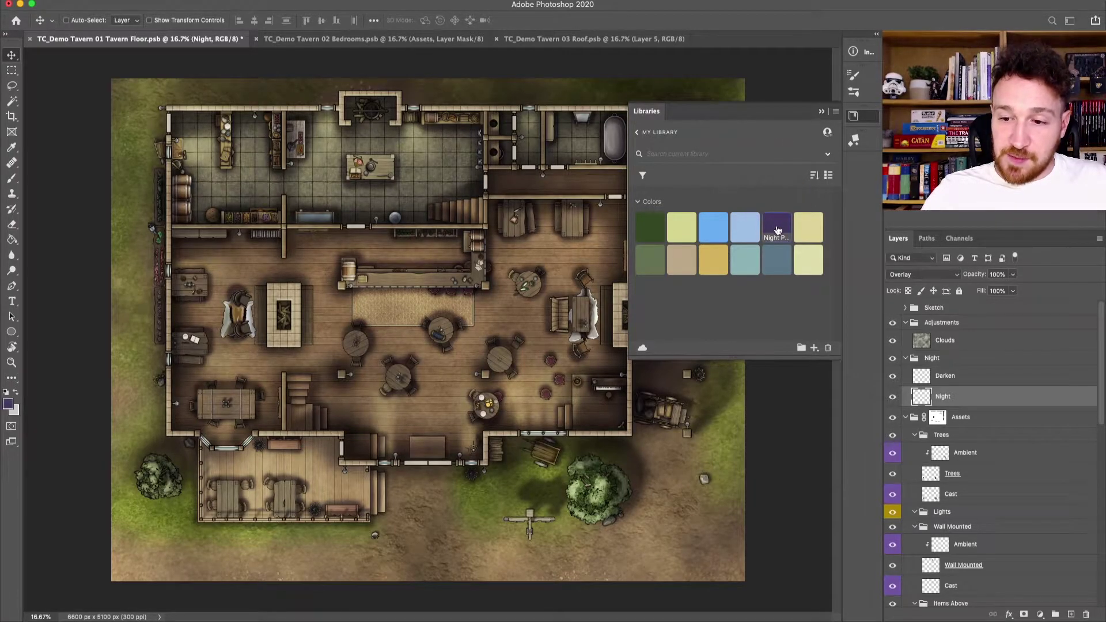
left_click(821, 111)
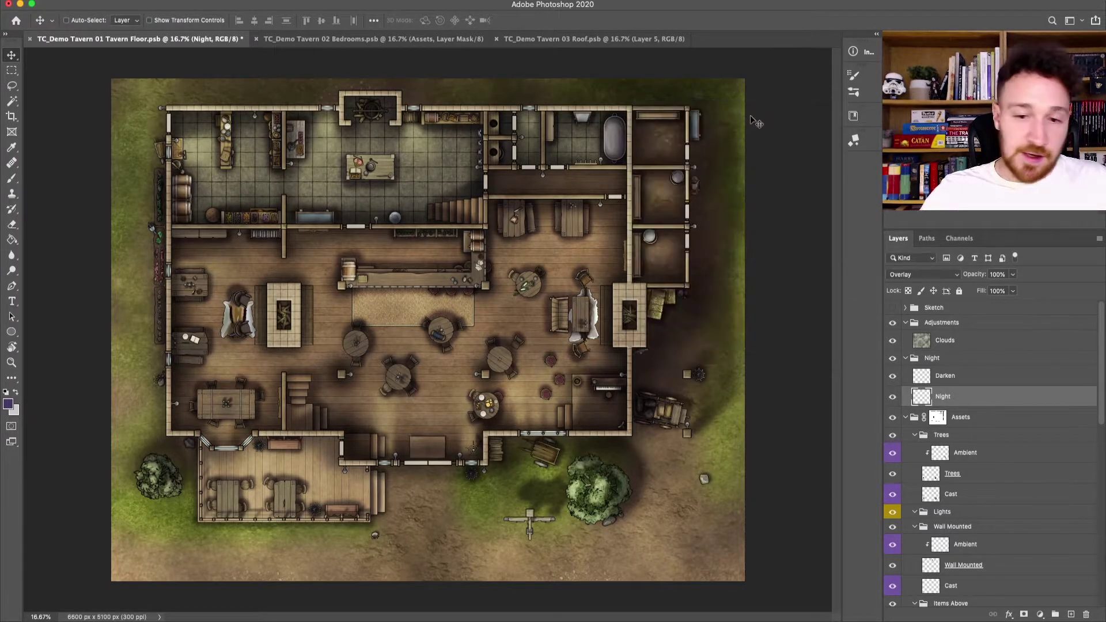
left_click(8, 404)
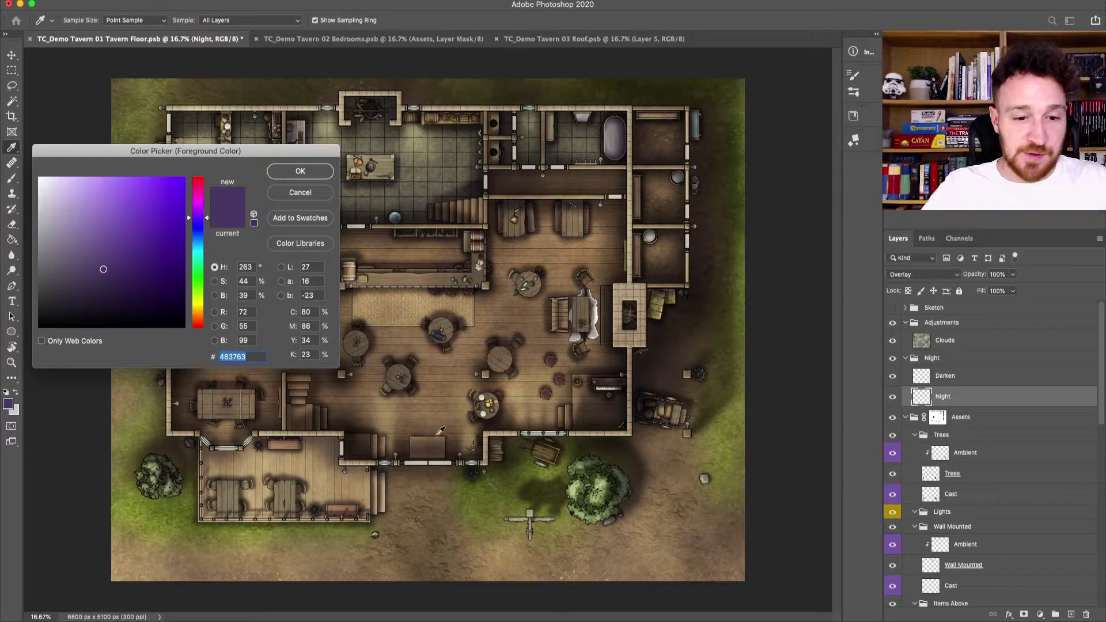
left_click_drag(310, 153, 567, 191)
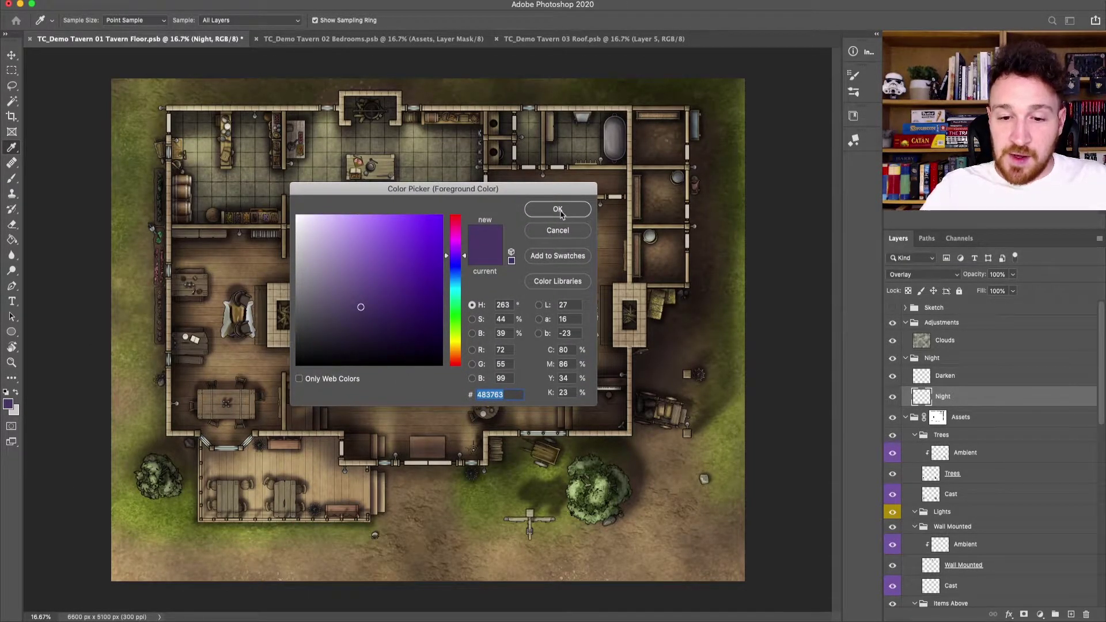
left_click(563, 210)
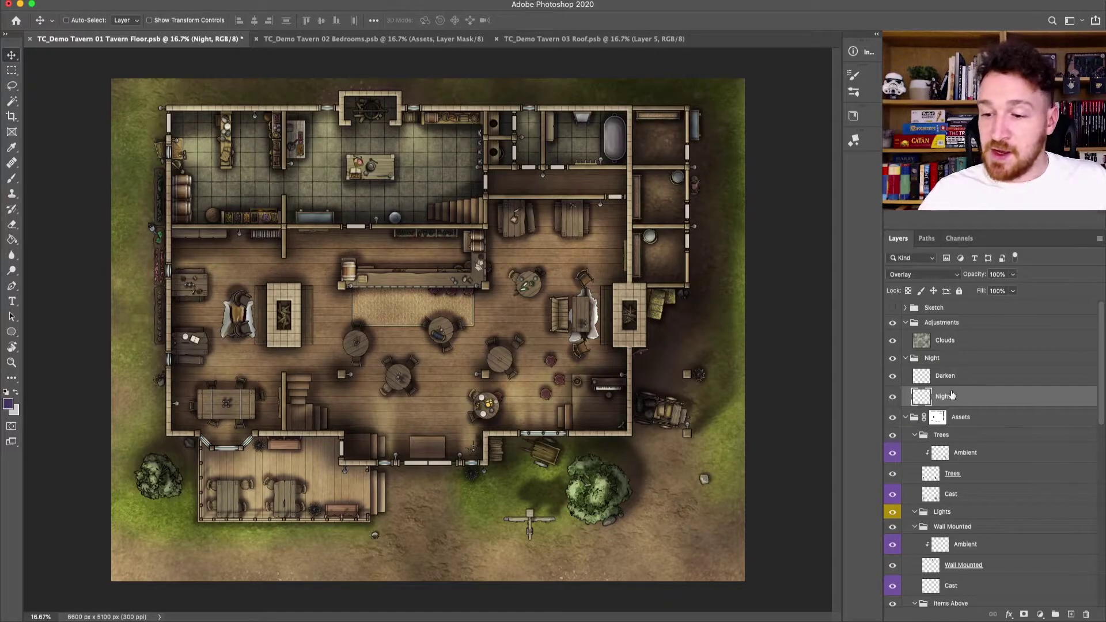
Step: Fill the Night layer and the Darken layer with the purple foreground color
left_click(11, 240)
left_click(445, 389)
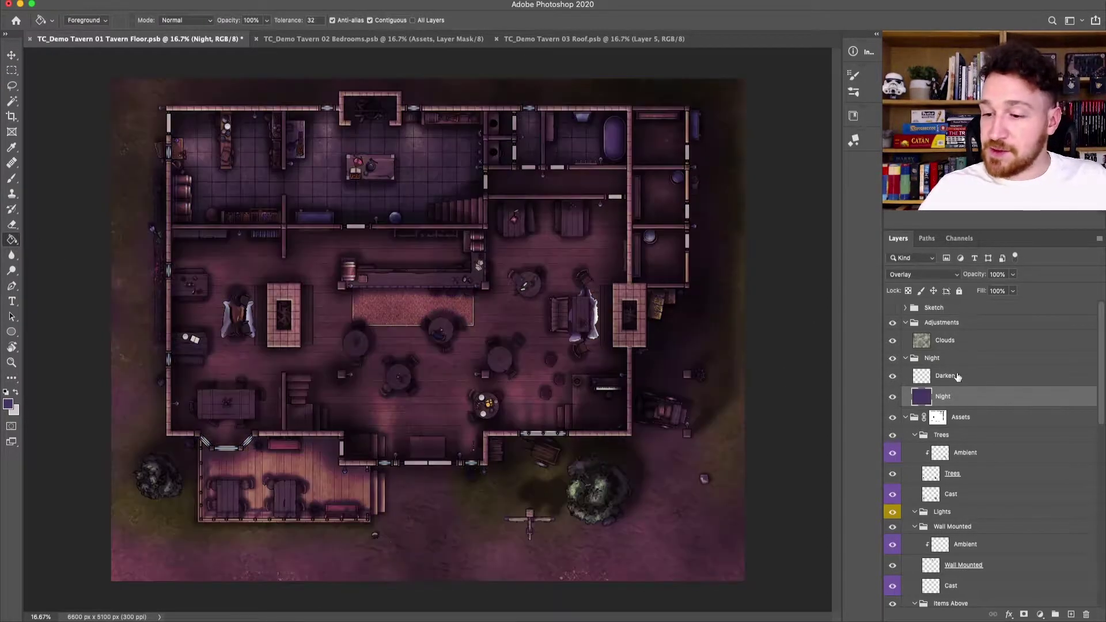
left_click(955, 375)
left_click(383, 395)
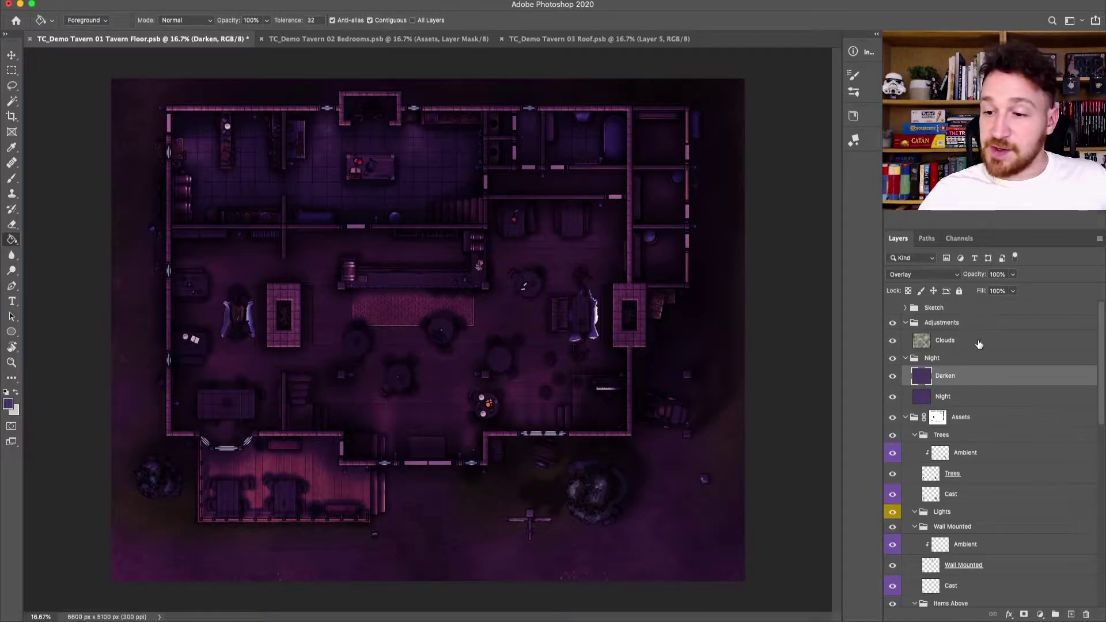
Step: Set the Darken layer's opacity to 50% and add a layer mask to it
left_click(994, 277)
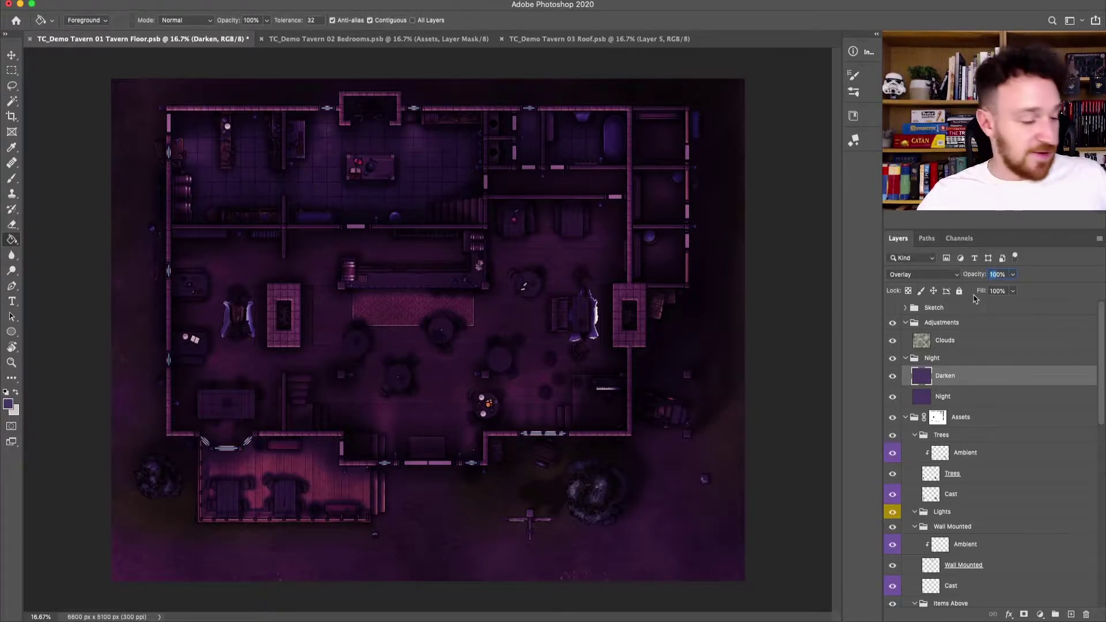
type("50")
key("Return")
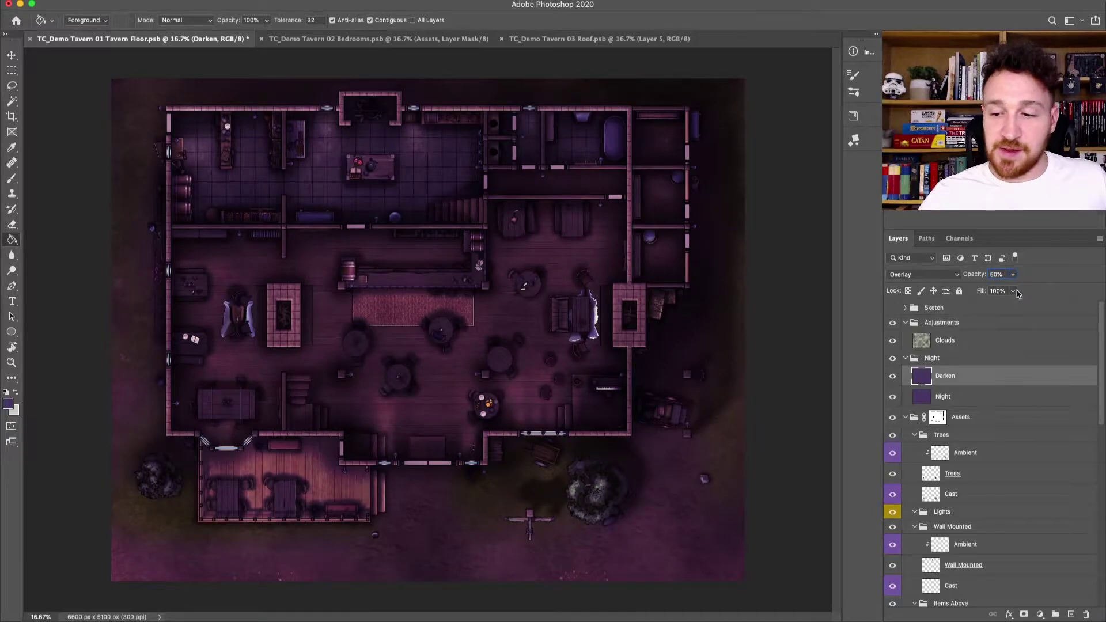
left_click(1024, 614)
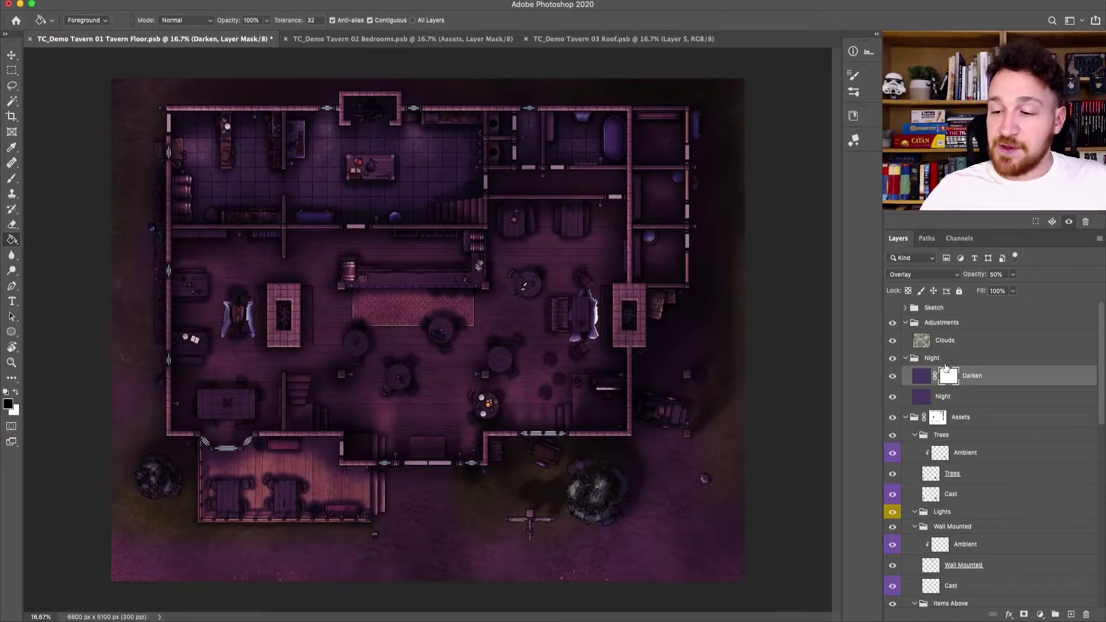
Step: Paint black on the Darken mask with a brush of about 1100 px over the building interior and parts of the surrounding ground
left_click(12, 178)
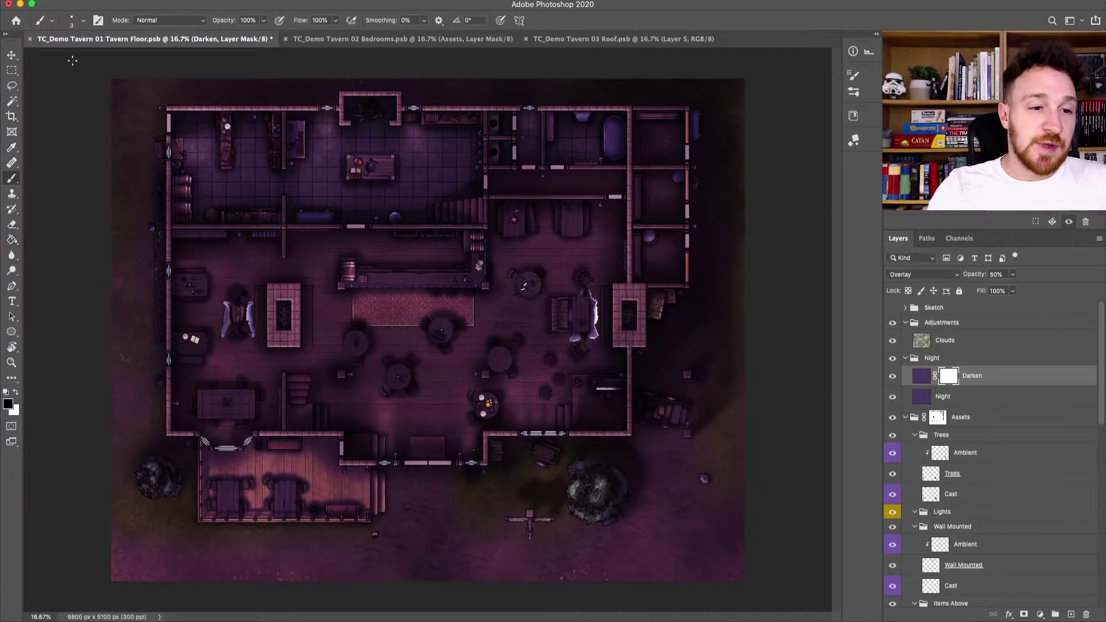
left_click(83, 21)
type("80")
key("Return")
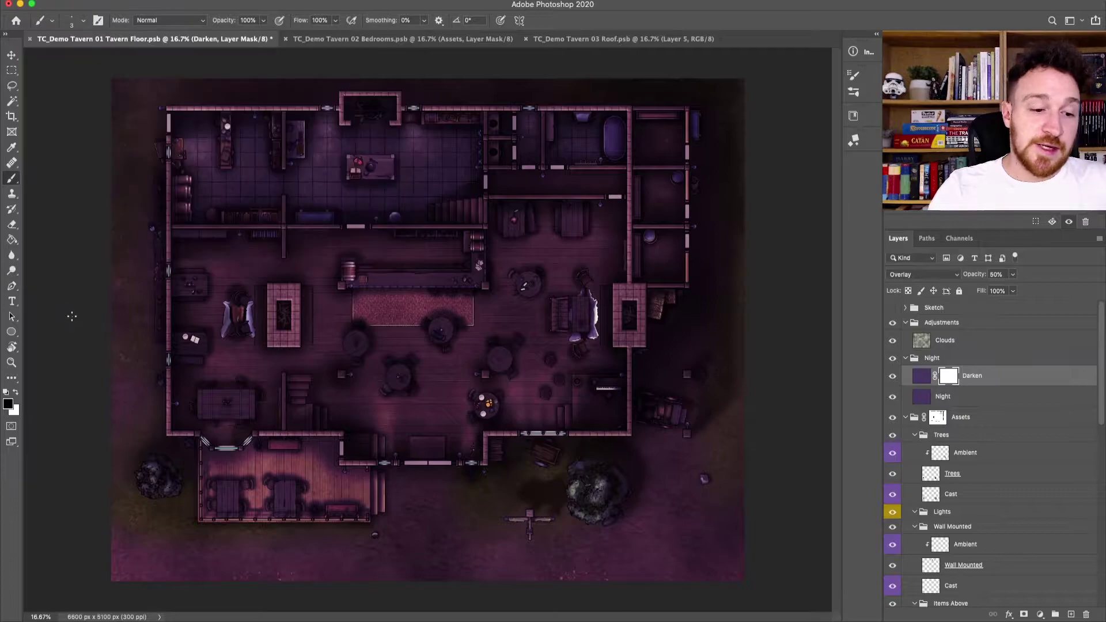
key("bracketright")
key("bracketright")
key("bracketright")
key("bracketright")
key("bracketright")
key("bracketright")
key("bracketright")
key("bracketright")
key("bracketright")
key("bracketright")
key("bracketright")
key("bracketright")
key("bracketright")
key("bracketright")
key("bracketright")
key("bracketright")
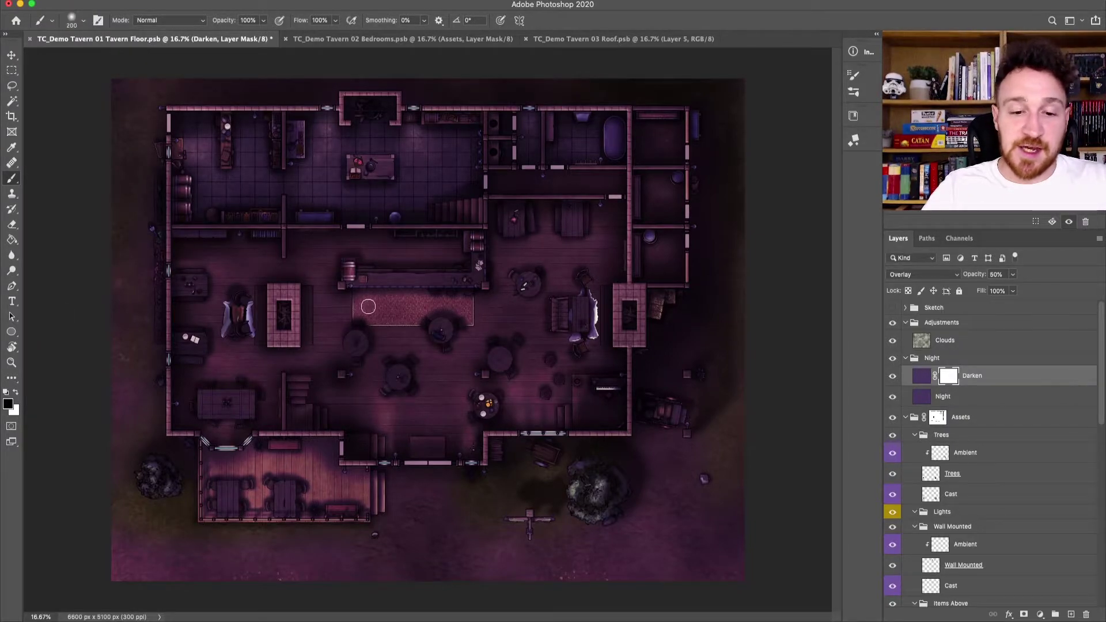
mouse_move(224, 376)
left_mouse_down()
mouse_move(204, 392)
mouse_move(211, 147)
mouse_move(280, 189)
mouse_move(365, 145)
mouse_move(278, 228)
mouse_move(285, 305)
mouse_move(342, 358)
mouse_move(359, 432)
mouse_move(453, 418)
mouse_move(497, 353)
mouse_move(480, 364)
mouse_move(540, 380)
mouse_move(570, 315)
mouse_move(540, 263)
mouse_move(535, 175)
mouse_move(482, 154)
mouse_move(447, 167)
mouse_move(581, 169)
mouse_move(649, 193)
mouse_move(644, 266)
mouse_move(530, 321)
mouse_move(372, 350)
mouse_move(376, 430)
mouse_move(260, 472)
left_mouse_up()
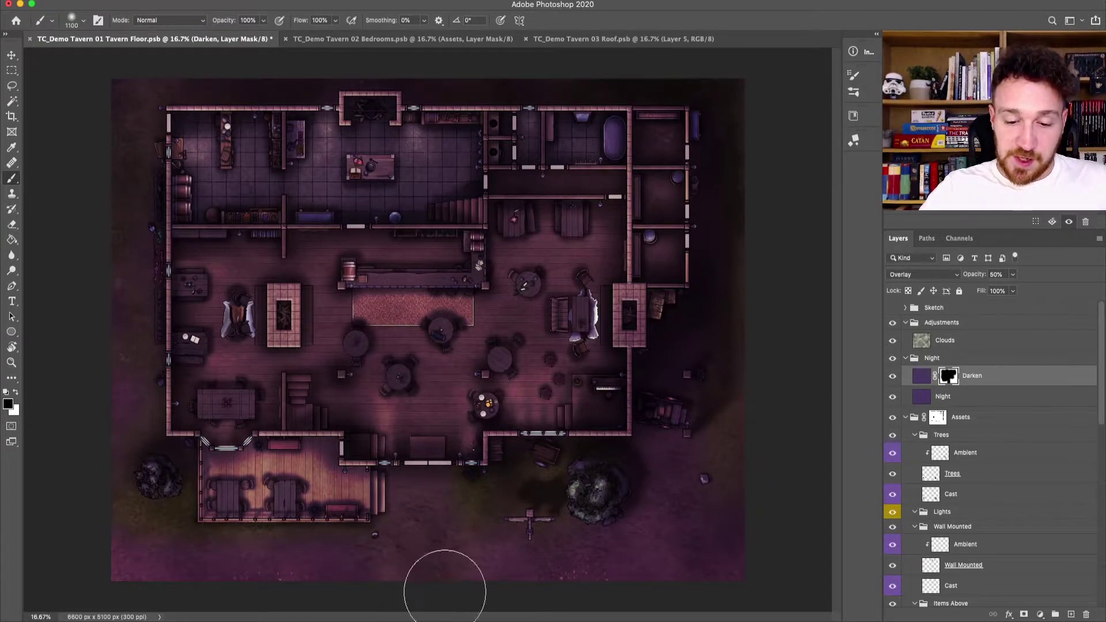
mouse_move(537, 521)
left_mouse_down()
mouse_move(517, 508)
mouse_move(532, 506)
mouse_move(541, 528)
mouse_move(479, 517)
mouse_move(345, 458)
mouse_move(340, 480)
left_mouse_up()
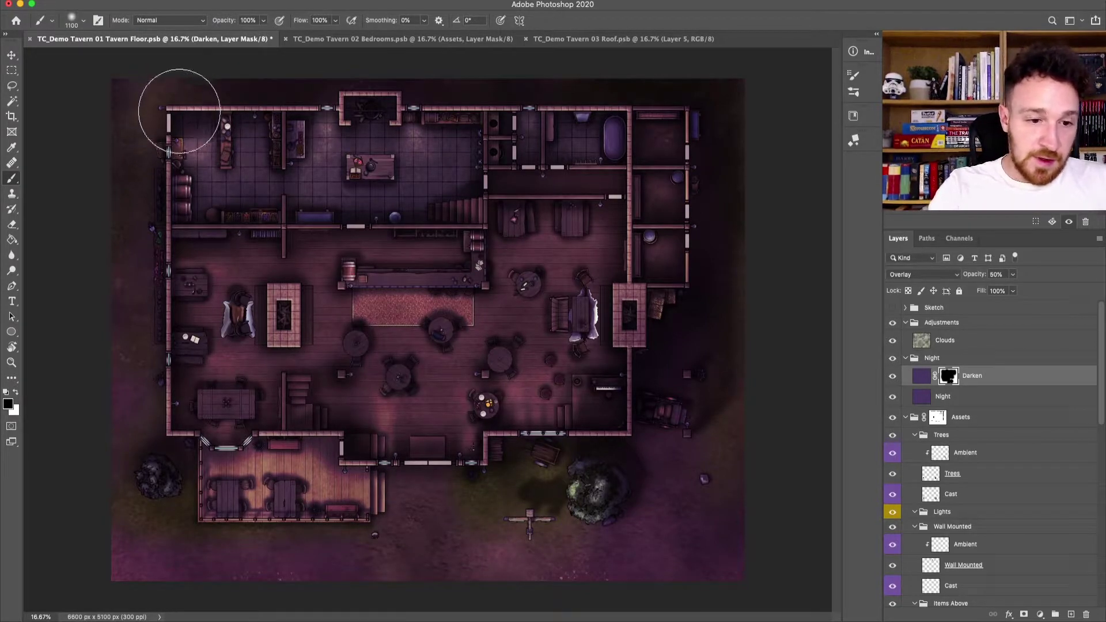
mouse_move(675, 423)
left_mouse_down()
mouse_move(694, 432)
mouse_move(671, 432)
left_mouse_up()
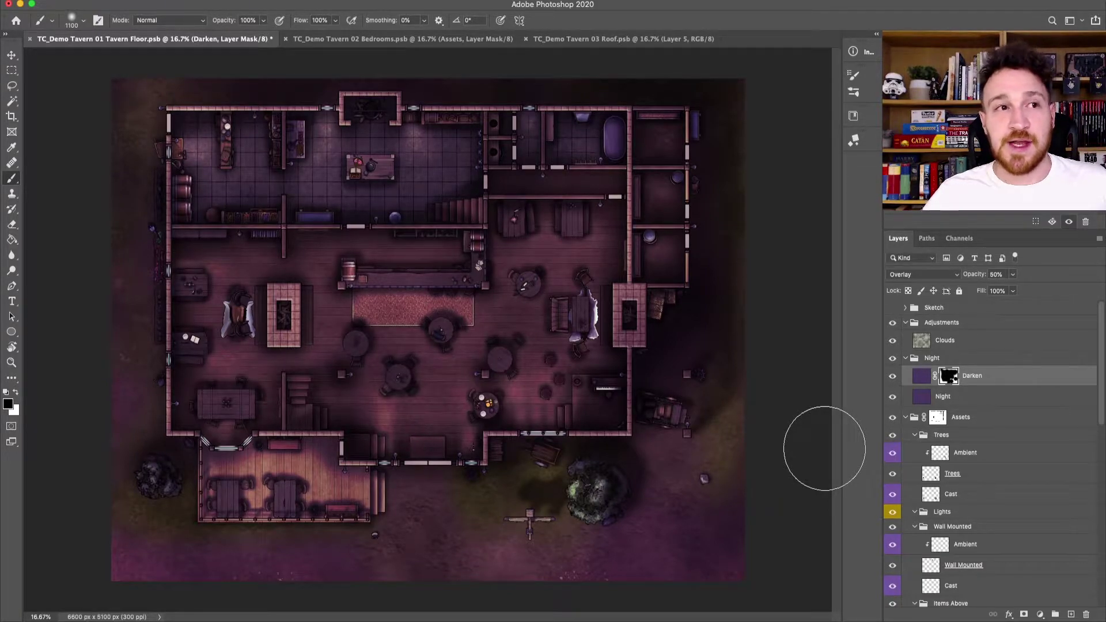
Step: Add a Photo Filter adjustment layer with a cooling filter above Darken, and compare the map with and without it
key("super+2")
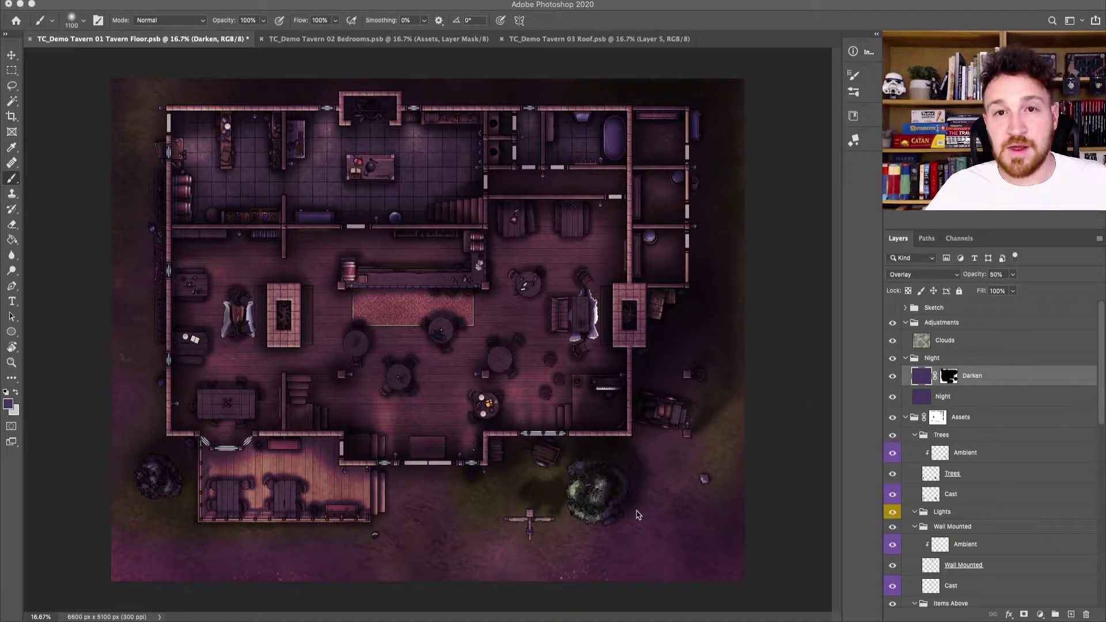
left_click(1040, 615)
left_click(1040, 615)
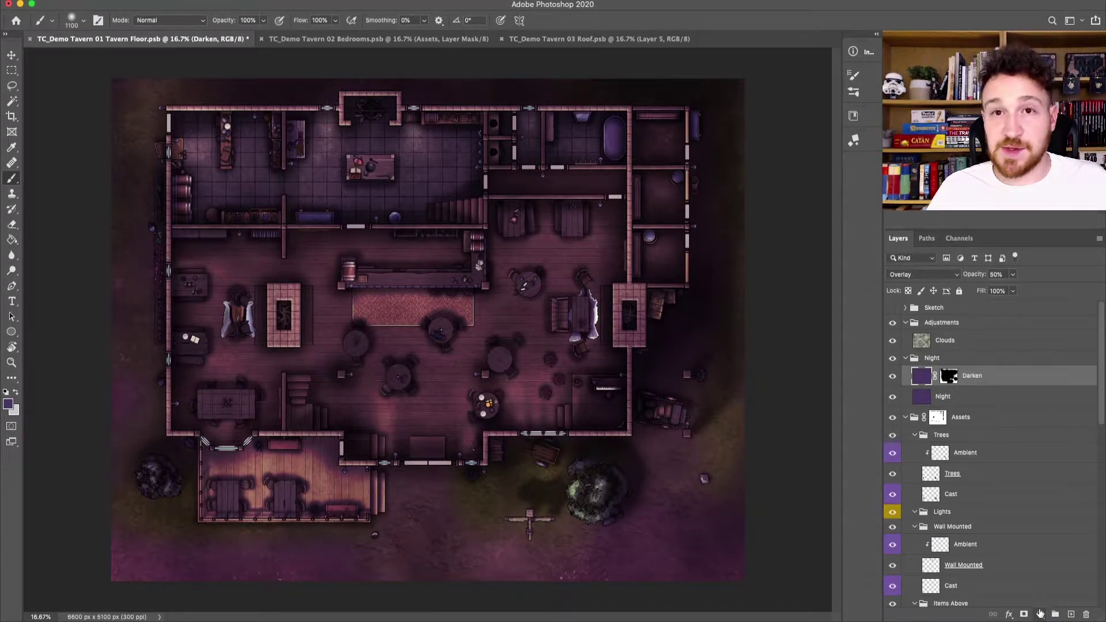
left_click(1040, 614)
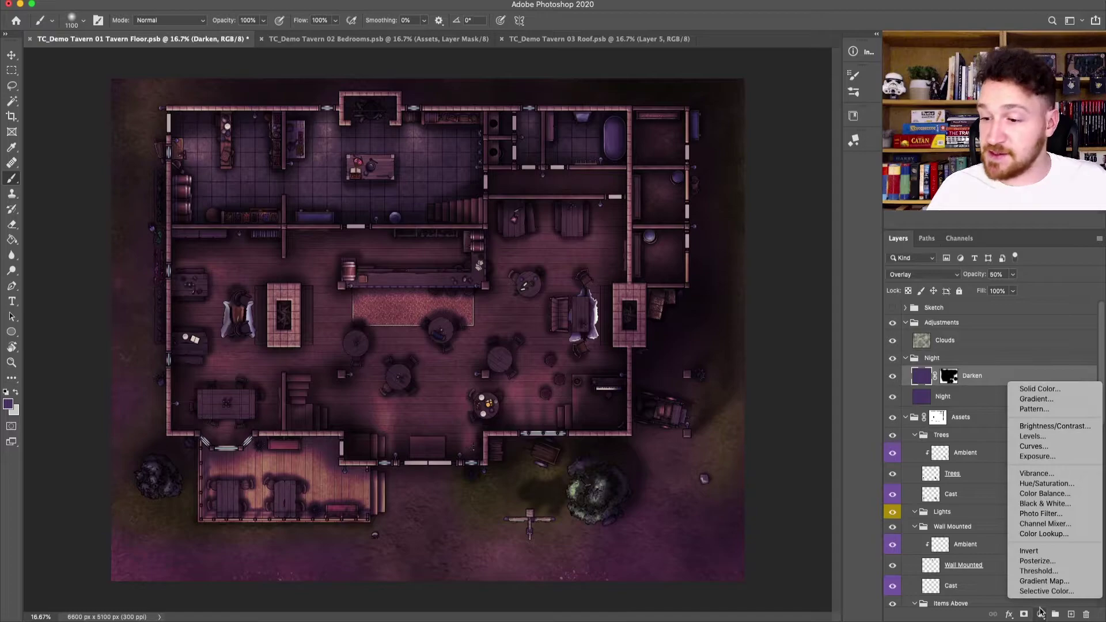
left_click(1061, 514)
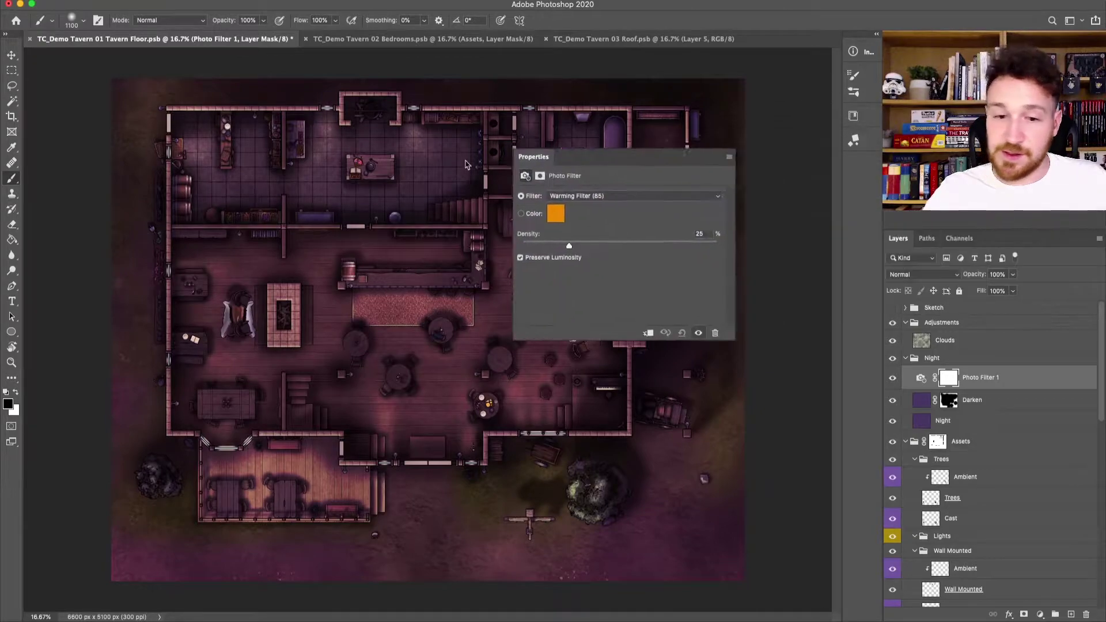
left_click_drag(685, 424, 714, 467)
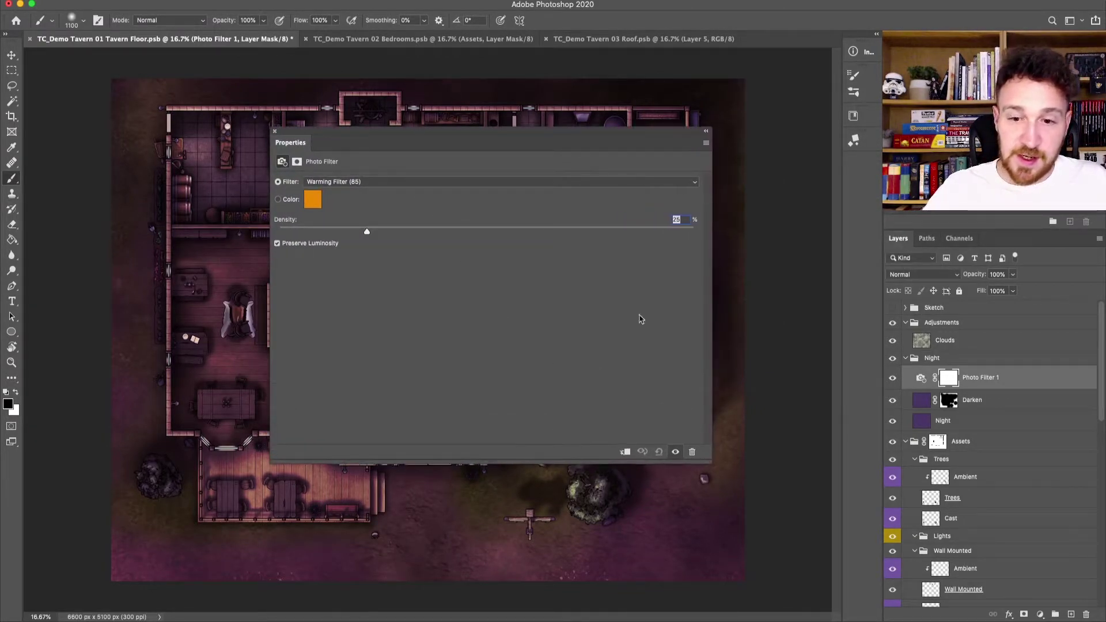
left_click(649, 181)
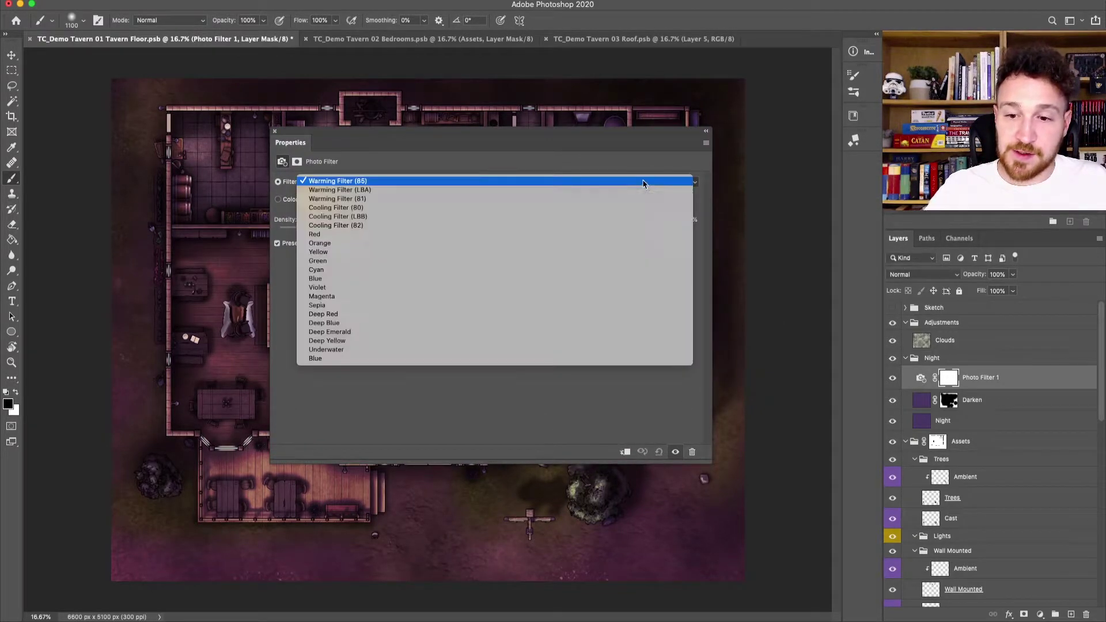
left_click(380, 212)
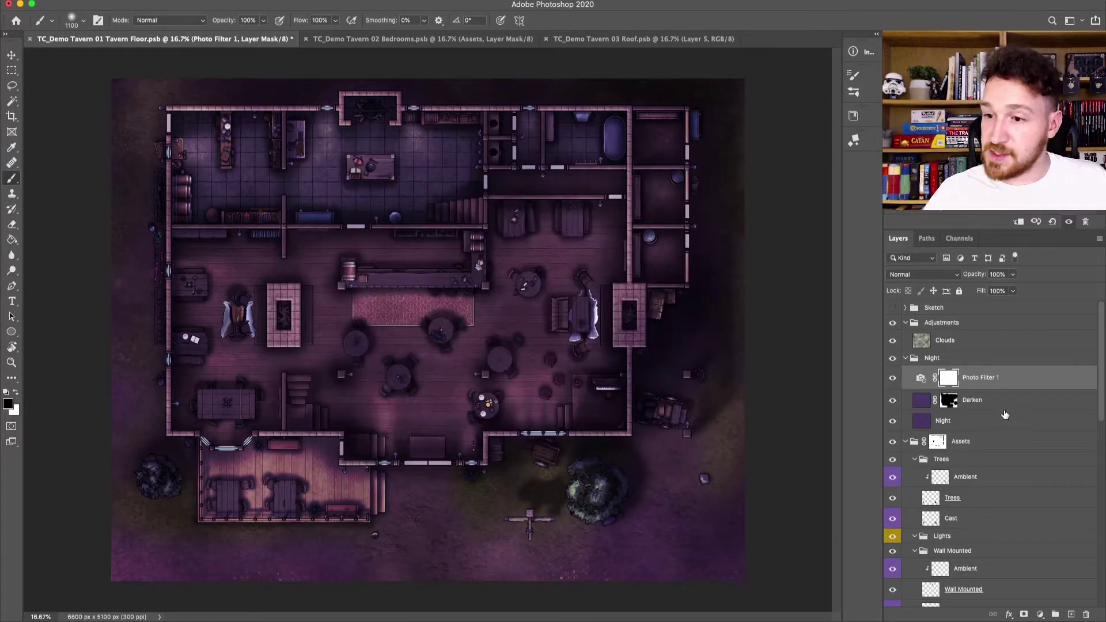
left_click(893, 378)
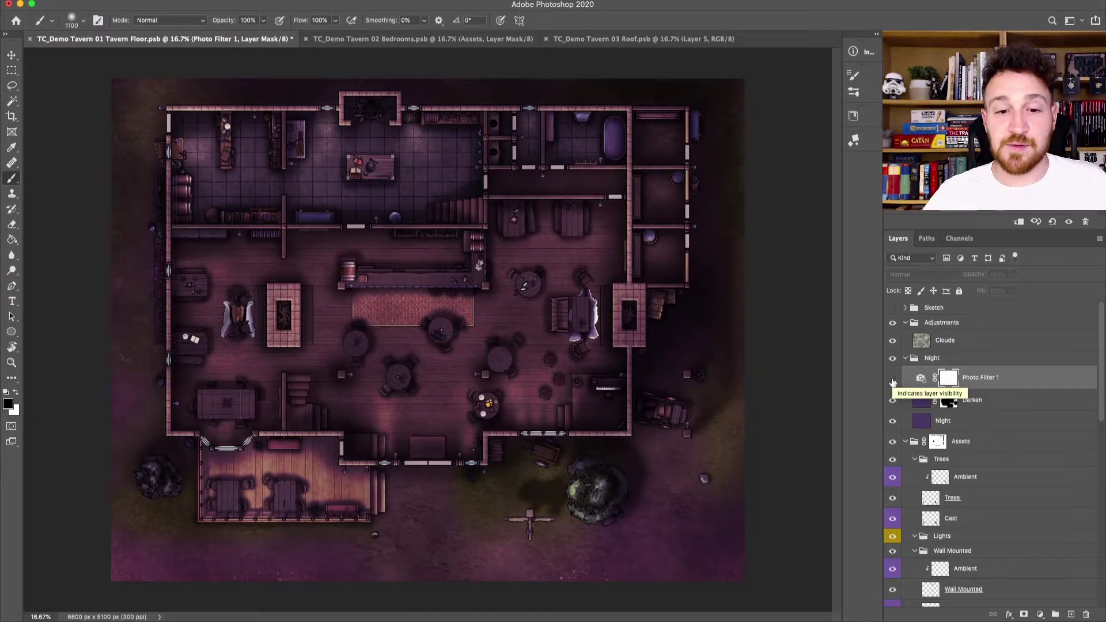
left_click(893, 378)
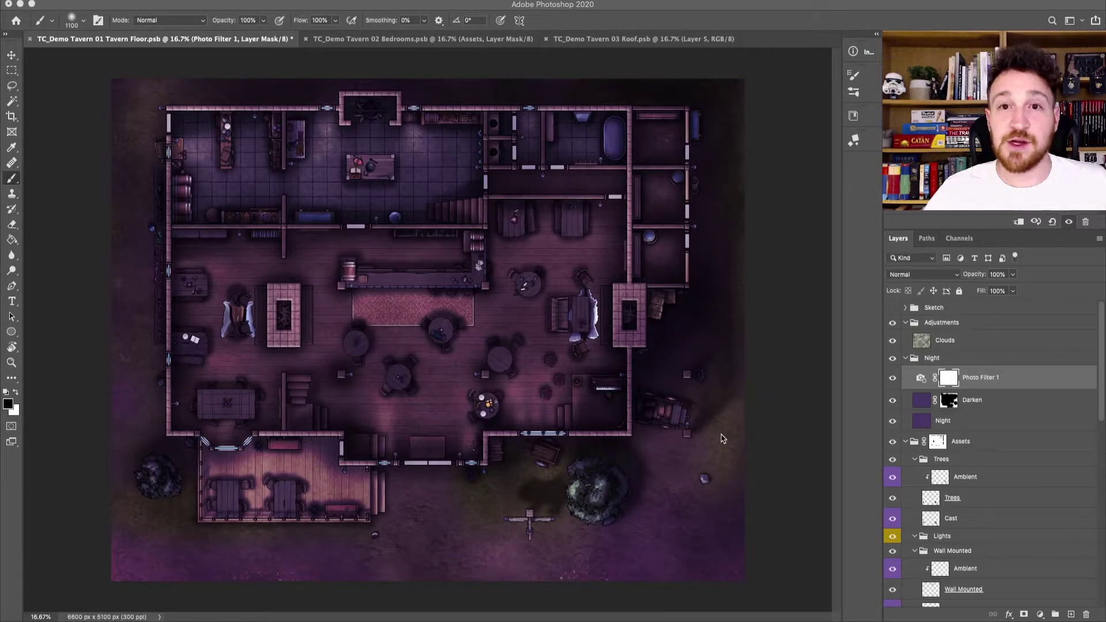
Step: Add four new empty layers inside the Lights group
left_click(958, 537)
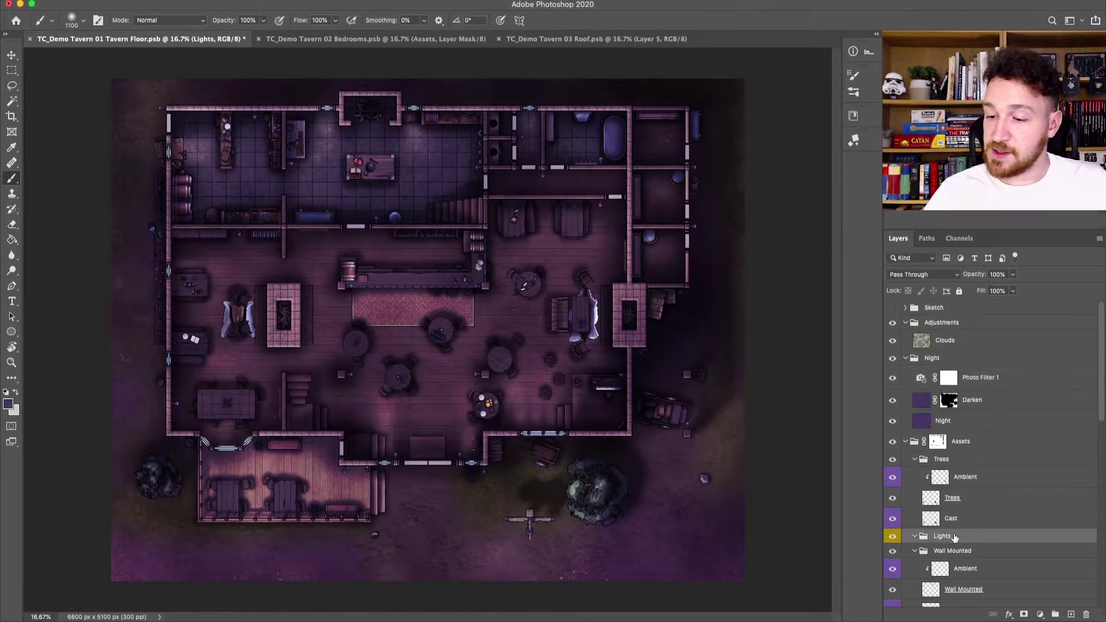
left_click(960, 445)
left_click(1005, 533)
left_click(1070, 614)
left_click(1070, 614)
left_click(1071, 613)
left_click(1071, 614)
scroll(952, 461, "down", 5)
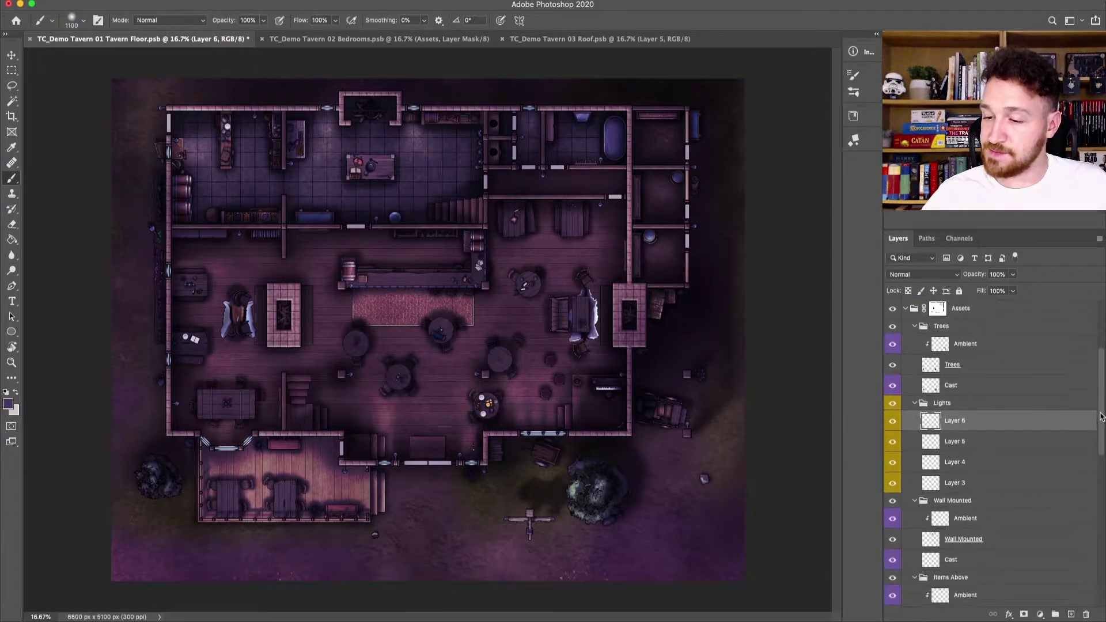
Step: Rename the lowest new layer in the Lights group as Fire and set its blend mode to Vivid Light
double_click(954, 468)
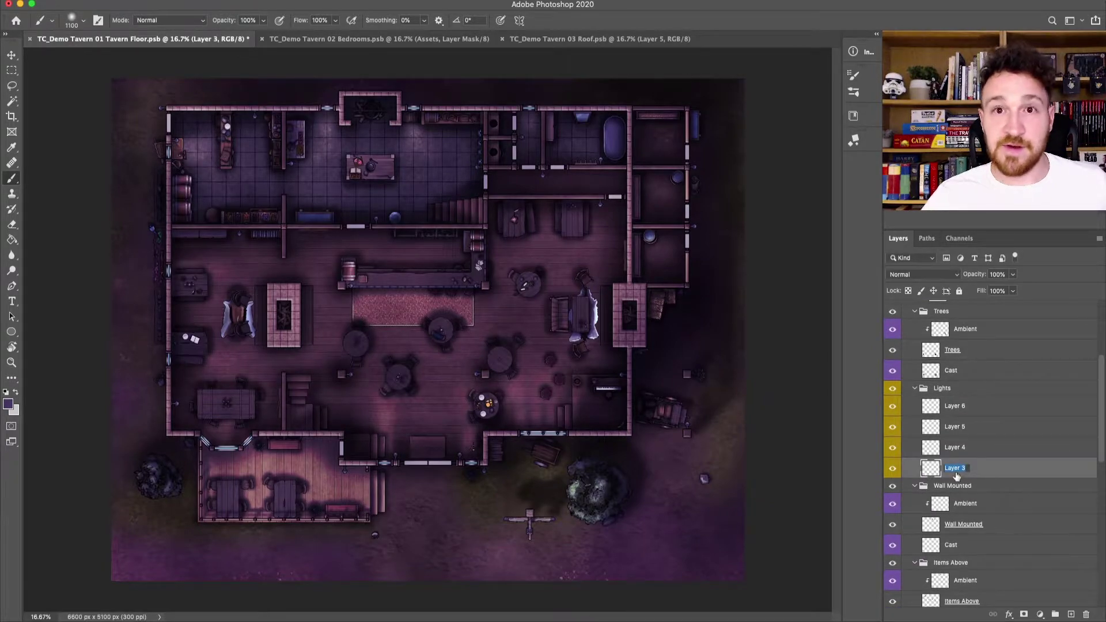
type("Fi")
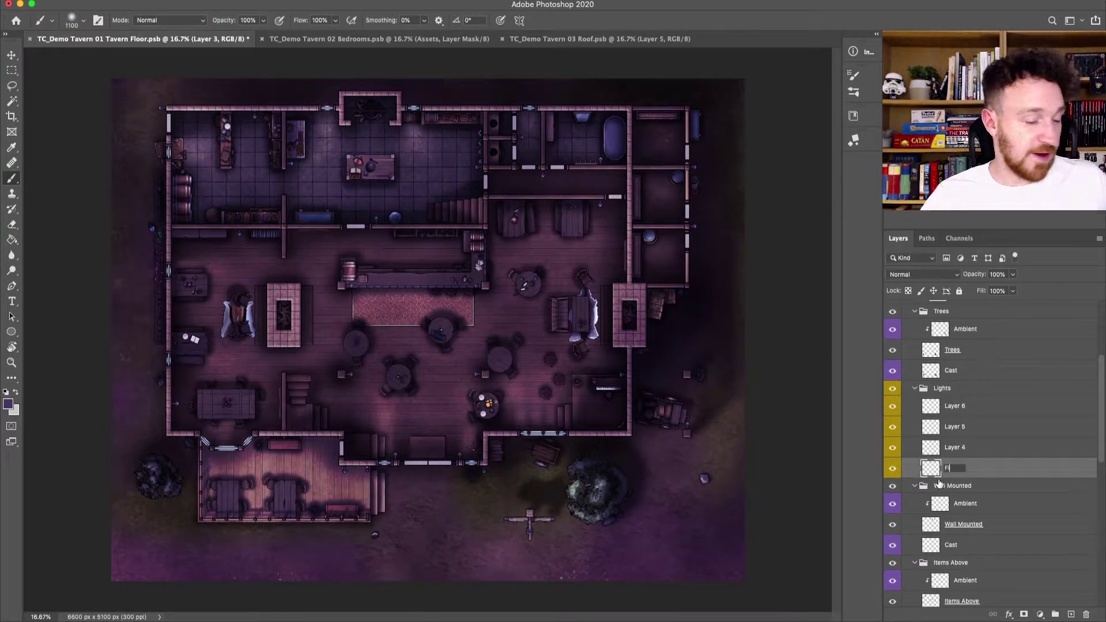
type("re")
key("Return")
left_click(936, 275)
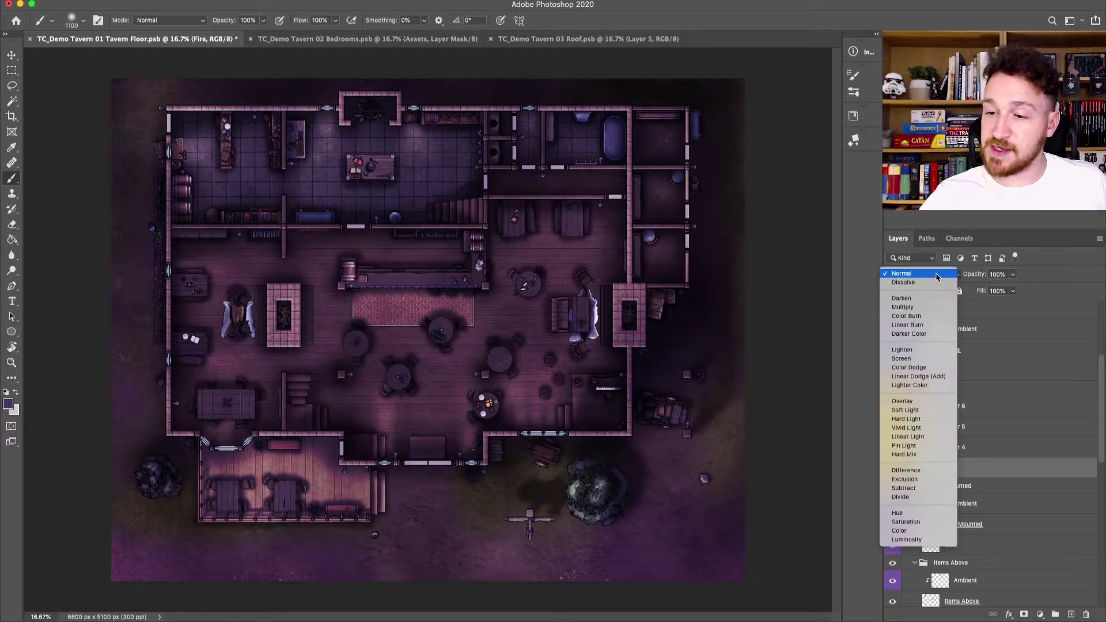
left_click(917, 428)
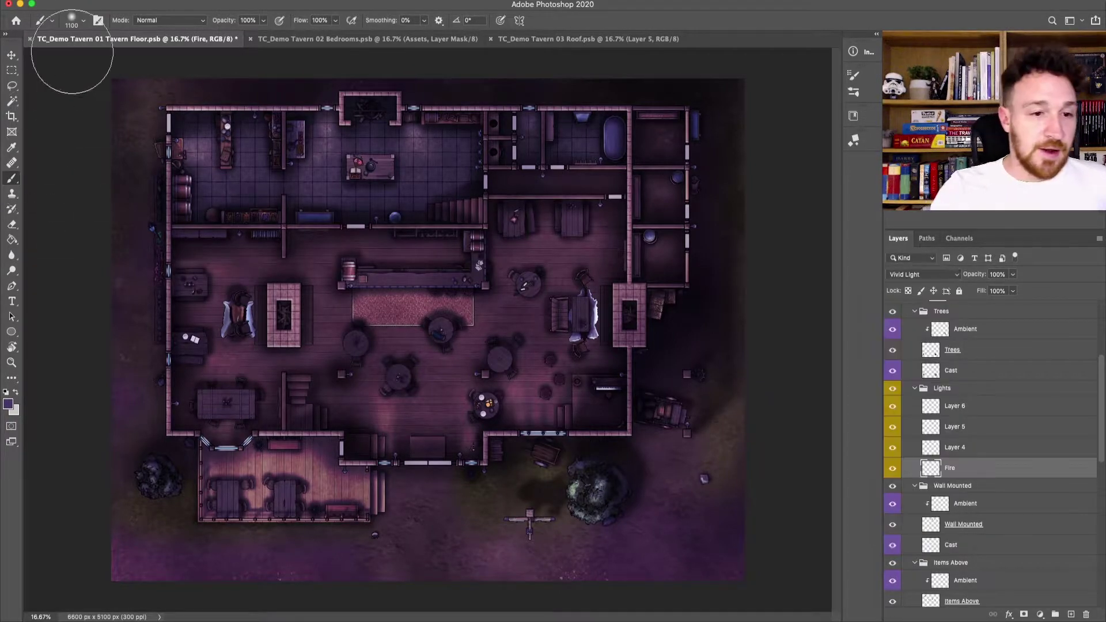
Step: Choose the Weird Paint 3 brush and load the library colors Light 1 as foreground and Light 2 as background
left_click(83, 21)
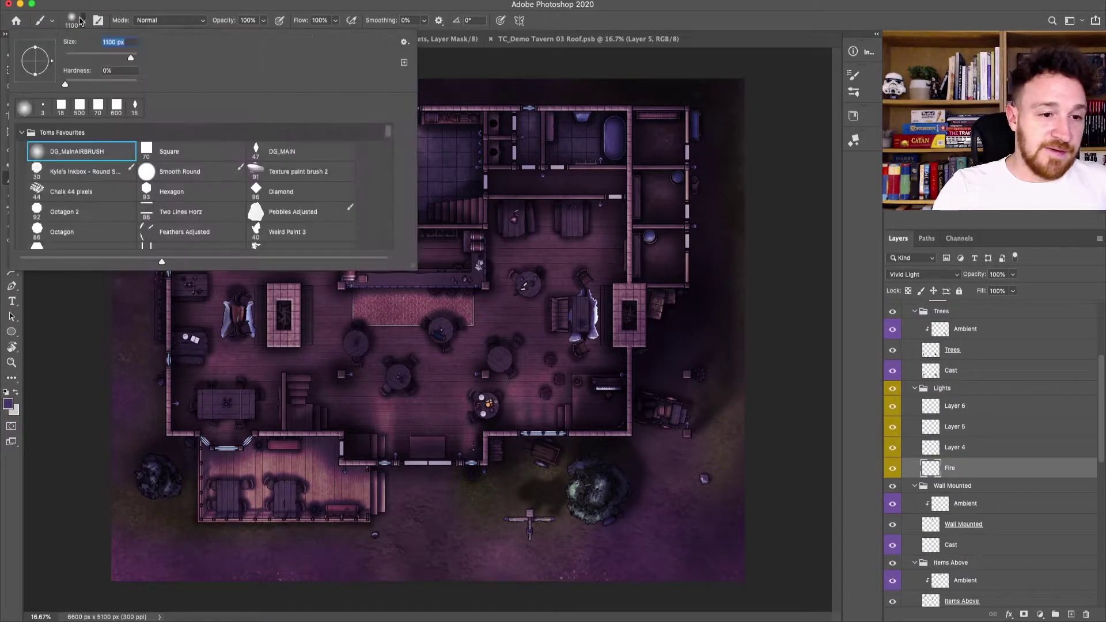
double_click(306, 234)
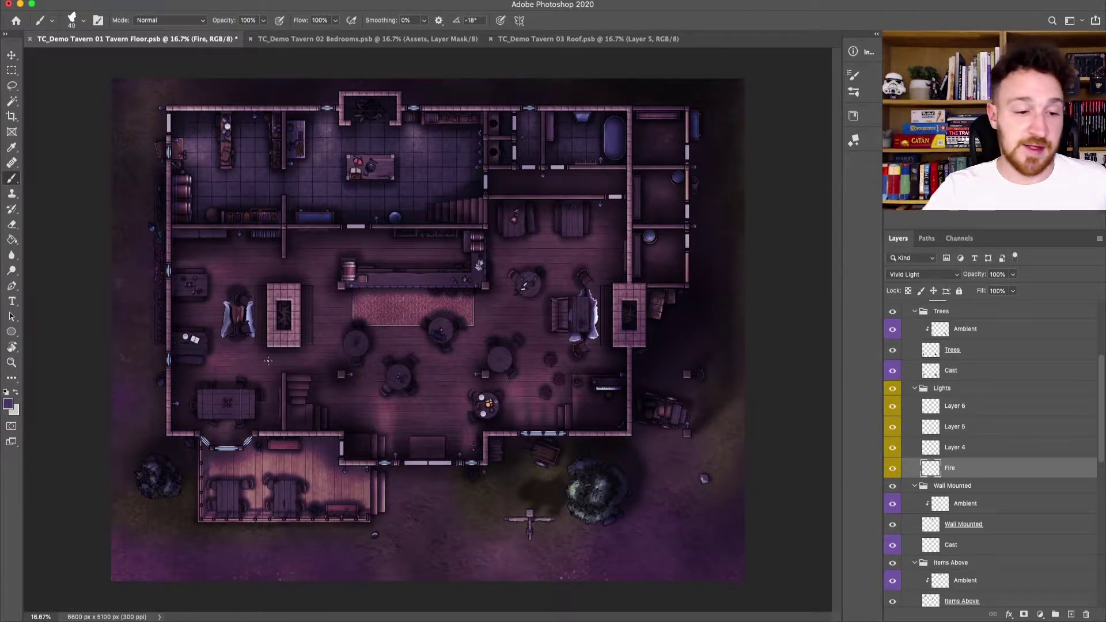
left_click(853, 116)
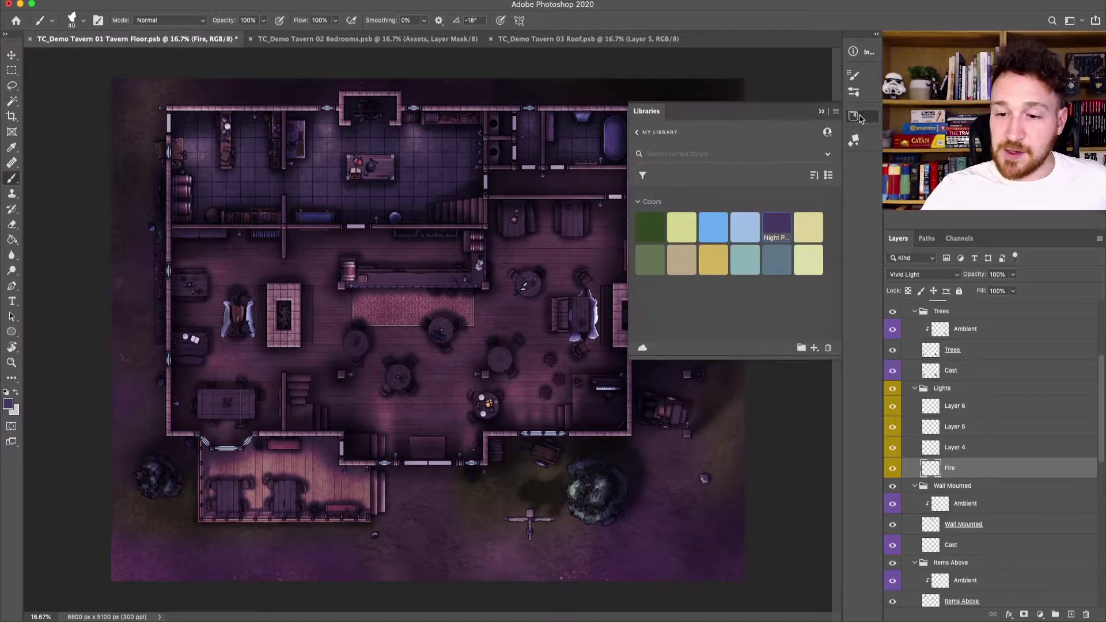
left_click(809, 227)
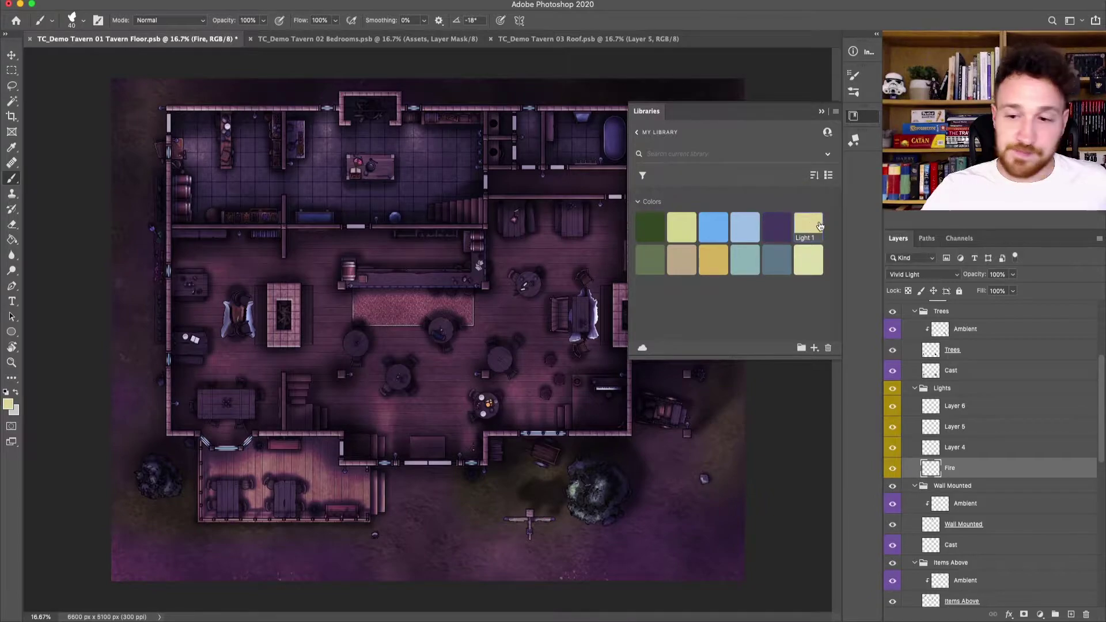
left_click(717, 271)
left_click(806, 256)
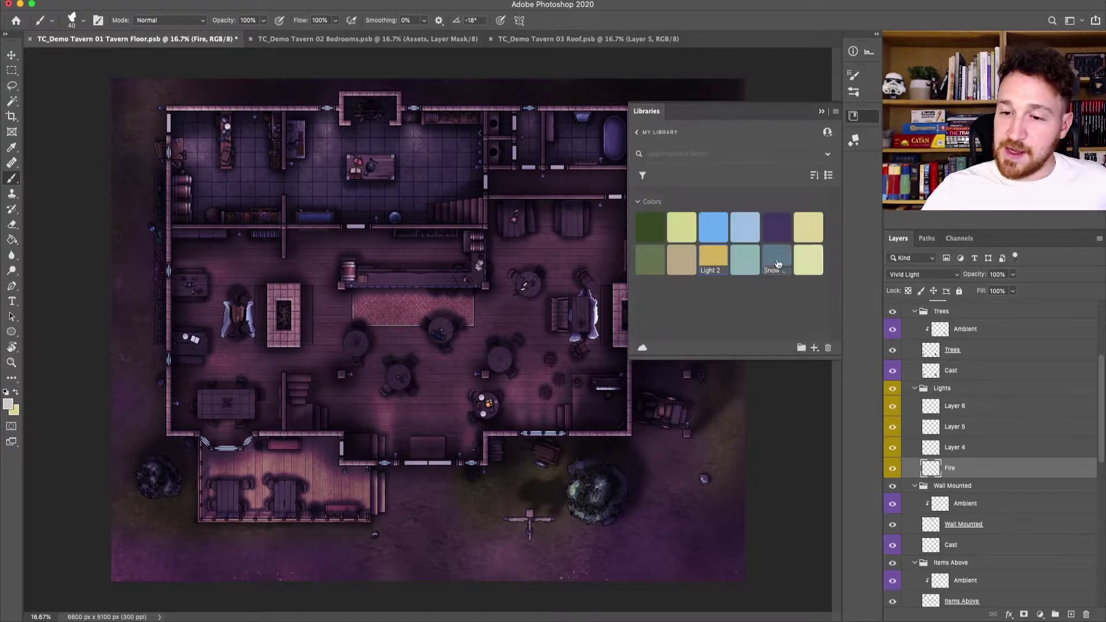
left_click(719, 269)
left_click(809, 257)
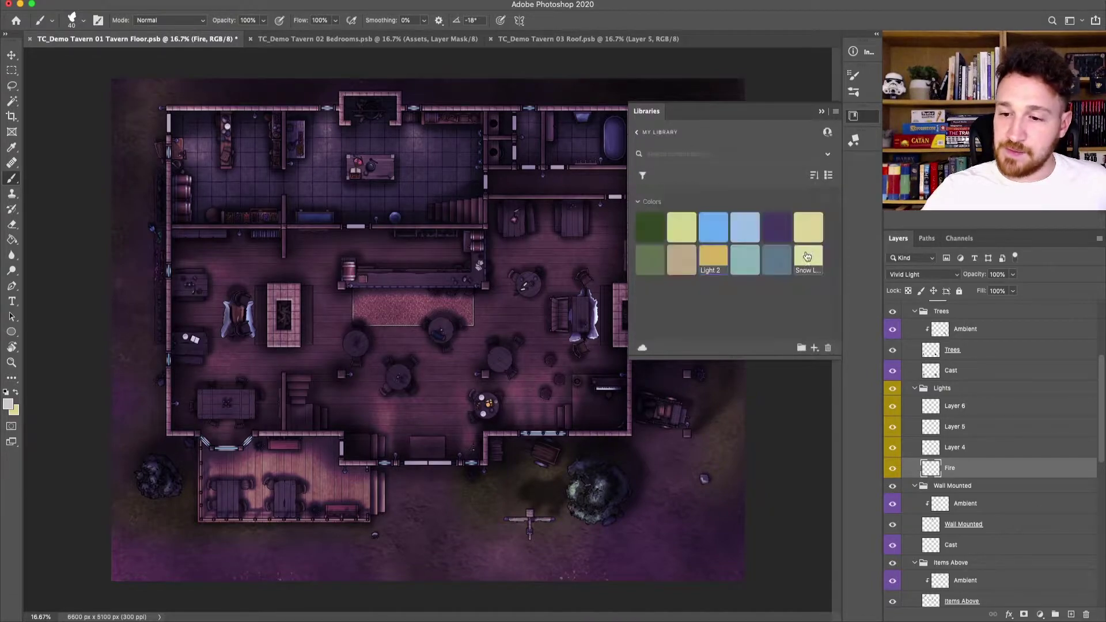
left_click(713, 261)
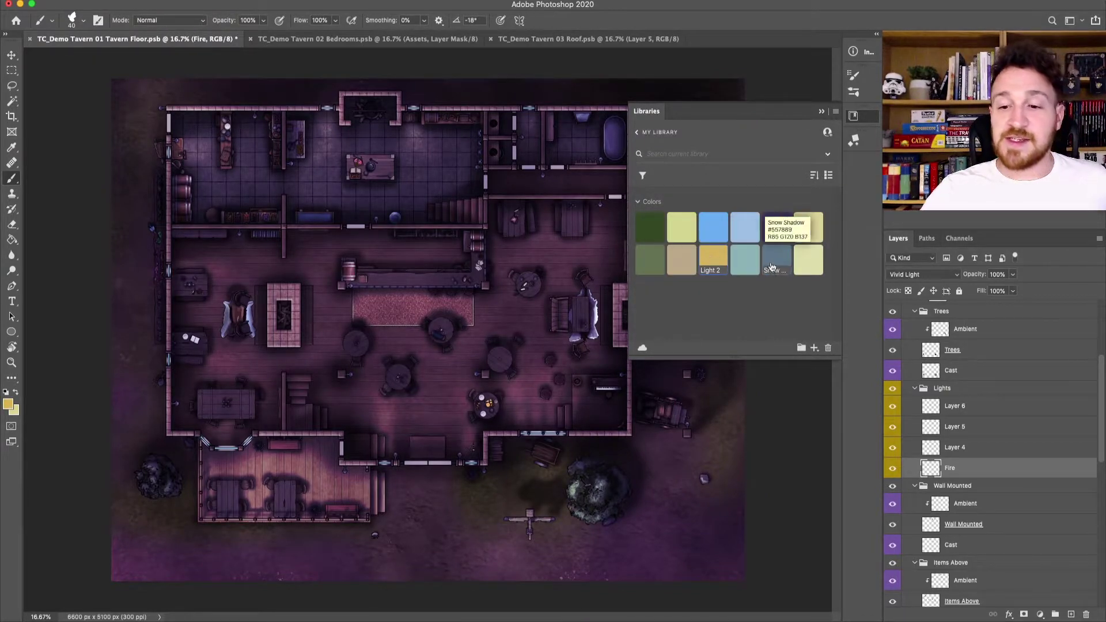
left_click(809, 253)
left_click(821, 112)
left_click(16, 392)
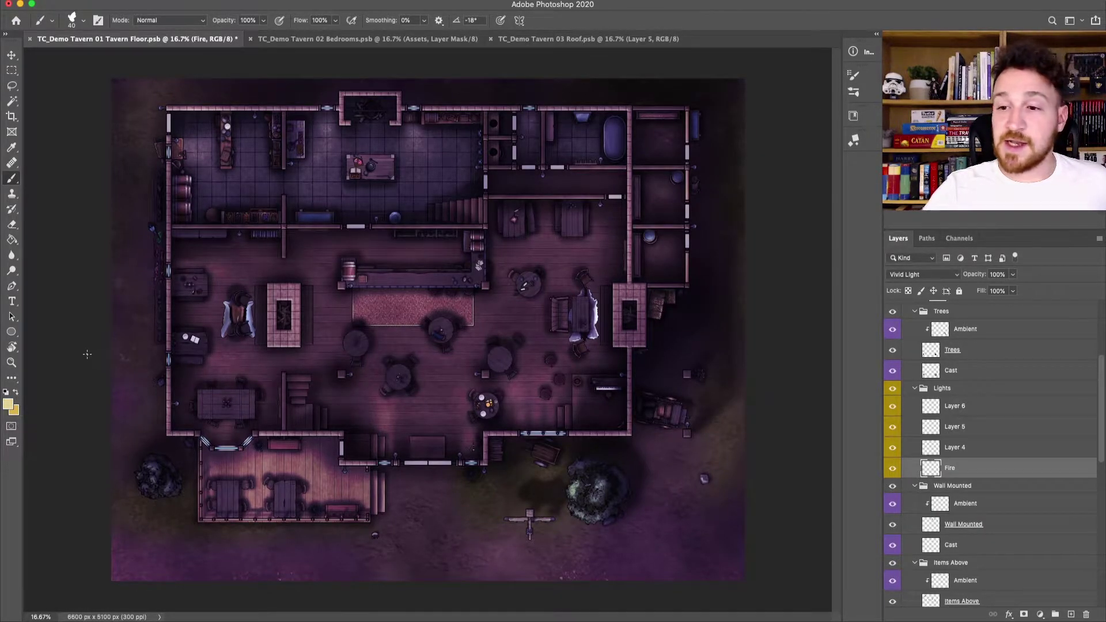
Step: Set the brush's Foreground/Background Jitter to 100% in its Color Dynamics
left_click(853, 75)
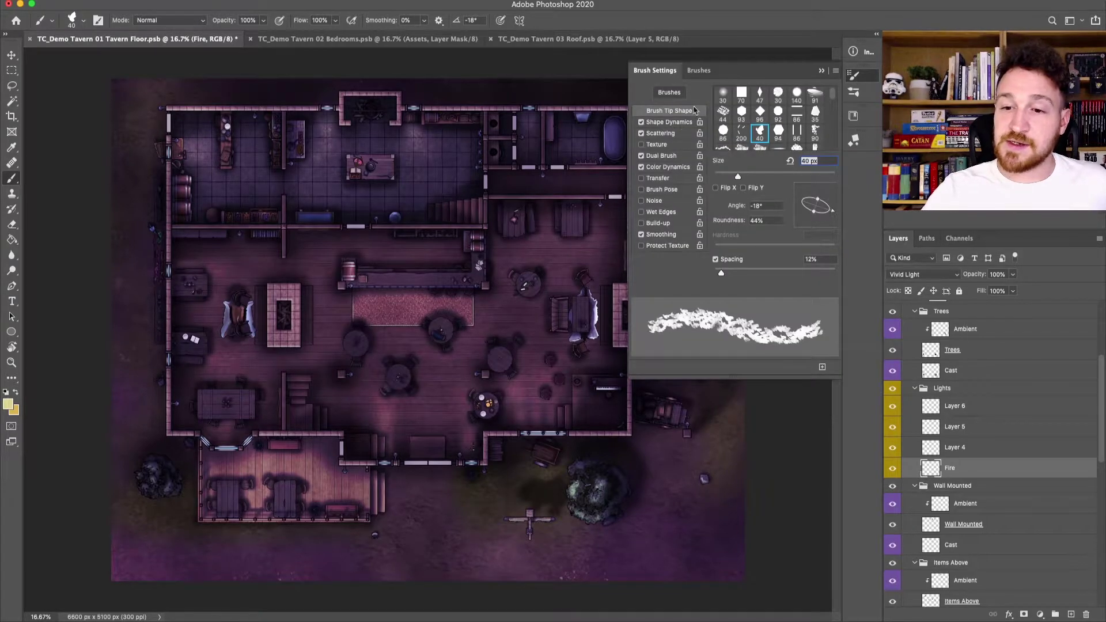
left_click(670, 168)
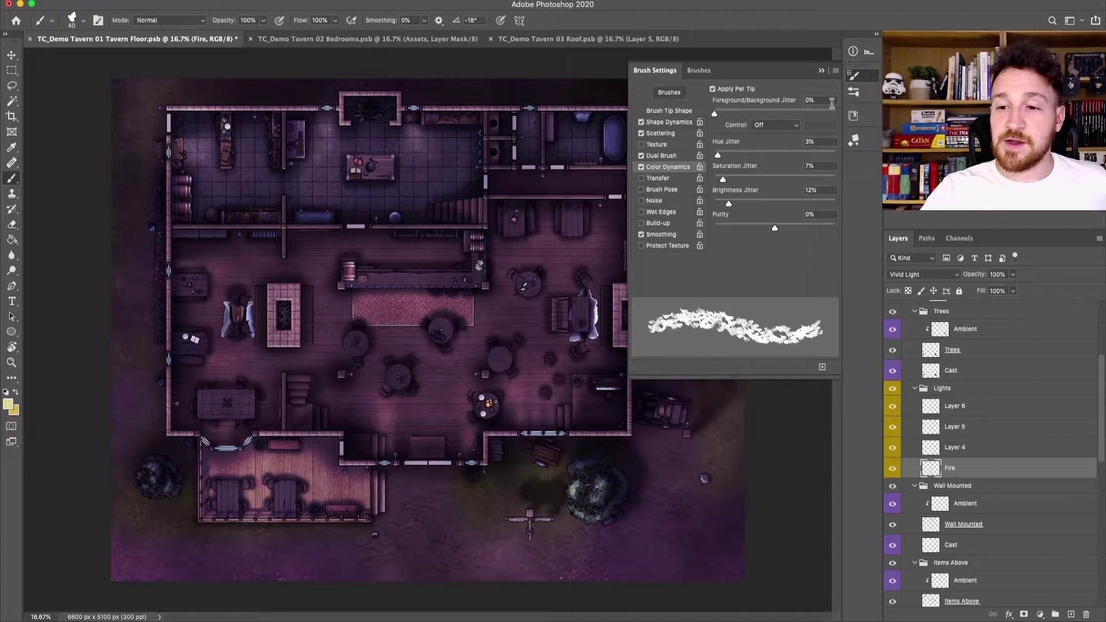
left_click_drag(715, 114, 835, 114)
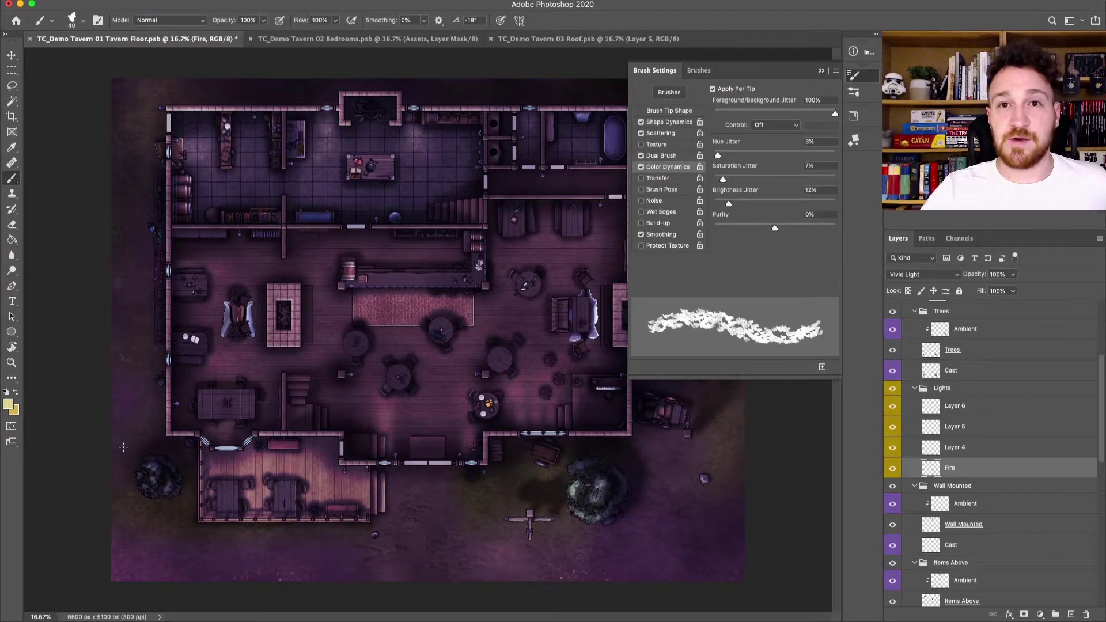
left_click(821, 71)
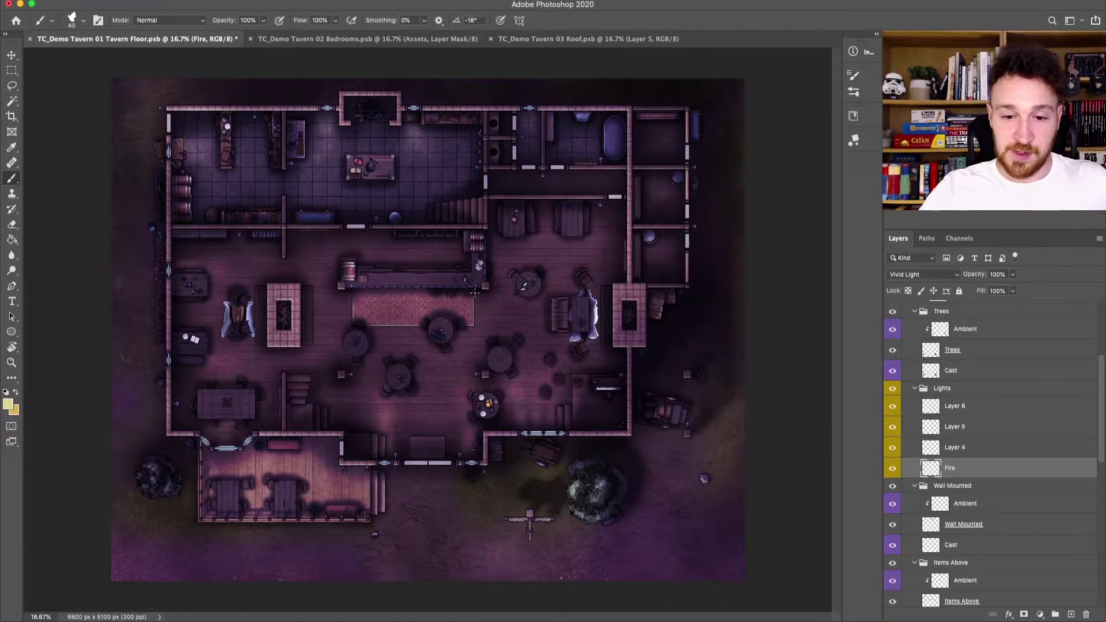
Step: Enlarge the brush to 500 px and paint a test patch of fire over the bar area, keeping Vivid Light blending
key("bracketright")
key("bracketright")
key("bracketright")
key("bracketright")
key("bracketright")
key("bracketright")
key("bracketright")
key("bracketright")
key("bracketright")
key("bracketright")
key("bracketright")
mouse_move(413, 179)
left_mouse_down()
mouse_move(394, 271)
mouse_move(440, 282)
mouse_move(357, 291)
mouse_move(421, 268)
mouse_move(415, 208)
mouse_move(351, 239)
mouse_move(433, 322)
left_mouse_up()
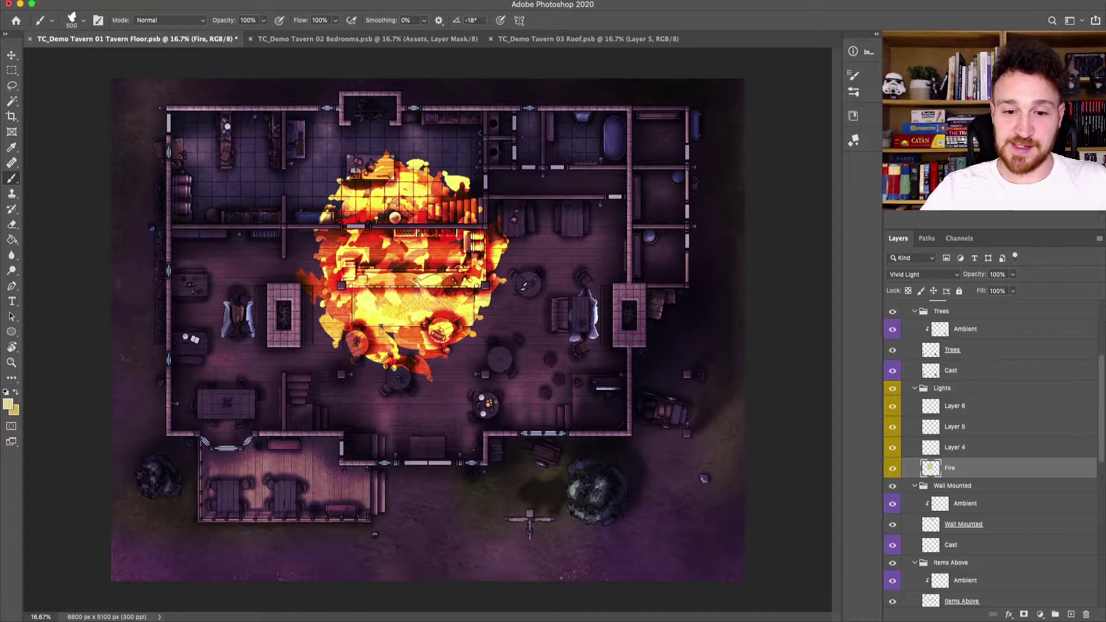
left_click(931, 277)
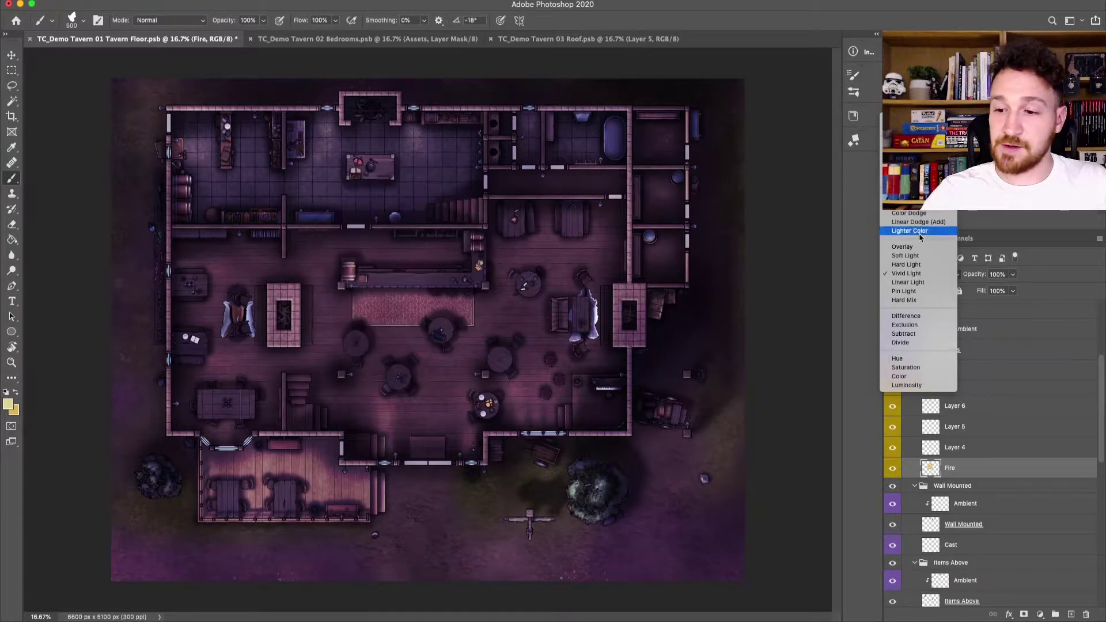
left_click(910, 275)
Step: Delete the test paint from the Fire layer with a rectangular selection, deselect, and return to the brush
key("m")
left_click_drag(267, 136, 477, 345)
left_click_drag(547, 392, 566, 417)
key("Delete")
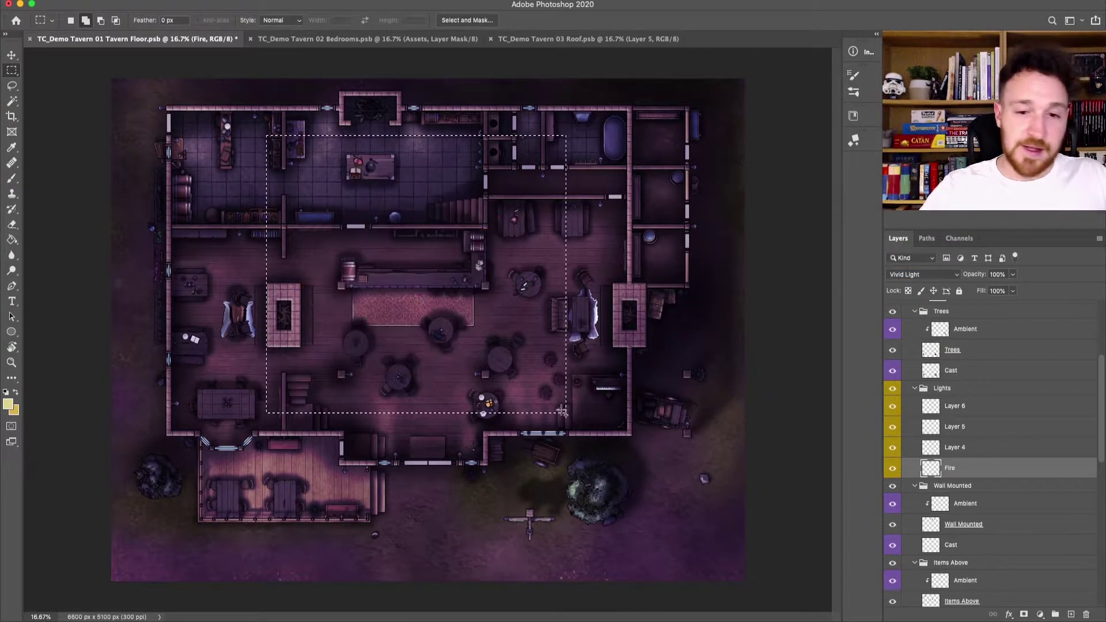
key("ctrl+d")
key("b")
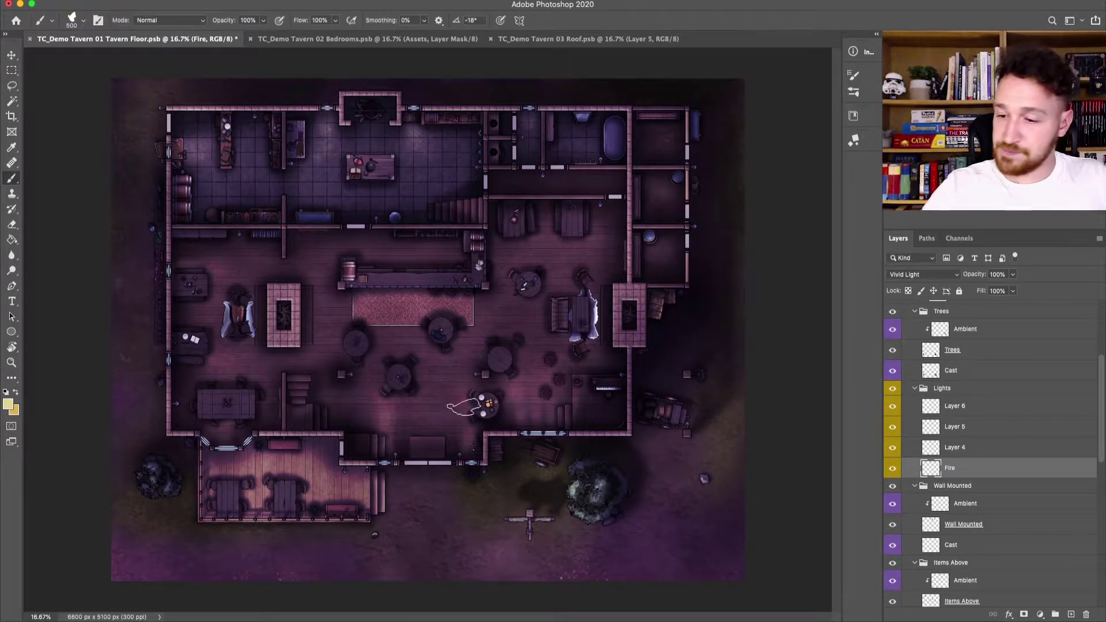
Step: Reduce the brush to 30 px and paint fire over the logs around the cauldron in the kitchen fireplace
key("ctrl+plus")
key("ctrl+plus")
left_click_drag(387, 157, 457, 513)
key("ctrl+plus")
key("ctrl+plus")
key("ctrl+plus")
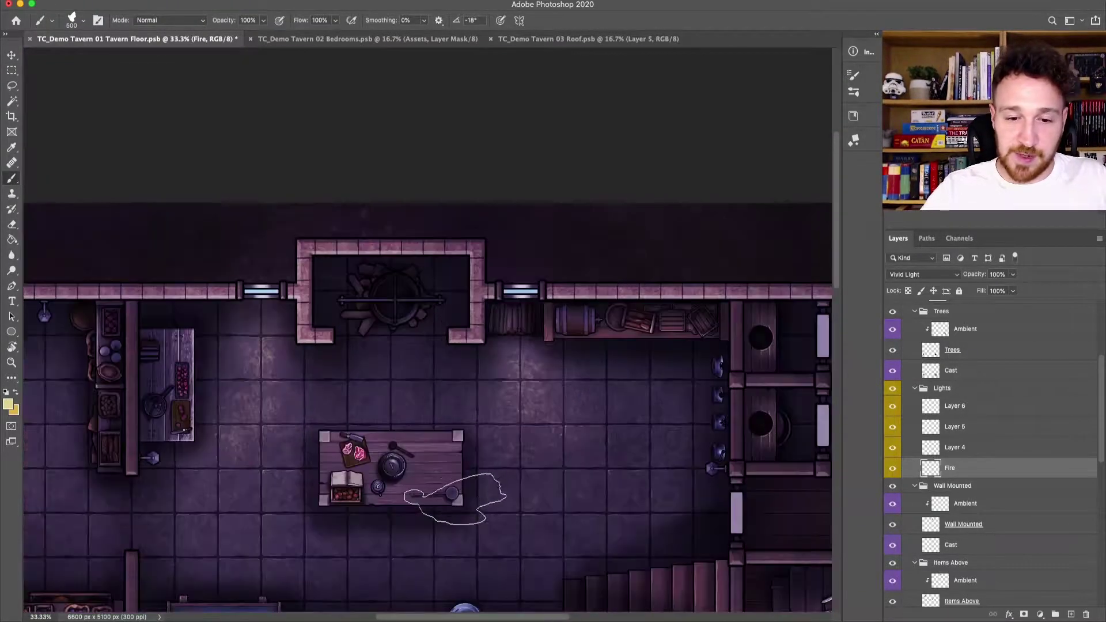
key("bracketleft")
key("bracketleft")
key("bracketleft")
key("bracketleft")
key("bracketleft")
key("bracketleft")
key("bracketleft")
key("bracketleft")
key("bracketleft")
key("bracketleft")
key("bracketleft")
mouse_move(272, 222)
left_mouse_down()
mouse_move(306, 254)
mouse_move(333, 201)
left_mouse_up()
mouse_move(299, 303)
left_mouse_down()
mouse_move(271, 294)
mouse_move(291, 289)
mouse_move(320, 333)
left_mouse_up()
left_click_drag(399, 212, 440, 262)
mouse_move(426, 298)
left_mouse_down()
mouse_move(404, 303)
mouse_move(391, 321)
mouse_move(416, 279)
mouse_move(442, 271)
left_mouse_up()
mouse_move(320, 314)
left_mouse_down()
mouse_move(288, 322)
mouse_move(271, 293)
left_mouse_up()
mouse_move(270, 294)
left_mouse_down()
mouse_move(293, 218)
mouse_move(334, 204)
left_mouse_up()
left_click_drag(397, 210, 406, 222)
key("super+minus")
key("super+minus")
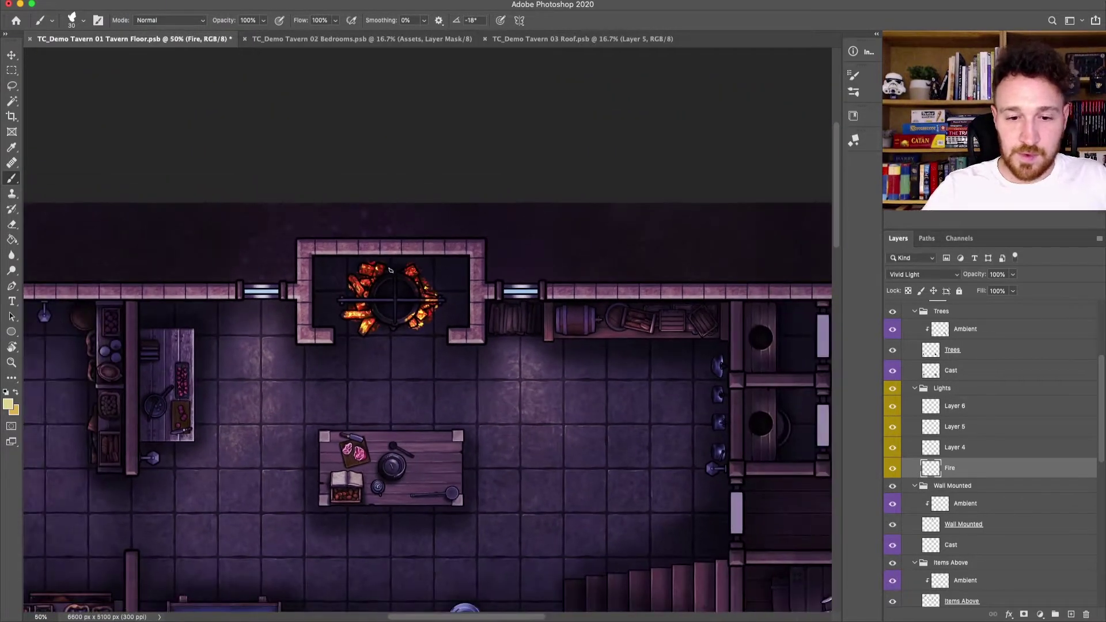
key("super+plus")
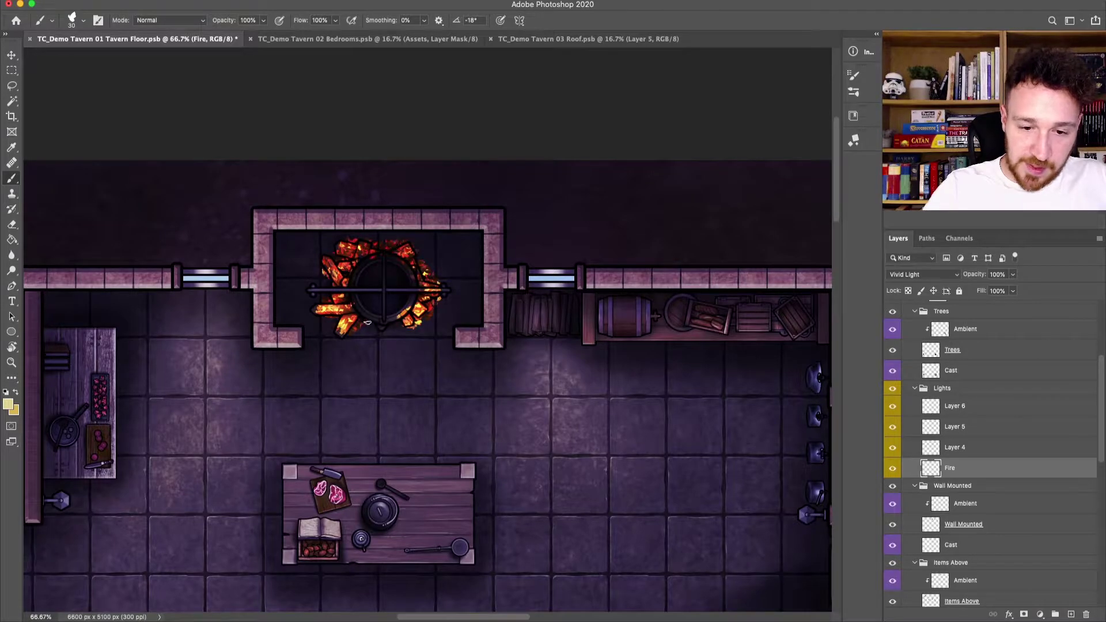
Step: Paint fire over the logs in the freestanding fireplace beside the fur rug and two armchairs
key("super+minus")
key("super+minus")
key("super+minus")
left_click_drag(385, 478, 603, 220)
scroll(489, 345, "up", 10)
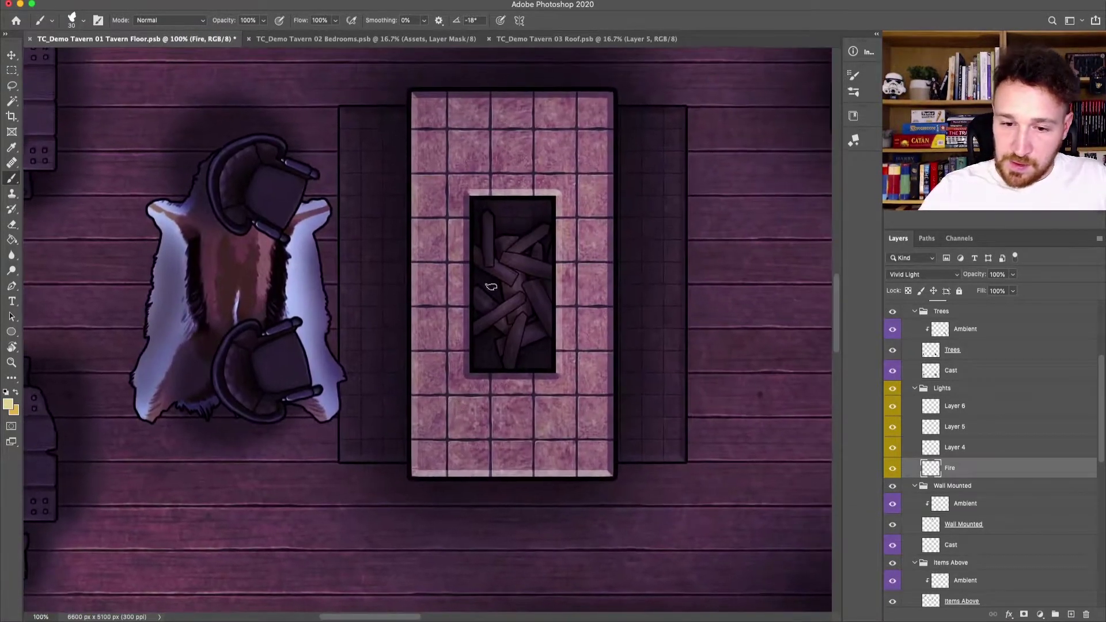
mouse_move(490, 287)
left_mouse_down()
mouse_move(482, 251)
mouse_move(514, 275)
mouse_move(501, 296)
mouse_move(475, 302)
mouse_move(529, 310)
mouse_move(521, 353)
mouse_move(545, 336)
mouse_move(533, 231)
mouse_move(552, 240)
mouse_move(549, 276)
left_mouse_up()
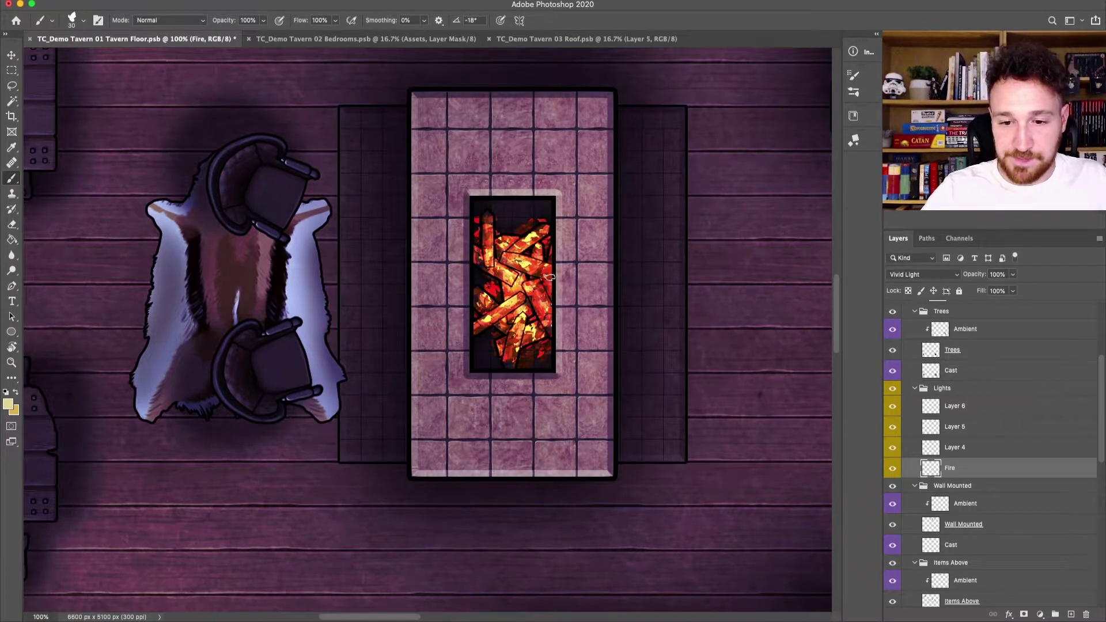
Step: Paint fire over the logs in the fireplace set into the tavern's east wall
scroll(548, 277, "down", 5)
scroll(518, 346, "right", 5)
scroll(489, 403, "up", 3)
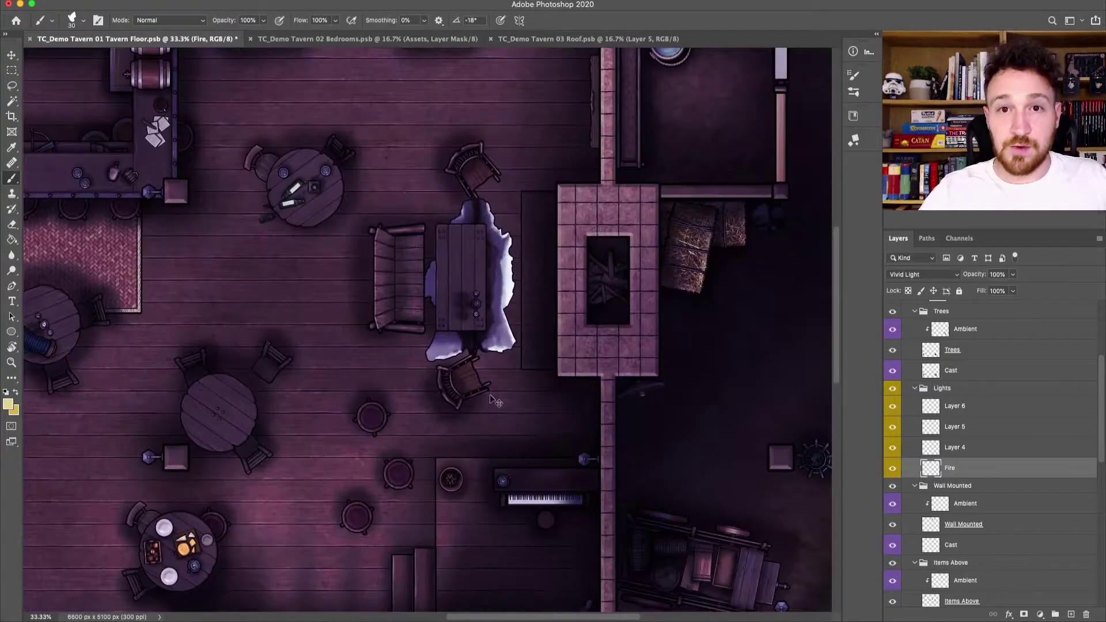
scroll(485, 402, "up", 3)
scroll(708, 298, "right", 2)
mouse_move(460, 337)
left_mouse_down()
mouse_move(454, 374)
mouse_move(480, 376)
mouse_move(484, 336)
mouse_move(503, 384)
mouse_move(482, 331)
mouse_move(507, 360)
left_mouse_up()
scroll(510, 409, "down", 1)
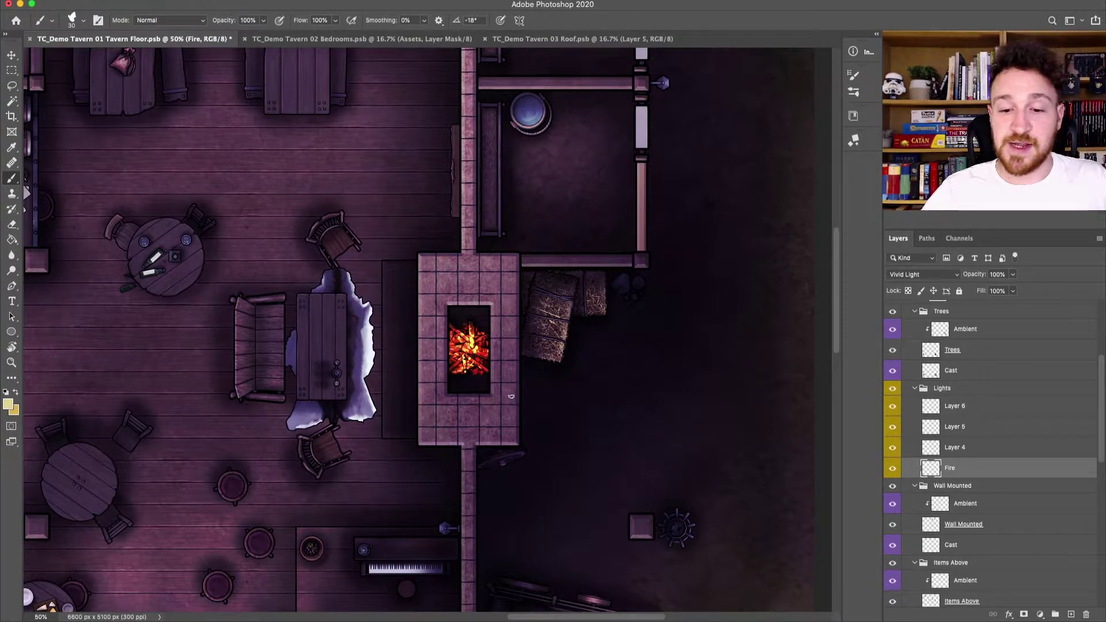
Step: Rename the empty layer directly above Fire as Candles
scroll(503, 402, "left", 6)
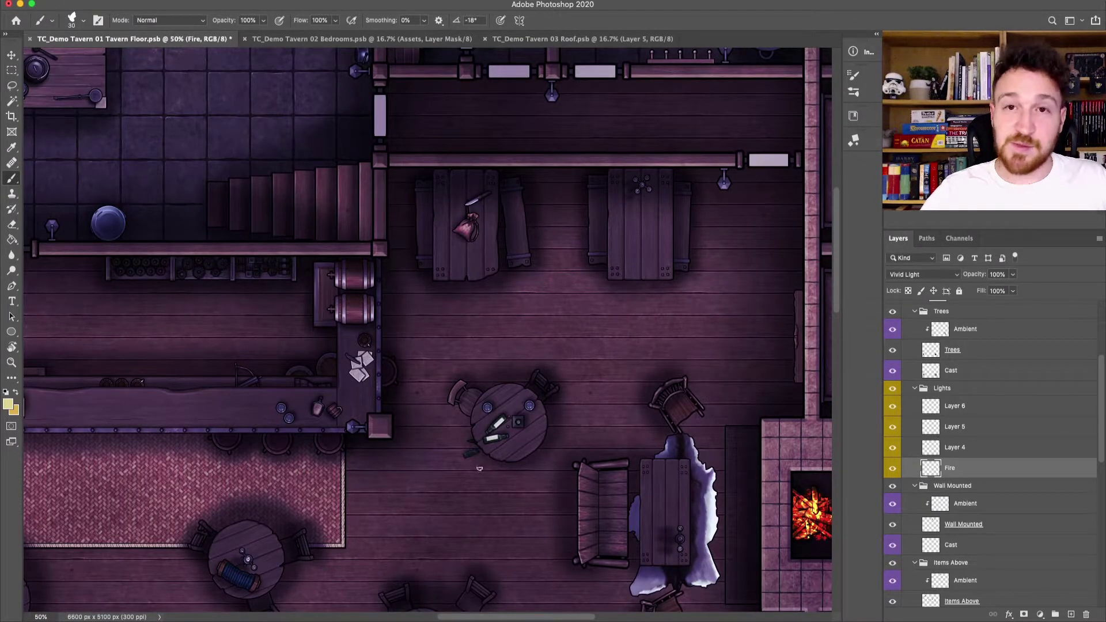
left_click_drag(255, 502, 558, 390)
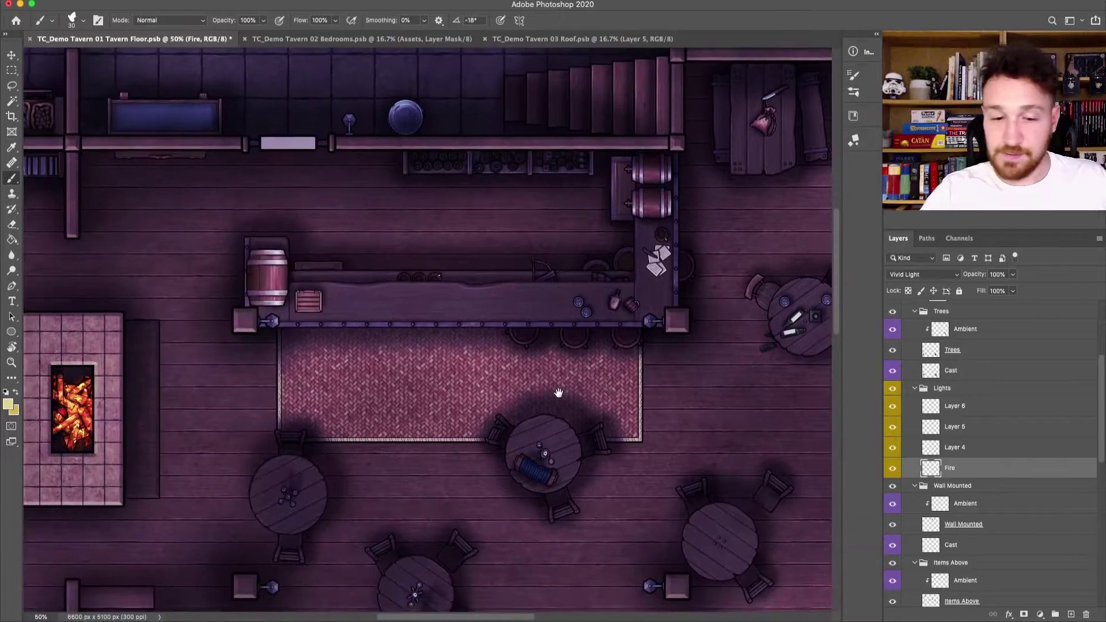
left_click_drag(451, 443, 564, 274)
key("super+minus")
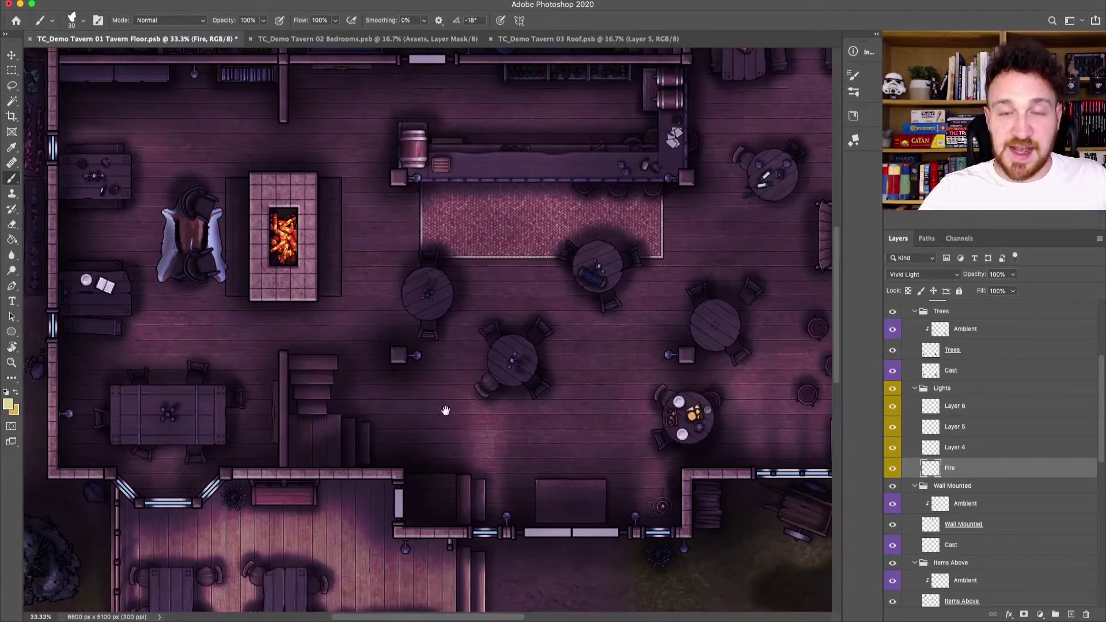
scroll(444, 407, "up", 3)
double_click(955, 448)
type("Candles")
key("Return")
Step: Add a black outside Stroke effect to the Candles layer and return to the brush
left_click(1009, 614)
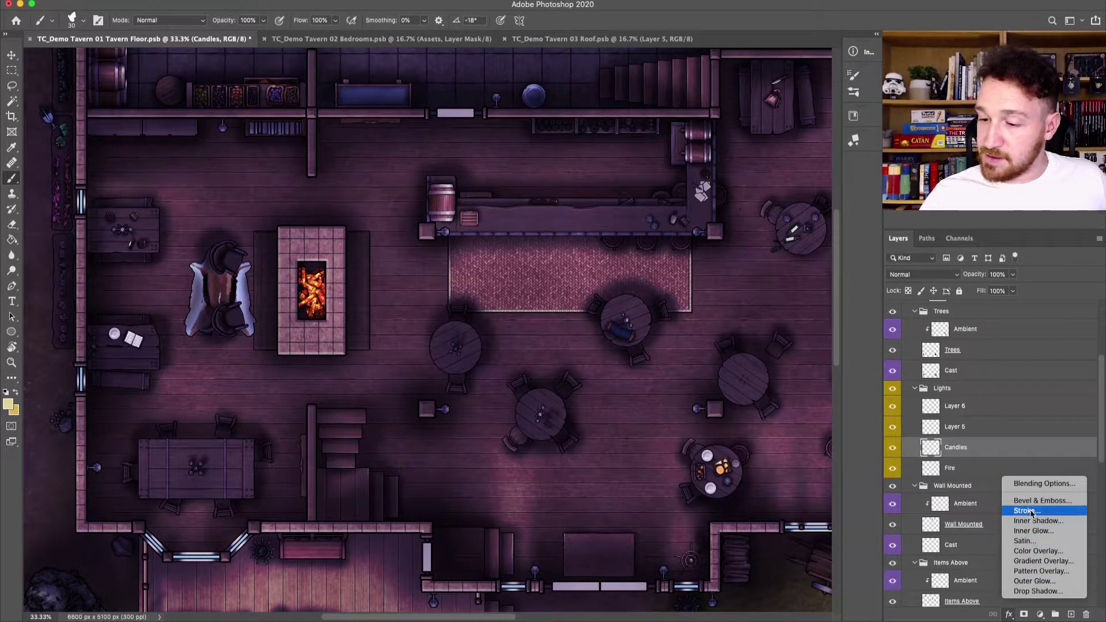
left_click(1028, 510)
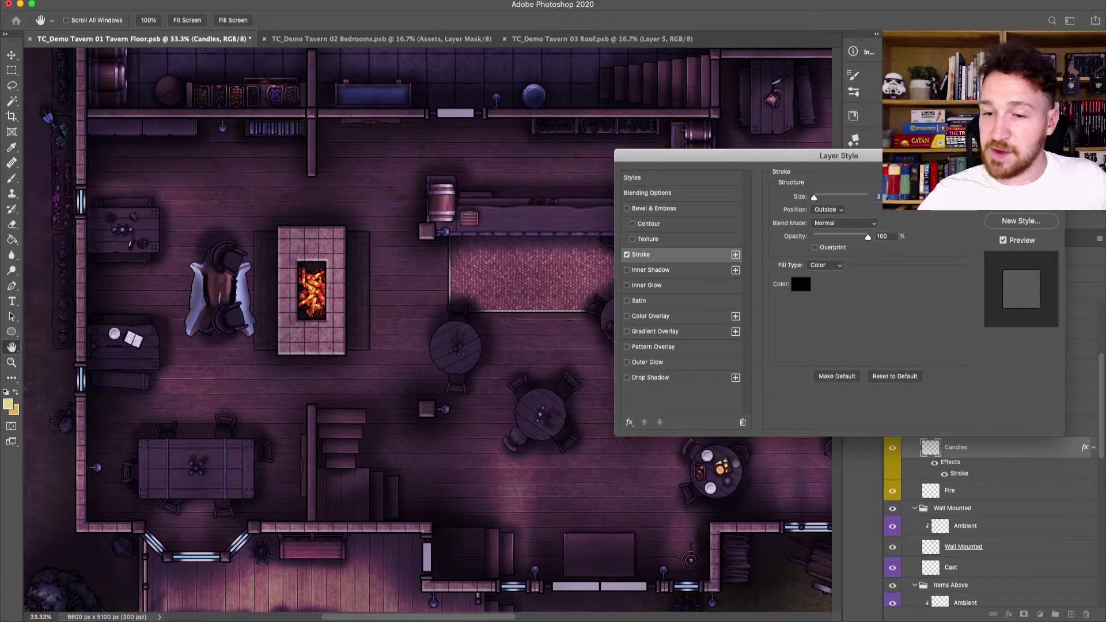
key("Return")
key("b")
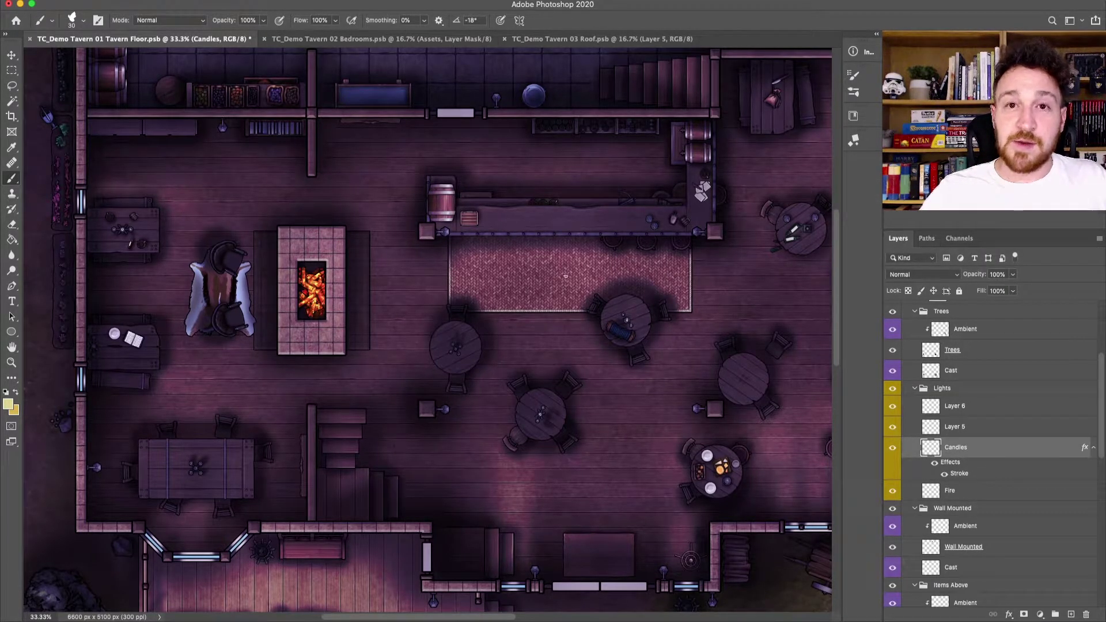
Step: Paint small flames on the five candles of the round table southwest of the patterned rug, keeping the Candles layer in Normal blend mode
key("super+plus")
key("super+plus")
key("super+plus")
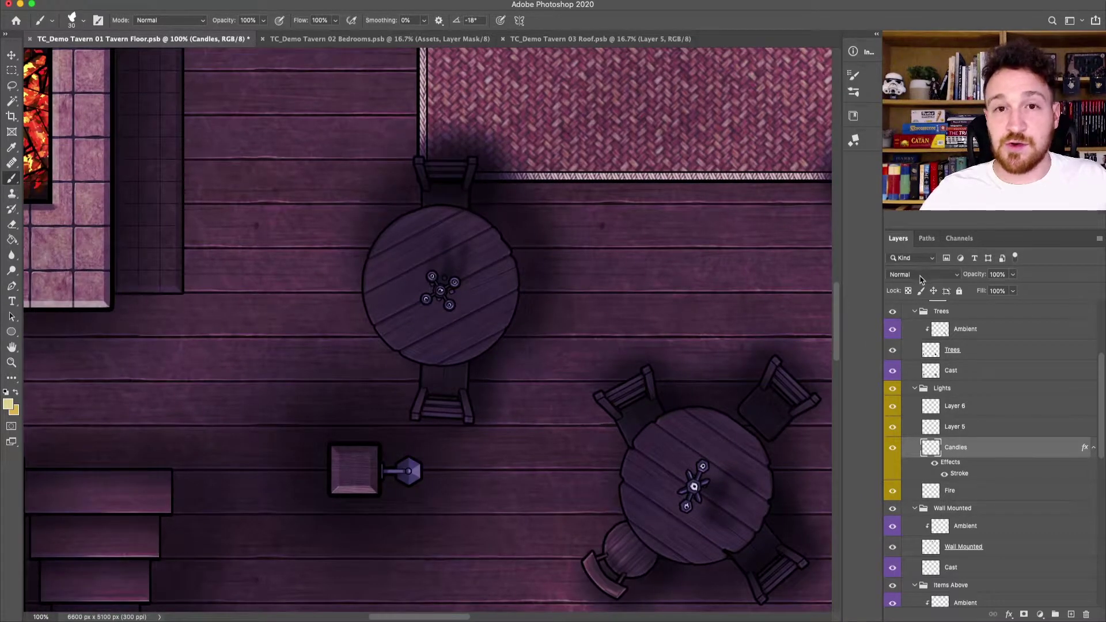
key("super+plus")
key("super+plus")
key("bracketleft")
key("bracketleft")
key("bracketleft")
left_click_drag(422, 242, 465, 206)
left_click_drag(438, 172, 433, 165)
left_click_drag(510, 191, 507, 182)
left_click_drag(494, 261, 492, 251)
key("super+minus")
scroll(586, 371, "right", 5)
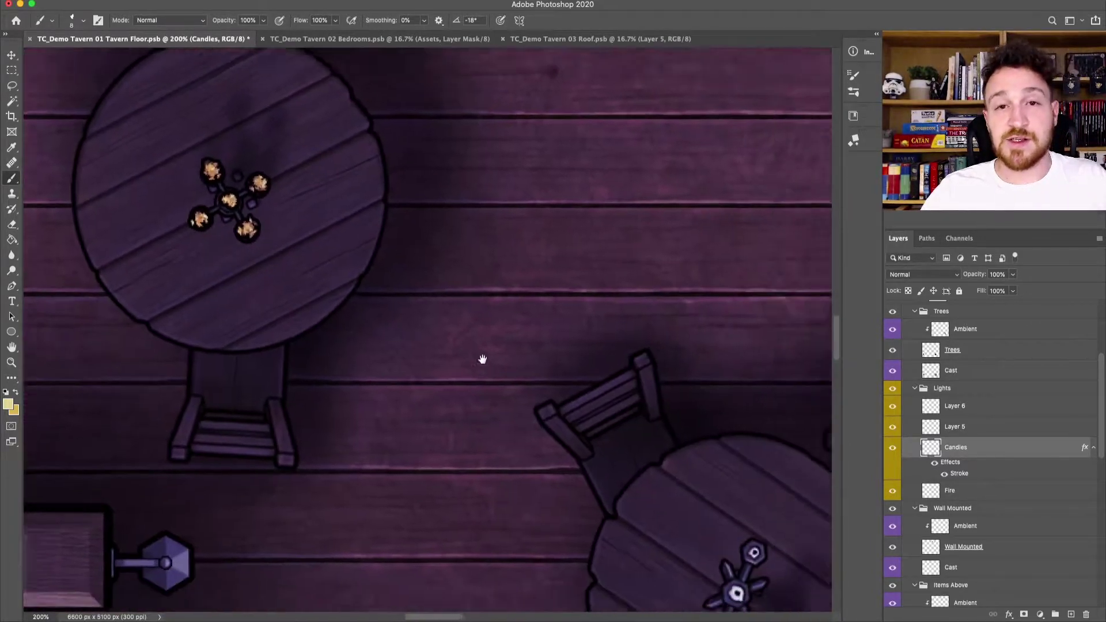
left_click(928, 275)
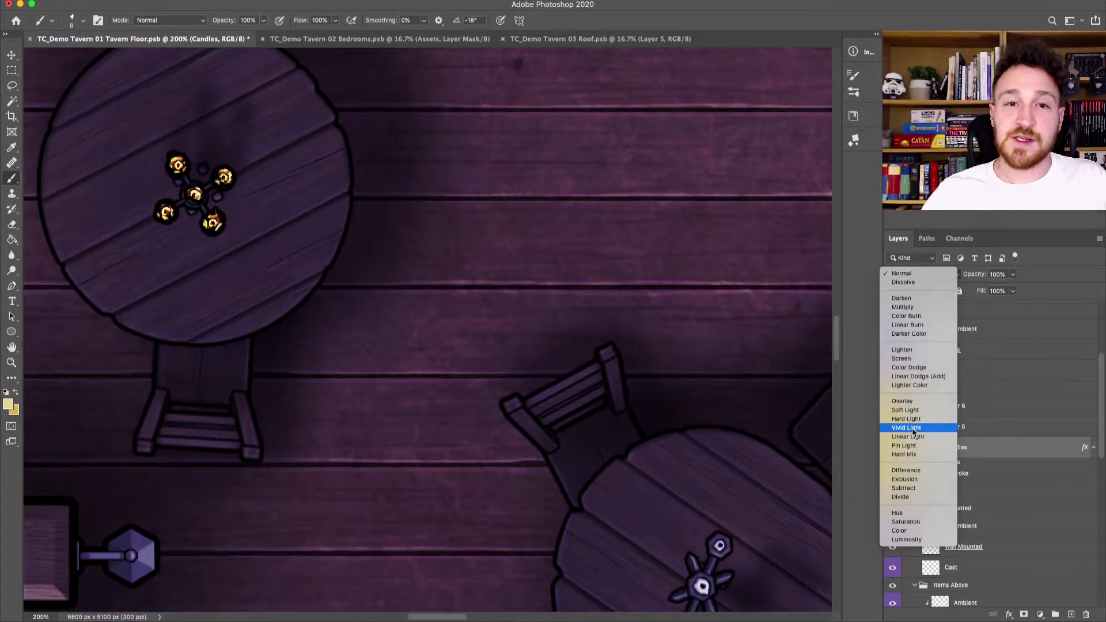
left_click(902, 273)
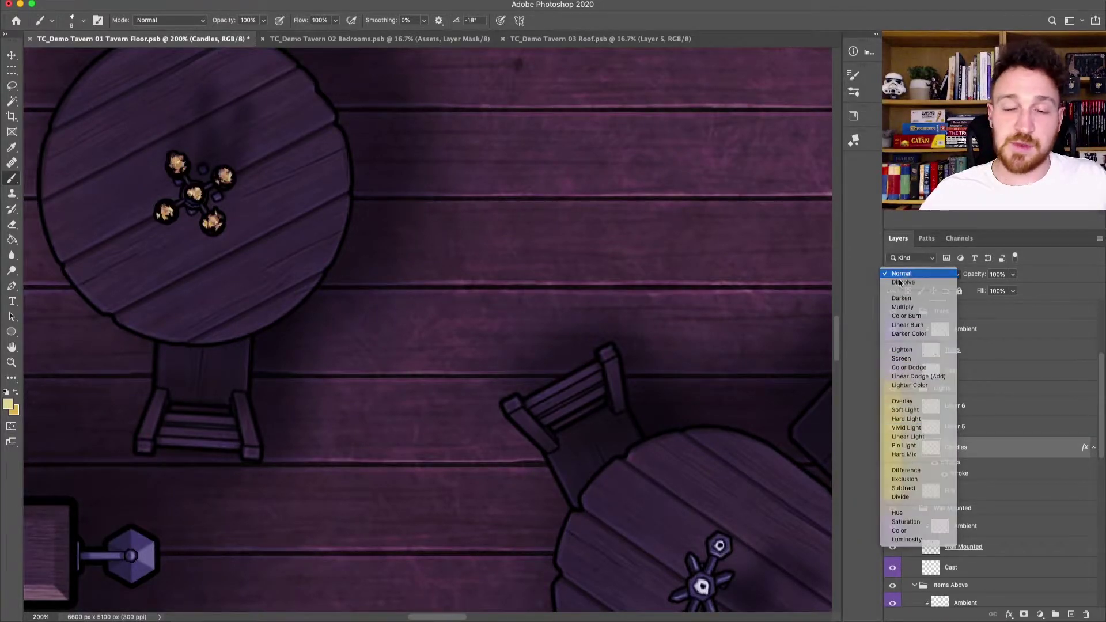
Step: Paint flames on the candles of the round table with four chairs in the middle of the tavern floor
left_click_drag(706, 464, 539, 239)
left_click(526, 343)
left_click(544, 302)
left_click(510, 387)
scroll(617, 399, "down", 5)
scroll(656, 286, "up", 3)
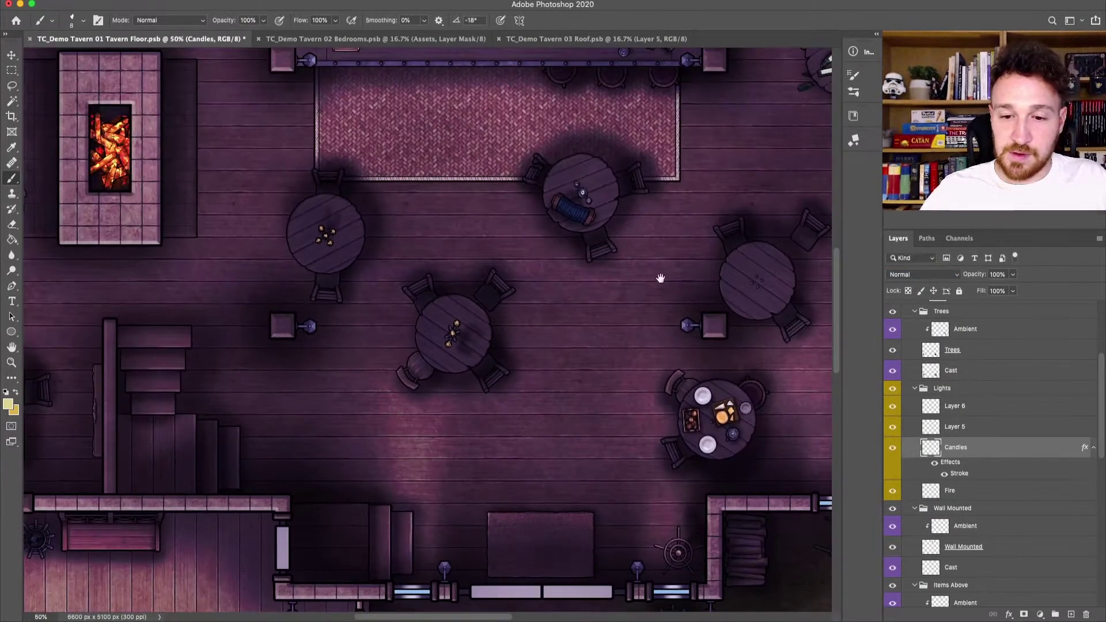
Step: Paint flames on the three candles beside the blue bundle on the round table at the rug's southeast corner
scroll(515, 439, "up", 3)
scroll(485, 411, "up", 2)
scroll(485, 411, "up", 1)
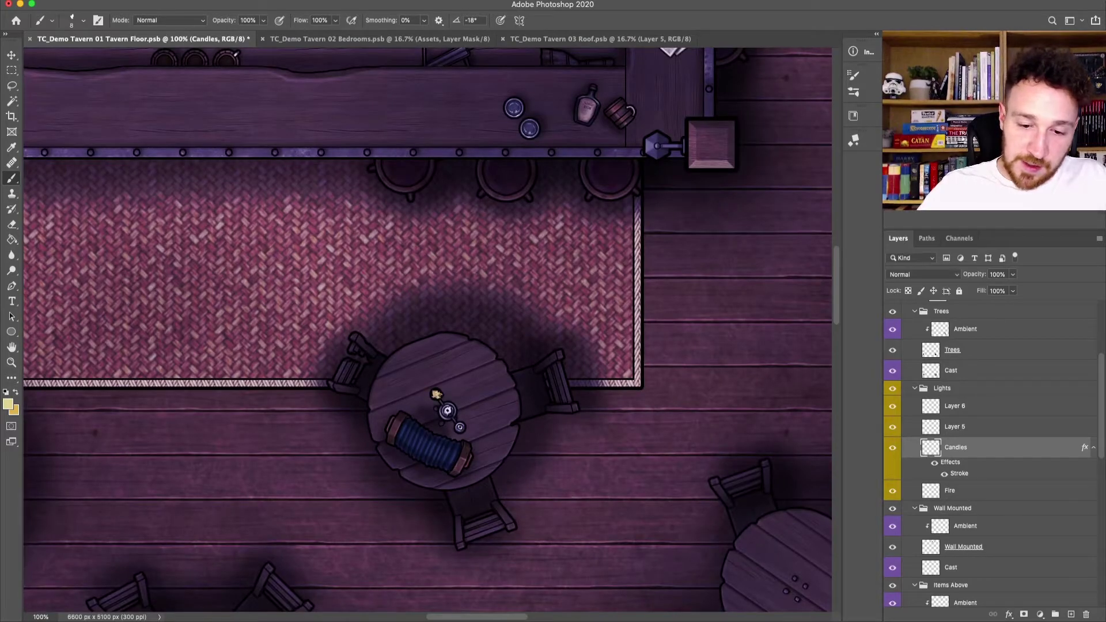
scroll(708, 449, "down", 3)
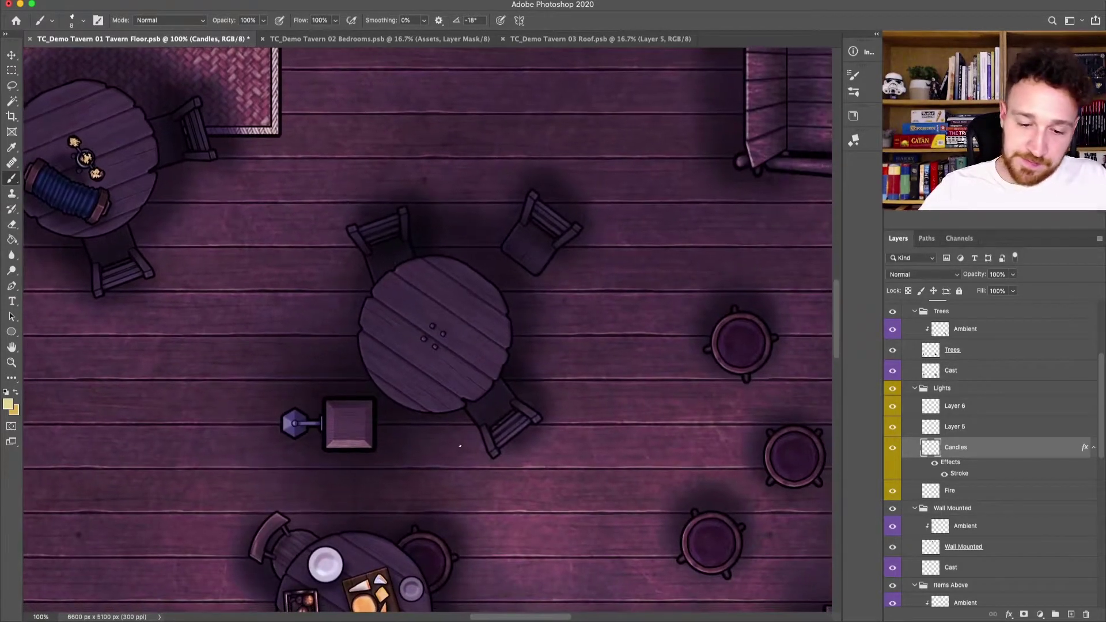
Step: Paint flames on the candles of the fur-rug table by the east fireplace and the plank table south of the northeast corridor
left_click_drag(518, 507, 469, 360)
scroll(483, 405, "up", 2)
scroll(538, 316, "right", 3)
scroll(387, 395, "up", 5)
scroll(519, 222, "up", 5)
scroll(519, 222, "up", 2)
scroll(403, 323, "down", 2)
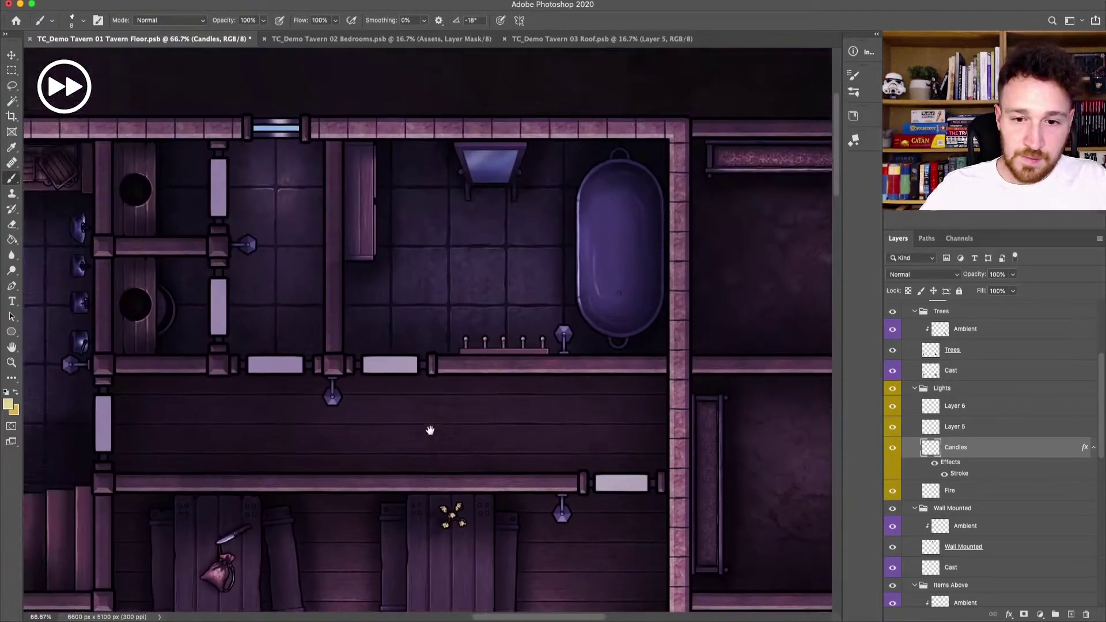
Step: Paint flames on the candles of the two tables standing against the tavern's west wall
scroll(427, 427, "down", 5)
left_click_drag(236, 415, 640, 173)
left_click_drag(423, 595, 420, 403)
left_click_drag(144, 347, 374, 216)
left_click_drag(510, 500, 512, 368)
left_click_drag(641, 447, 515, 251)
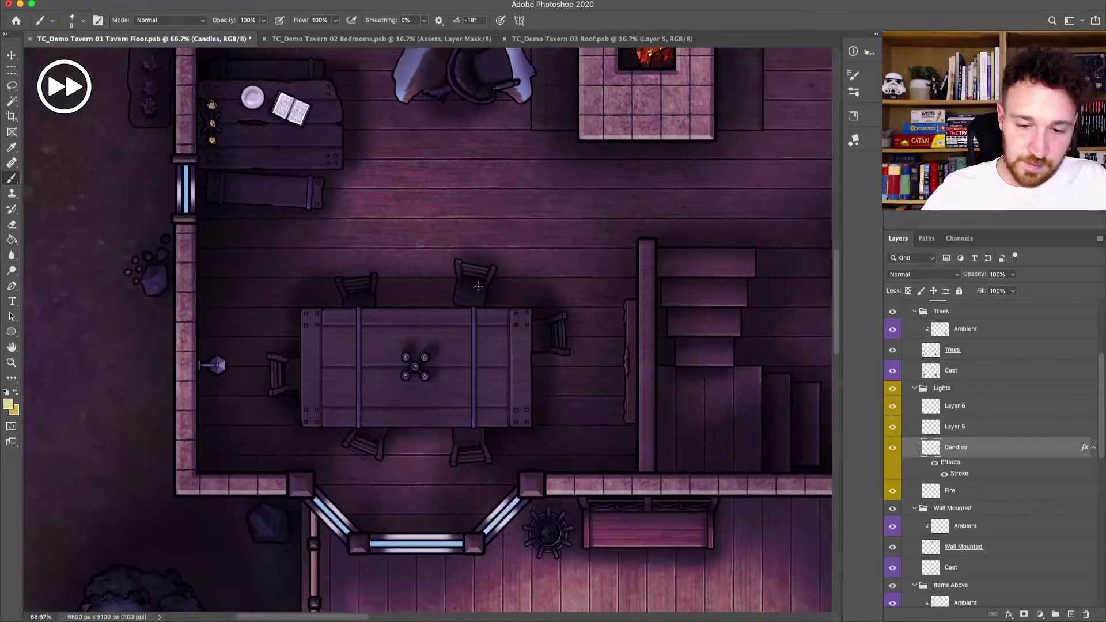
Step: Paint flames on the five-candle holder on the long dining table north of the bay window
left_click(405, 376)
left_click(424, 358)
left_click(425, 376)
left_click_drag(610, 377, 103, 340)
left_click_drag(627, 476, 346, 403)
left_click_drag(622, 484, 422, 479)
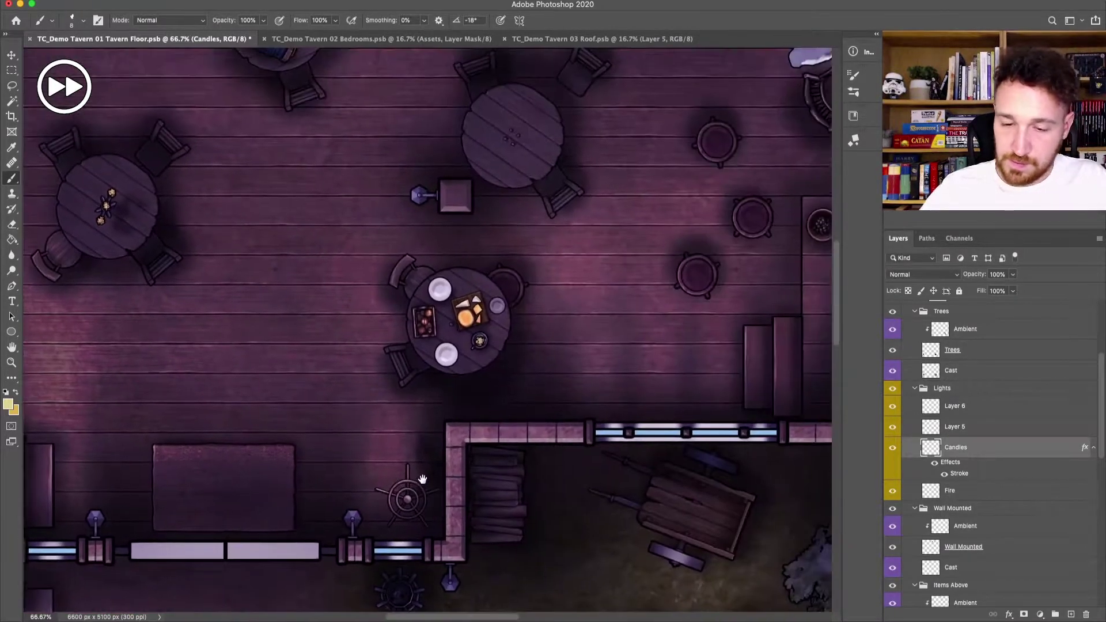
key("super+minus")
key("super+minus")
key("super+minus")
key("super+minus")
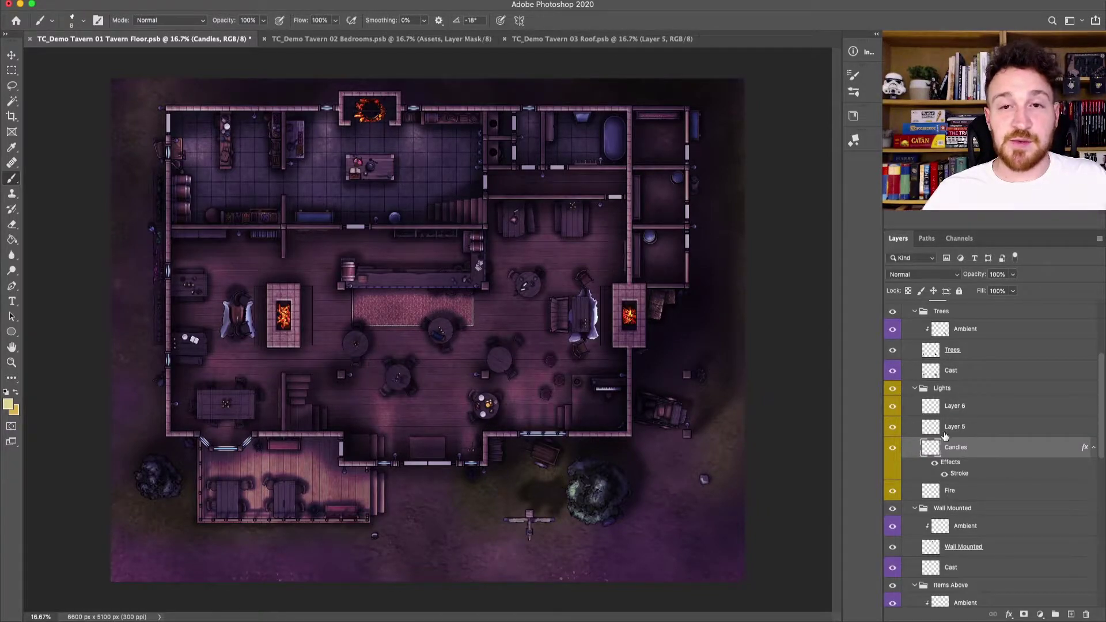
Step: Paint fire on the Fire layer in the porch brazier beside the bay window, using a 25 px brush
left_click(979, 495)
key("super+plus")
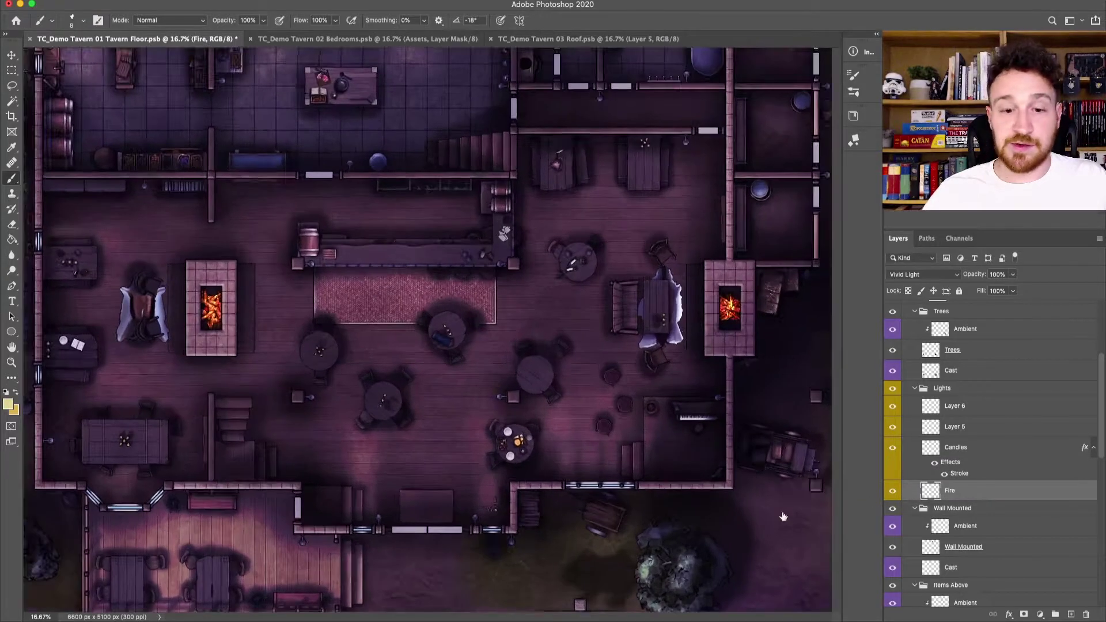
key("super+plus")
left_click_drag(370, 510, 615, 292)
key("super+plus")
key("super+plus")
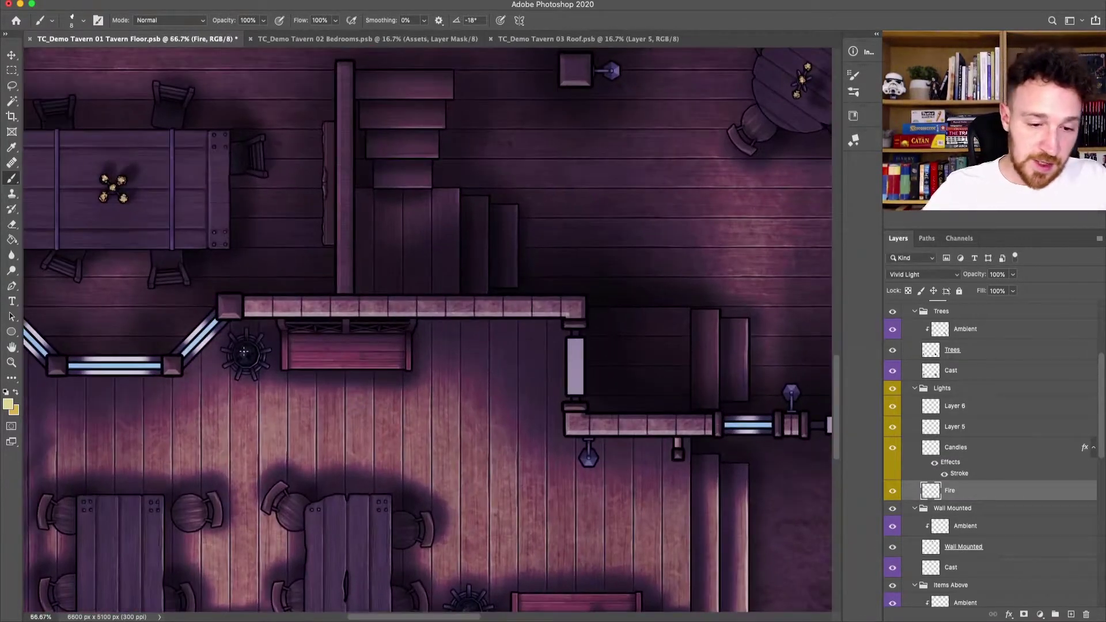
key("bracketright")
key("bracketright")
key("bracketright")
left_click_drag(246, 359, 245, 353)
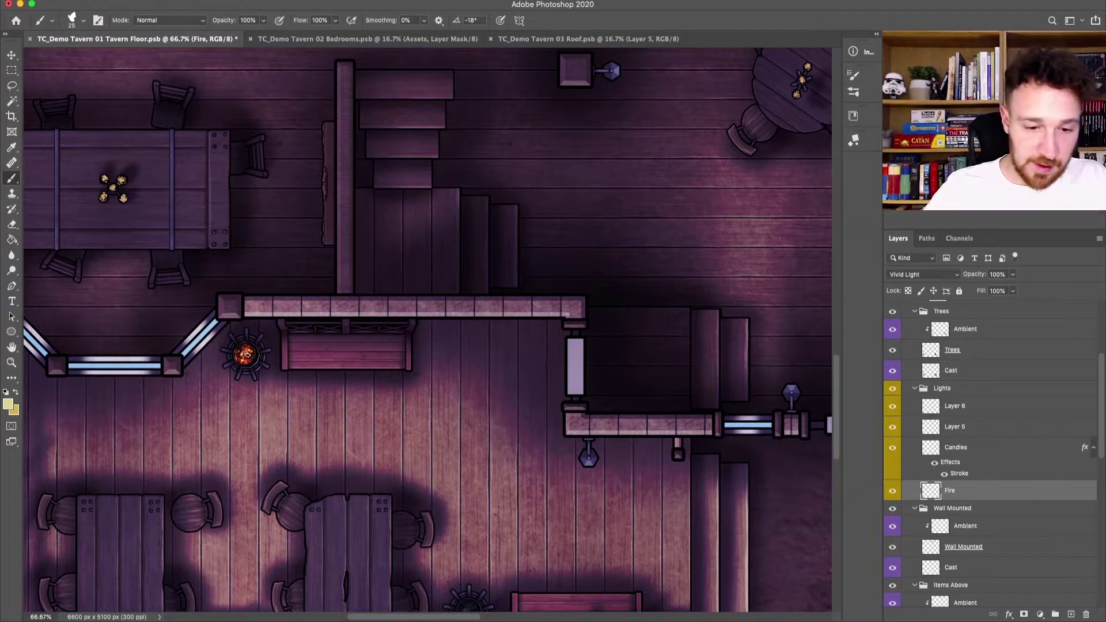
Step: Paint fire in the brazier standing outside the window east of the front doors
left_click_drag(746, 494, 358, 410)
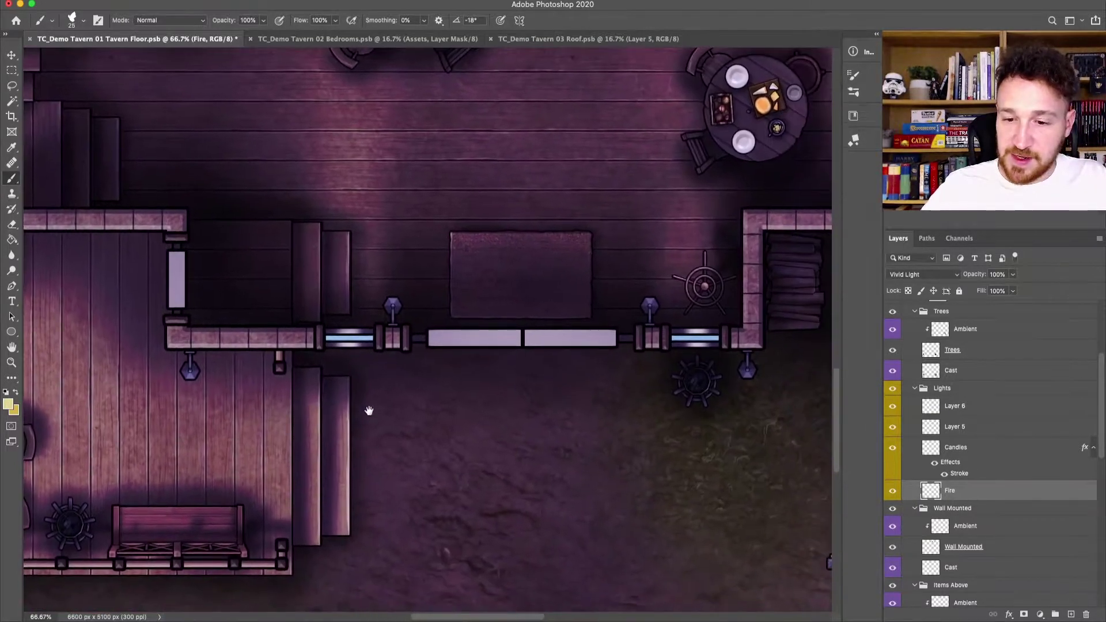
scroll(614, 461, "right", 5)
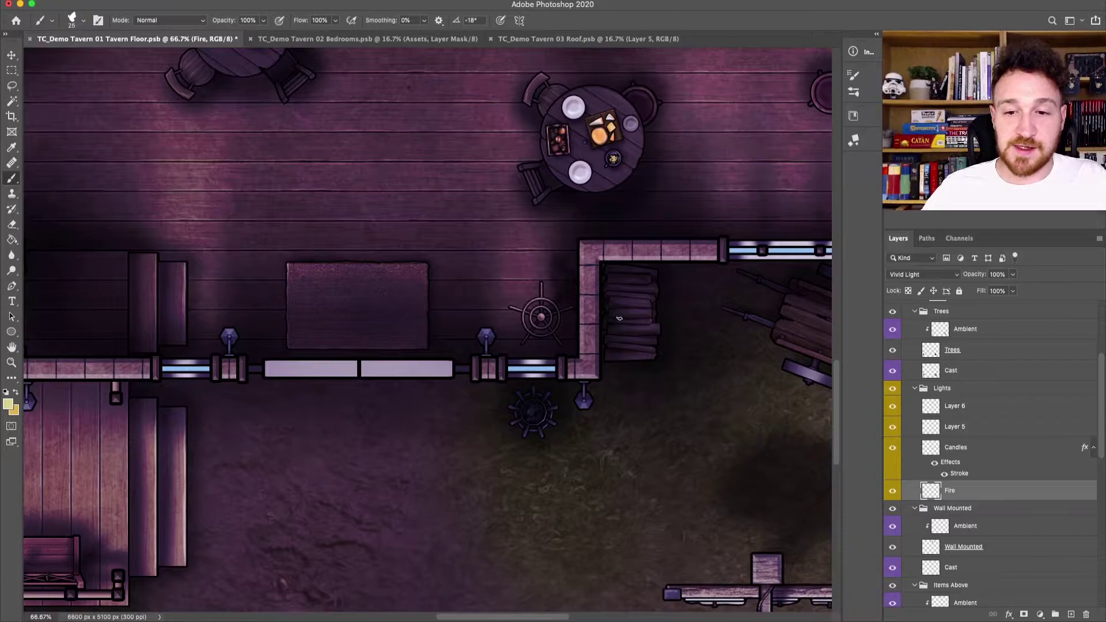
scroll(605, 336, "up", 10)
scroll(605, 337, "right", 5)
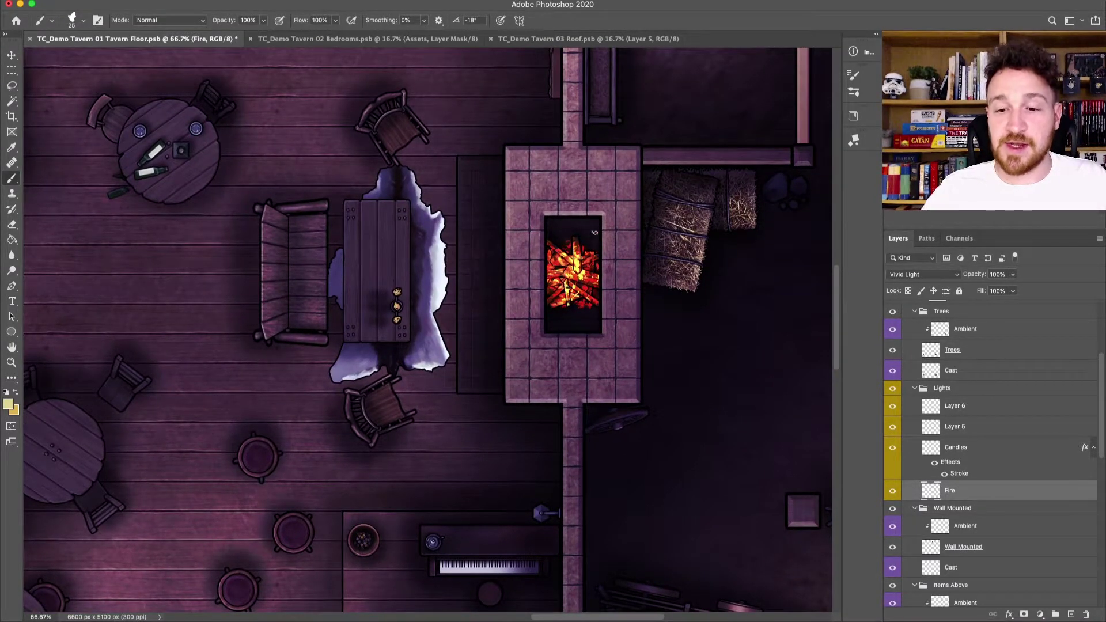
scroll(258, 511, "down", 10)
scroll(258, 511, "left", 10)
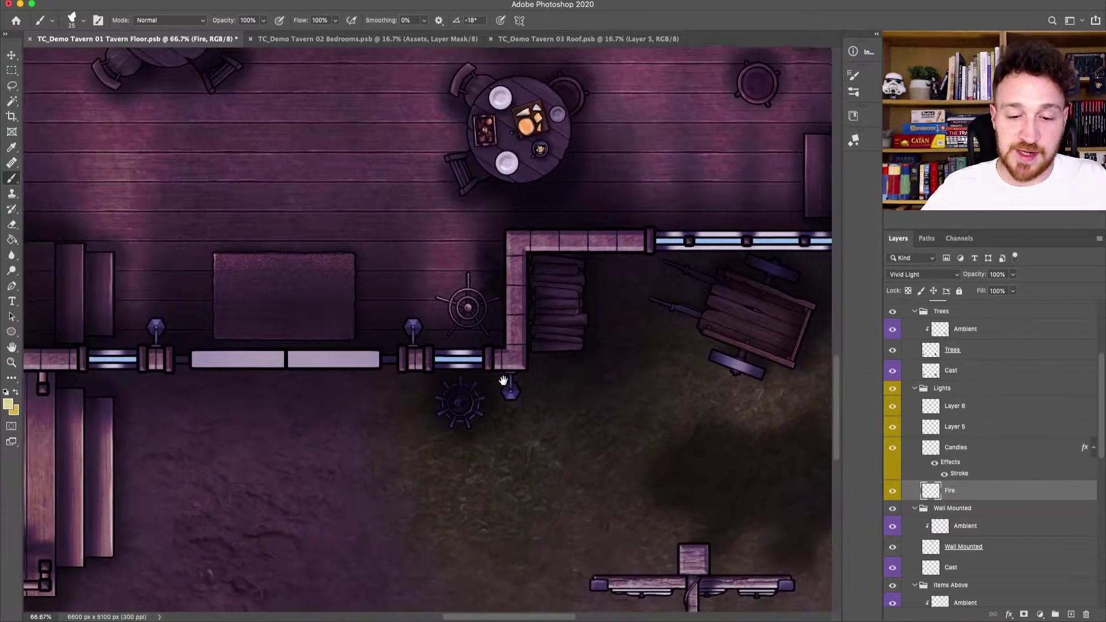
left_click_drag(463, 404, 471, 407)
key("super+minus")
key("super+minus")
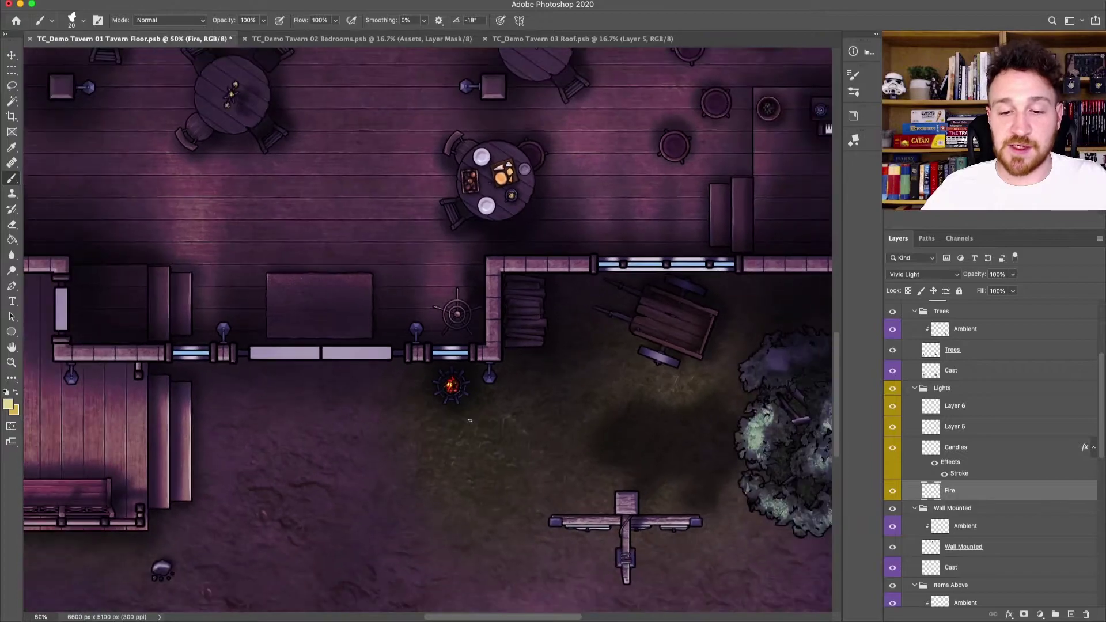
Step: Paint fire in the brazier beside the post in the yard southeast of the east fireplace
scroll(756, 302, "up", 8)
scroll(757, 302, "right", 15)
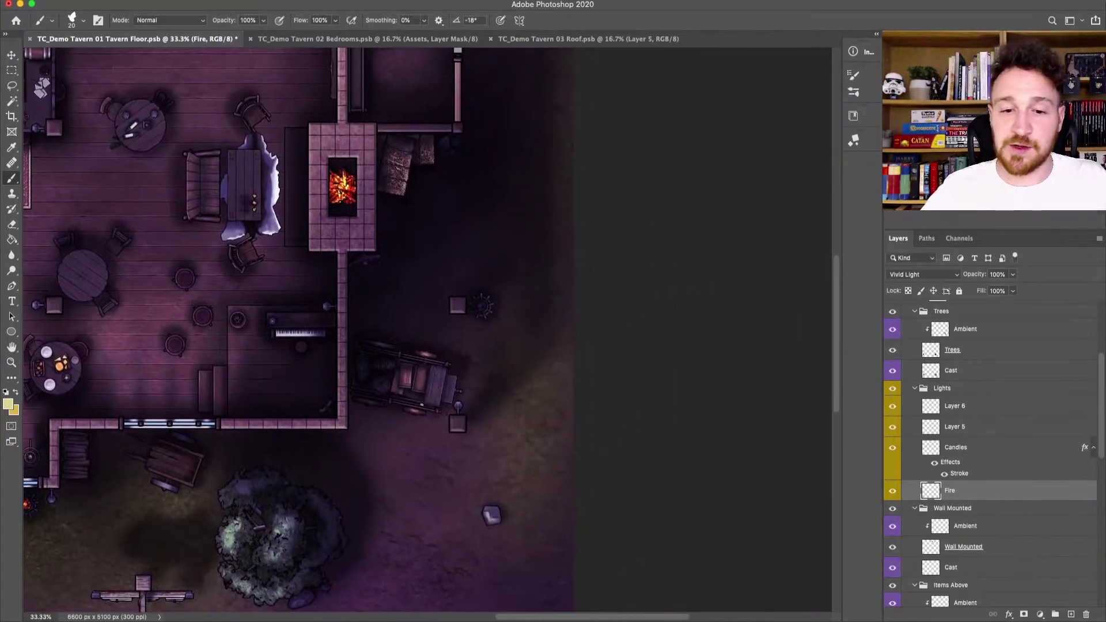
key("super+plus")
key("super+plus")
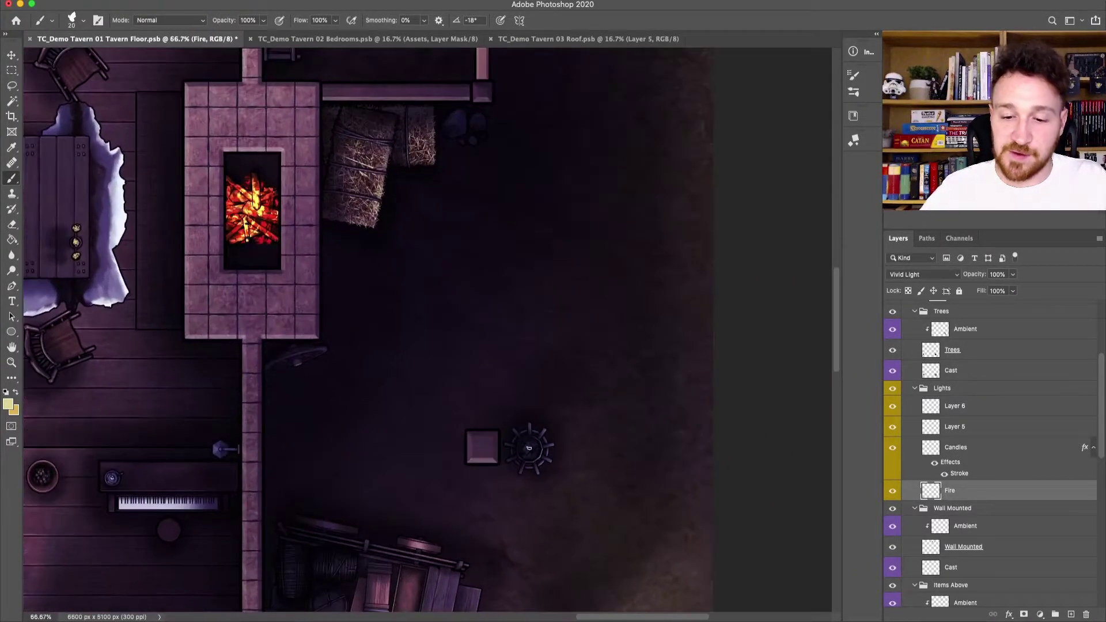
key("super+minus")
key("super+minus")
key("super+minus")
key("super+minus")
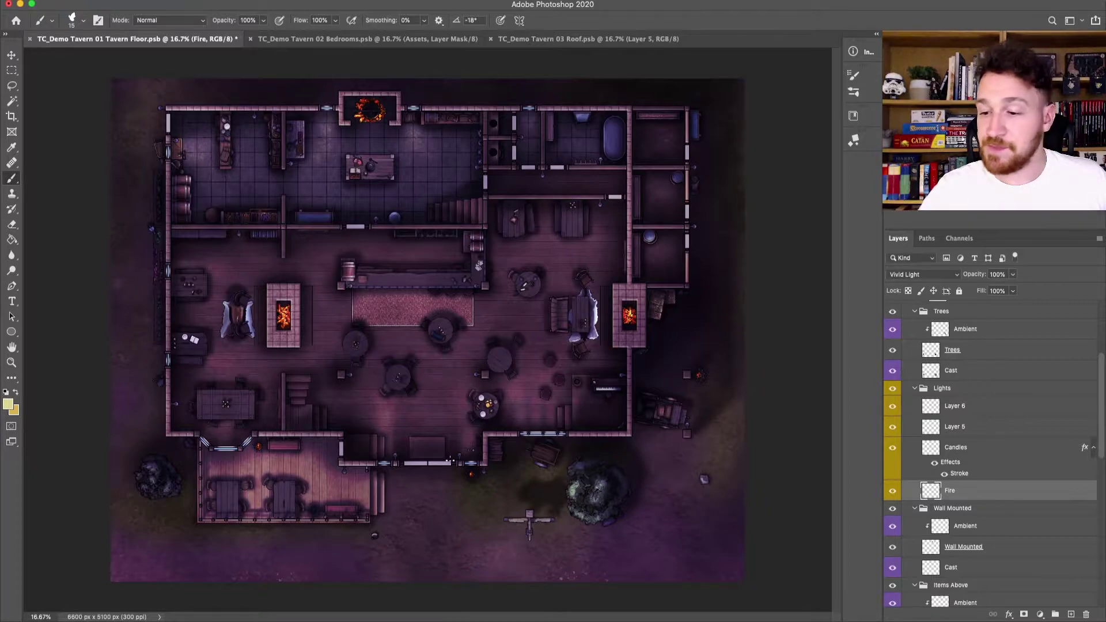
Step: Rename the two empty layers above Candles: Layer 5 as Glow and Layer 6 as Light
left_click(978, 430)
double_click(955, 428)
type("Glow")
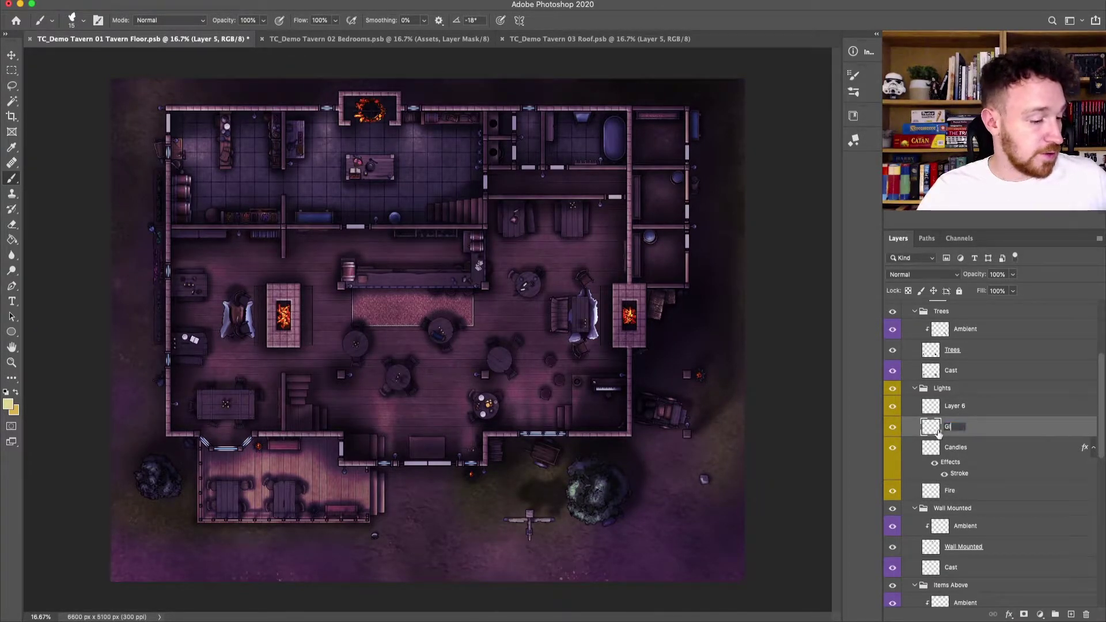
double_click(956, 408)
type("L")
key("Return")
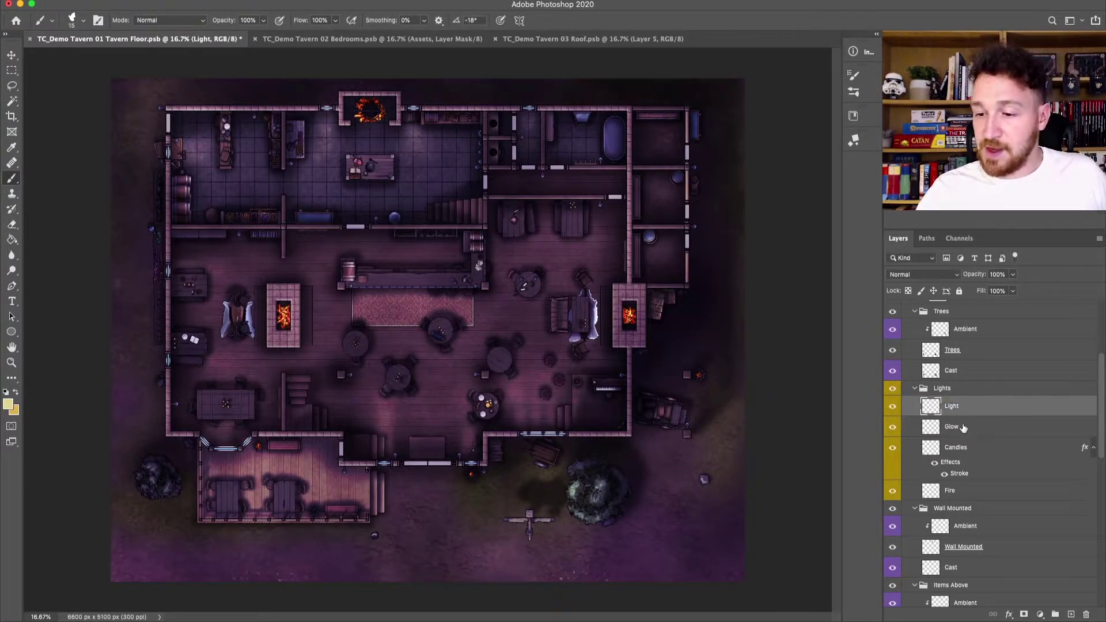
Step: Set the Glow layer's blend mode to Soft Light and the Light layer's blend mode to Hard Light
left_click(954, 428)
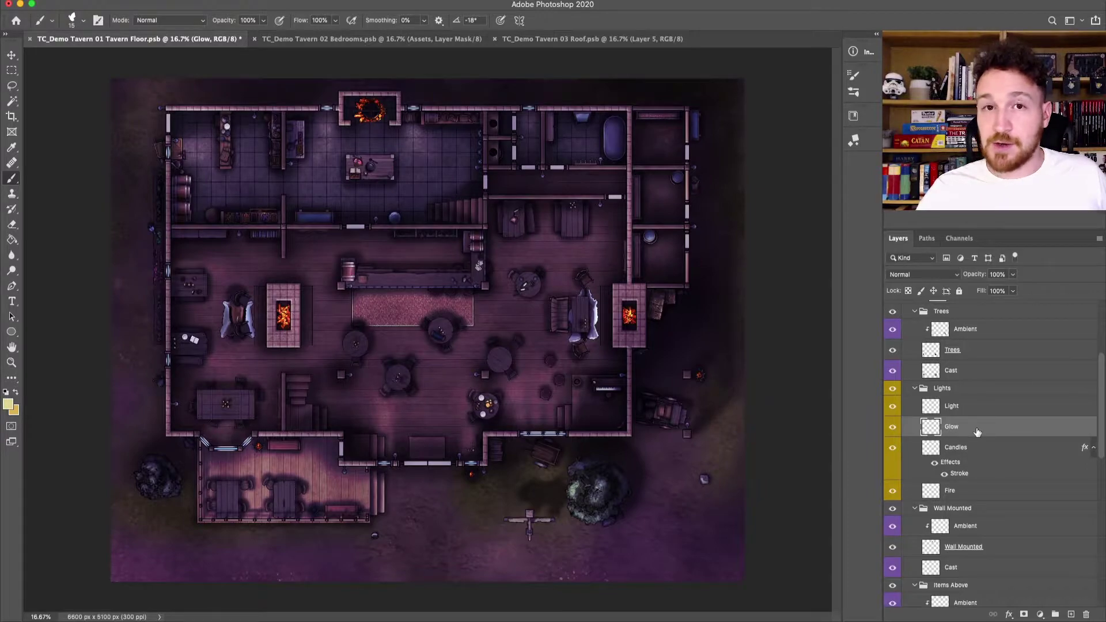
left_click(941, 275)
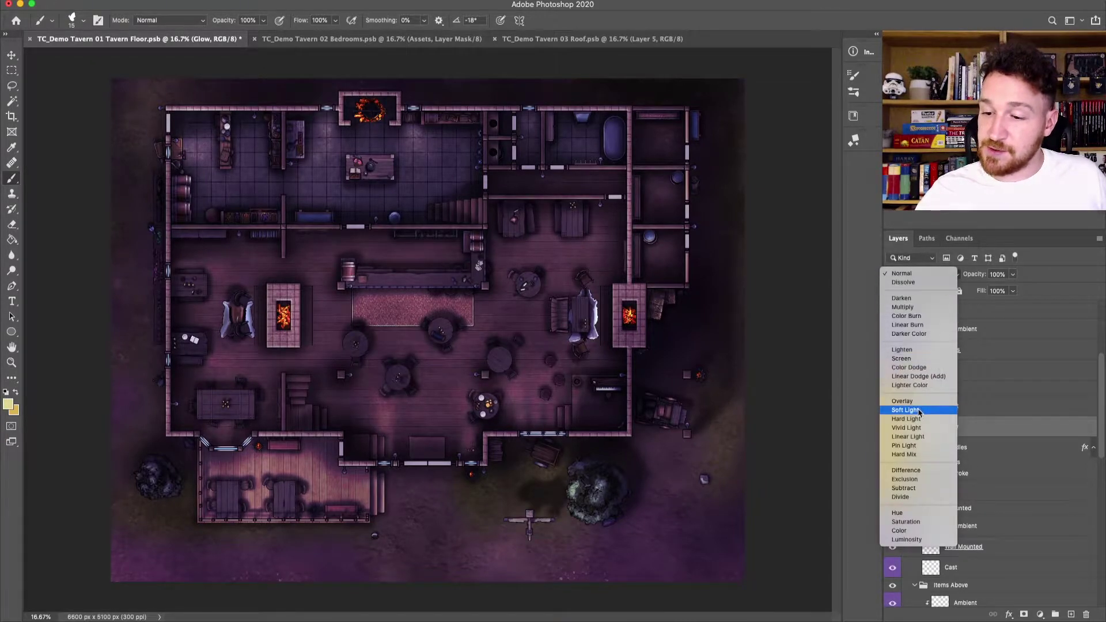
left_click(918, 410)
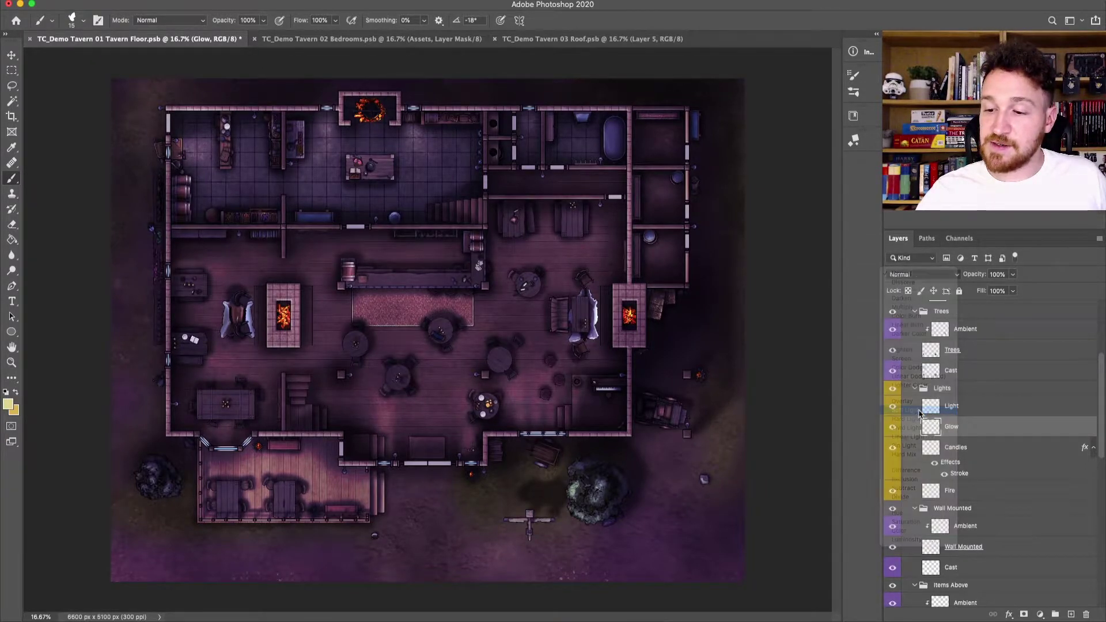
left_click(966, 408)
left_click(938, 275)
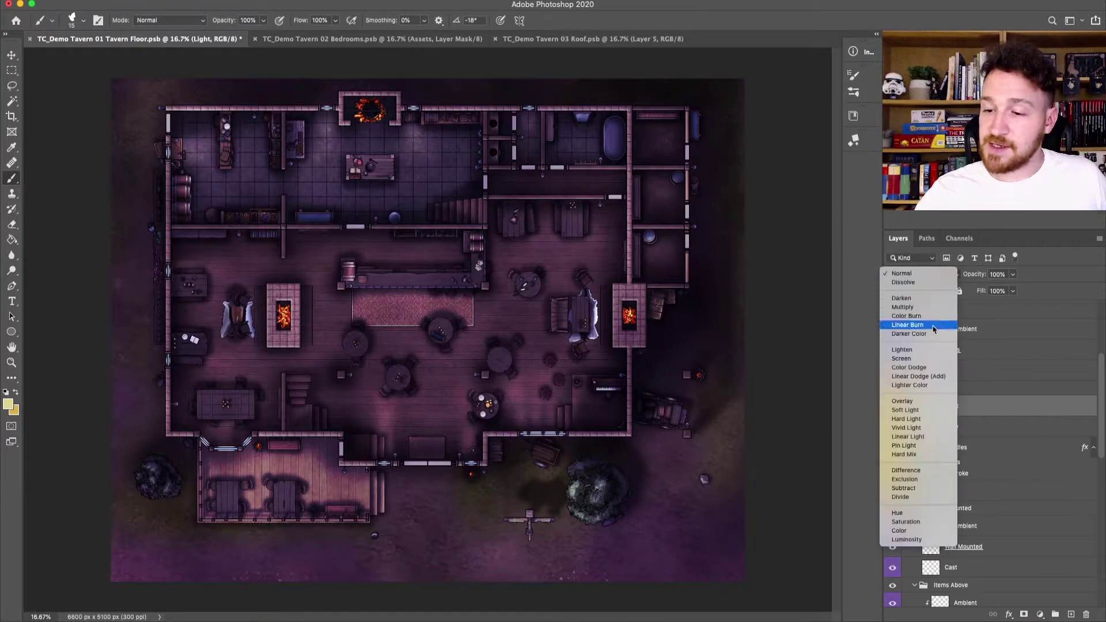
left_click(920, 419)
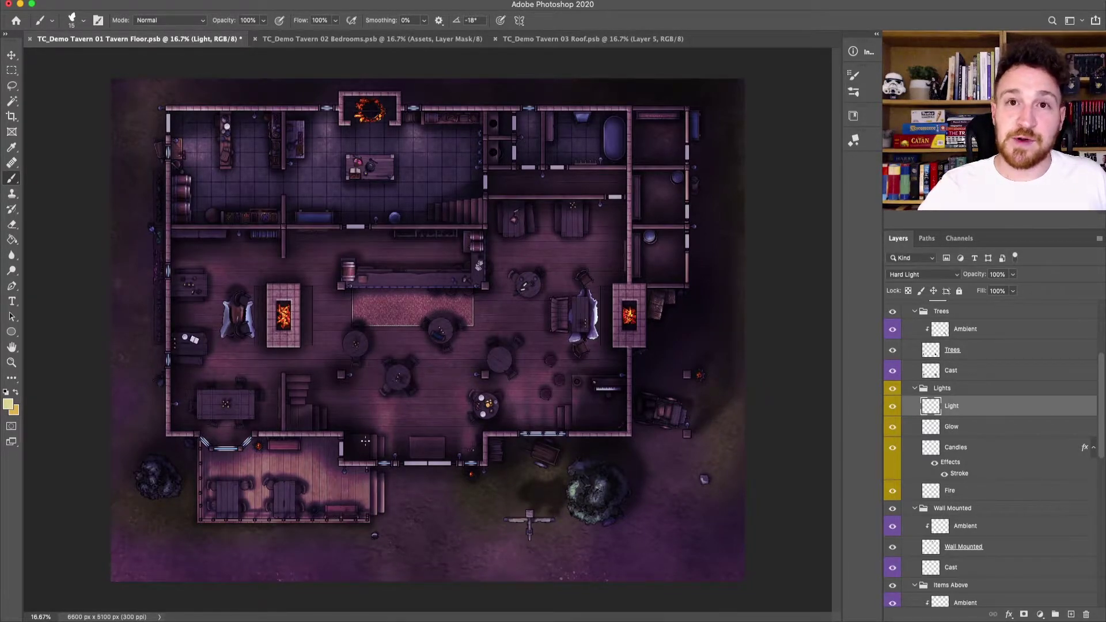
Step: Keep the pale yellow e0d492 as foreground colour and switch from the fire brush to a soft round brush
left_click(9, 406)
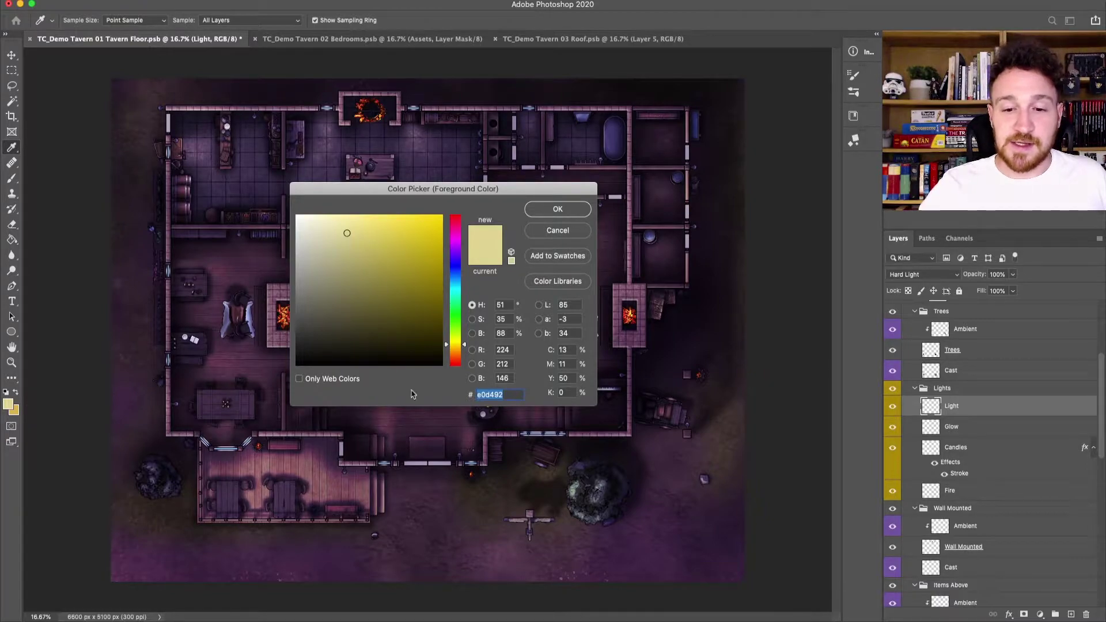
left_click(563, 209)
key("b")
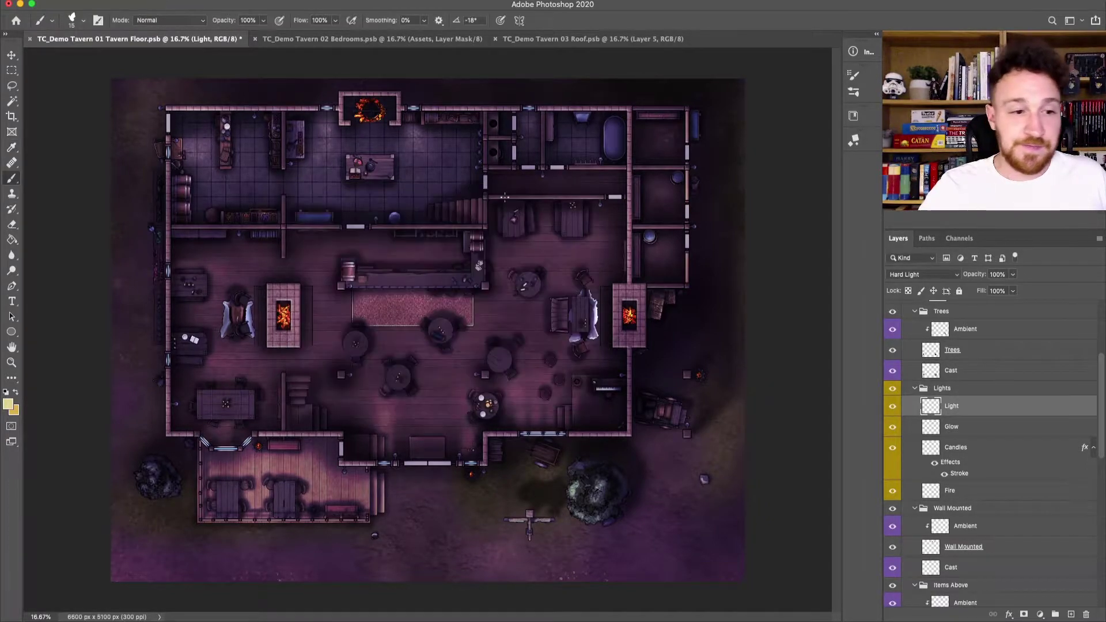
left_click(82, 23)
left_click(101, 151)
left_click(83, 24)
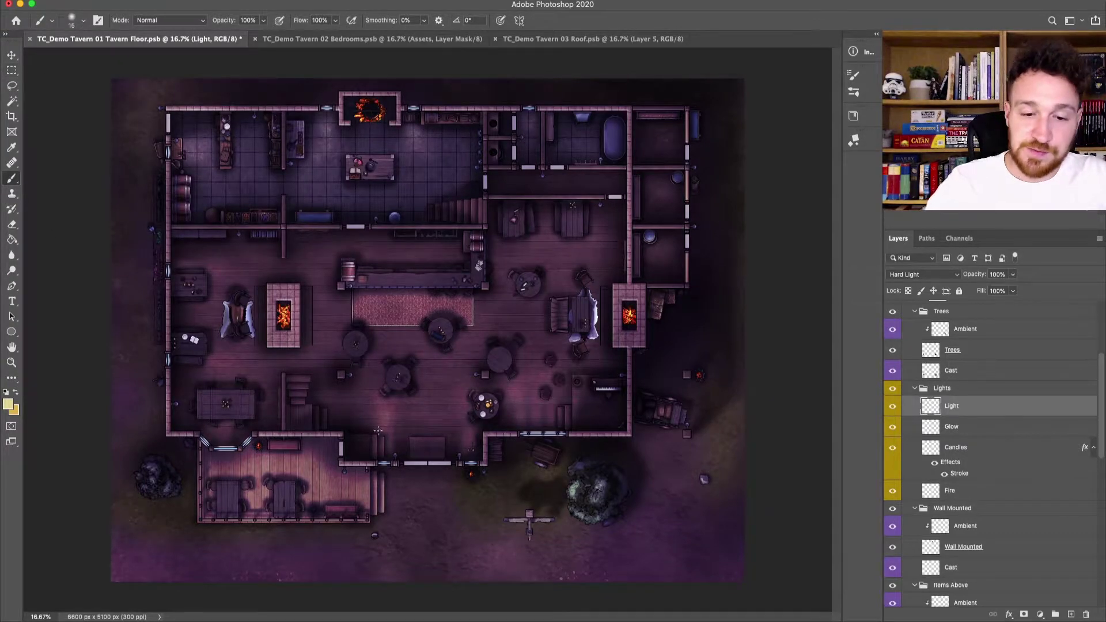
Step: Show the grid and marquee-select the west section of the main tavern room, from the kitchen wall to the south wall
key("super+plus")
key("super+plus")
left_click_drag(203, 499, 511, 460)
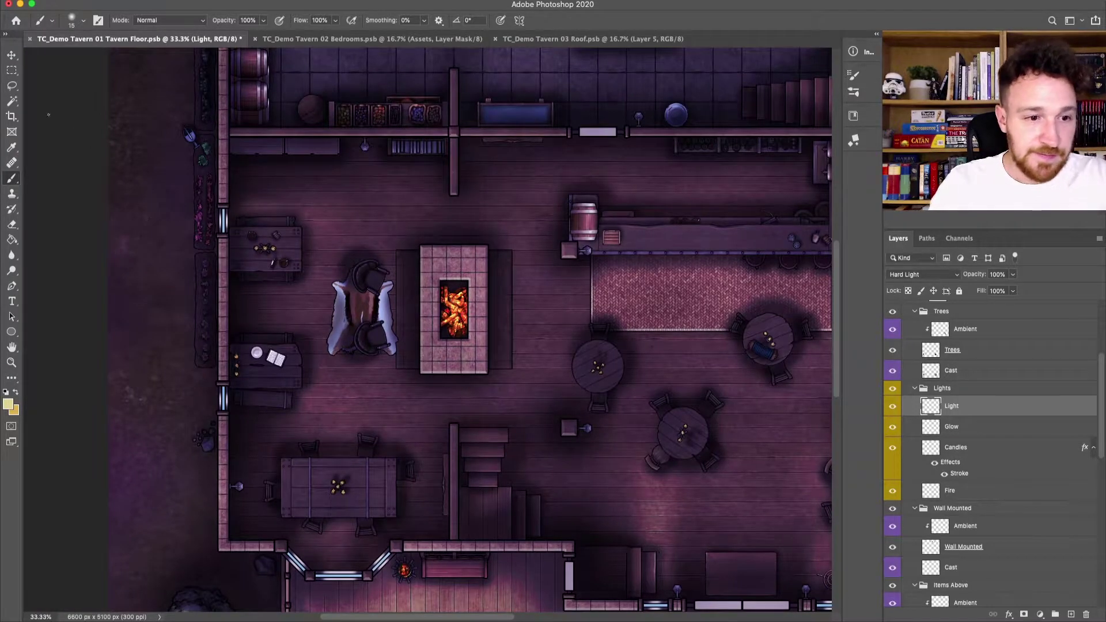
key("m")
key("super+apostrophe")
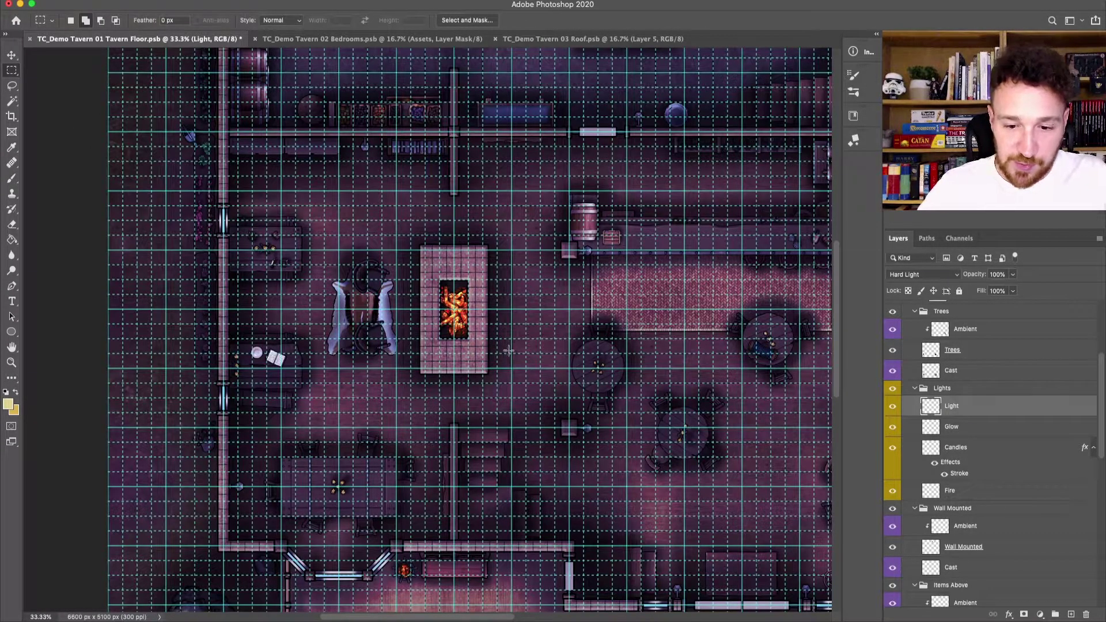
left_click_drag(224, 132, 453, 544)
Step: Add the bay window south of the long table to the selection with the Polygonal Lasso
left_click_drag(11, 85, 70, 96)
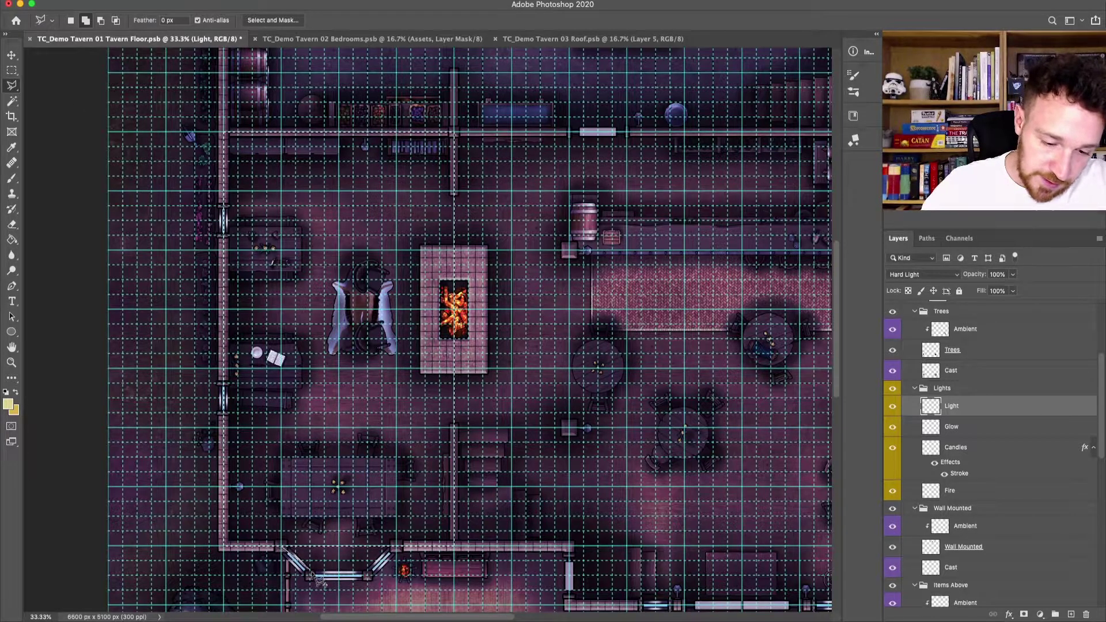
left_click(403, 519)
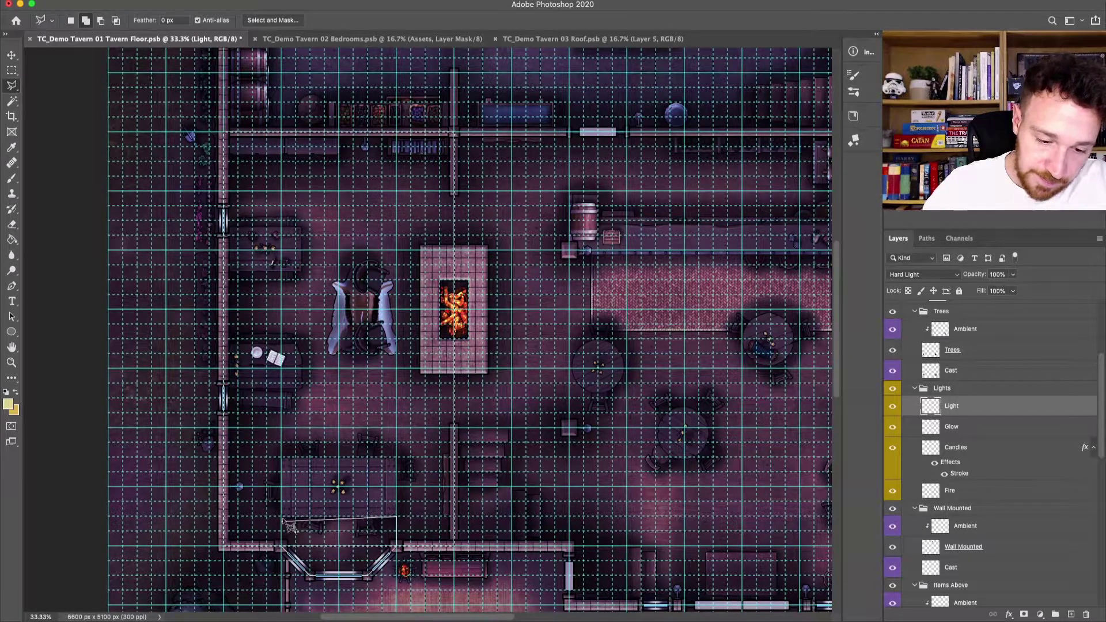
key("m")
Step: Add the middle and east sections of the main tavern room to the selection, then hide the grid
left_click_drag(706, 396, 484, 364)
key("super+minus")
left_click_drag(282, 161, 610, 406)
left_click_drag(675, 263, 493, 315)
left_click_drag(403, 165, 621, 520)
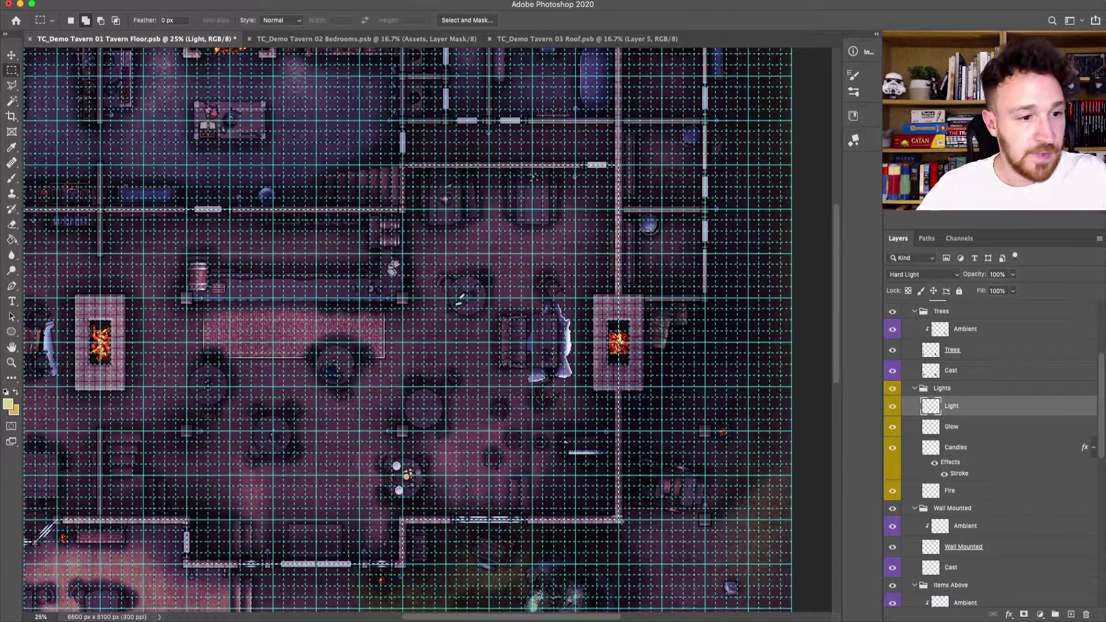
key("super+apostrophe")
Step: Switch back to the soft round brush and enlarge it to 700 px
key("b")
scroll(392, 381, "left", 3)
scroll(492, 347, "up", 5)
key("bracketright")
key("bracketright")
key("bracketright")
key("bracketright")
key("bracketright")
key("bracketright")
key("bracketright")
key("bracketright")
key("bracketright")
key("bracketright")
key("bracketright")
key("bracketright")
key("bracketright")
key("bracketright")
key("bracketright")
key("bracketright")
key("bracketright")
key("bracketright")
key("bracketright")
key("ctrl+d")
left_click(493, 320)
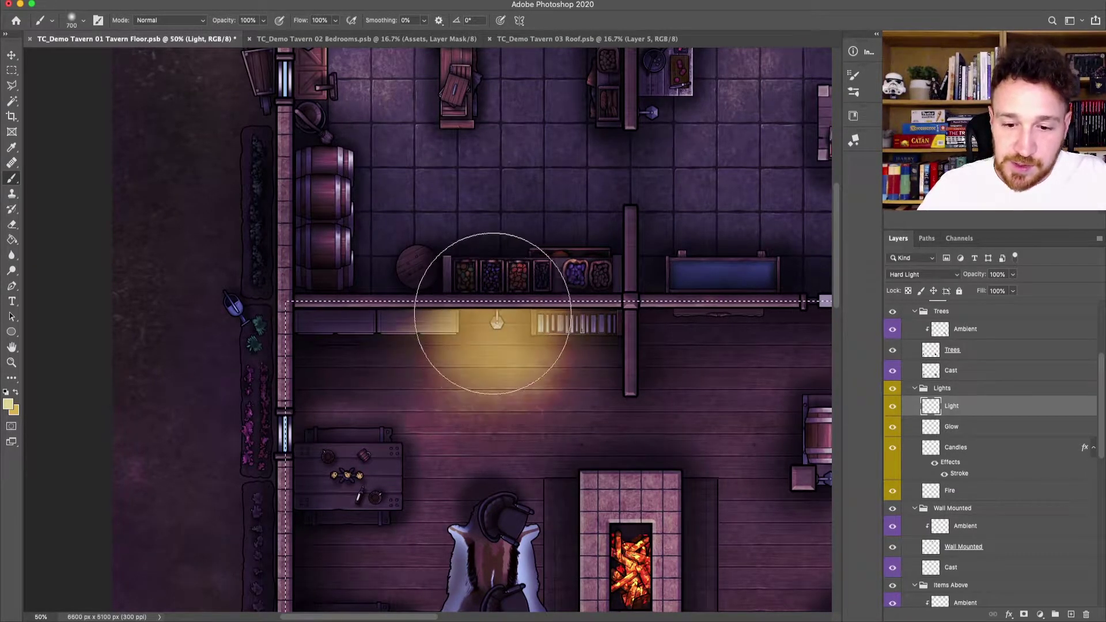
key("ctrl+z")
key("ctrl+shift+d")
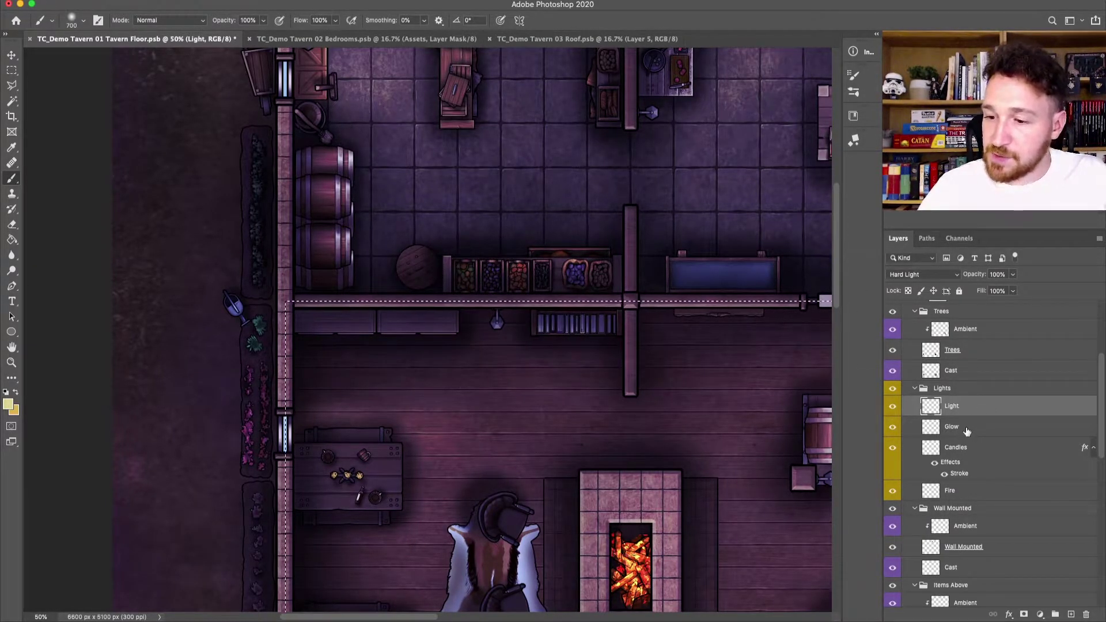
Step: On the Glow layer, paint glow around the north wall lamp by the bookshelf and the west wall lamp beside the long table
left_click(967, 431)
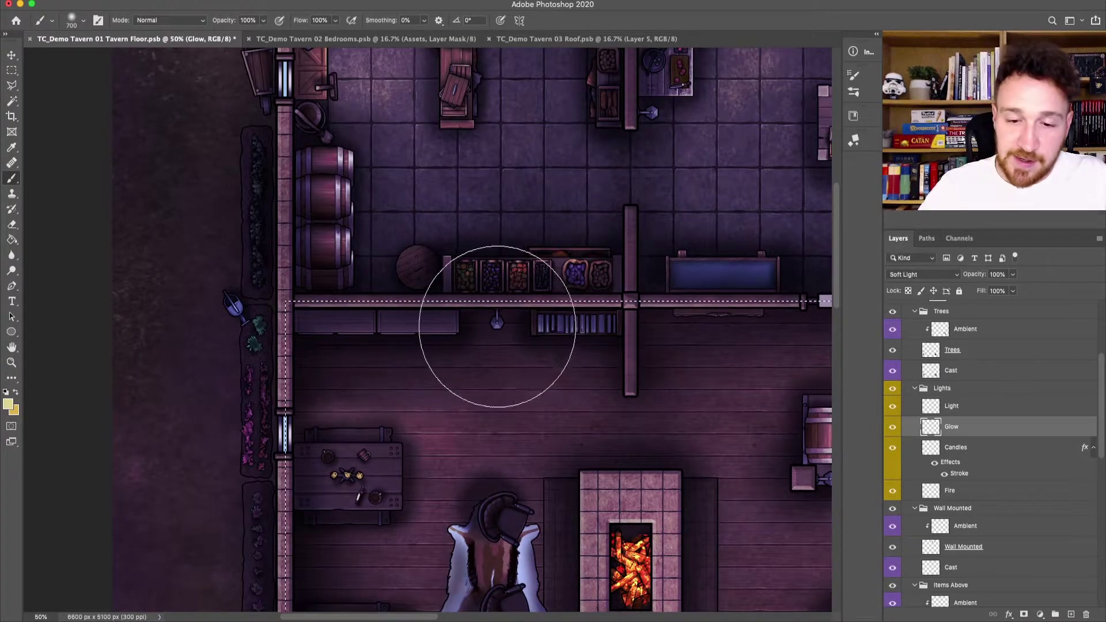
left_click(495, 342)
scroll(500, 317, "down", 10)
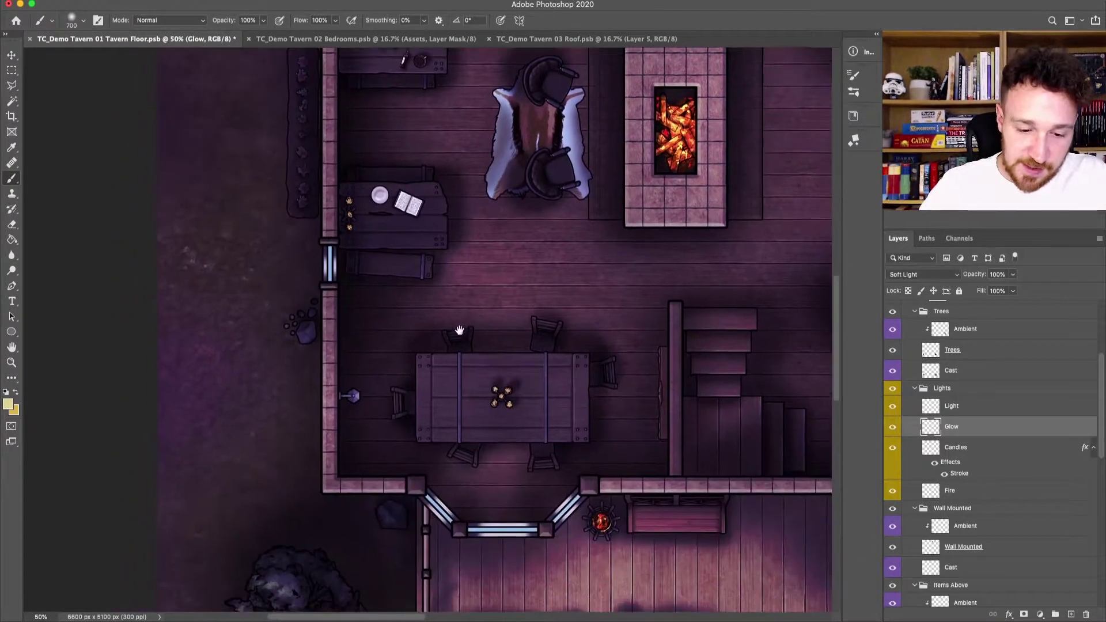
left_click_drag(459, 330, 452, 337)
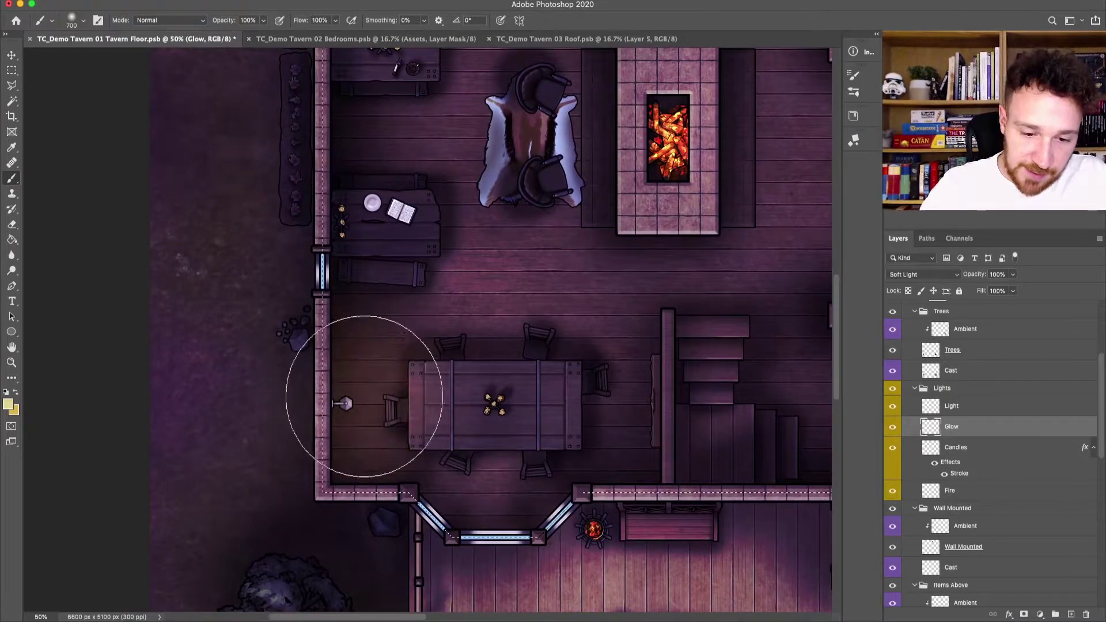
Step: Paint glow around the post lamp near the stairs and the post lamps at both ends of the bar
left_click_drag(719, 313, 420, 370)
left_click_drag(671, 294, 634, 301)
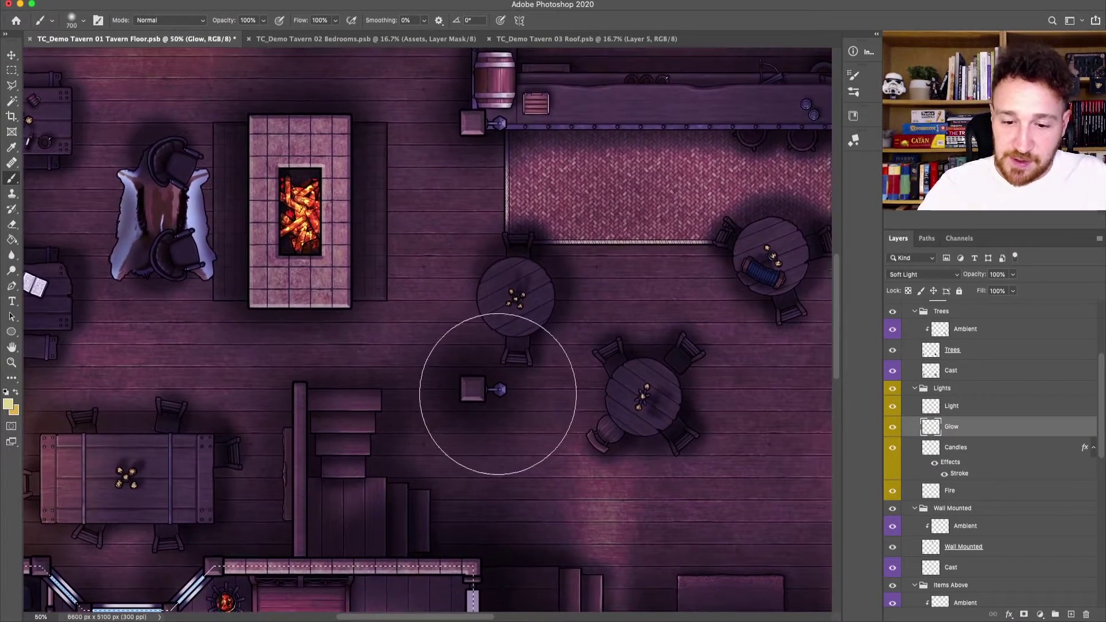
left_click_drag(498, 403, 490, 560)
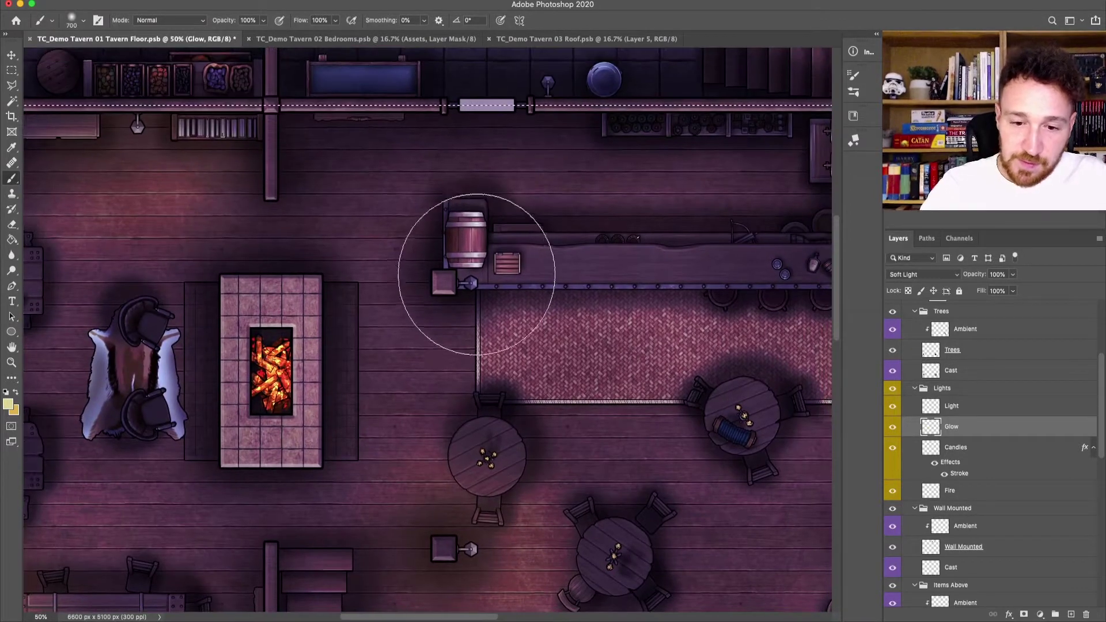
left_click_drag(721, 378, 340, 366)
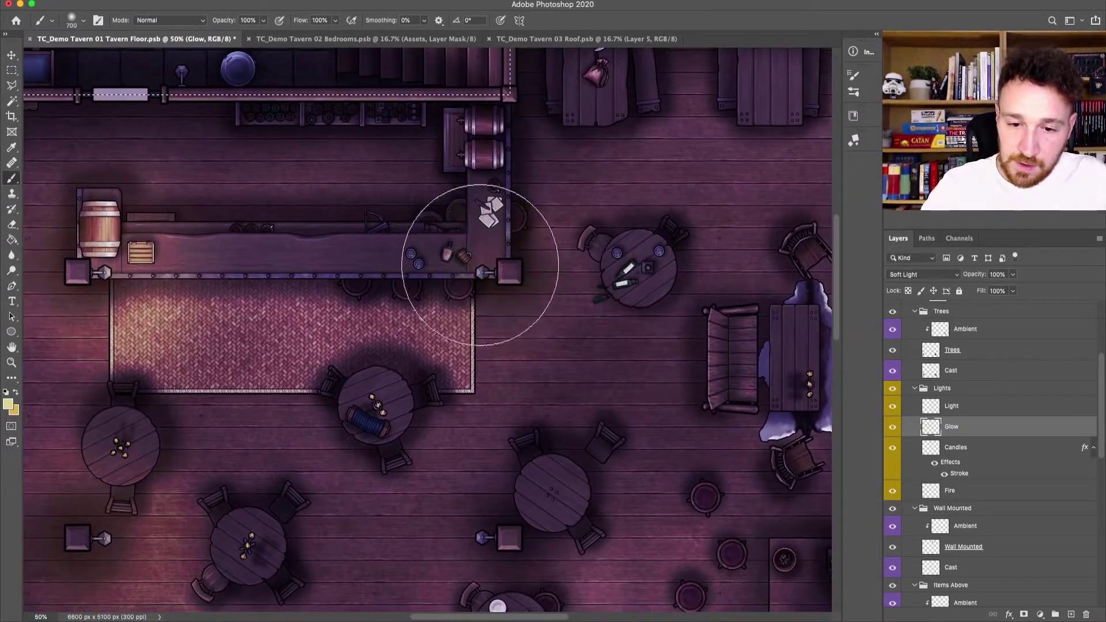
Step: Paint glow around the southeast post lamp, the entrance lamps, the lamp above the piano and the lamp beside the northeast door
left_click_drag(553, 504, 625, 142)
left_click_drag(750, 326, 321, 415)
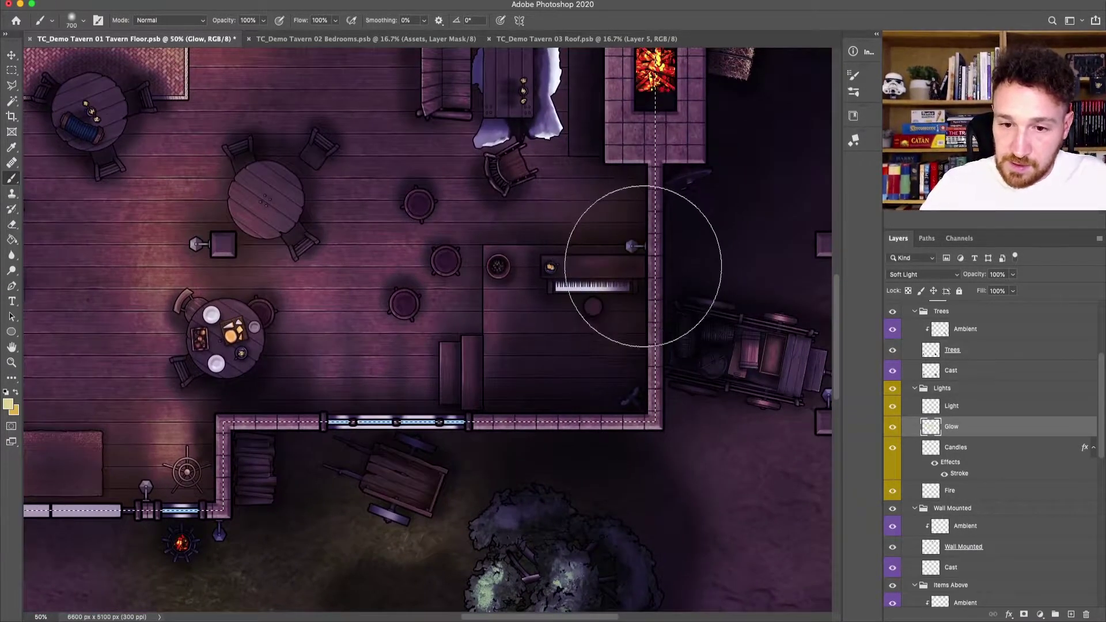
scroll(654, 241, "up", 10)
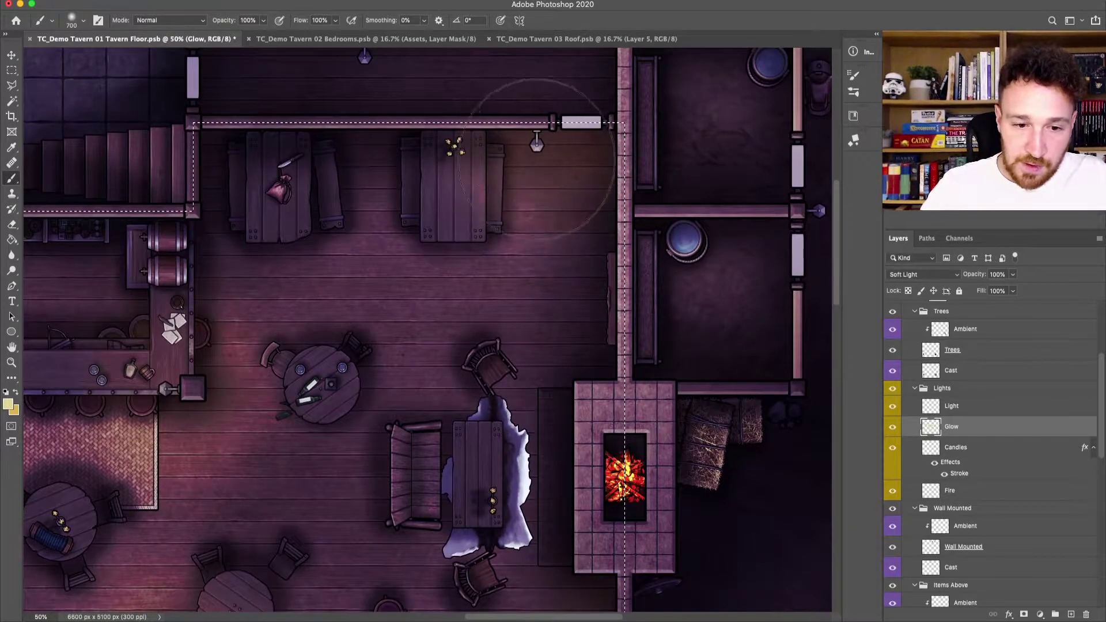
scroll(616, 396, "right", 10)
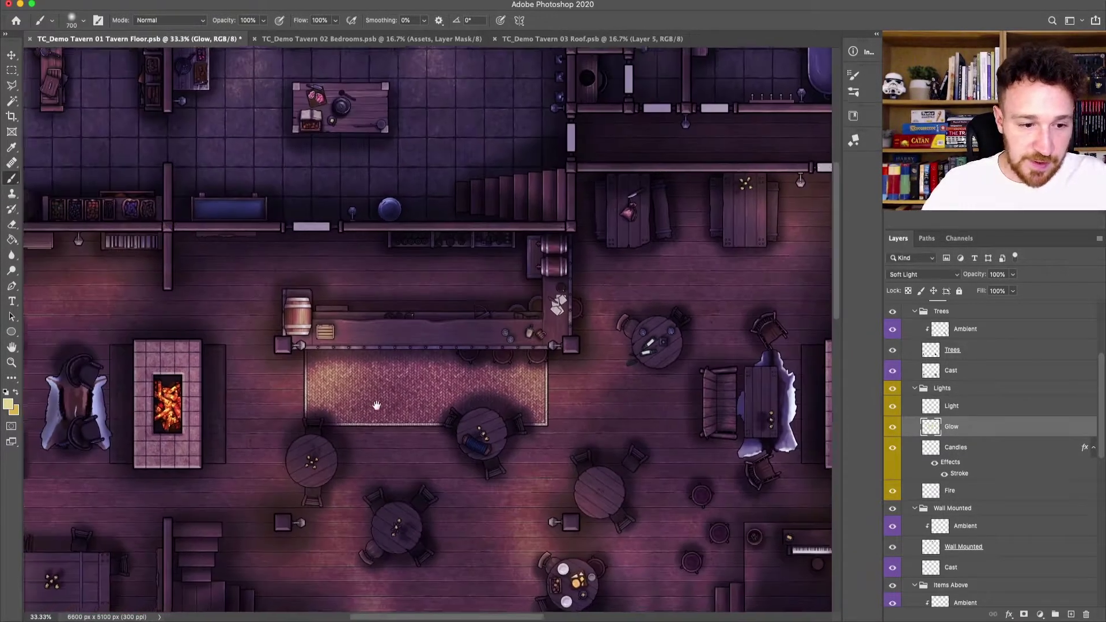
Step: With a 250 px brush, paint glow over the candles on the two west wall tables and the long table
scroll(616, 397, "down", 3)
scroll(575, 380, "left", 8)
scroll(443, 311, "up", 2)
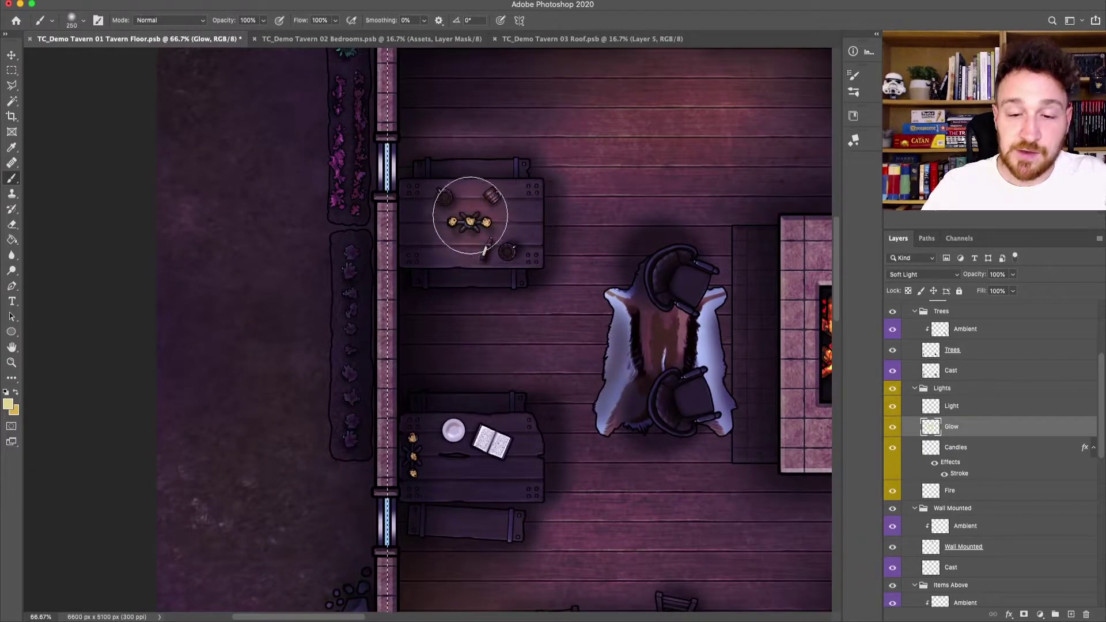
left_click_drag(549, 453, 461, 264)
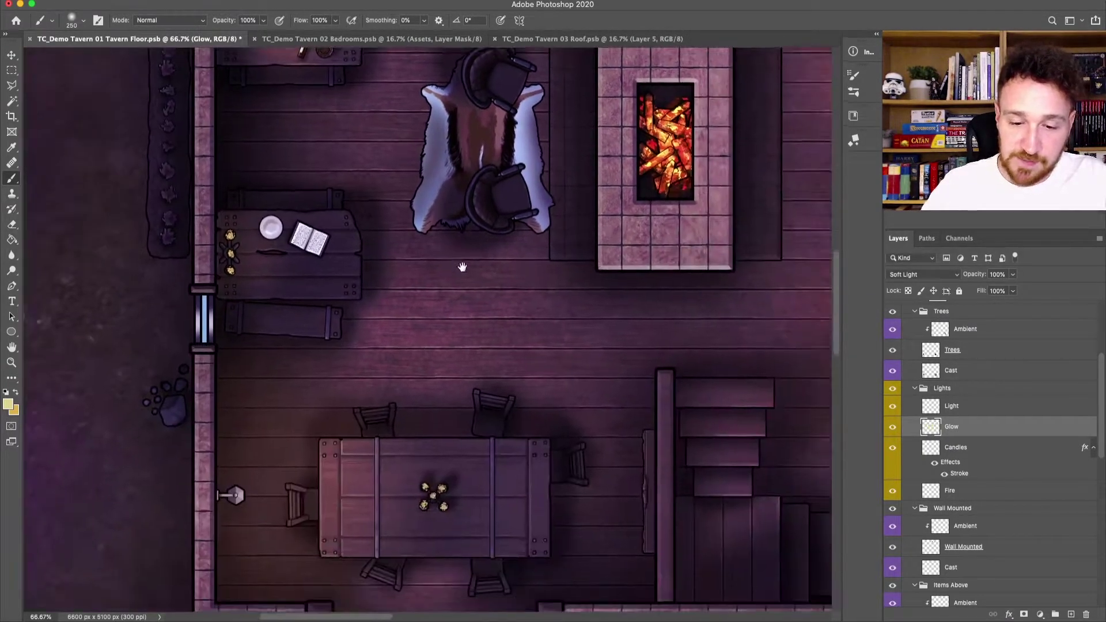
left_click_drag(506, 483, 531, 342)
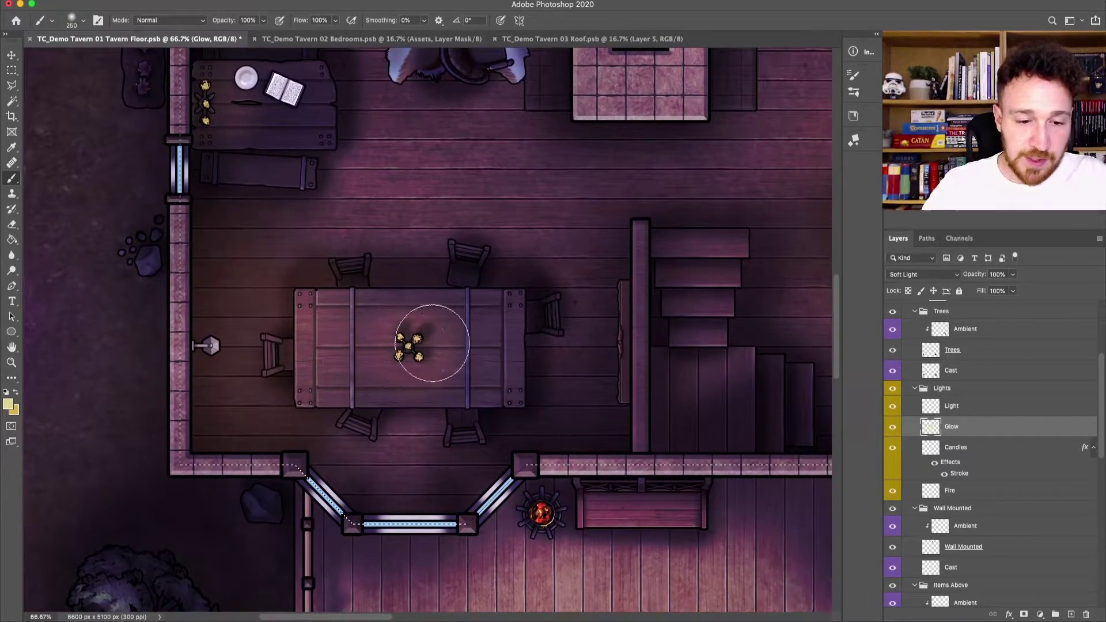
Step: Paint glow over the candles on the three round tables around the bar's rug
scroll(585, 365, "right", 10)
left_click_drag(666, 229, 523, 362)
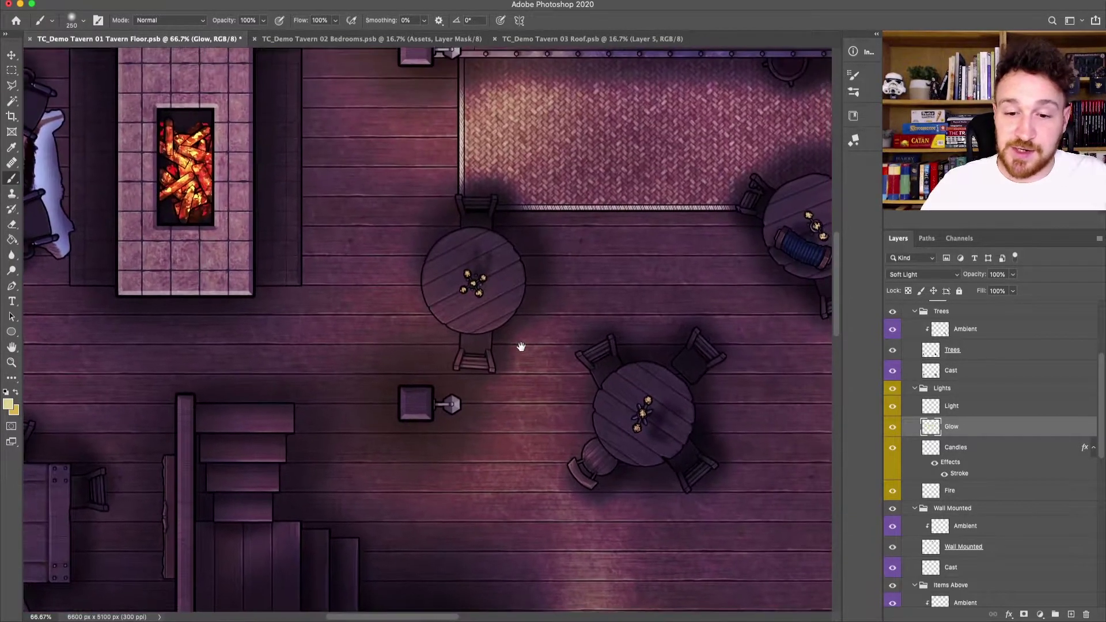
scroll(645, 398, "right", 10)
scroll(645, 397, "up", 3)
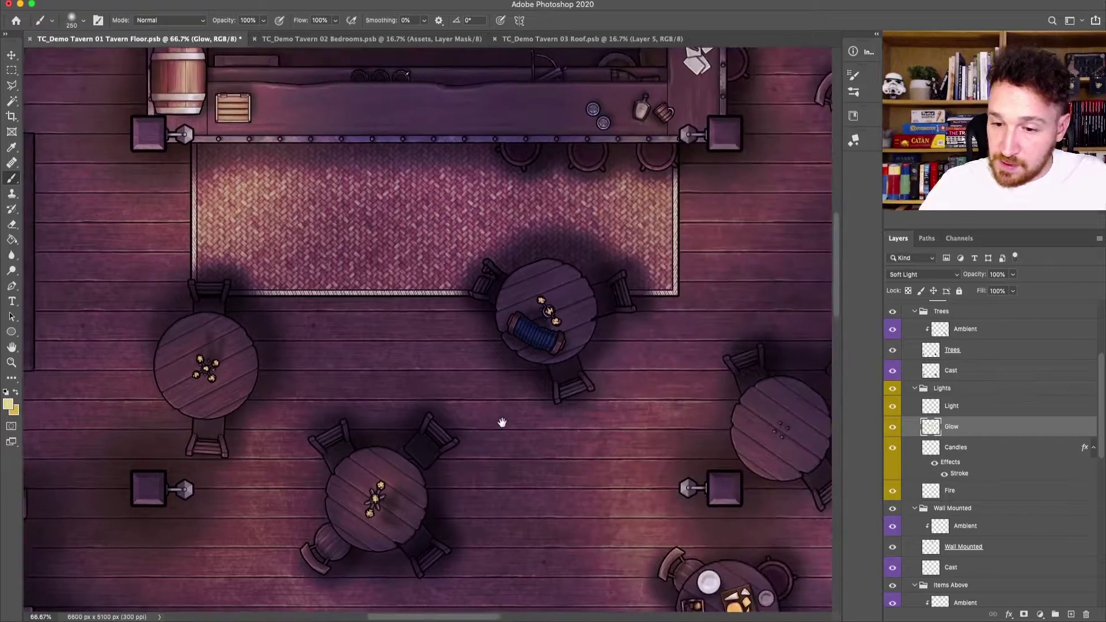
left_click_drag(626, 206, 605, 435)
scroll(605, 422, "down", 15)
scroll(606, 422, "right", 4)
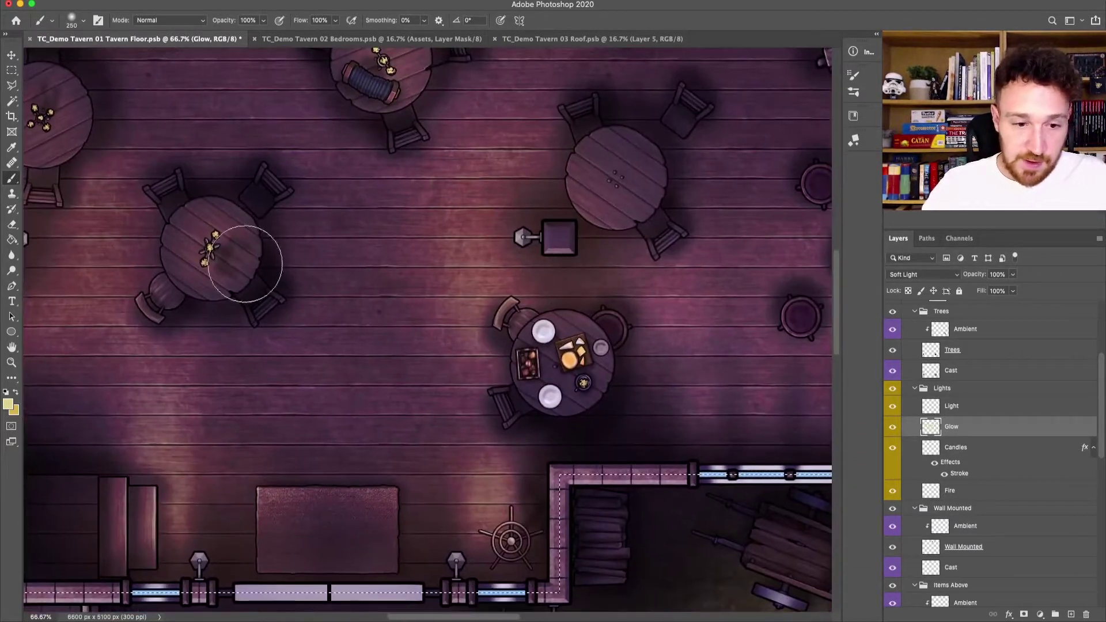
Step: Paint glow over the candles on the food table, the piano, the northeast table and the table facing the east fireplace
scroll(597, 306, "right", 6)
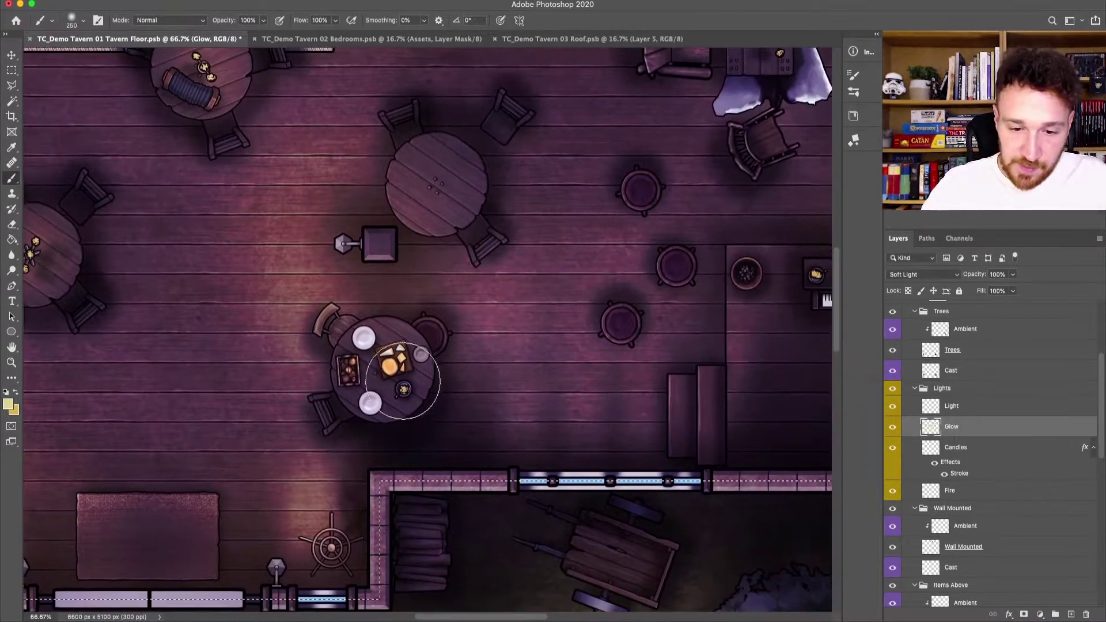
scroll(530, 383, "right", 8)
scroll(530, 382, "up", 2)
scroll(592, 357, "up", 4)
scroll(580, 341, "up", 5)
scroll(444, 260, "up", 7)
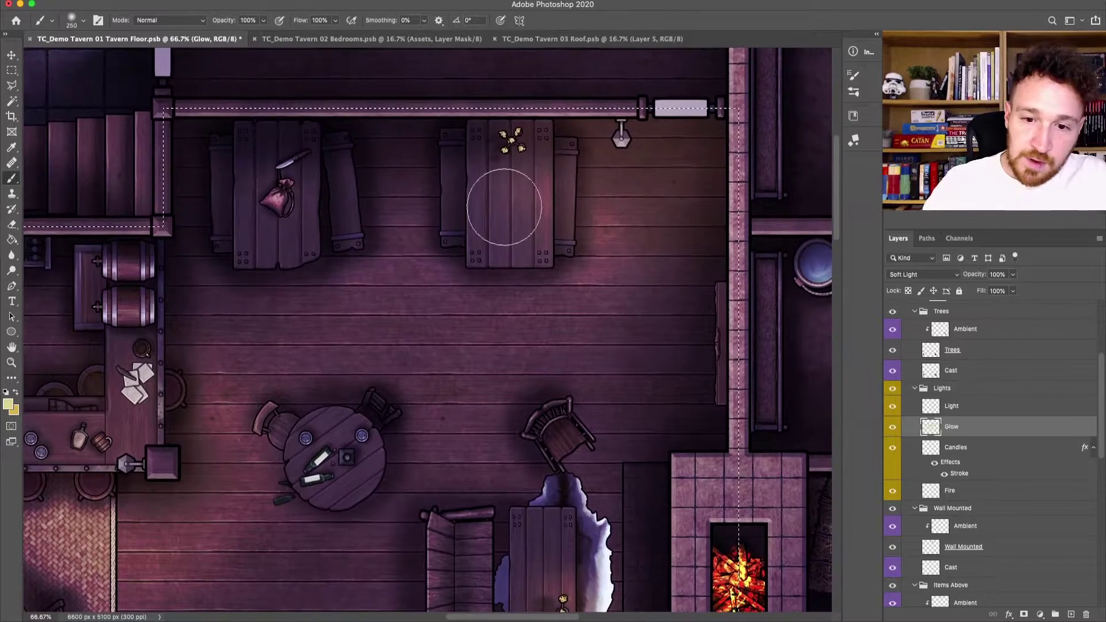
scroll(505, 141, "down", 2)
scroll(592, 271, "down", 7)
scroll(591, 270, "right", 3)
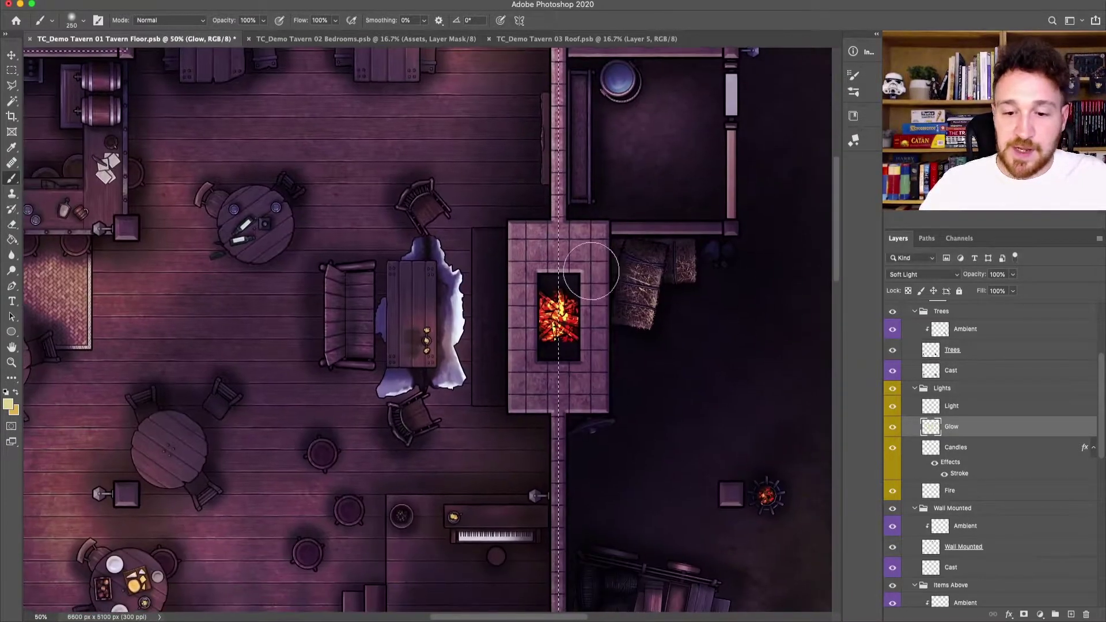
Step: Add the east fireplace's hearth to the selection and paint a large glow around its fire with a 1500 px brush
key("m")
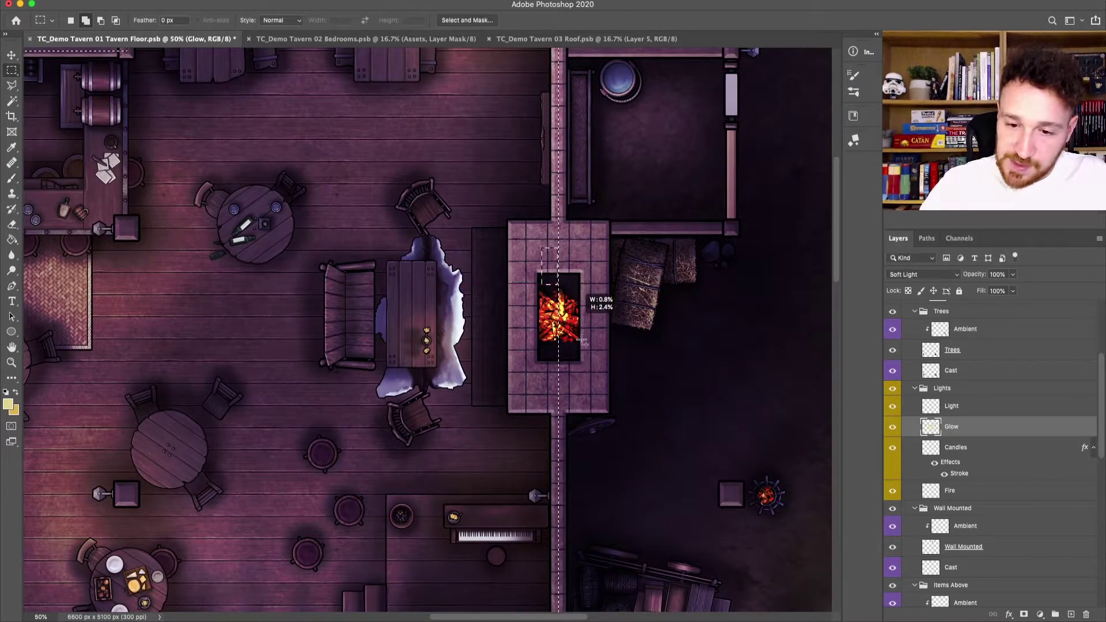
left_click(12, 180)
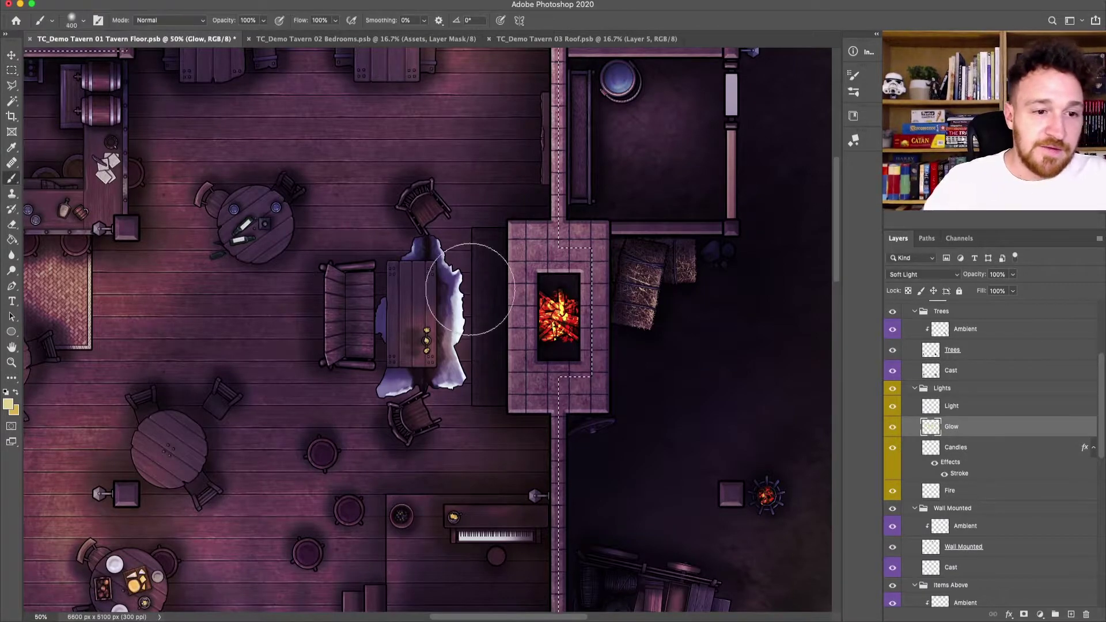
key("bracketright")
key("bracketright")
key("bracketright")
key("bracketright")
key("bracketright")
key("bracketright")
key("bracketright")
key("bracketright")
key("bracketright")
key("bracketright")
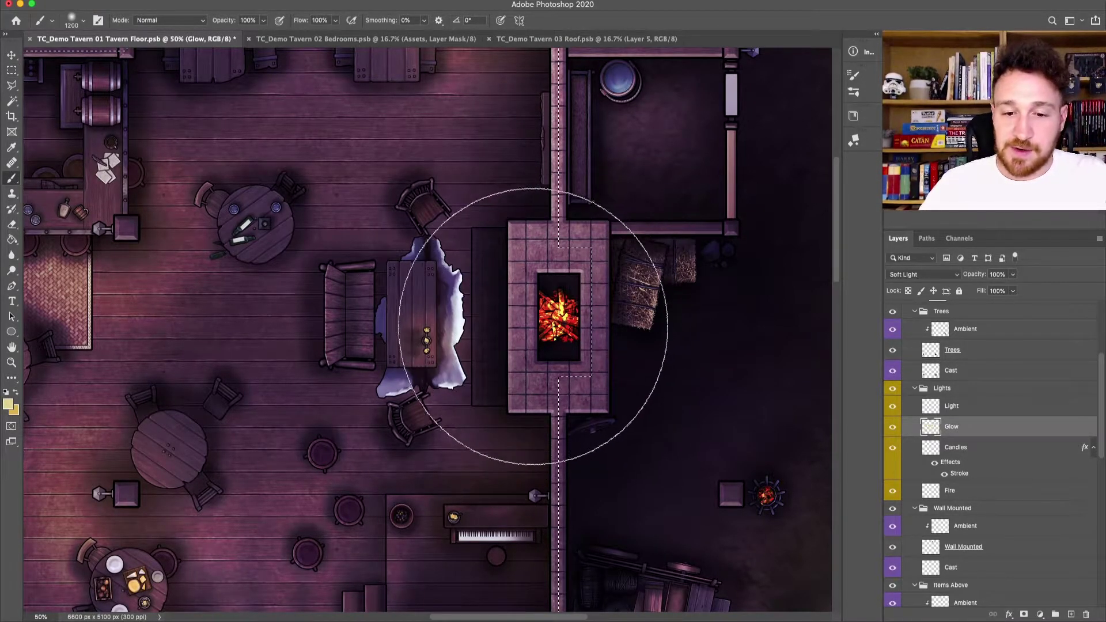
key("bracketright")
key("bracketright")
key("bracketright")
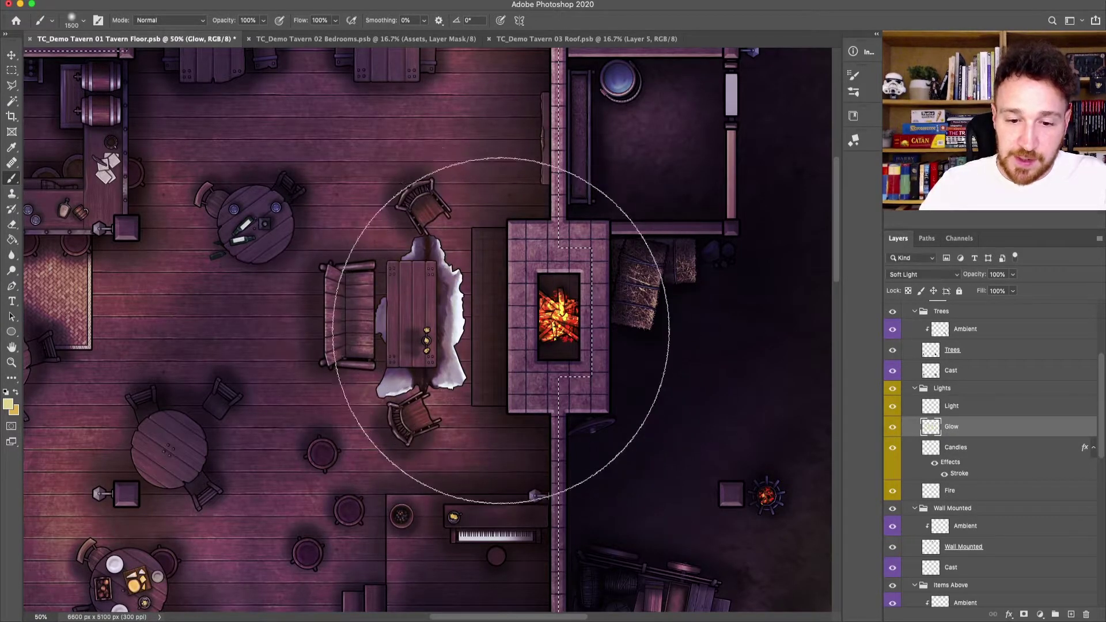
Step: Paint a matching 1500 px glow around the fire of the west fireplace
scroll(600, 332, "down", 2)
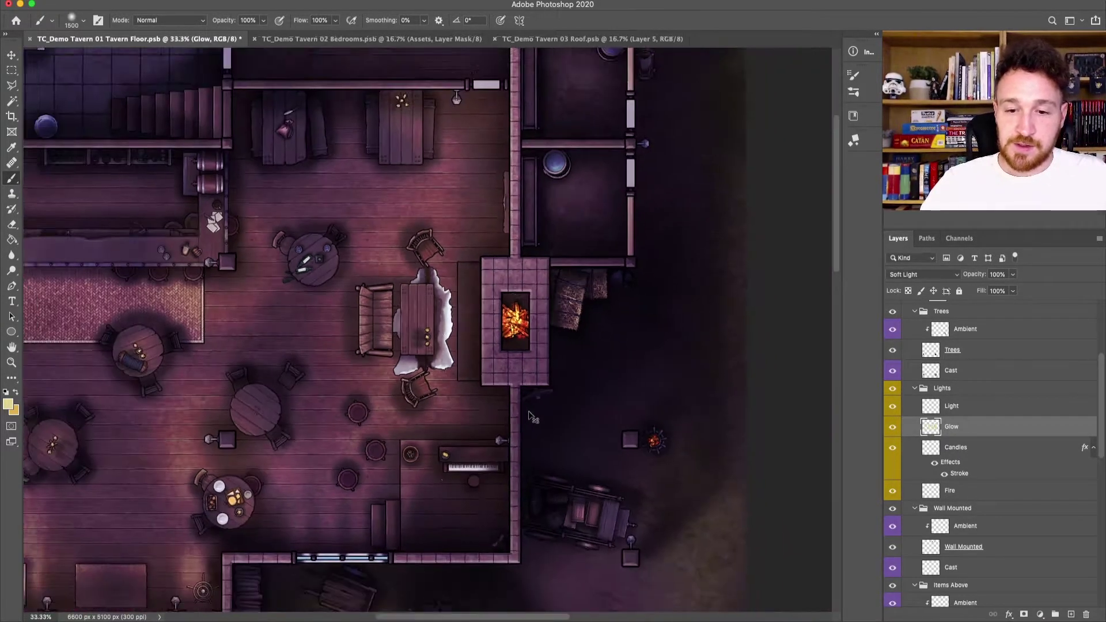
left_click_drag(511, 316, 357, 321)
scroll(358, 320, "up", 1)
scroll(357, 320, "up", 1)
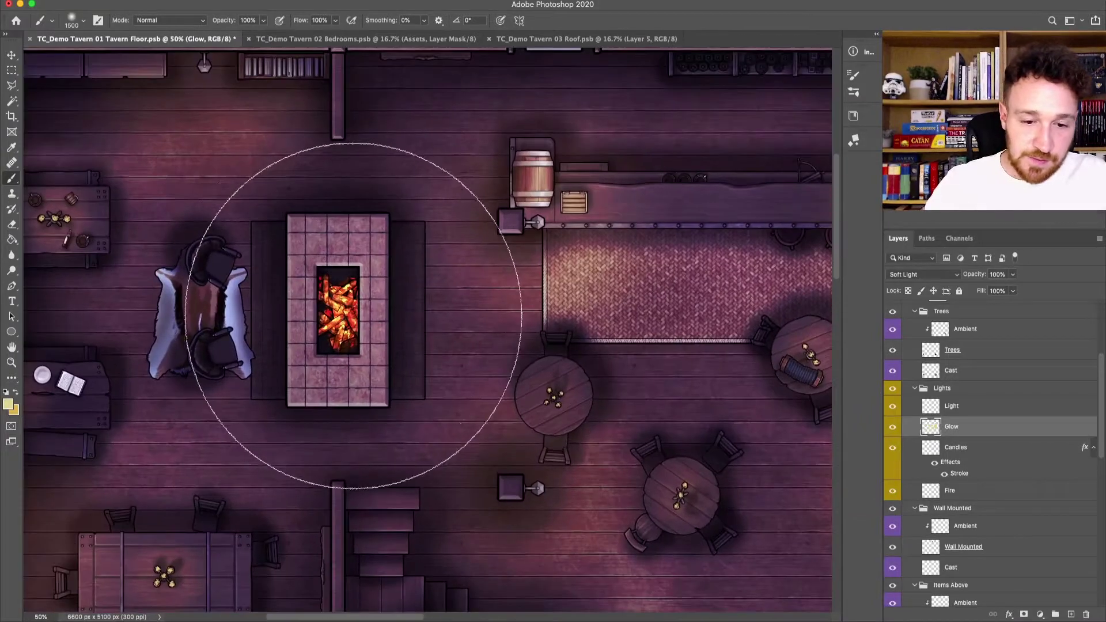
left_click(321, 316)
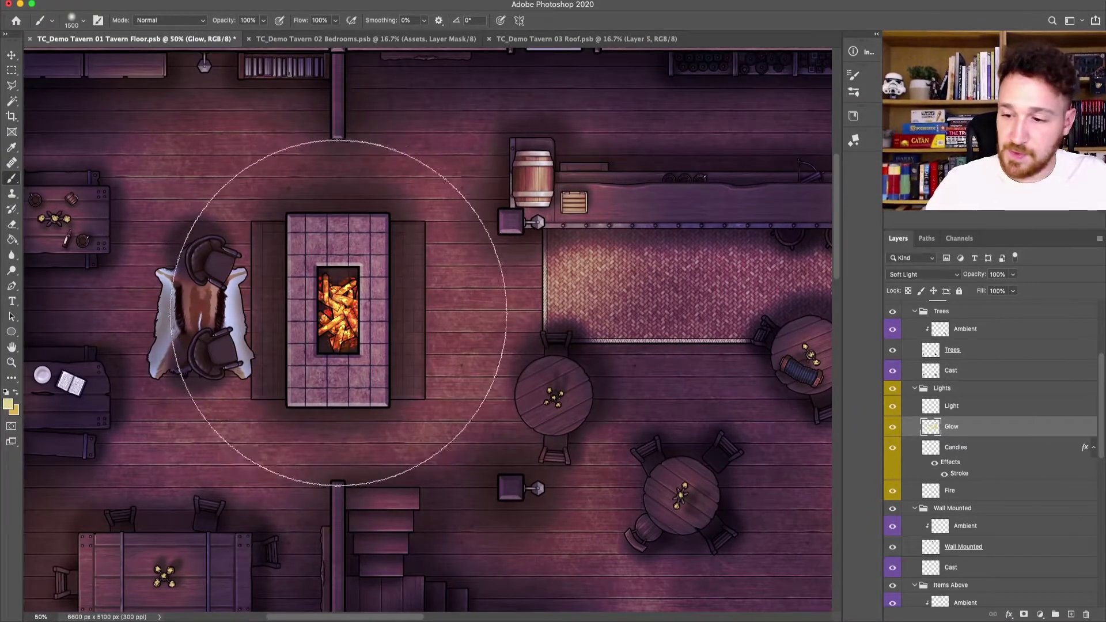
Step: Select the Light layer and make the golden yellow dcb14b the foreground colour
left_click(972, 409)
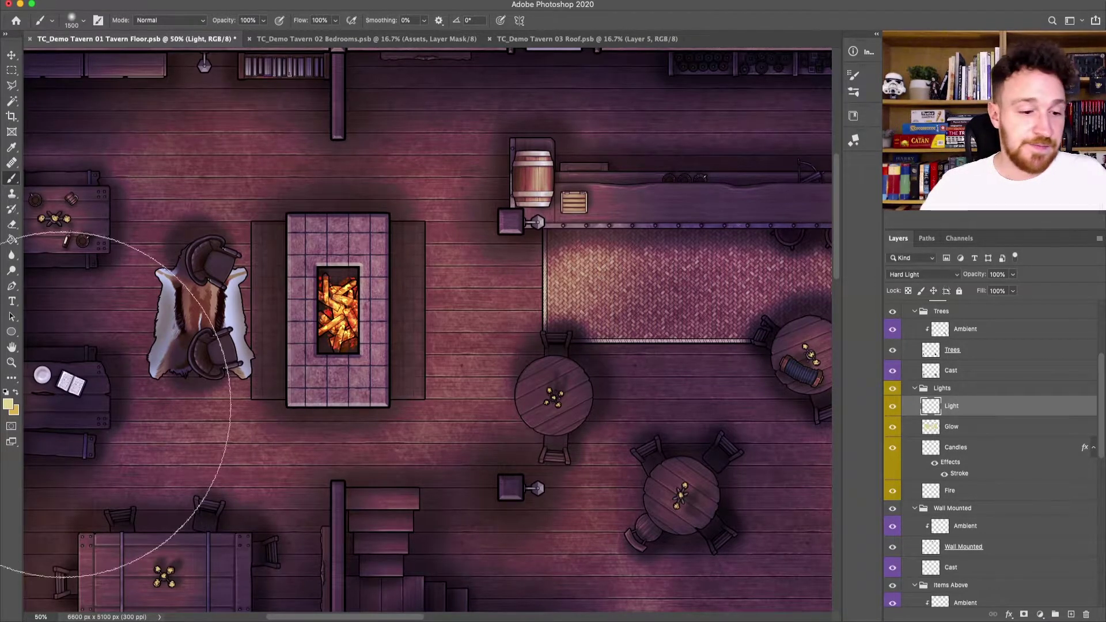
left_click(8, 405)
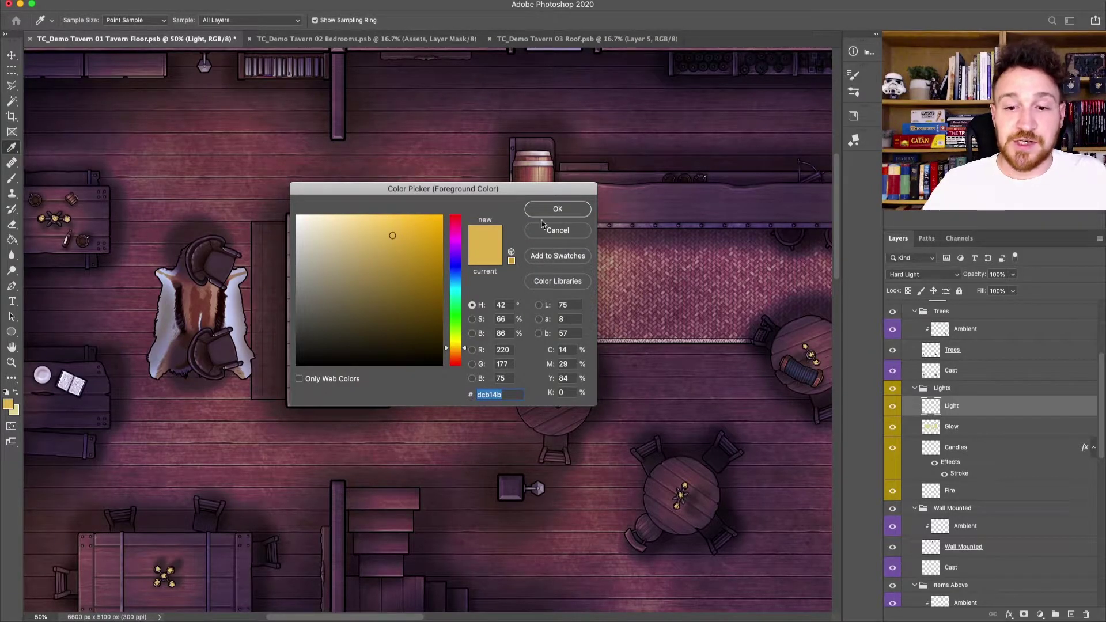
left_click(557, 209)
left_click_drag(235, 323, 633, 369)
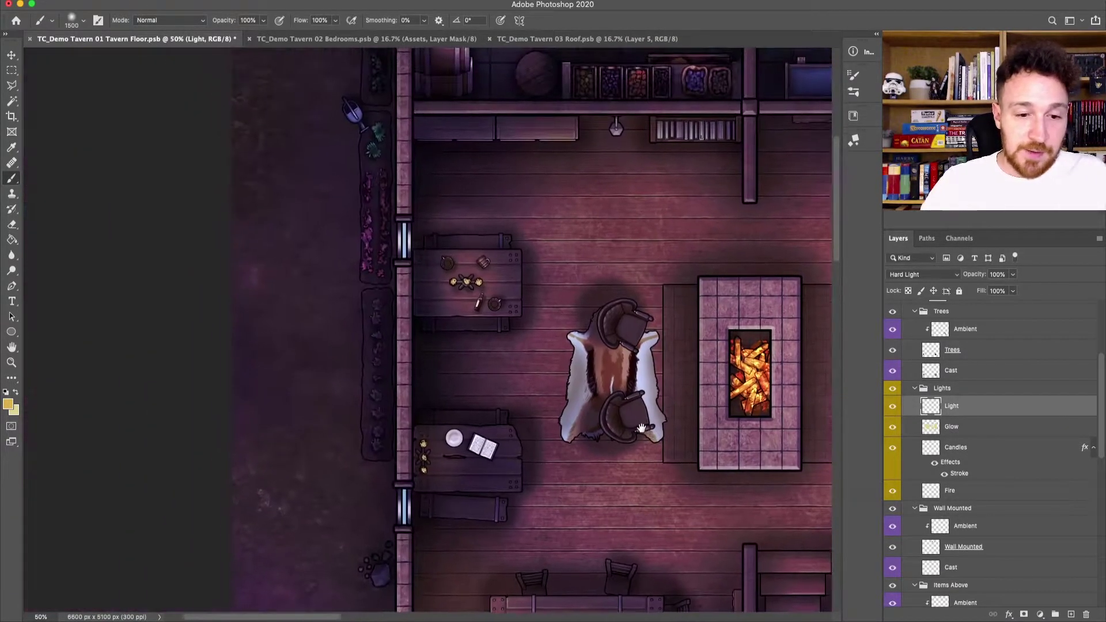
Step: Reselect the previous selection and paint light over the wall lamp beside the northwest bookshelf with a 400 px brush
left_click_drag(628, 247, 544, 383)
key("super+equal")
key("bracketleft")
key("bracketleft")
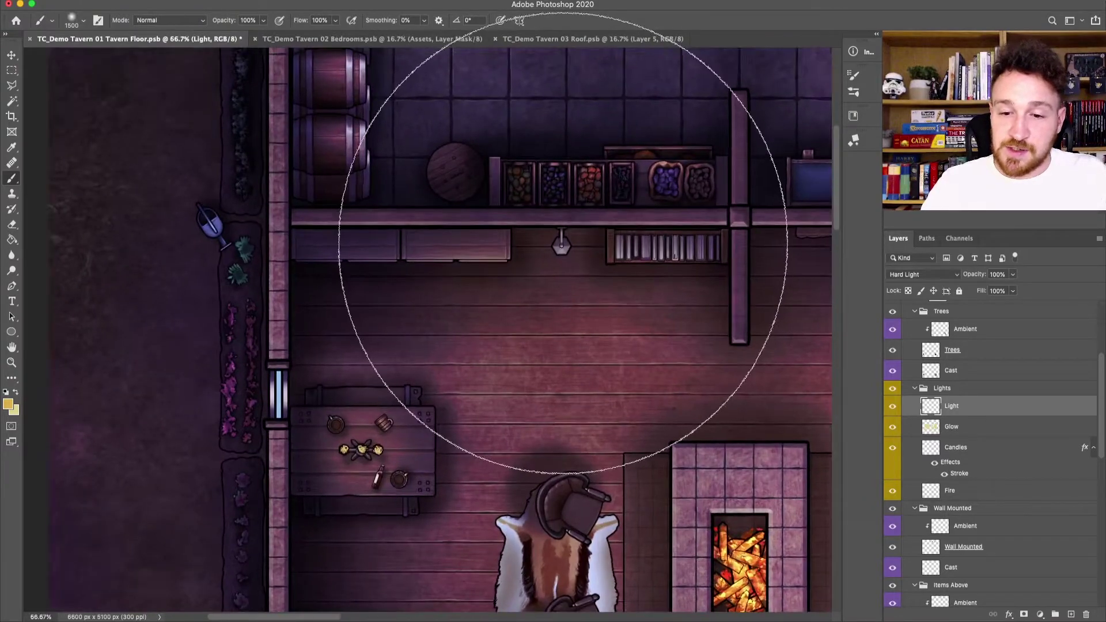
key("bracketleft")
key("bracketleft")
key("bracketleft")
key("bracketleft")
key("bracketleft")
key("bracketleft")
key("bracketleft")
key("bracketleft")
key("bracketleft")
key("super+shift+d")
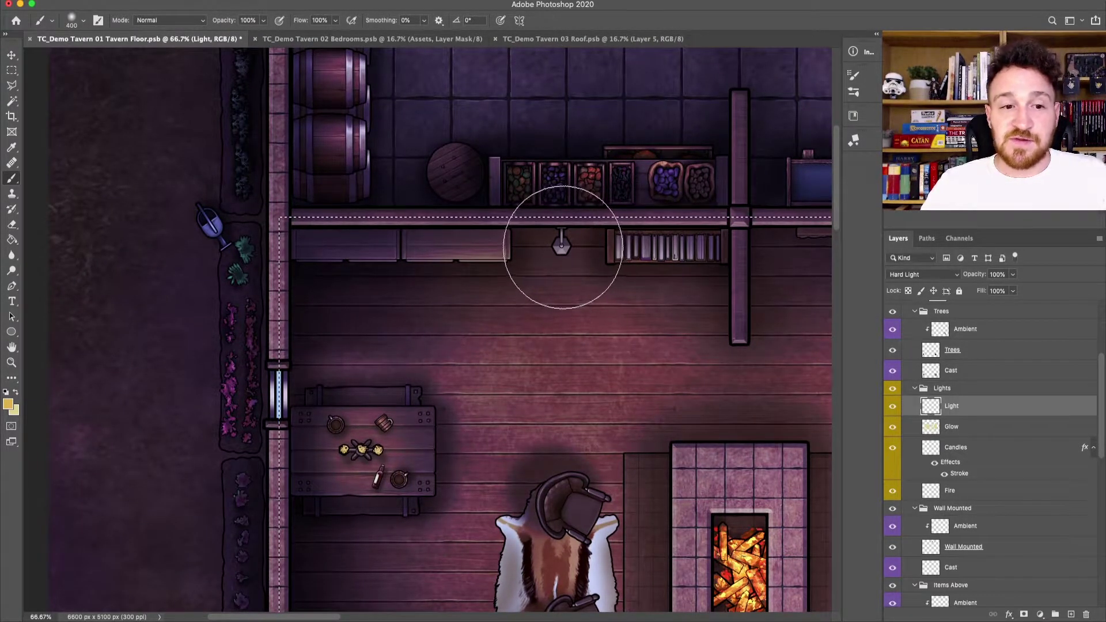
left_click(559, 239)
key("super+d")
Step: Paint 400 px light over the west wall lamp, the two lamps flanking the entrance and the lamp by the piano
left_click_drag(551, 486, 544, 132)
key("super+minus")
left_click(324, 486)
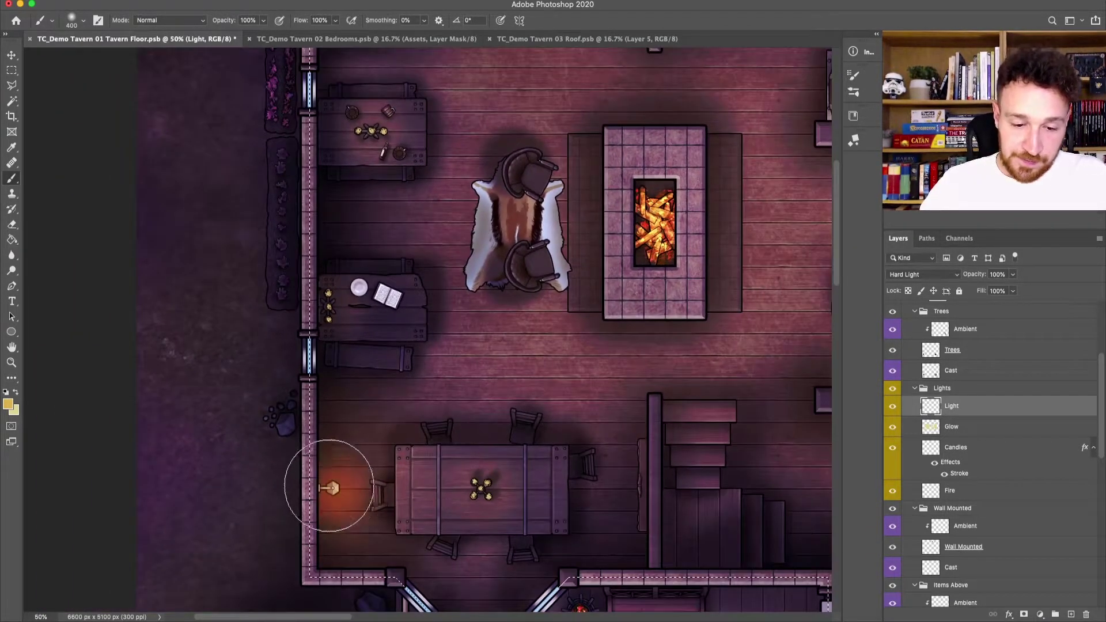
mouse_move(733, 469)
left_mouse_down()
mouse_move(460, 231)
mouse_move(453, 202)
left_mouse_up()
left_click(711, 394)
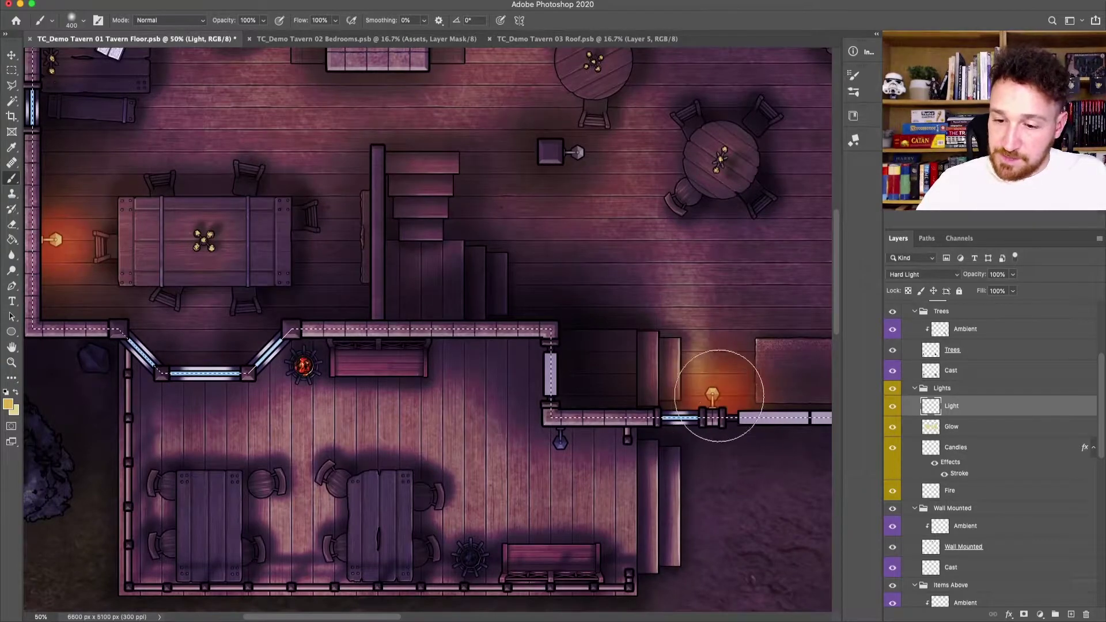
left_click_drag(741, 454, 376, 450)
left_click(518, 382)
mouse_move(525, 387)
left_mouse_down()
mouse_move(316, 462)
mouse_move(196, 551)
left_mouse_up()
left_click(671, 298)
Step: Paint 400 px light over the northeast wall lamp, both bar post lamps and the two central post lamps
scroll(633, 231, "up", 10)
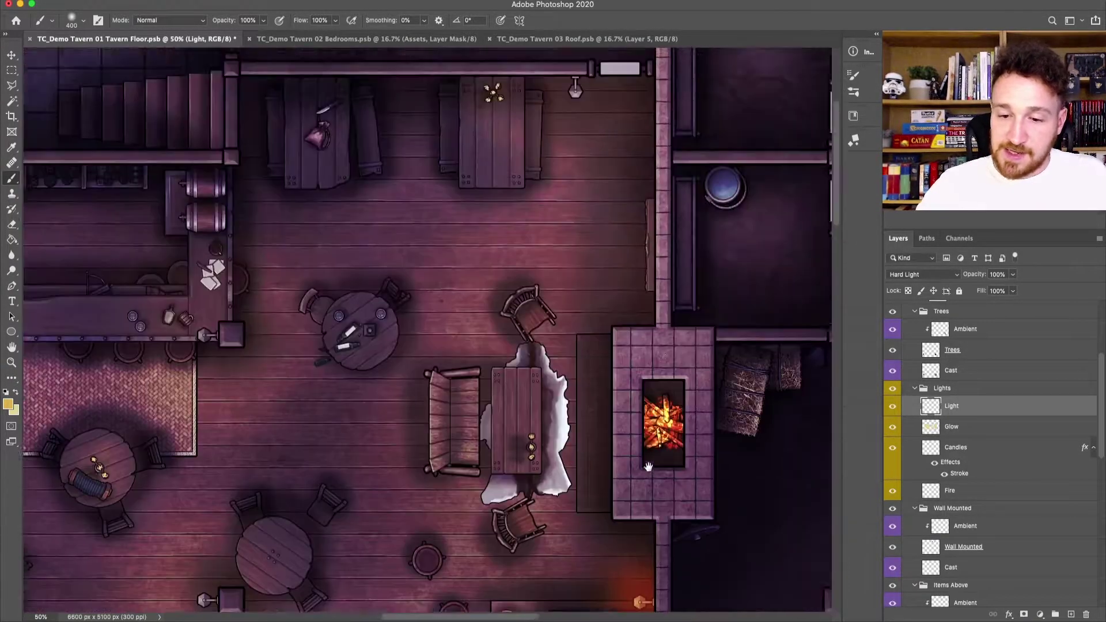
left_click(567, 124)
left_click_drag(458, 244, 568, 313)
left_click_drag(395, 420, 612, 389)
left_click(606, 354)
left_click(225, 353)
left_click_drag(537, 450, 727, 209)
left_click(417, 378)
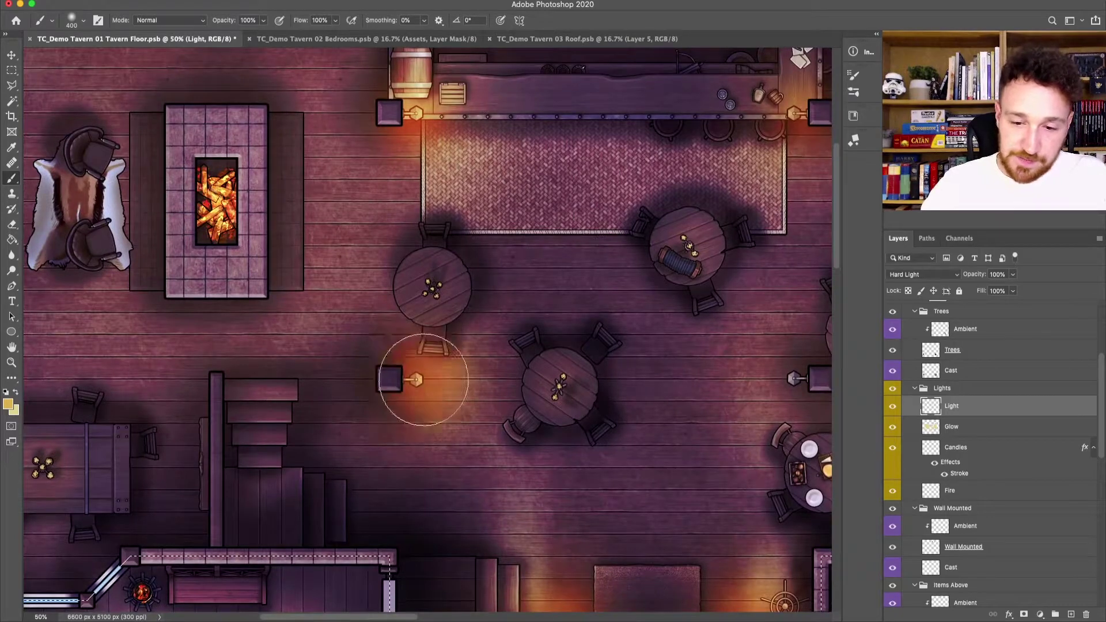
left_click(798, 382)
Step: Reduce the brush to 60 px and paint light over the candles on the three central round tables
key("bracketleft")
key("bracketleft")
key("bracketleft")
key("bracketleft")
key("bracketleft")
key("bracketleft")
key("bracketleft")
key("bracketleft")
key("bracketleft")
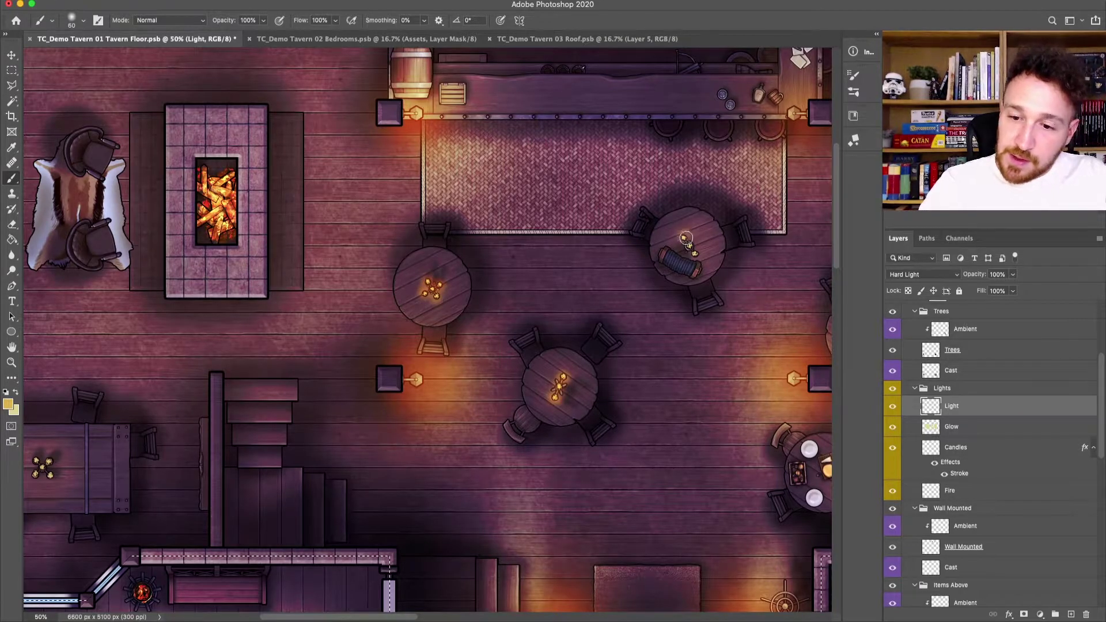
left_click(699, 253)
Step: Paint 60 px light over the candles on the food table, the piano, the east fireplace table and the northeast table
scroll(662, 288, "down", 5)
scroll(662, 287, "right", 9)
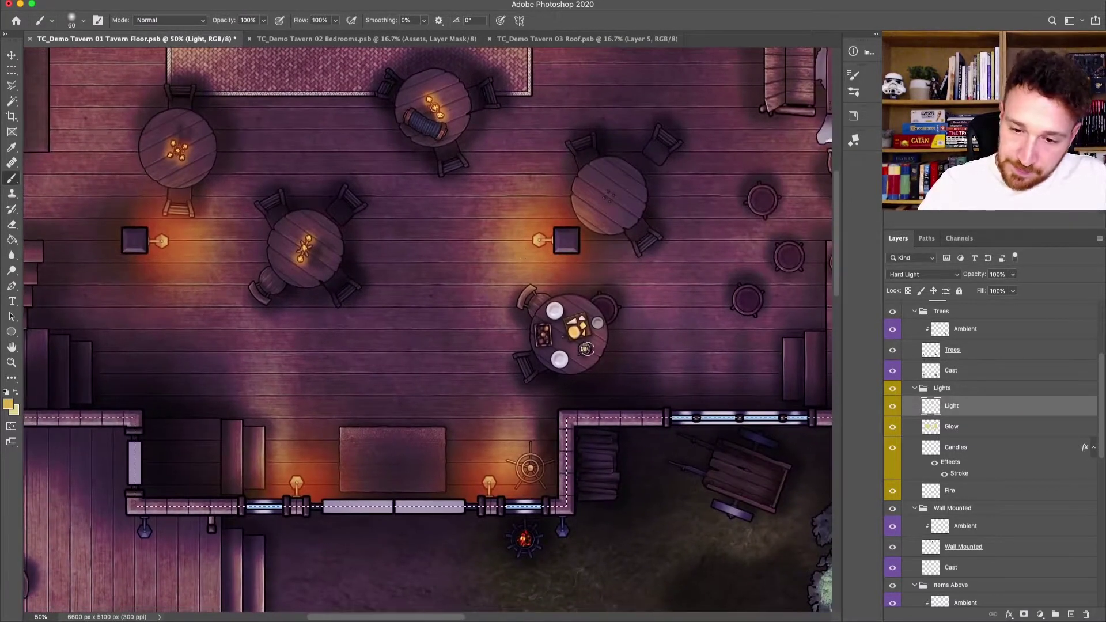
left_click_drag(716, 260, 439, 531)
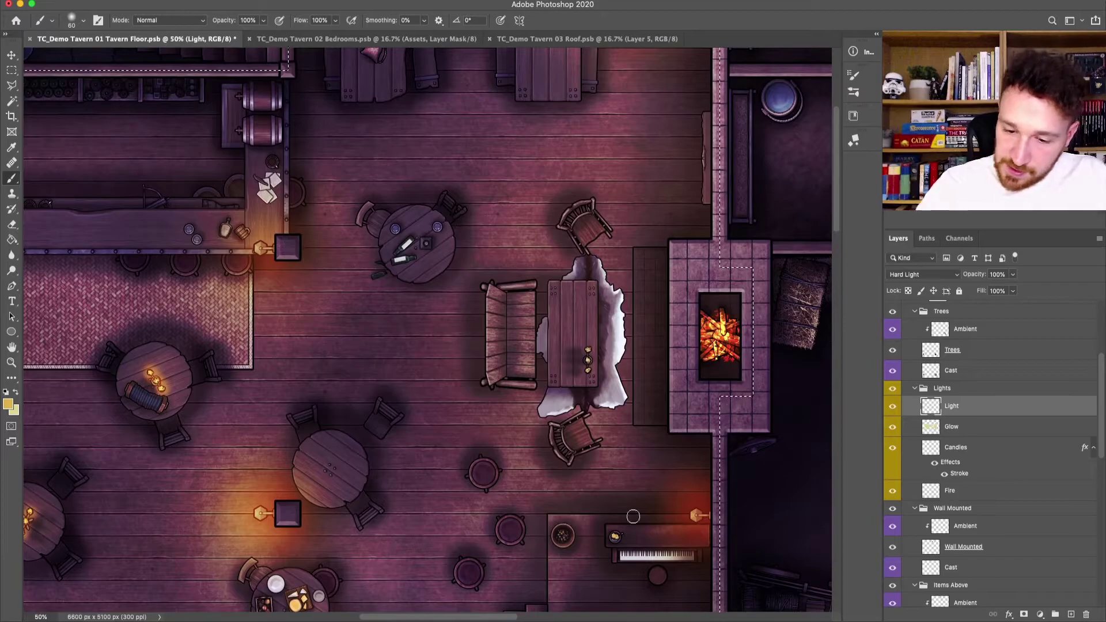
left_click(590, 370)
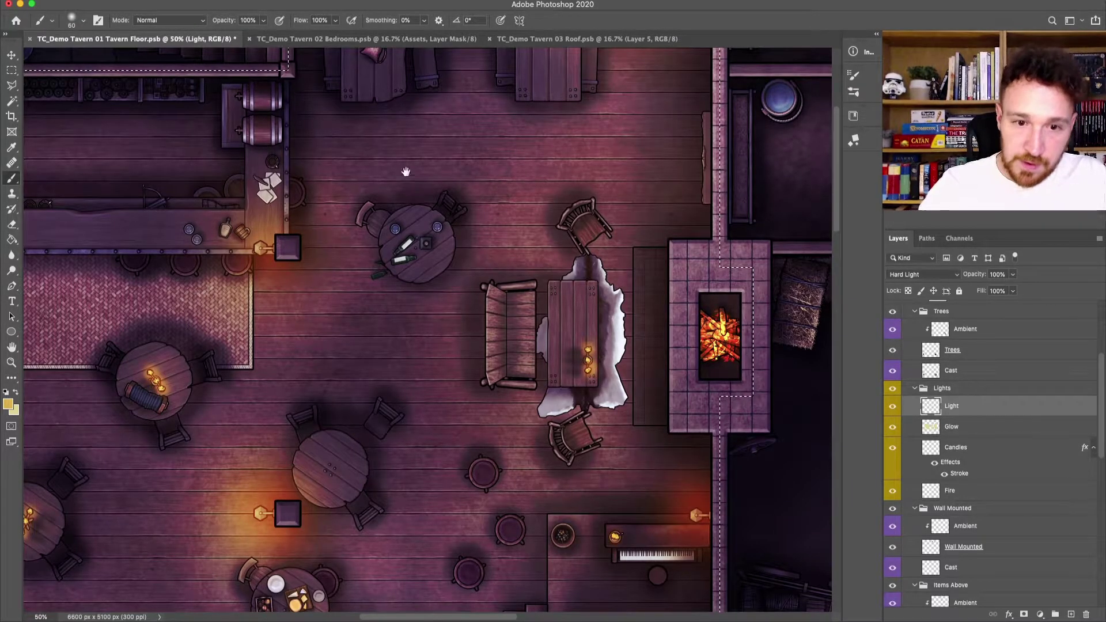
scroll(590, 369, "up", 6)
scroll(590, 369, "left", 3)
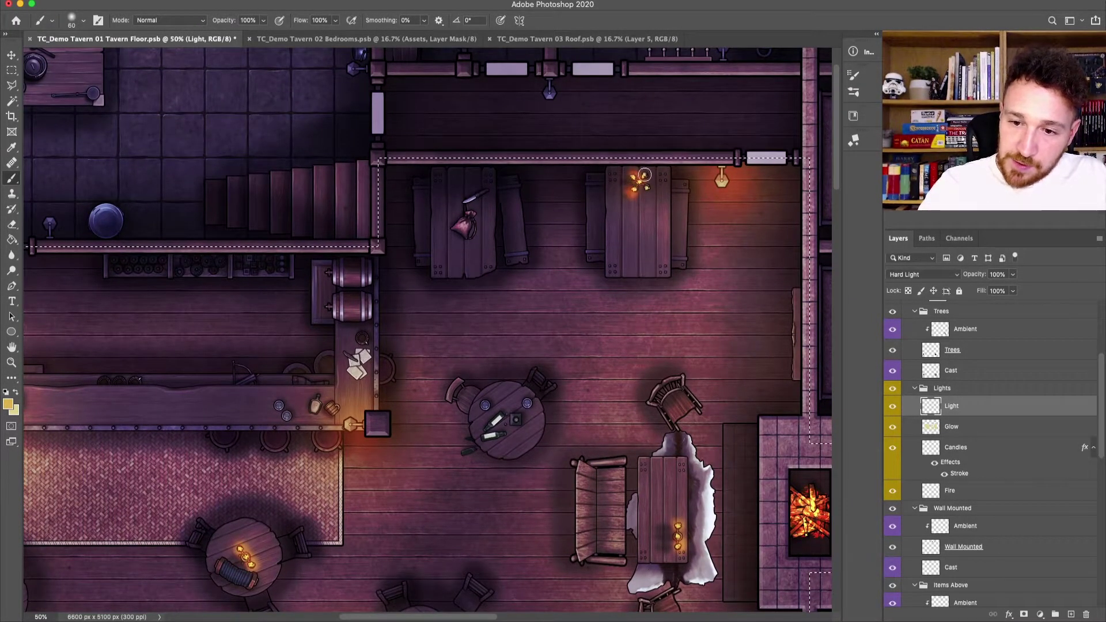
Step: Paint 60 px light over the candles on the two west wall tables and the long southwest table
scroll(647, 191, "down", 3)
scroll(647, 190, "right", 9)
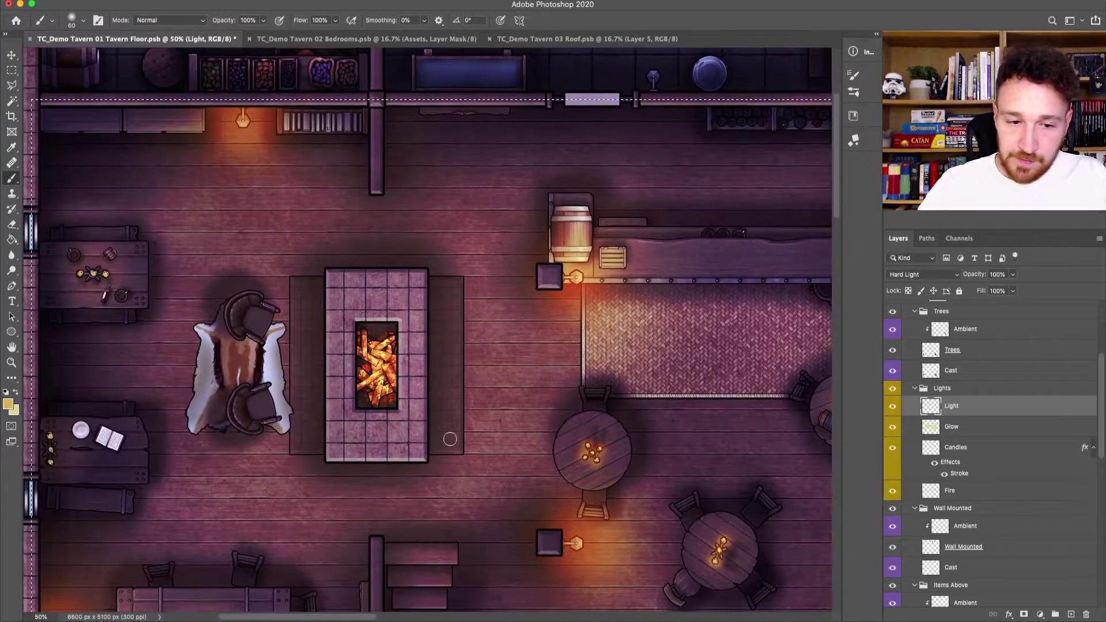
scroll(670, 391, "left", 6)
scroll(669, 391, "down", 1)
scroll(669, 391, "down", 1)
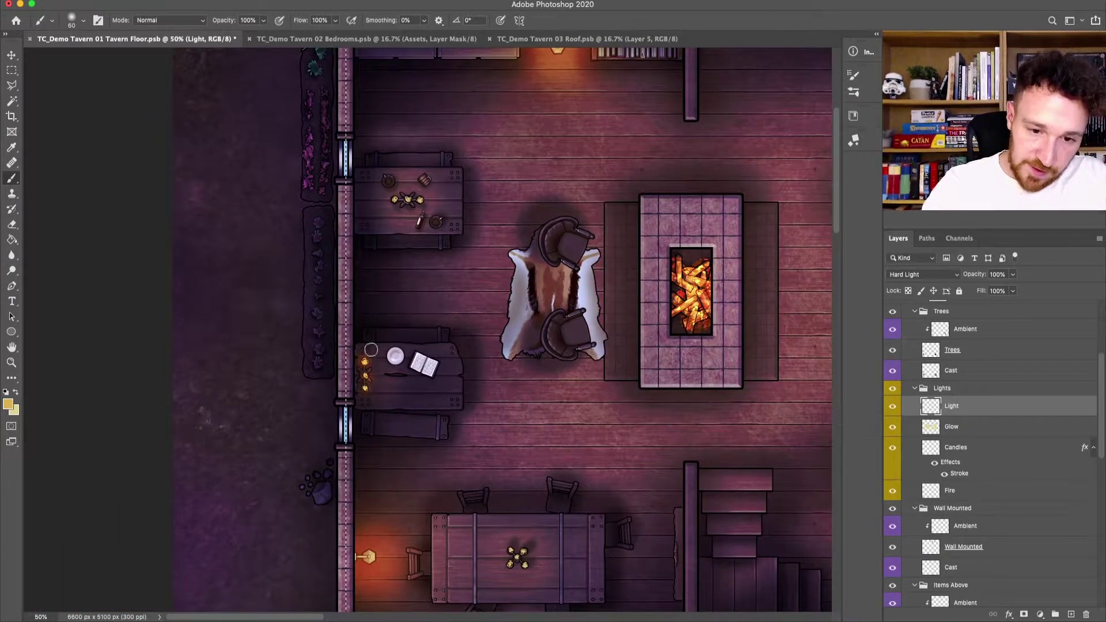
left_click_drag(597, 403, 572, 251)
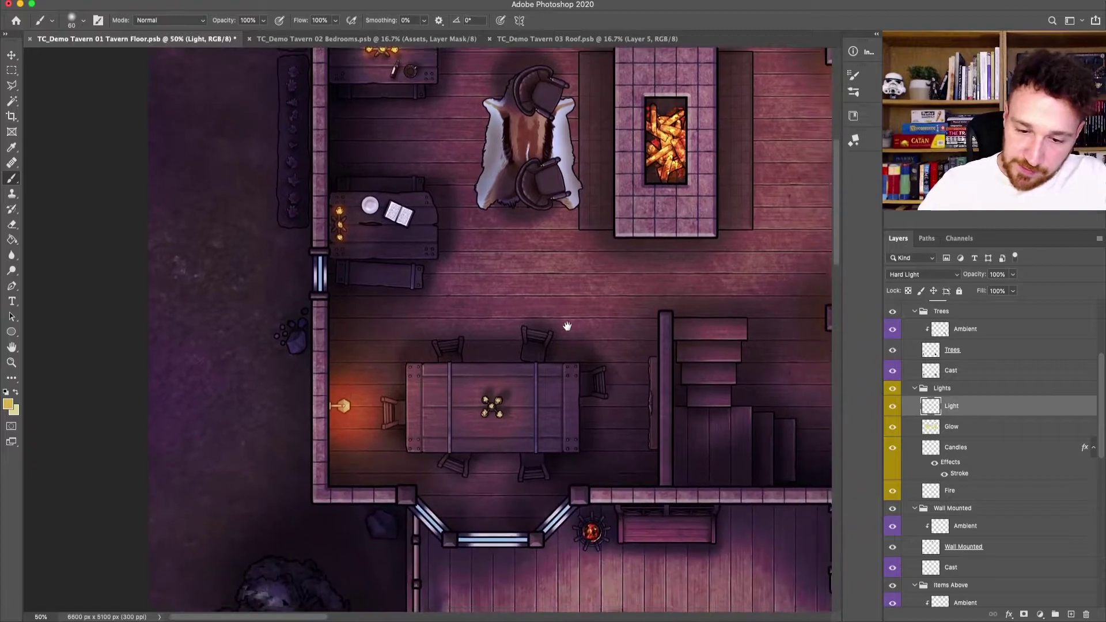
scroll(498, 400, "up", 5)
scroll(498, 400, "right", 4)
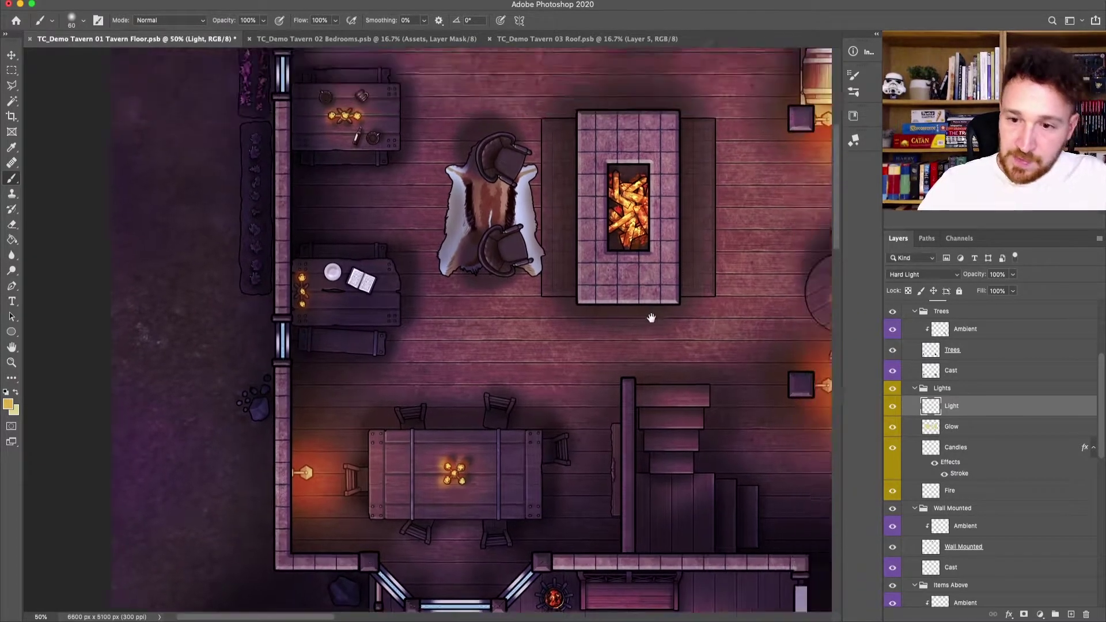
Step: Enlarge the brush to 800 px and paint light over the fires of the west and east fireplaces
key("bracketright")
key("bracketright")
key("bracketright")
key("bracketright")
key("bracketright")
key("bracketright")
key("bracketright")
key("bracketright")
key("bracketright")
key("bracketright")
key("bracketright")
key("bracketright")
key("bracketright")
key("bracketright")
key("bracketright")
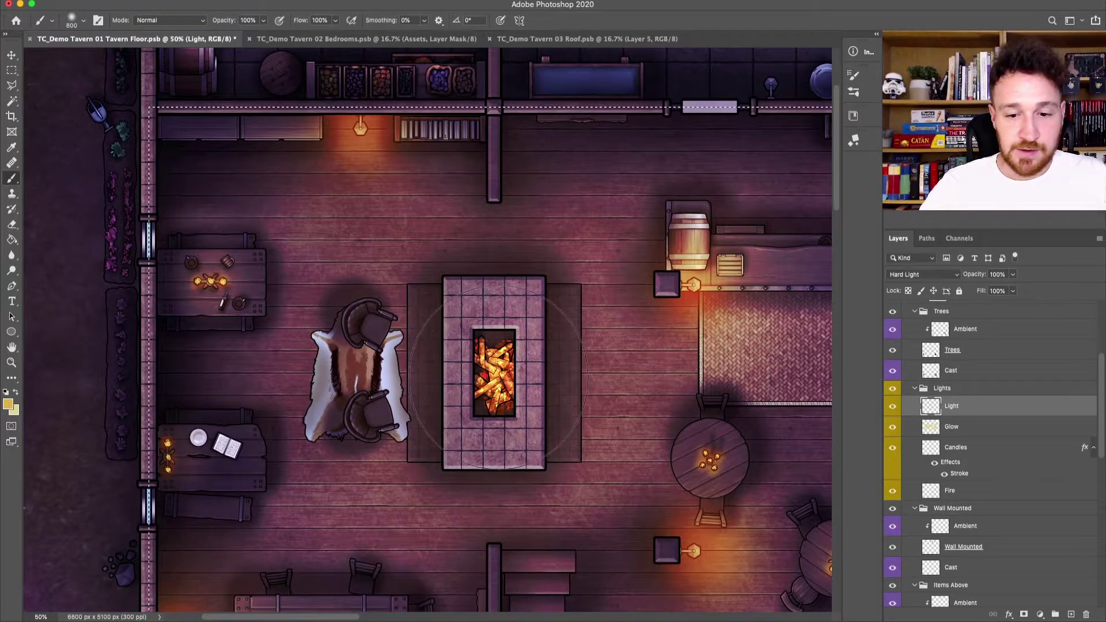
key("bracketright")
key("bracketleft")
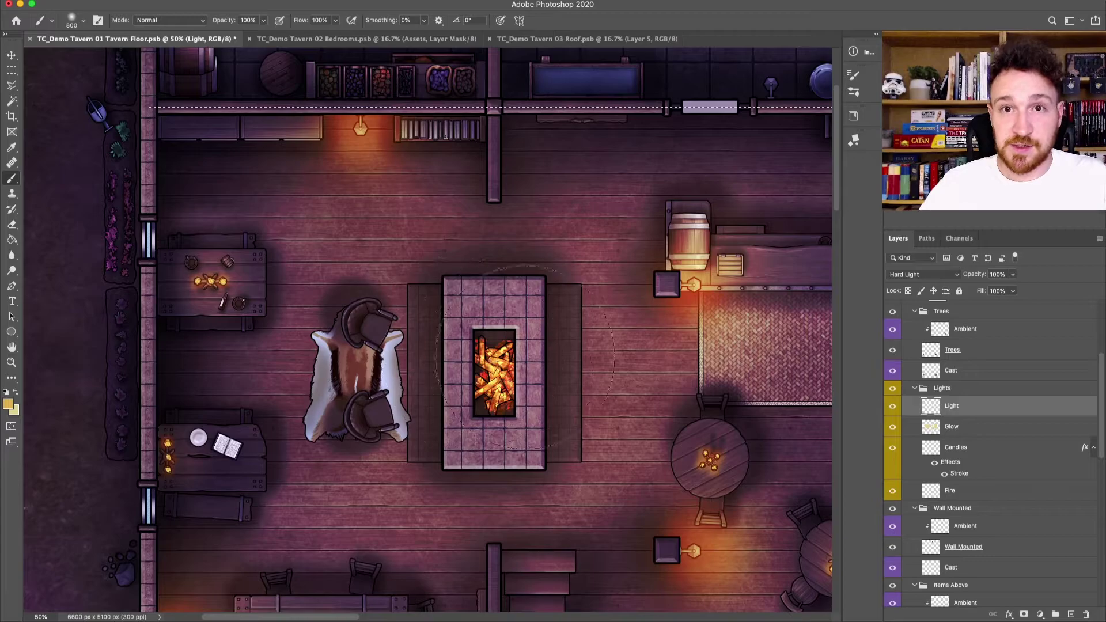
left_click_drag(717, 440, 222, 401)
scroll(222, 401, "right", 10)
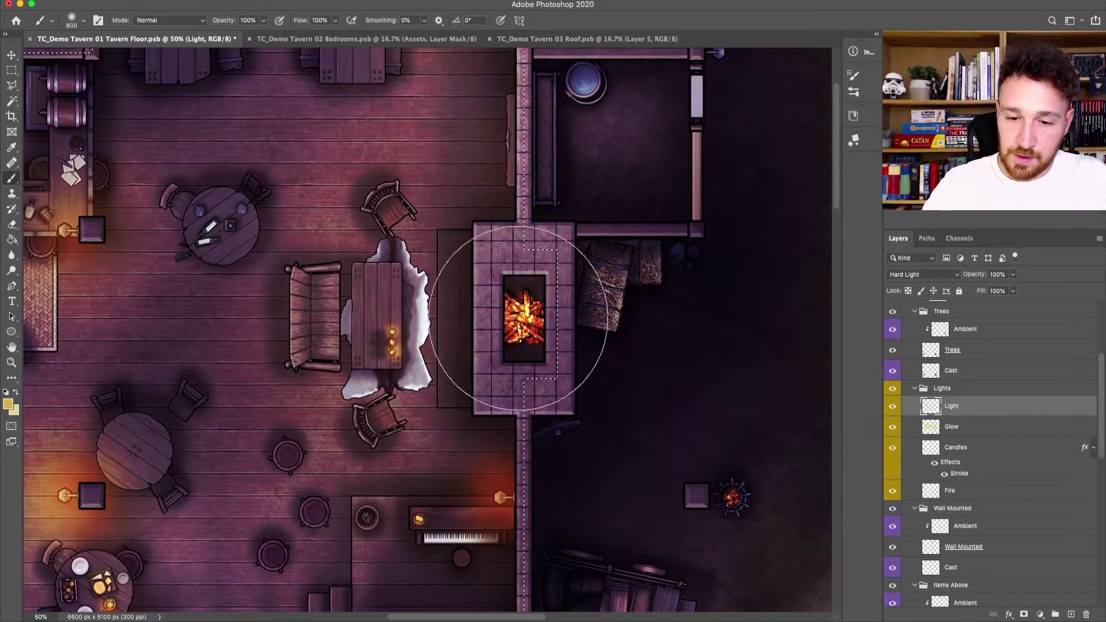
key("super+minus")
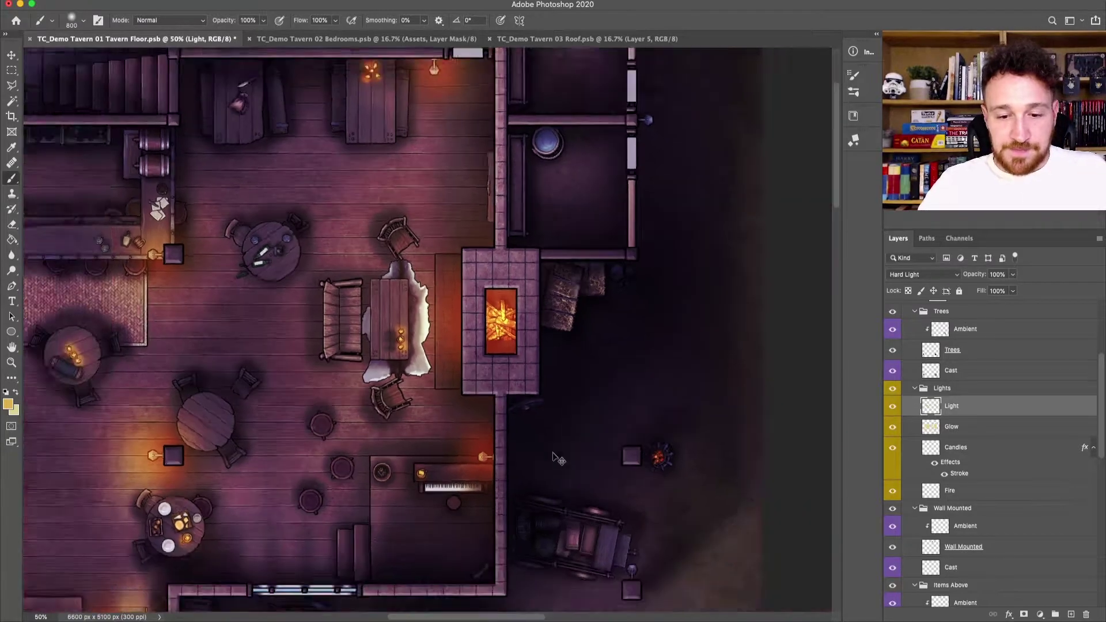
Step: Look over the lit tavern floor and add a layer mask to the Lights group
key("super+minus")
scroll(547, 461, "up", 4)
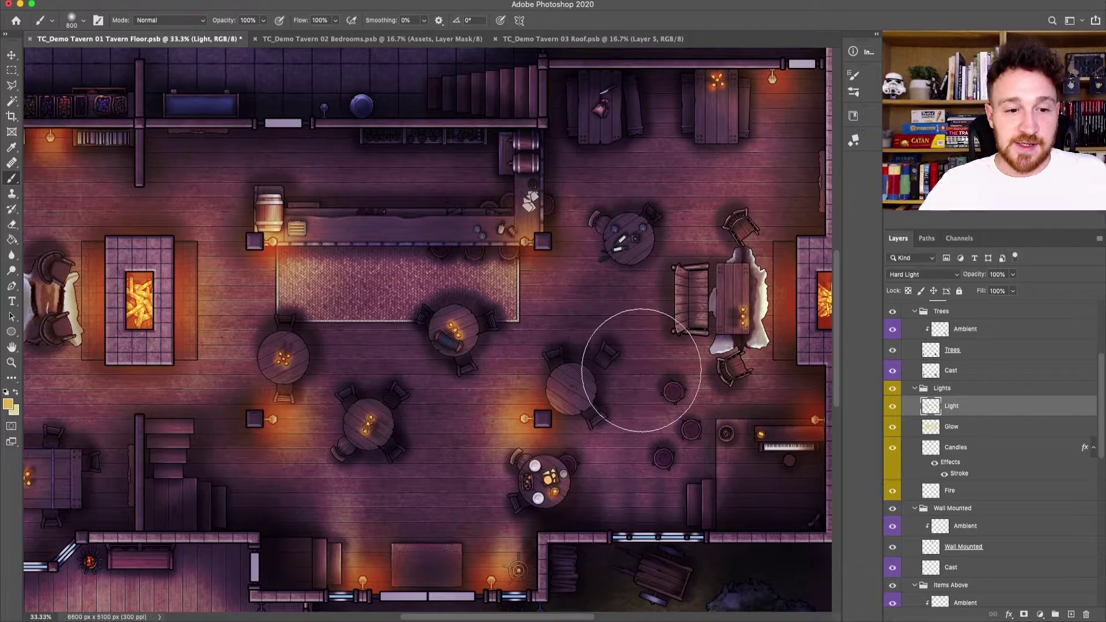
scroll(627, 397, "up", 2)
scroll(593, 346, "down", 3)
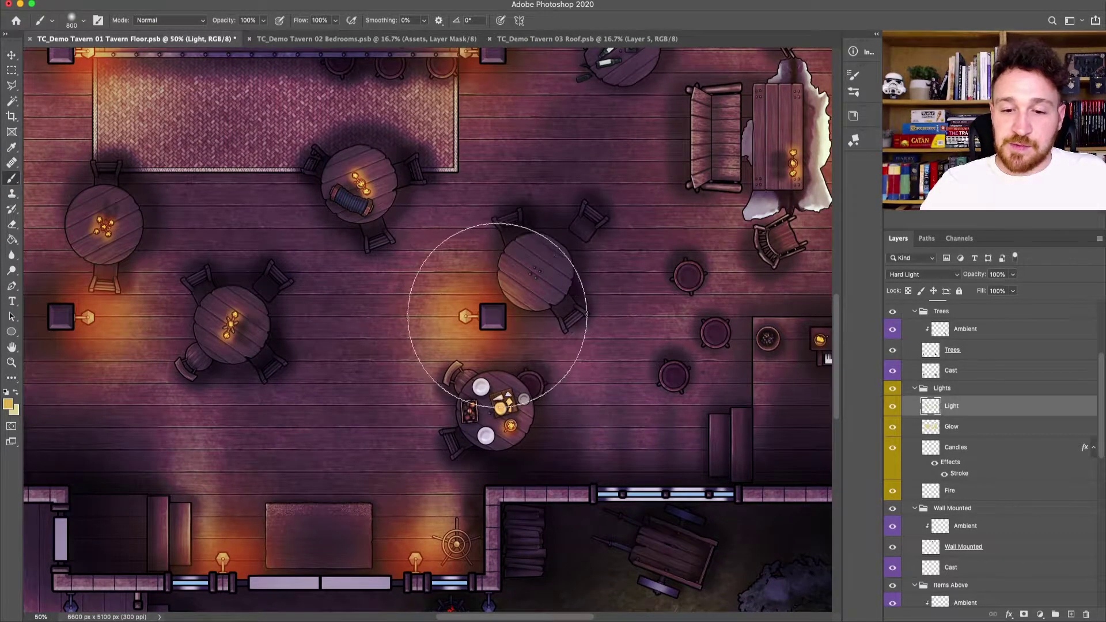
scroll(542, 342, "up", 5)
scroll(536, 241, "right", 8)
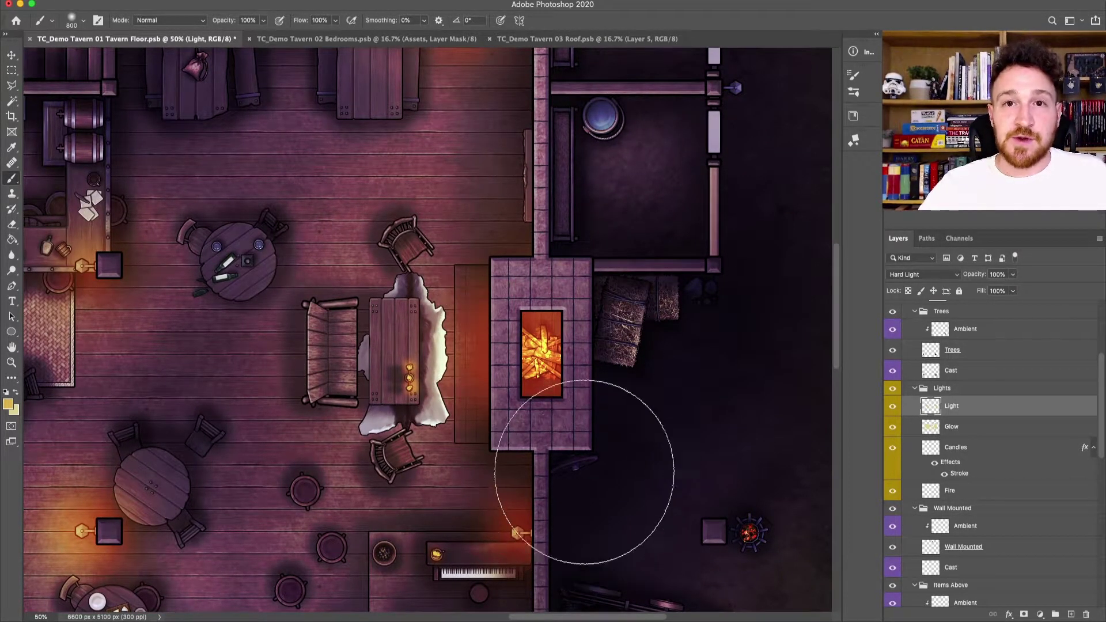
left_click(965, 393)
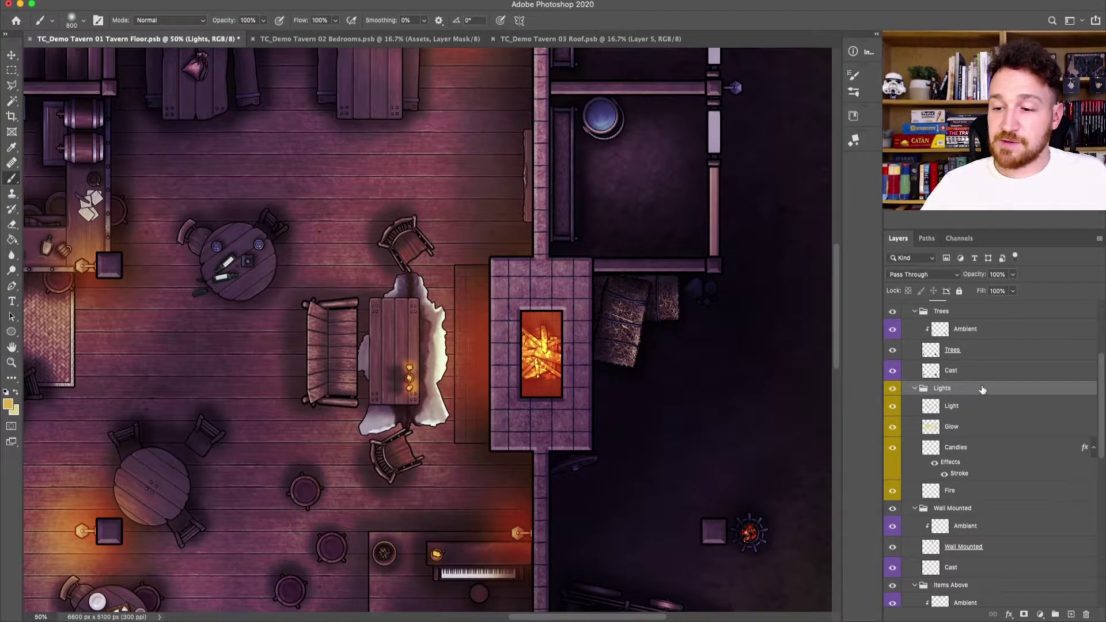
left_click(1023, 615)
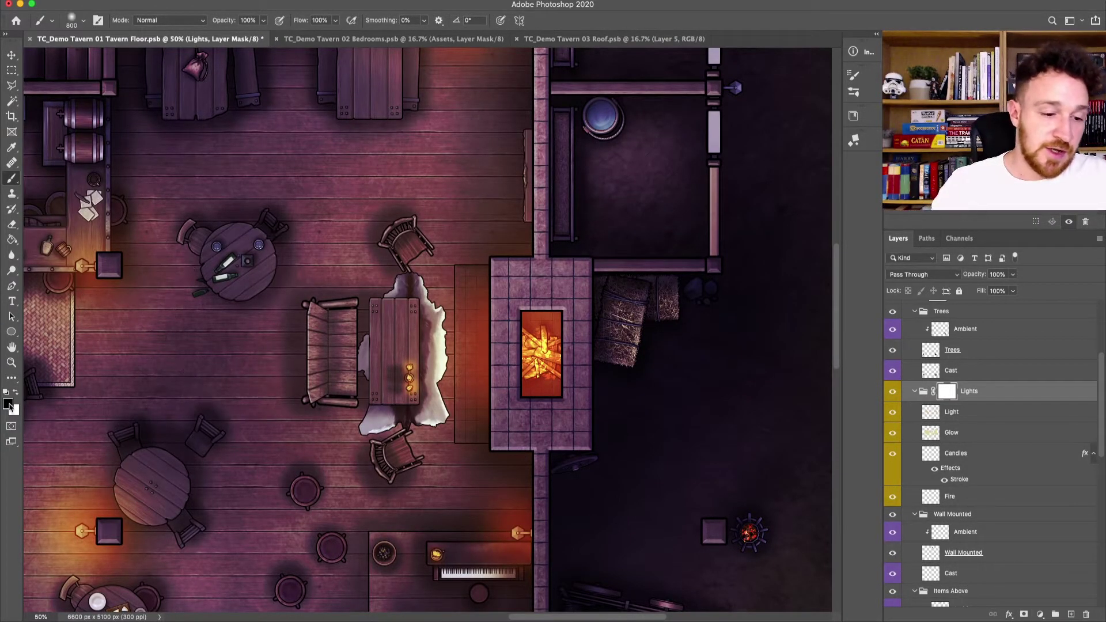
Step: Paint black on the Lights mask to cast a shadow from the east fireplace's northwest corner toward the wall
key("bracketleft")
key("bracketleft")
key("bracketleft")
key("bracketleft")
key("bracketleft")
key("bracketleft")
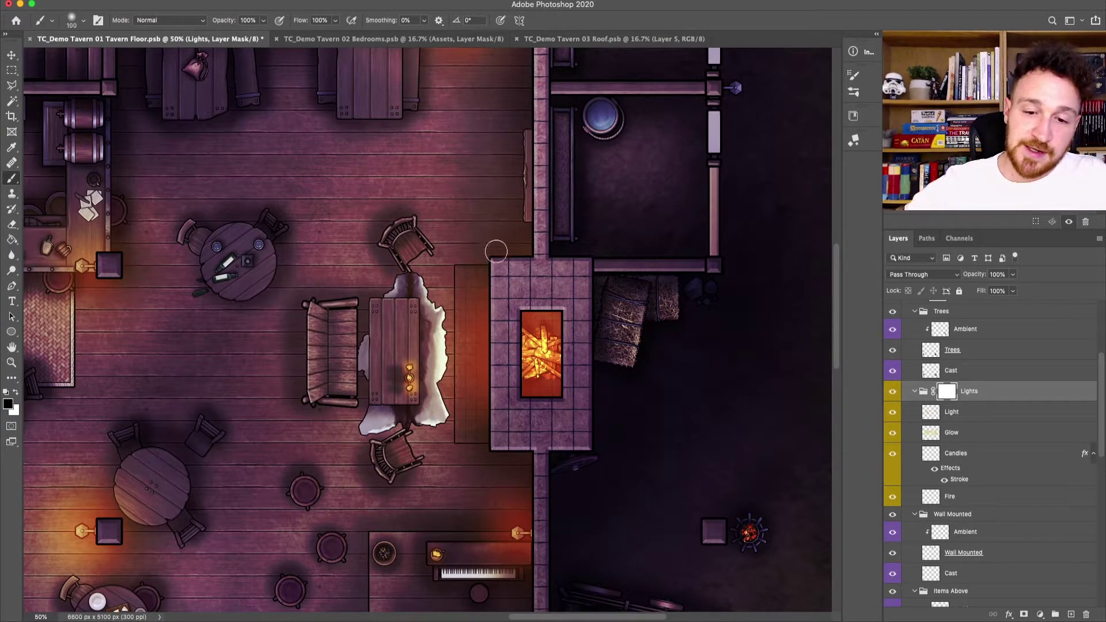
left_click_drag(565, 226, 554, 293)
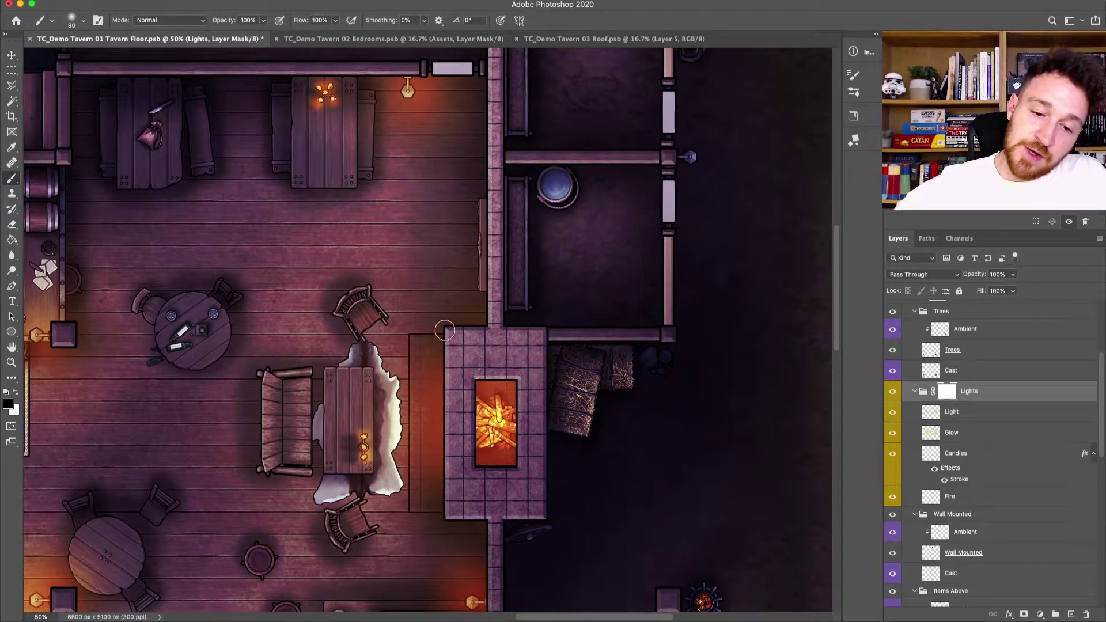
mouse_move(472, 354)
left_mouse_down()
mouse_move(369, 223)
mouse_move(399, 237)
mouse_move(390, 225)
mouse_move(480, 349)
mouse_move(455, 305)
left_mouse_up()
key("bracketright")
key("bracketright")
key("bracketright")
left_click_drag(403, 207, 489, 300)
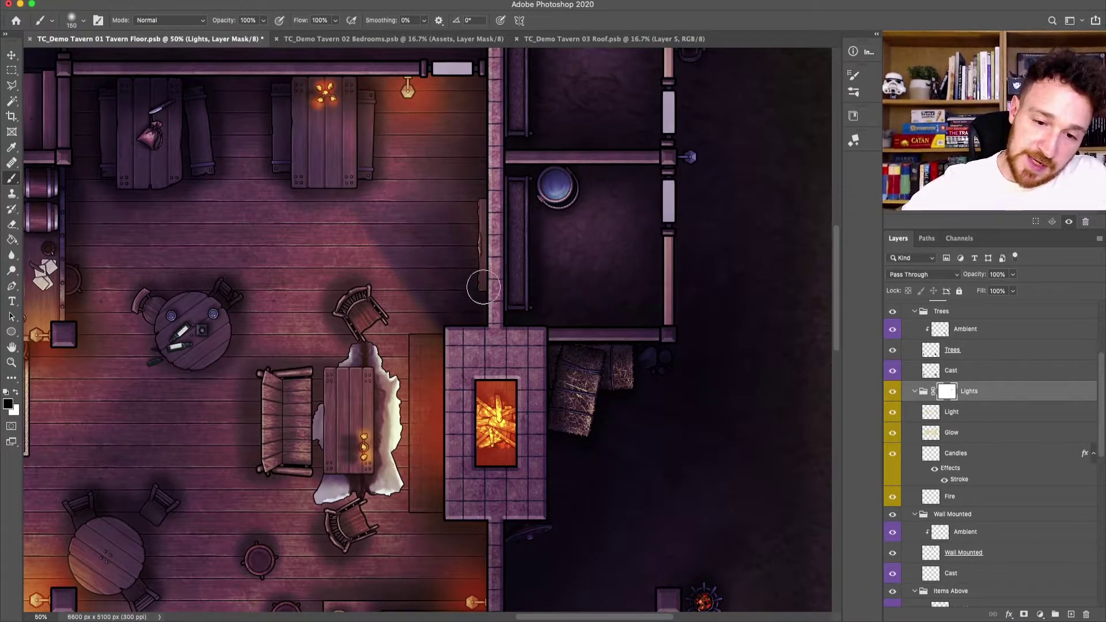
Step: Mask the light south of the east fireplace and behind the east central post with black
left_click_drag(501, 256, 700, 72)
key("bracketleft")
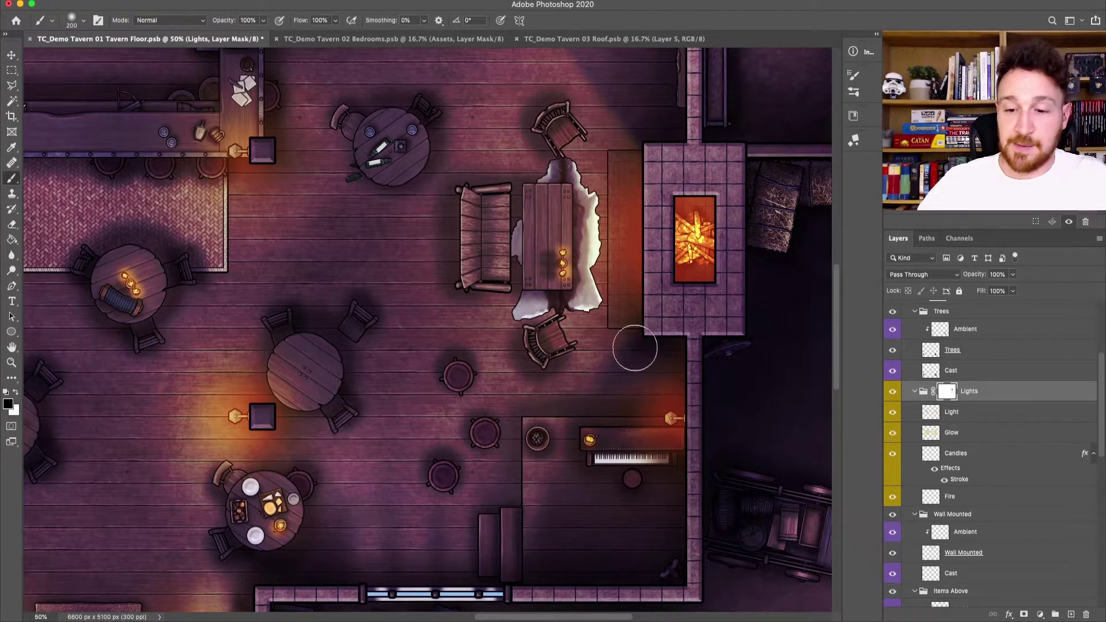
scroll(675, 374, "left", 5)
scroll(675, 373, "down", 3)
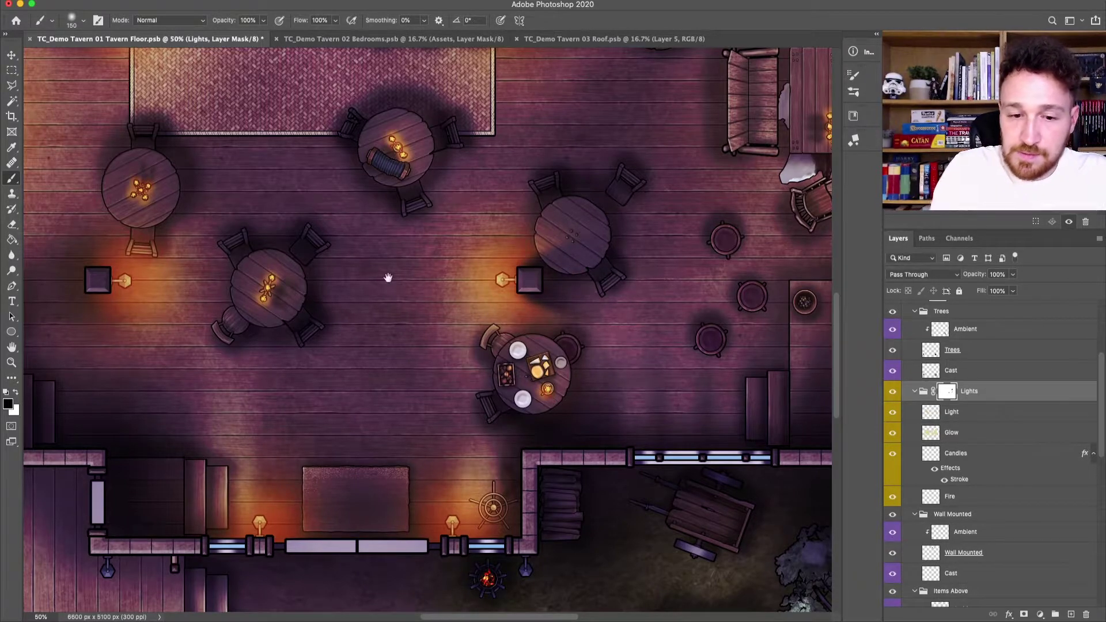
Step: Mask the firelight and lamplight behind the west central post with a 90 px black brush
scroll(417, 278, "left", 10)
scroll(417, 279, "up", 2)
key("bracketleft")
key("bracketleft")
key("bracketleft")
left_click_drag(494, 354, 393, 355)
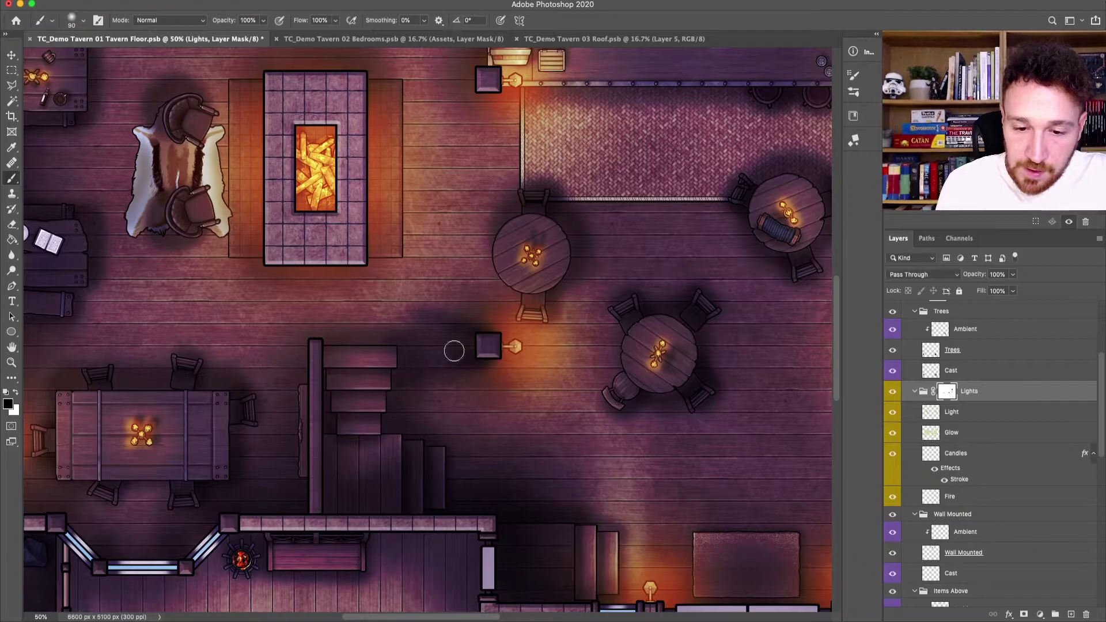
left_click_drag(446, 326, 333, 311)
Step: Mask the light behind the bar's east and west posts with black to form their shadows
left_click_drag(666, 218, 312, 419)
key("bracketleft")
key("bracketleft")
left_click_drag(594, 268, 645, 316)
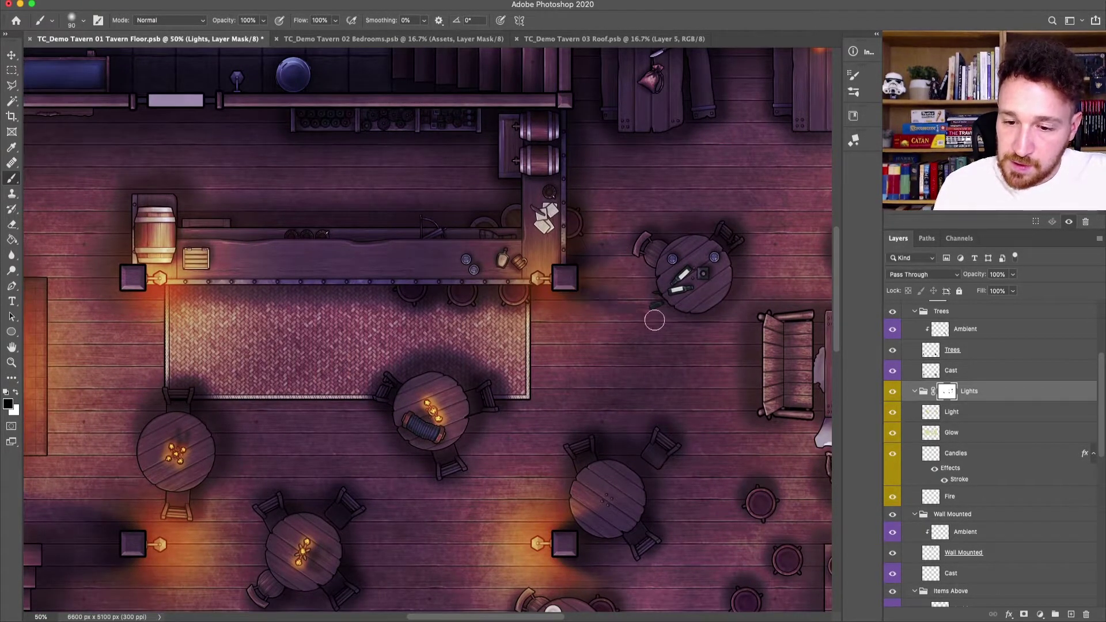
key("bracketright")
key("bracketright")
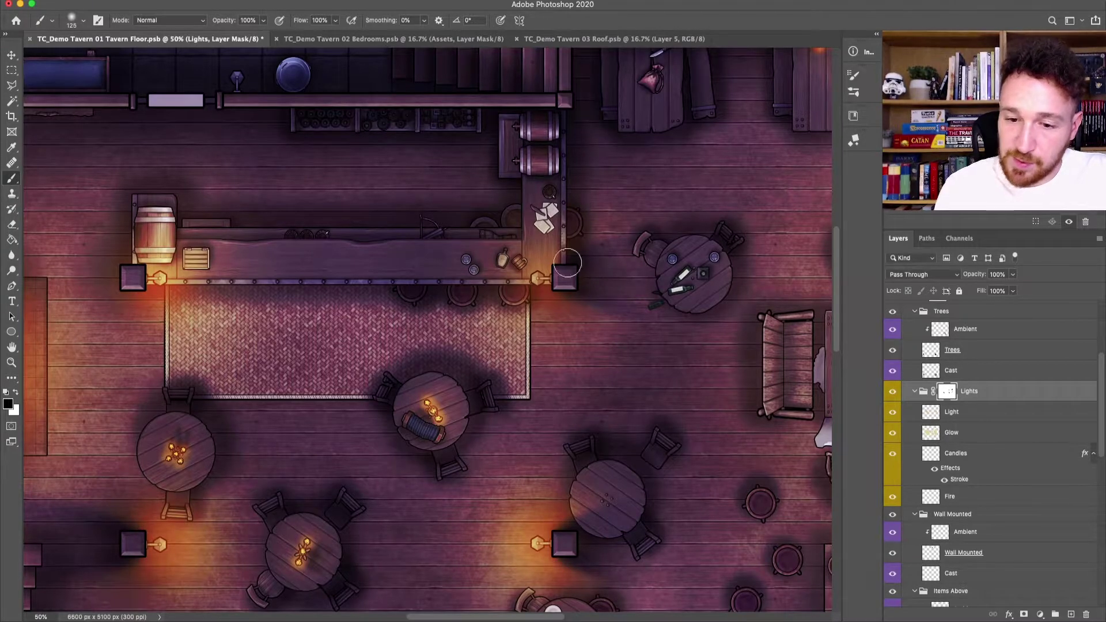
scroll(598, 256, "left", 10)
mouse_move(491, 327)
left_mouse_down()
mouse_move(410, 309)
mouse_move(492, 342)
mouse_move(450, 377)
left_mouse_up()
scroll(450, 377, "left", 5)
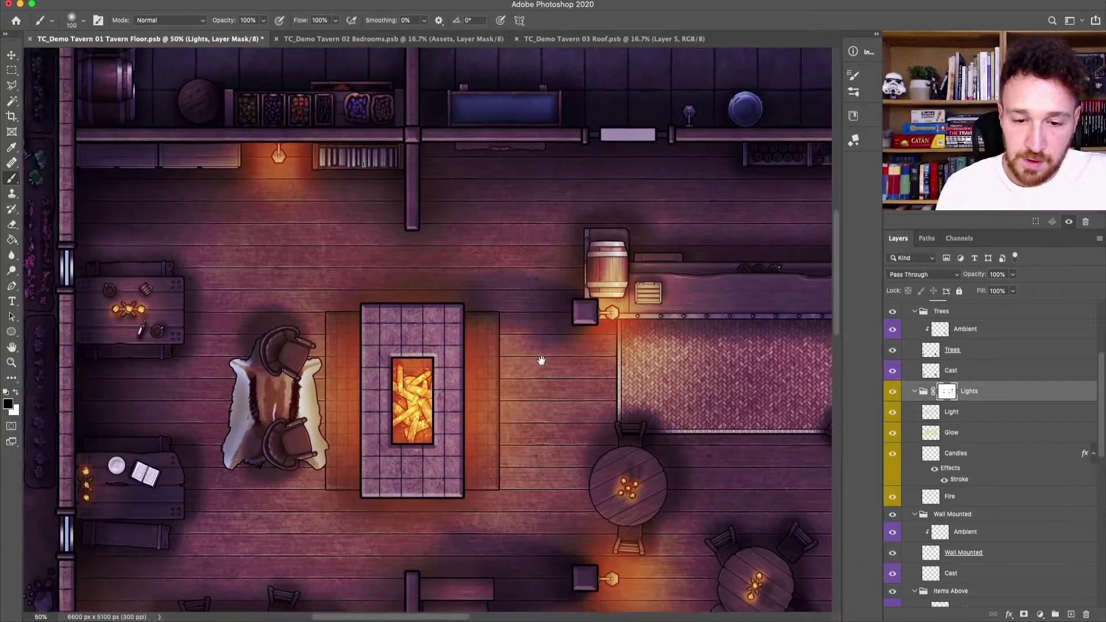
Step: Paint black on the Lights mask to shade the floor north of the west fireplace
left_click_drag(460, 299, 540, 218)
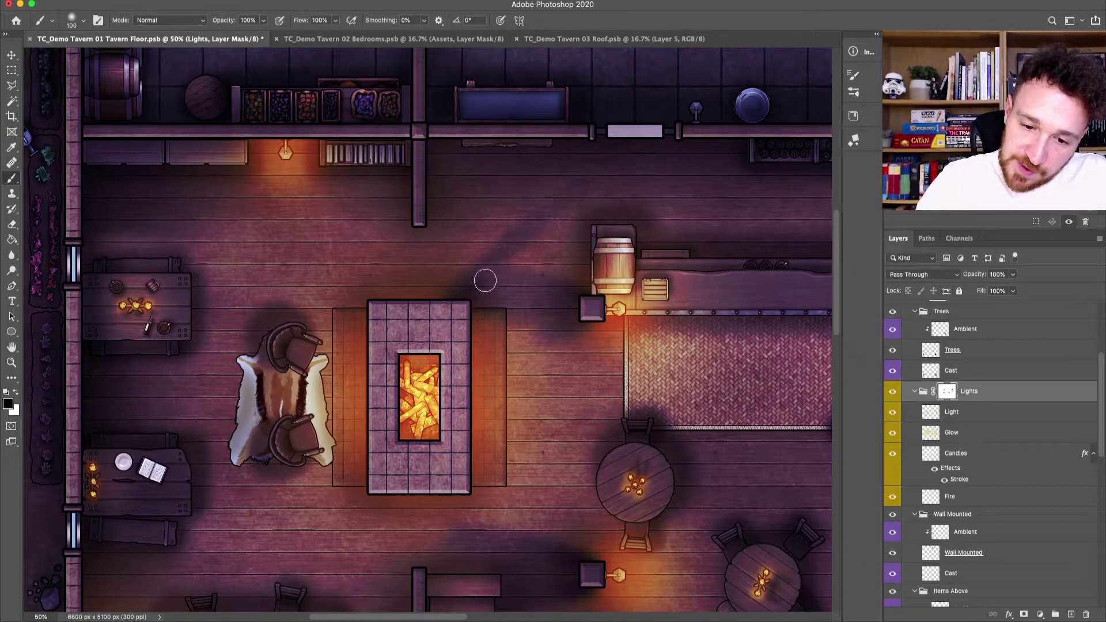
key("bracketright")
key("bracketright")
key("bracketright")
mouse_move(358, 227)
left_mouse_down()
mouse_move(363, 195)
mouse_move(457, 271)
left_mouse_up()
Step: Mask the light south of the west fireplace with a 175 px black brush
scroll(456, 271, "down", 8)
scroll(456, 271, "left", 3)
key("bracketleft")
mouse_move(512, 242)
left_mouse_down()
mouse_move(499, 345)
mouse_move(563, 271)
mouse_move(611, 381)
left_mouse_up()
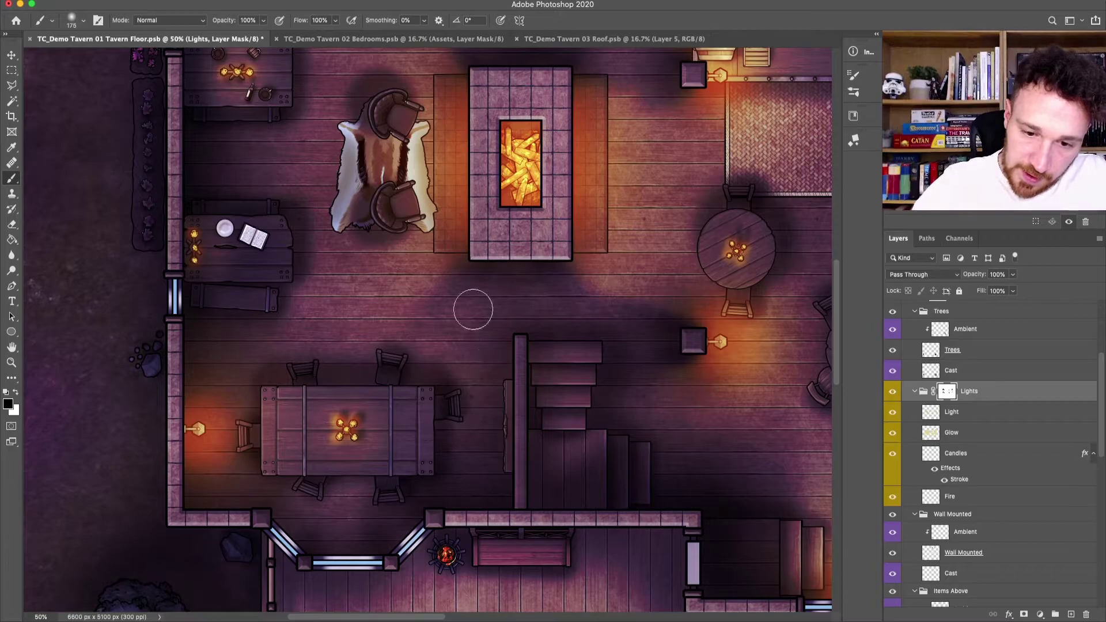
Step: Mask the light over the wall lamp beside the west central post with black, confined to the wall-mounted items selection
scroll(698, 395, "down", 6)
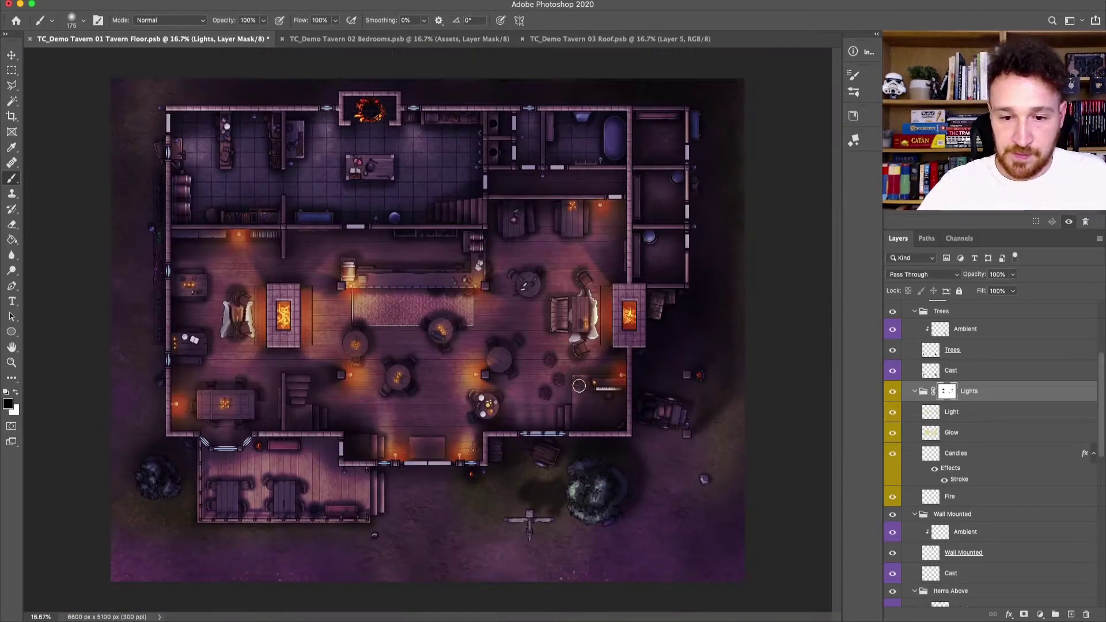
scroll(256, 369, "up", 3)
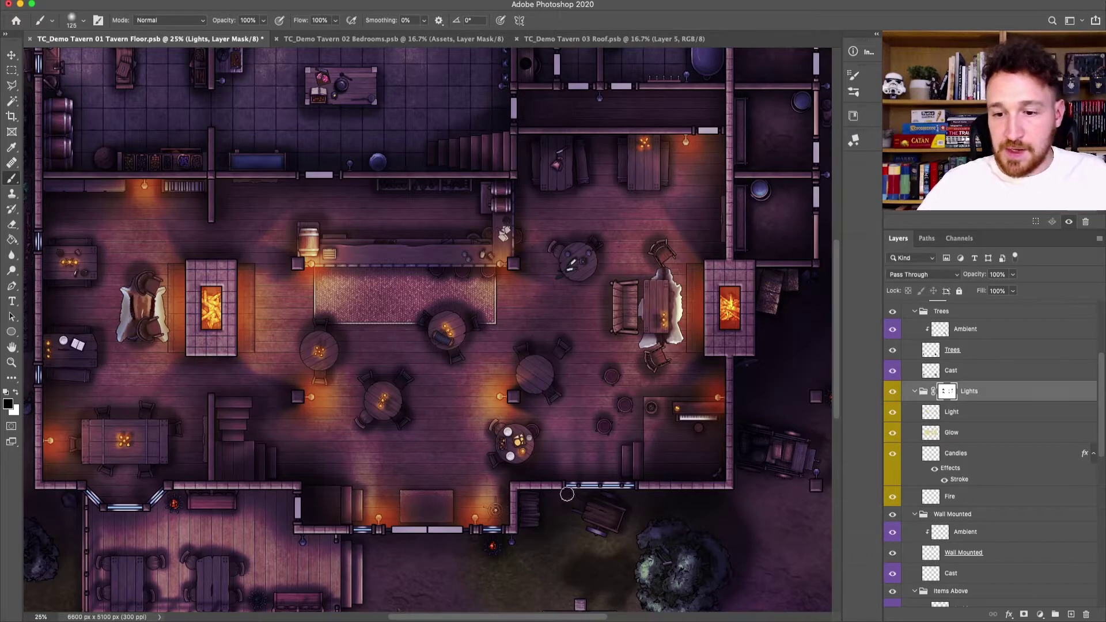
scroll(510, 492, "up", 4)
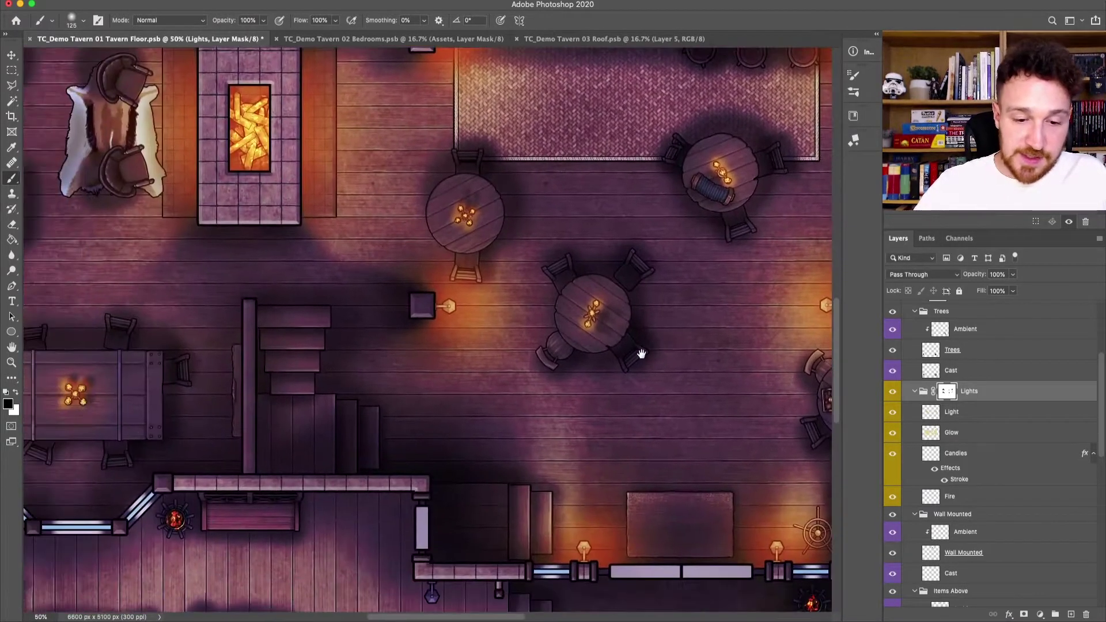
scroll(454, 300, "up", 1)
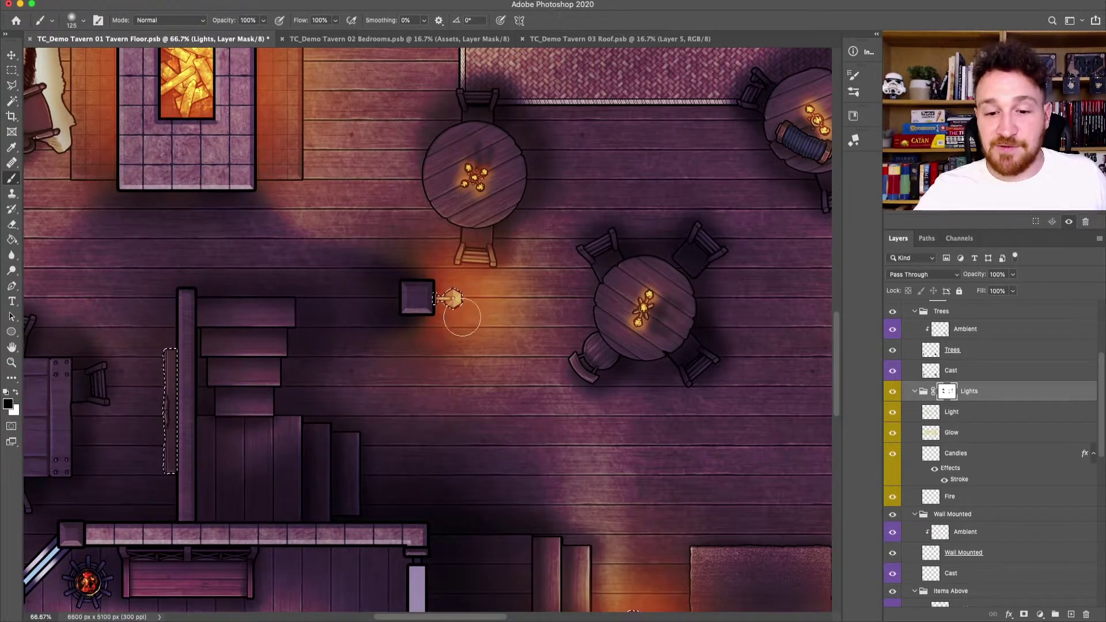
left_click(455, 299)
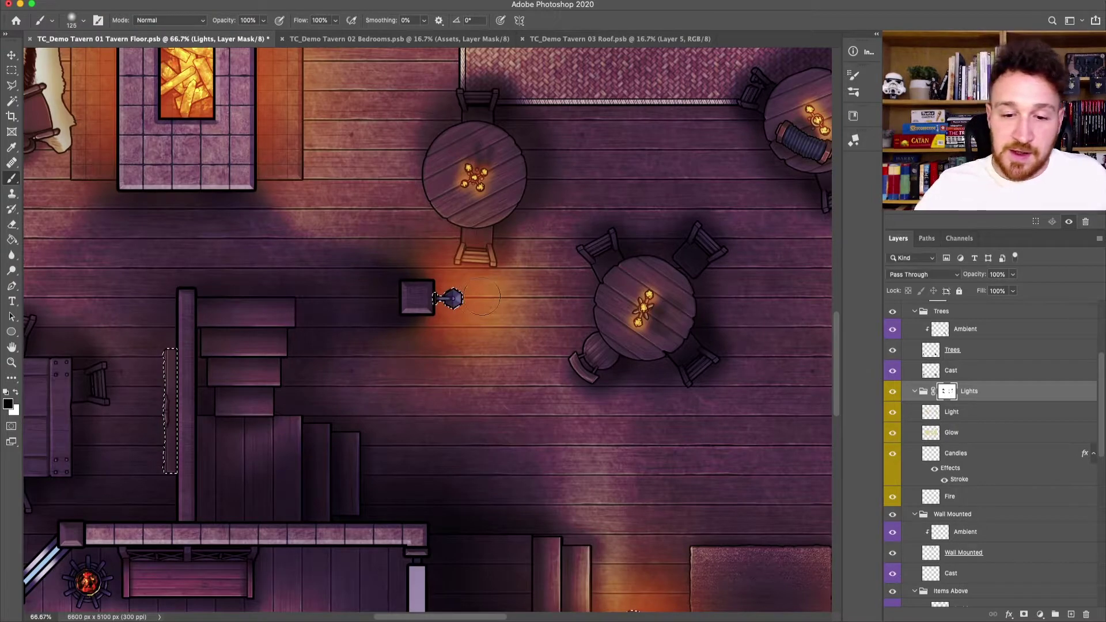
Step: Mask the light over the west wall lamp, the bar and central post lamps, and the west entrance lamp with black
scroll(453, 355, "down", 5)
scroll(543, 402, "up", 4)
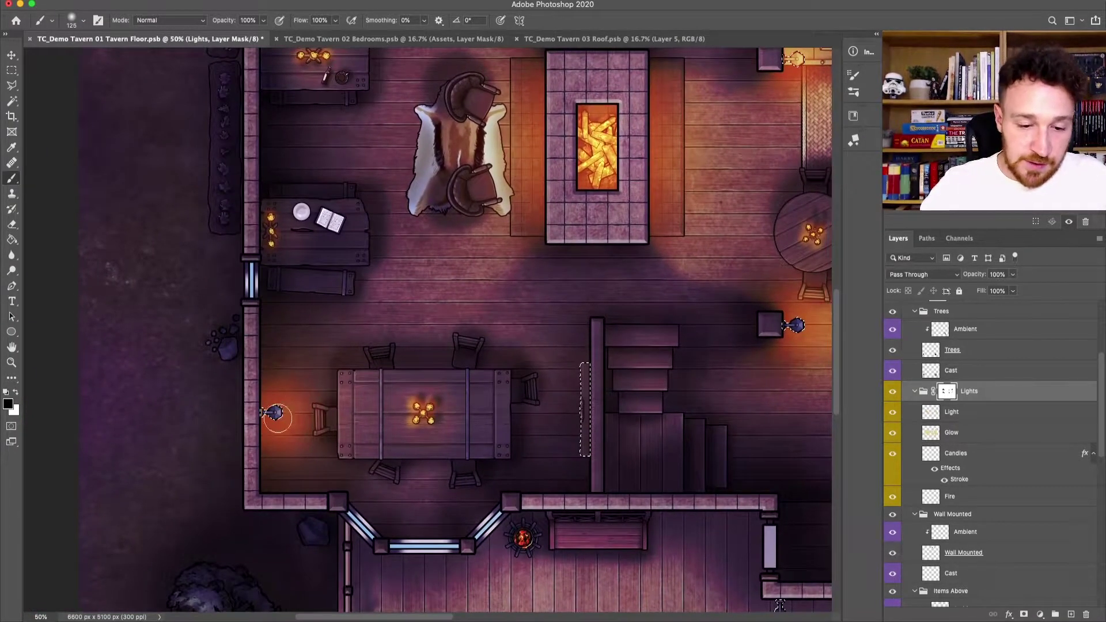
left_click_drag(363, 180, 388, 395)
left_click_drag(683, 321, 316, 362)
left_click(371, 306)
left_click(751, 307)
left_click_drag(710, 331, 753, 52)
left_click_drag(738, 364, 393, 424)
left_click(437, 339)
left_click_drag(437, 338, 548, 142)
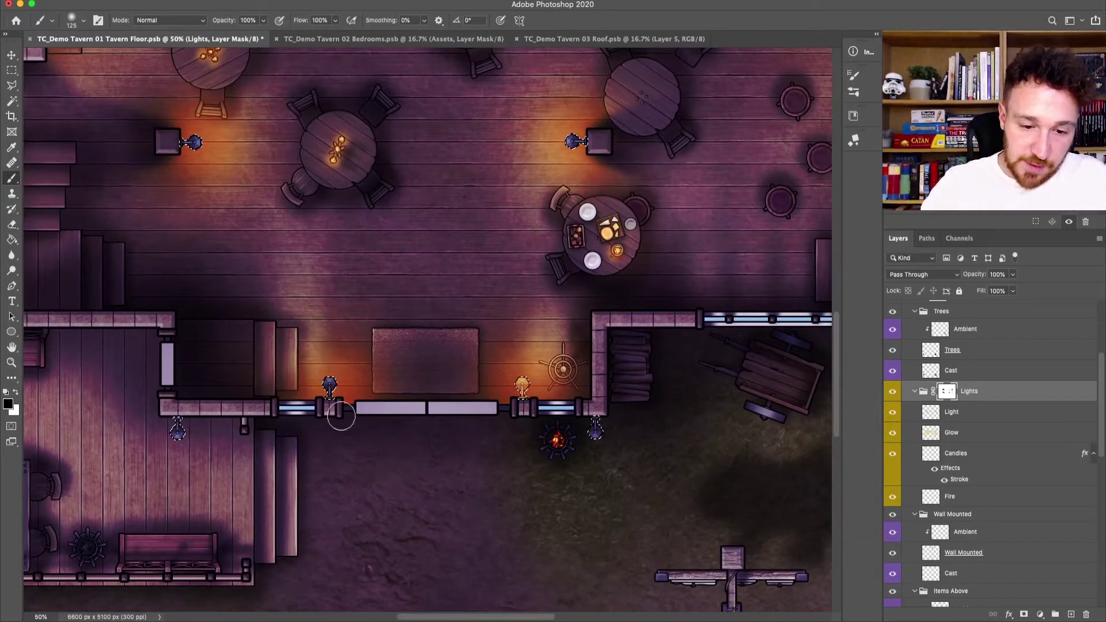
Step: Mask the light over the east entrance lamp and the lamp by the northeast doorway with black
left_click(523, 410)
mouse_move(523, 410)
left_mouse_down()
mouse_move(507, 450)
mouse_move(555, 449)
left_mouse_up()
mouse_move(530, 296)
left_mouse_down()
mouse_move(495, 488)
mouse_move(483, 482)
left_mouse_up()
left_click(558, 168)
left_click_drag(619, 518, 616, 170)
scroll(617, 170, "down", 4)
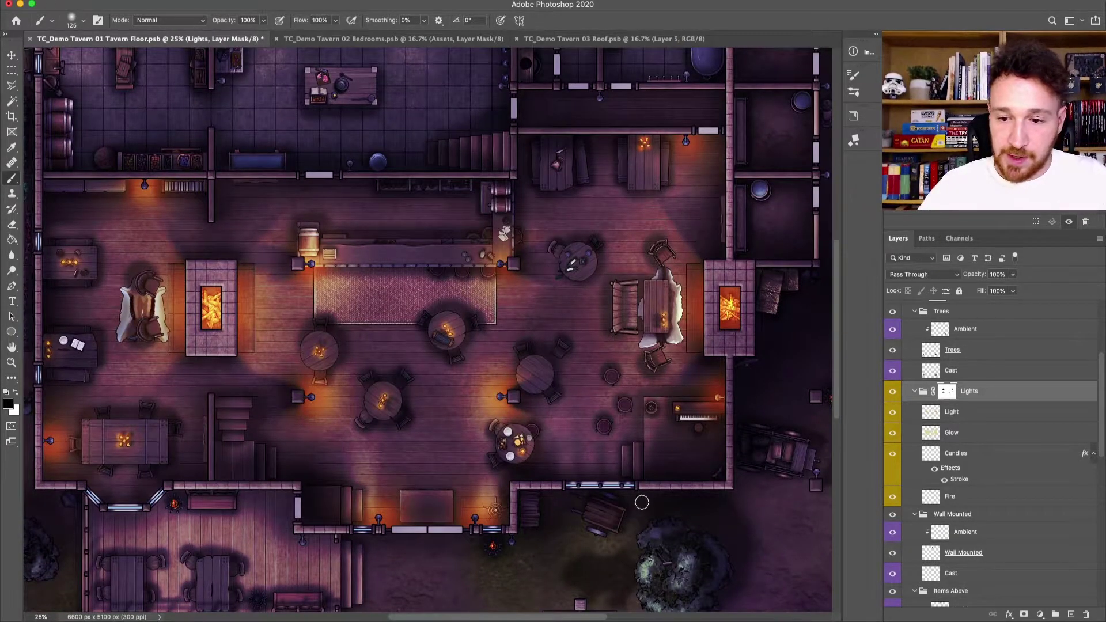
Step: Load the Wall Mounted layer as a selection, mask the lamp beside the piano with black, and deselect
left_click_drag(603, 475, 648, 481)
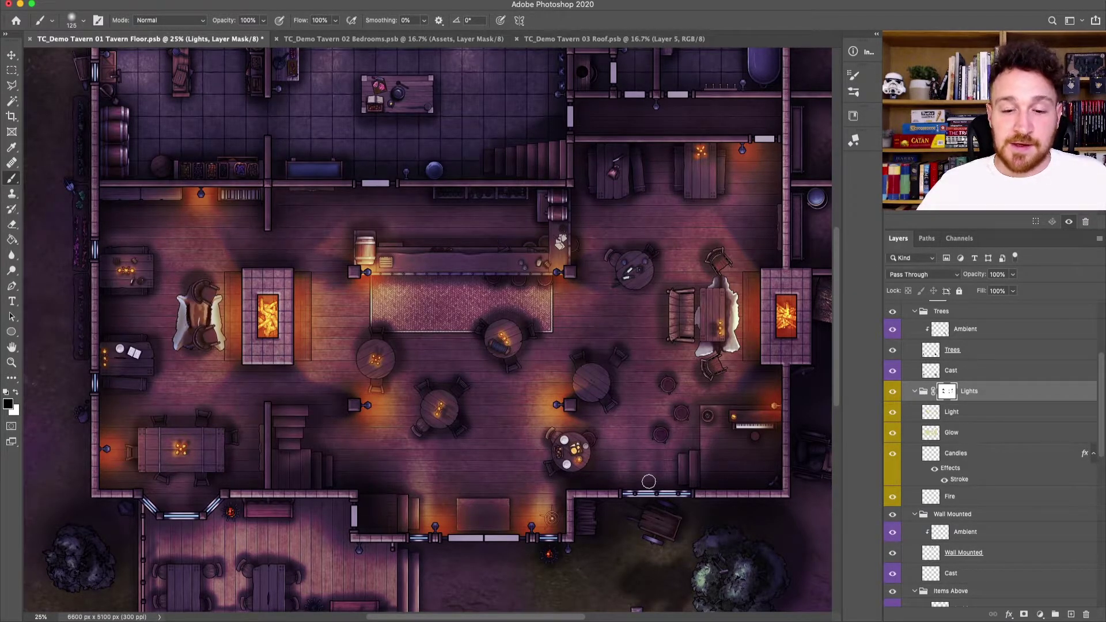
key("super+equal")
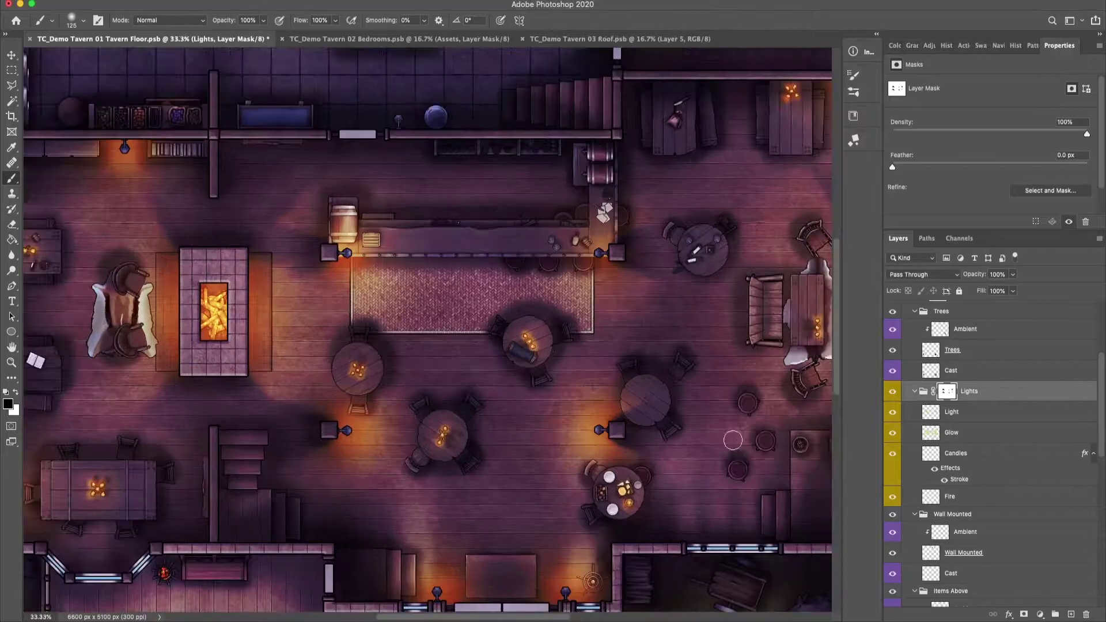
key("x")
key("bracketright")
key("bracketright")
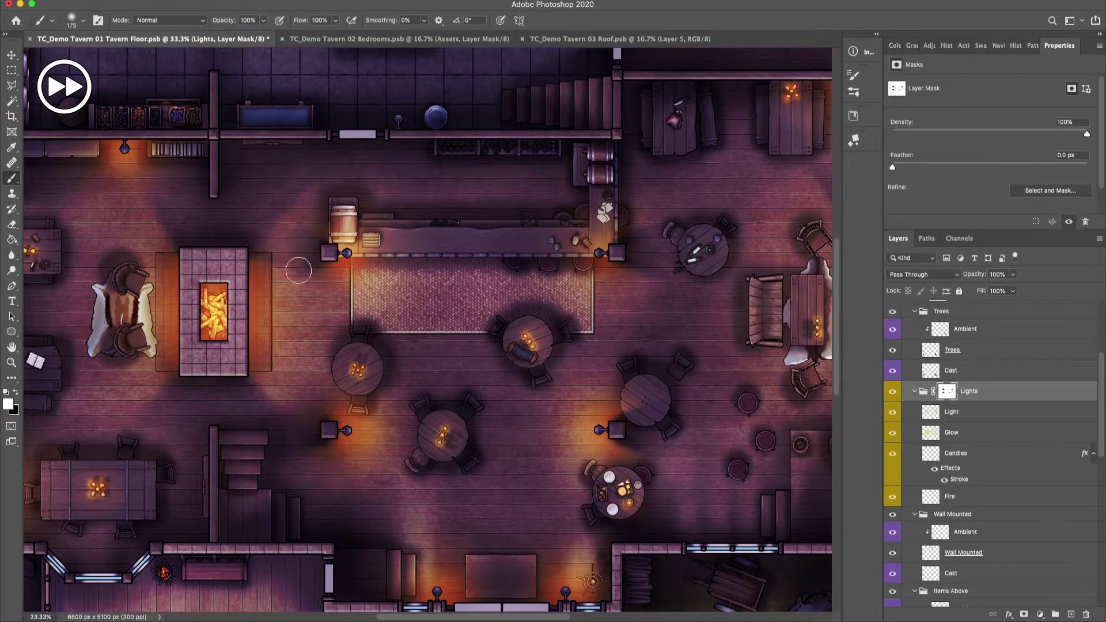
scroll(299, 254, "right", 10)
scroll(299, 254, "down", 2)
left_click(930, 557, "super")
key("x")
left_click(501, 367)
key("super+d")
Step: Select the kitchen floor area and its north hearth alcove with rectangular marquees, using the guides for alignment
mouse_move(387, 467)
left_mouse_down()
mouse_move(688, 392)
mouse_move(403, 402)
left_mouse_up()
key("super+minus")
key("super+equal")
key("super+equal")
key("m")
key("super+semicolon")
left_click_drag(138, 125, 742, 479)
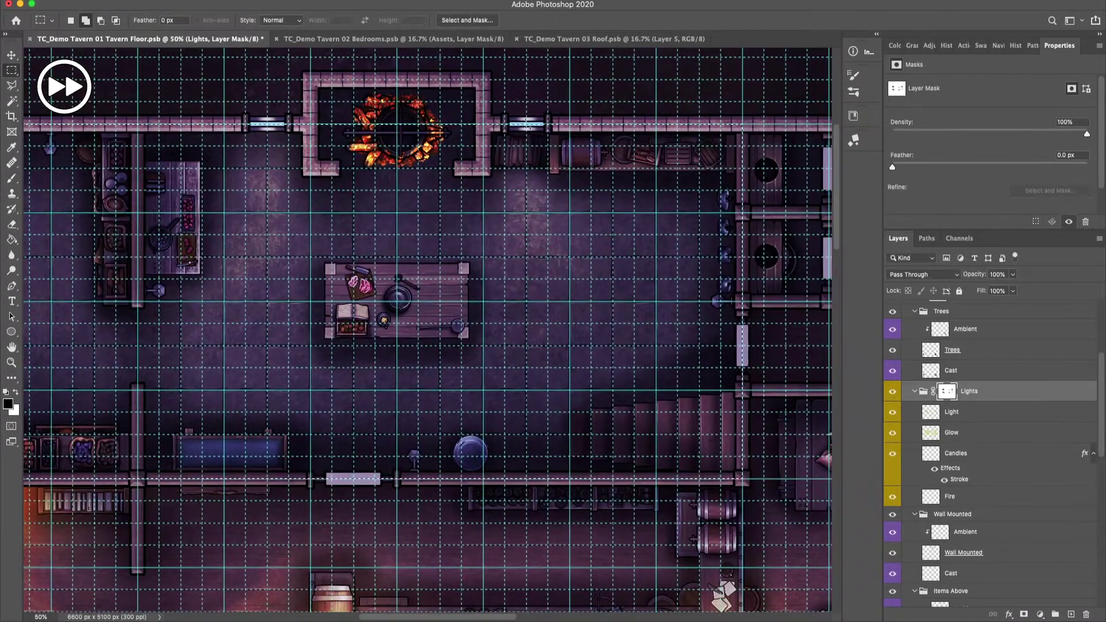
left_click_drag(311, 80, 483, 125)
key("super+semicolon")
Step: Paint a 700 px yellow glow around the kitchen's west wall lamp on the Glow layer
key("b")
left_click(951, 432)
scroll(383, 154, "left", 8)
scroll(383, 155, "up", 1)
key("bracketright")
key("bracketright")
key("bracketright")
key("bracketright")
key("bracketright")
key("bracketright")
key("bracketright")
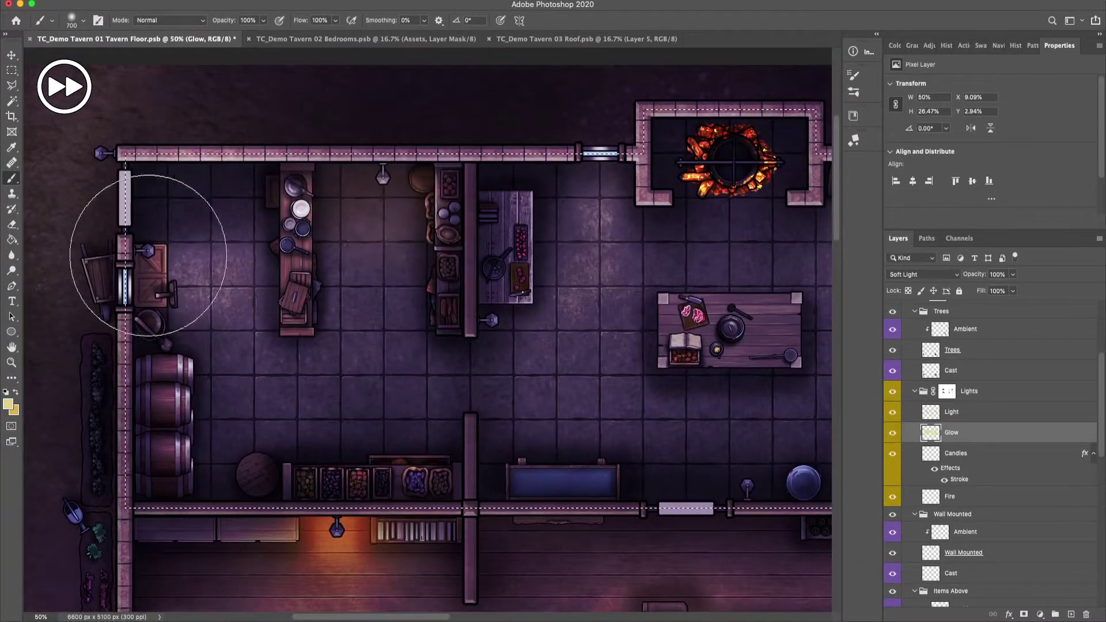
left_click(133, 253)
Step: Paint 700 px yellow glows around the kitchen's east wall lamp and the north hearth on the Glow layer
scroll(65, 97, "right", 10)
scroll(65, 98, "down", 1)
key("bracketright")
key("bracketright")
key("bracketright")
key("bracketright")
key("bracketright")
key("bracketright")
key("bracketright")
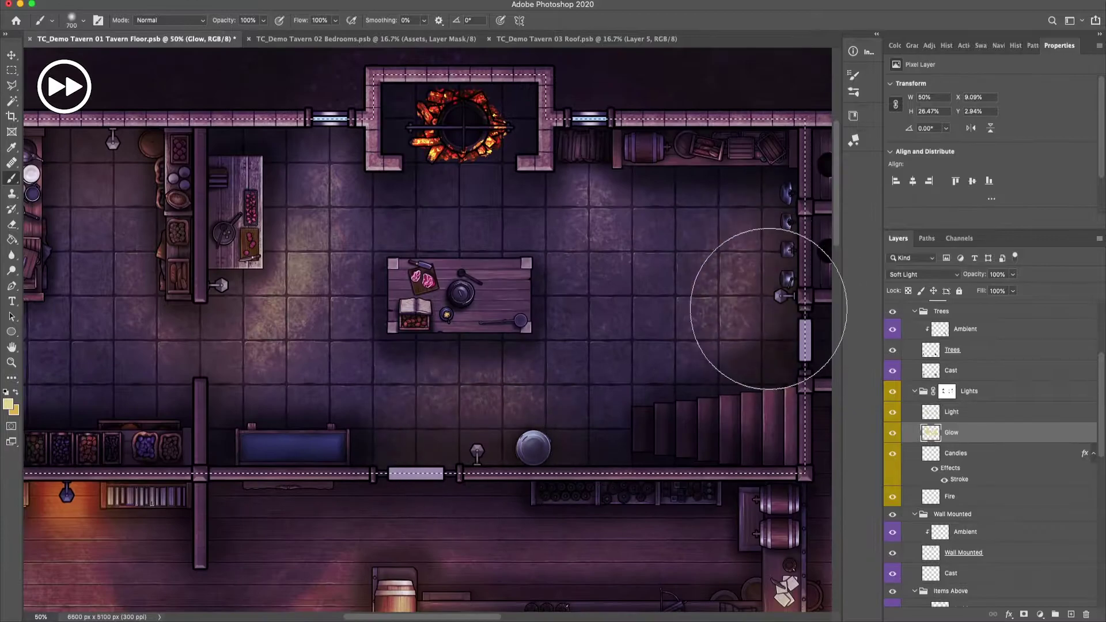
left_click(507, 95)
Step: Paint orange light over the kitchen hearth on the Light layer, and over the kitchen's wall lamps with a 400 px brush
key("alt+bracketright")
left_click(469, 136)
key("bracketleft")
key("bracketleft")
key("bracketleft")
key("bracketleft")
key("bracketleft")
key("bracketleft")
key("bracketleft")
key("bracketleft")
key("bracketleft")
key("bracketleft")
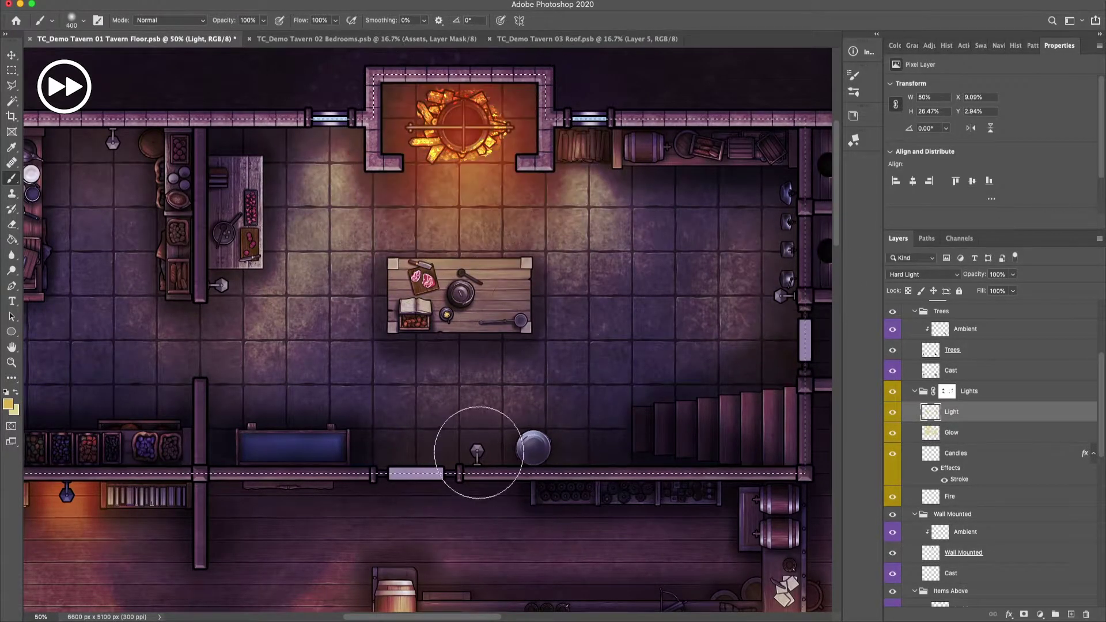
left_click(474, 455)
left_click(214, 295)
scroll(183, 236, "left", 10)
scroll(184, 236, "up", 1)
scroll(183, 236, "right", 10)
Step: Paint black on the Lights mask to shape shadows beside the kitchen hearth, worktable and shelving
key("d")
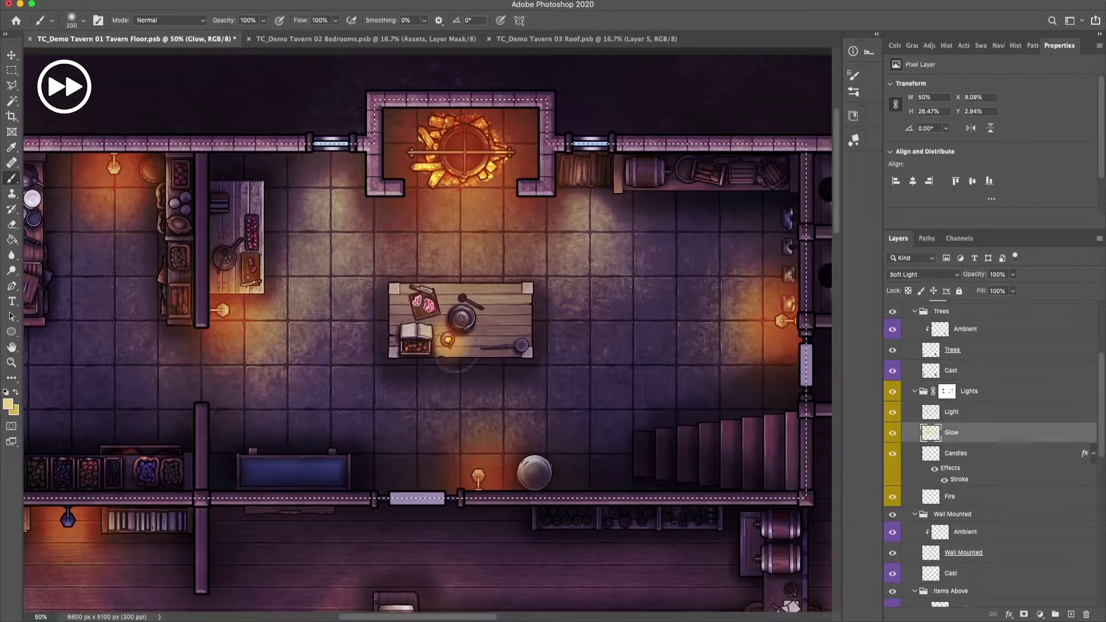
left_click(946, 391)
scroll(343, 271, "up", 1)
key("bracketleft")
key("bracketleft")
key("bracketleft")
key("bracketleft")
key("bracketleft")
key("bracketleft")
left_click_drag(342, 271, 268, 282)
key("bracketright")
left_click_drag(571, 236, 633, 288)
scroll(473, 446, "left", 10)
scroll(474, 446, "down", 1)
mouse_move(396, 385)
left_mouse_down()
mouse_move(358, 417)
mouse_move(376, 341)
left_mouse_up()
Step: Mask the firelight over the hearth's cooking pot and spit with black, using a 10 px brush along the spit
scroll(376, 341, "down", 1)
scroll(377, 341, "right", 6)
key("bracketleft")
key("bracketleft")
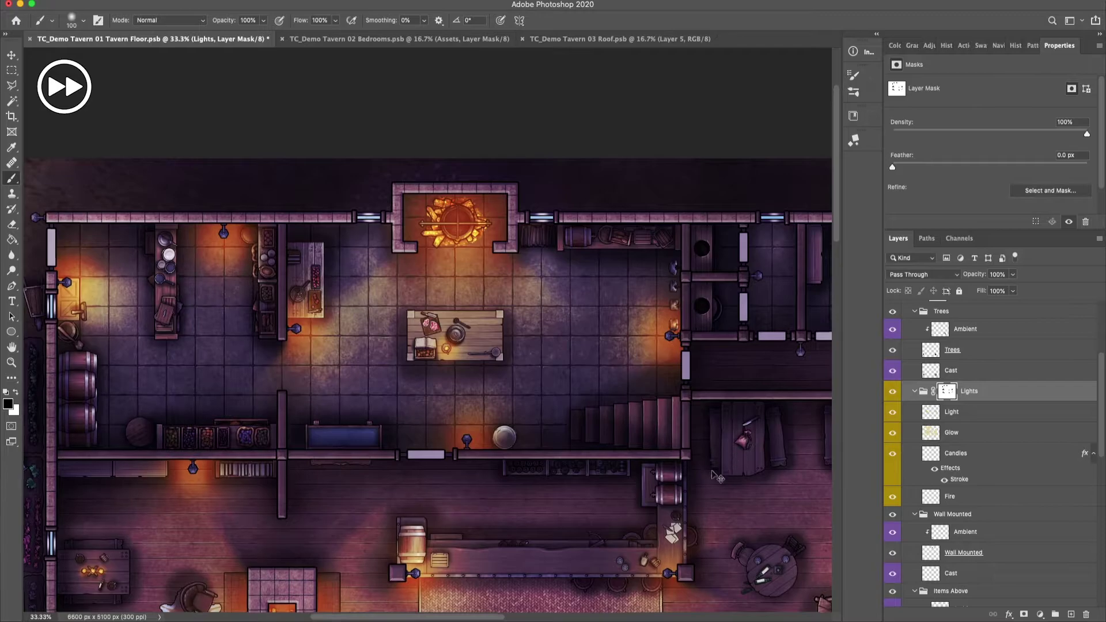
scroll(464, 174, "up", 3)
key("bracketleft")
key("bracketleft")
key("bracketleft")
key("bracketleft")
key("bracketleft")
key("bracketleft")
key("bracketleft")
key("bracketleft")
key("bracketleft")
left_click_drag(332, 322, 534, 322)
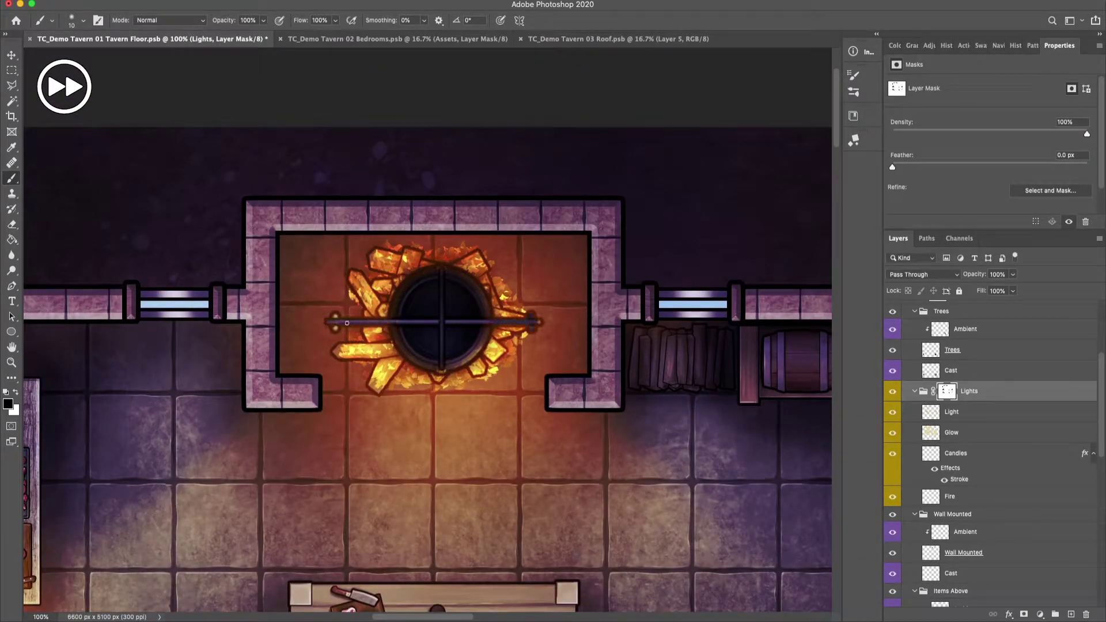
Step: Paint a yellow glow on the Glow layer and orange light on the Light layer around the corridor's wall lamp
scroll(539, 321, "down", 3)
scroll(369, 343, "up", 2)
left_click(952, 432)
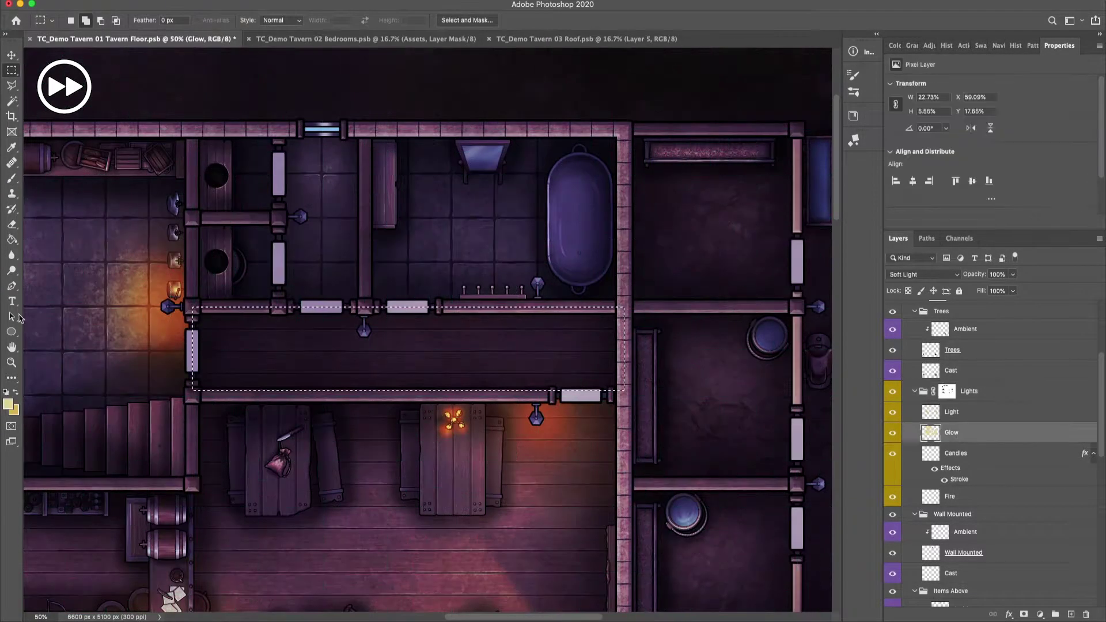
key("bracketright")
key("bracketright")
key("bracketright")
key("bracketright")
key("bracketright")
key("bracketright")
key("bracketright")
key("bracketright")
left_click(368, 343)
left_click(951, 411)
left_click(364, 329)
Step: Select the small tiled lobby east of the privies and paint light around its wall lamp
key("m")
left_click_drag(278, 129, 364, 307)
key("b")
key("bracketleft")
key("bracketleft")
left_click(291, 213)
Step: Select the bathroom with a rectangular marquee and paint light around the wall lamp beside the bathtub
key("m")
left_click_drag(364, 129, 624, 307)
key("b")
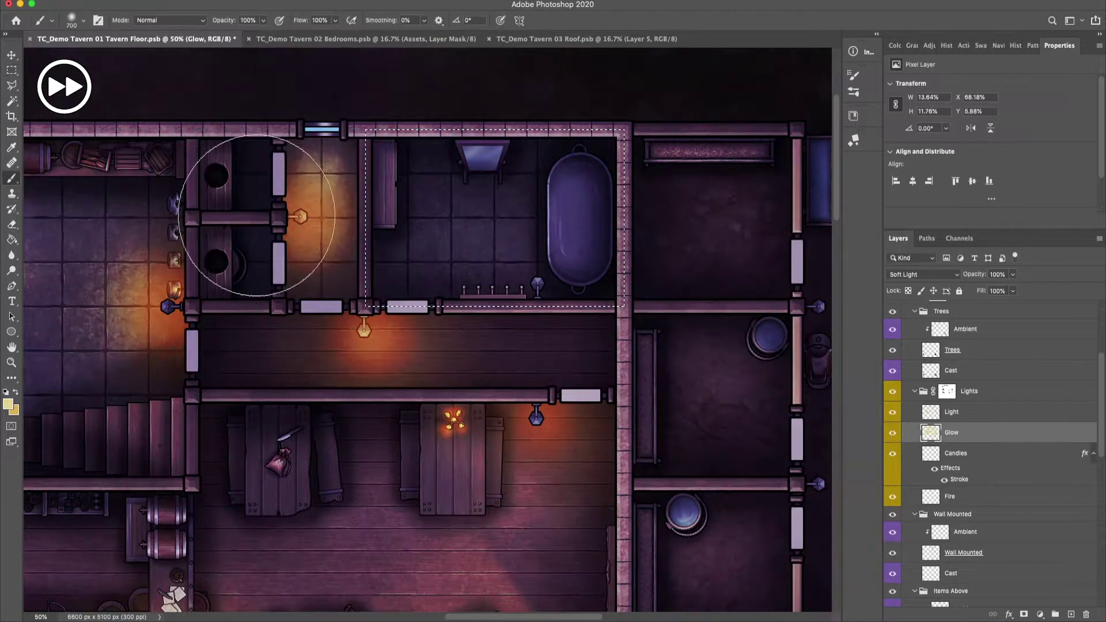
key("bracketright")
key("bracketright")
key("bracketright")
left_click(535, 283)
Step: Mask the light over the corridor, bathroom and privy lobby lamps with a 400 px black brush on the Lights mask
left_click(947, 391, "ctrl")
key("d")
key("bracketleft")
key("bracketleft")
key("bracketleft")
key("bracketleft")
key("bracketleft")
key("bracketleft")
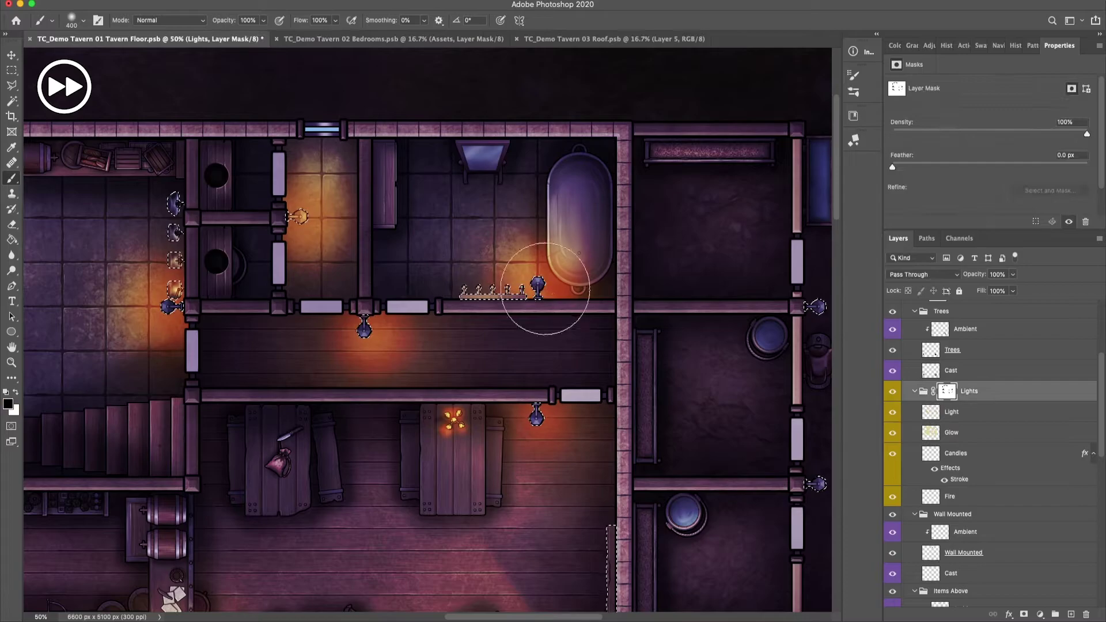
left_click(287, 217)
key("ctrl+0")
key("bracketleft")
key("bracketleft")
scroll(967, 461, "down", 10)
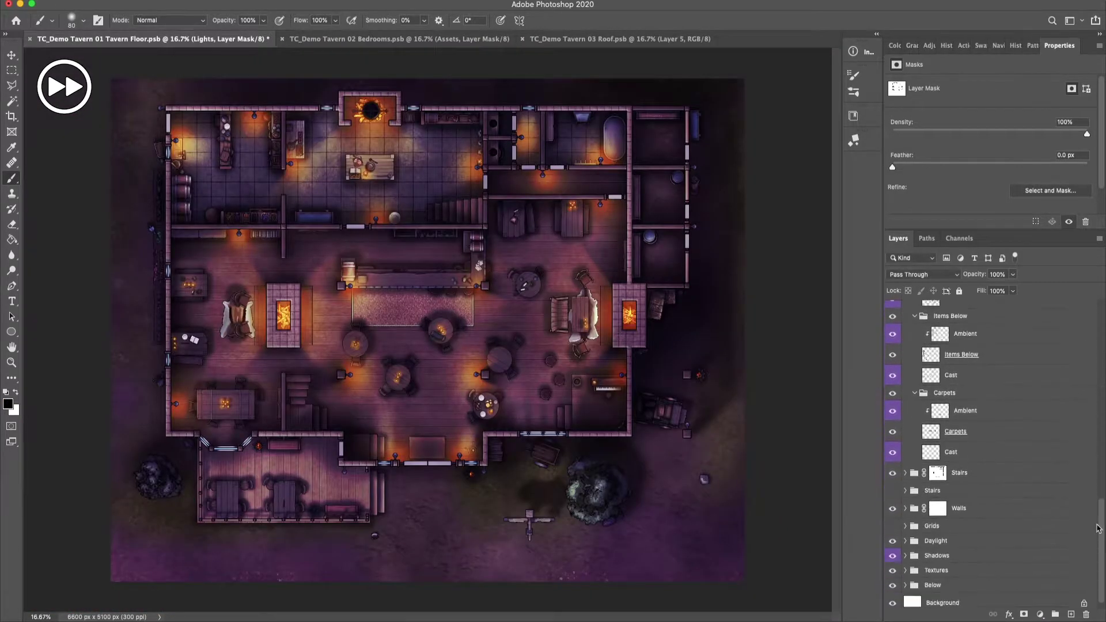
Step: Paint a yellow glow on the Glow layer over the ground outside the tavern's front entrance
scroll(945, 511, "up", 5)
left_click(951, 432)
scroll(131, 532, "up", 1)
key("bracketright")
key("bracketright")
key("bracketright")
key("bracketright")
key("bracketright")
key("bracketright")
key("bracketright")
key("bracketright")
key("bracketright")
key("bracketright")
scroll(385, 351, "right", 5)
scroll(386, 351, "down", 2)
left_click_drag(387, 345, 683, 353)
Step: Paint yellow glow around the signpost and the remaining exterior lamps, using 800 px and 600 px brushes
key("bracketright")
key("bracketright")
key("bracketright")
scroll(575, 403, "right", 5)
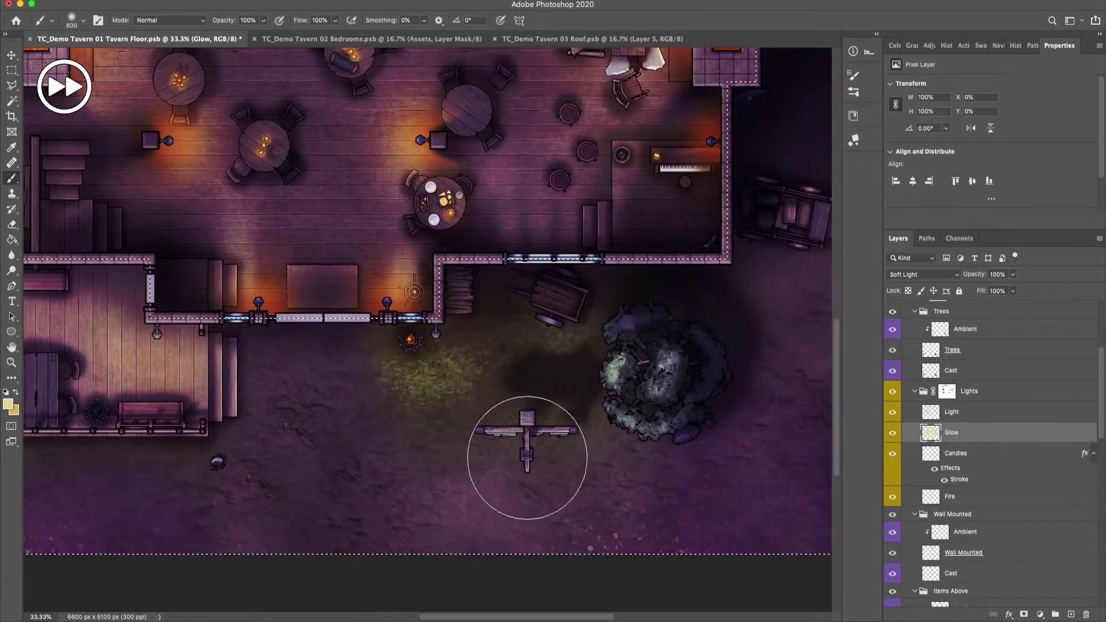
scroll(489, 496, "right", 5)
scroll(489, 495, "up", 4)
scroll(576, 334, "up", 5)
scroll(548, 320, "down", 1)
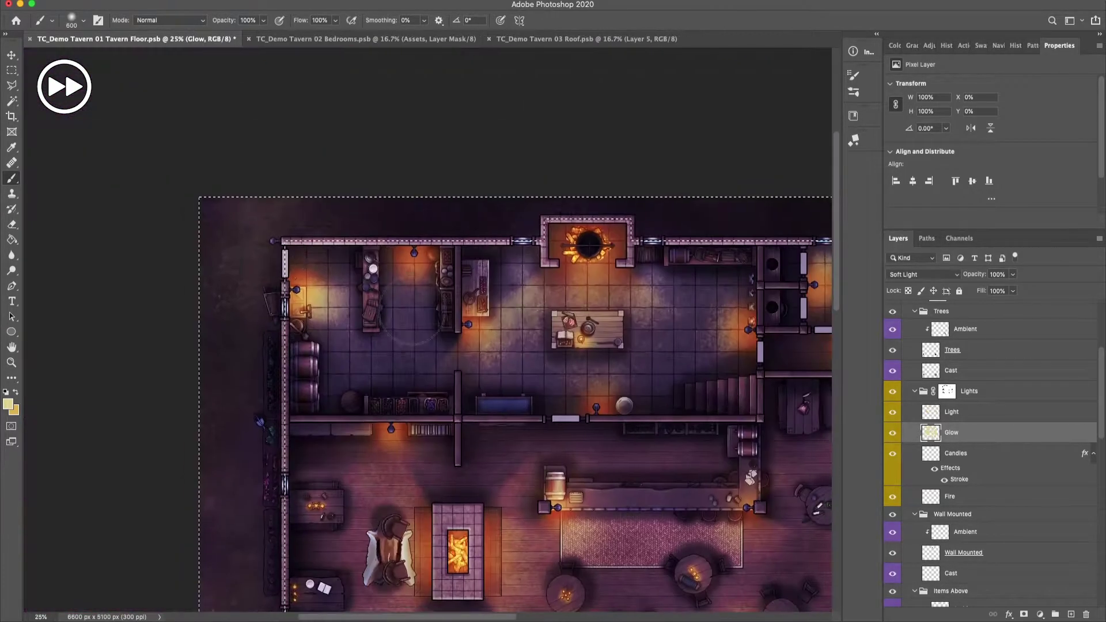
scroll(589, 393, "down", 4)
key("bracketleft")
key("bracketleft")
scroll(590, 393, "down", 2)
scroll(590, 392, "right", 2)
Step: Paint orange light on the Light layer around the exterior lamps, including those on the east wall, with a 400 px brush
key("alt+bracketright")
scroll(259, 387, "up", 1)
key("bracketleft")
key("bracketleft")
key("bracketleft")
left_click_drag(428, 440, 706, 441)
scroll(513, 420, "left", 5)
scroll(514, 420, "up", 10)
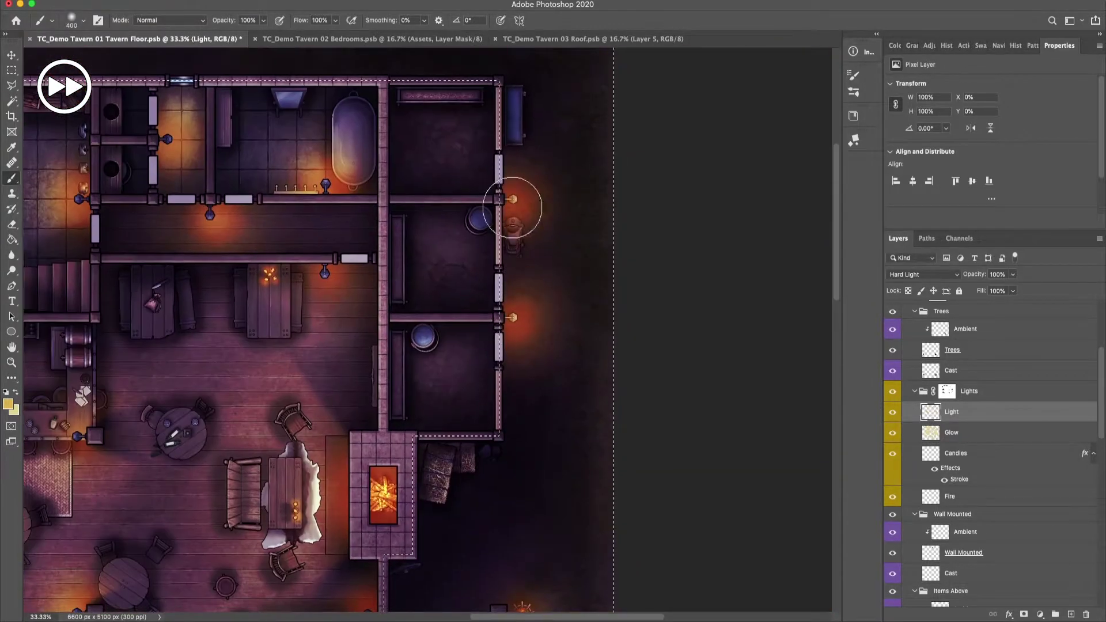
scroll(341, 213, "left", 5)
key("bracketright")
Step: Mask the light over the signpost and the ground behind it in black on the Lights mask, using a brush of about 100 px
left_click(946, 391)
key("bracketleft")
key("bracketleft")
key("bracketleft")
key("bracketleft")
key("bracketleft")
key("bracketleft")
key("bracketleft")
key("bracketleft")
scroll(364, 349, "down", 9)
scroll(364, 349, "right", 6)
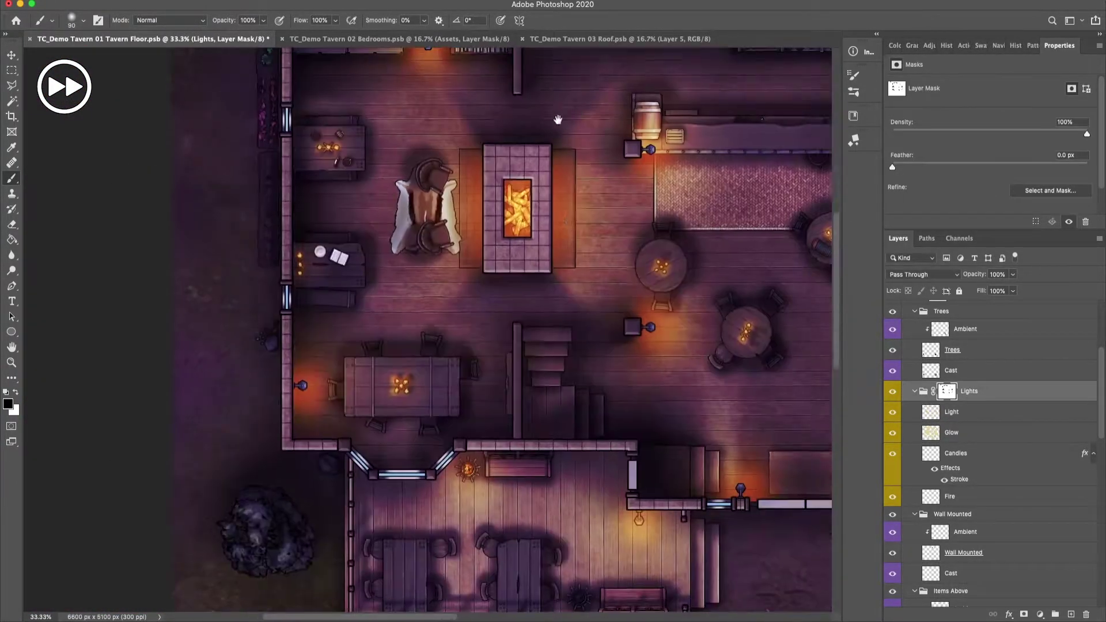
scroll(364, 349, "right", 3)
scroll(501, 403, "right", 3)
scroll(500, 403, "down", 2)
key("bracketright")
key("bracketright")
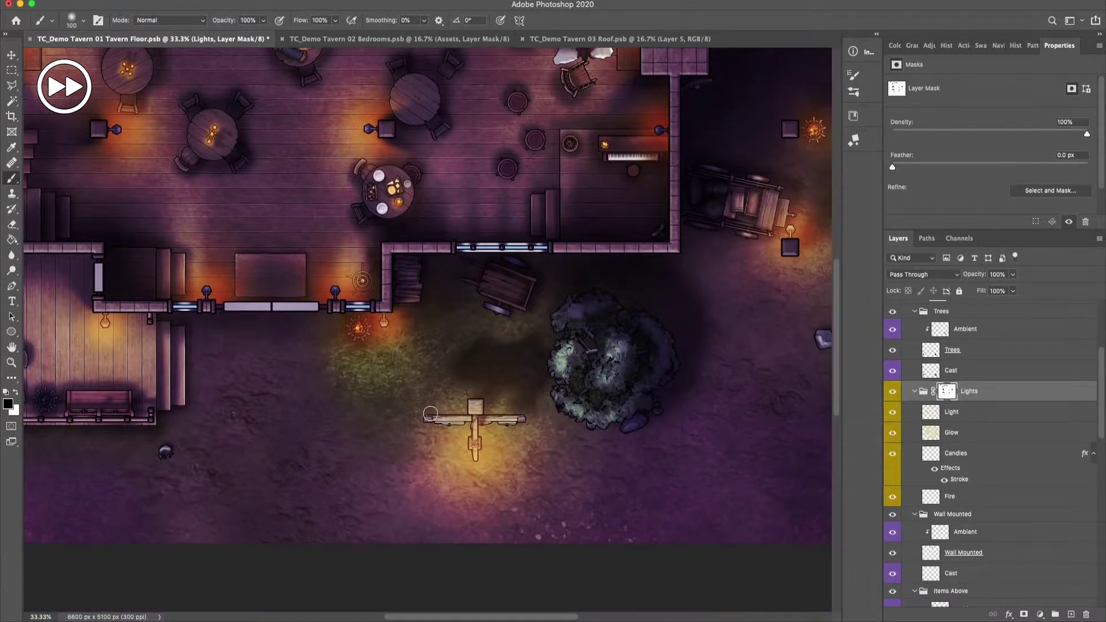
left_click_drag(501, 403, 531, 365)
Step: Mask the light over the post lamp beside the cart and the east wall lamps, reducing the brush to 70 px
scroll(424, 364, "right", 5)
key("bracketleft")
mouse_move(468, 288)
left_mouse_down()
mouse_move(468, 322)
mouse_move(471, 282)
left_mouse_up()
key("bracketleft")
key("bracketleft")
key("bracketleft")
key("bracketleft")
key("bracketleft")
scroll(505, 348, "up", 5)
scroll(505, 348, "left", 1)
scroll(600, 281, "up", 4)
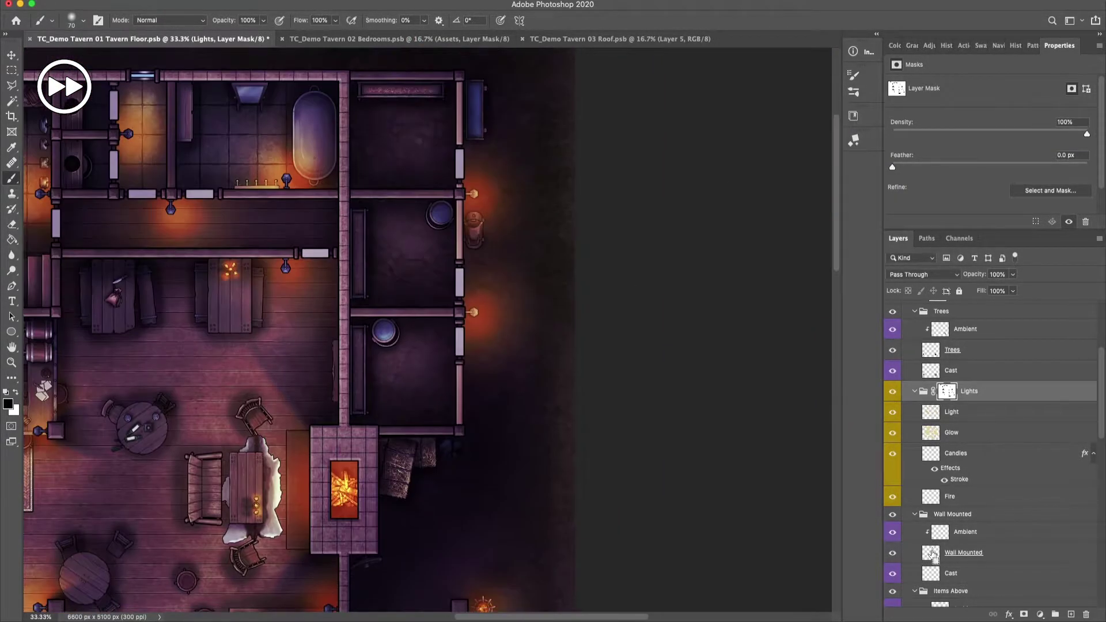
Step: Mask light shadows beside the exterior post lamp and at the building's northwest corner with a 150 px brush
scroll(634, 341, "down", 10)
scroll(634, 340, "right", 5)
key("bracketright")
key("bracketright")
key("bracketright")
key("bracketright")
key("bracketright")
scroll(634, 341, "left", 3)
scroll(439, 325, "up", 5)
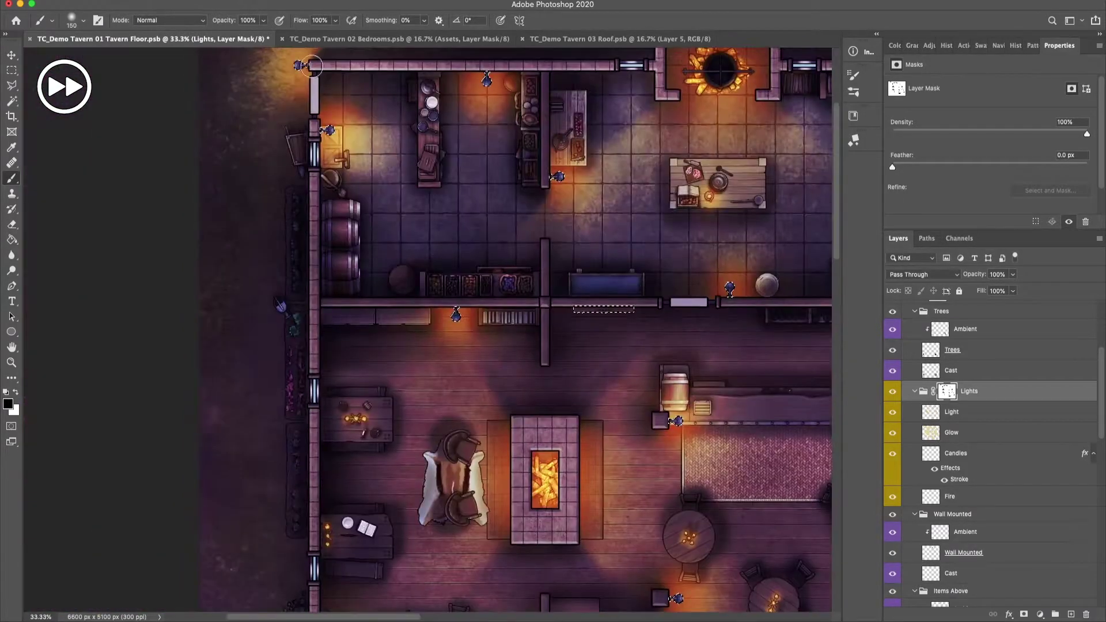
Step: Touch up the Lights mask around the exterior lamps with a smaller brush and save the document
scroll(439, 326, "down", 8)
scroll(438, 326, "right", 6)
scroll(990, 438, "down", 3)
key("super+plus")
left_click(481, 372)
key("bracketleft")
key("bracketleft")
key("bracketleft")
key("bracketleft")
key("bracketleft")
key("bracketleft")
key("bracketleft")
key("bracketleft")
key("bracketleft")
key("bracketleft")
key("super+minus")
key("super+minus")
key("super+s")
key("v")
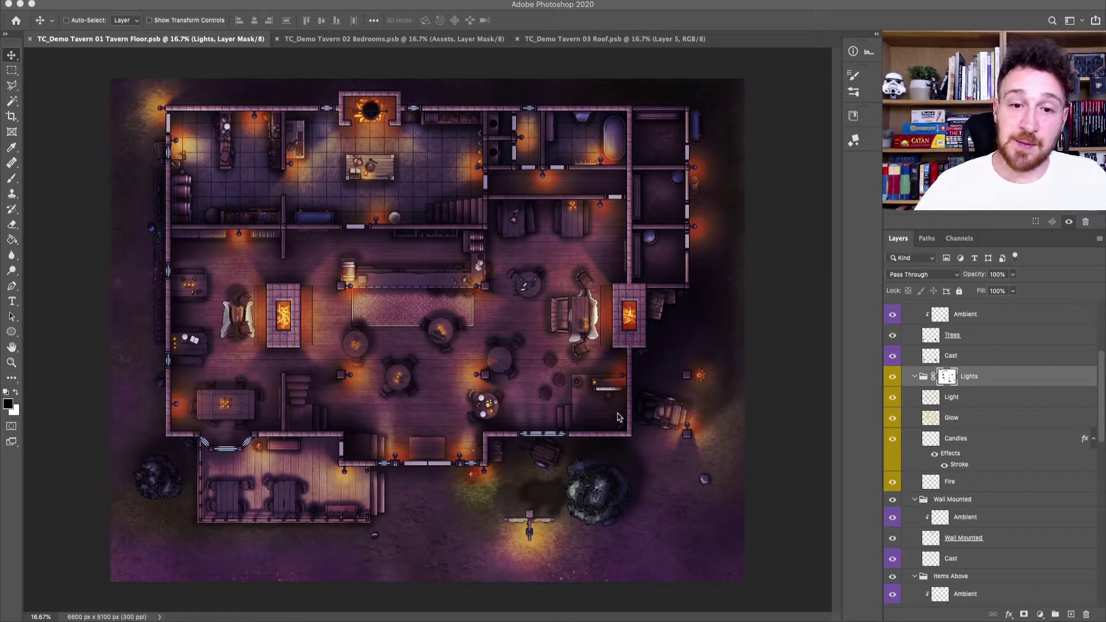
Step: Duplicate the tavern floor's Night group into TC_Demo Tavern 02 Bedrooms.psb, directly above its Assets group
left_click(418, 40)
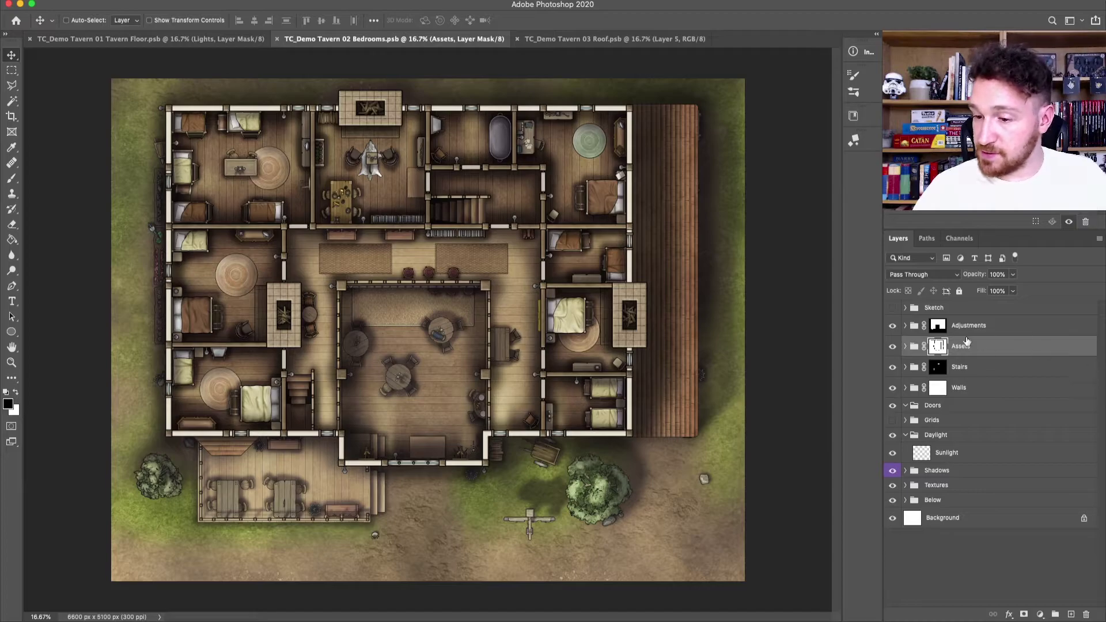
left_click(984, 351)
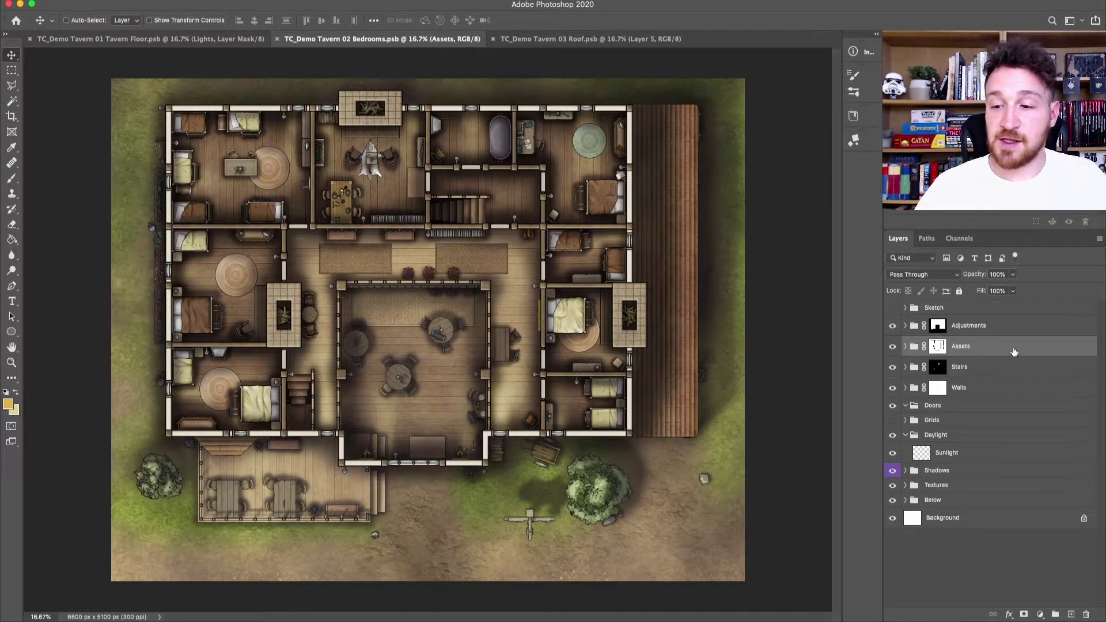
left_click(222, 41)
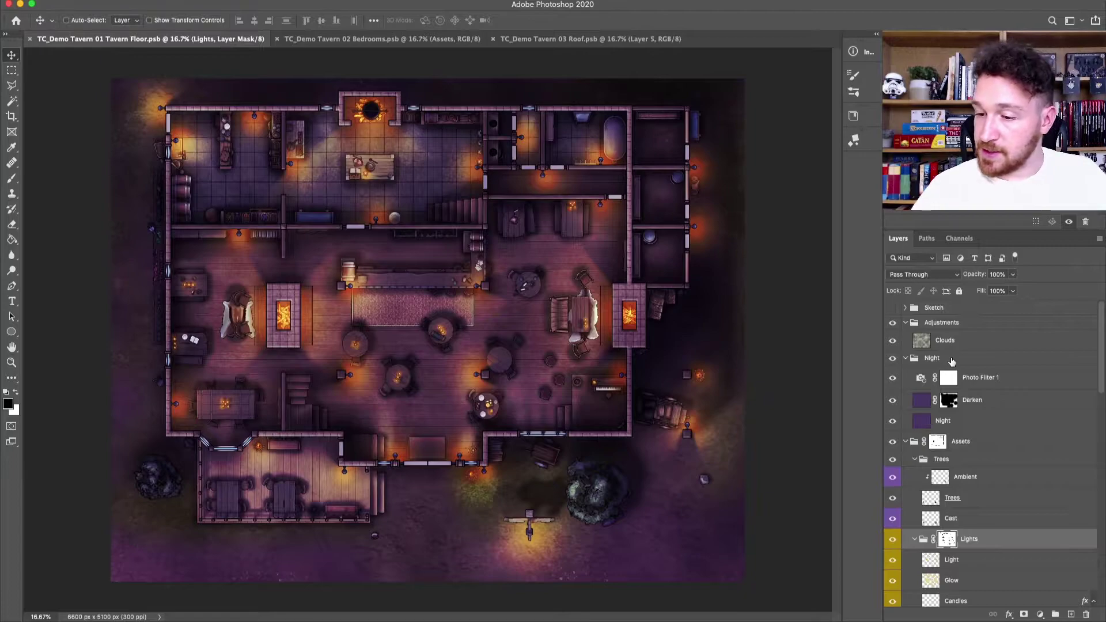
left_click(953, 359)
right_click(976, 363)
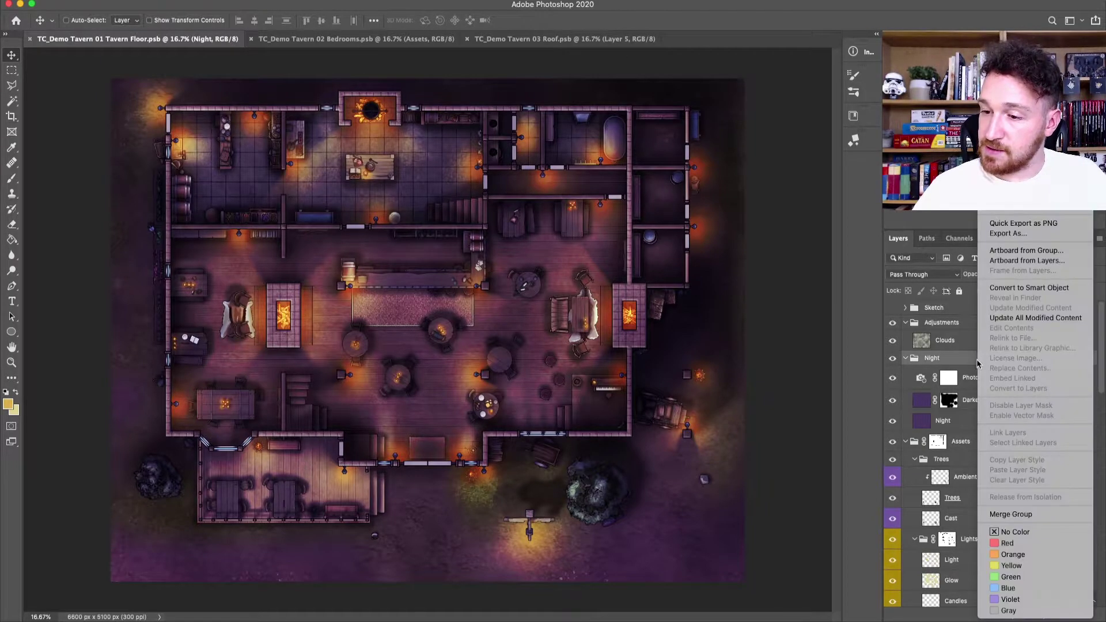
left_click(498, 264)
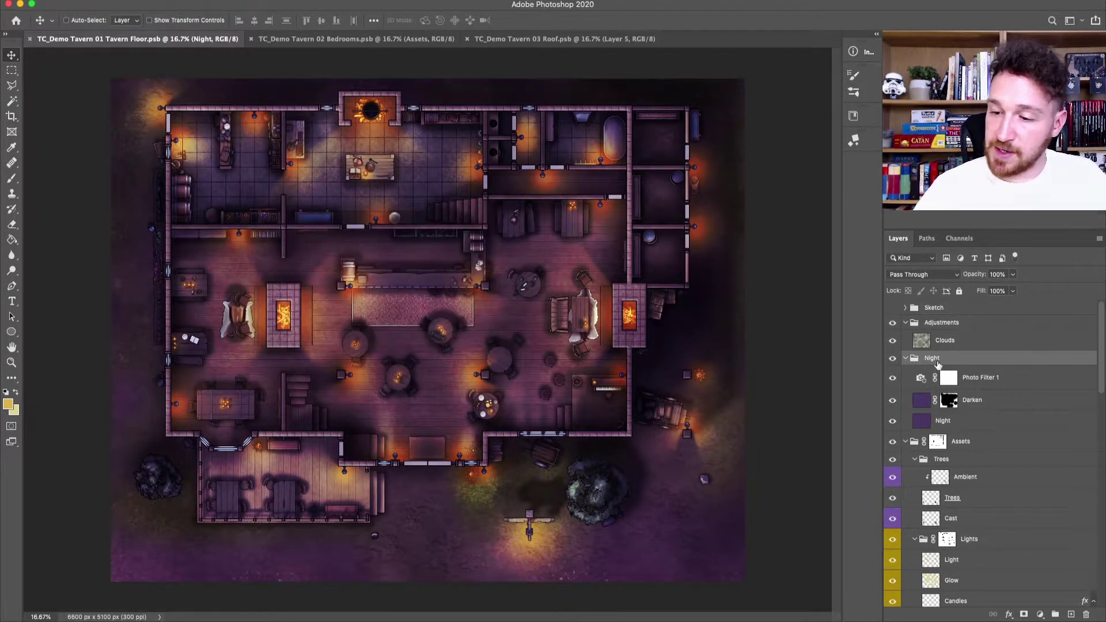
right_click(940, 363)
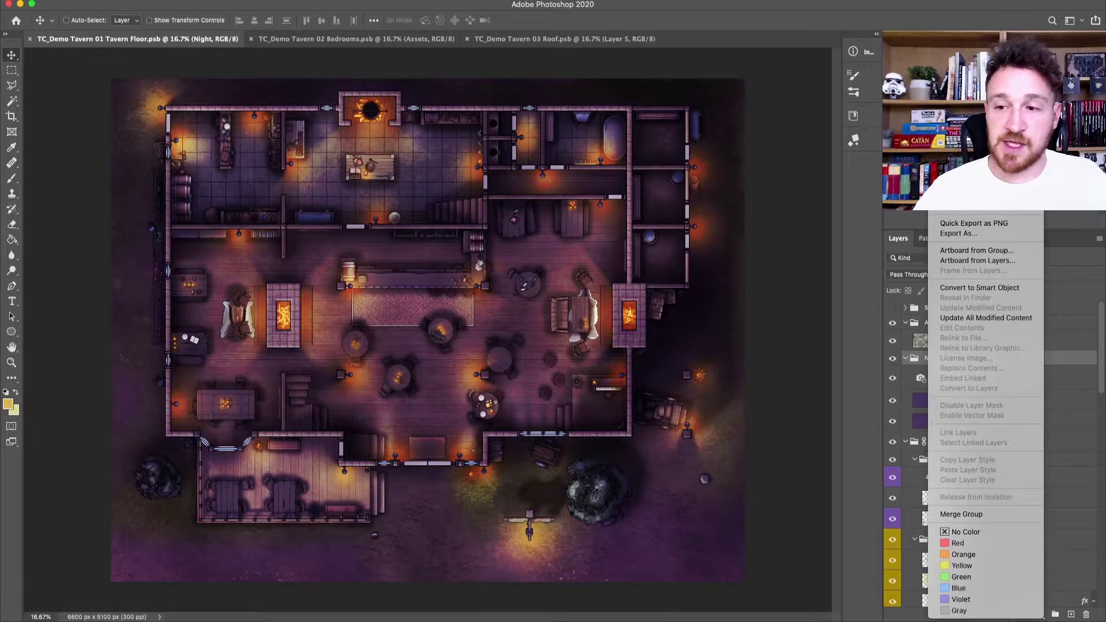
left_click(967, 196)
left_click(432, 280)
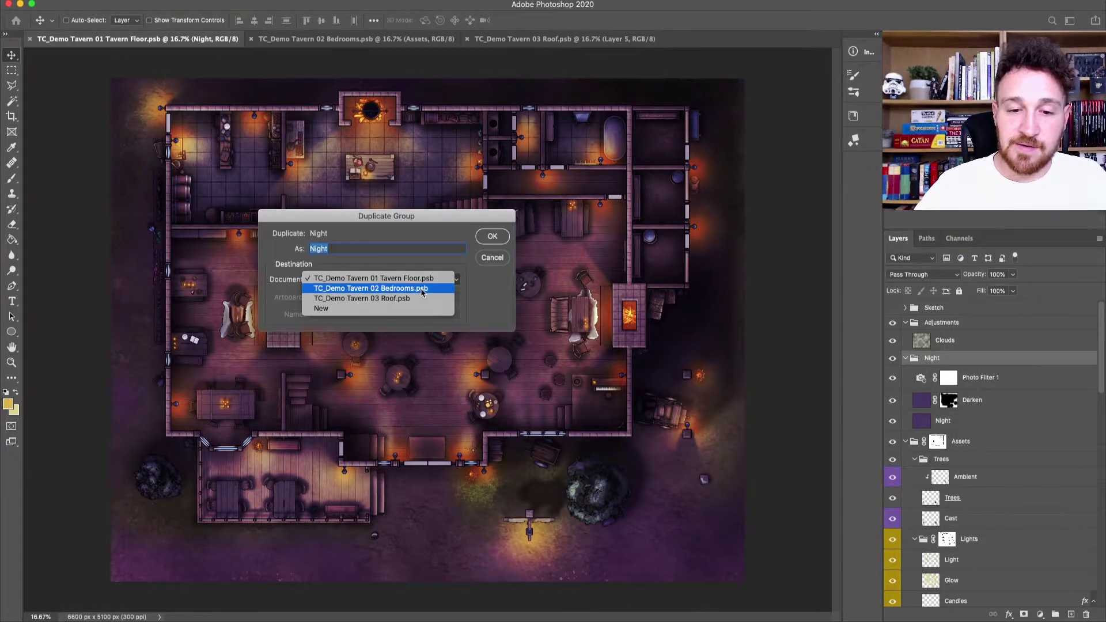
left_click(411, 288)
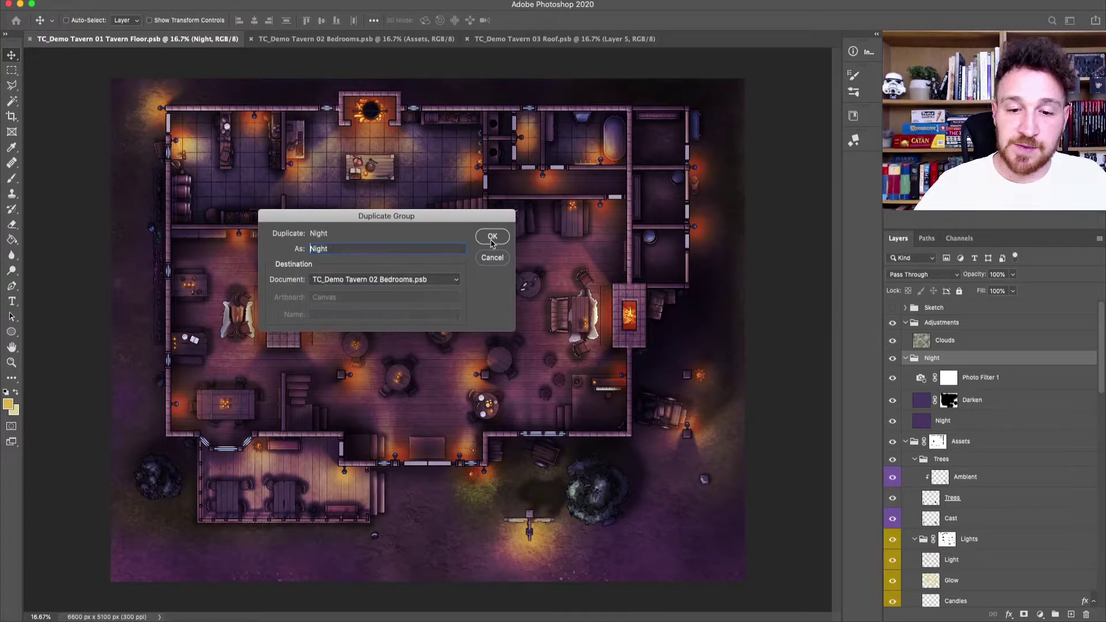
left_click(492, 236)
Step: In the Bedrooms document, paint white on the Darken mask with a 700 px brush over the side roof and front porch
left_click(353, 40)
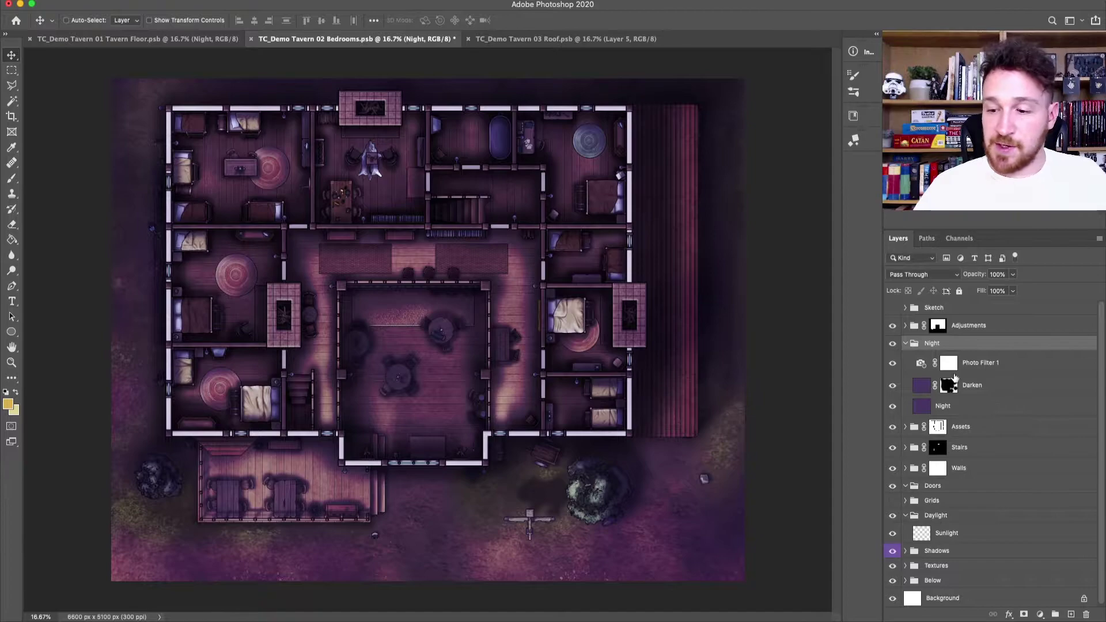
left_click(947, 387)
left_click(10, 179)
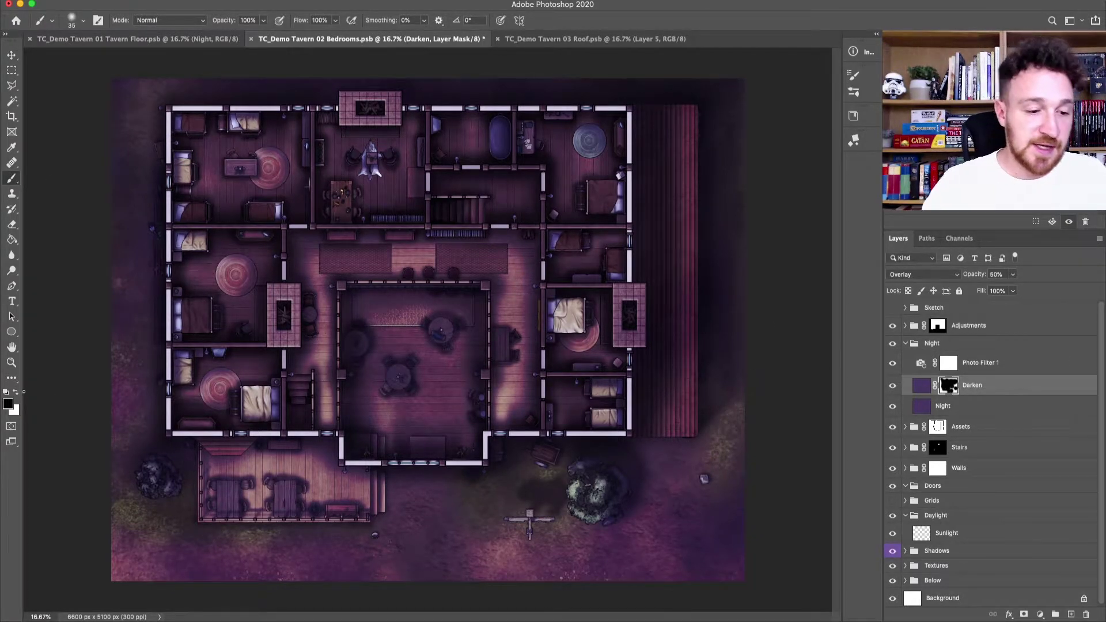
key("bracketright")
key("bracketright")
key("bracketright")
key("bracketright")
key("bracketright")
key("bracketright")
key("bracketright")
key("bracketright")
key("bracketright")
key("bracketright")
key("bracketright")
key("bracketright")
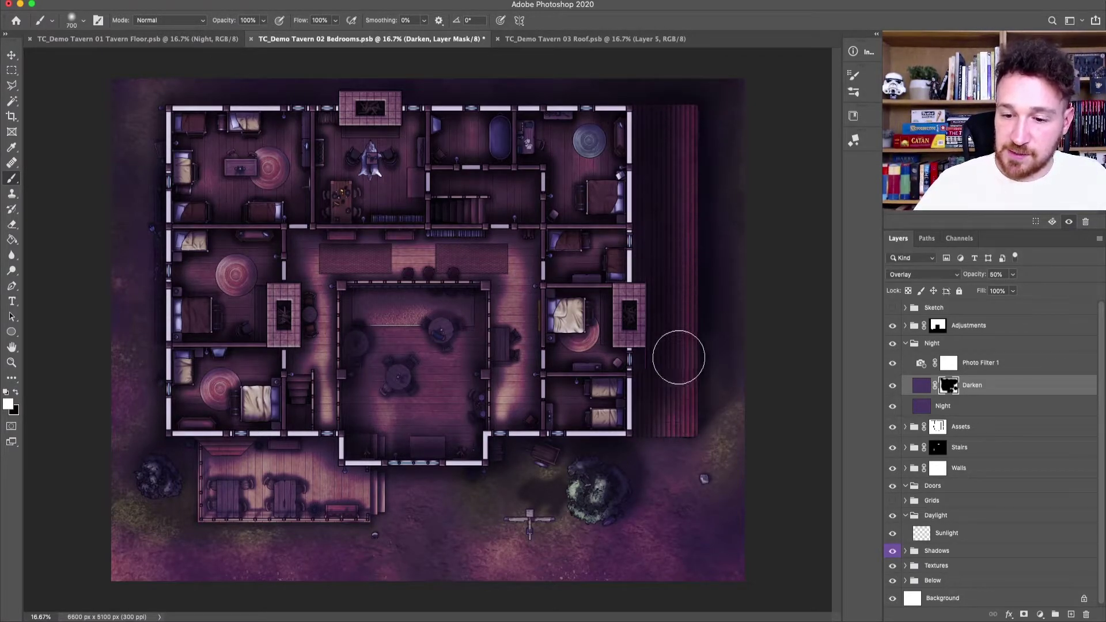
mouse_move(222, 478)
left_mouse_down()
mouse_move(272, 466)
mouse_move(241, 496)
mouse_move(251, 519)
mouse_move(320, 495)
mouse_move(576, 513)
mouse_move(610, 496)
mouse_move(576, 530)
mouse_move(649, 502)
mouse_move(667, 479)
mouse_move(334, 567)
left_mouse_up()
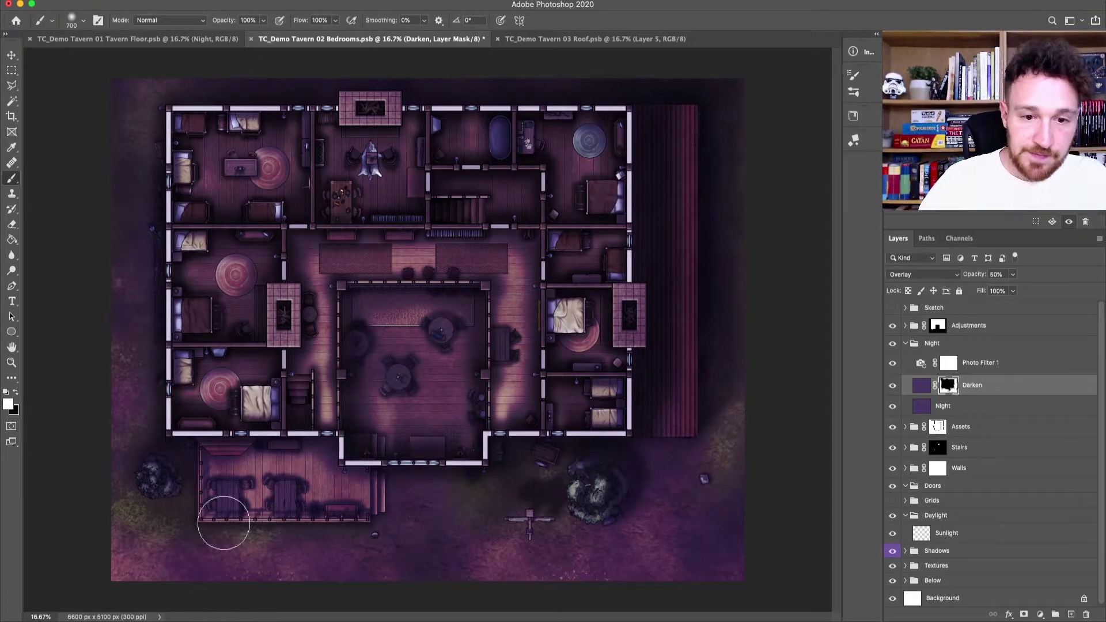
Step: Target the Lights group inside the Bedrooms document's Assets and duplicate the tavern floor's Lights group into TC_Demo Tavern 02 Bedrooms.psb
left_click(905, 343)
left_click(905, 362)
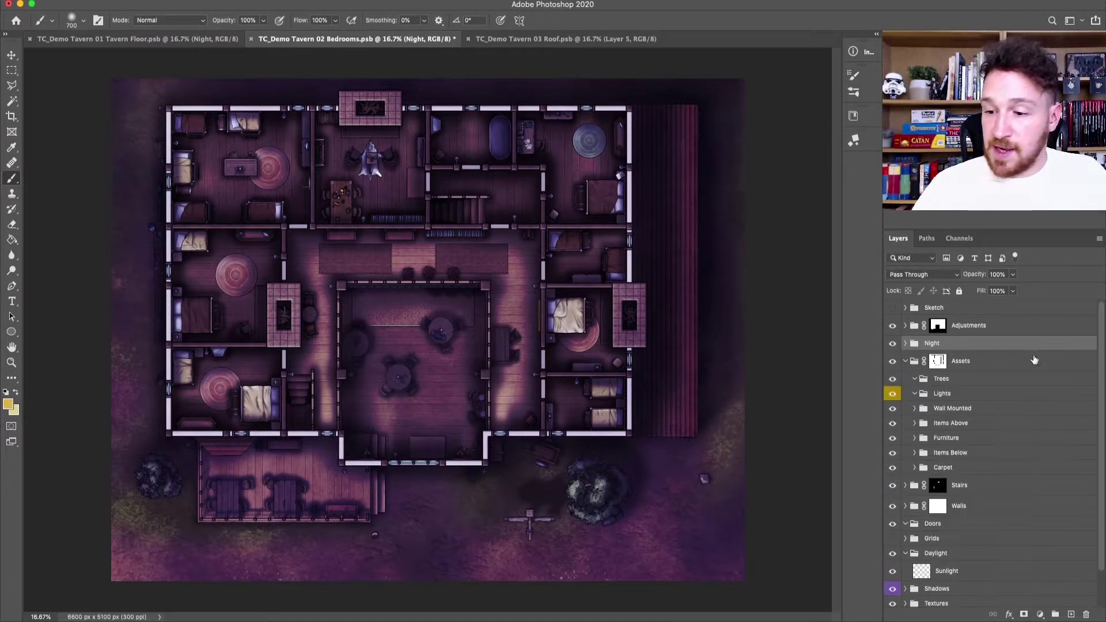
left_click(939, 394)
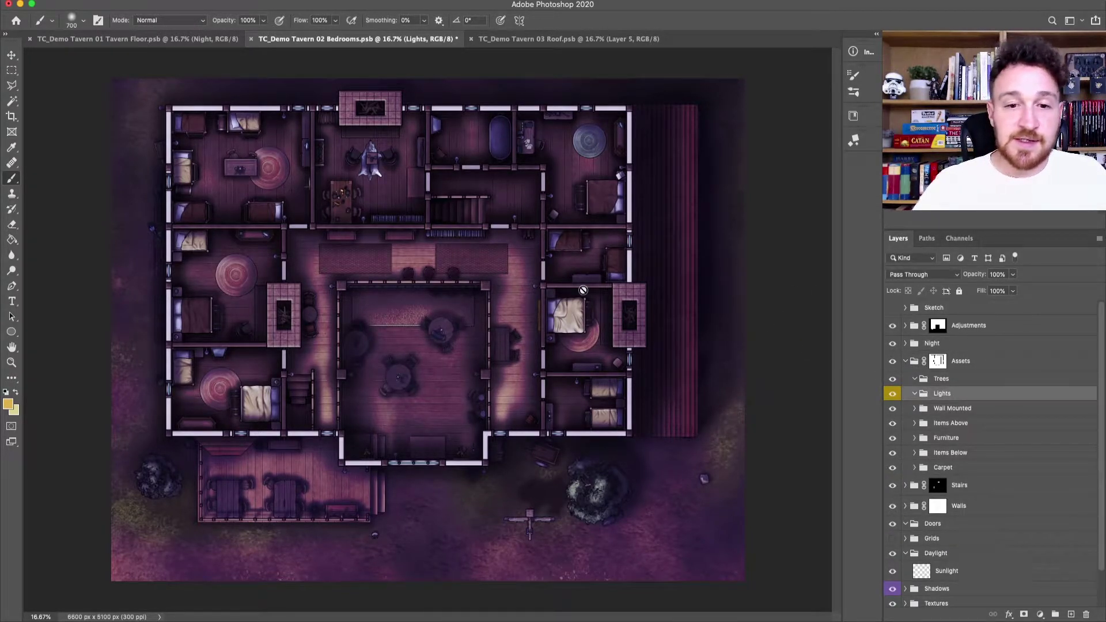
left_click(135, 39)
key("v")
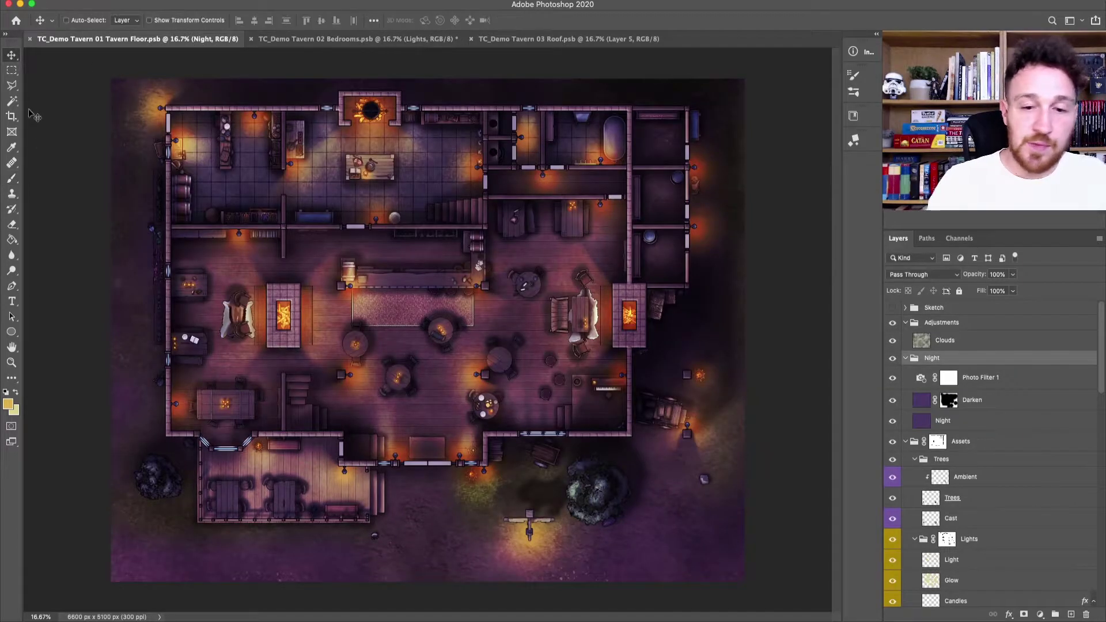
right_click(987, 540)
left_click(921, 196)
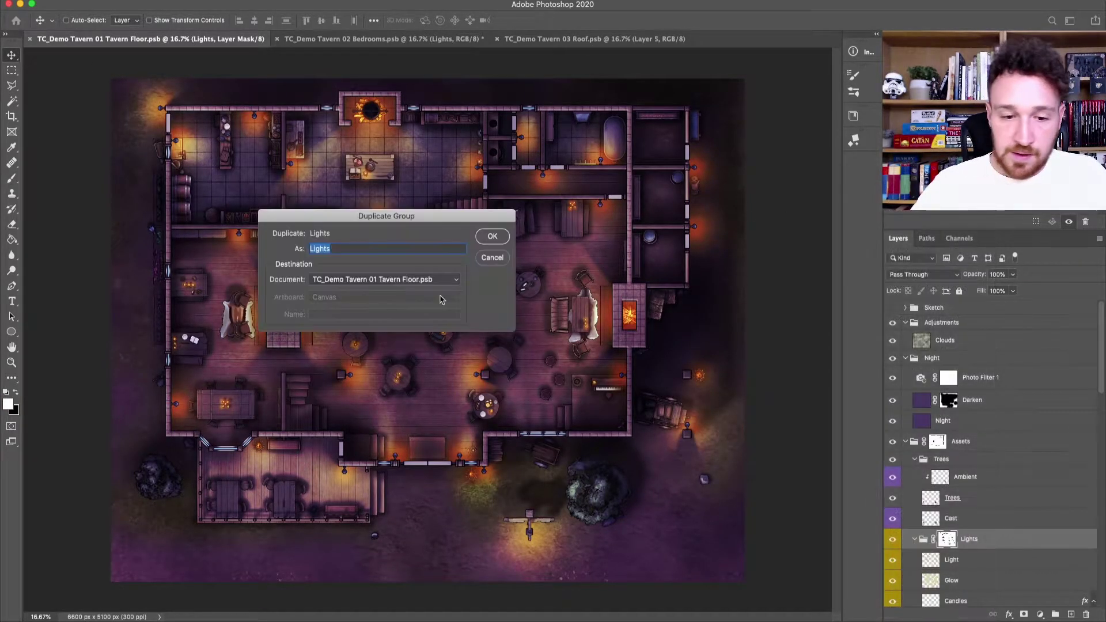
left_click(382, 279)
left_click(371, 287)
left_click(492, 237)
Step: In the Bedrooms document, nest the copied lights group inside the existing Lights group and rename it Below
left_click(371, 39)
left_click(913, 397)
left_click_drag(979, 397, 992, 425)
double_click(979, 412)
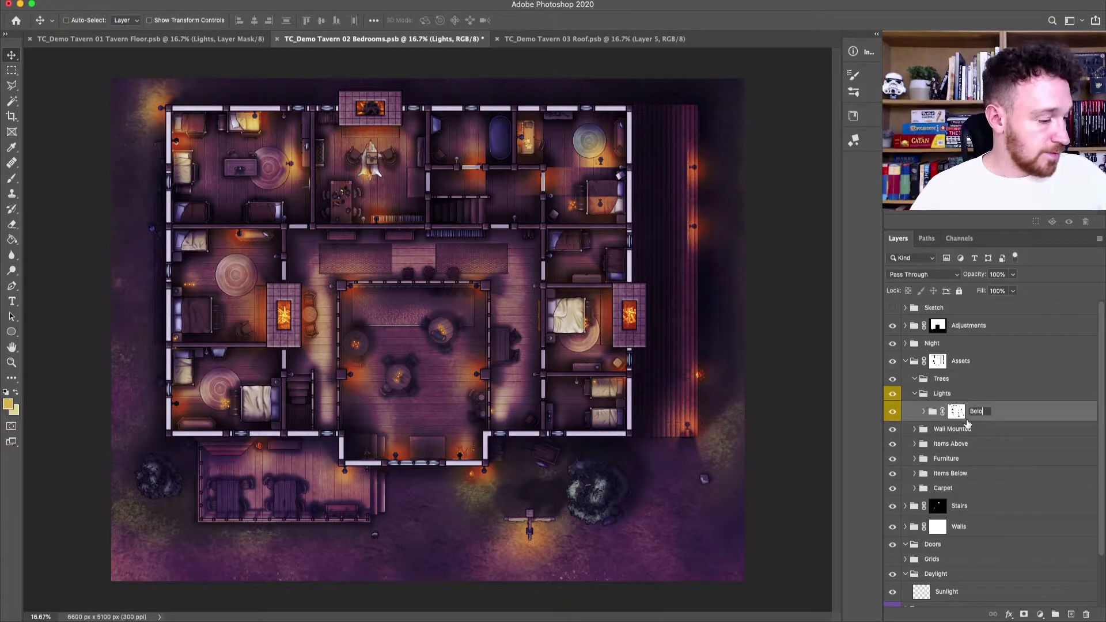
type("Below")
key("Return")
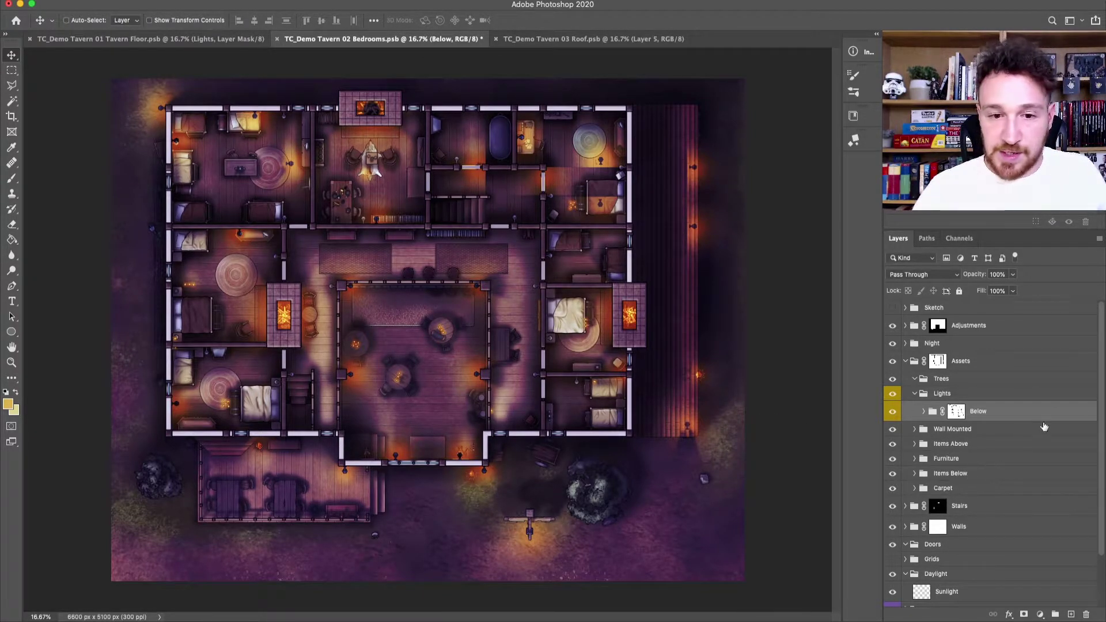
Step: Load the Grunge layer's mask as a selection and extend it over the perimeter walls and chimney stack
left_click_drag(1102, 390, 1100, 455)
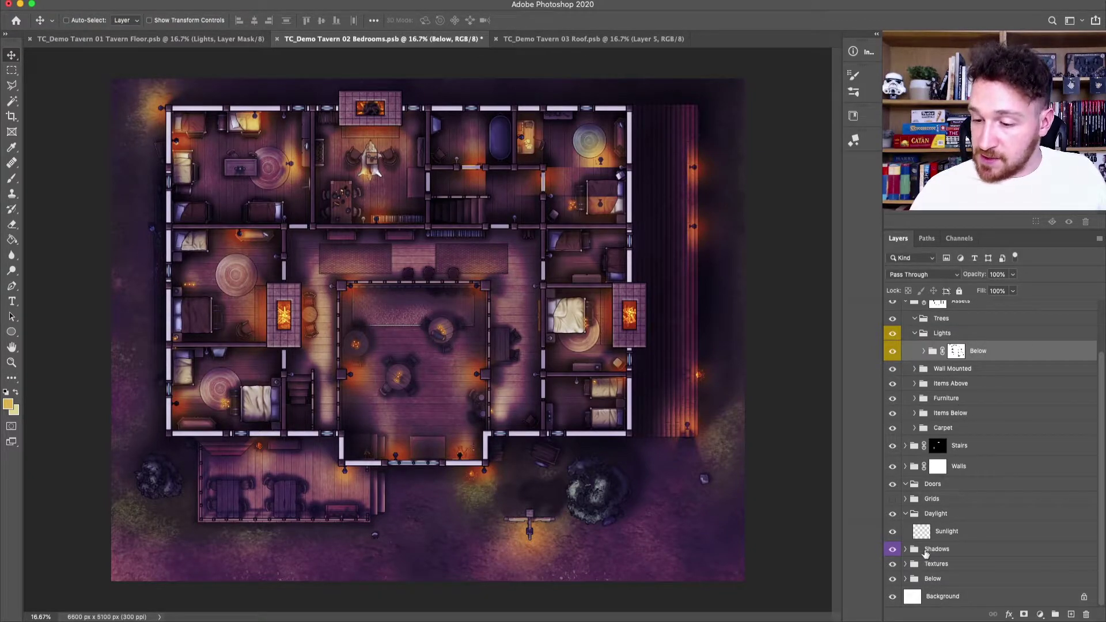
left_click(906, 563)
scroll(945, 495, "down", 5)
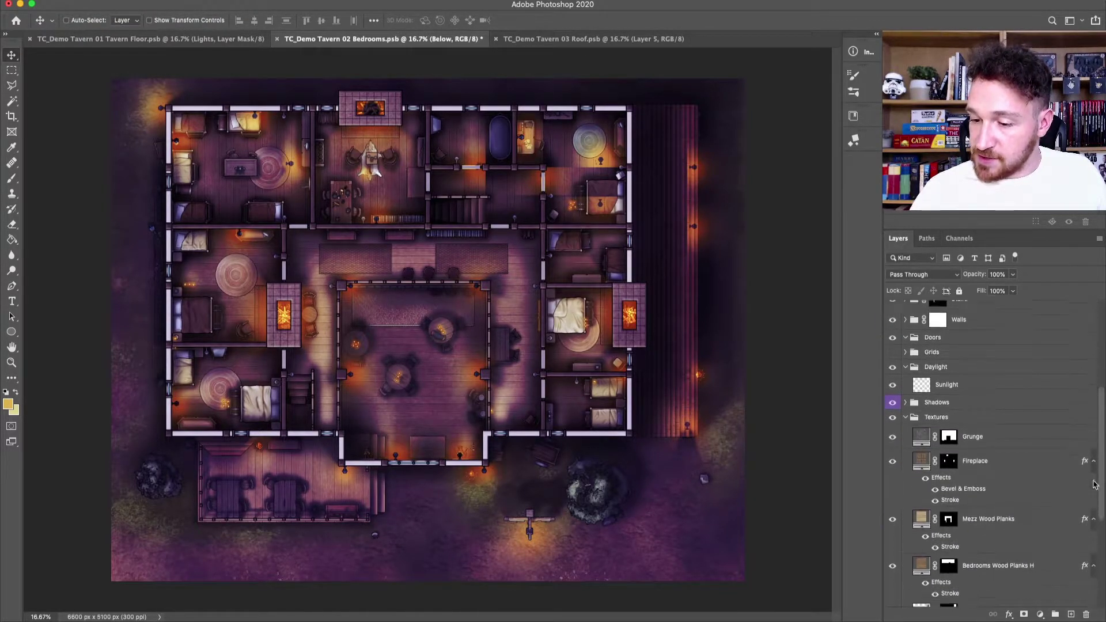
left_click(949, 438, "super")
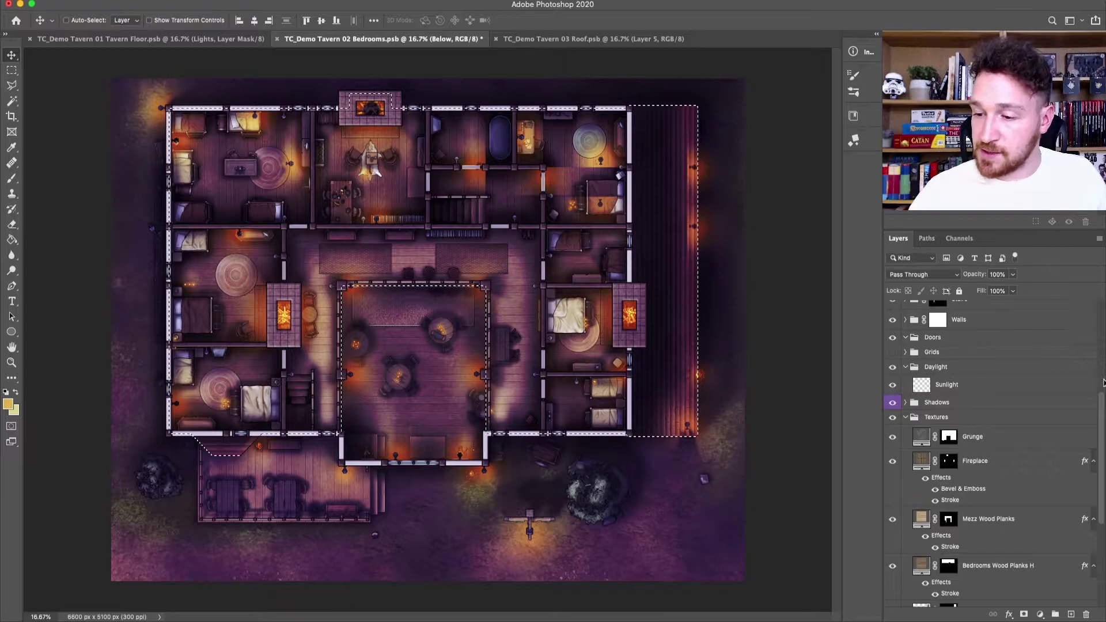
scroll(1005, 358, "up", 1)
scroll(1103, 398, "down", 1)
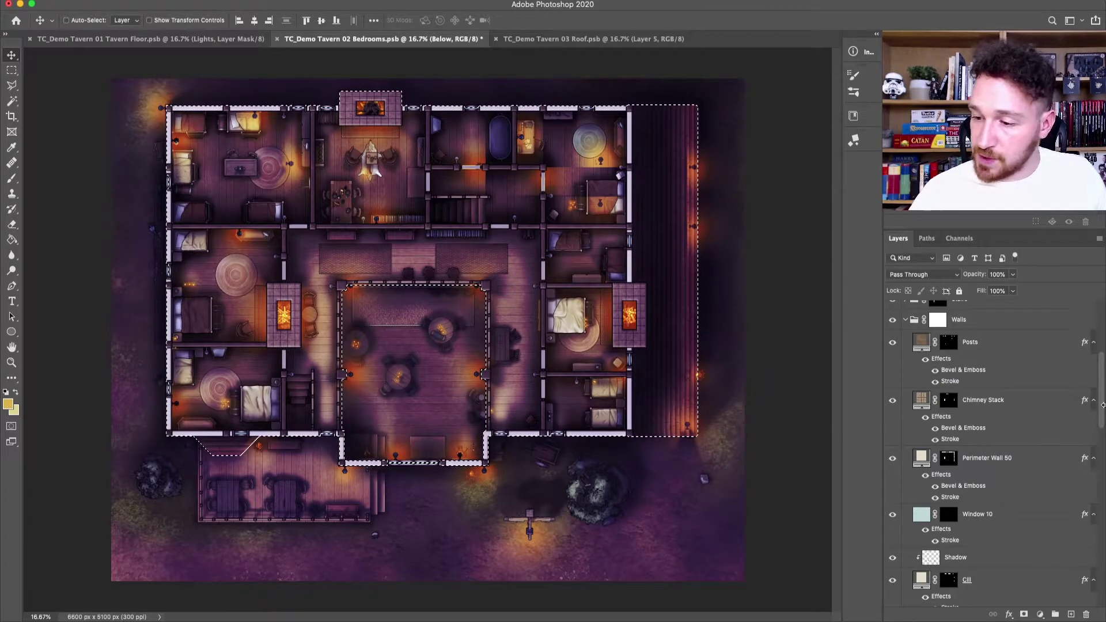
scroll(951, 478, "down", 5)
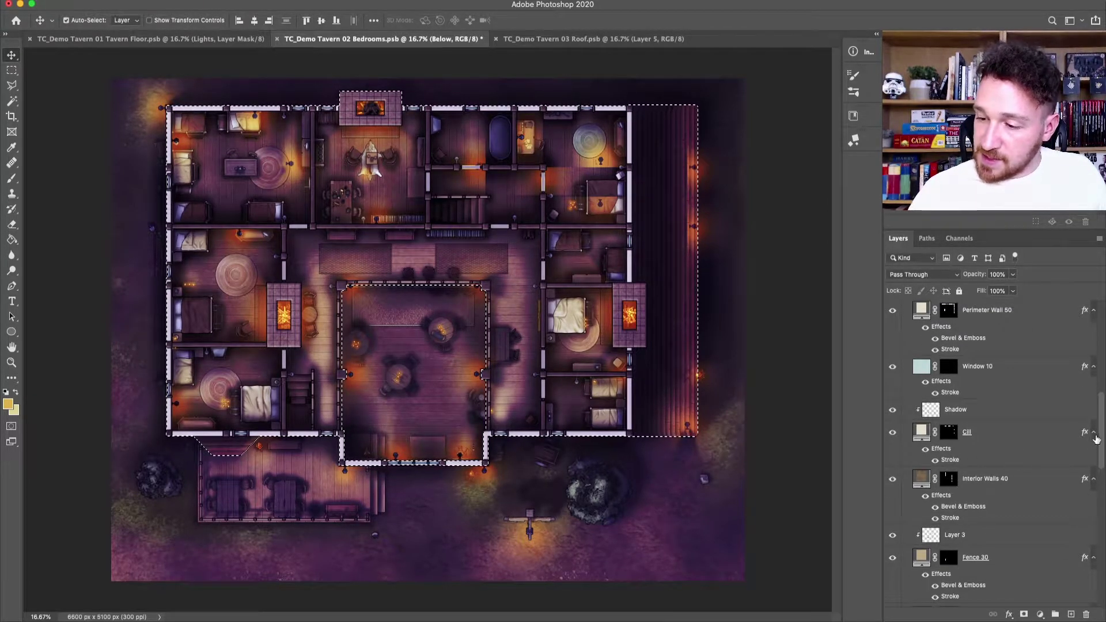
scroll(950, 483, "down", 5)
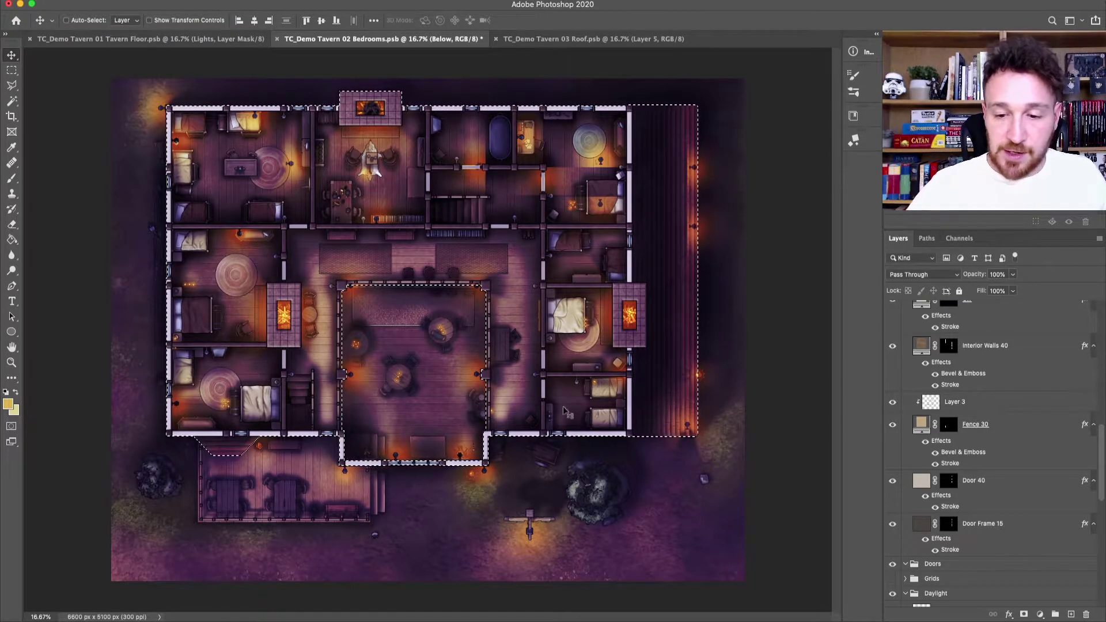
scroll(969, 434, "up", 10)
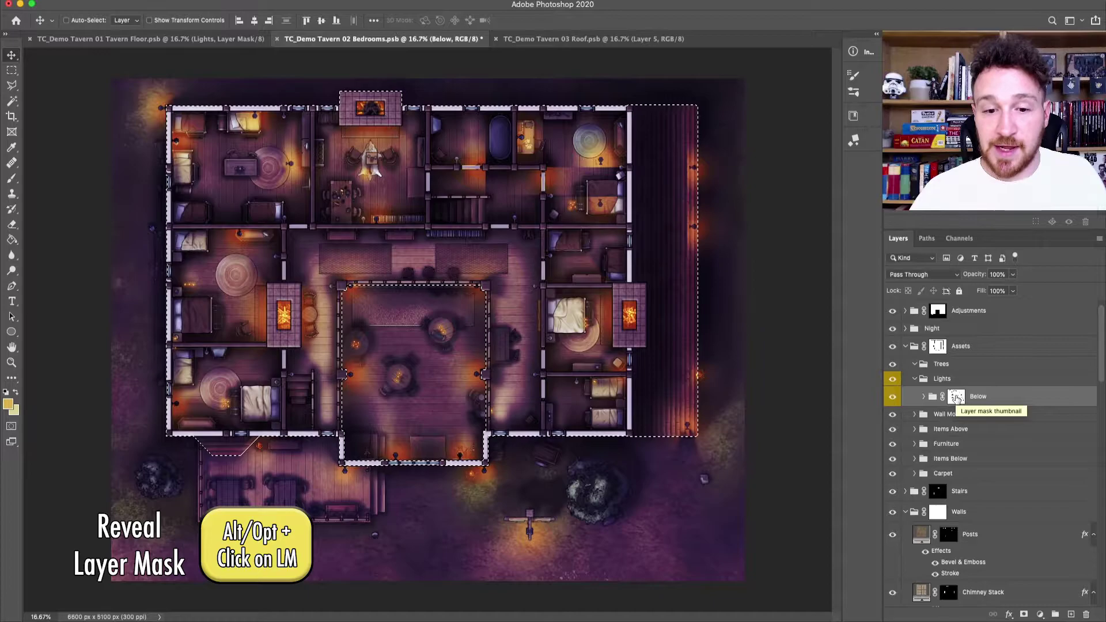
Step: Paint black on the Below group's layer mask across the selected upper-floor area with a square 1600 px brush, leaving the central opening white
left_click(956, 398, "alt")
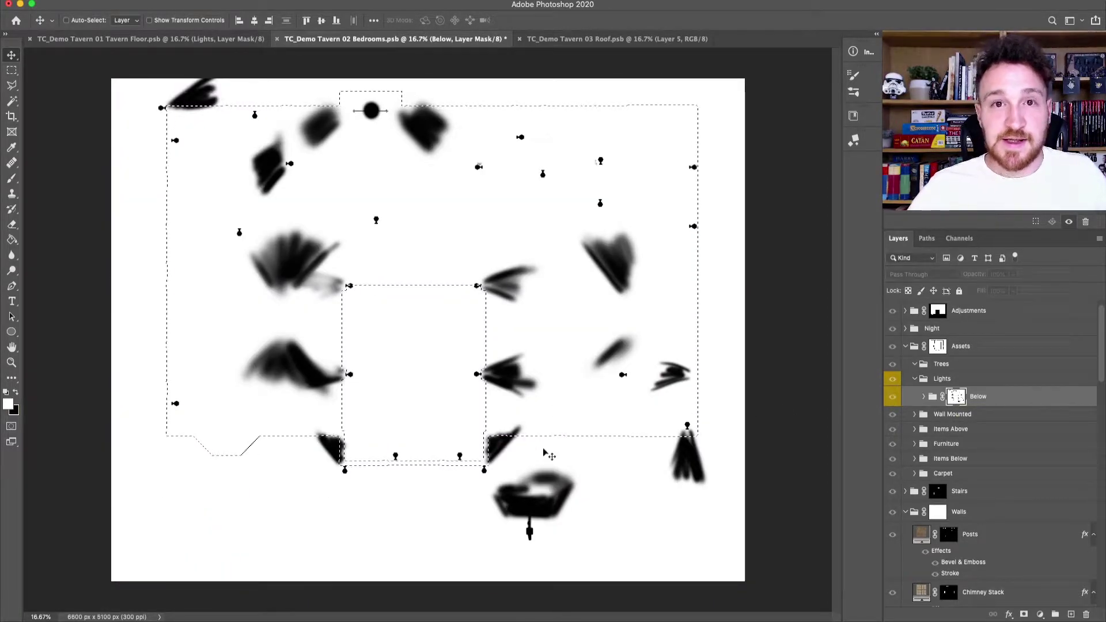
left_click(13, 182)
left_click(83, 22)
left_click(80, 150)
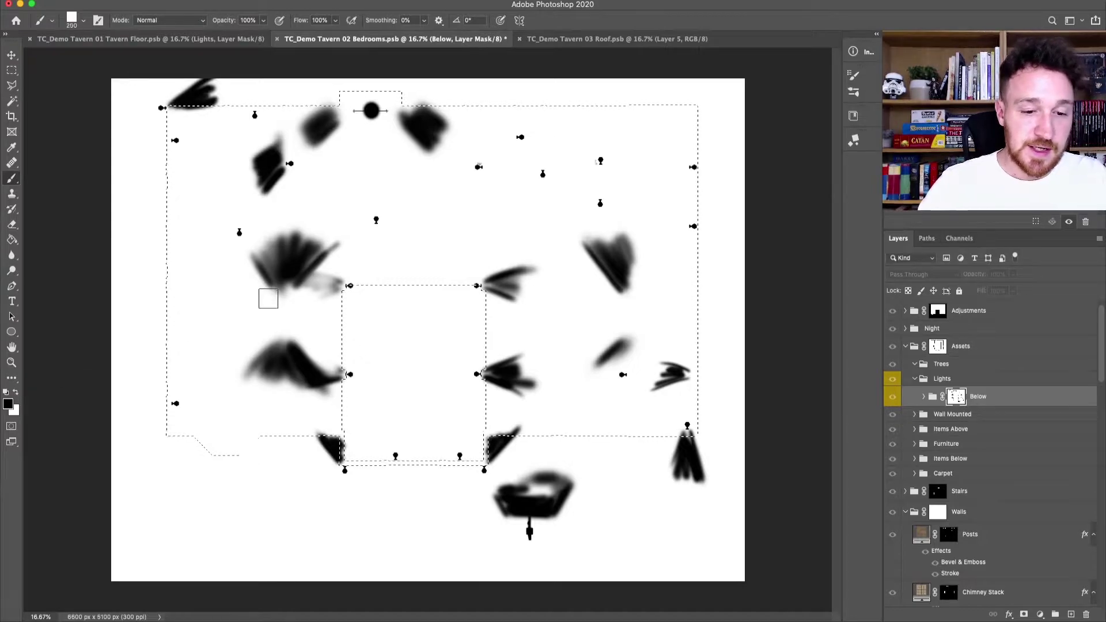
key("bracketright")
key("bracketright")
key("bracketright")
mouse_move(263, 296)
left_mouse_down()
mouse_move(173, 251)
mouse_move(362, 143)
left_mouse_up()
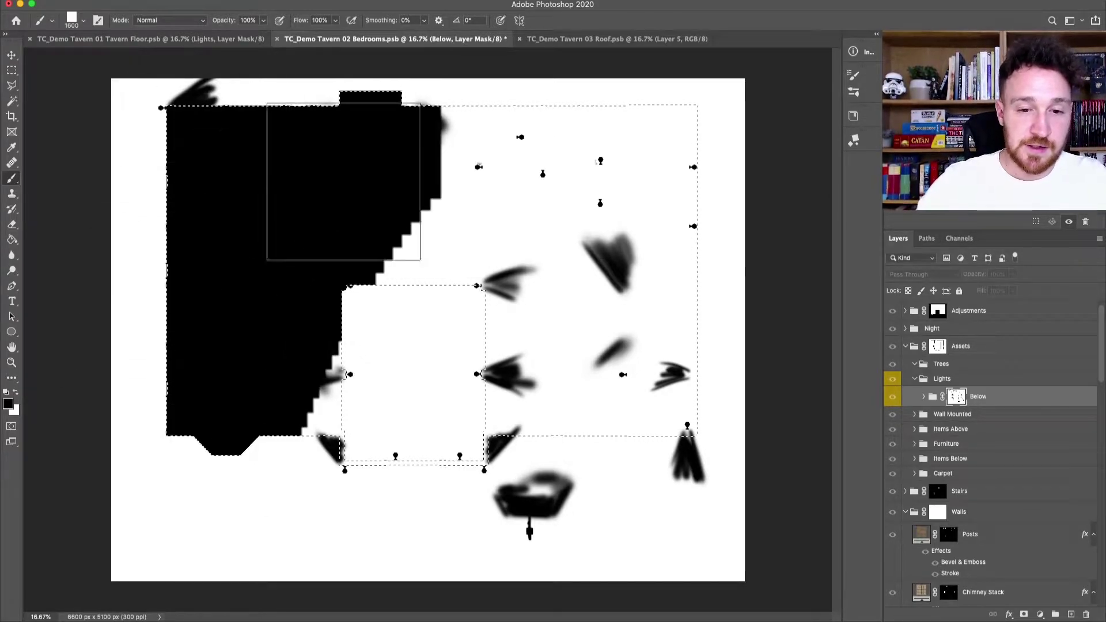
mouse_move(495, 167)
left_mouse_down()
mouse_move(528, 433)
mouse_move(669, 494)
mouse_move(654, 424)
mouse_move(760, 371)
left_mouse_up()
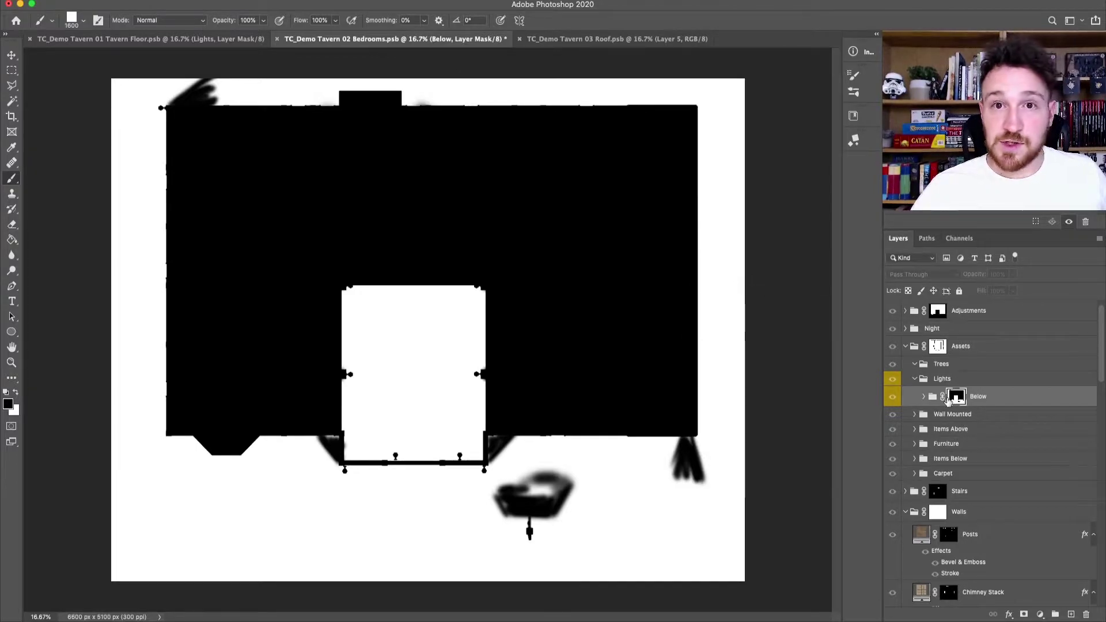
left_click(956, 399, "alt")
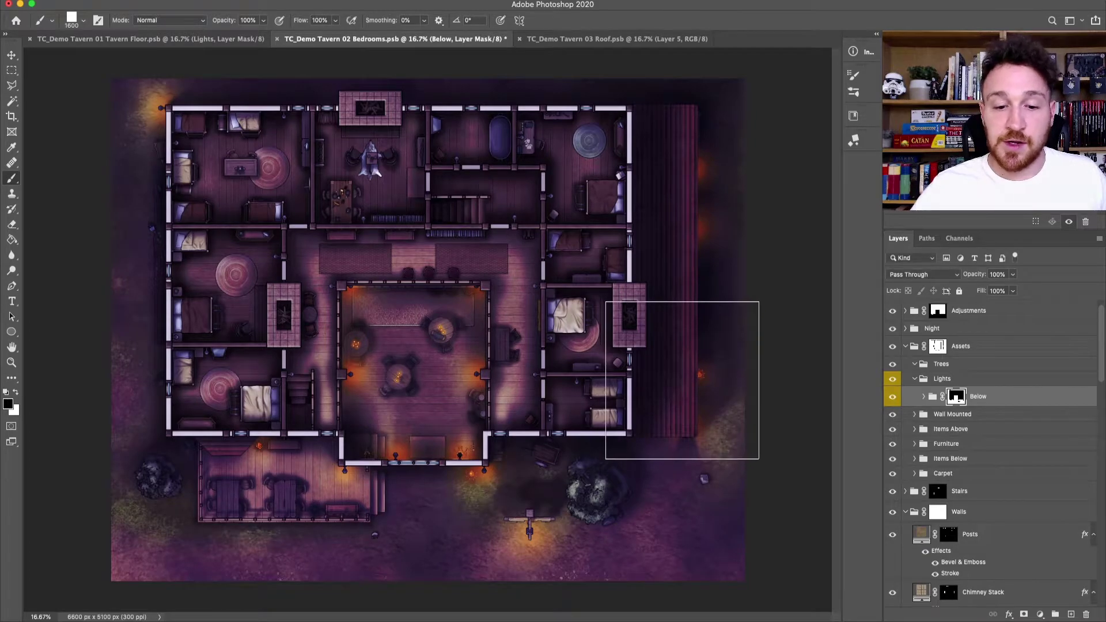
Step: Examine the remaining ground-floor lights around the central opening, front porch, bedrooms and side roof
left_click(12, 54)
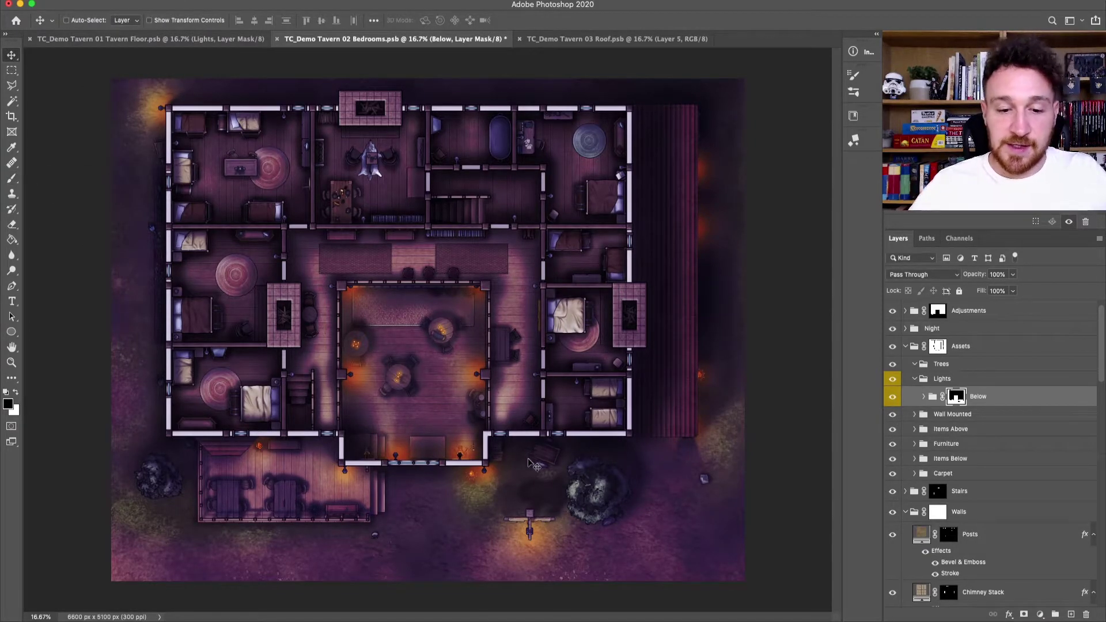
key("super+plus")
key("super+plus")
left_click_drag(495, 259, 616, 109)
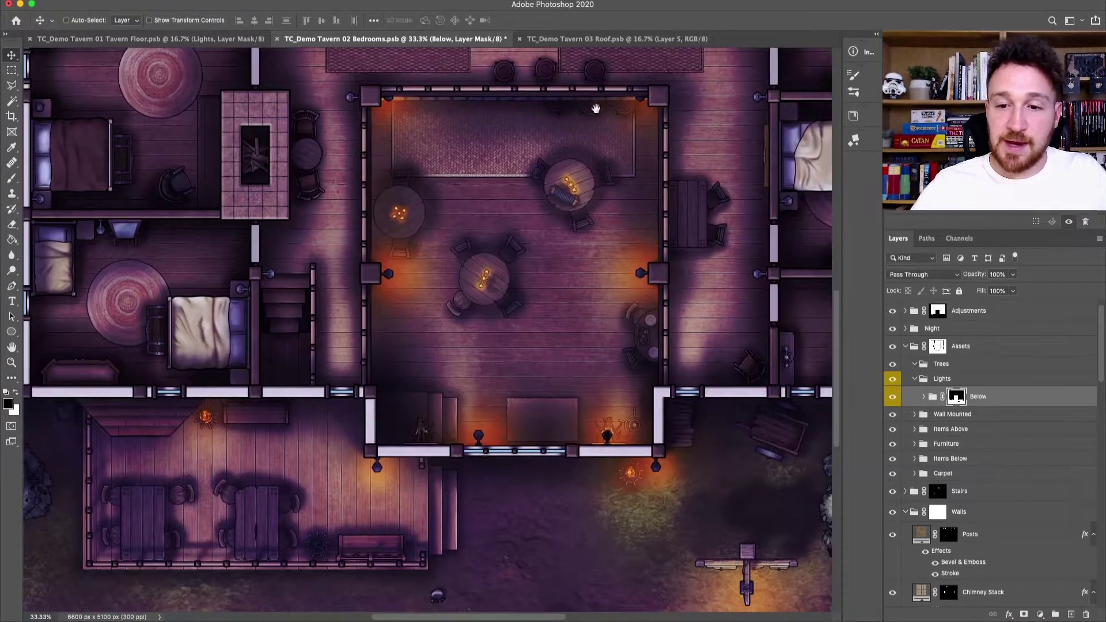
left_click_drag(611, 444, 760, 371)
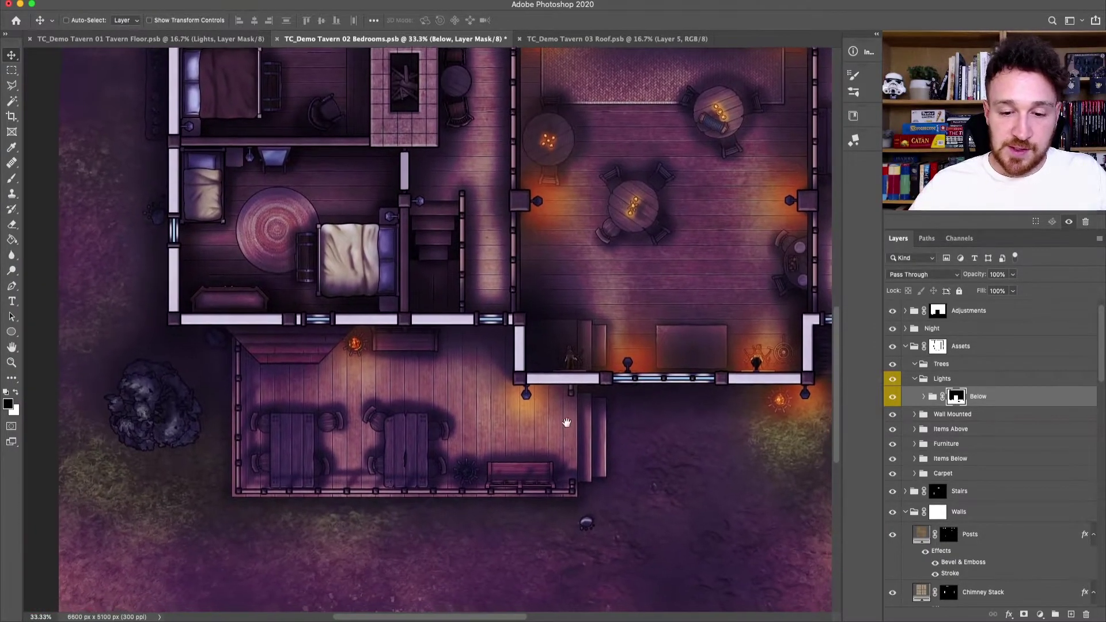
left_click_drag(718, 273, 606, 457)
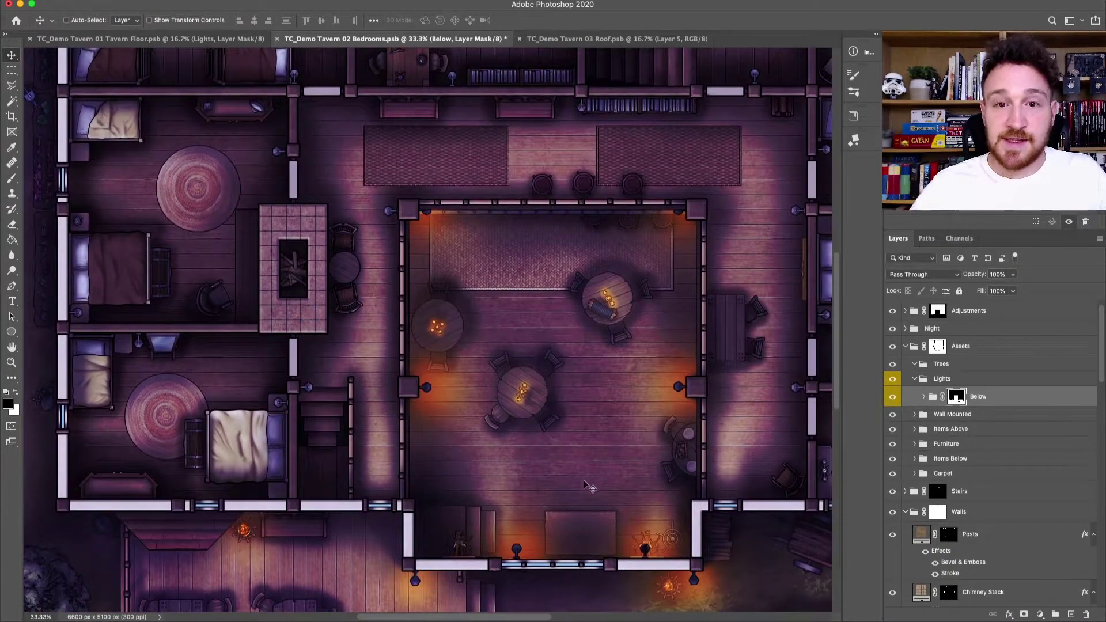
scroll(334, 244, "up", 5)
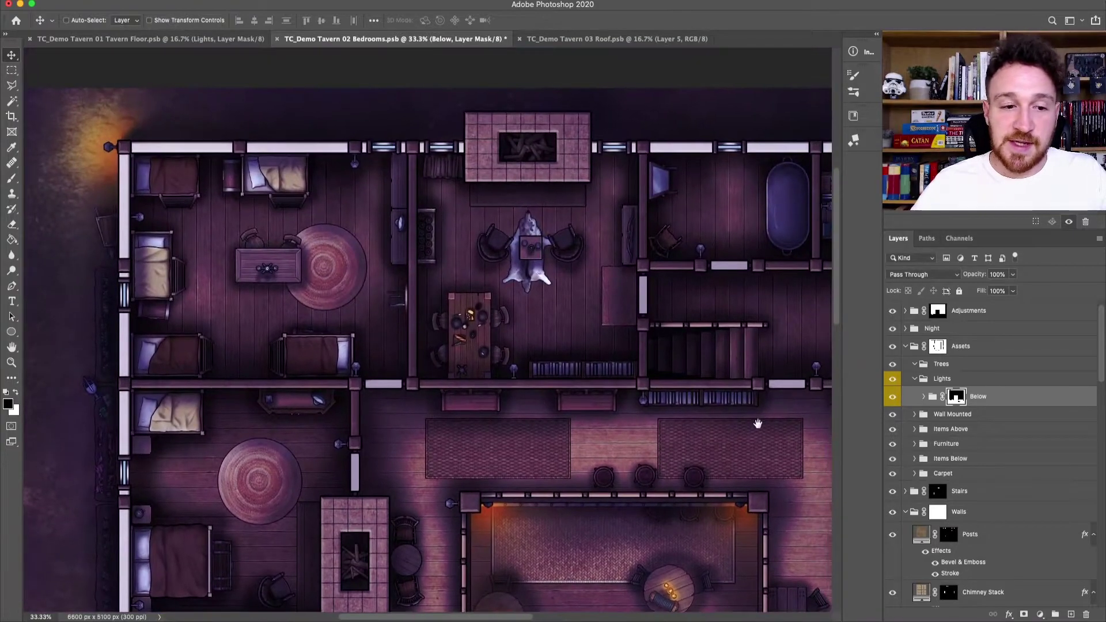
scroll(643, 258, "right", 10)
scroll(630, 484, "down", 5)
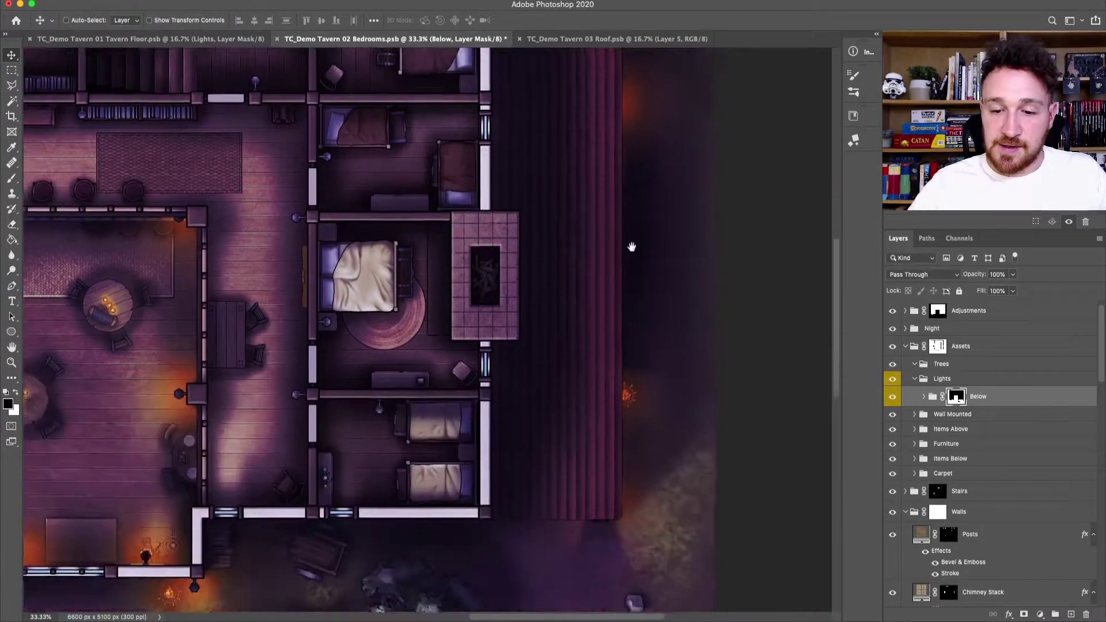
left_click_drag(282, 478, 533, 494)
scroll(532, 494, "left", 5)
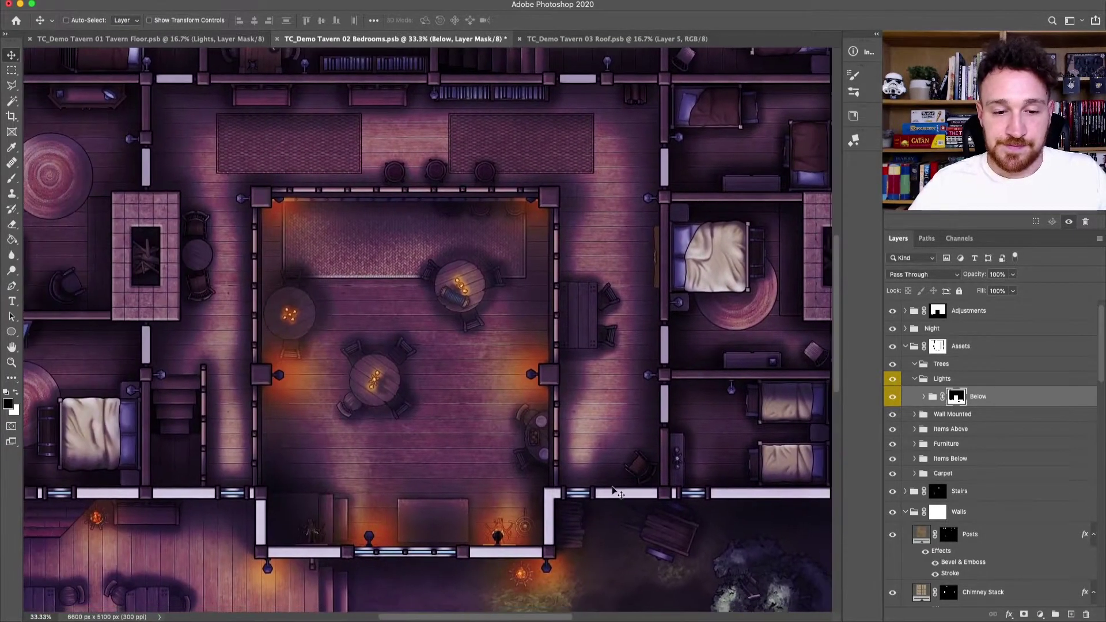
scroll(533, 494, "up", 2)
key("super+minus")
key("super+plus")
key("super+minus")
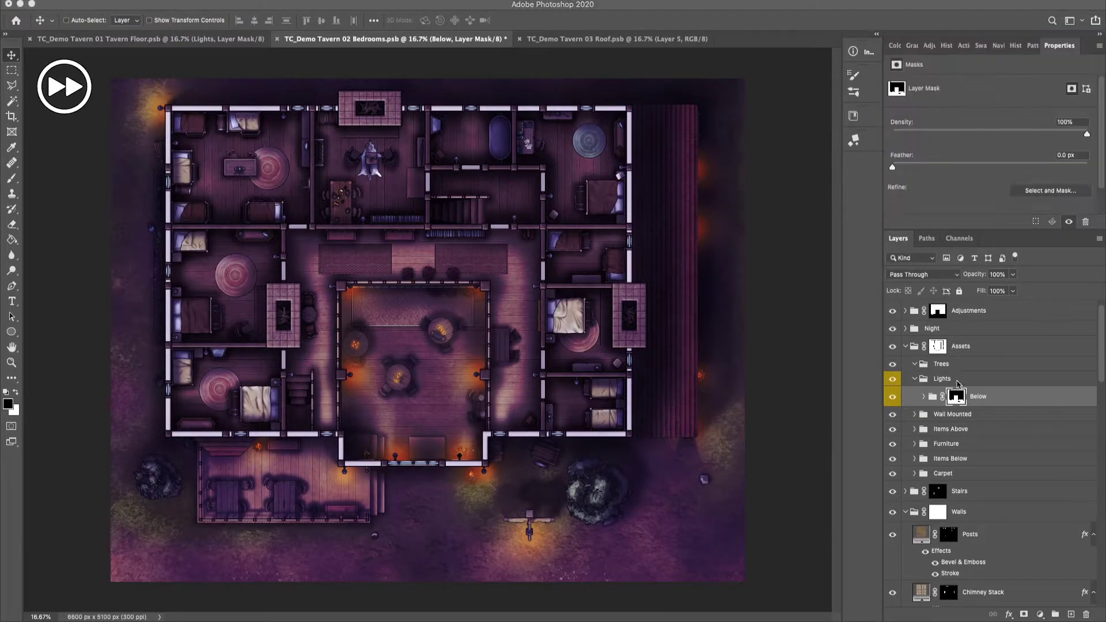
Step: Add four layers above Below in the Lights group and name them, bottom to top, Fire, Candles, Glow and Light
left_click(956, 381)
left_click(1070, 614)
double_click(1070, 615)
left_click(1071, 615)
double_click(955, 459)
type("Fire")
double_click(958, 439)
type("Candles")
double_click(959, 419)
type("Glow")
double_click(956, 398)
type("Light")
Step: Give the Candles layer a black 3 px outside stroke at 100% opacity
left_click(979, 459)
left_click(923, 275)
left_click(935, 412)
left_click(1026, 510)
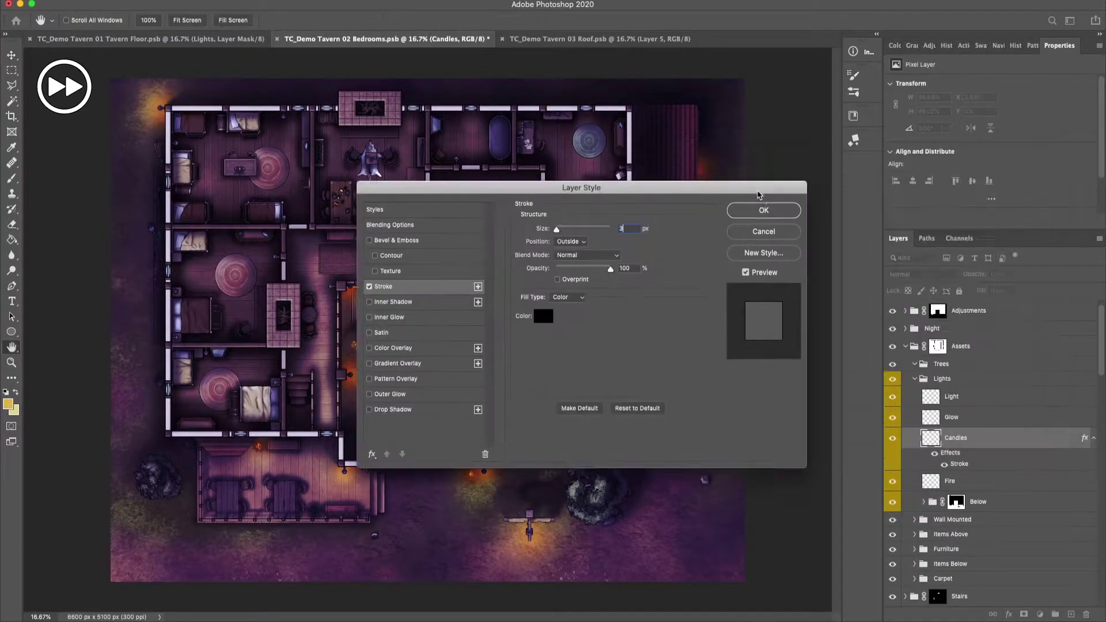
left_click(839, 217)
Step: Set the Fire layer's blend mode to Vivid Light and set up a textured flame brush at 40 px
left_click(950, 480)
left_click(921, 274)
left_click(915, 426)
key("b")
left_click(83, 20)
left_click(302, 239)
key("Return")
left_click(854, 75)
left_click(668, 167)
left_click(821, 71)
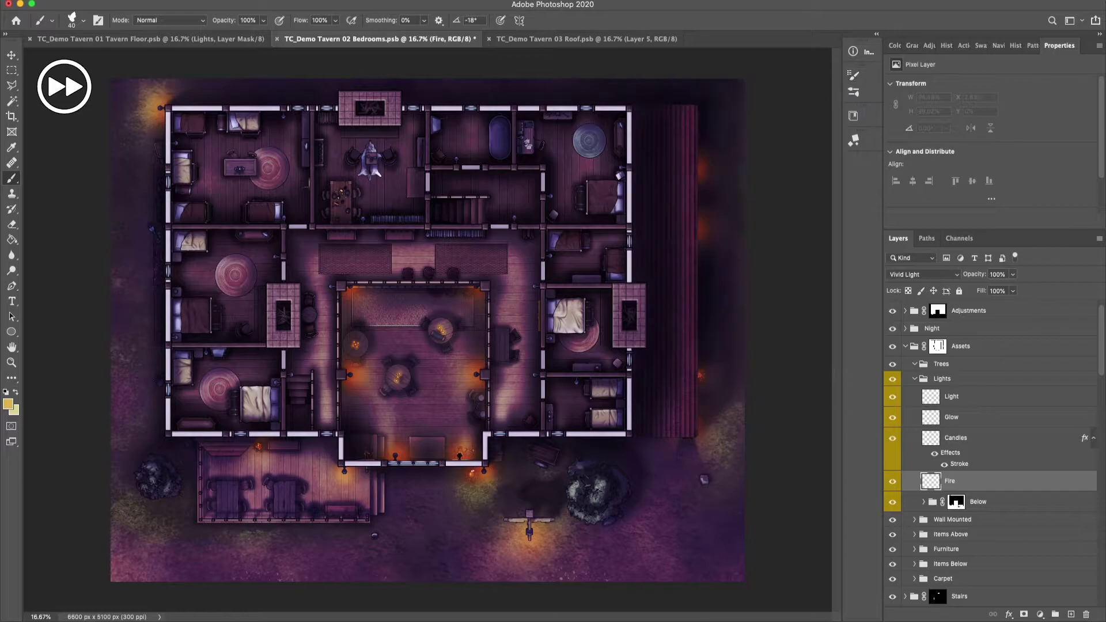
Step: Paint flames on the Fire layer inside the east and west bedroom fireplaces
scroll(622, 319, "up", 5)
left_click_drag(665, 277, 679, 333)
left_click_drag(689, 293, 668, 340)
key("super+minus")
key("super+minus")
scroll(346, 372, "left", 10)
key("super+plus")
key("super+plus")
left_click_drag(403, 282, 435, 340)
Step: Paint flames on the Fire layer inside the north fireplace of the dining room
key("super+minus")
key("super+minus")
scroll(426, 322, "up", 7)
key("super+plus")
key("super+plus")
mouse_move(363, 259)
left_mouse_down()
mouse_move(422, 254)
mouse_move(445, 286)
left_mouse_up()
Step: On the Candles layer, dab small flames with a 15 px brush on the west bedroom's bedside table and the northwest bedroom's table
key("super+minus")
key("super+minus")
key("super+minus")
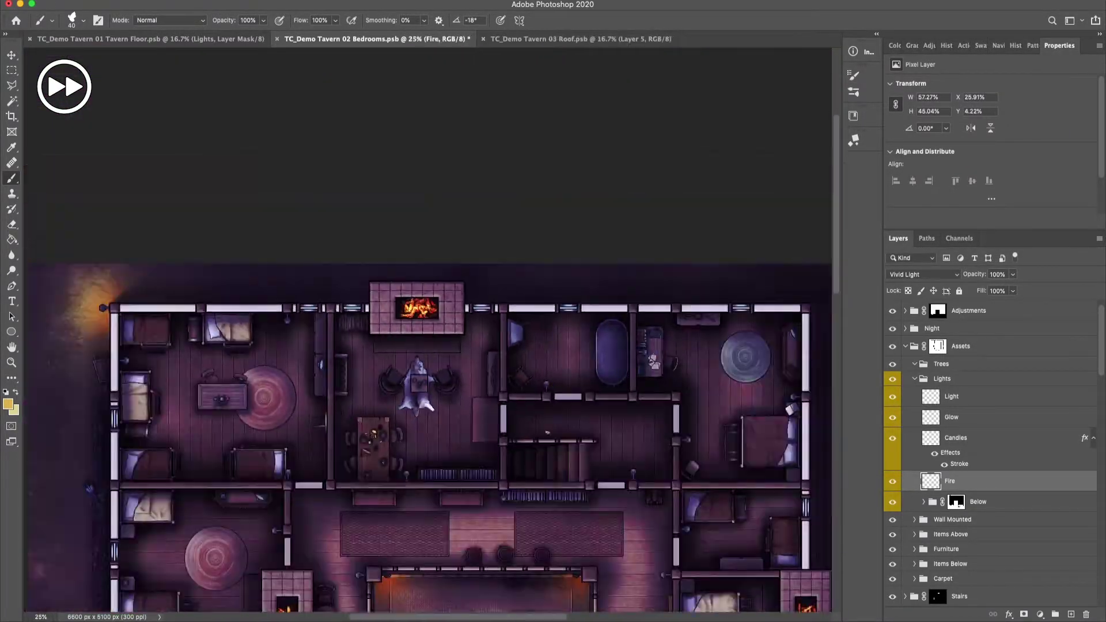
key("super+plus")
key("super+plus")
left_click(955, 437)
scroll(373, 476, "left", 7)
key("[")
key("[")
key("[")
key("[")
key("[")
left_click_drag(334, 353, 339, 360)
scroll(484, 305, "up", 6)
left_click_drag(455, 311, 459, 317)
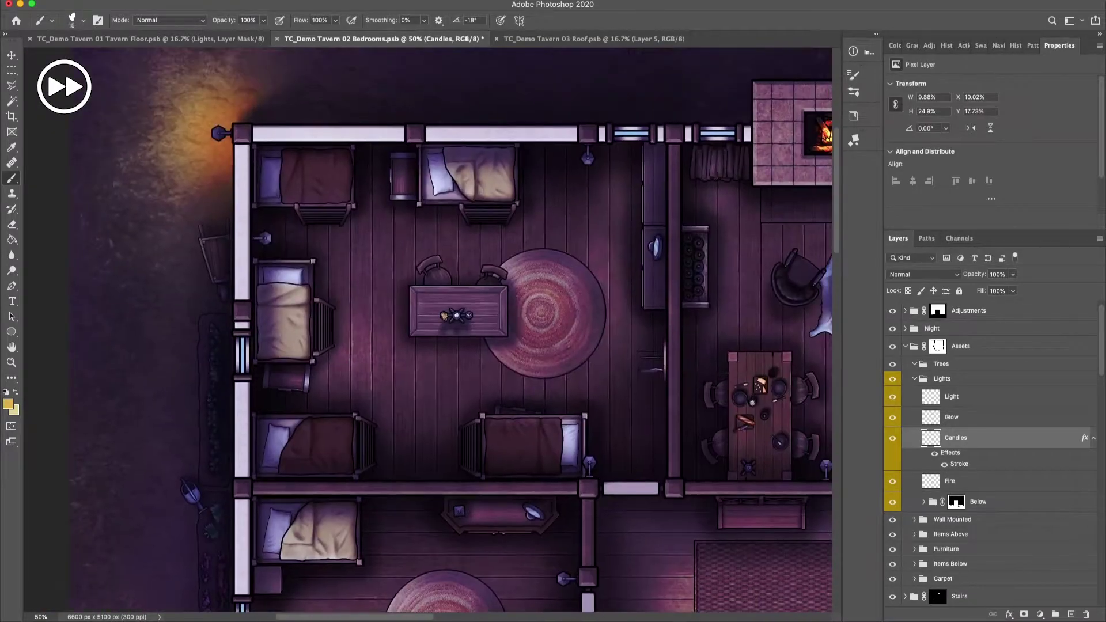
Step: Continue dabbing candle flames on the dining table and the furniture of the eastern bedrooms
scroll(457, 314, "right", 6)
left_click_drag(426, 446, 417, 433)
scroll(634, 418, "right", 7)
scroll(634, 417, "right", 8)
scroll(634, 417, "down", 7)
scroll(633, 417, "down", 1)
scroll(633, 417, "right", 10)
scroll(633, 418, "up", 4)
Step: Select the southwest bedroom along the grid and paint its lamp light on the Glow and Light layers with a soft 400 px brush
key("super+minus")
left_click(951, 417)
left_click(44, 21)
left_click(86, 150)
key("super+apostrophe")
left_click_drag(156, 281, 385, 454)
key("super+apostrophe")
key("b")
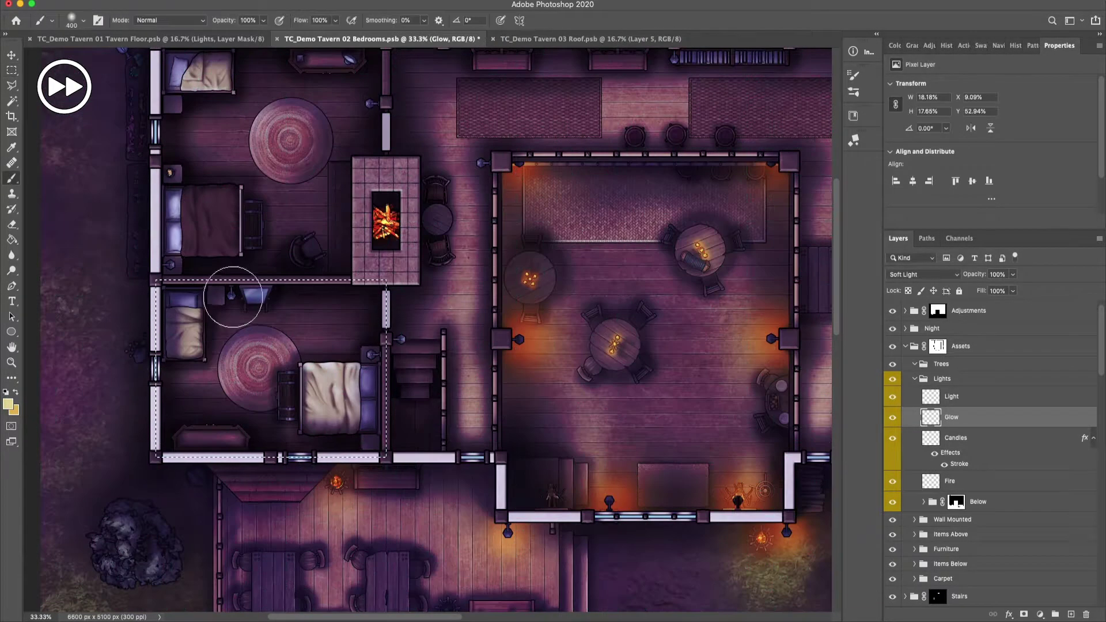
left_click_drag(234, 291, 236, 300)
key("alt+bracketright")
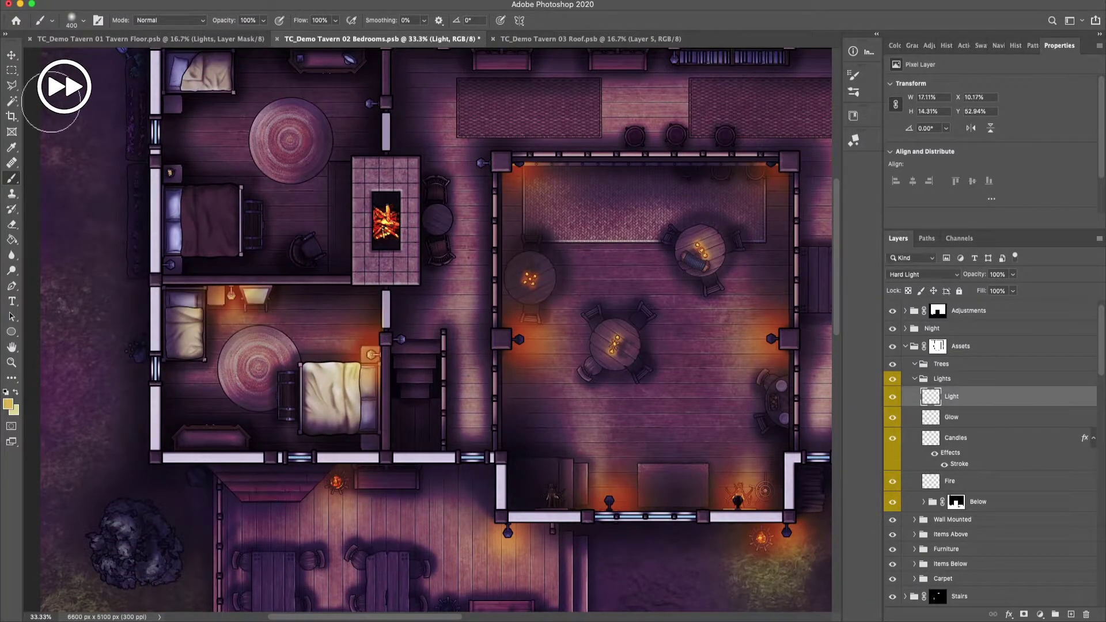
Step: Select the west fireplace bedroom, dining room, northeast bedroom and east fireplace bedroom with grid-aligned rectangular marquees
key("super+apostrophe")
scroll(403, 311, "up", 7)
key("m")
left_click_drag(191, 251, 451, 485)
scroll(526, 319, "down", 5)
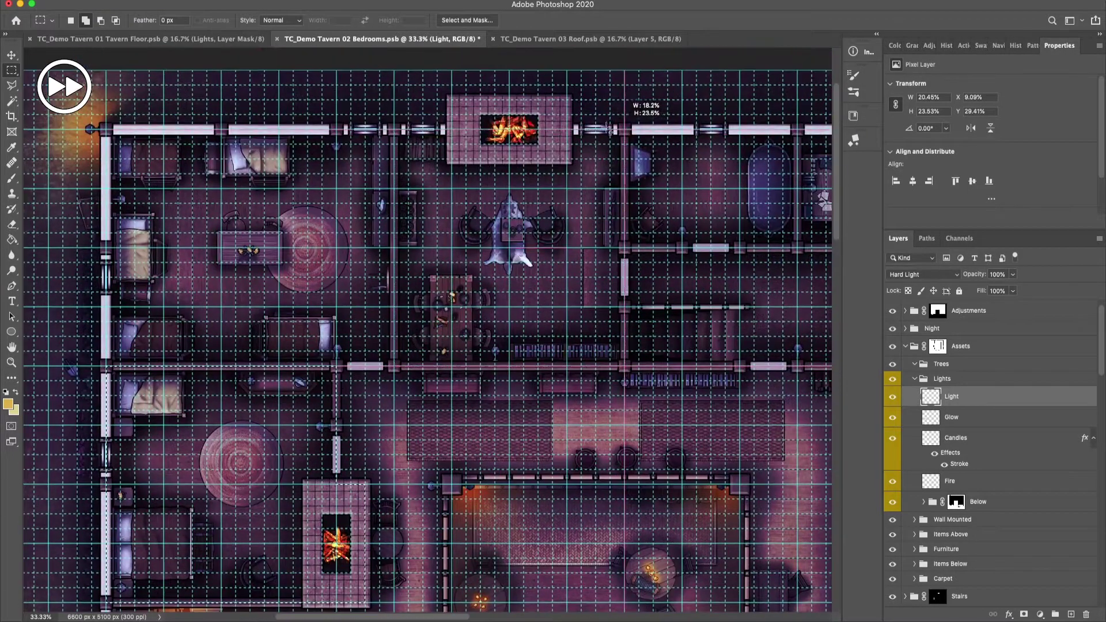
scroll(447, 341, "right", 5)
scroll(564, 243, "left", 5)
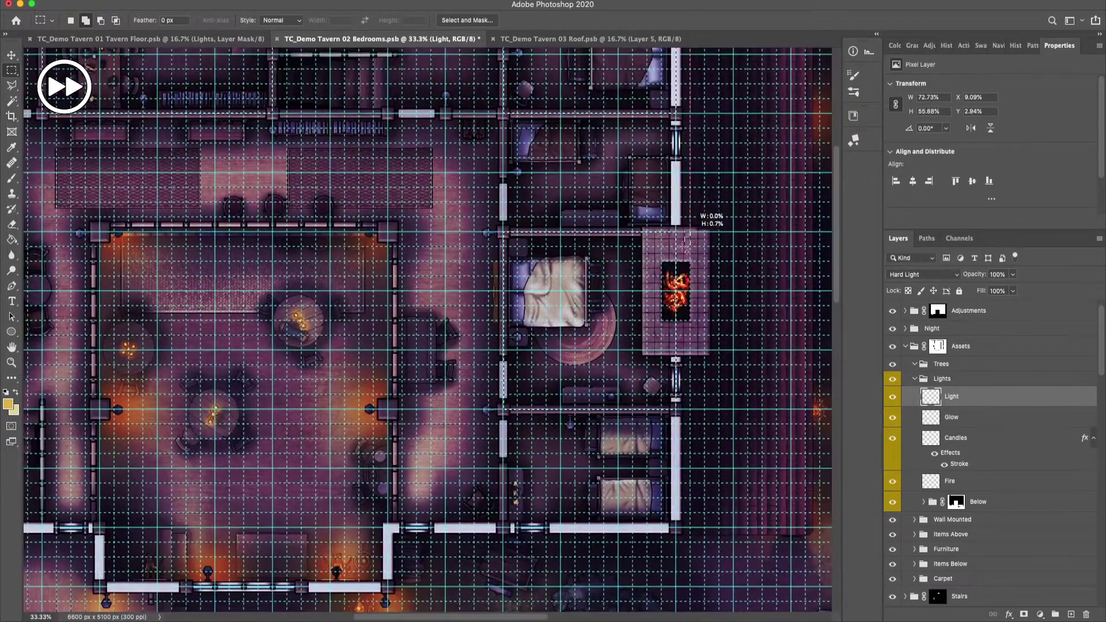
key("super+apostrophe")
Step: On the Glow layer, paint soft pale-yellow glow in the four selected rooms with a 700 to 800 px brush
key("alt+bracketleft")
key("b")
scroll(567, 276, "left", 10)
scroll(570, 294, "up", 2)
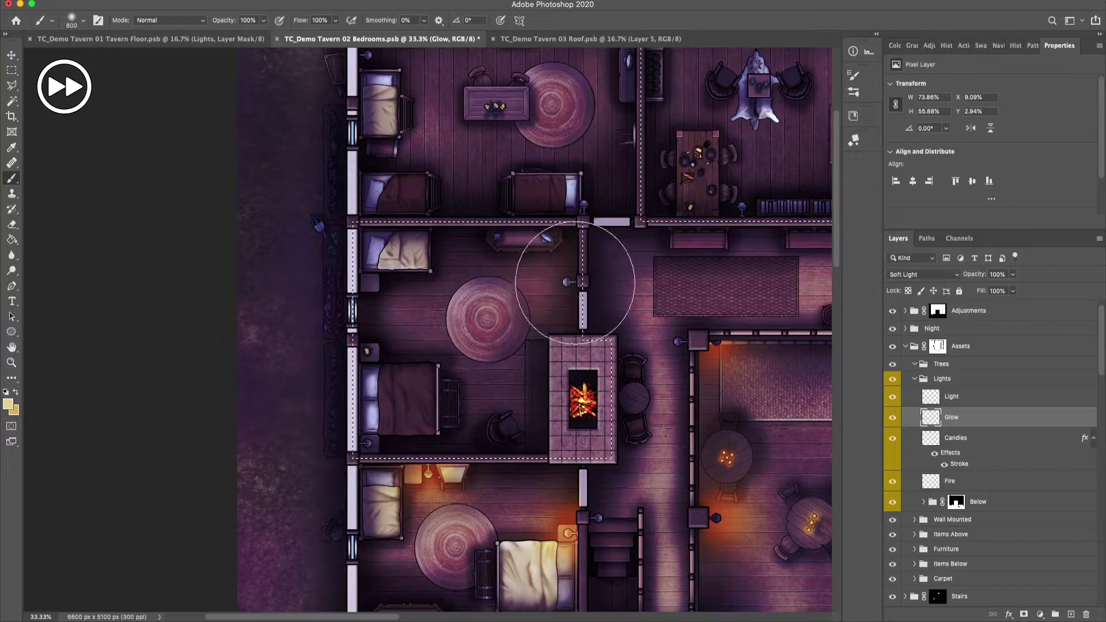
key("bracketright")
scroll(592, 395, "up", 4)
scroll(533, 419, "right", 2)
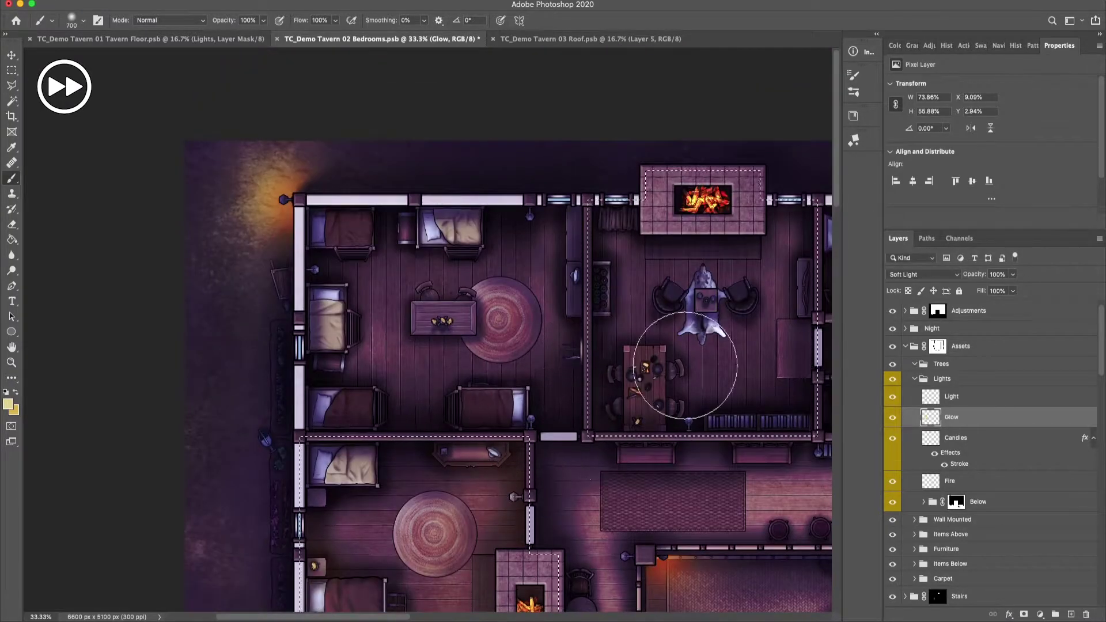
scroll(506, 326, "right", 5)
scroll(507, 190, "right", 5)
scroll(725, 366, "right", 4)
key("bracketleft")
scroll(524, 185, "down", 6)
left_click(533, 379)
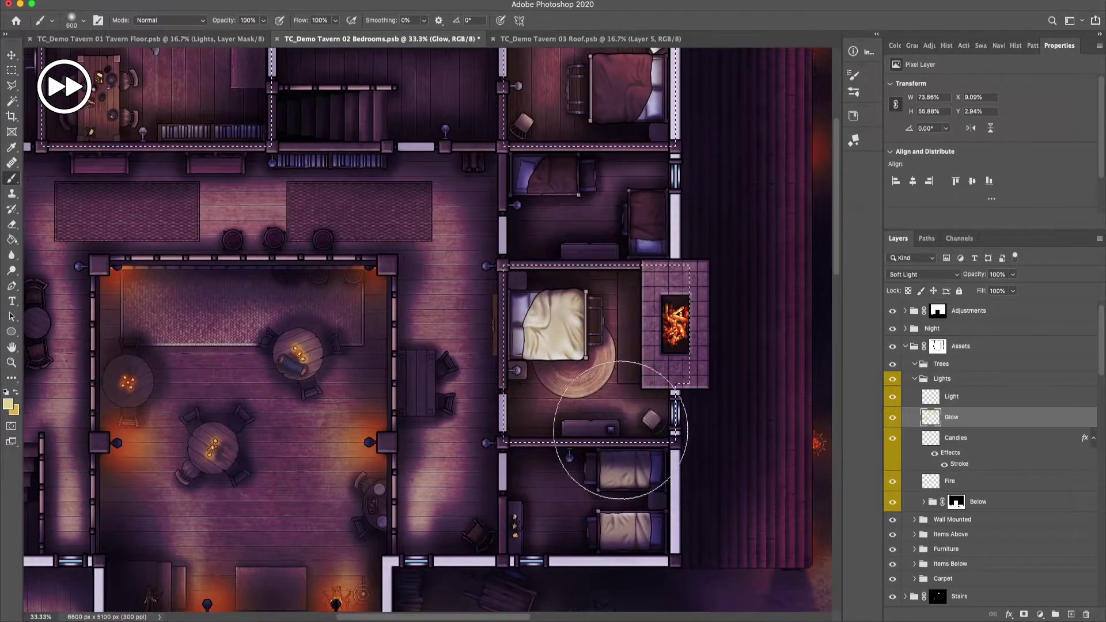
Step: On the Light layer, paint orange light in the east fireplace bedroom and around the northeast bedroom's desk and bedside lamp
left_click(951, 396)
key("bracketright")
scroll(660, 332, "up", 5)
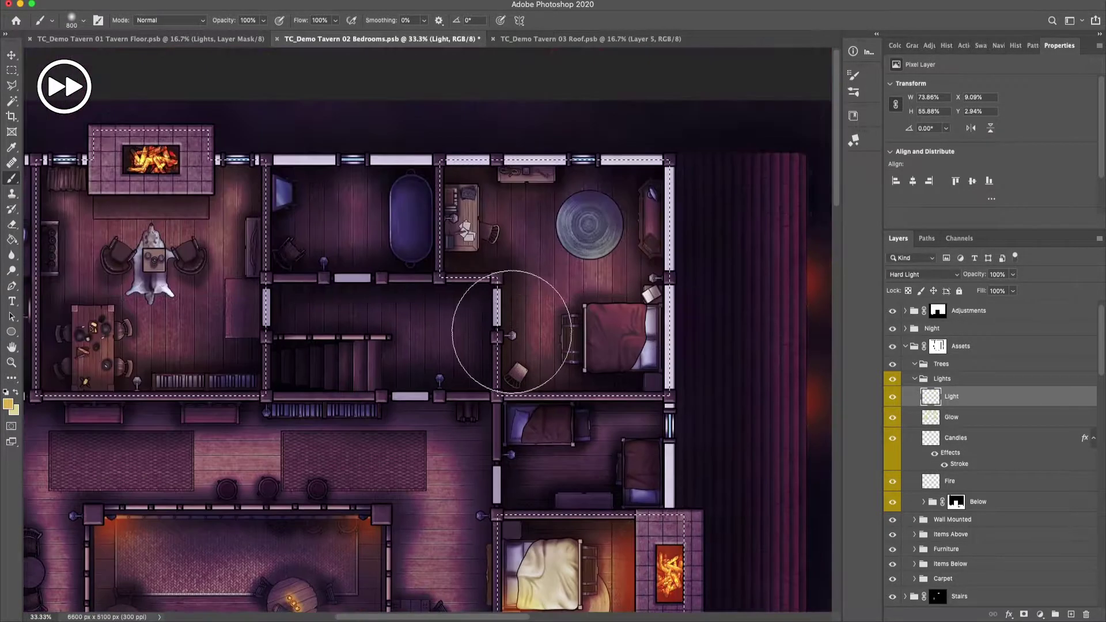
left_click(456, 225)
left_click(653, 274)
Step: Paint orange light around the dining room's fireplace, wall lamp and table candles on the Light layer
scroll(518, 288, "left", 5)
left_click(450, 409)
key("bracketright")
key("bracketright")
key("bracketright")
key("bracketright")
left_click(438, 236)
Step: Paint orange light around the west bedroom's fireplace, bedside tables, dresser and wall lamp with a smaller soft brush
scroll(530, 369, "left", 5)
scroll(530, 368, "down", 8)
scroll(530, 369, "left", 3)
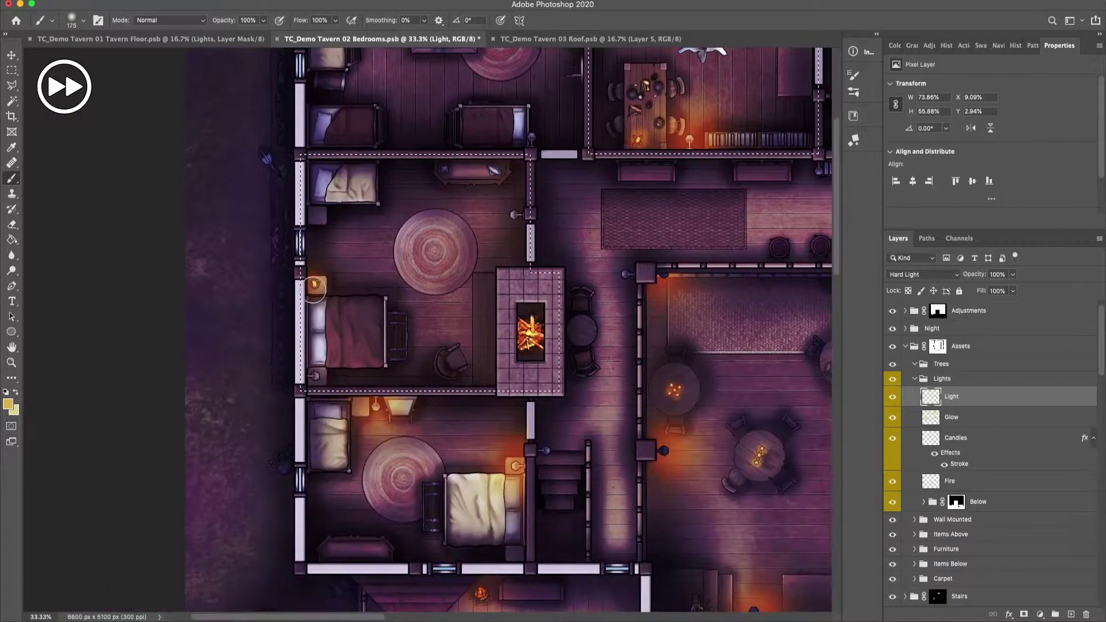
scroll(513, 94, "down", 3)
scroll(469, 136, "up", 3)
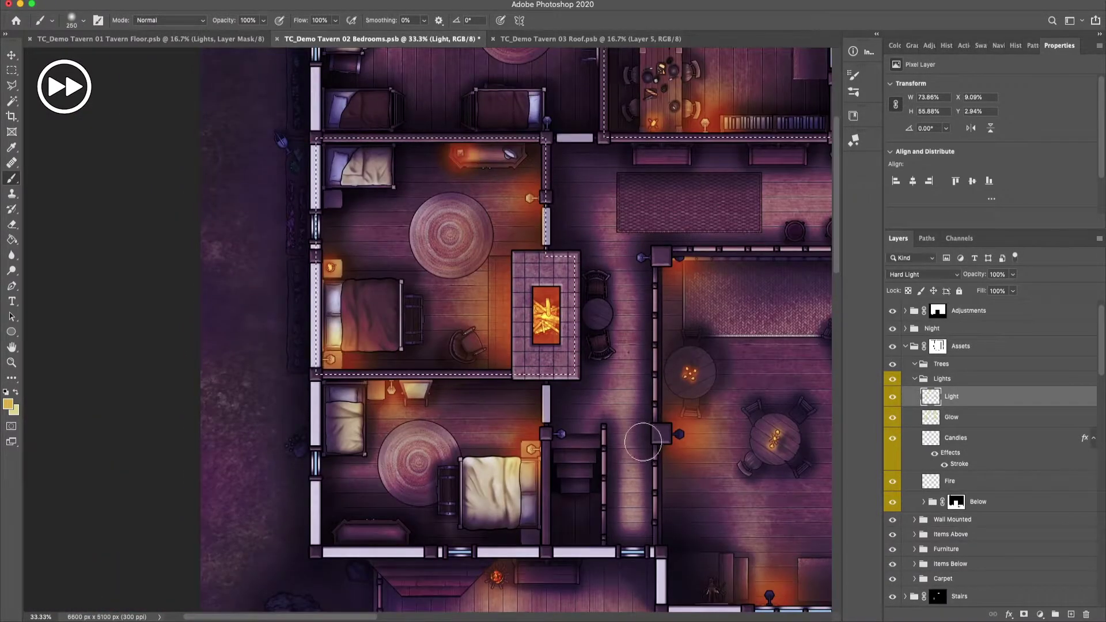
Step: Select the northwest bedroom, bathroom, small east bedroom and southeast bedroom along the grid
key("ctrl+apostrophe")
key("m")
scroll(647, 444, "up", 4)
scroll(647, 444, "right", 3)
scroll(246, 284, "right", 6)
scroll(461, 345, "down", 3)
scroll(316, 243, "up", 3)
scroll(316, 243, "down", 6)
scroll(316, 243, "right", 2)
key("ctrl+apostrophe")
Step: On the Glow layer, paint soft glow around the lamps in the newly selected rooms with a 300 to 700 px brush
key("b")
key("alt+bracketleft")
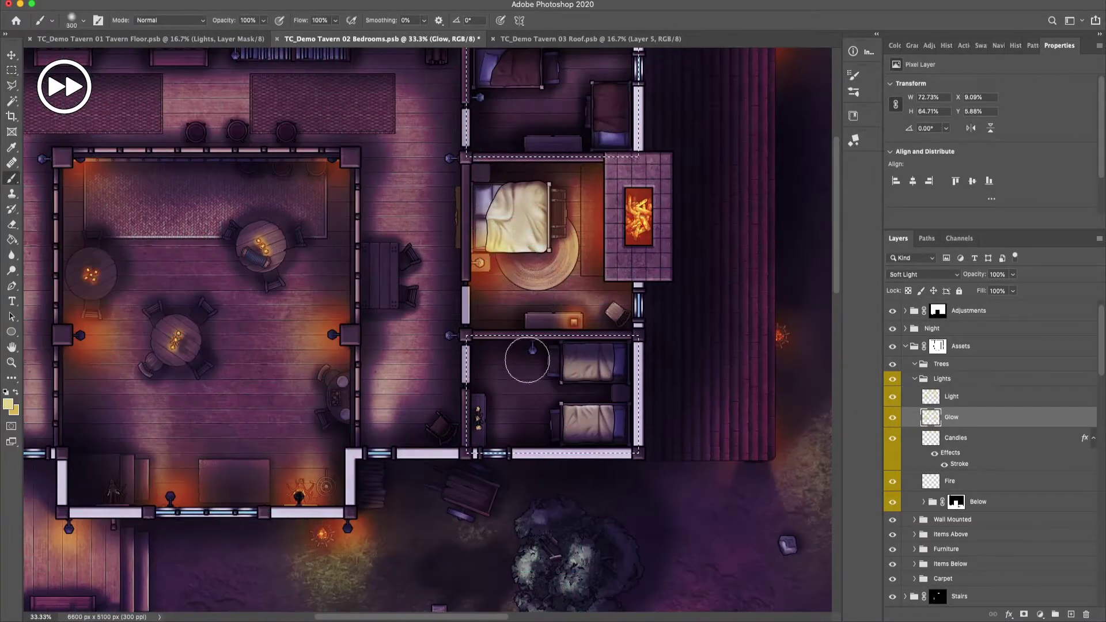
scroll(478, 380, "up", 5)
scroll(481, 311, "right", 5)
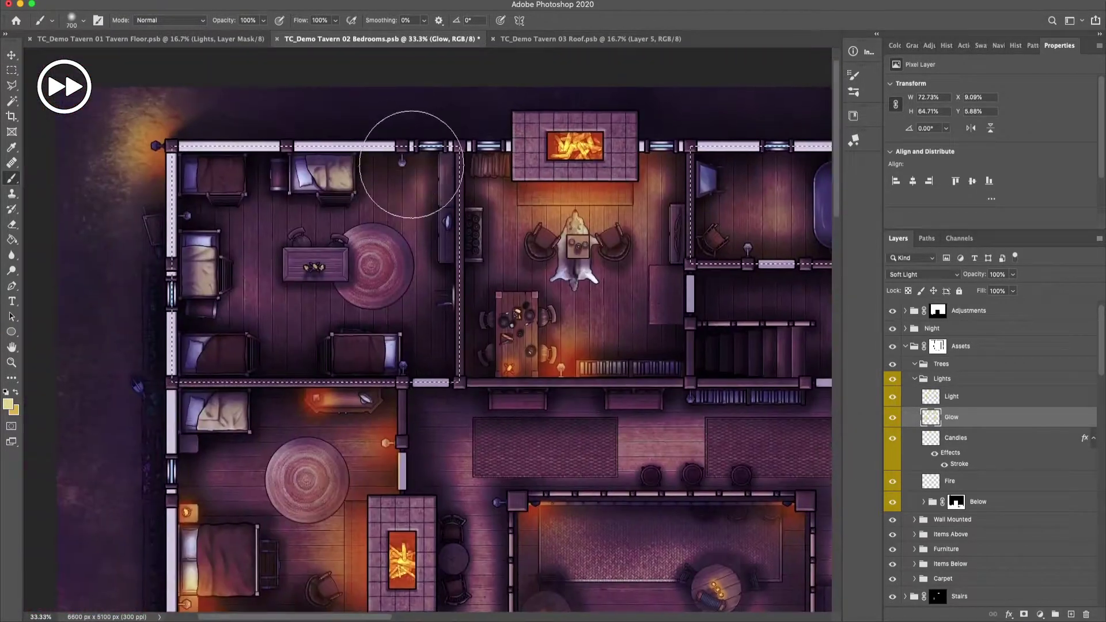
scroll(395, 148, "up", 2)
key("bracketright")
key("bracketright")
key("bracketright")
scroll(395, 345, "down", 6)
scroll(395, 346, "right", 4)
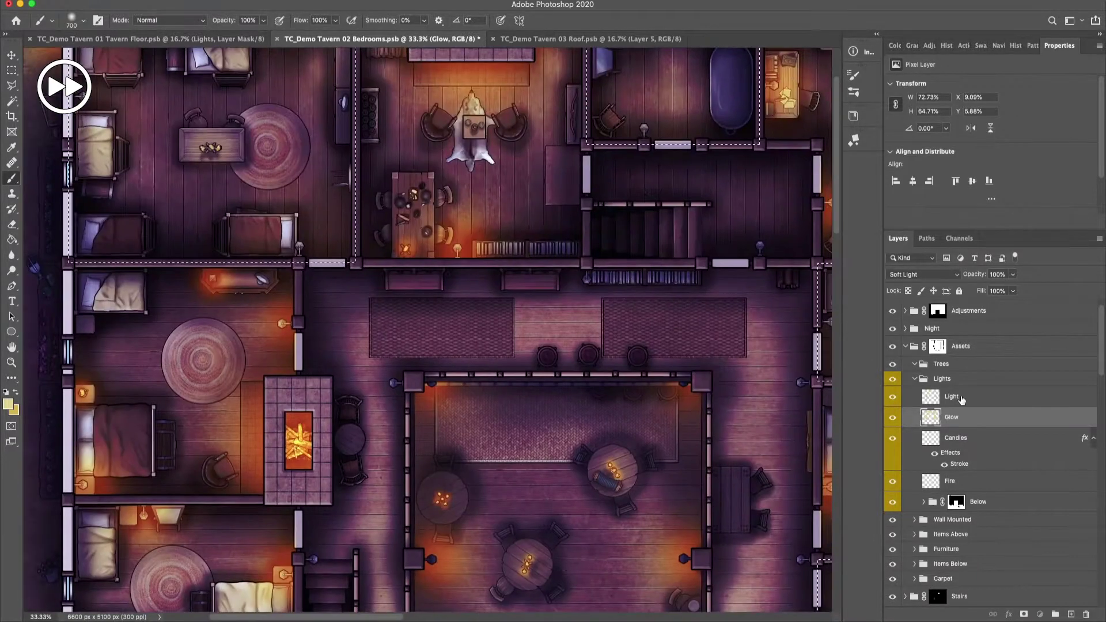
Step: On the Light layer, paint orange light around the lamps in the northern and small east rooms with a soft 400 px brush
scroll(355, 376, "up", 6)
scroll(355, 375, "left", 2)
key("alt+bracketright")
scroll(383, 246, "right", 4)
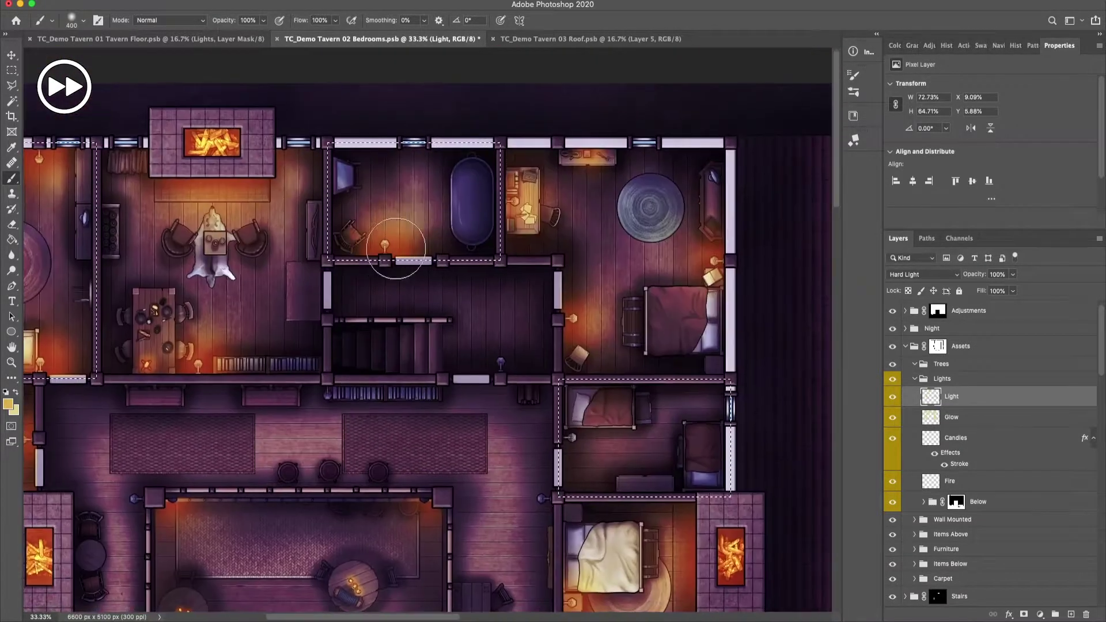
scroll(544, 345, "down", 2)
scroll(544, 346, "right", 1)
scroll(544, 346, "down", 3)
Step: Paint orange light and soft glow around the wall lamp inside the selected stairwell area
scroll(525, 320, "up", 5)
scroll(526, 320, "left", 2)
key("bracketleft")
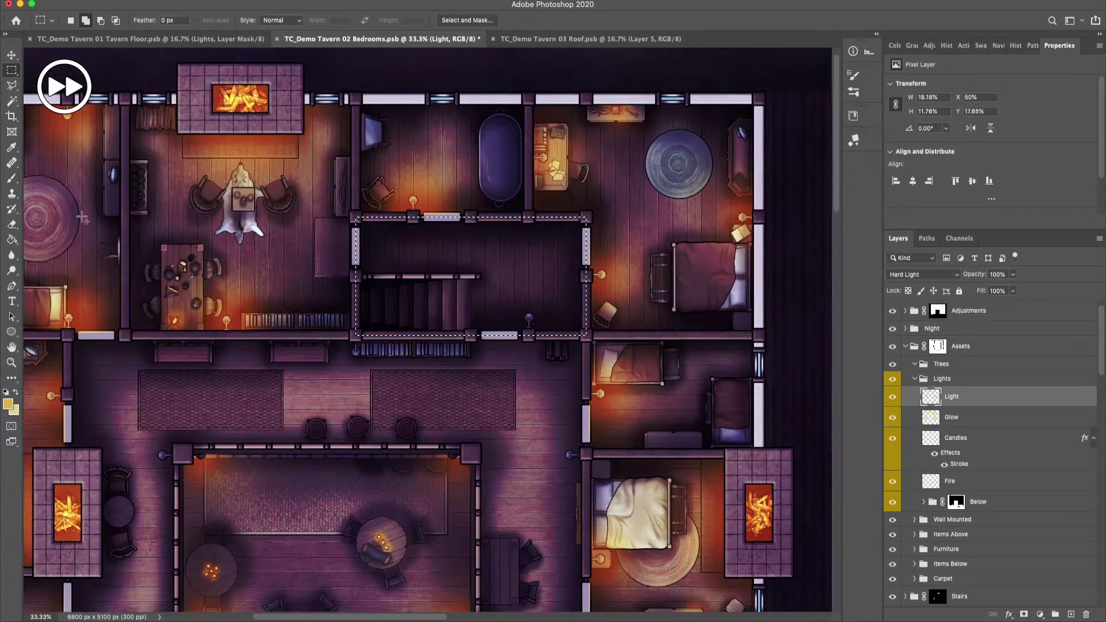
left_click(526, 321)
key("alt+bracketleft")
Step: Select the hallway around the central opening along the grid and paint its lamps' glow on the Glow layer with a 700 px brush
key("m")
key("ctrl+minus")
key("ctrl+apostrophe")
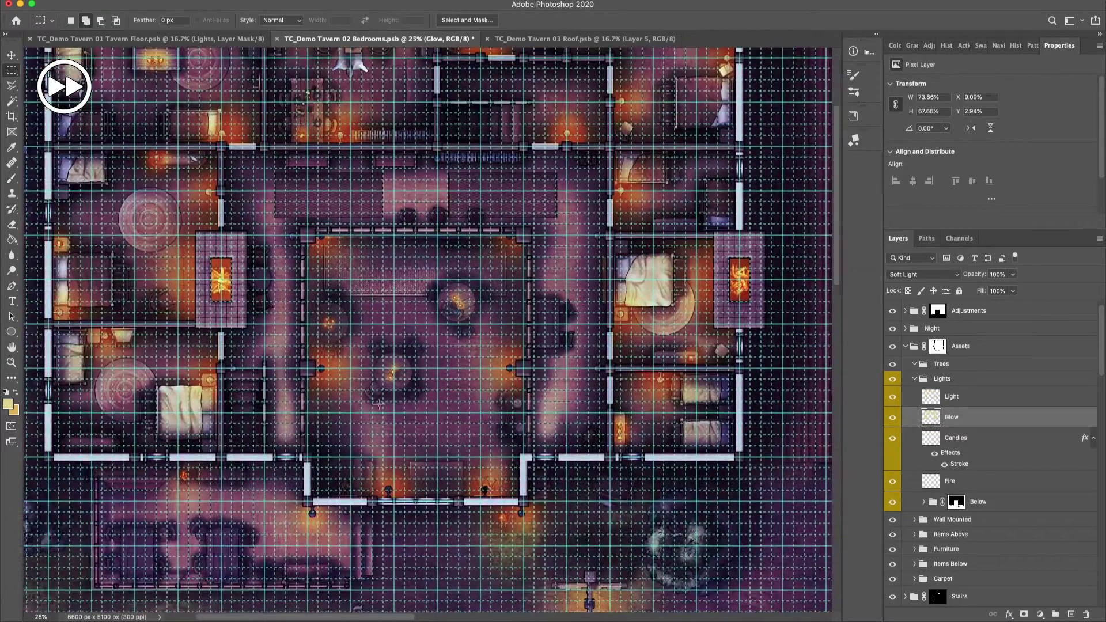
key("ctrl+apostrophe")
key("b")
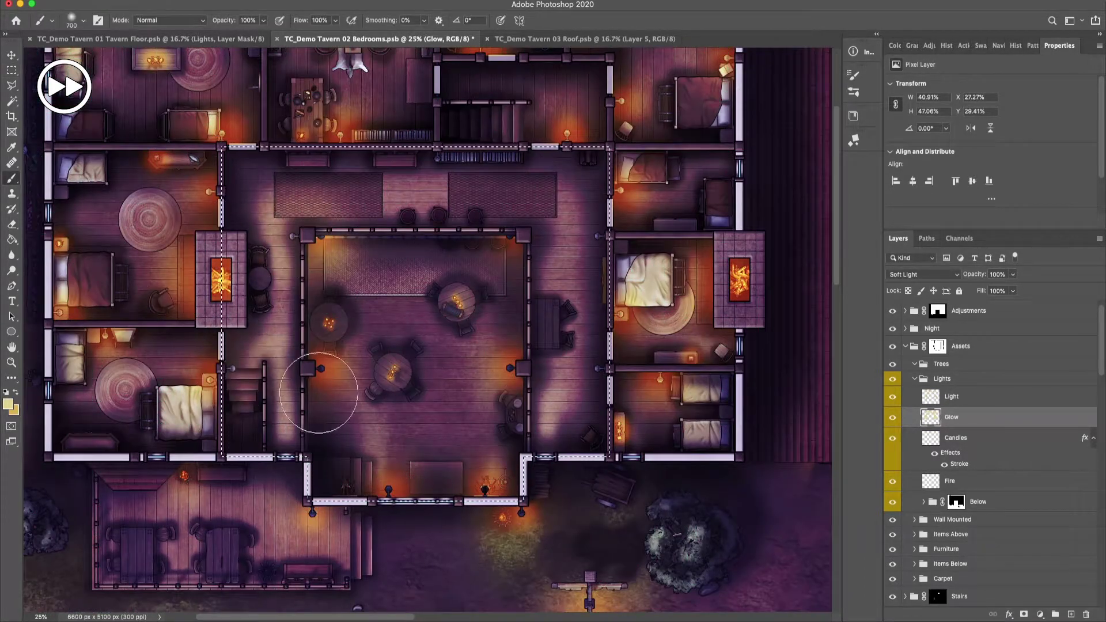
left_click_drag(599, 242, 602, 358)
Step: Paint orange light around the hallway's wall lamps on the Light layer with a 300 to 250 px brush, then clear the selection
key("bracketleft")
key("bracketleft")
key("bracketleft")
key("bracketleft")
key("alt+bracketright")
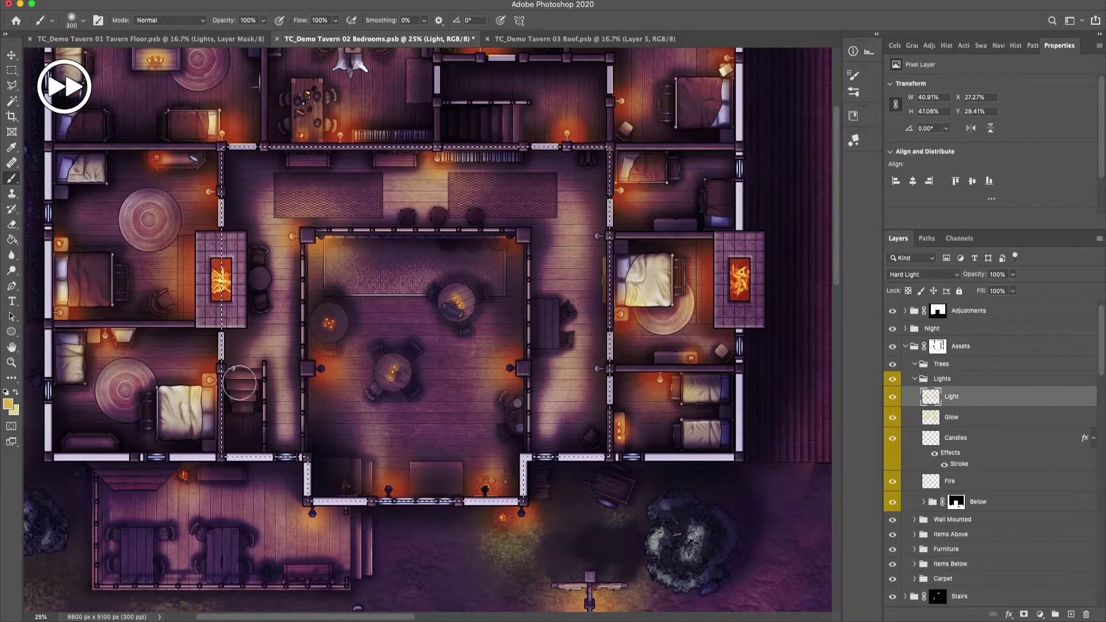
key("bracketleft")
key("ctrl+d")
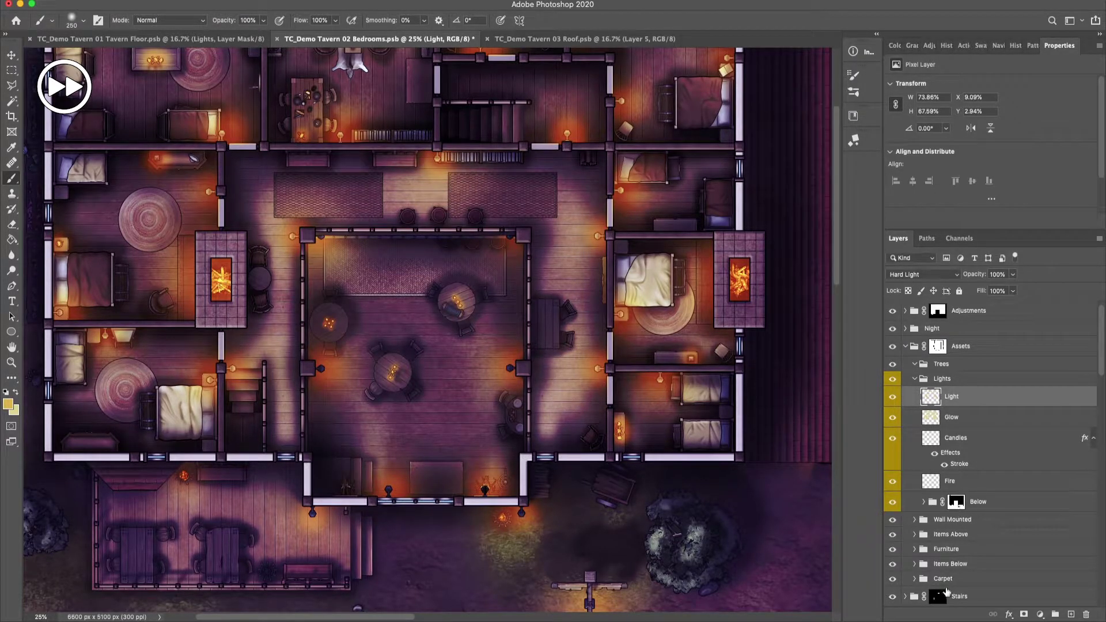
Step: Add a layer mask to the Lights group and paint black over the lamp fixtures within the Wall Mounted layer's outline
left_click(942, 379)
left_click(1023, 614)
left_click(913, 525)
scroll(921, 524, "down", 2)
left_click(930, 519, "super")
mouse_move(105, 331)
left_mouse_down()
mouse_move(129, 247)
mouse_move(210, 382)
left_mouse_up()
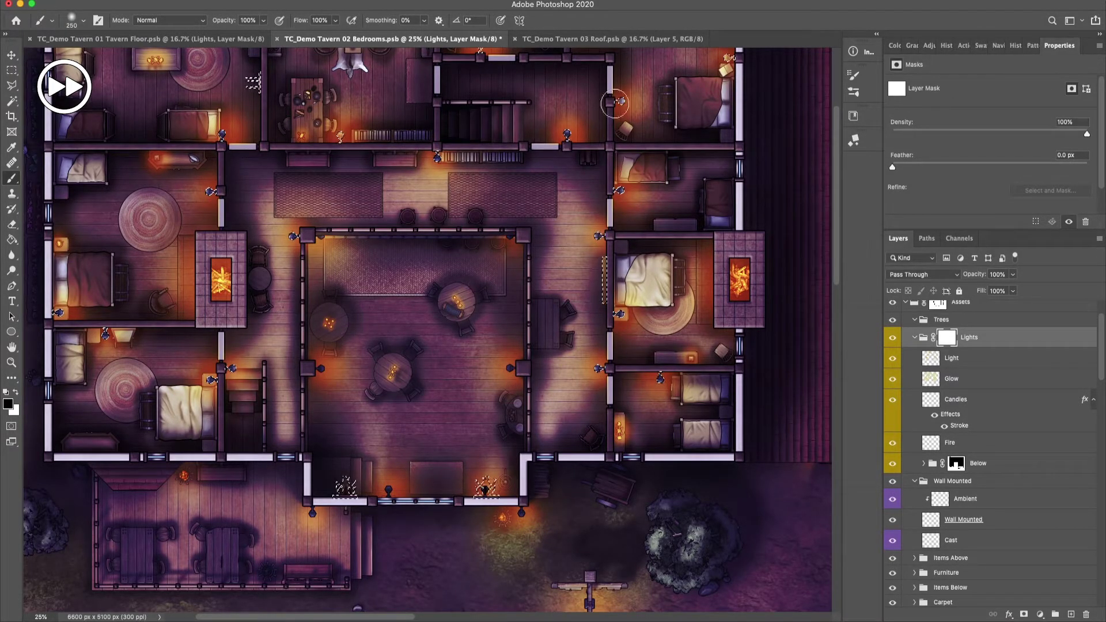
scroll(210, 383, "up", 5)
scroll(209, 272, "down", 5)
scroll(208, 271, "left", 3)
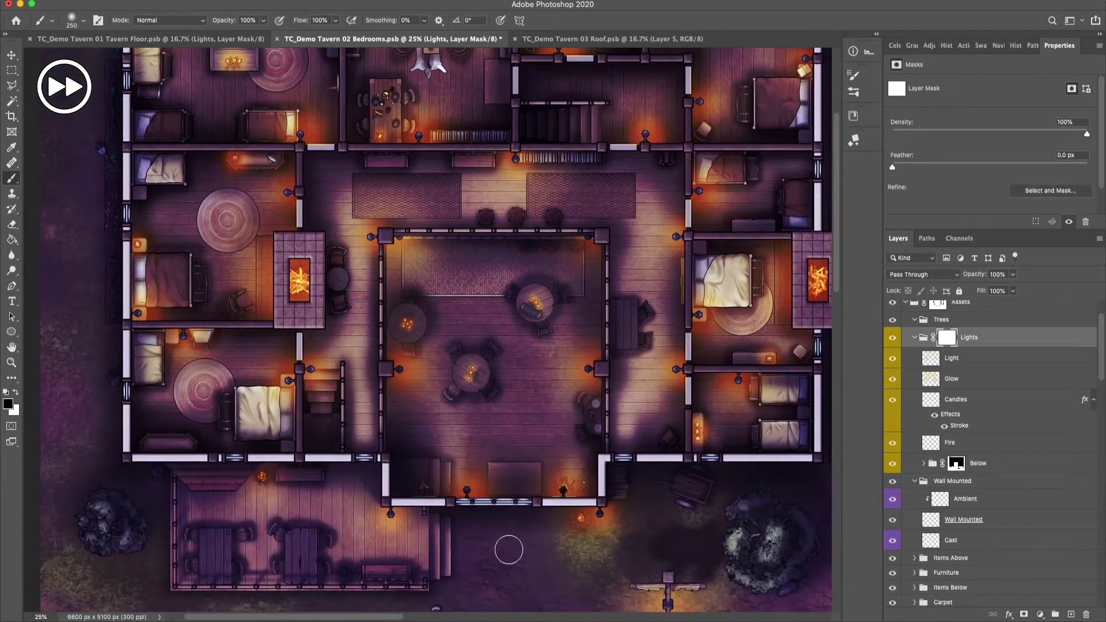
Step: Mask the light off the objects on the Items Above layer with a smaller brush, about 125 to 90 px
key("bracketleft")
left_click(914, 557)
key("super+equal")
key("bracketleft")
key("bracketleft")
key("bracketleft")
key("bracketleft")
key("bracketleft")
key("bracketleft")
key("bracketleft")
scroll(524, 118, "right", 5)
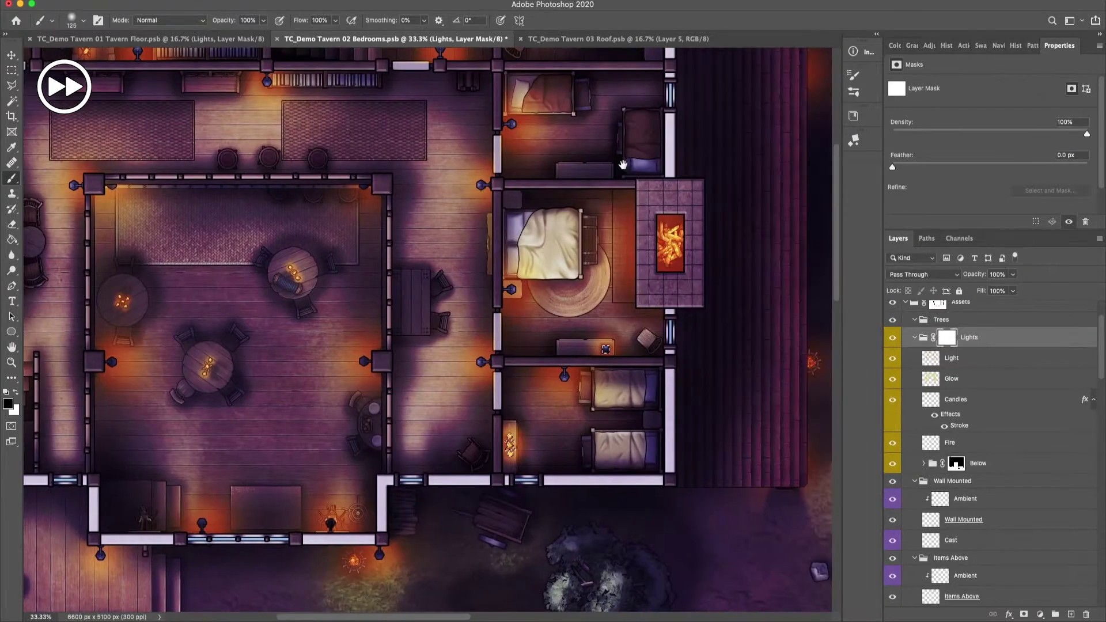
scroll(524, 117, "up", 6)
key("super+minus")
scroll(525, 117, "down", 3)
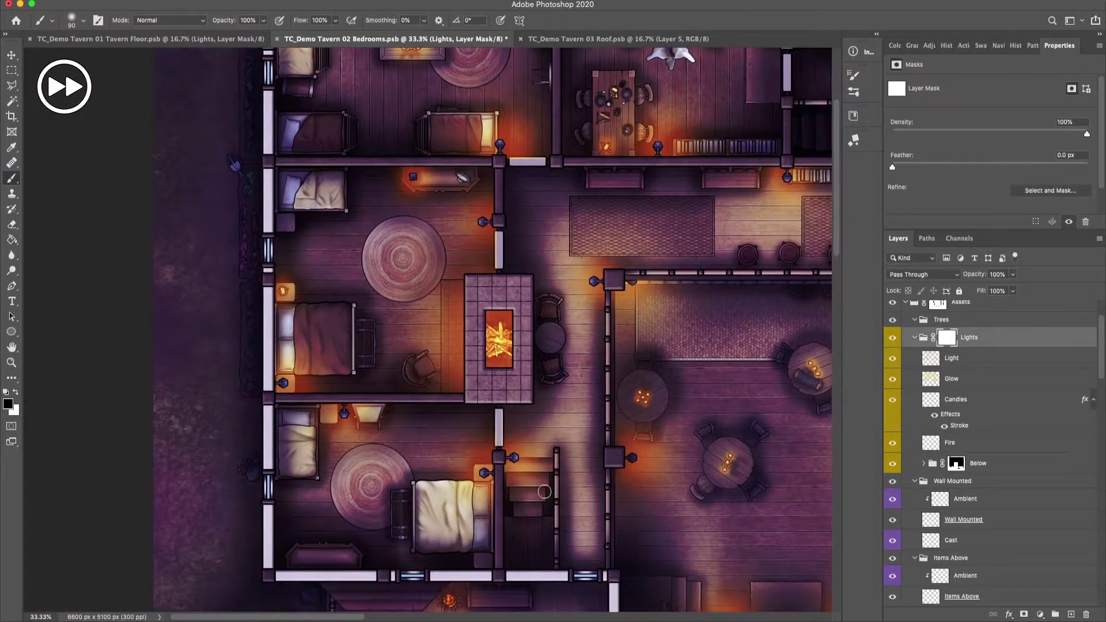
key("super+minus")
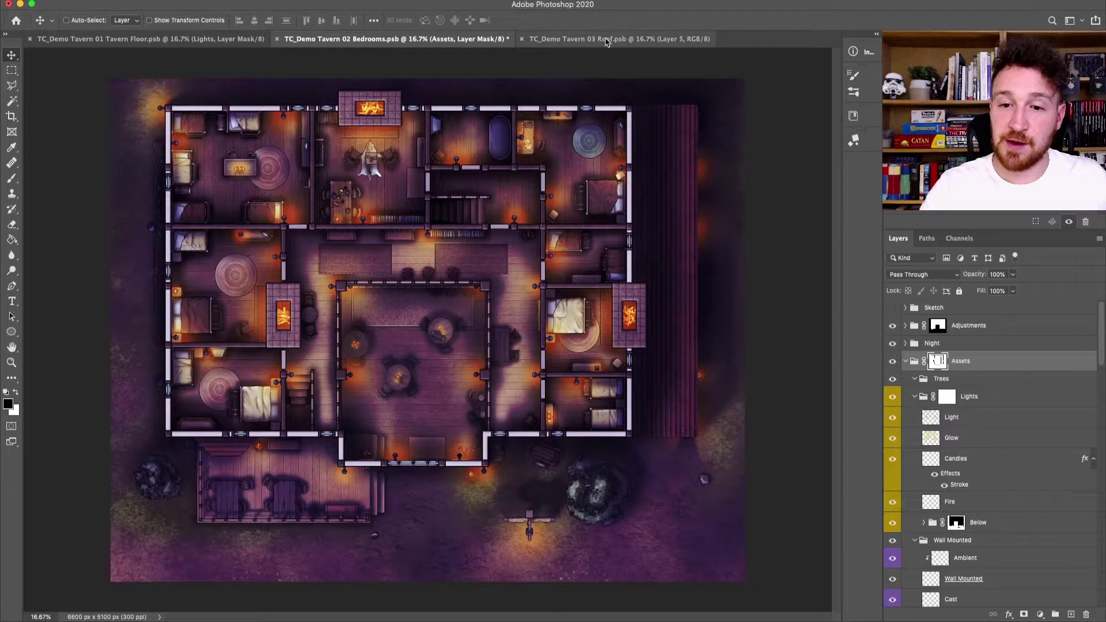
Step: Duplicate the Night group from TC_Demo Tavern 02 Bedrooms.psb into TC_Demo Tavern 03 Roof.psb, directly above its Assets group
left_click(610, 40)
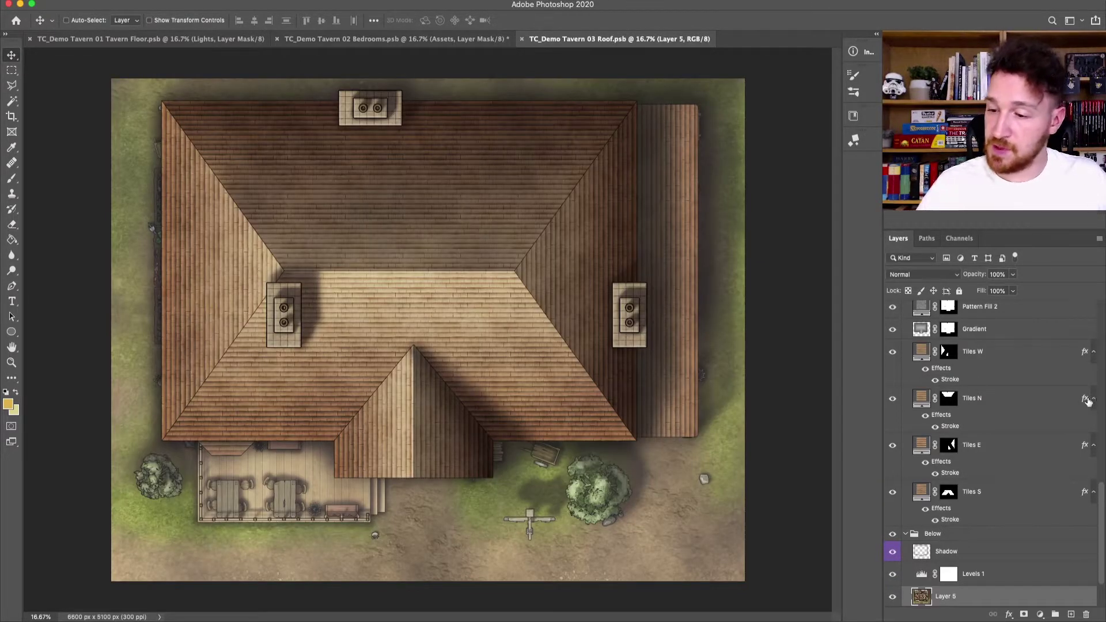
left_click_drag(1102, 516, 1102, 308)
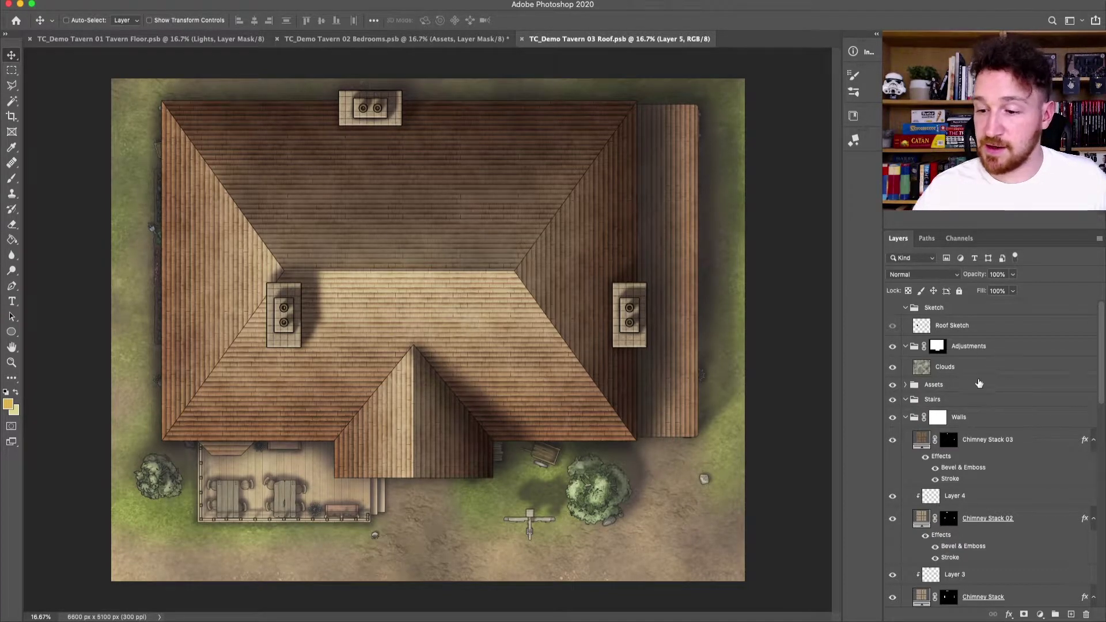
left_click(980, 384)
left_click(386, 39)
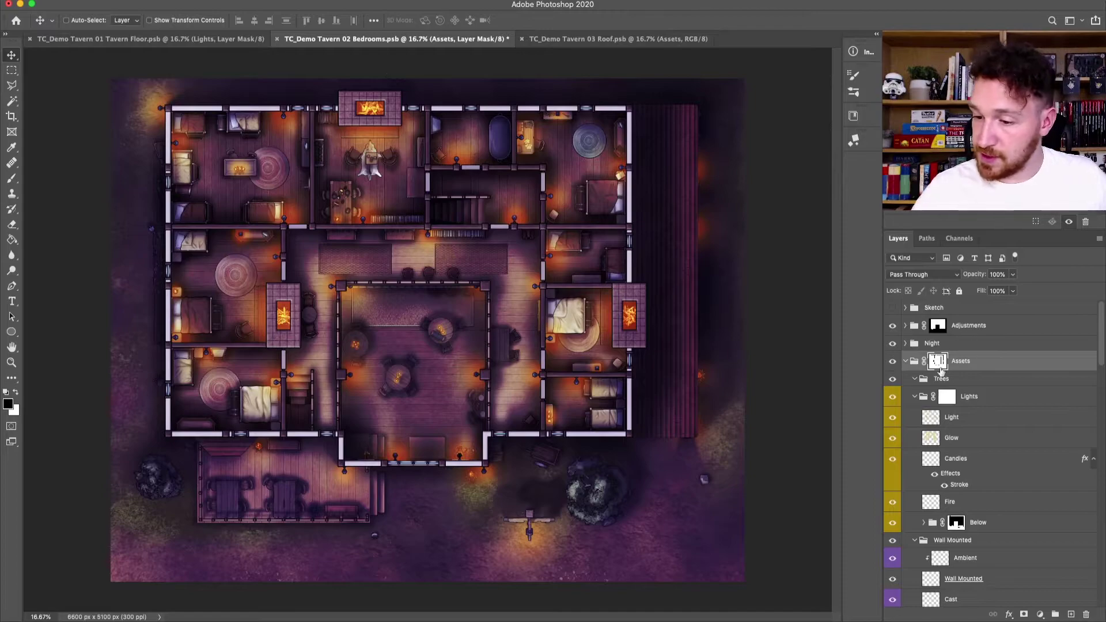
left_click(954, 345)
right_click(971, 347)
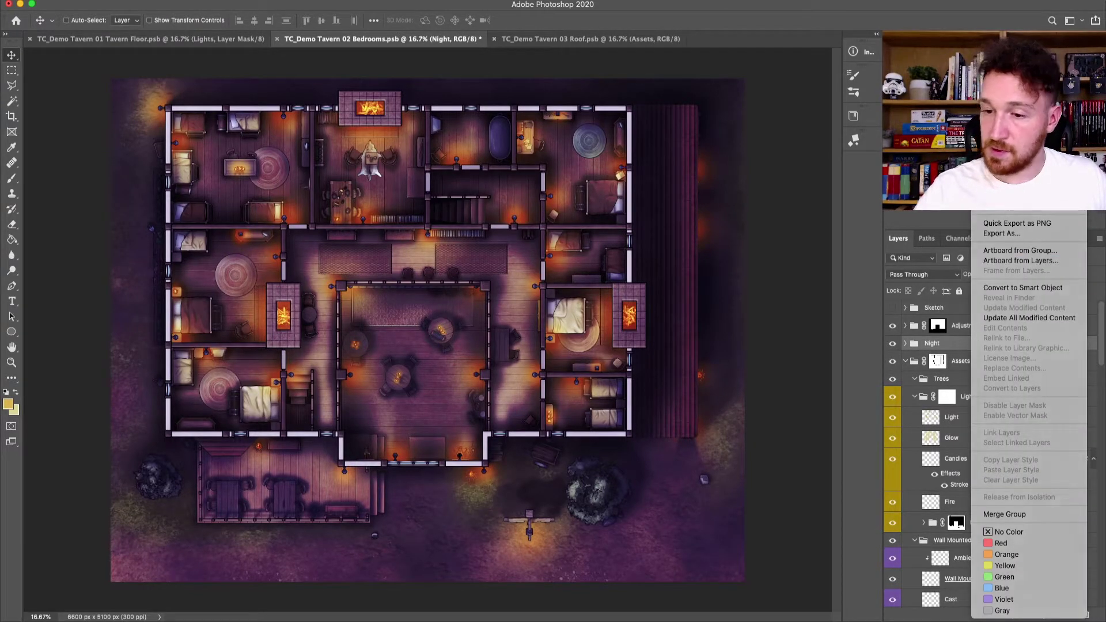
left_click(1014, 196)
left_click(403, 271)
left_click(380, 288)
left_click(490, 236)
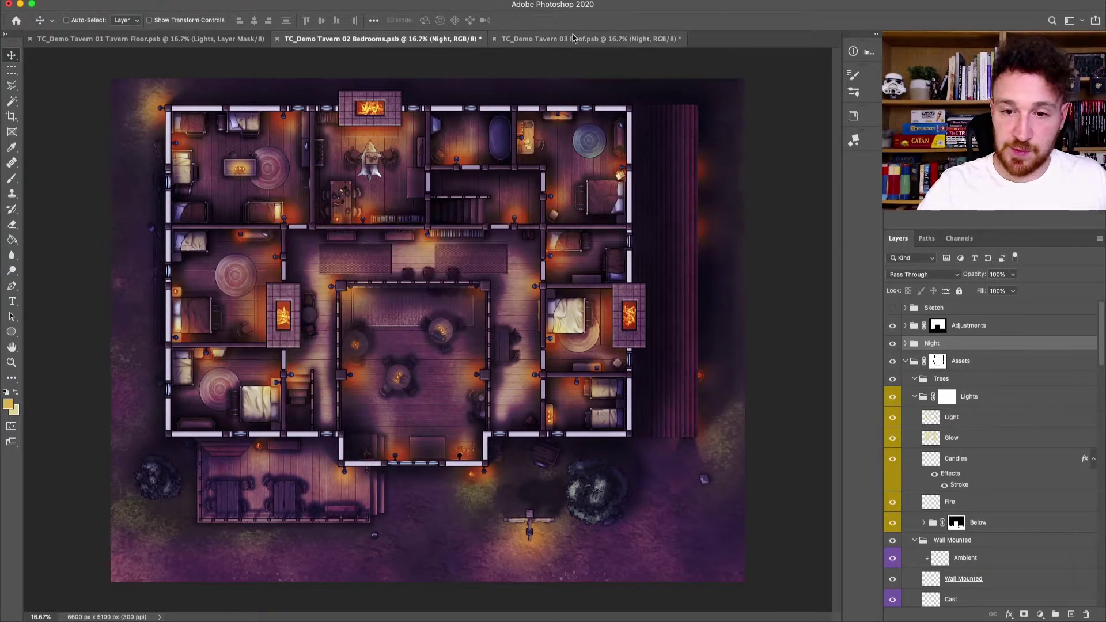
Step: In the roof file, expand the Night group and delete the Darken layer's mask
left_click(573, 39)
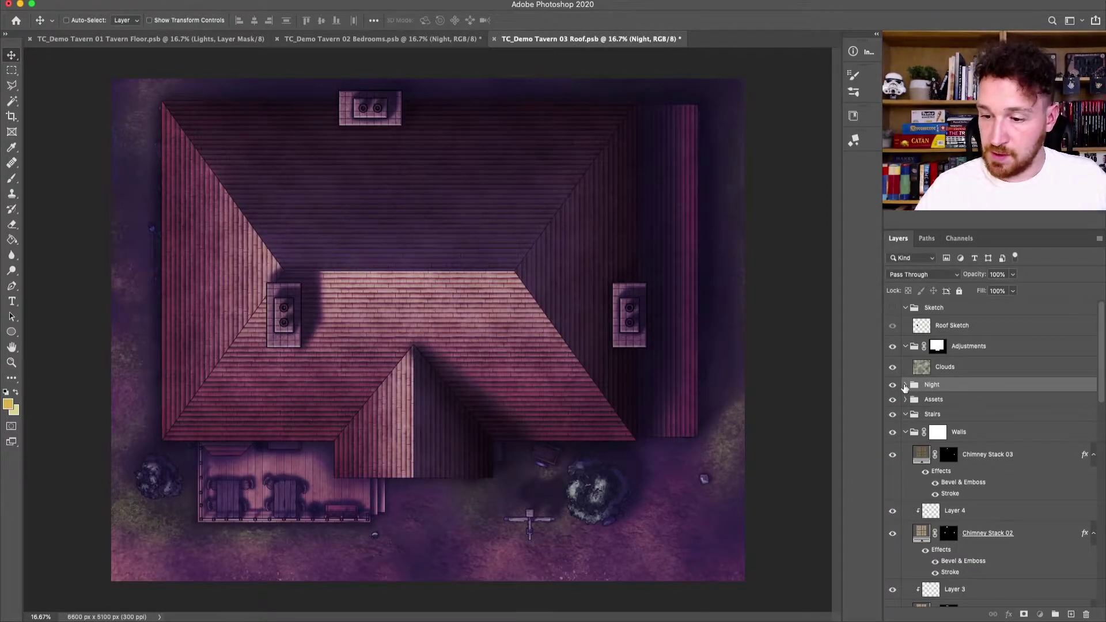
left_click(905, 384)
left_click(949, 427)
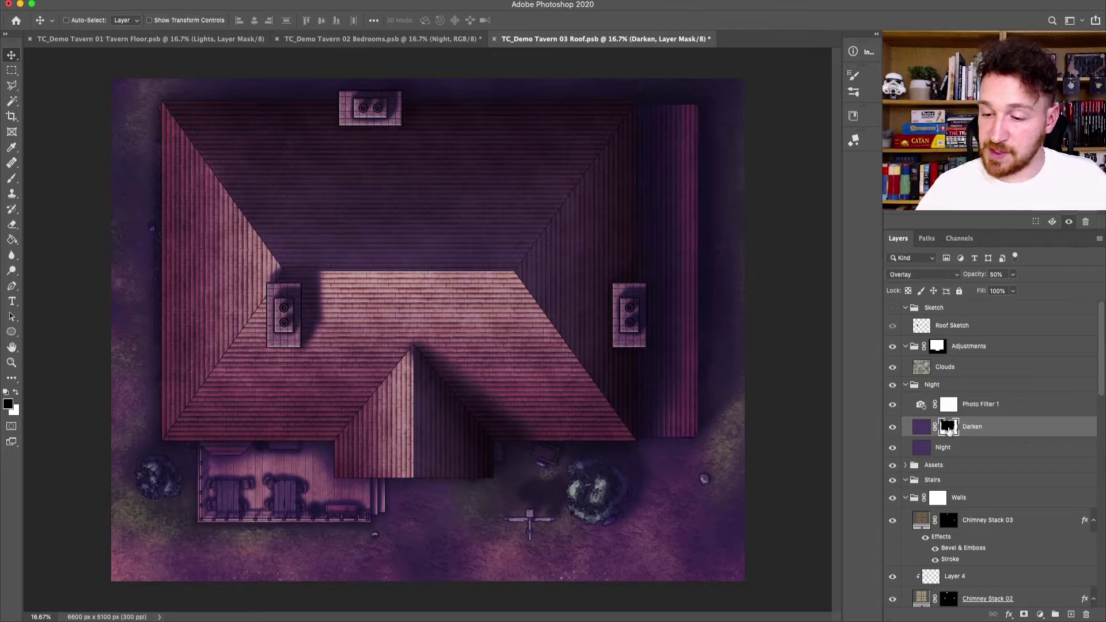
right_click(949, 429)
left_click(1012, 454)
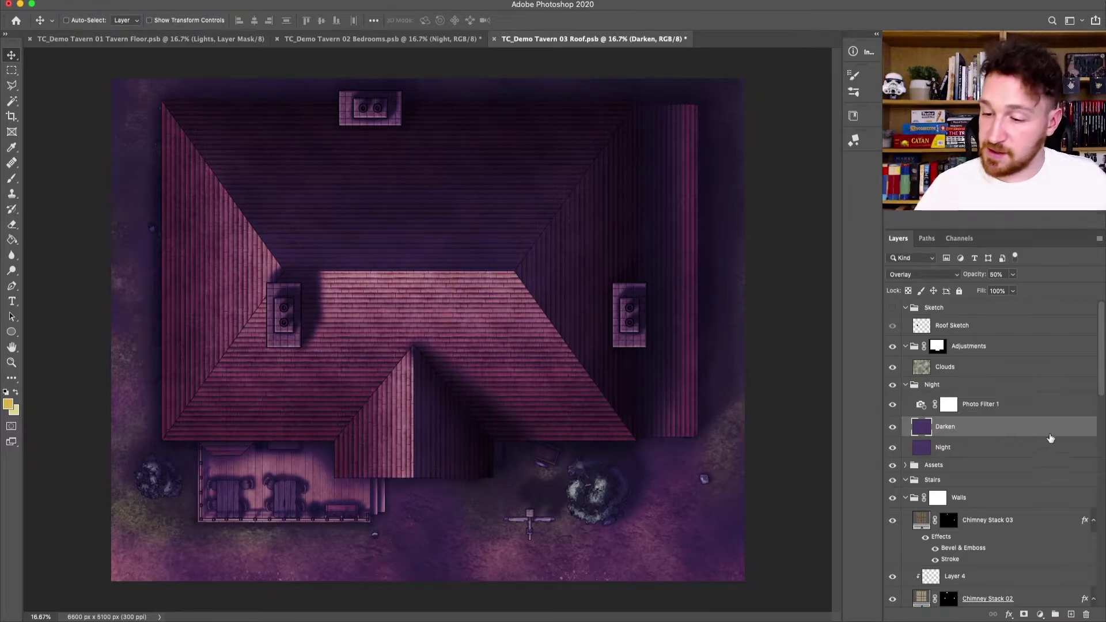
Step: Duplicate the bedrooms file's Lights group into the roof file, directly above the existing Lights group inside Assets
scroll(957, 421, "down", 2)
left_click(905, 424)
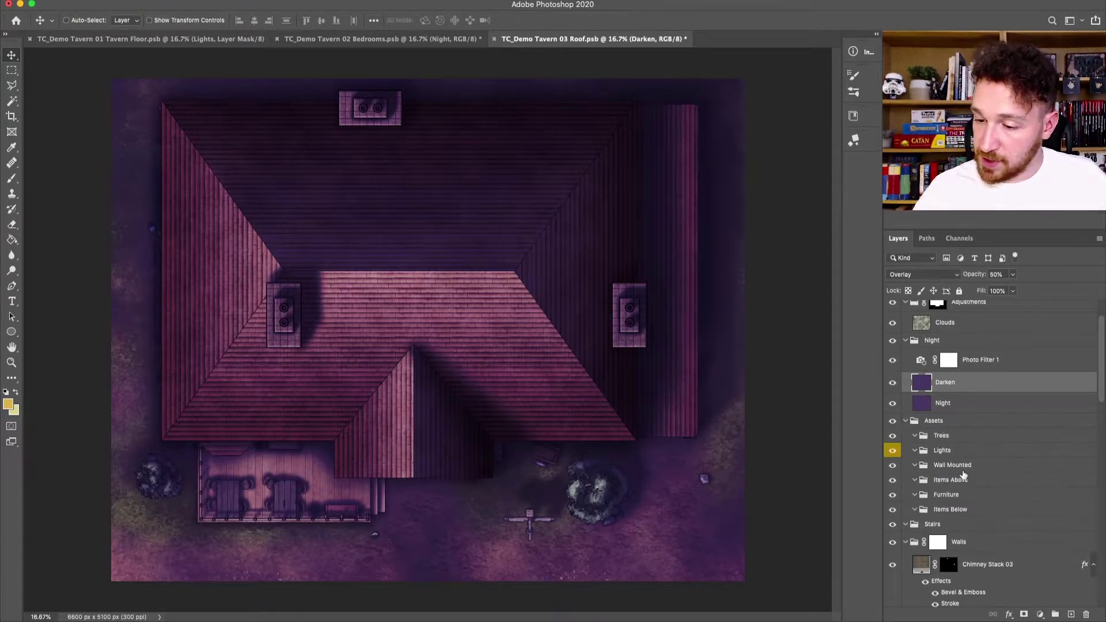
left_click(959, 453)
left_click(380, 39)
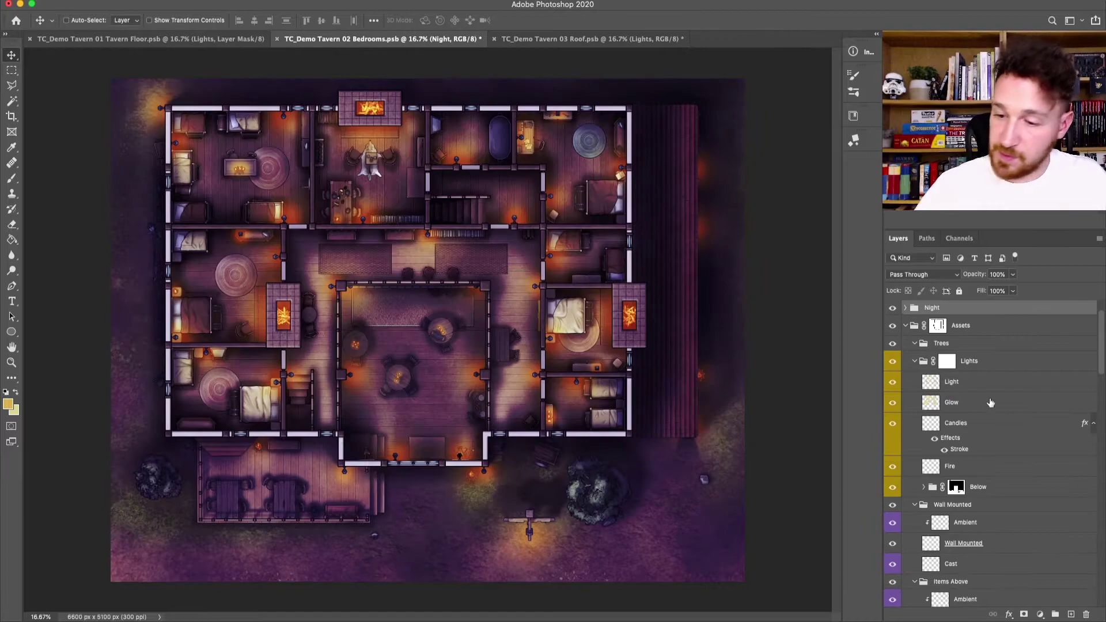
left_click(985, 364)
left_click(927, 367)
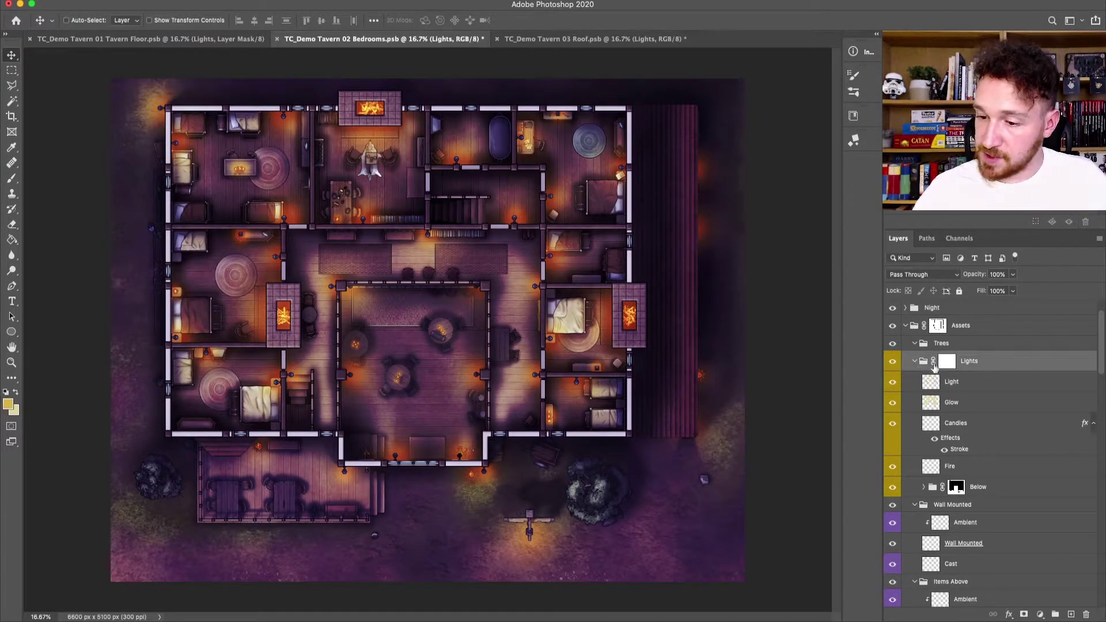
left_click(915, 363)
left_click(916, 363)
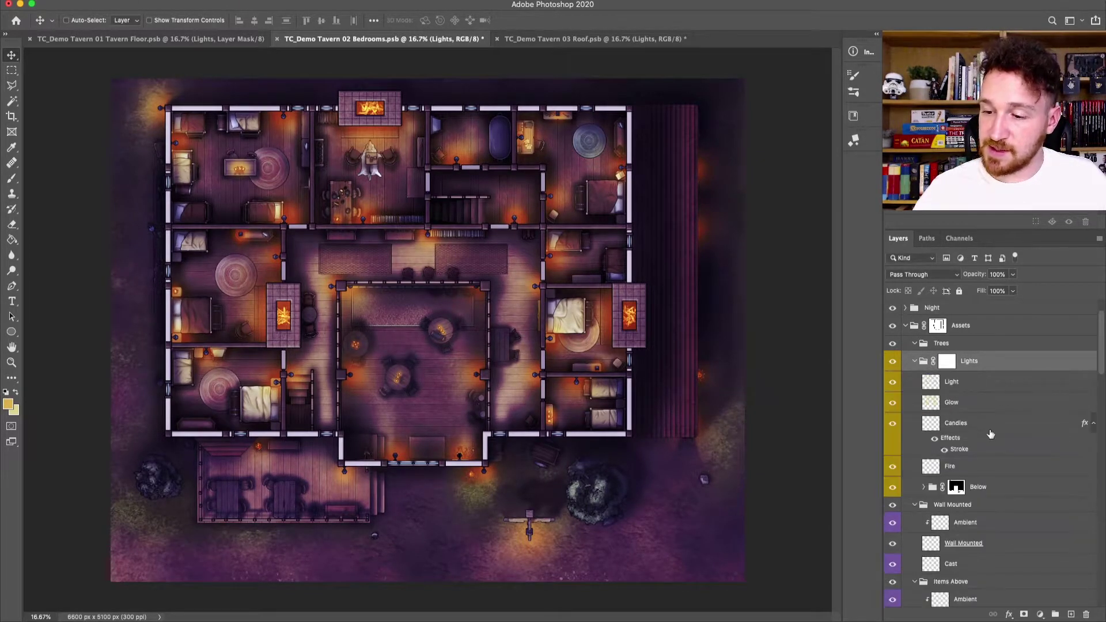
left_click(915, 362)
right_click(981, 366)
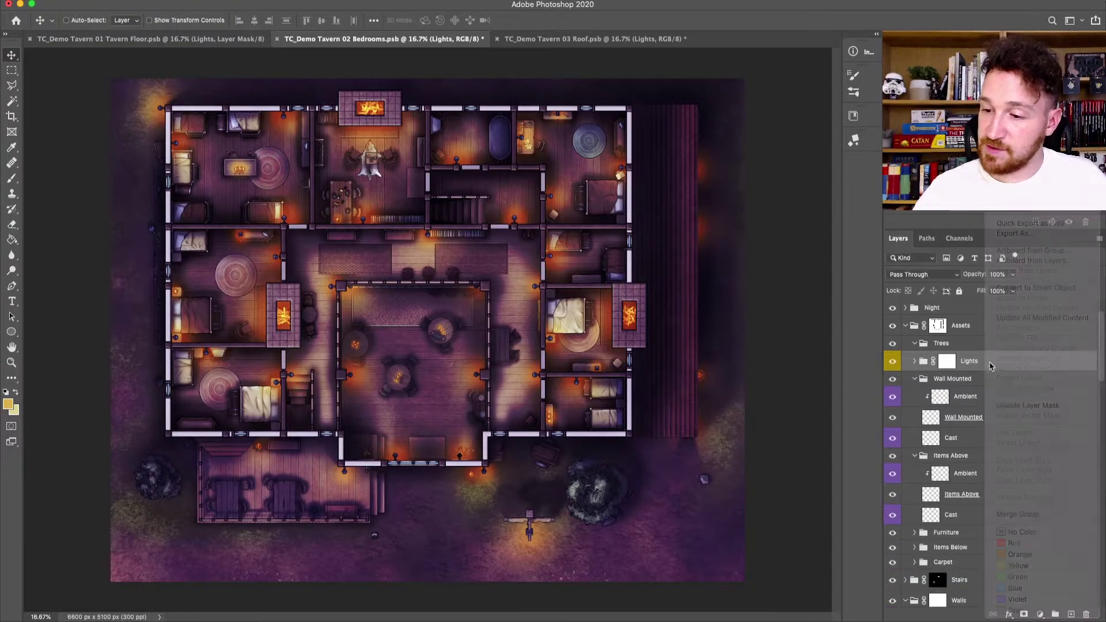
left_click(1016, 225)
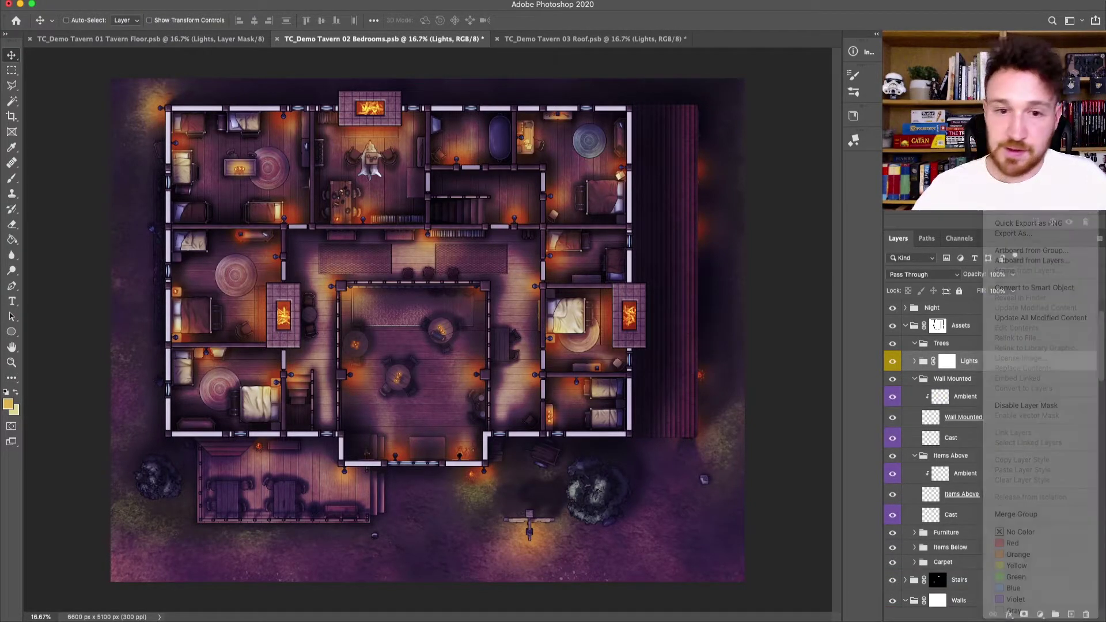
left_click(420, 280)
left_click(420, 288)
left_click(492, 236)
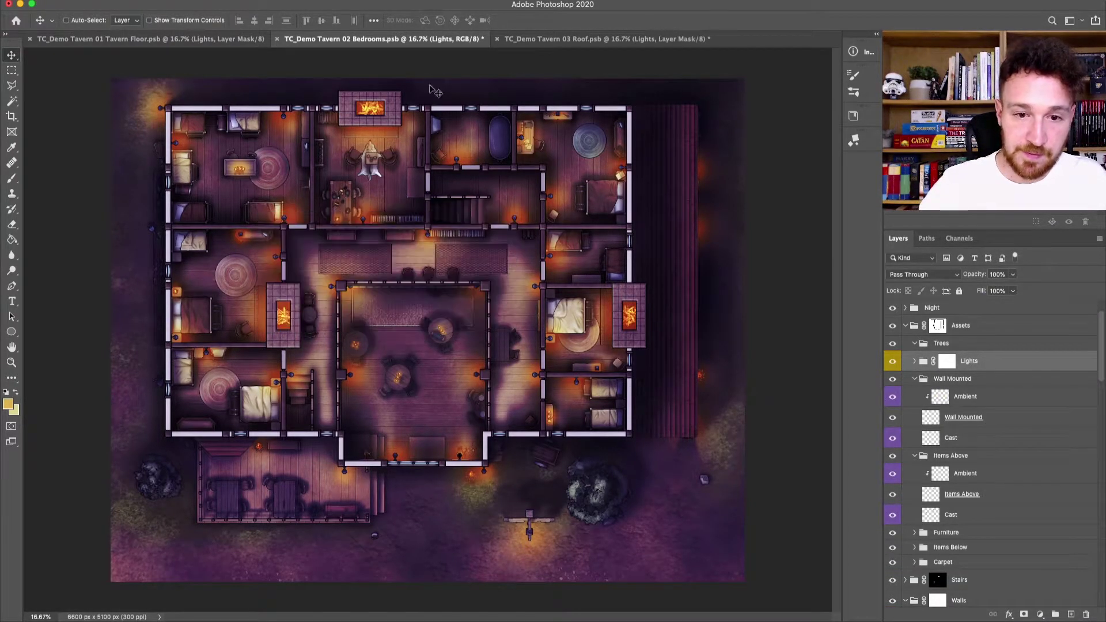
Step: In the roof file, nest the copied Lights group inside the existing Lights group and fill its mask black over the main roof outline
left_click(539, 41)
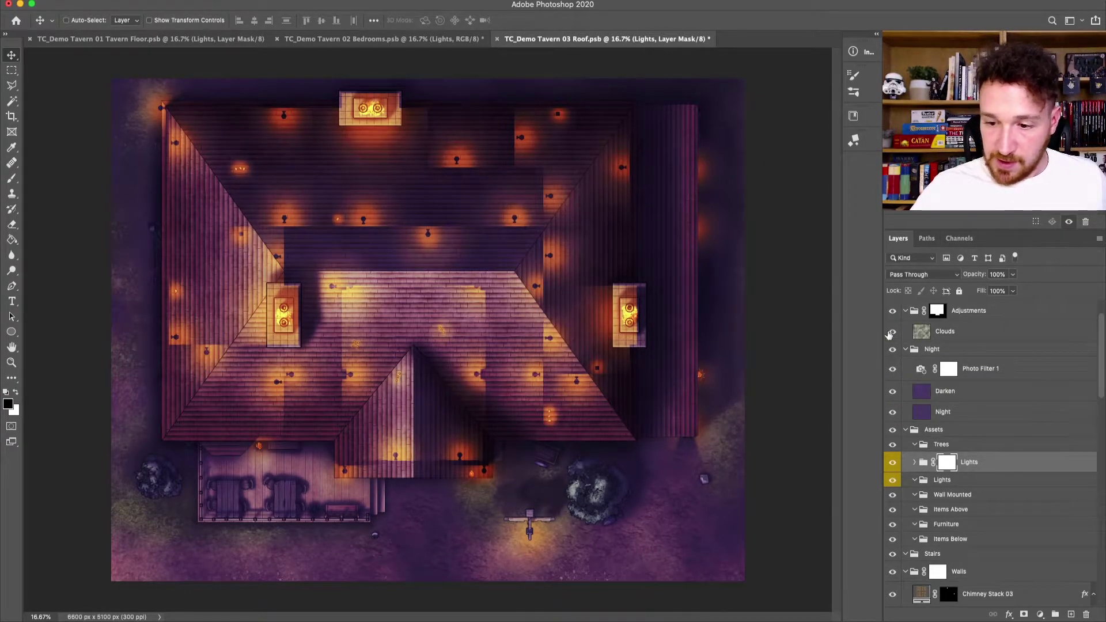
left_click(948, 463, "super")
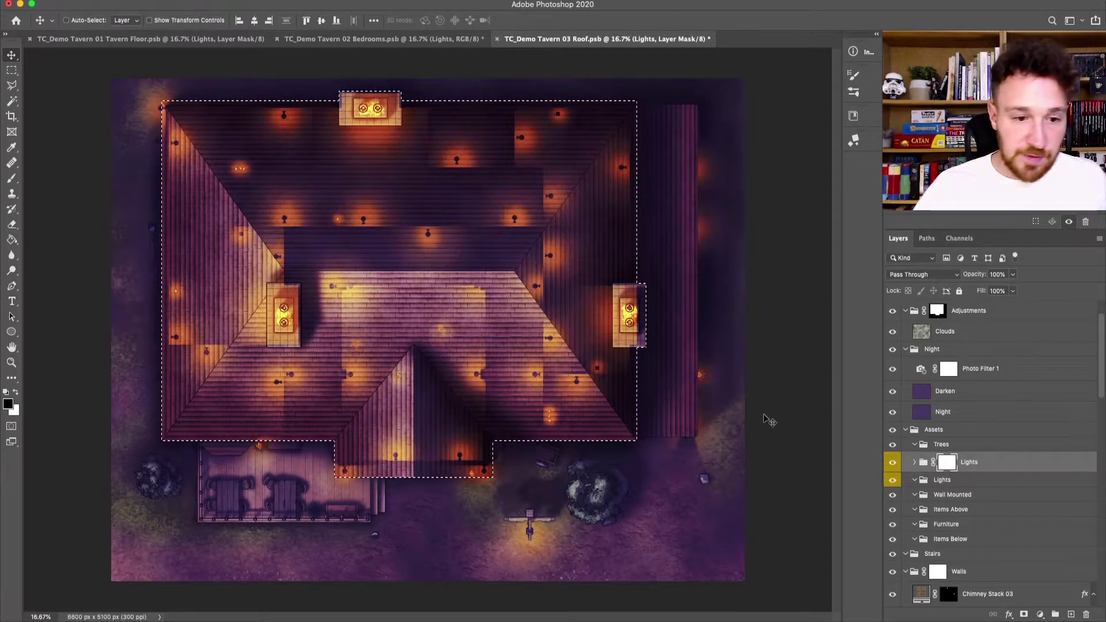
left_click_drag(935, 462, 932, 481)
left_click(924, 477)
key("g")
left_click(563, 357)
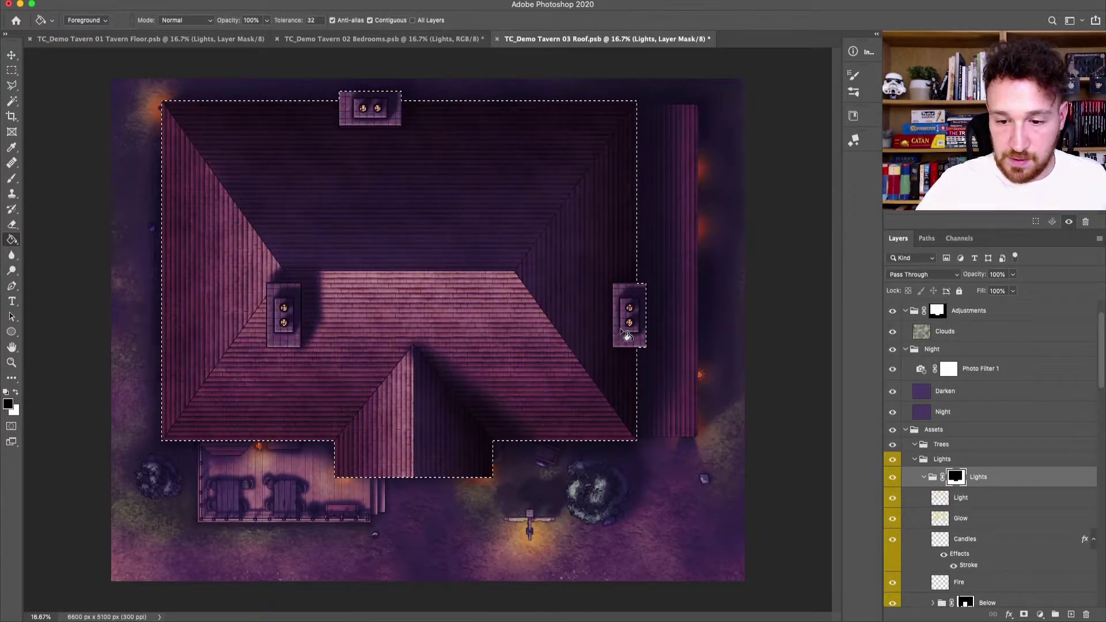
key("ctrl+d")
Step: Create a new layer named Smoke at the top of the outer Lights group
left_click(979, 461)
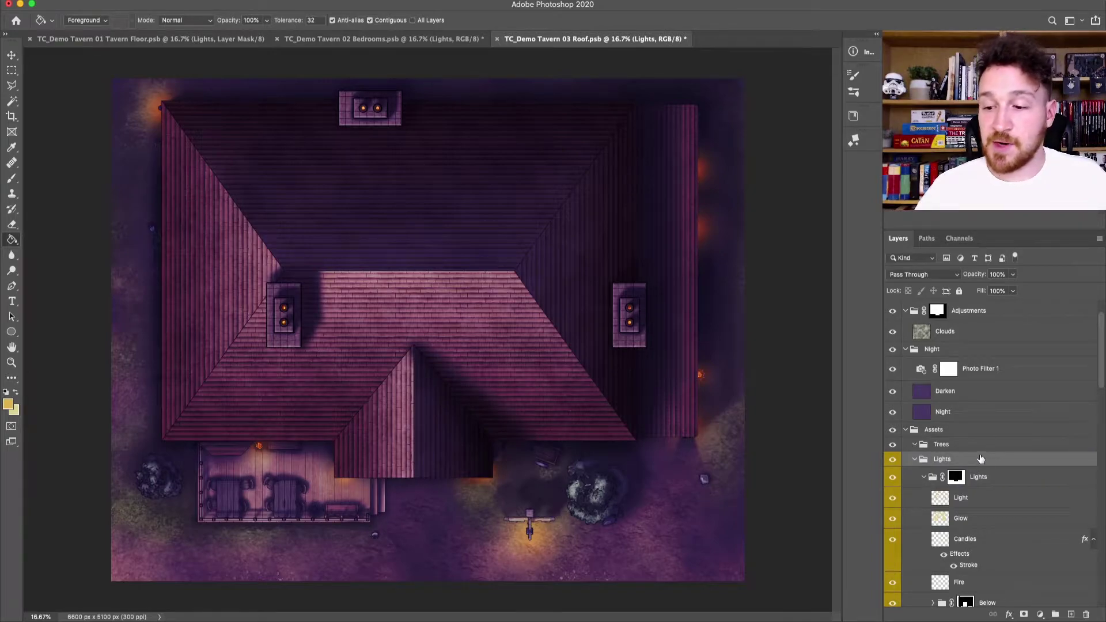
left_click(1070, 611)
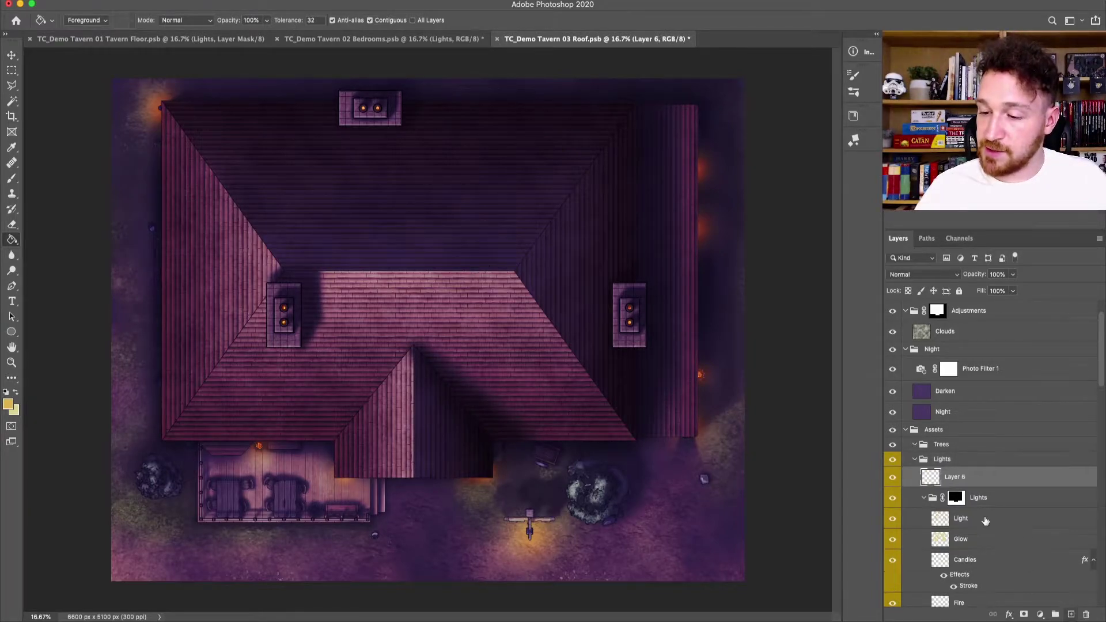
type("molke")
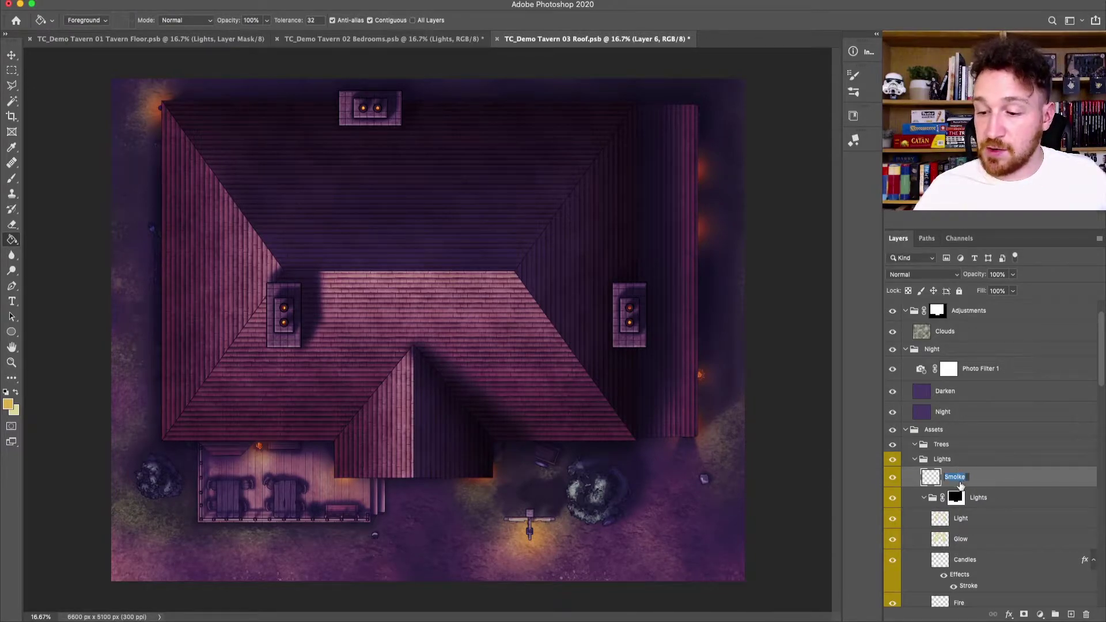
key("Return")
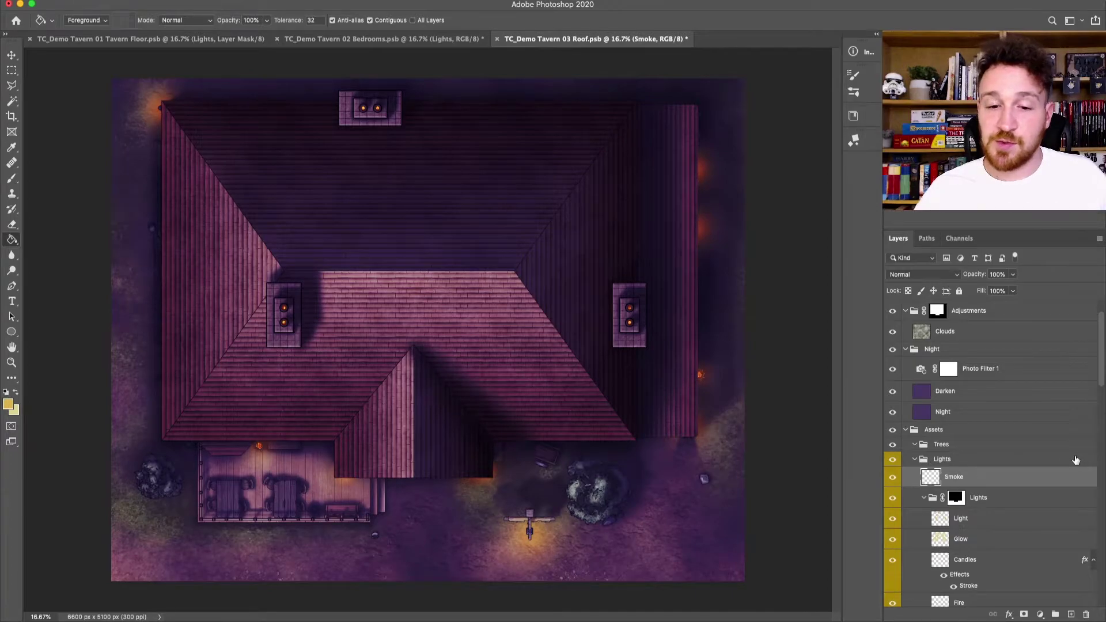
Step: Switch to the Brush tool and browse the brush presets to the Clouds section
left_click(12, 178)
left_click(83, 20)
left_click_drag(388, 140, 386, 164)
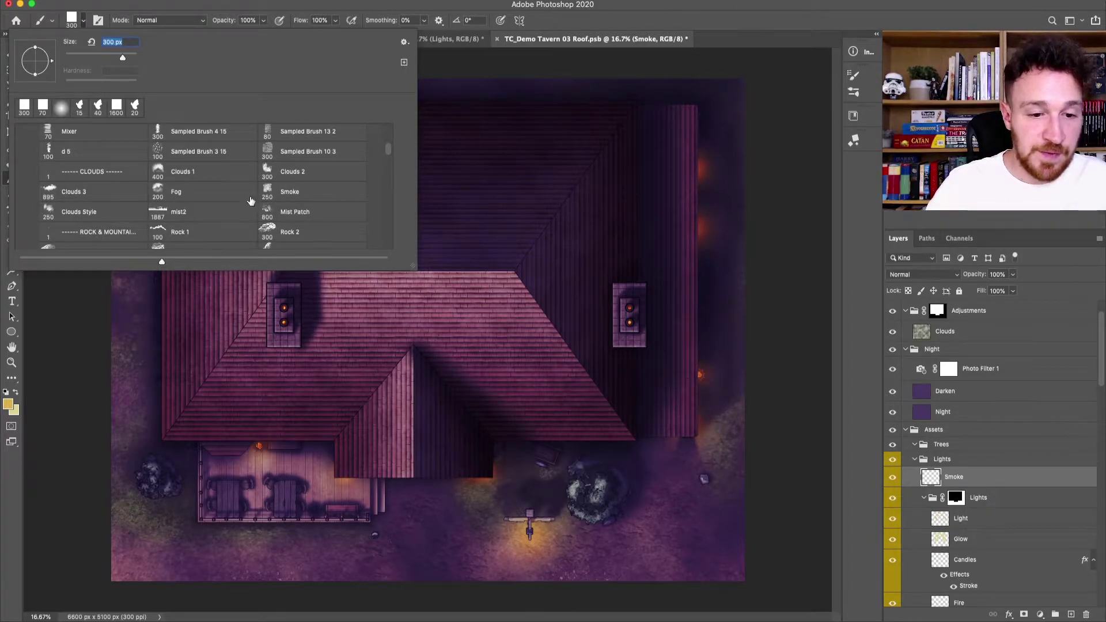
Step: Choose the Fog brush and set the foreground color to warm grey a4a39b
left_click(203, 194)
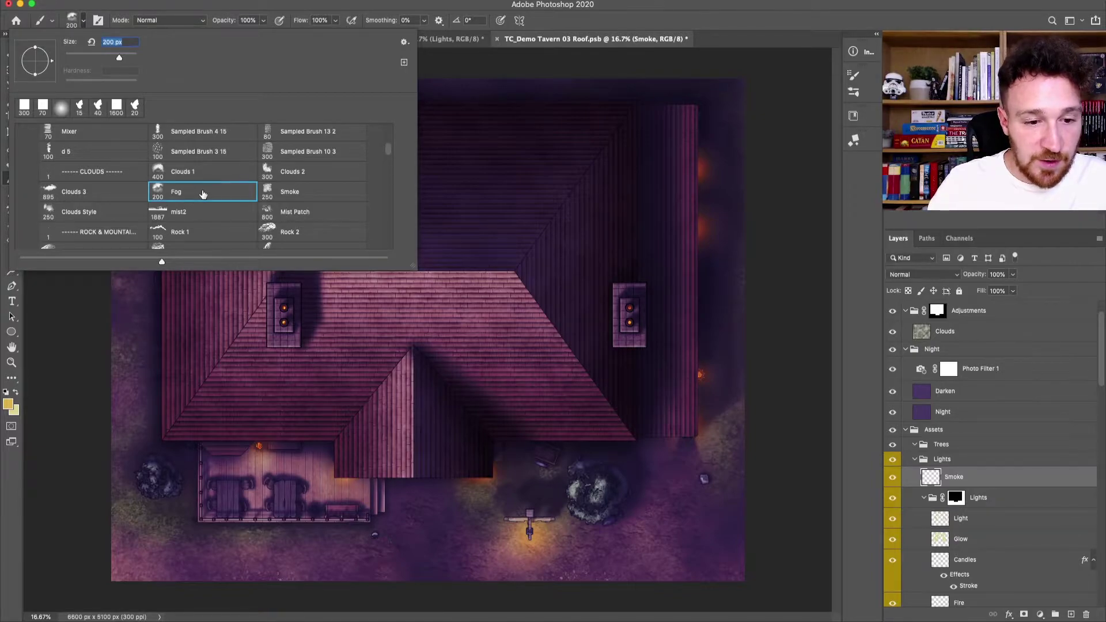
left_click(92, 27)
left_click(8, 404)
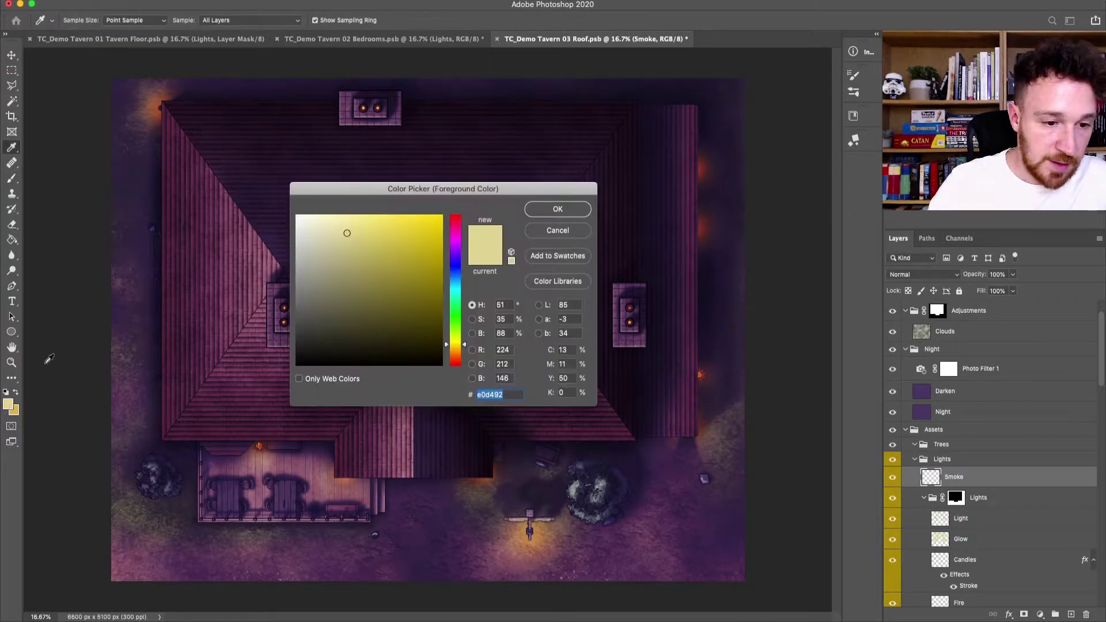
left_click_drag(306, 263, 303, 268)
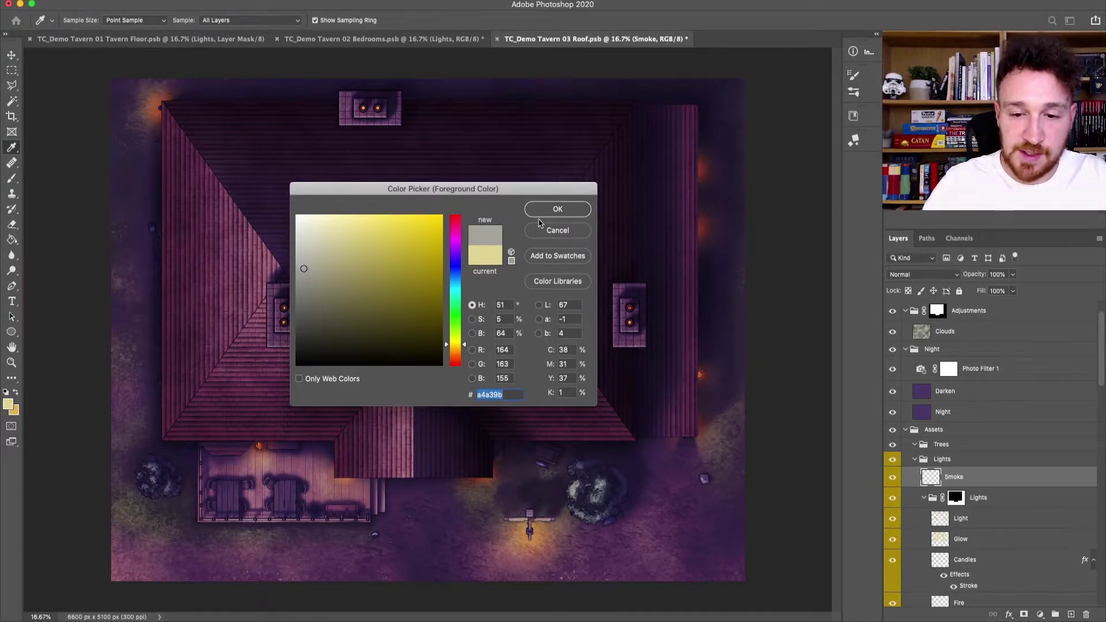
left_click(554, 209)
Step: Paint grey smoke drifting up from the chimney on the roof's right side, on the Smoke layer
mouse_move(640, 296)
left_mouse_down()
mouse_move(634, 323)
mouse_move(647, 274)
mouse_move(651, 299)
mouse_move(661, 284)
mouse_move(661, 259)
left_mouse_up()
key("bracketright")
key("bracketright")
key("bracketright")
key("bracketright")
key("bracketright")
key("bracketright")
Step: Paint a smaller wisp of smoke rising from the chimney at the roof's upper edge with a reduced brush
key("bracketleft")
key("bracketleft")
key("bracketleft")
key("bracketleft")
key("bracketleft")
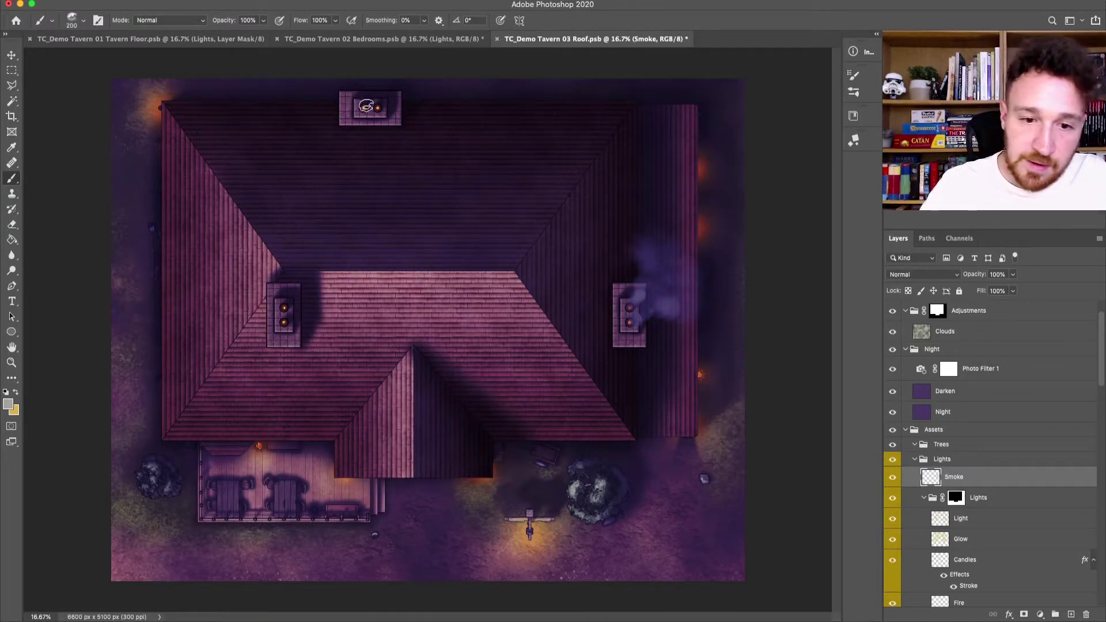
mouse_move(370, 92)
left_mouse_down()
mouse_move(398, 83)
mouse_move(379, 71)
left_mouse_up()
key("bracketleft")
key("bracketleft")
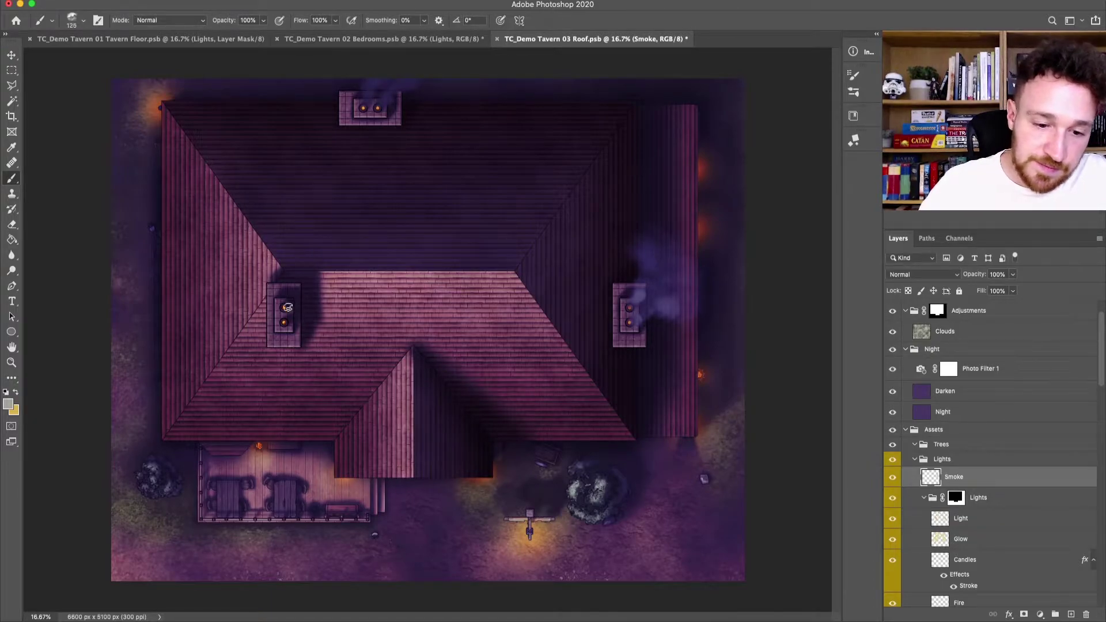
Step: Paint smoke rising from the chimney on the roof's left side with the Fog brush enlarged to 400 px
key("bracketright")
key("bracketright")
key("bracketright")
key("bracketright")
key("bracketright")
mouse_move(291, 291)
left_mouse_down()
mouse_move(313, 266)
mouse_move(315, 307)
mouse_move(320, 257)
mouse_move(330, 290)
mouse_move(321, 296)
mouse_move(332, 267)
mouse_move(309, 258)
mouse_move(287, 275)
left_mouse_up()
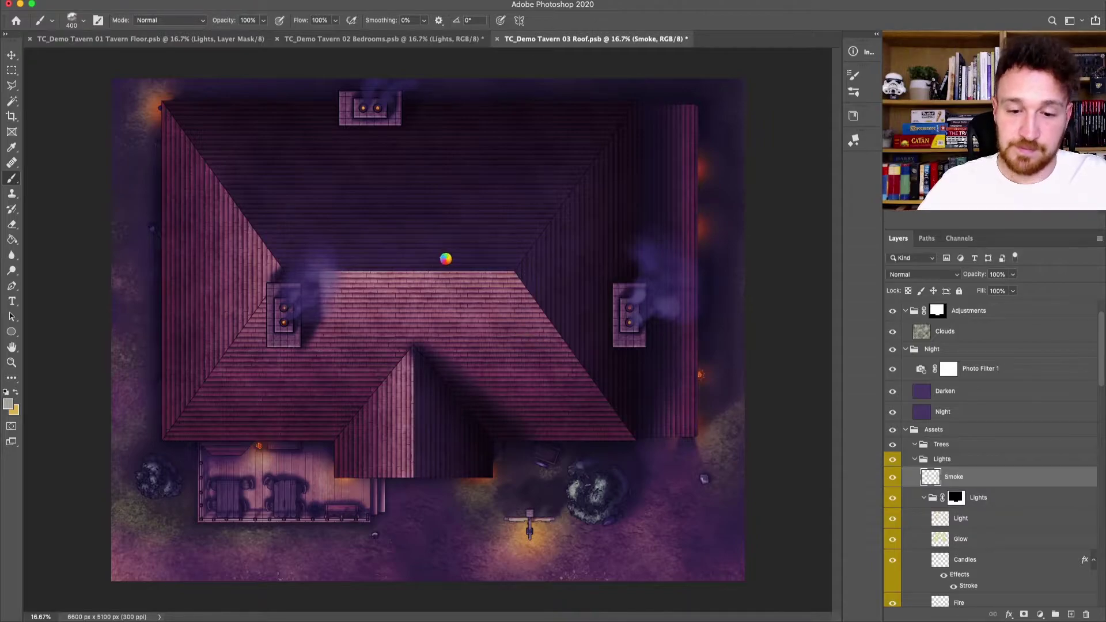
Step: Reduce the Fog brush to 175 px and set the foreground color to a lighter grey
key("bracketleft")
key("bracketleft")
key("bracketleft")
key("bracketleft")
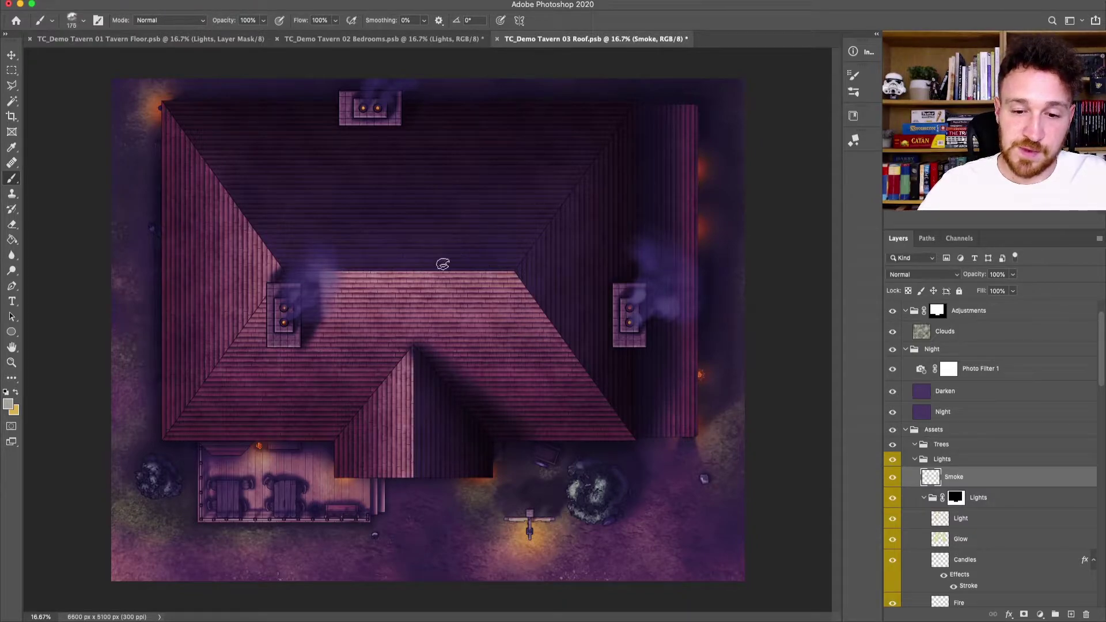
left_click(8, 404)
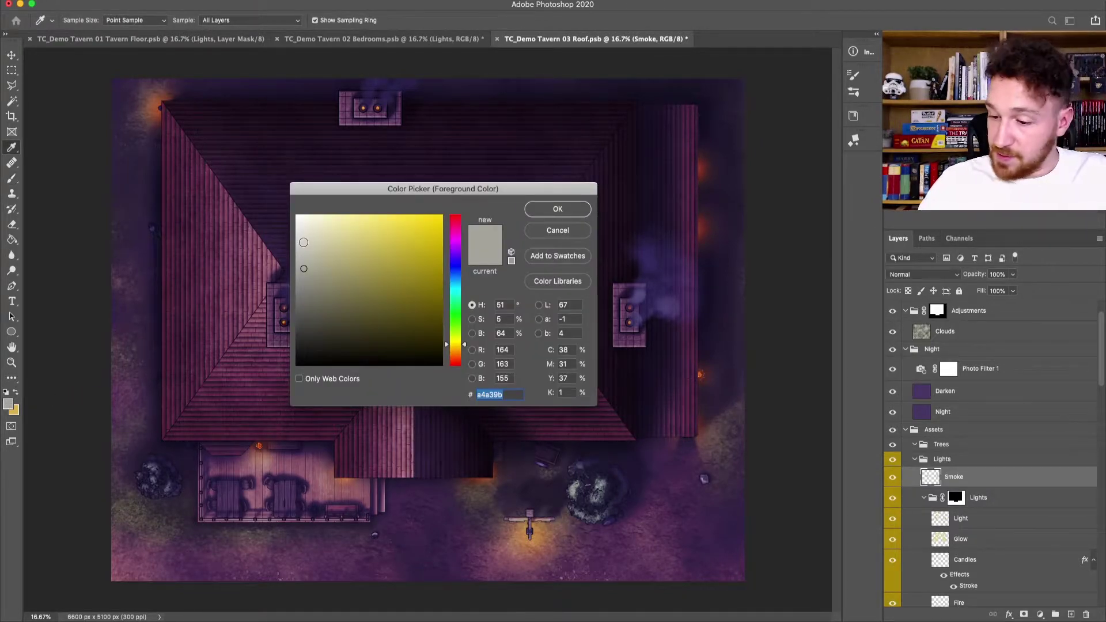
left_click(305, 239)
left_click(558, 209)
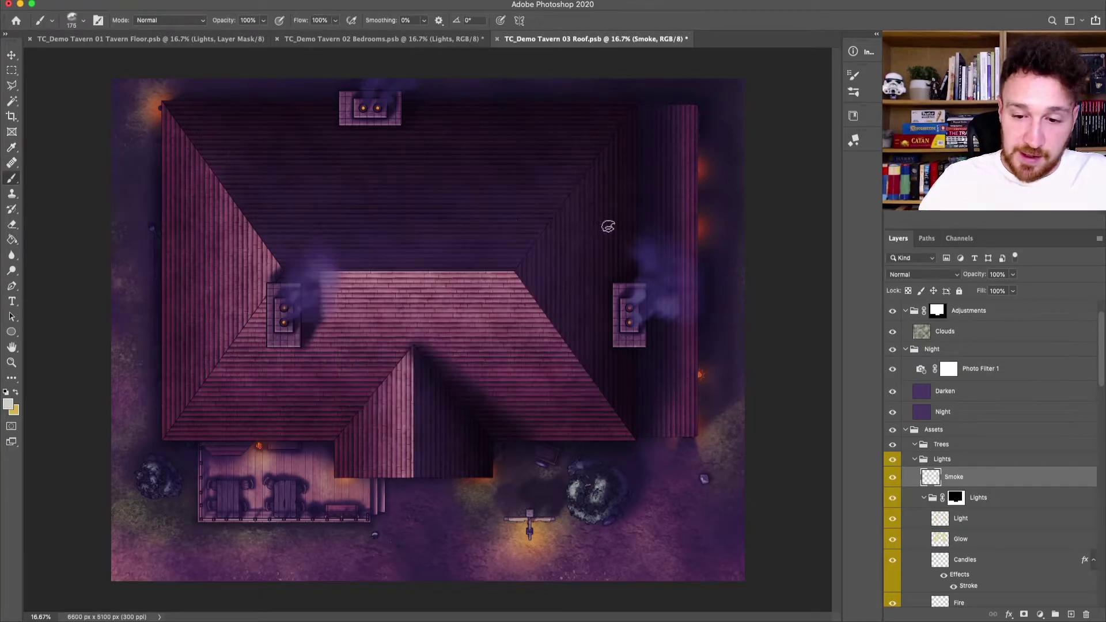
Step: Brush lighter grey highlights into the smoke plume of the chimney on the roof's right side
key("bracketright")
mouse_move(659, 272)
left_mouse_down()
mouse_move(672, 313)
mouse_move(669, 272)
mouse_move(681, 270)
mouse_move(687, 291)
mouse_move(693, 284)
mouse_move(674, 308)
mouse_move(646, 267)
left_mouse_up()
key("bracketright")
key("bracketleft")
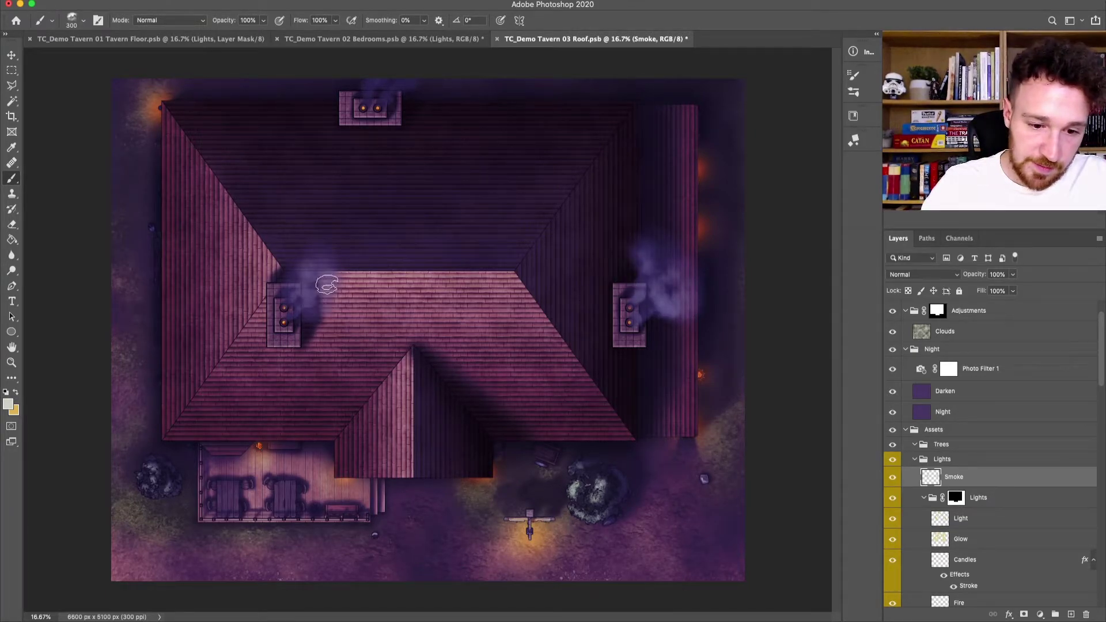
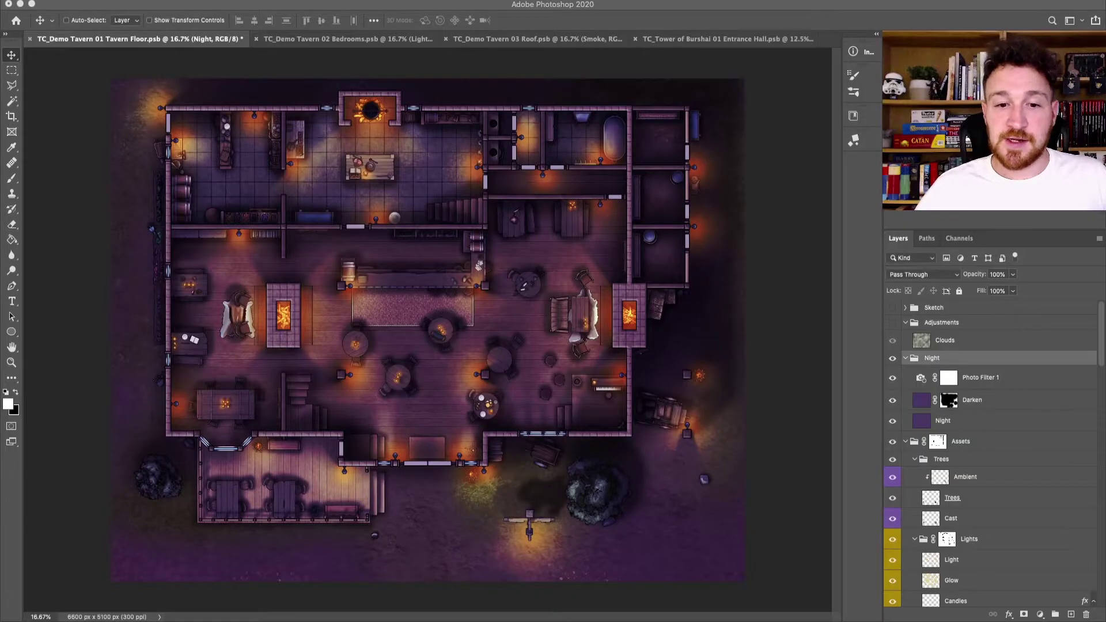
Step: Collapse and hide the Night group and hide the Lights group in the Tavern Floor map
left_click(905, 358)
left_click(892, 358)
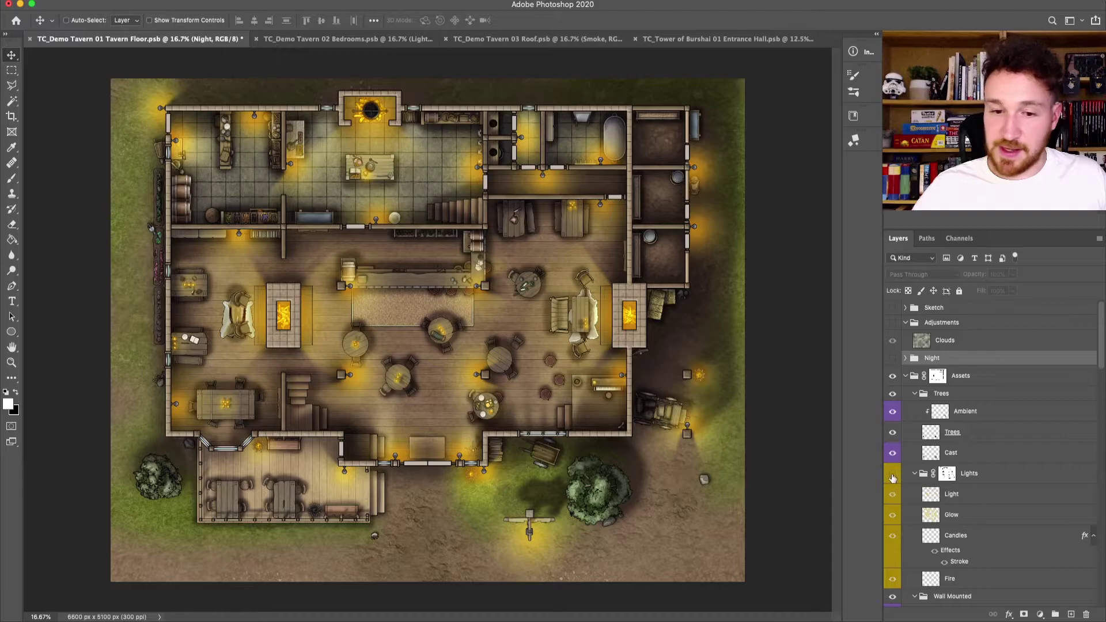
left_click(892, 475)
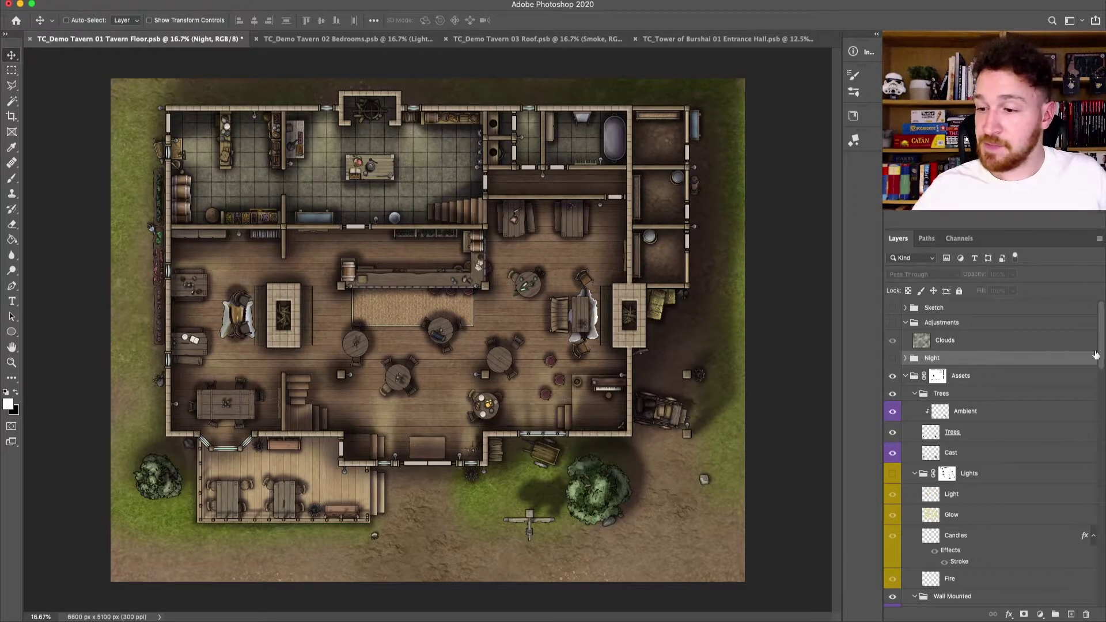
Step: Create a group named Ground Snow directly above the Textures group and give it a blue color label
scroll(973, 403, "down", 10)
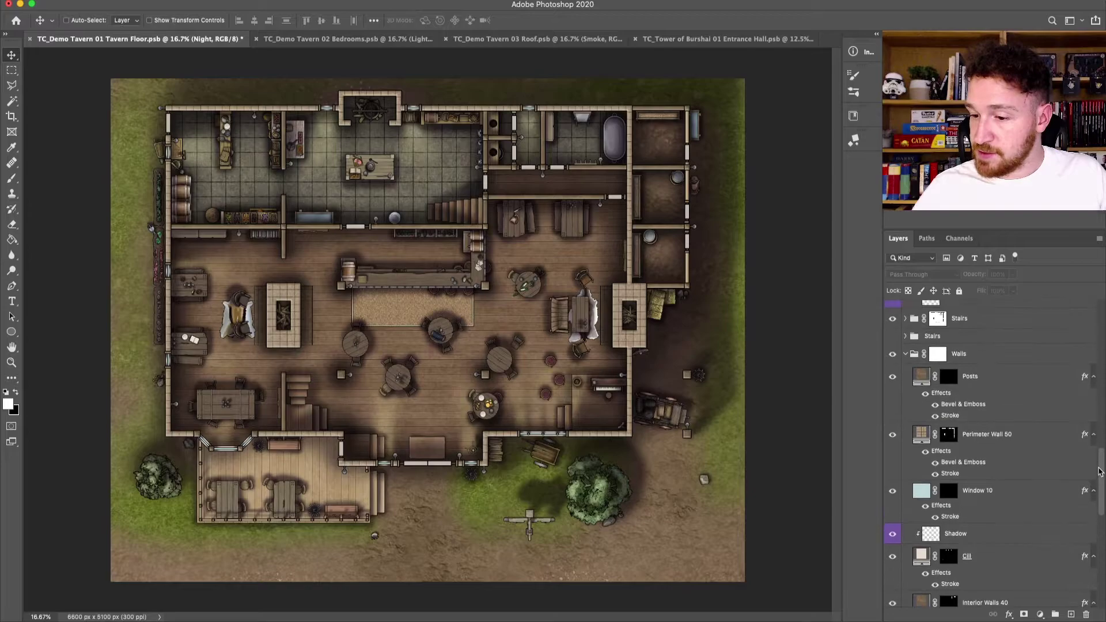
left_click(905, 368)
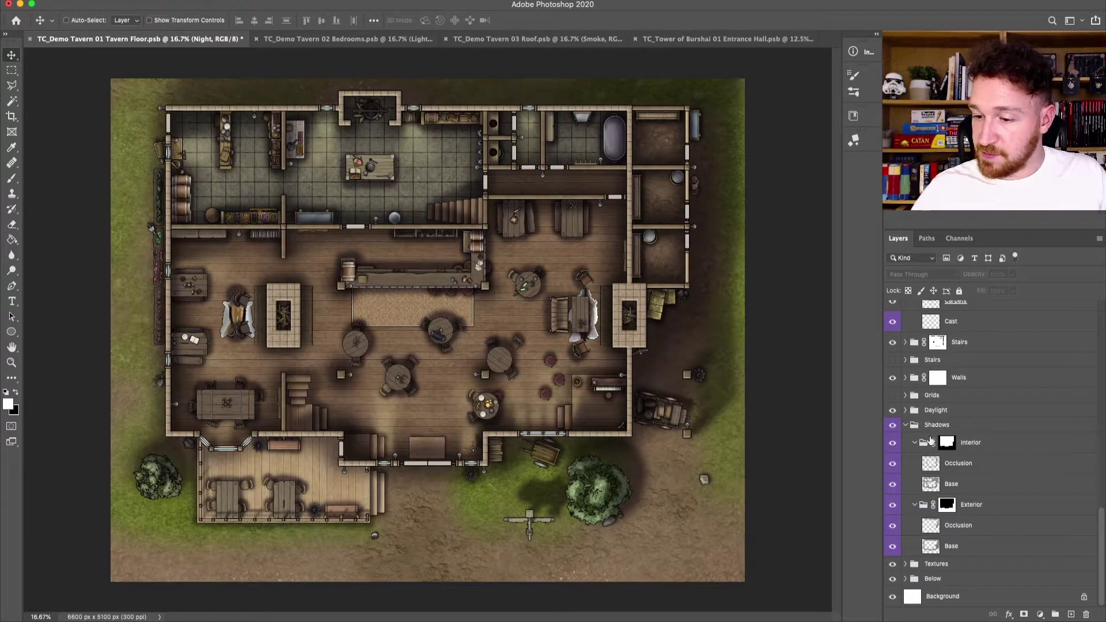
left_click(944, 564)
left_click(1054, 614)
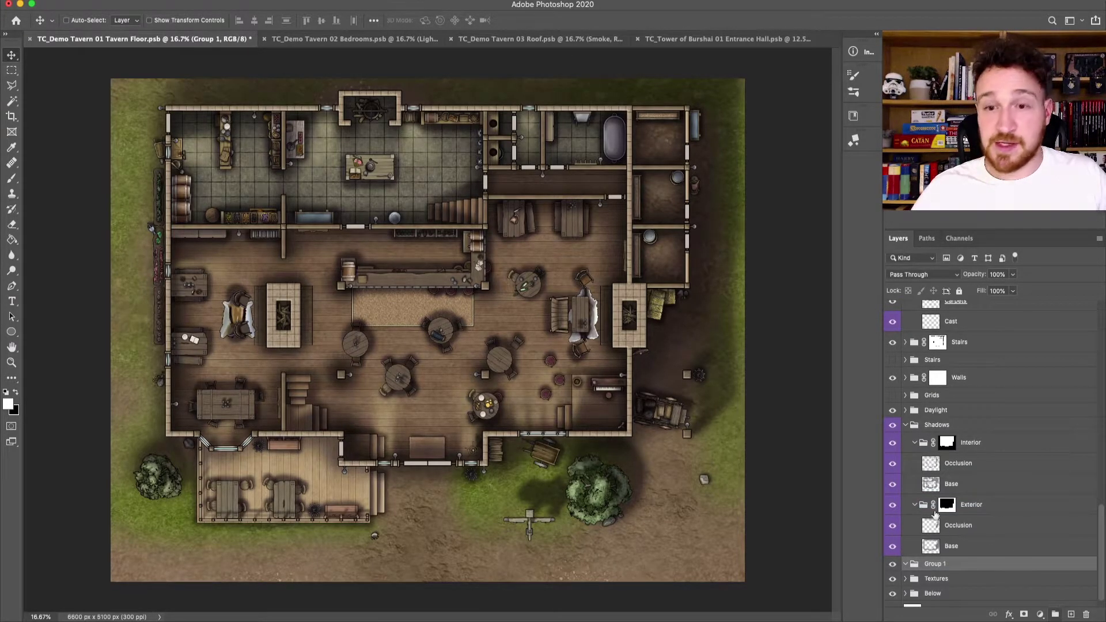
type("G")
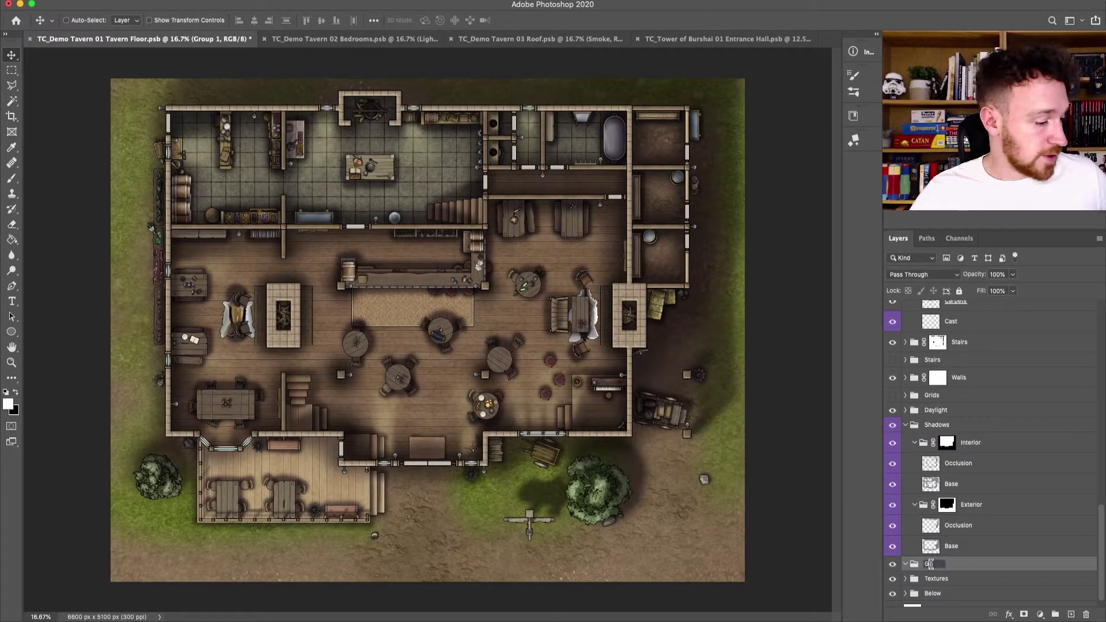
key("BackSpace")
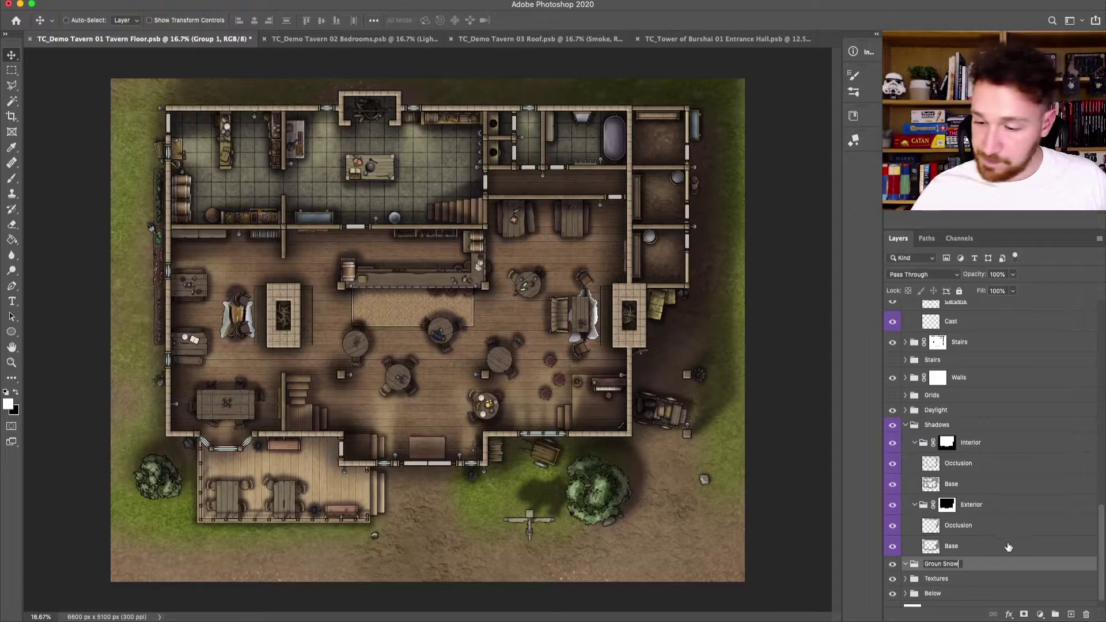
left_click(941, 565)
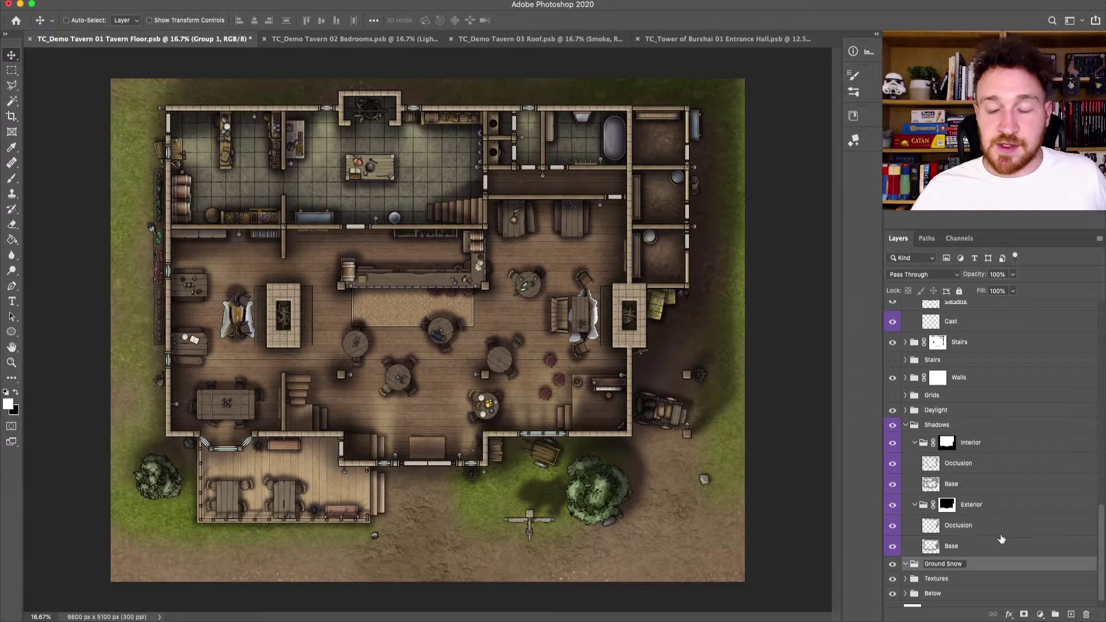
left_click(977, 567)
right_click(994, 563)
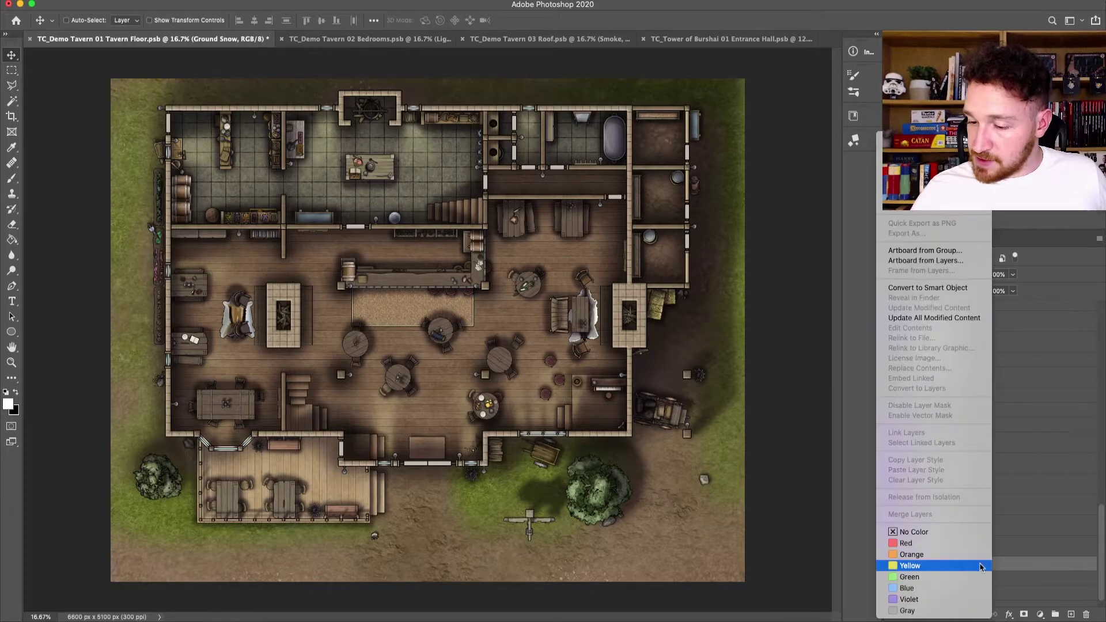
left_click(907, 587)
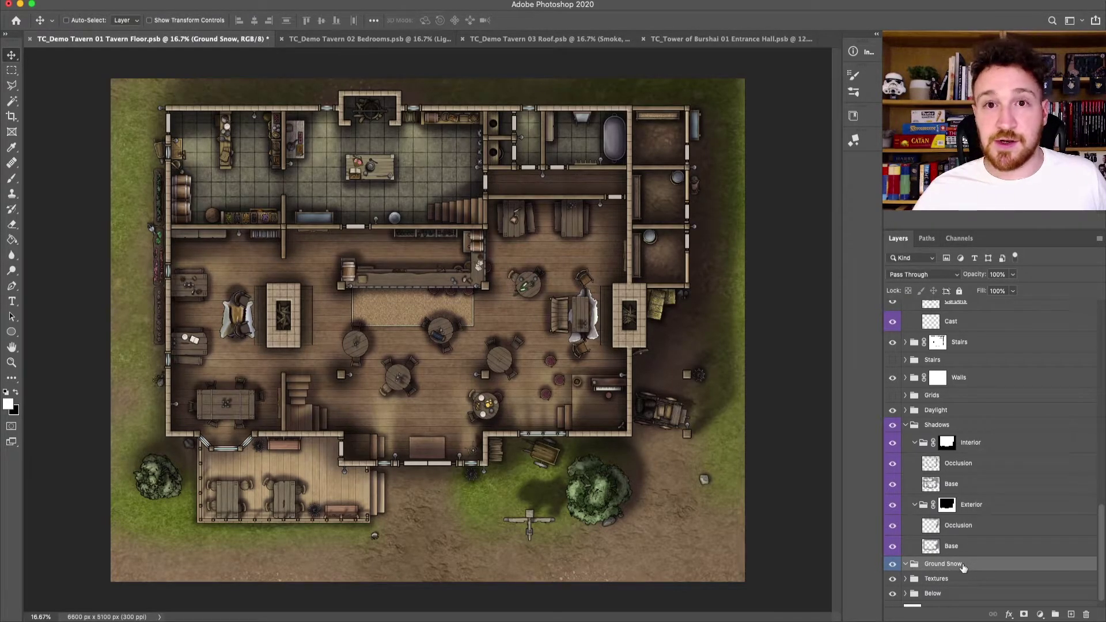
Step: Add a pattern fill layer inside the Ground Snow group using the Snow 1 pattern from TC Weather and Effects
left_click_drag(1094, 520, 1098, 581)
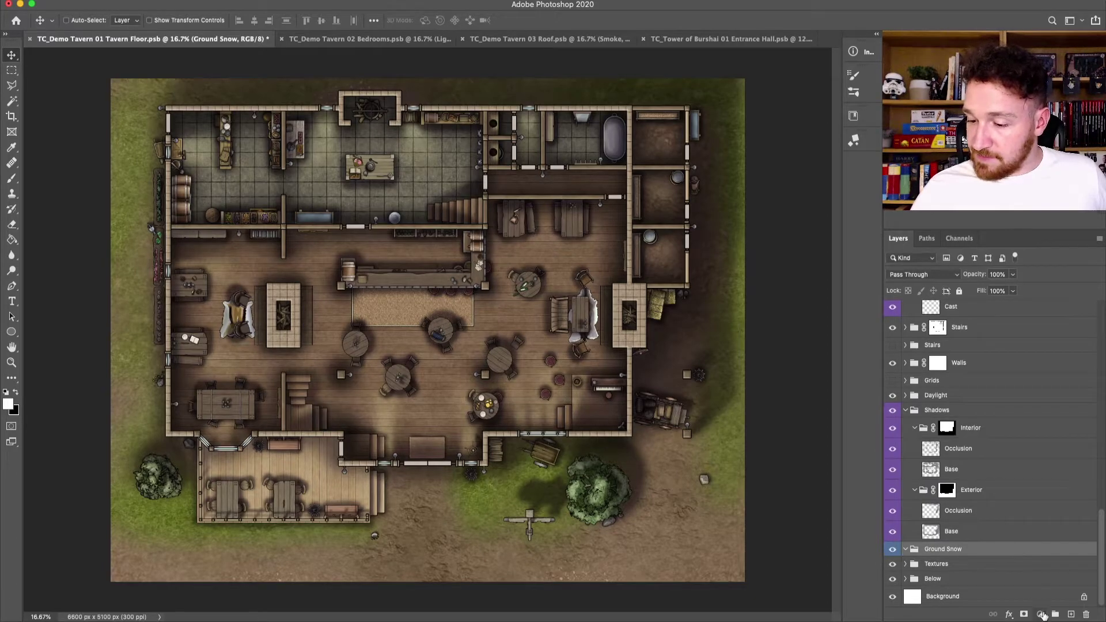
left_click(1040, 615)
left_click(1034, 410)
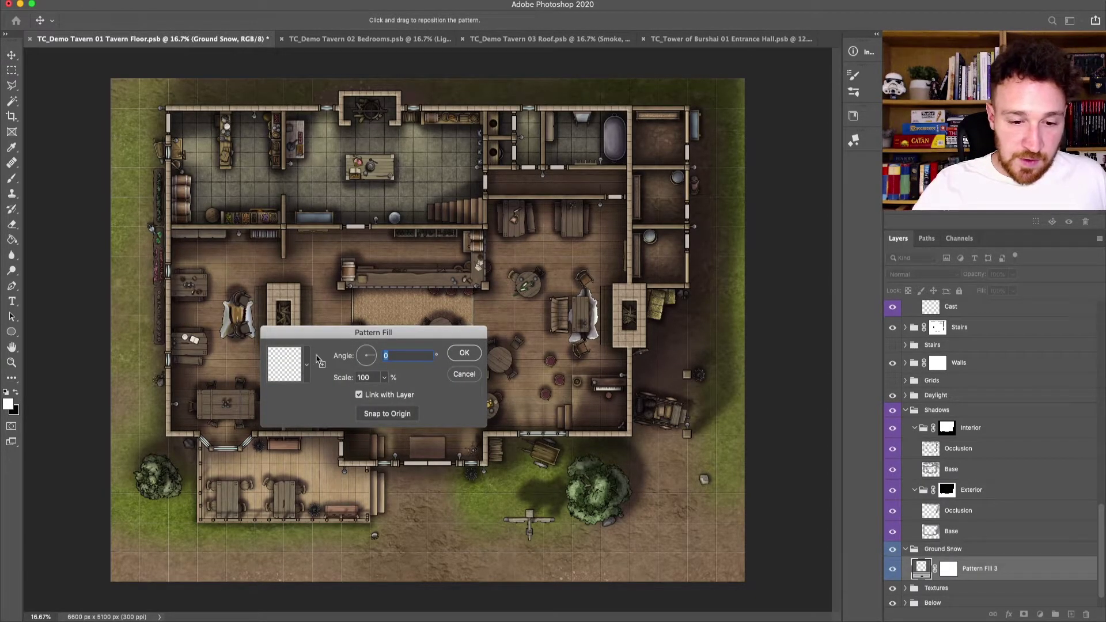
left_click(307, 369)
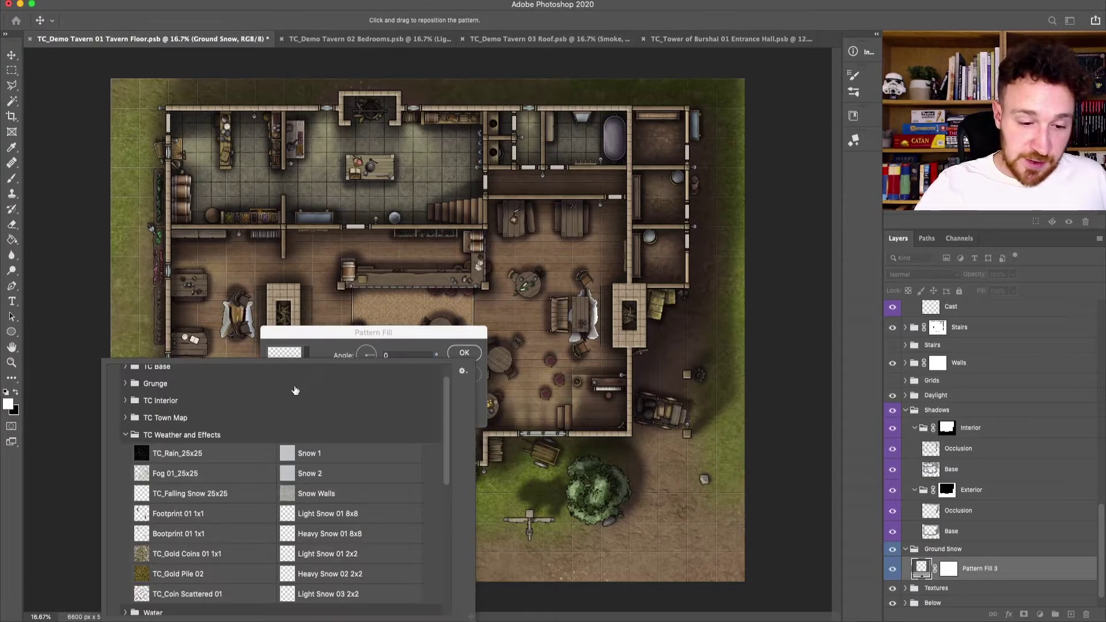
scroll(346, 438, "down", 1)
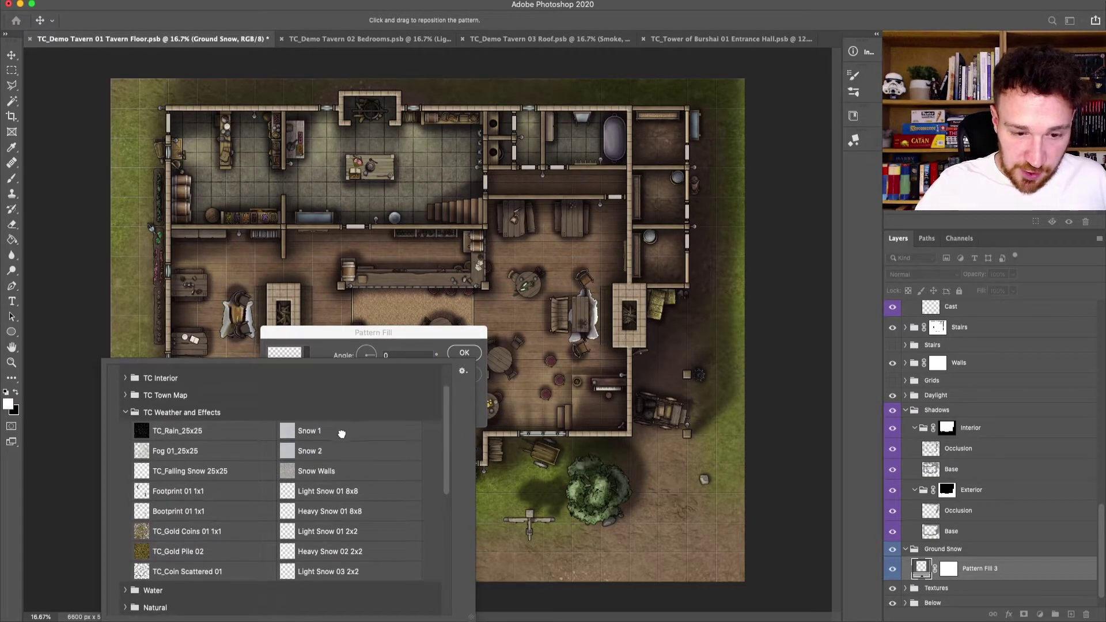
left_click(342, 431)
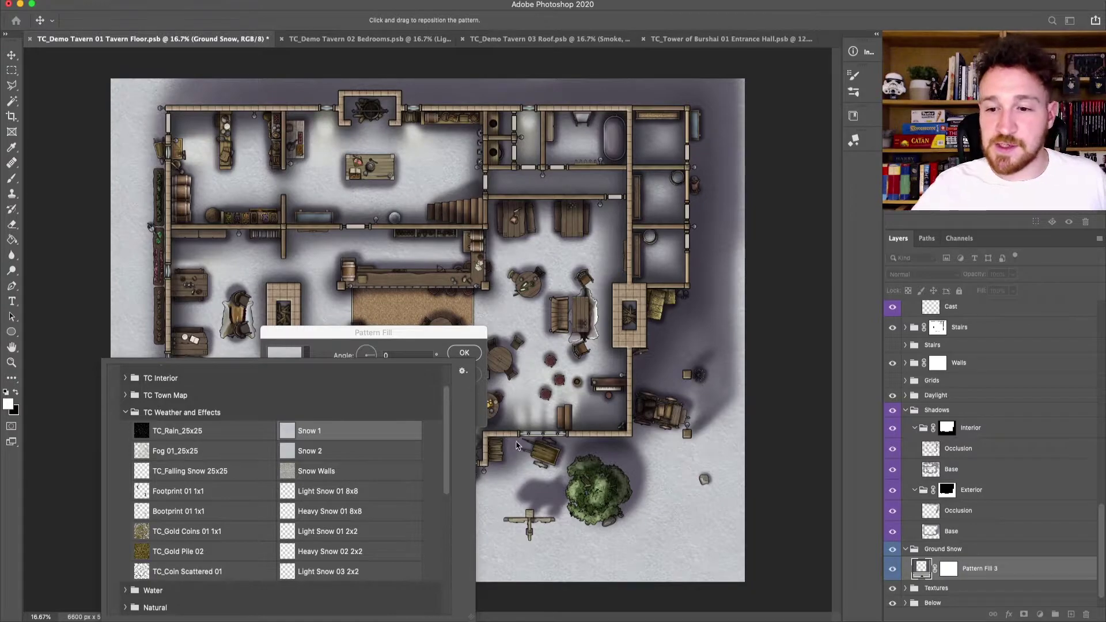
left_click(467, 353)
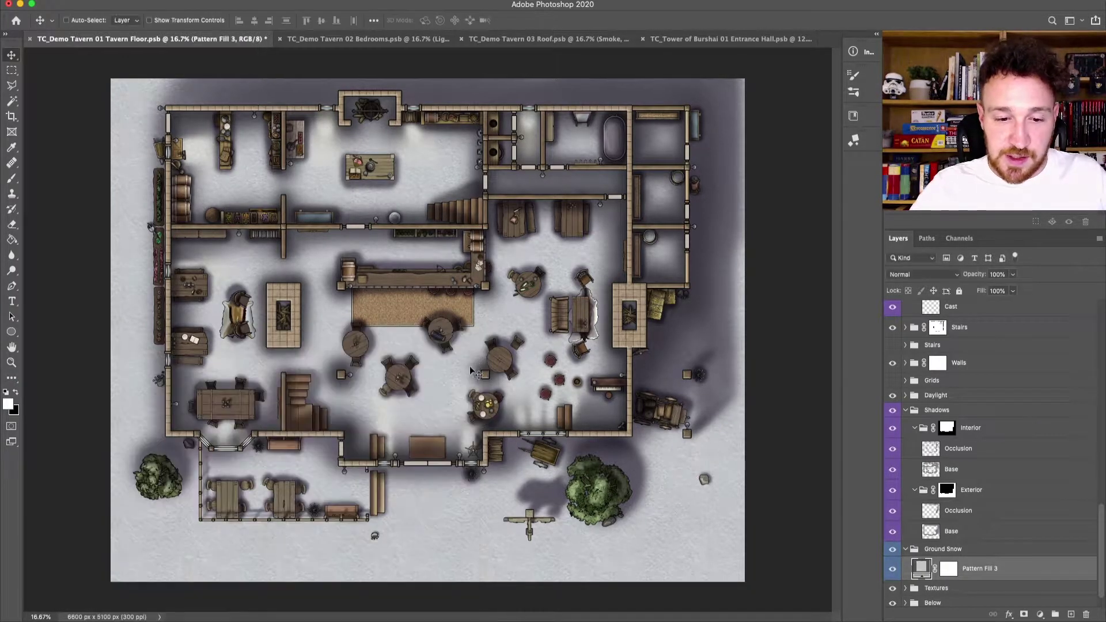
key("super+plus")
key("super+plus")
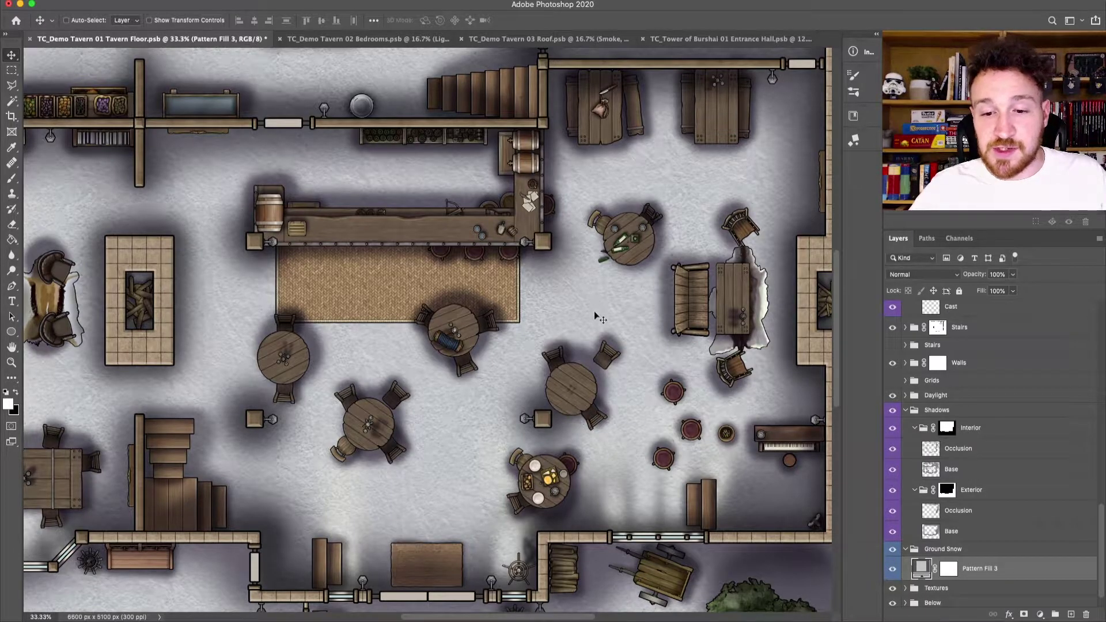
key("super+minus")
key("super+minus")
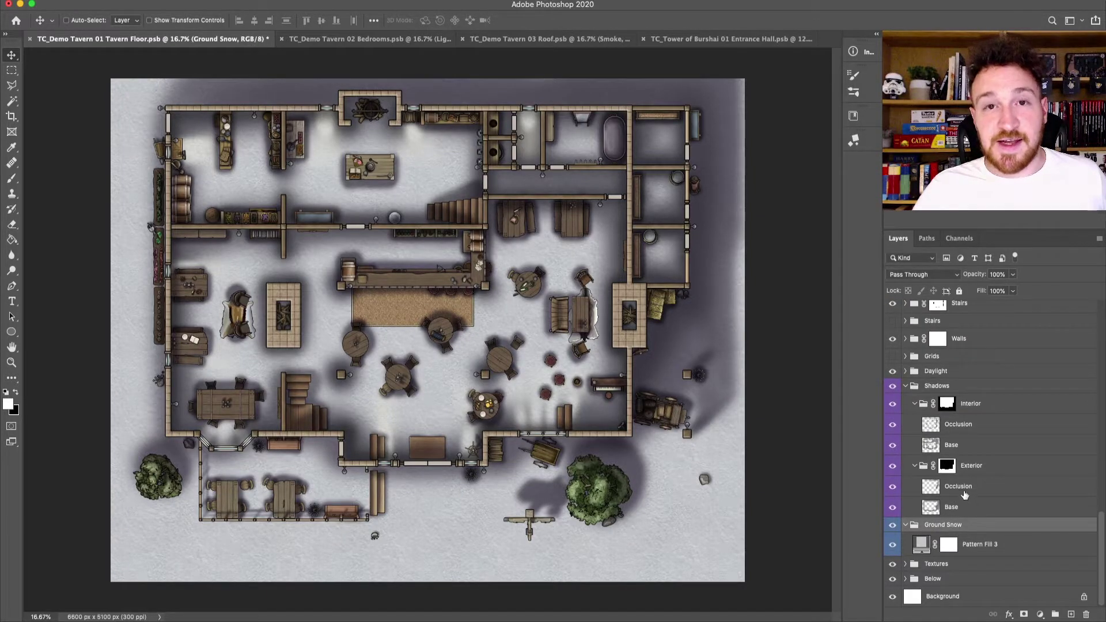
Step: Load the Exterior shadow group's mask as a selection and apply it as a layer mask on the Ground Snow group
key("super")
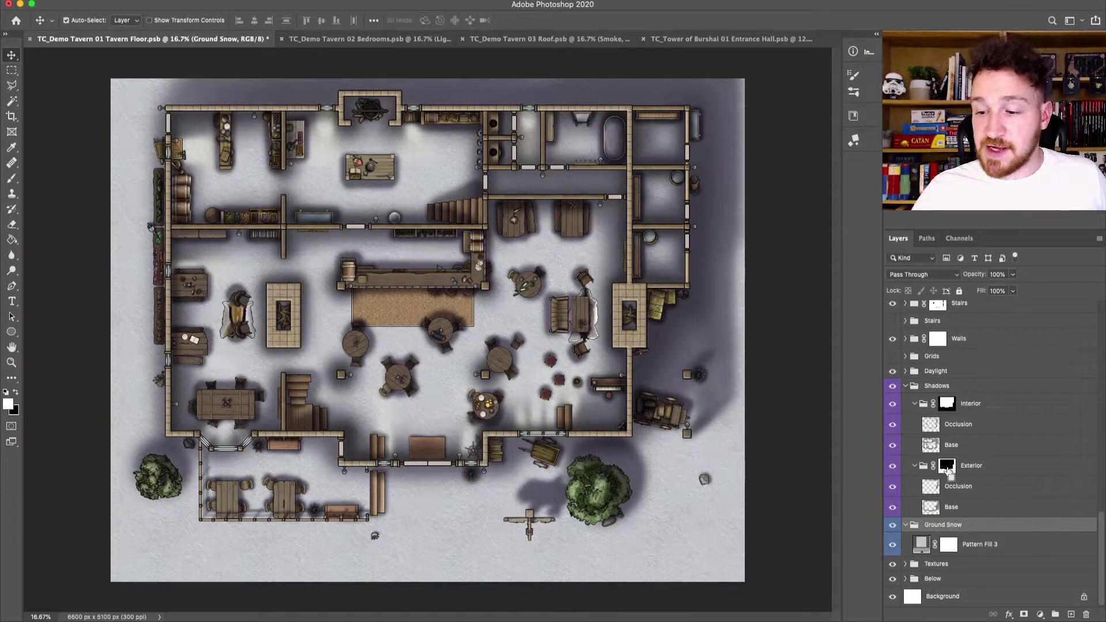
left_click(947, 467, "super")
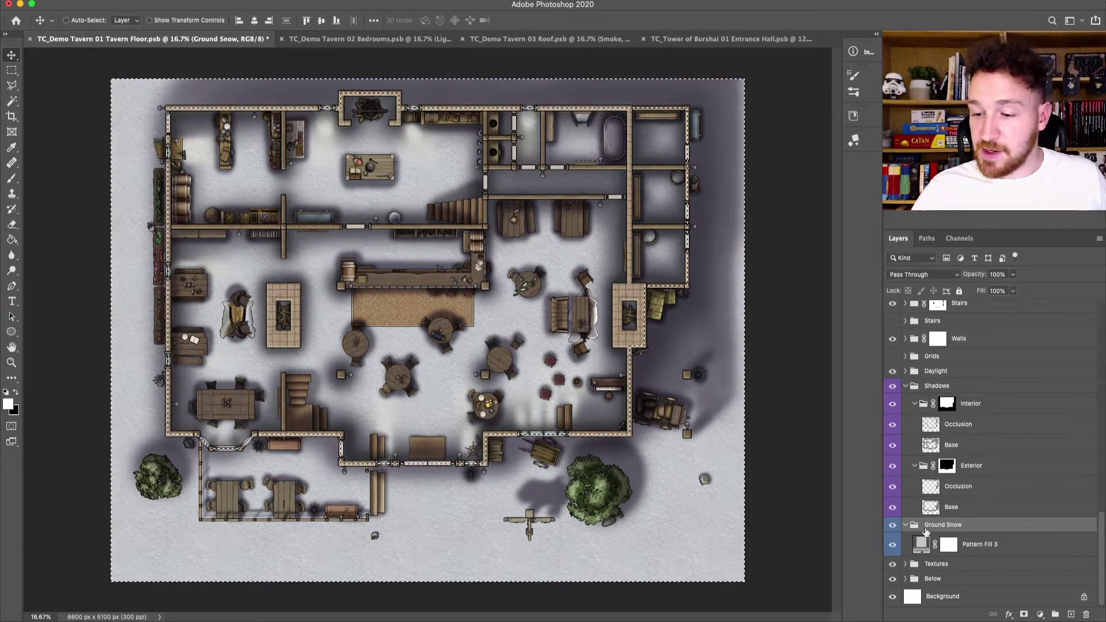
left_click(1024, 614)
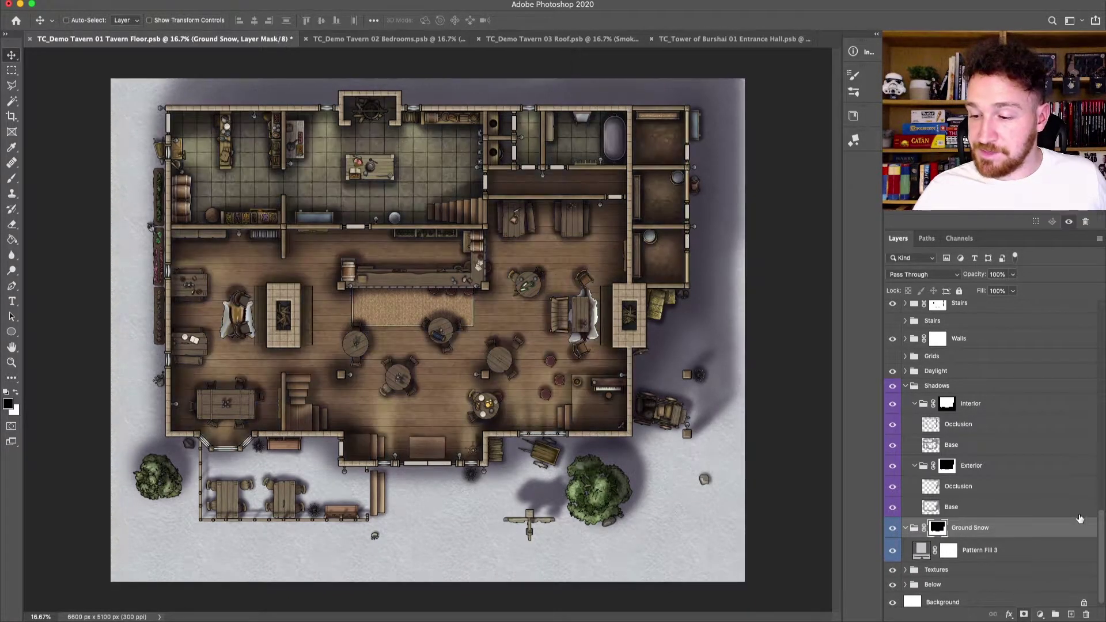
Step: Fill the layer mask of the snow pattern fill with black to hide all the snow
left_click(949, 552)
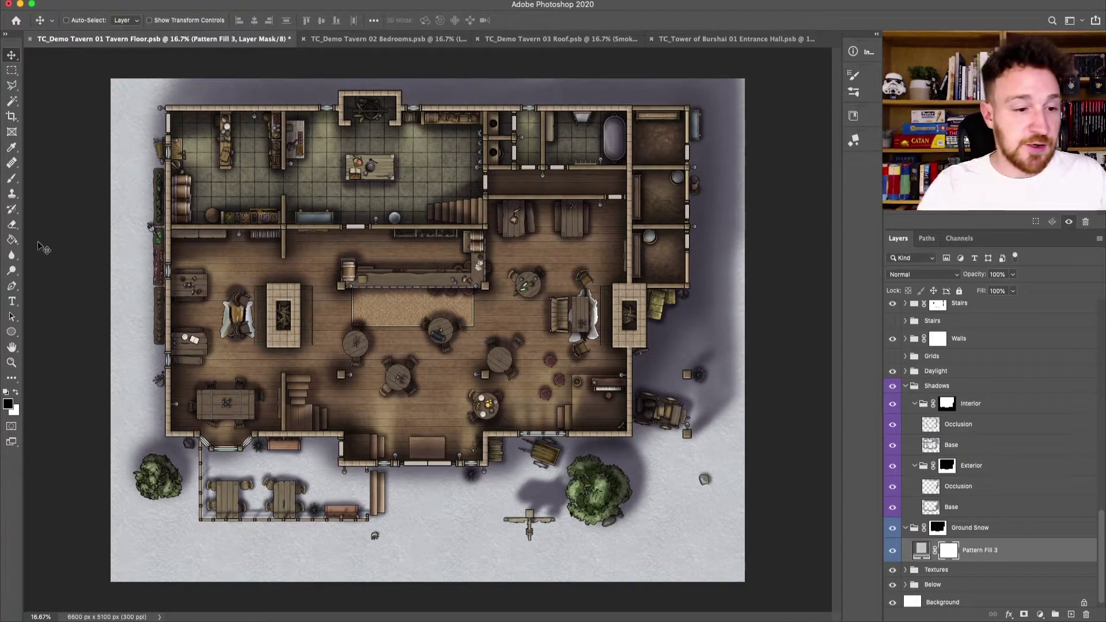
left_click(12, 239)
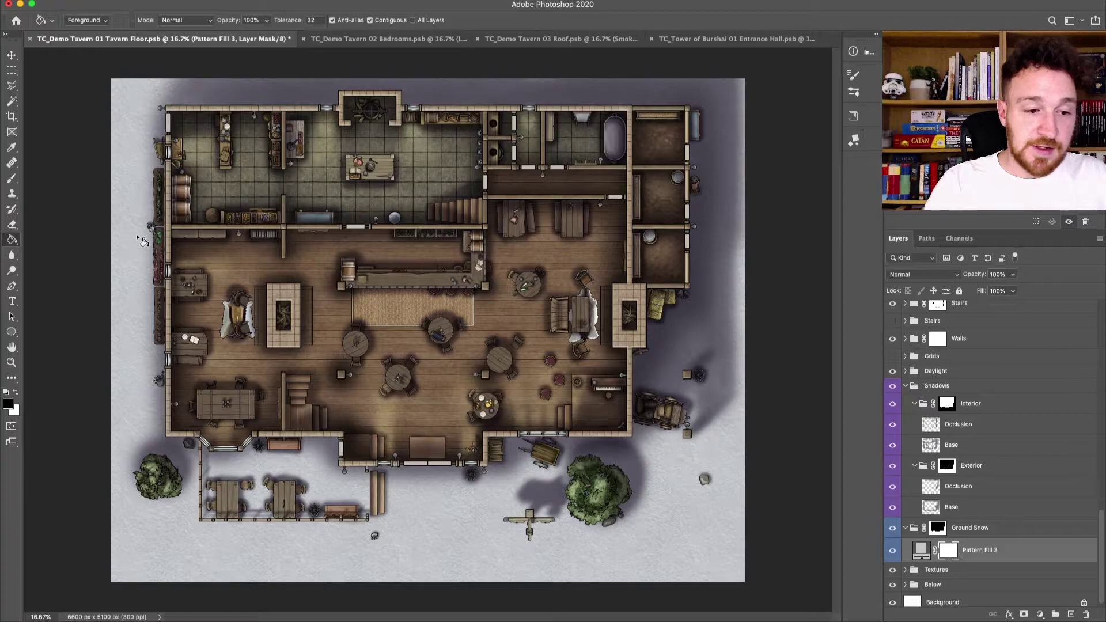
key("alt+BackSpace")
key("x")
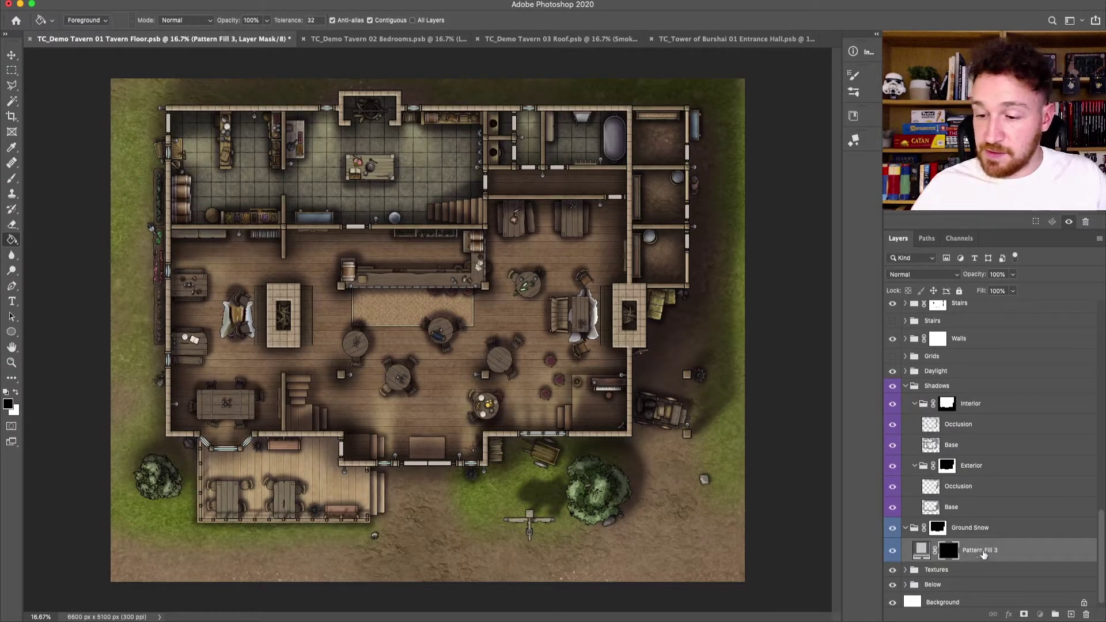
Step: Rename the pattern fill layer in the Ground Snow group to Snow
double_click(977, 551)
type("Snow")
key("Return")
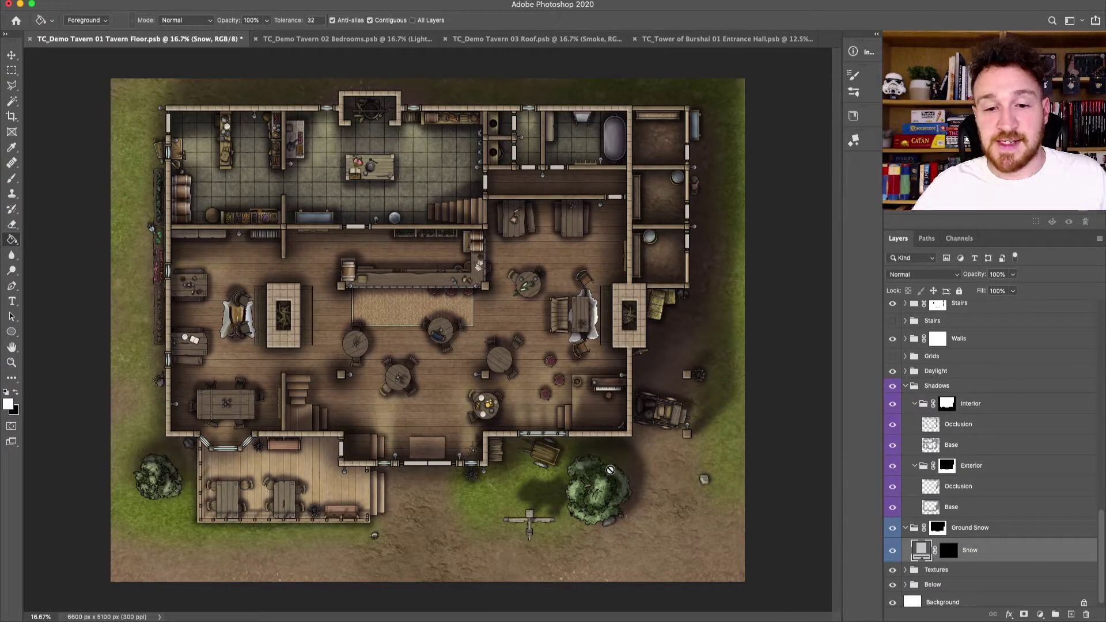
Step: Switch to the Brush tool and choose the Snow Texture brush preset from Toms Favourites
key("b")
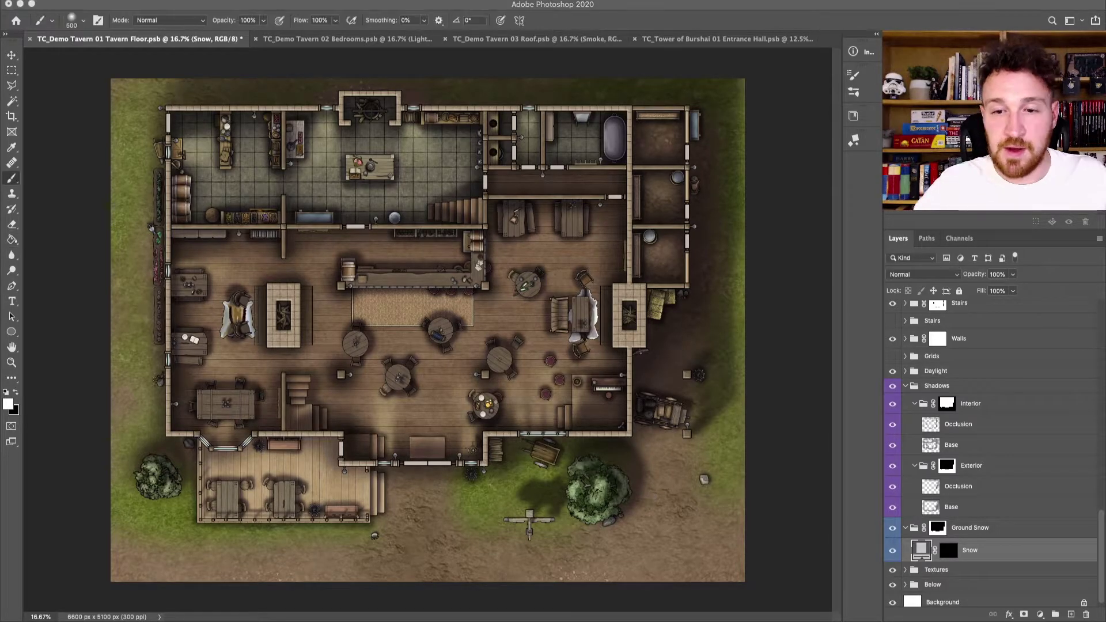
left_click(80, 21)
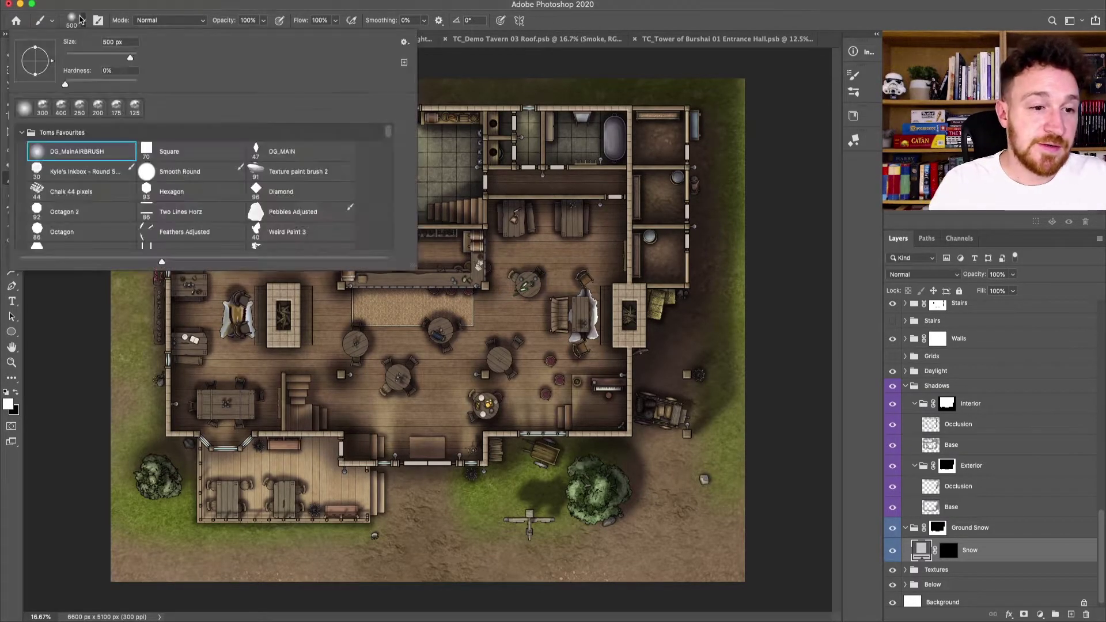
left_click_drag(387, 134, 388, 139)
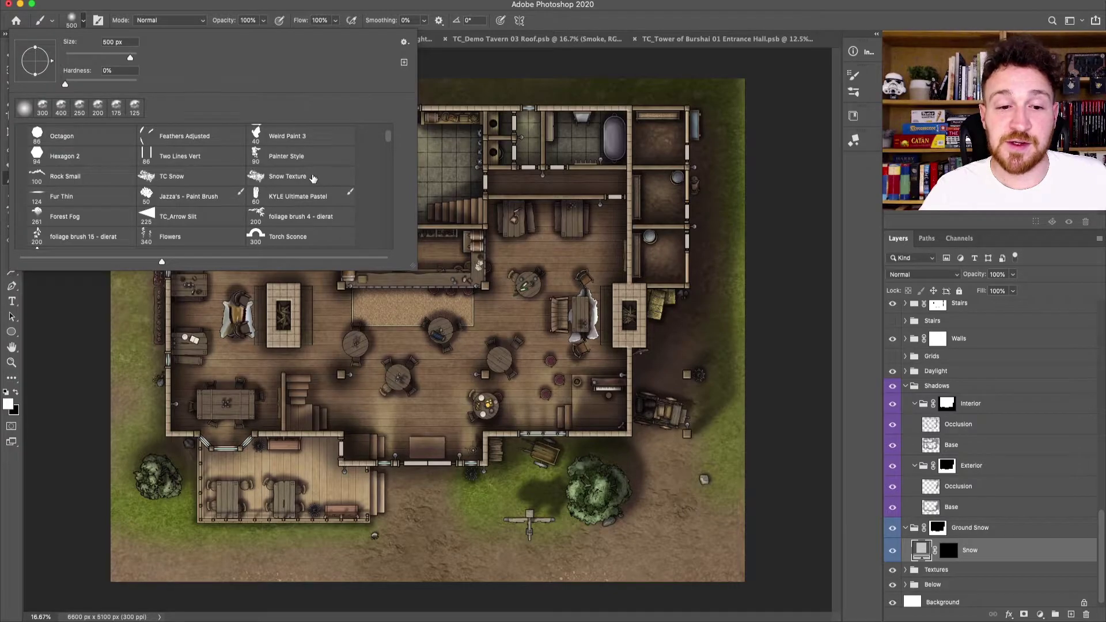
left_click(313, 178)
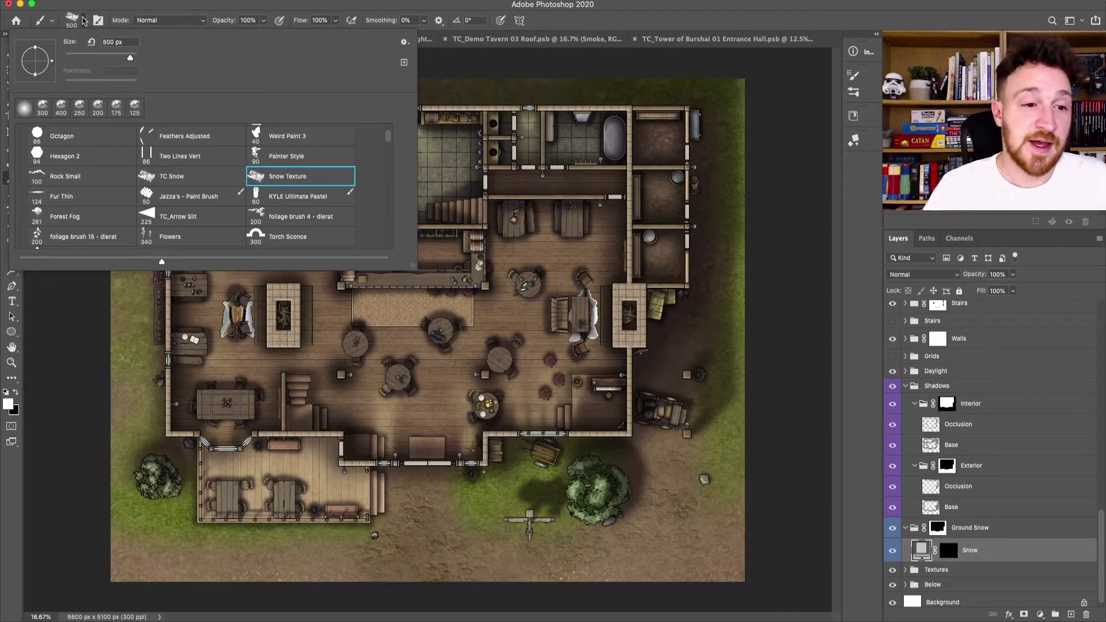
left_click(84, 21)
Step: Paint white on the Snow layer's mask to reveal snow along the tavern's west side and around the bush beside the patio
key("super+equal")
left_click(948, 550)
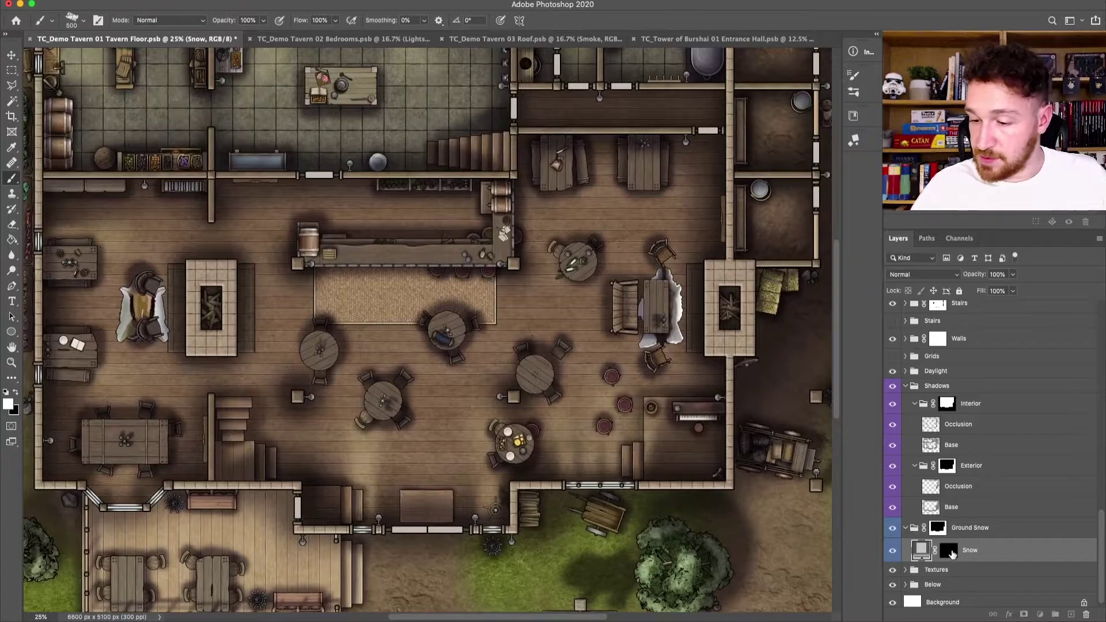
key("x")
left_click_drag(305, 433, 419, 384)
left_click_drag(628, 319, 627, 317)
key("bracketleft")
key("bracketleft")
key("bracketleft")
left_click(16, 393)
mouse_move(296, 192)
left_mouse_down()
mouse_move(318, 320)
mouse_move(284, 321)
mouse_move(305, 126)
mouse_move(357, 351)
mouse_move(380, 345)
mouse_move(306, 391)
mouse_move(322, 461)
mouse_move(346, 495)
mouse_move(397, 438)
mouse_move(374, 489)
mouse_move(429, 495)
left_mouse_up()
key("bracketright")
key("bracketright")
key("bracketright")
key("bracketright")
key("bracketright")
key("bracketleft")
key("bracketleft")
Step: Reveal snow on the mask along the north and east sides of the tavern and around the tree and signpost out front
key("ctrl+minus")
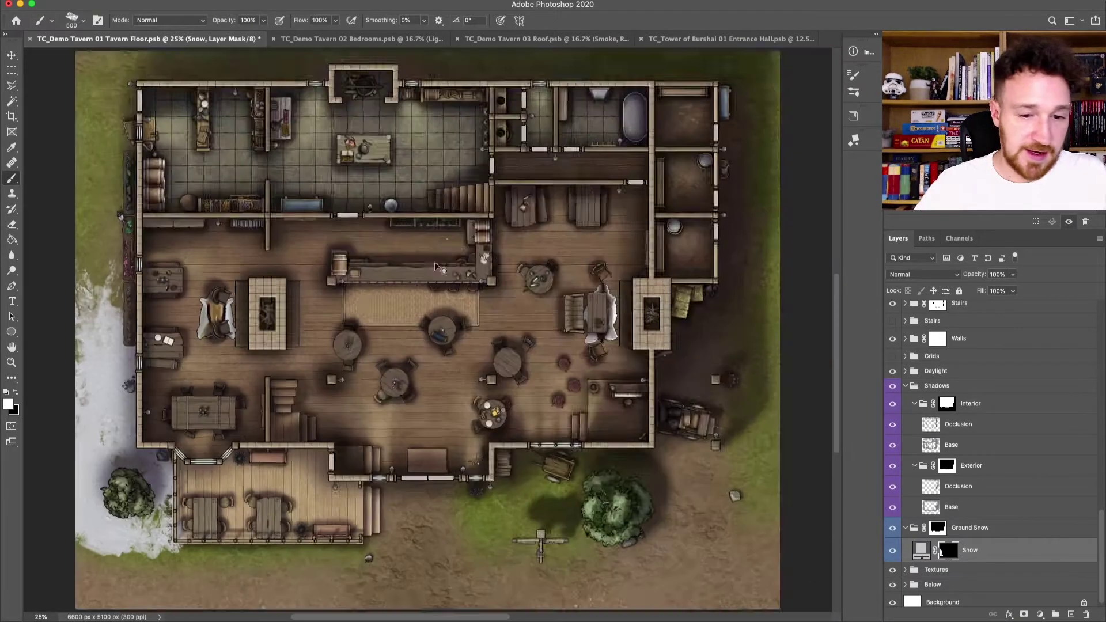
key("bracketright")
key("bracketright")
mouse_move(118, 357)
left_mouse_down()
mouse_move(138, 161)
mouse_move(141, 173)
mouse_move(127, 115)
mouse_move(196, 73)
mouse_move(161, 86)
mouse_move(276, 84)
mouse_move(158, 81)
mouse_move(736, 95)
mouse_move(705, 196)
mouse_move(723, 62)
mouse_move(731, 140)
mouse_move(714, 305)
mouse_move(715, 199)
mouse_move(700, 207)
mouse_move(743, 379)
mouse_move(736, 440)
mouse_move(711, 394)
mouse_move(706, 449)
mouse_move(717, 461)
mouse_move(749, 414)
mouse_move(752, 271)
left_mouse_up()
key("bracketleft")
mouse_move(488, 452)
left_mouse_down()
mouse_move(500, 507)
mouse_move(516, 438)
mouse_move(487, 460)
mouse_move(502, 508)
mouse_move(516, 438)
mouse_move(550, 462)
mouse_move(532, 527)
mouse_move(595, 452)
mouse_move(599, 441)
mouse_move(586, 439)
mouse_move(615, 467)
left_mouse_up()
key("bracketright")
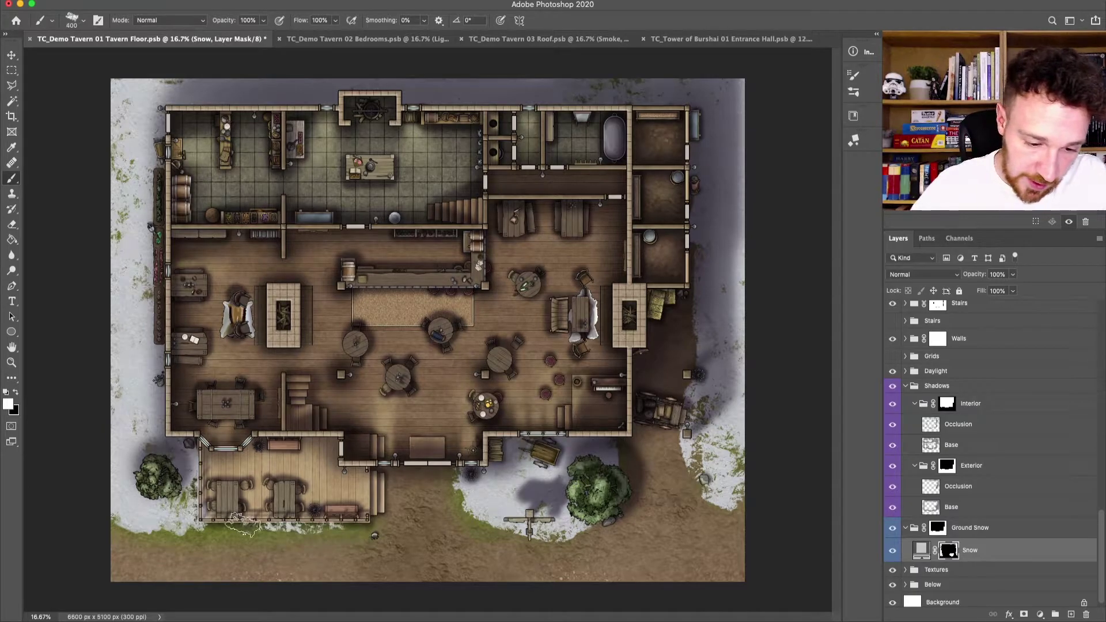
Step: Extend the painted snow in a ragged strip along the patio's southern edge
key("bracketleft")
key("bracketleft")
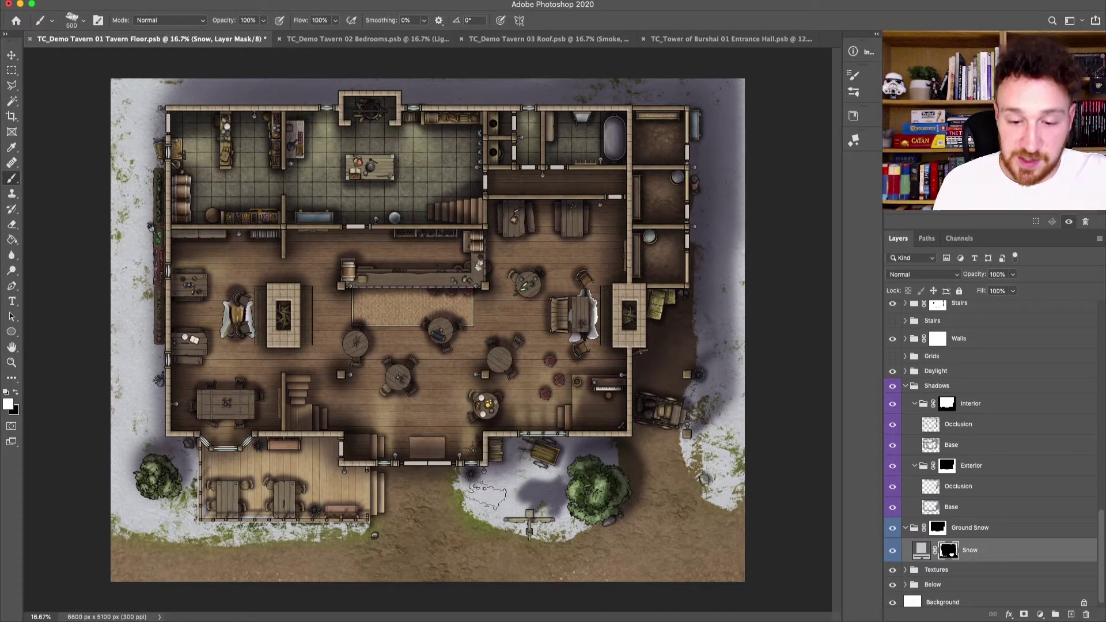
key("bracketleft")
key("bracketleft")
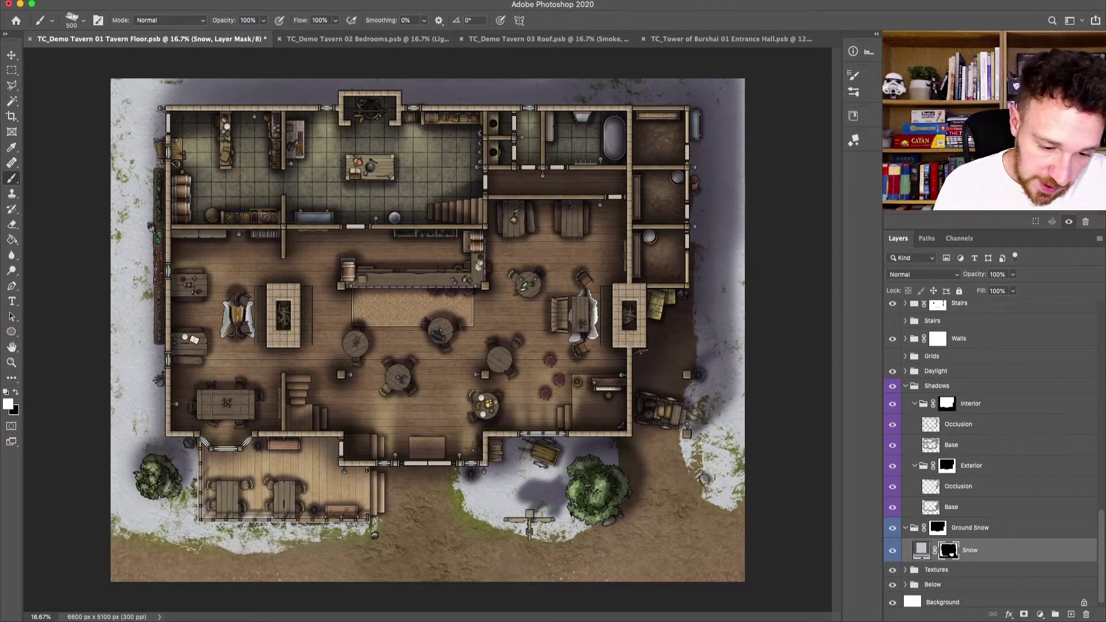
Step: Paint thin snow patches on the mask along the far side of the dirt road at the map's southern edge
key("bracketright")
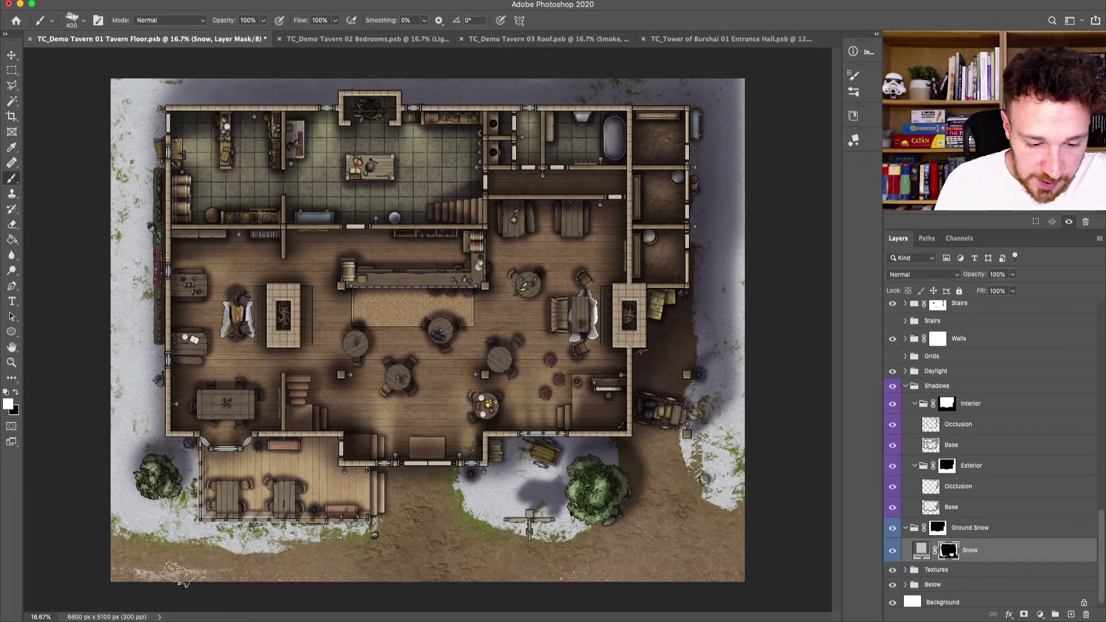
left_click_drag(472, 575, 290, 577)
key("bracketleft")
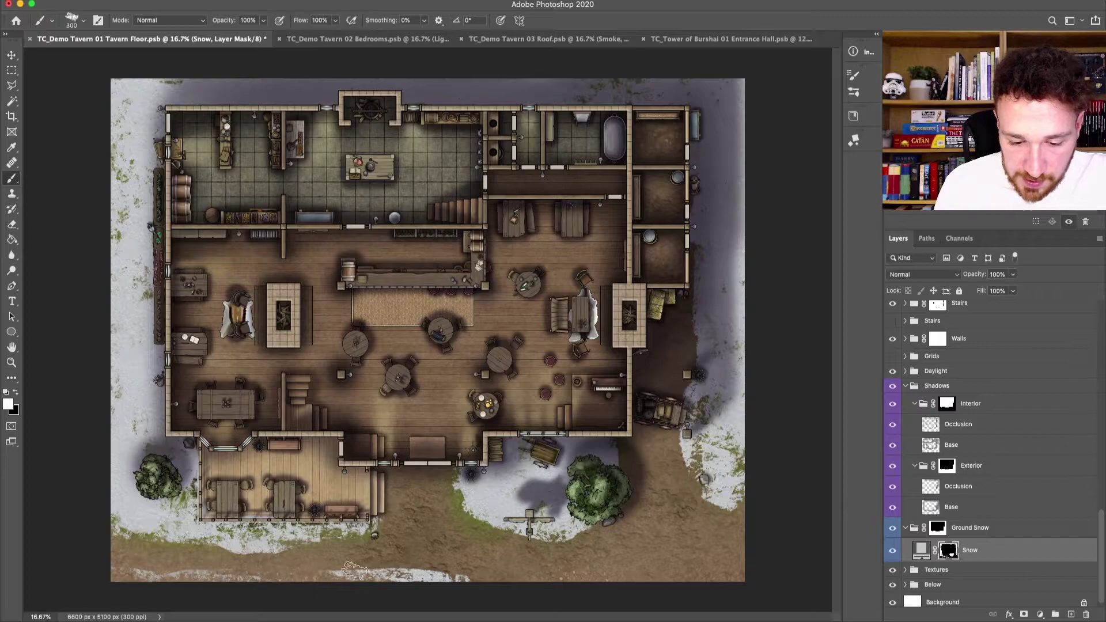
mouse_move(556, 573)
left_mouse_down()
mouse_move(629, 574)
mouse_move(519, 579)
mouse_move(603, 547)
mouse_move(579, 580)
mouse_move(488, 588)
mouse_move(617, 570)
mouse_move(678, 578)
left_mouse_up()
key("bracketright")
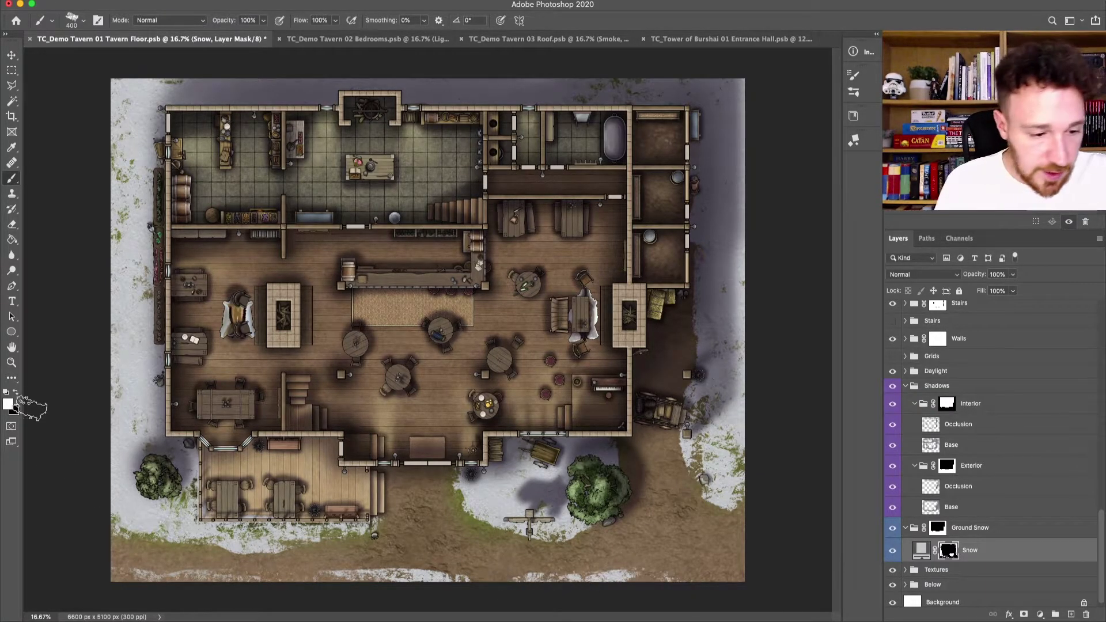
Step: Switch to painting black on the Snow mask and break up the snow patches along the road's southern edge
left_click(16, 393)
key("bracketleft")
key("bracketleft")
key("bracketright")
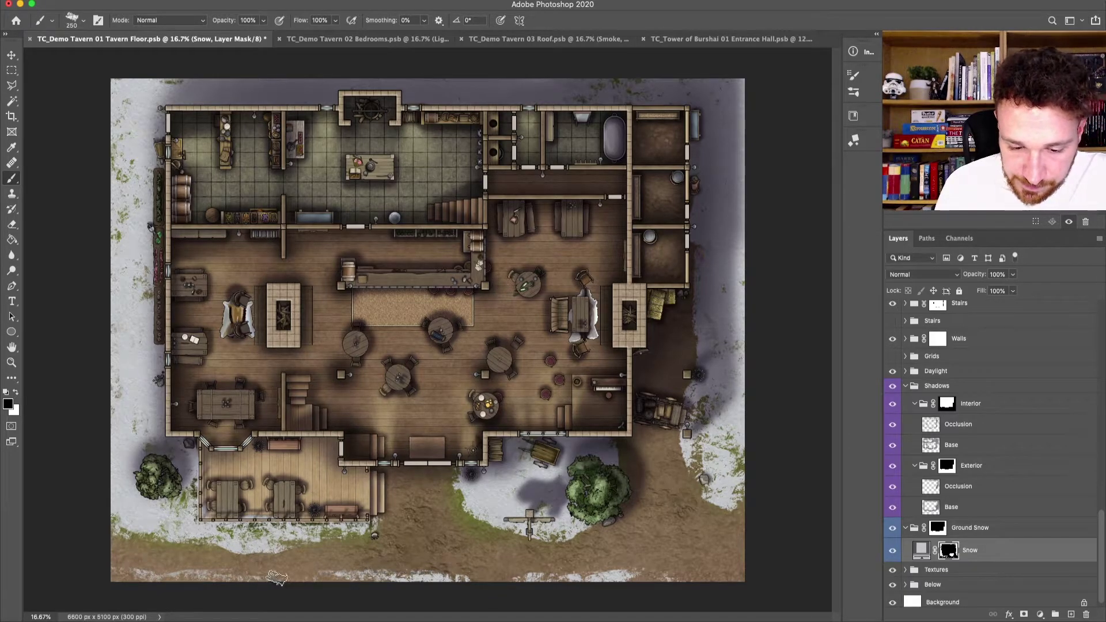
key("bracketright")
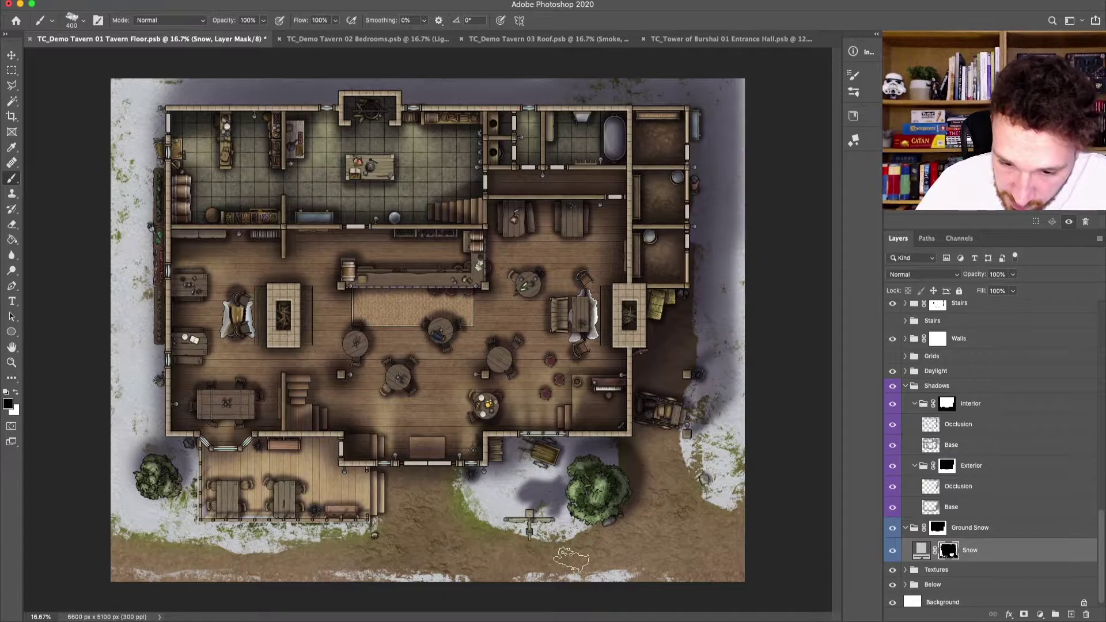
Step: Paint black with a smaller brush to clear snow around the north chimney, the west wall's flower bed and the plant by the entrance
key("bracketleft")
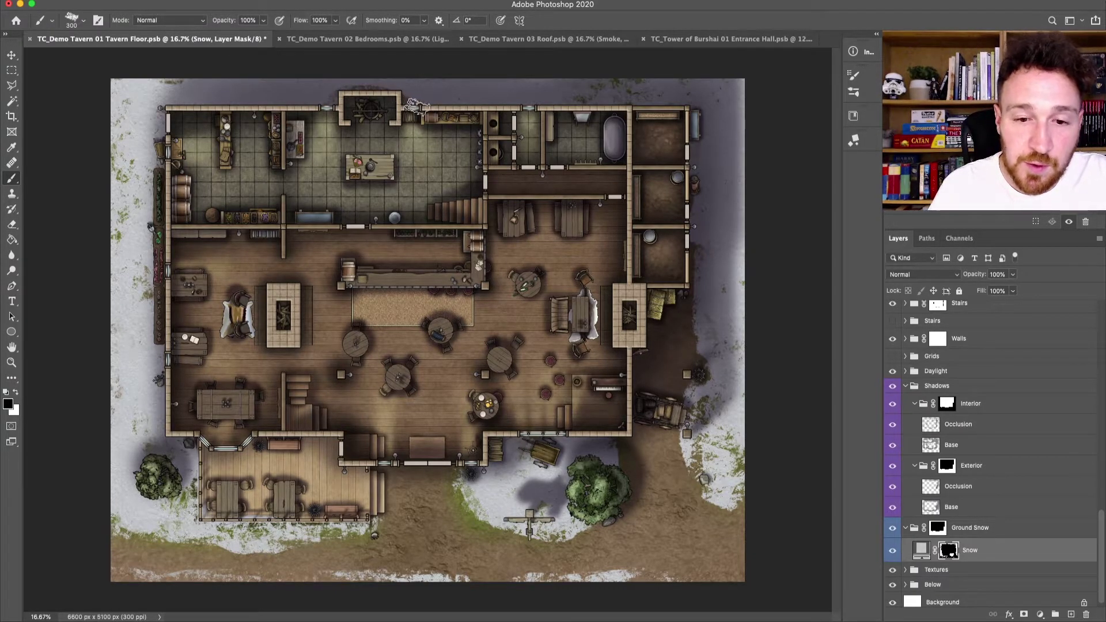
key("bracketleft")
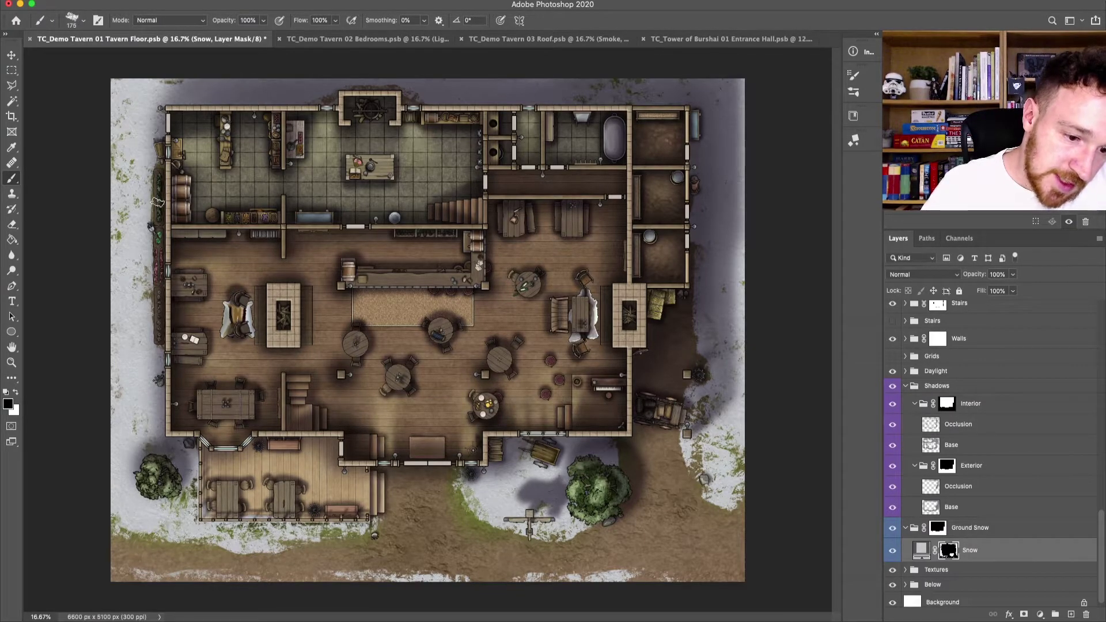
left_click_drag(155, 213, 160, 151)
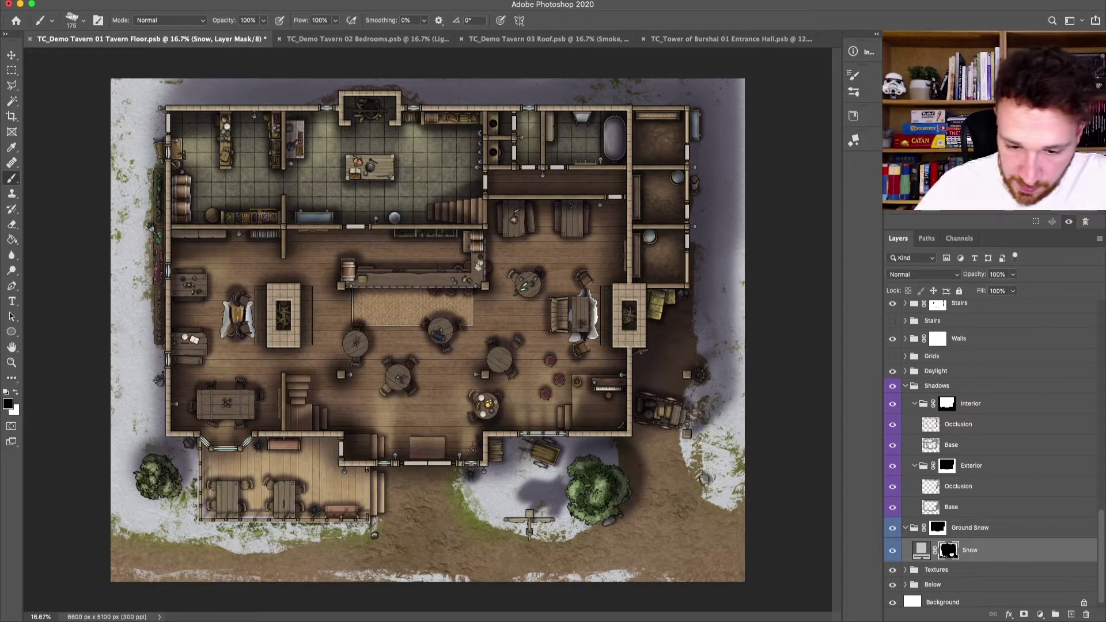
left_click_drag(469, 468, 475, 469)
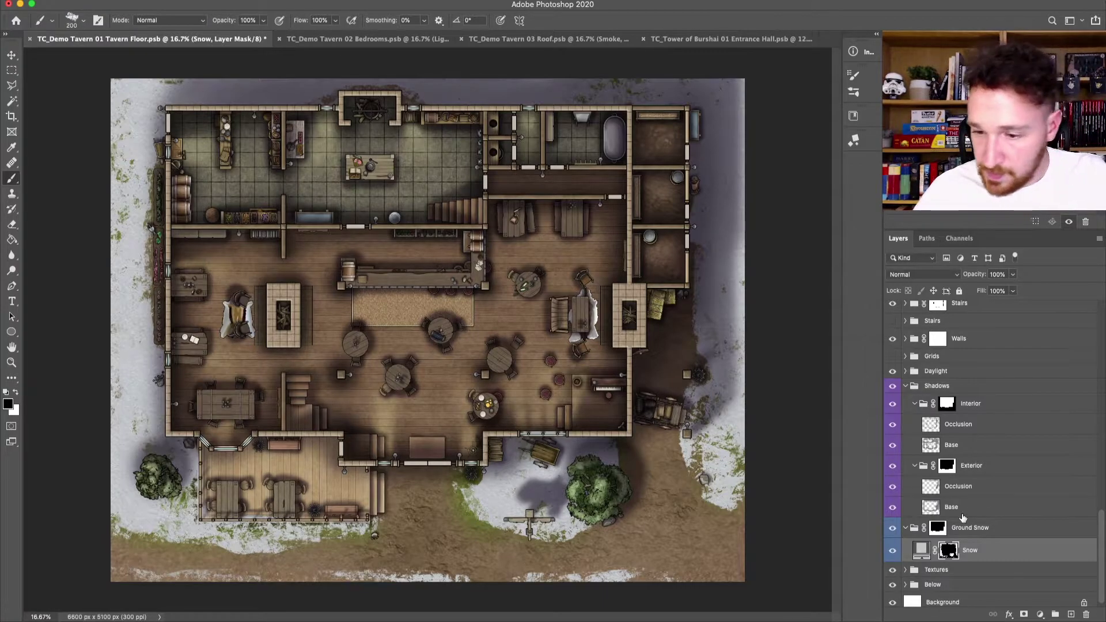
Step: Mask out snow in rough strokes along the tavern's east side to expose the grass and dirt beside the wall and cart
key("bracketright")
key("bracketright")
key("bracketright")
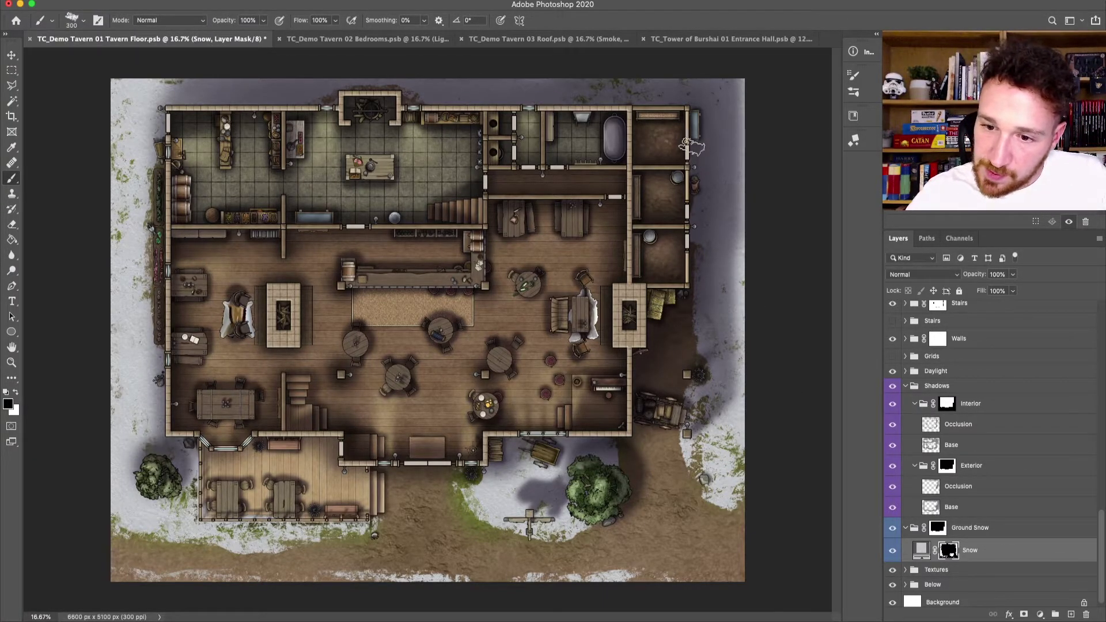
mouse_move(711, 278)
left_mouse_down()
mouse_move(711, 190)
mouse_move(712, 351)
left_mouse_up()
key("bracketleft")
left_click_drag(717, 397, 713, 478)
key("bracketleft")
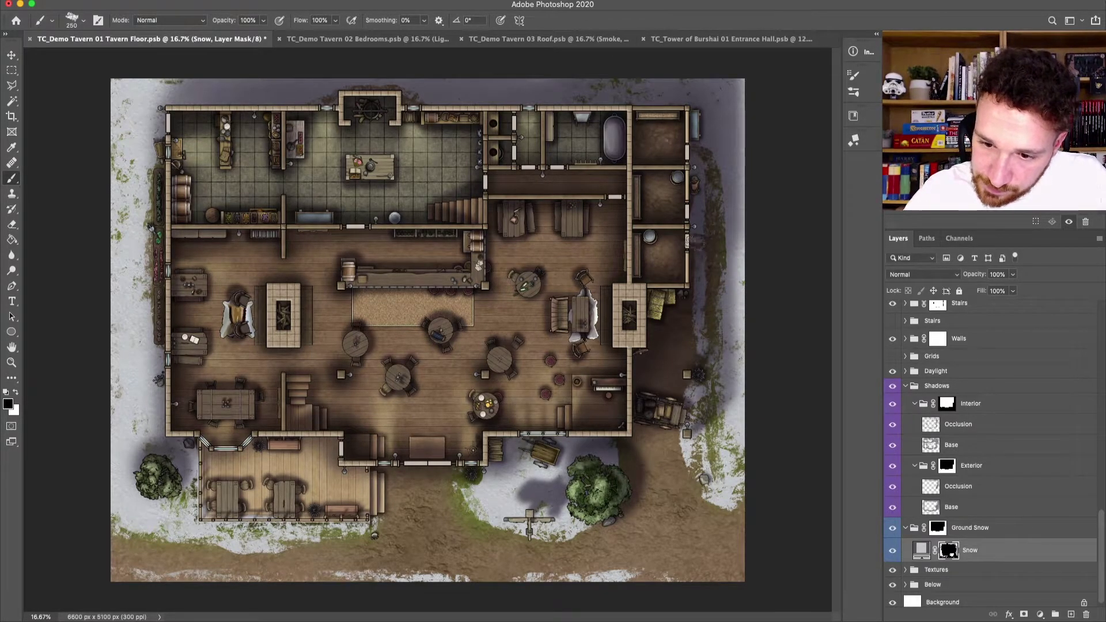
key("bracketleft")
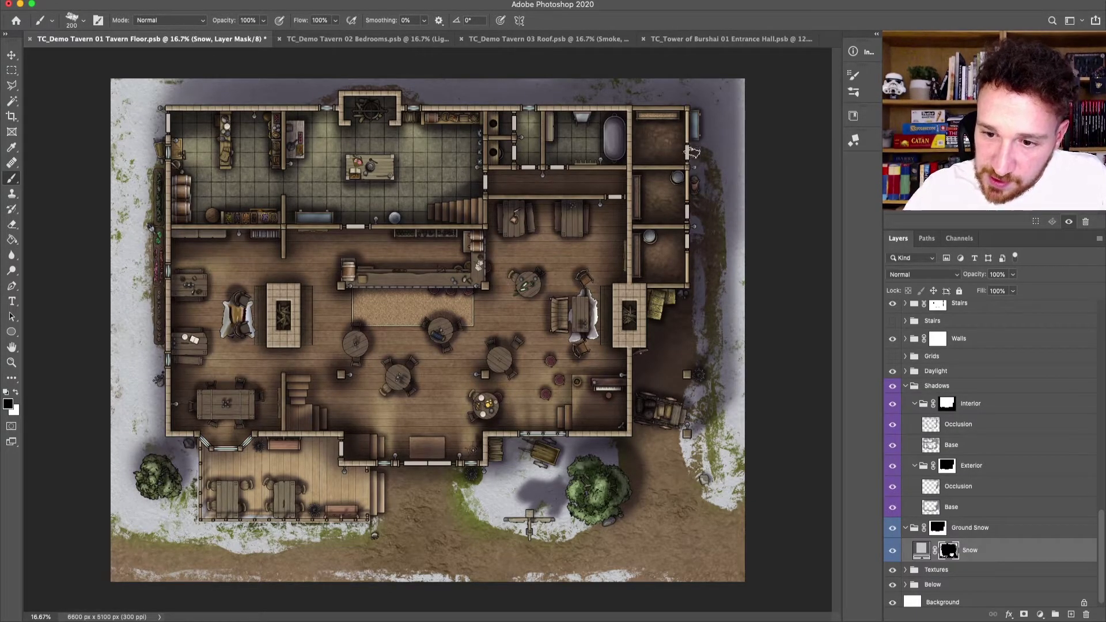
key("bracketright")
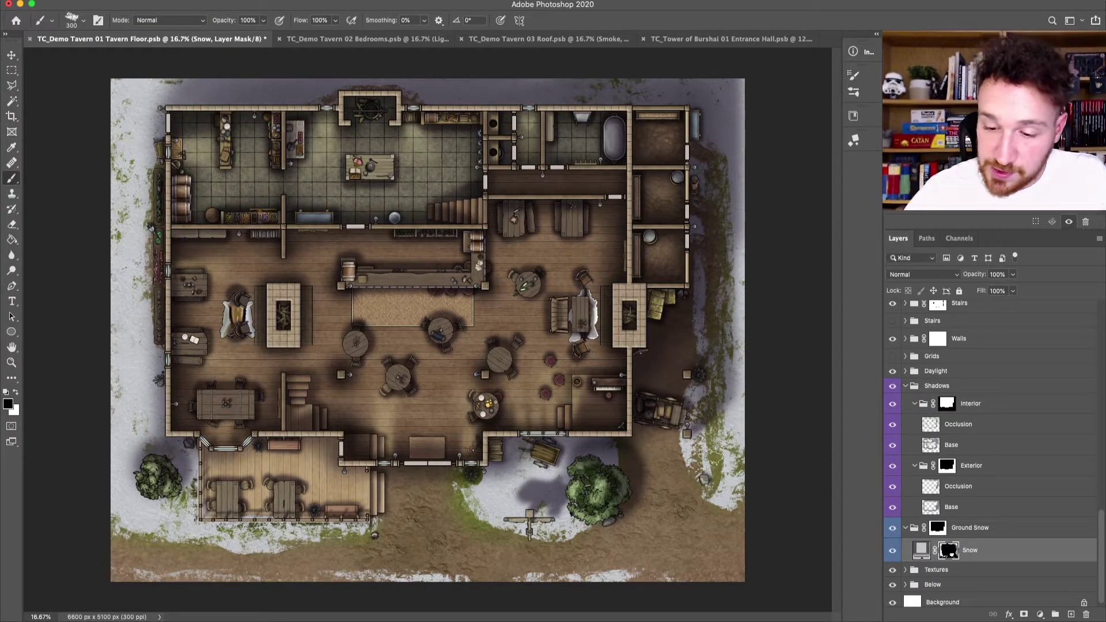
key("bracketright")
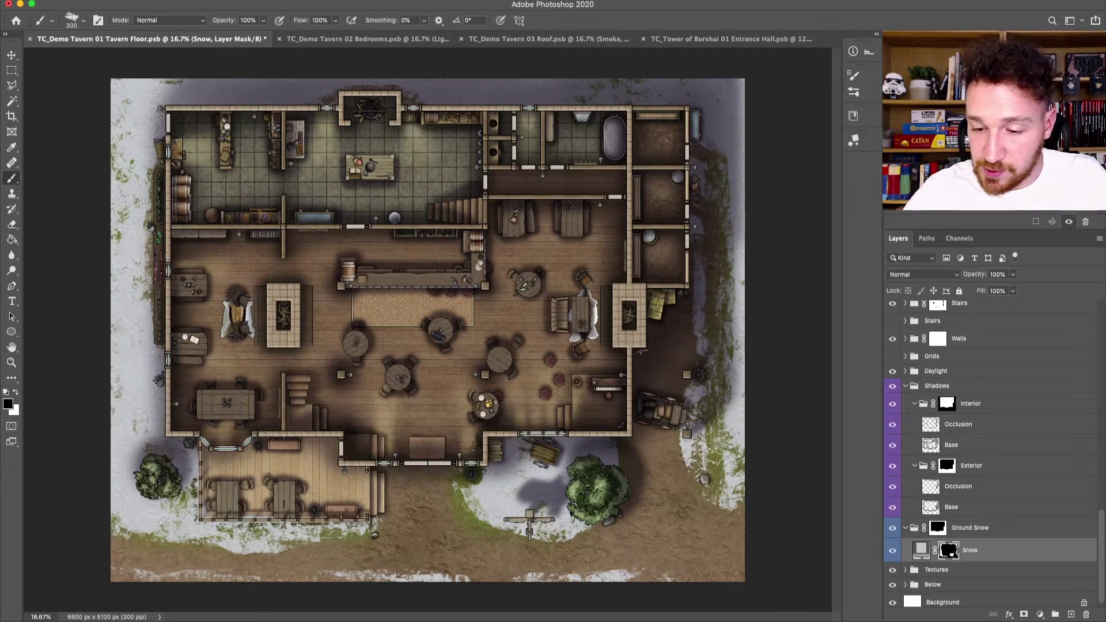
key("bracketright")
key("bracketleft")
key("bracketleft")
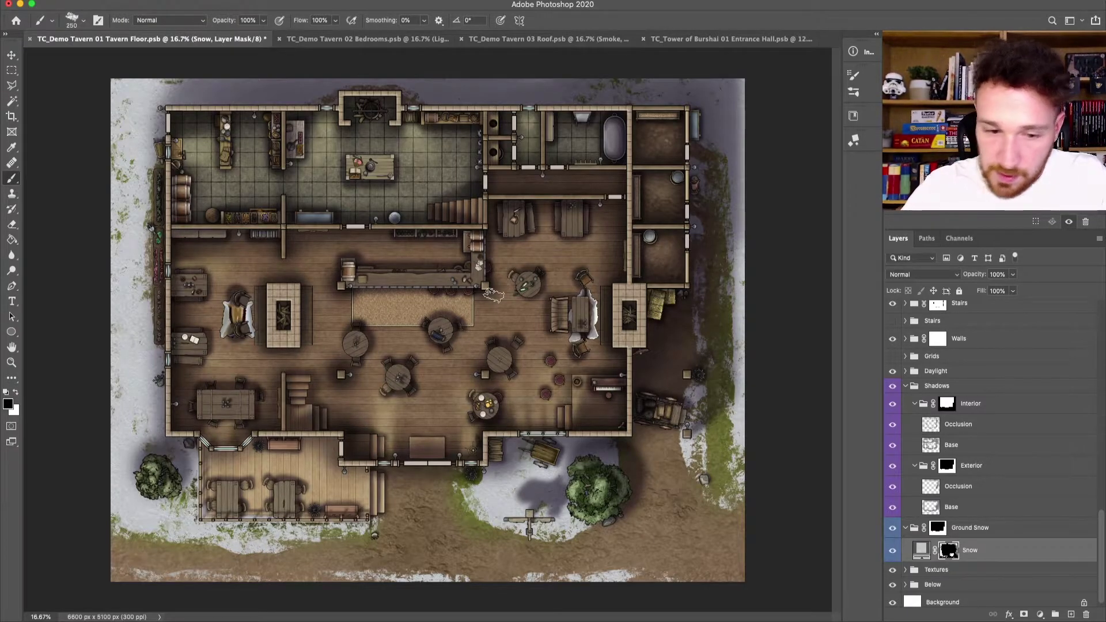
Step: Paint white on the Snow mask to add faint snow streaks on the dirt path outside the front door
left_click(15, 392)
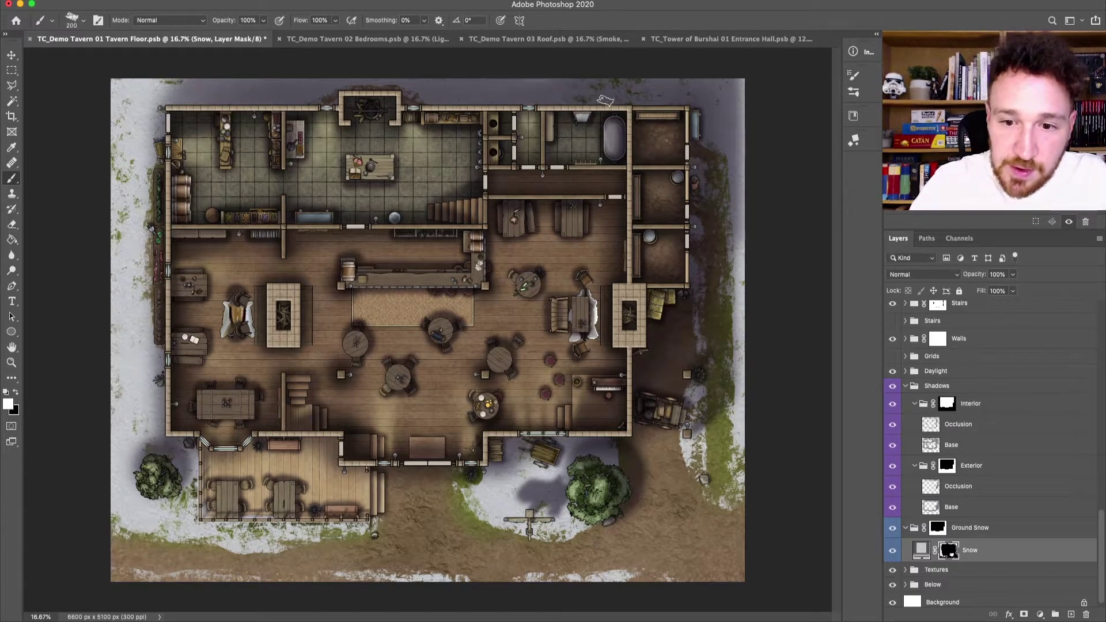
mouse_move(427, 490)
left_mouse_down()
mouse_move(409, 542)
mouse_move(416, 494)
mouse_move(426, 514)
mouse_move(419, 543)
mouse_move(428, 480)
mouse_move(455, 543)
mouse_move(413, 489)
left_mouse_up()
key("bracketleft")
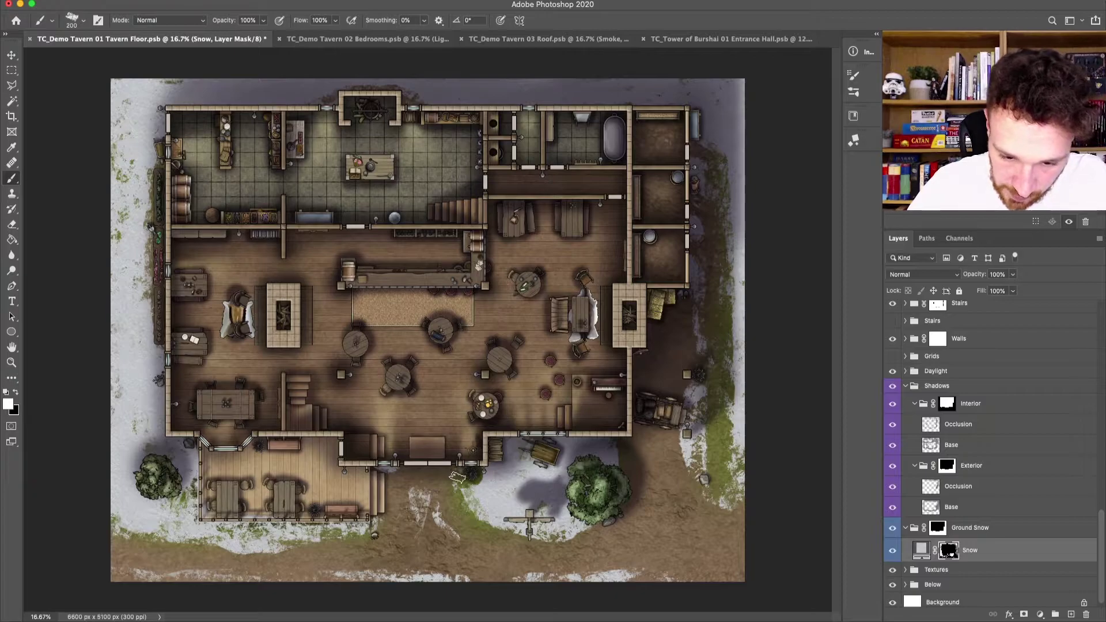
Step: Paint black on the Snow mask to thin the snow against the front wall and around the plant and handcart
key("x")
key("bracketright")
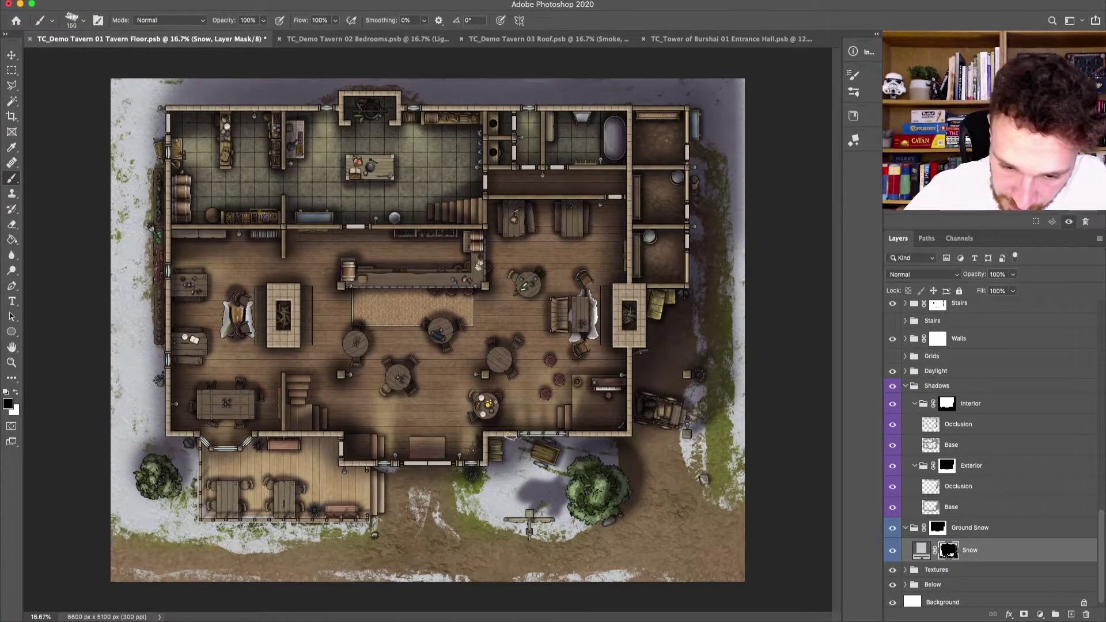
key("bracketright")
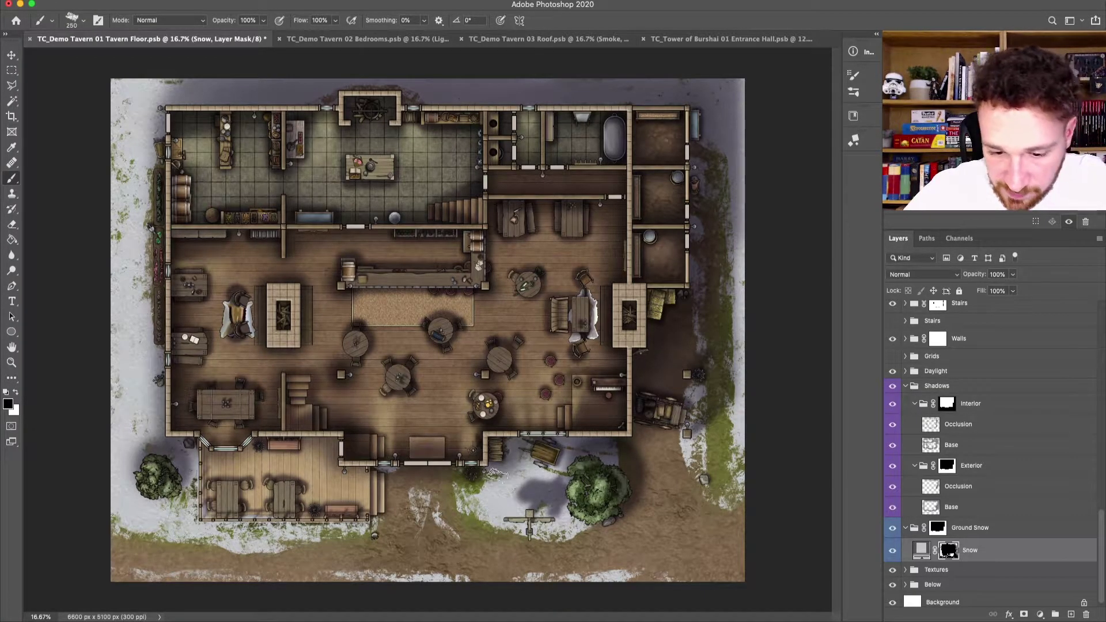
key("bracketright")
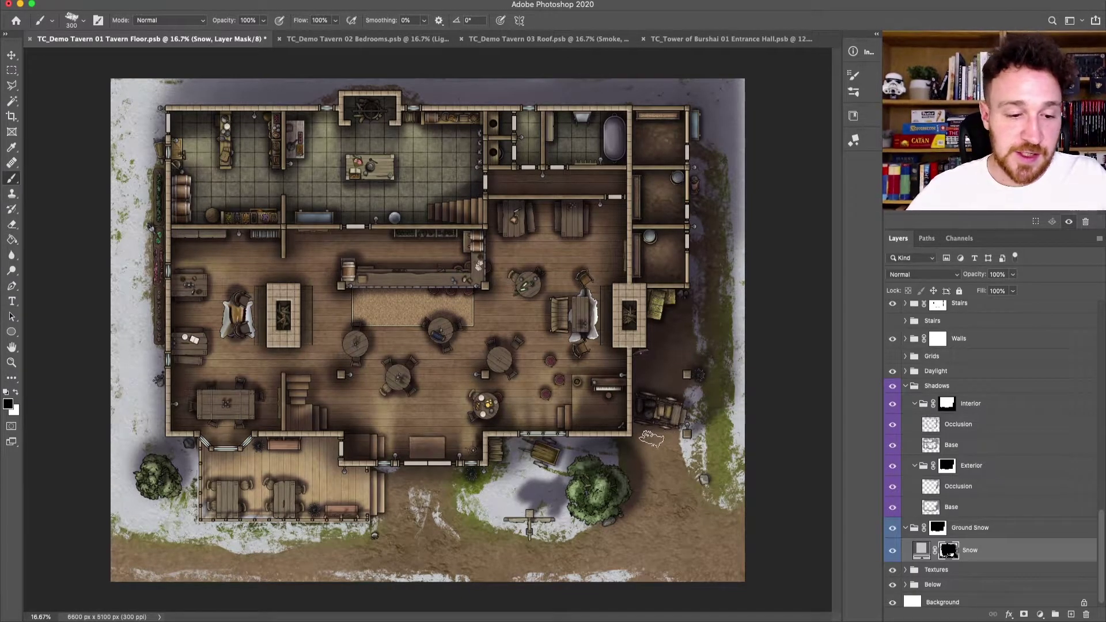
key("bracketleft")
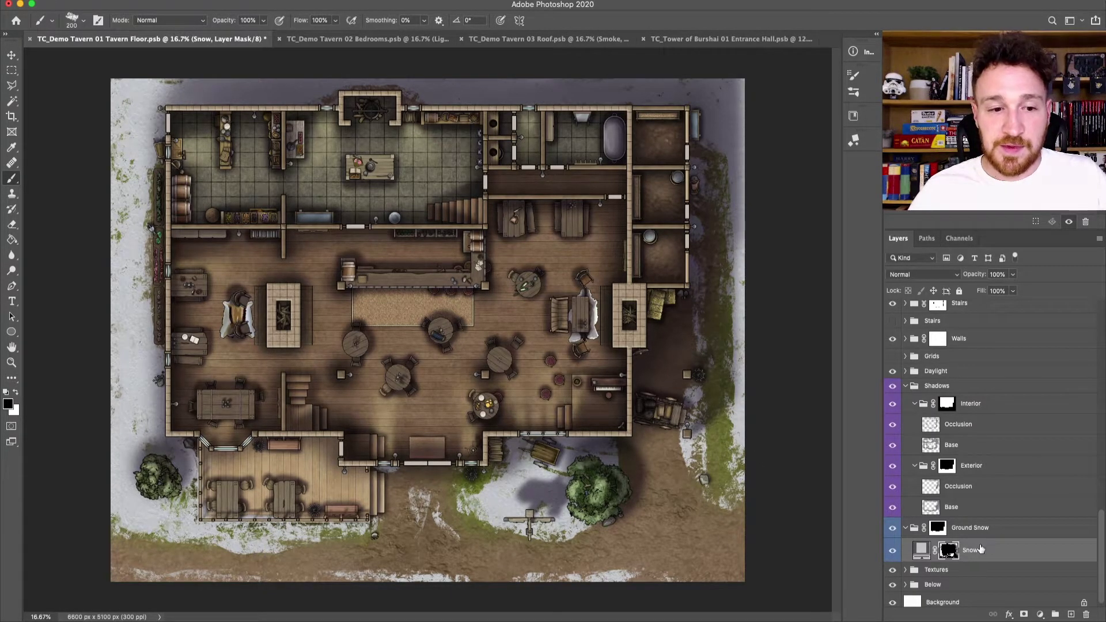
Step: Add a Stroke effect to the Snow layer with the muted purple-grey colour #585365
left_click(1009, 615)
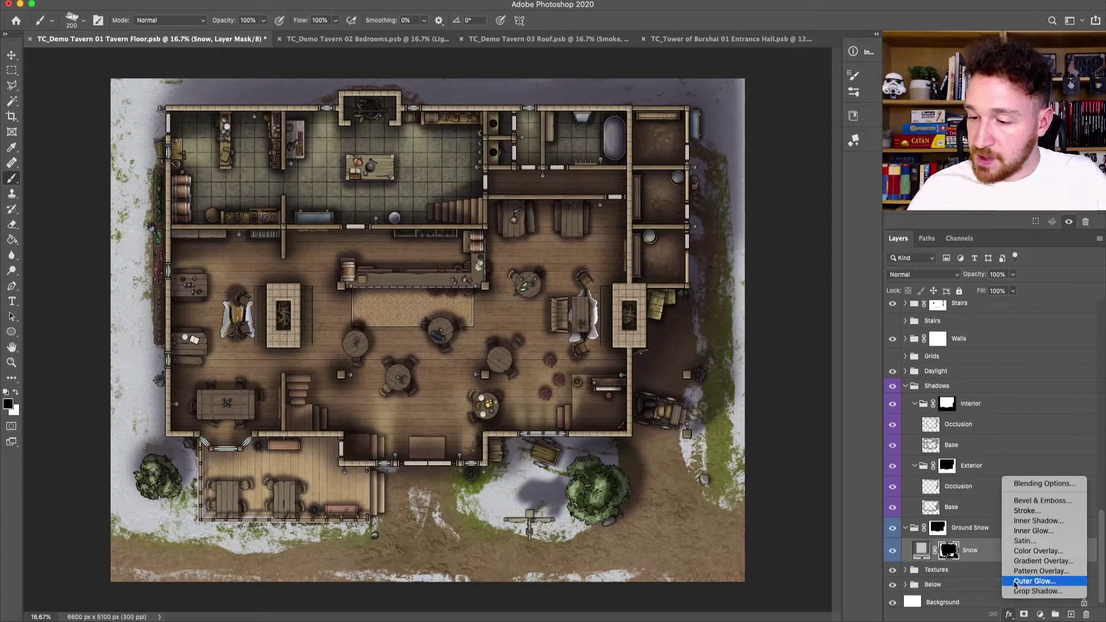
left_click(1031, 511)
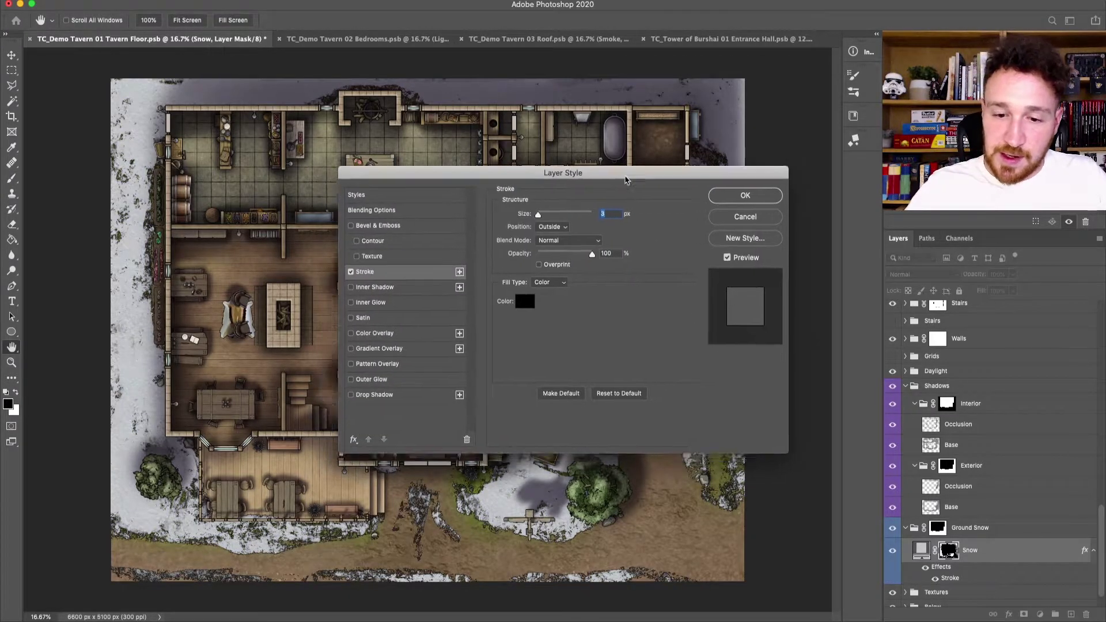
left_click(548, 287)
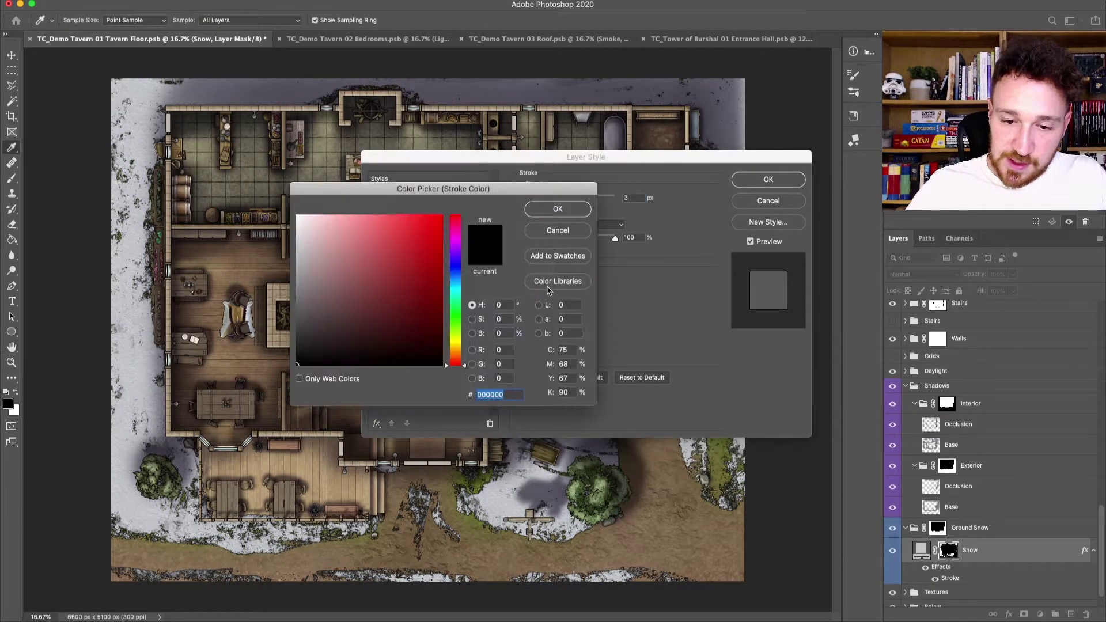
left_click(457, 261)
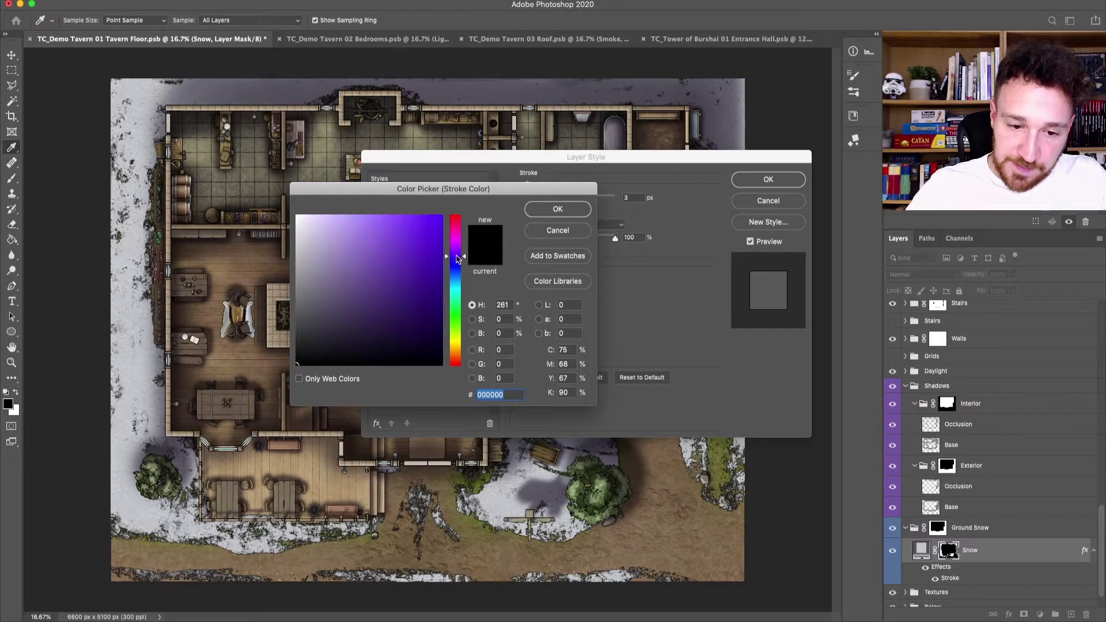
left_click(320, 286)
left_click(324, 297)
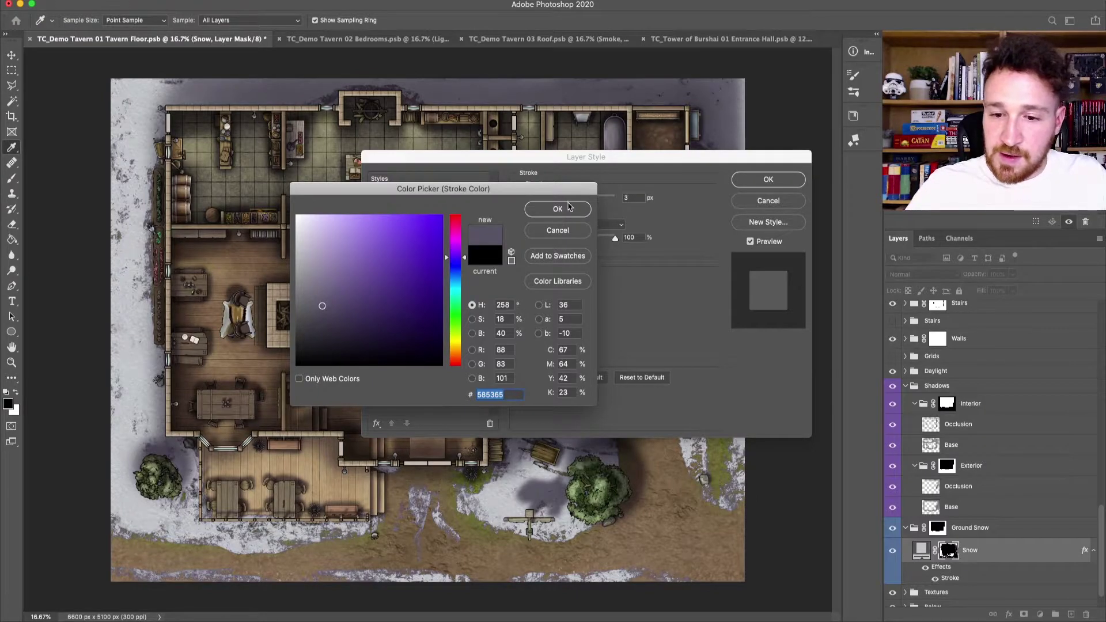
left_click(557, 209)
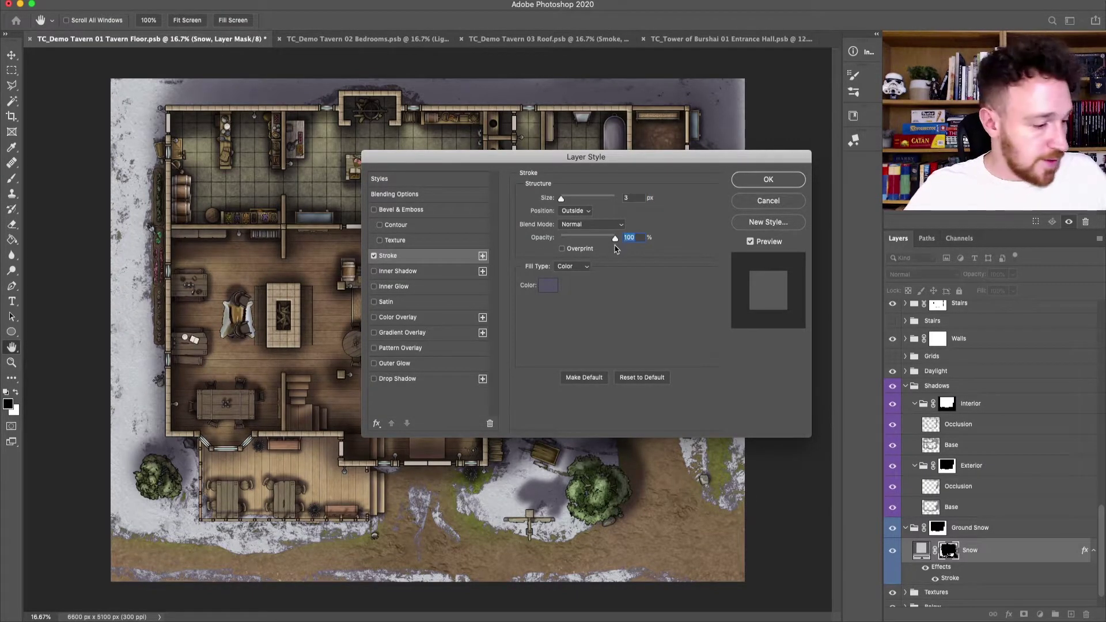
Step: Set the snow stroke's opacity to 60% and its blend mode to Multiply, and apply the layer style
type("60")
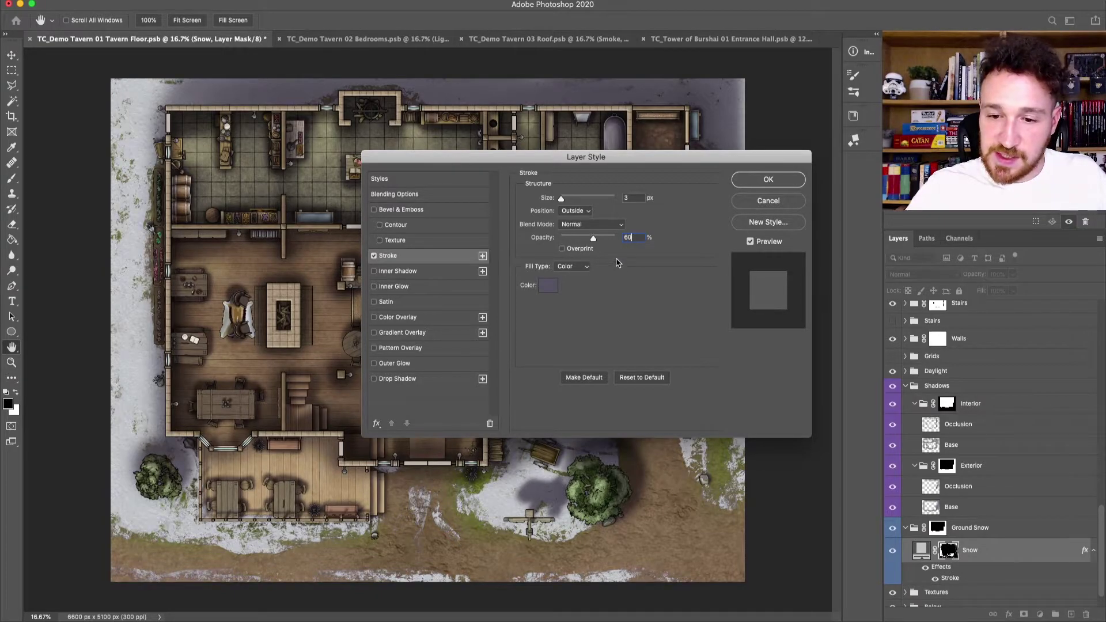
left_click(611, 228)
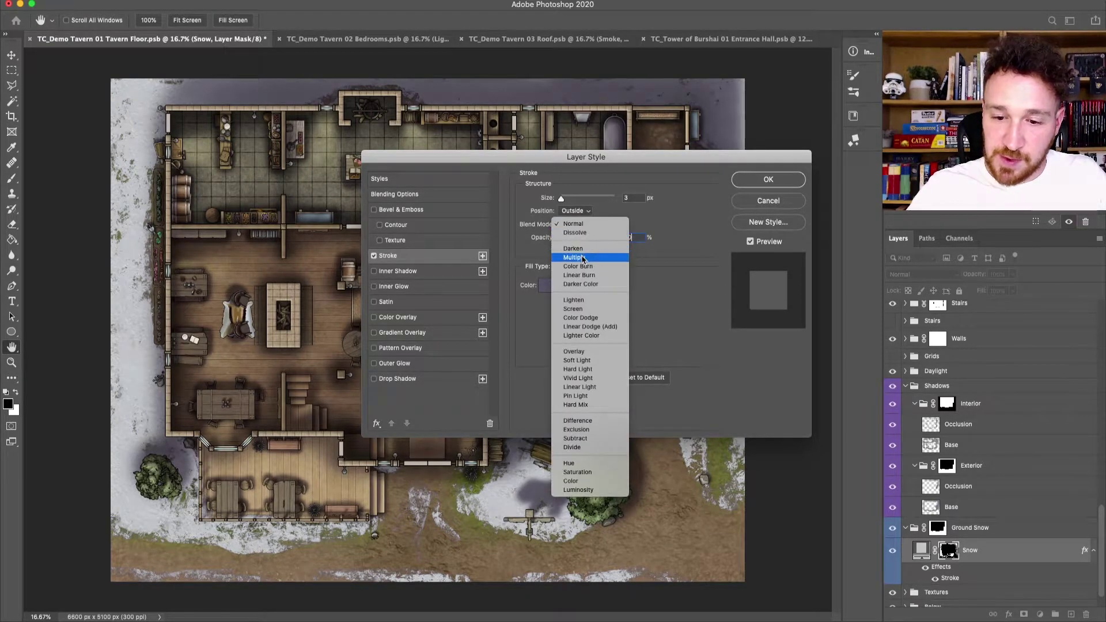
left_click(584, 257)
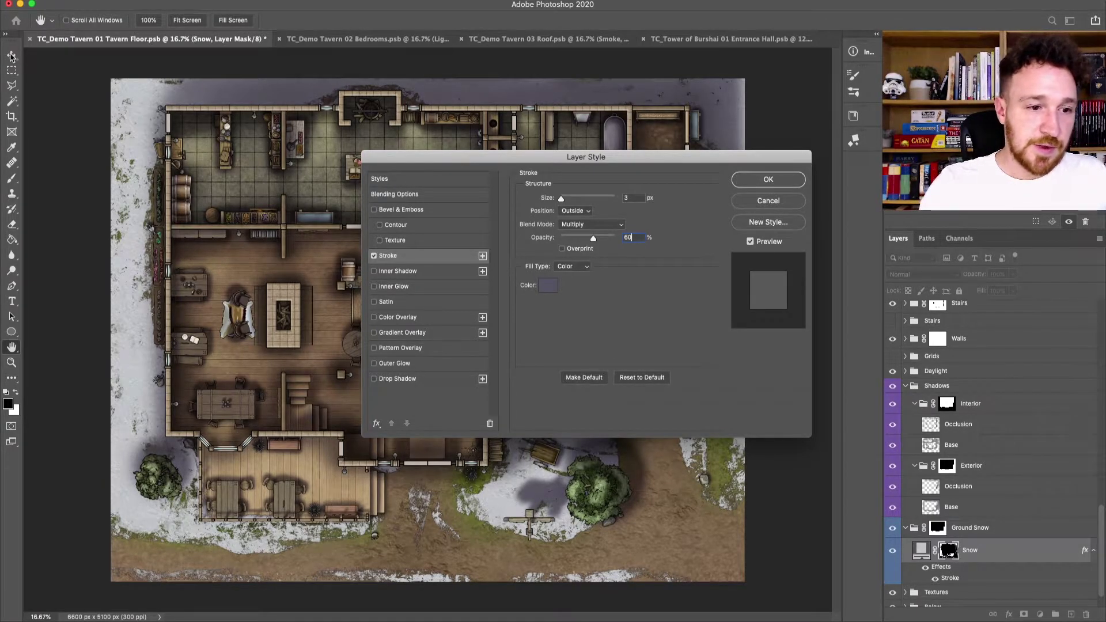
key("Return")
Step: Examine the stroked snow edges up close around the terrace, the front door and the dirt path
key("v")
key("super+equal")
scroll(687, 216, "down", 5)
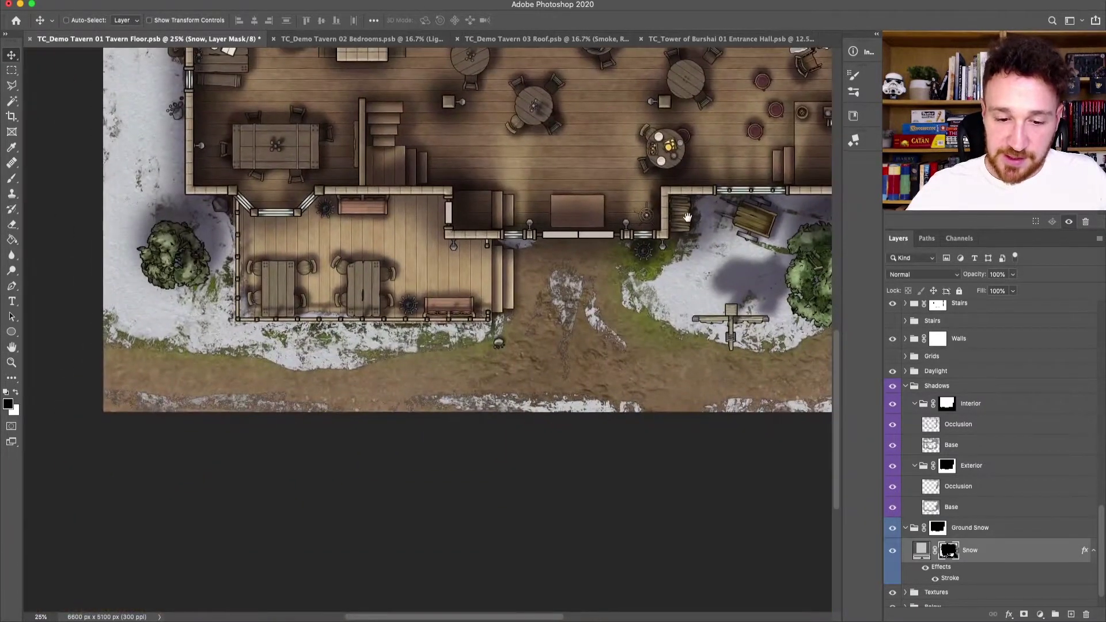
key("super+equal")
key("super+equal")
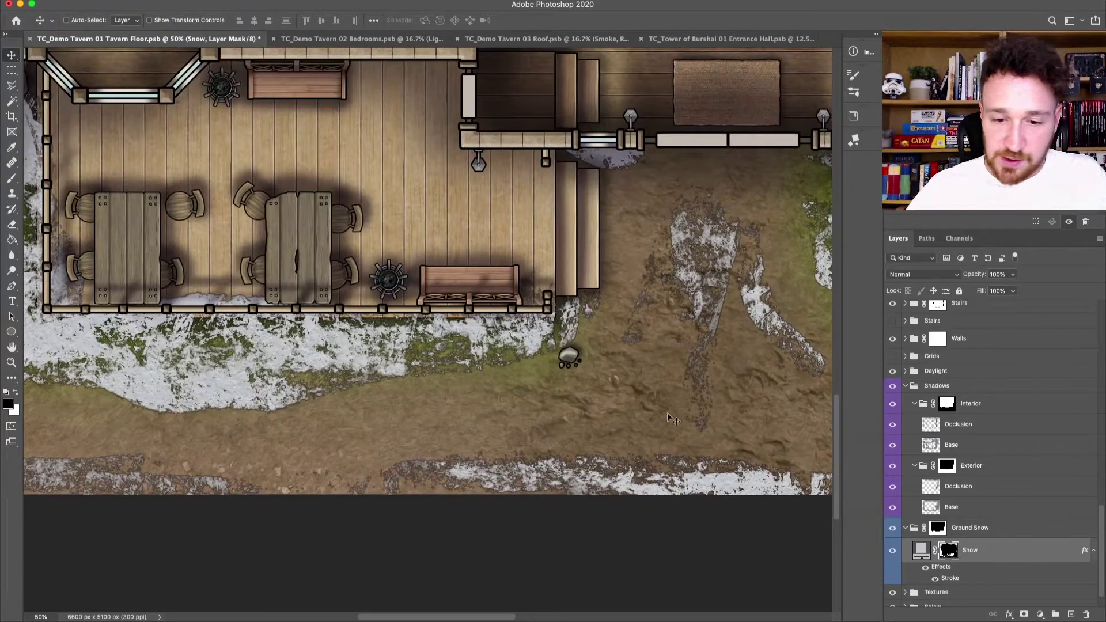
scroll(648, 429, "up", 5)
scroll(649, 429, "right", 6)
key("super+equal")
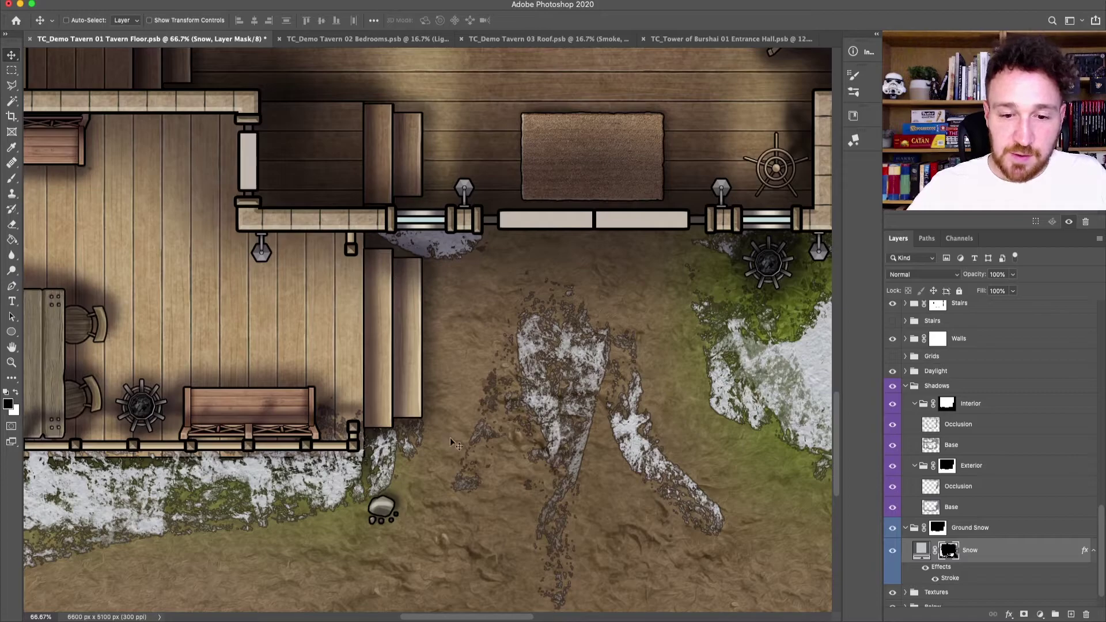
key("super+minus")
scroll(465, 501, "left", 5)
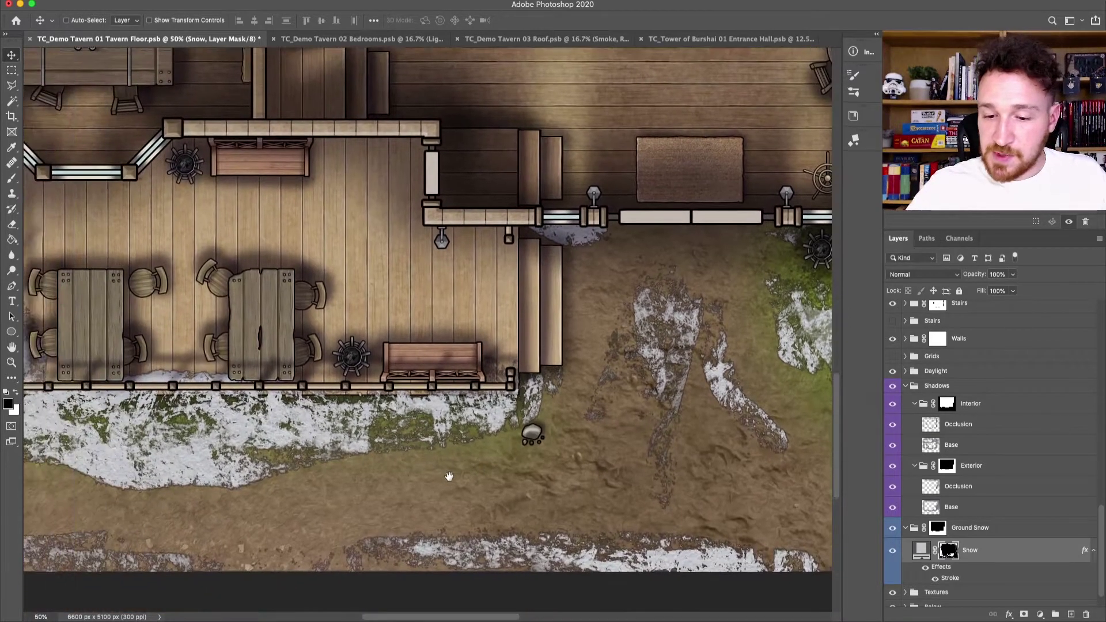
Step: Paint white on the Snow mask with a larger brush to build up the snow streak on the dirt path outside the front door
key("b")
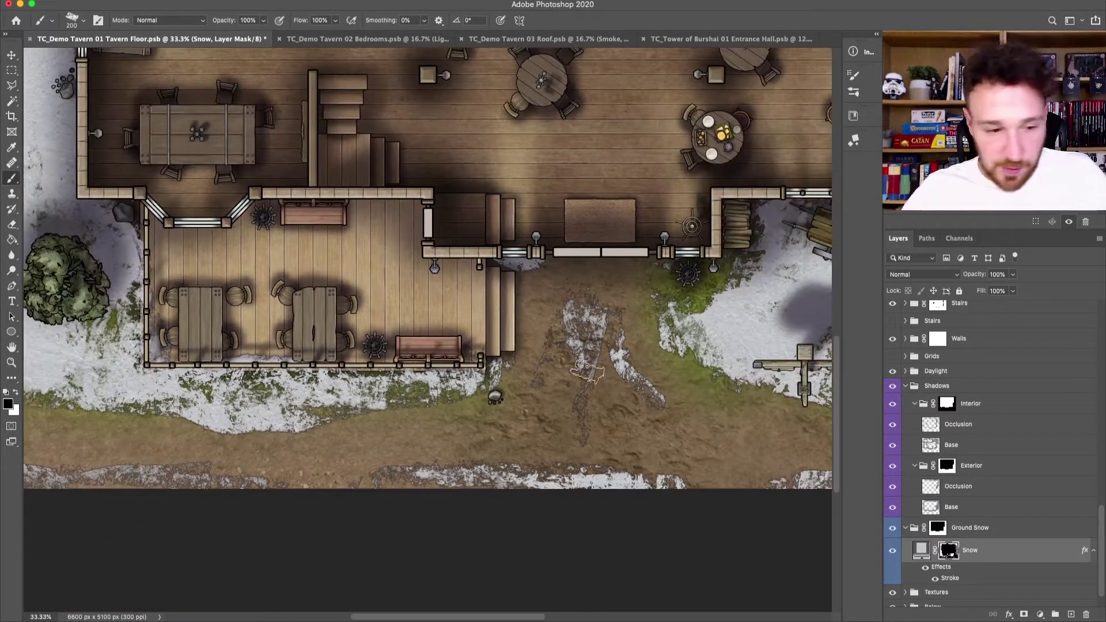
key("super+minus")
left_click(17, 393)
key("bracketright")
left_click_drag(556, 323, 544, 400)
key("bracketleft")
key("bracketleft")
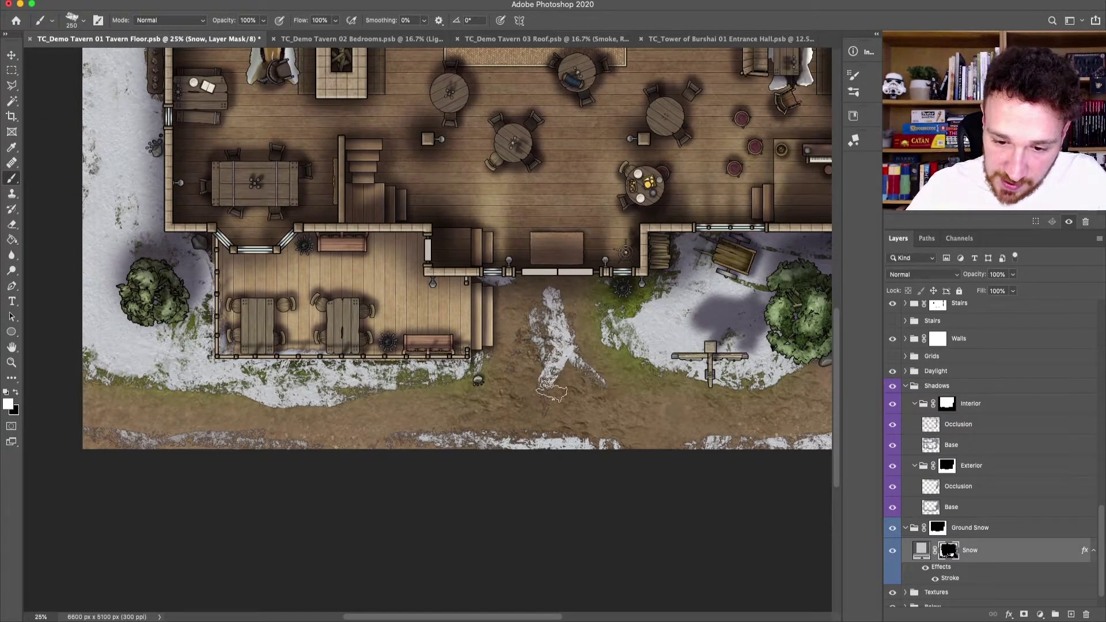
Step: Paint black on the Snow mask to thin the streak outside the front door and the snow along the map's south edge
left_click(17, 393)
mouse_move(561, 357)
left_mouse_down()
mouse_move(566, 296)
mouse_move(563, 346)
mouse_move(573, 316)
left_mouse_up()
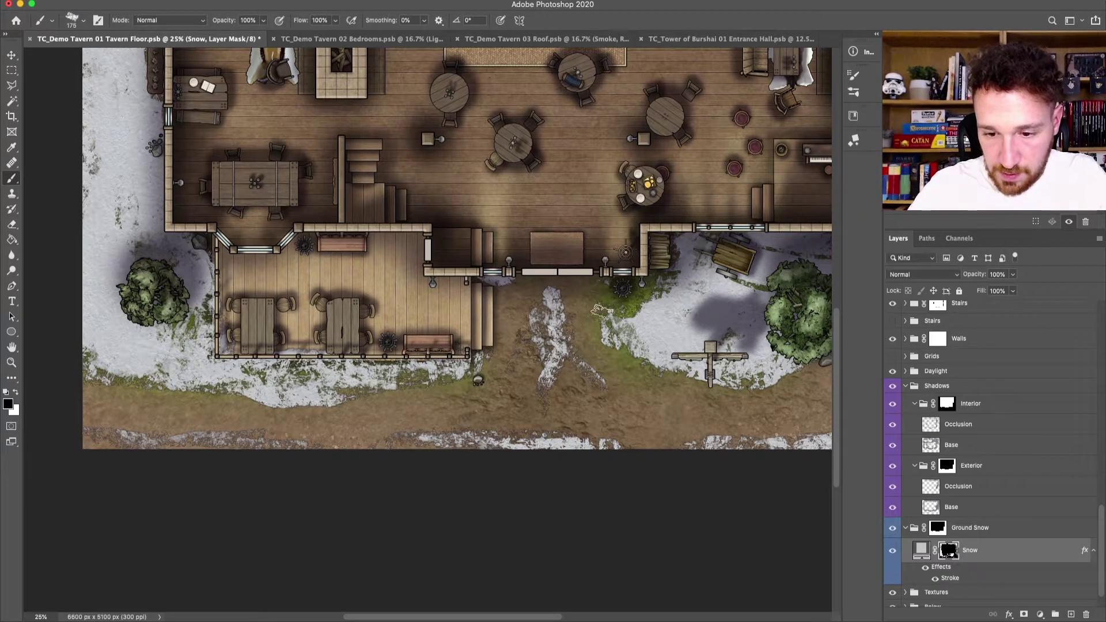
left_click_drag(395, 419, 491, 429)
key("ctrl+minus")
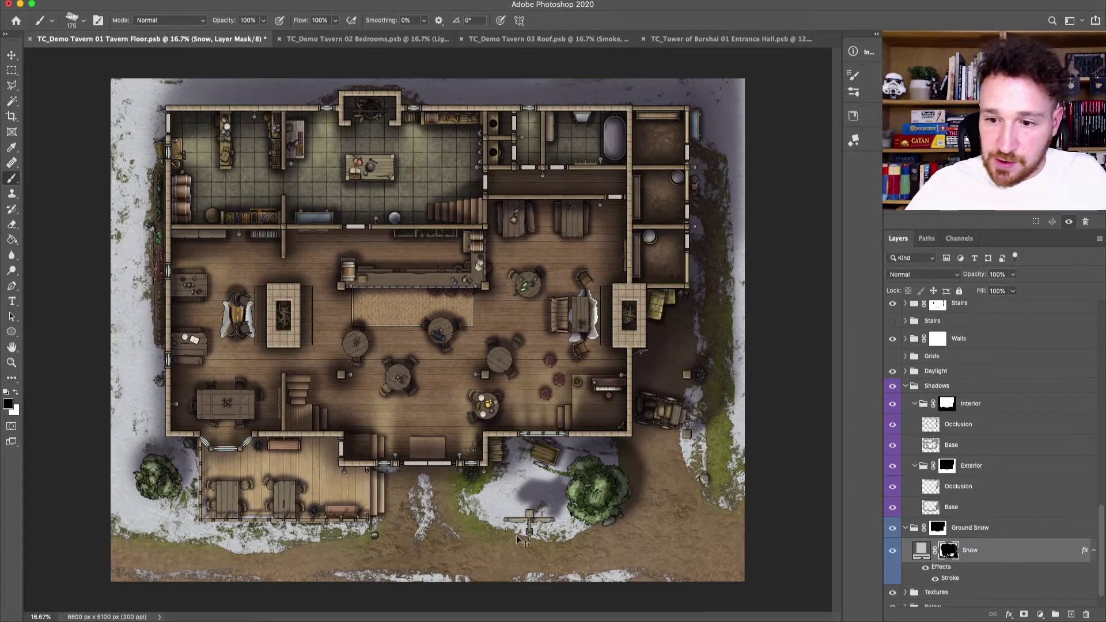
Step: Paint white on the Snow mask with a 200 px brush to touch up the snow between the bush and the terrace
scroll(298, 514, "up", 5)
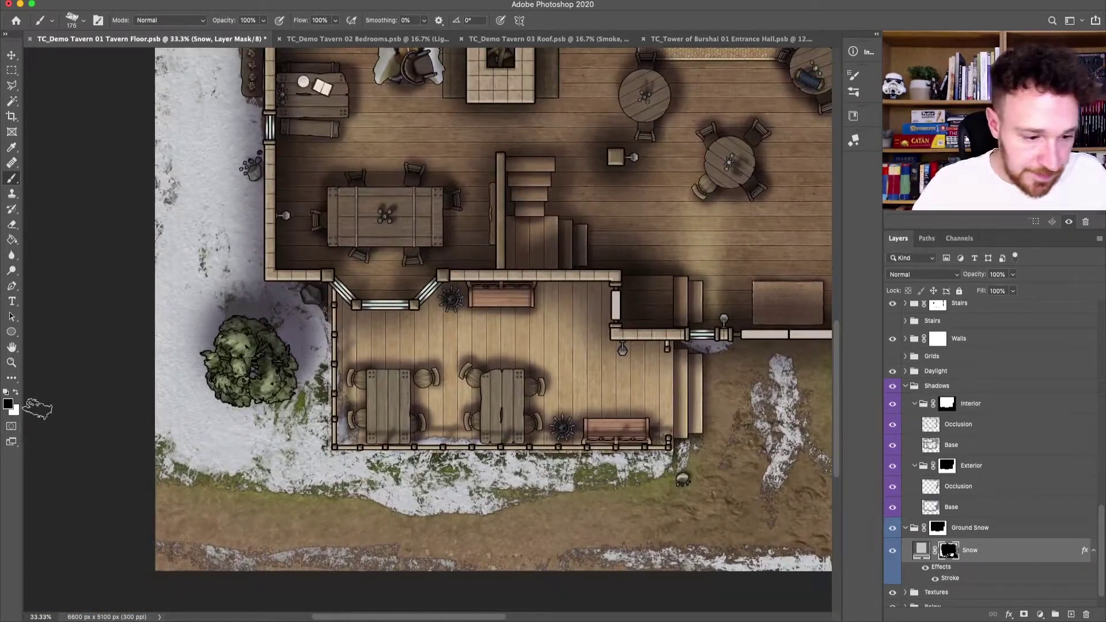
left_click(16, 392)
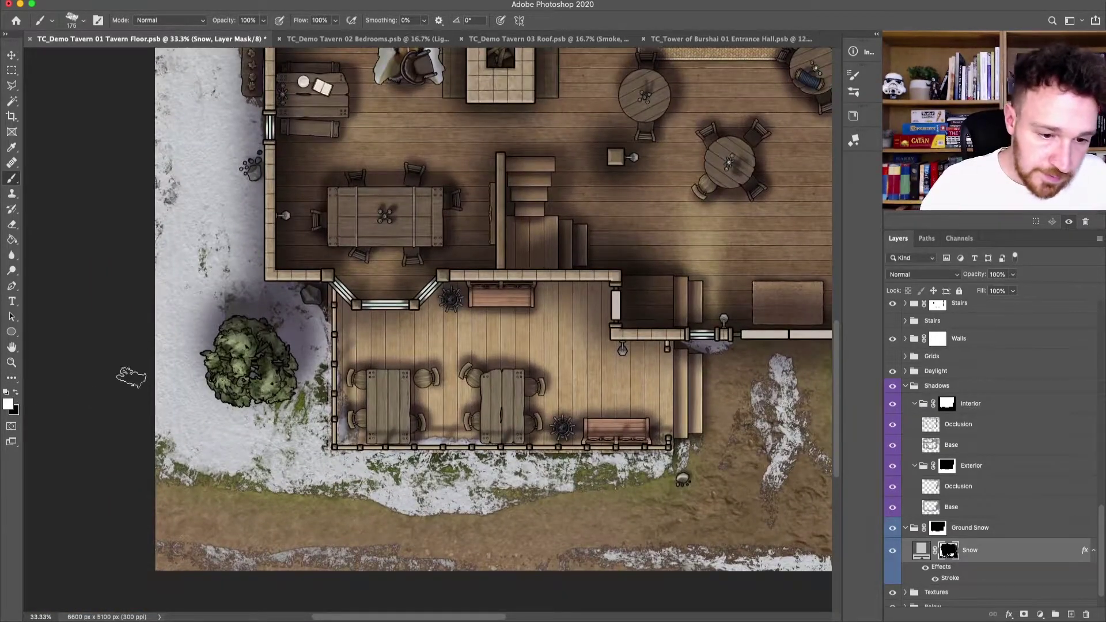
key("]")
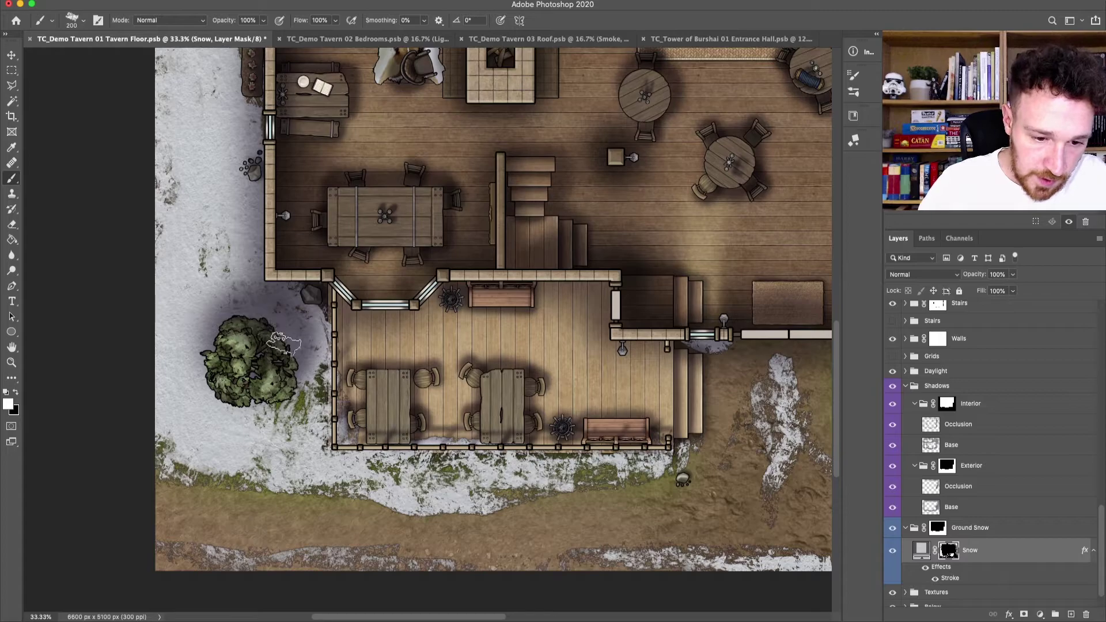
Step: Paint black on the Snow mask with a 250 px brush to expose more grass along the tavern's east side
scroll(454, 464, "down", 3)
scroll(454, 463, "up", 2)
scroll(455, 463, "right", 3)
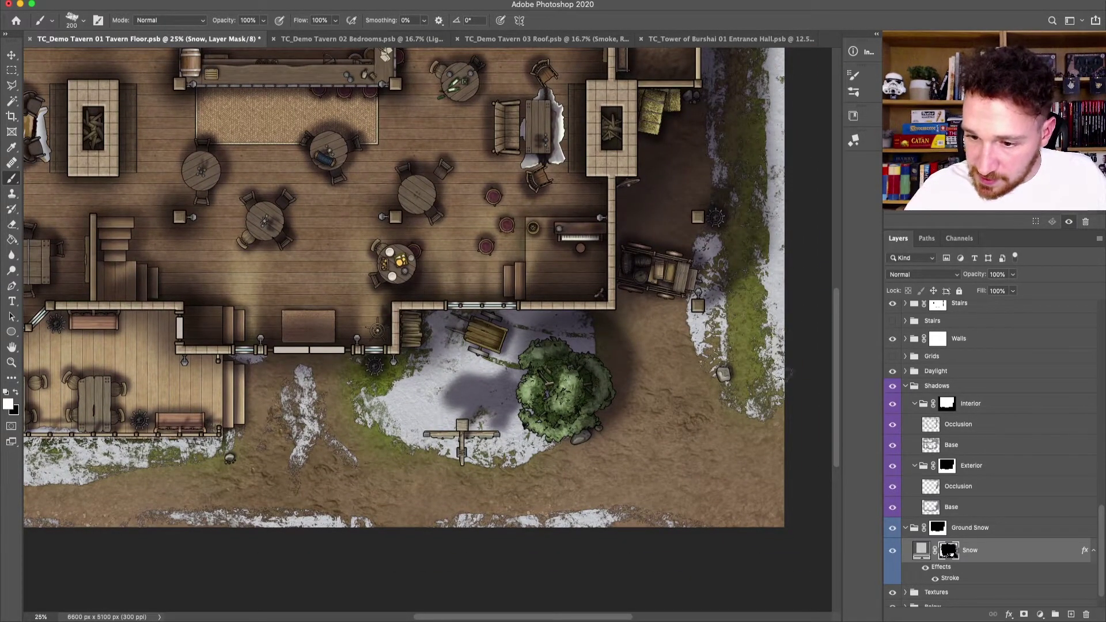
left_click_drag(798, 74, 765, 352)
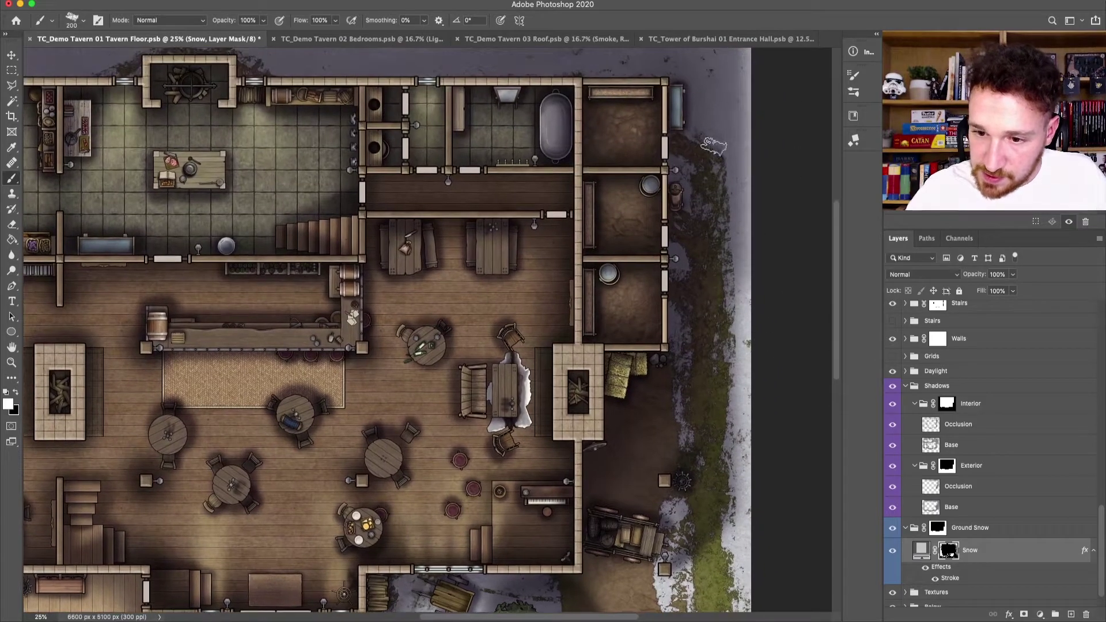
key("x")
key("bracketright")
mouse_move(717, 179)
left_mouse_down()
mouse_move(731, 267)
mouse_move(717, 441)
left_mouse_up()
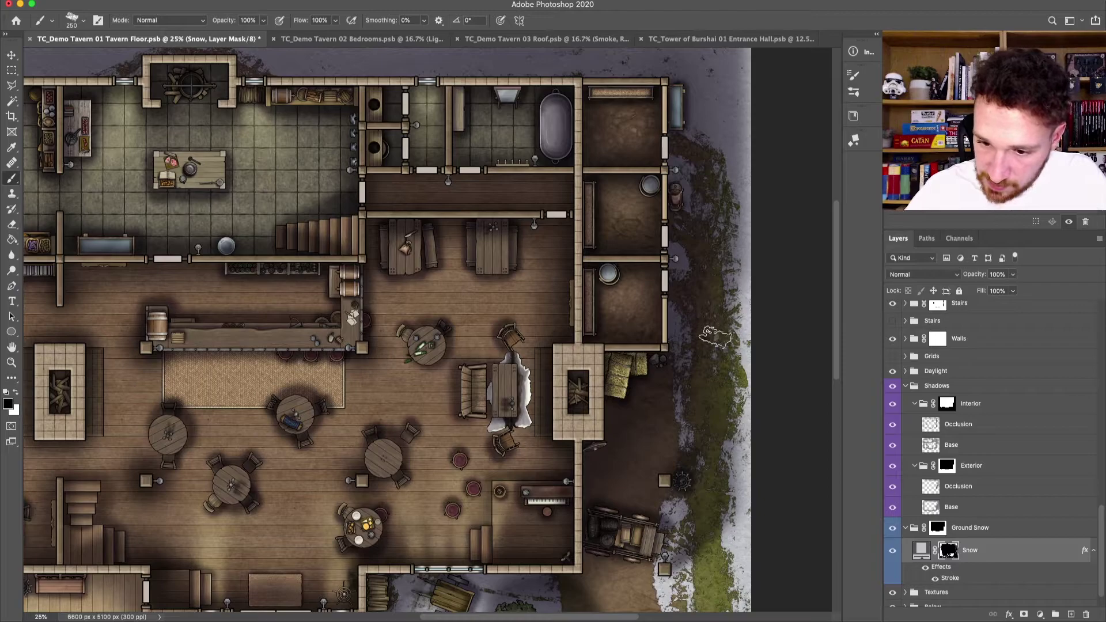
Step: Paint white with a 150 px brush to break up the exposed east grass strip with small snow patches
key("x")
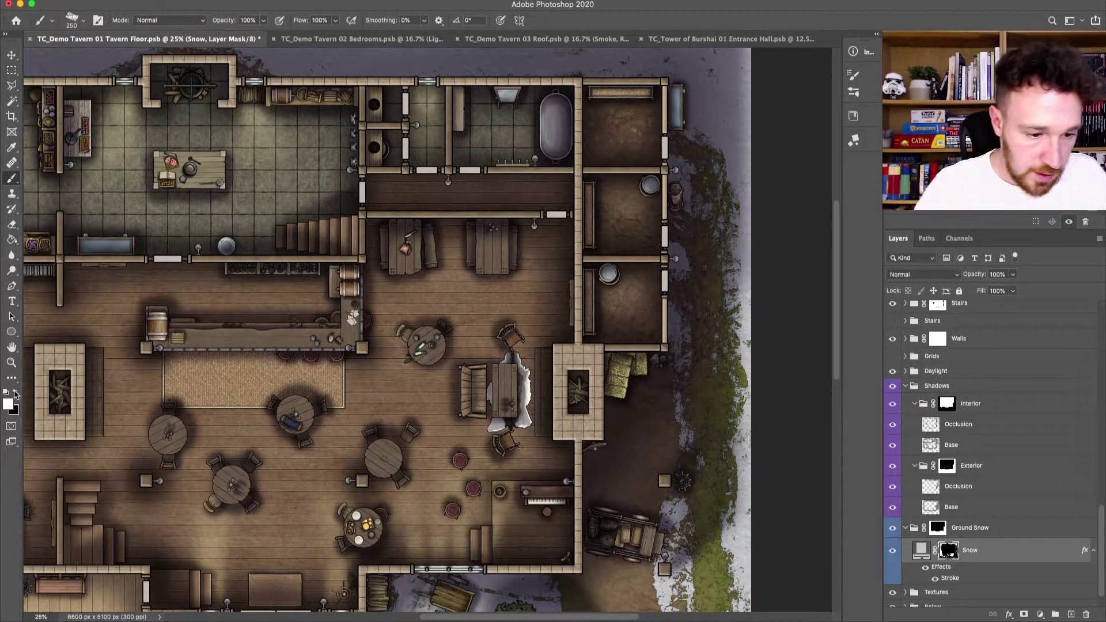
key("bracketleft")
key("bracketleft")
key("bracketleft")
scroll(663, 277, "down", 4)
scroll(662, 277, "right", 2)
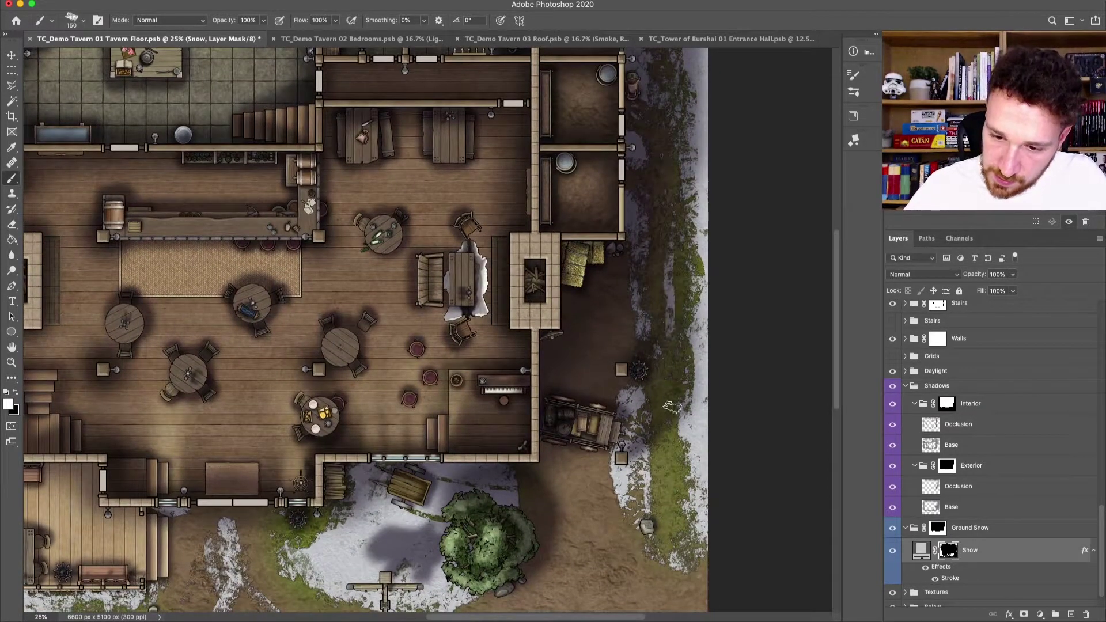
Step: Check the snow coverage along the map's north, west and south sides with the brush enlarged to 300 px
scroll(707, 433, "up", 12)
scroll(707, 433, "left", 2)
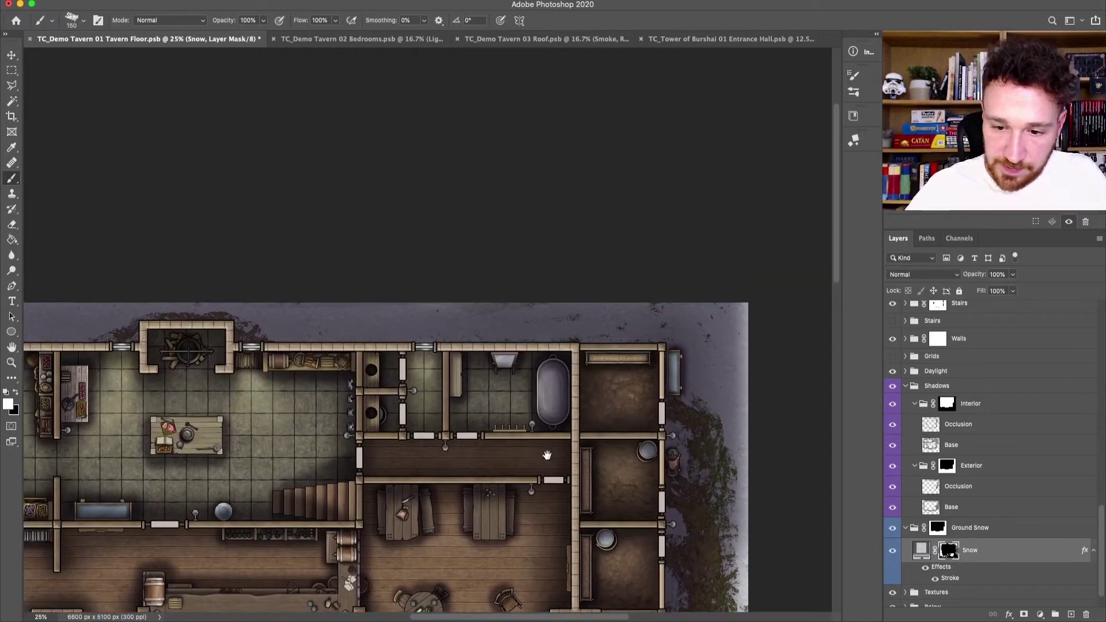
key("bracketright")
key("bracketright")
key("bracketright")
key("bracketright")
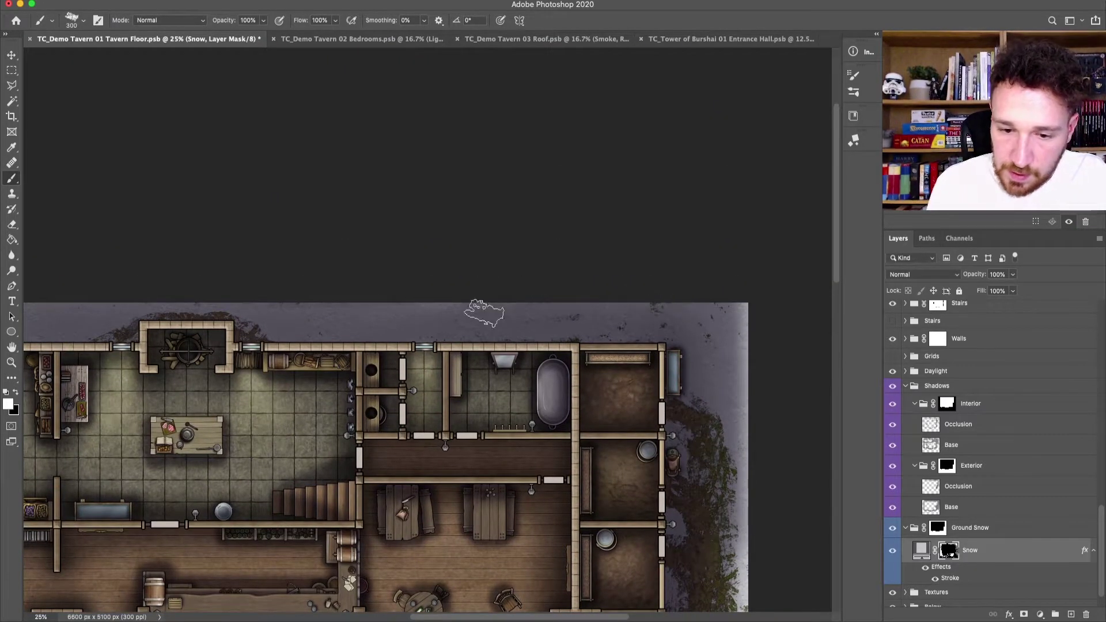
scroll(476, 311, "left", 10)
scroll(475, 311, "down", 3)
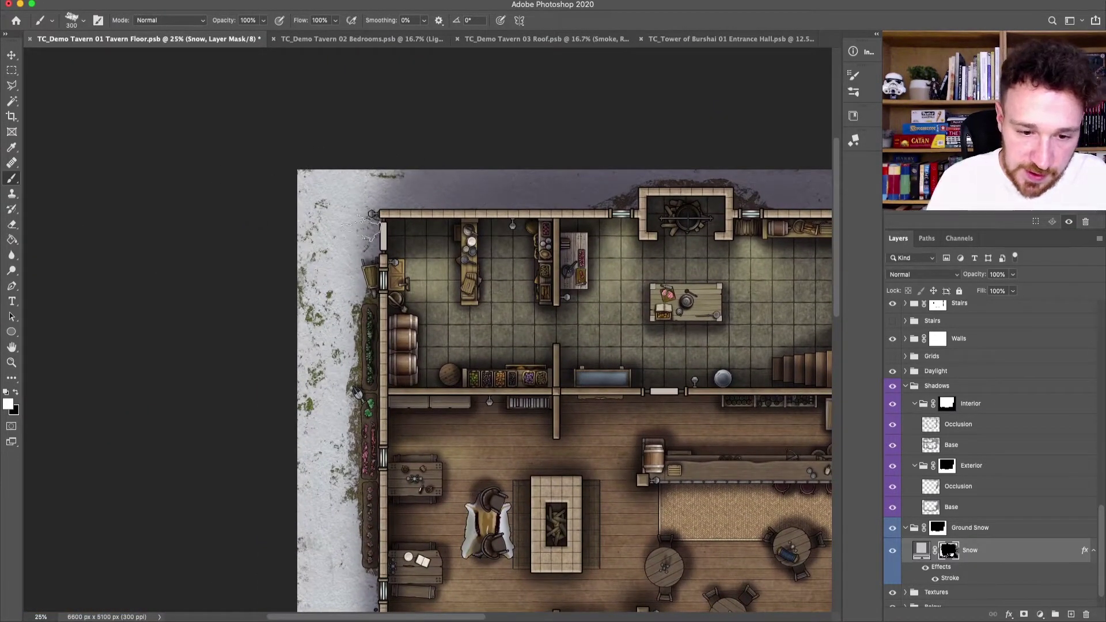
scroll(345, 230, "down", 10)
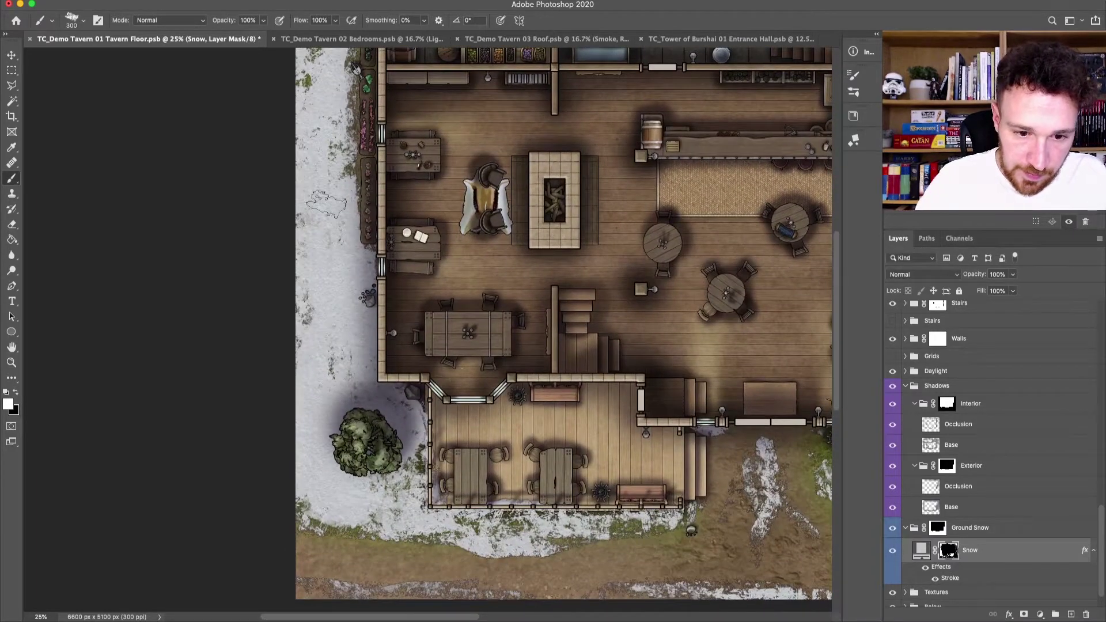
scroll(601, 436, "right", 6)
scroll(601, 435, "down", 3)
key("super+plus")
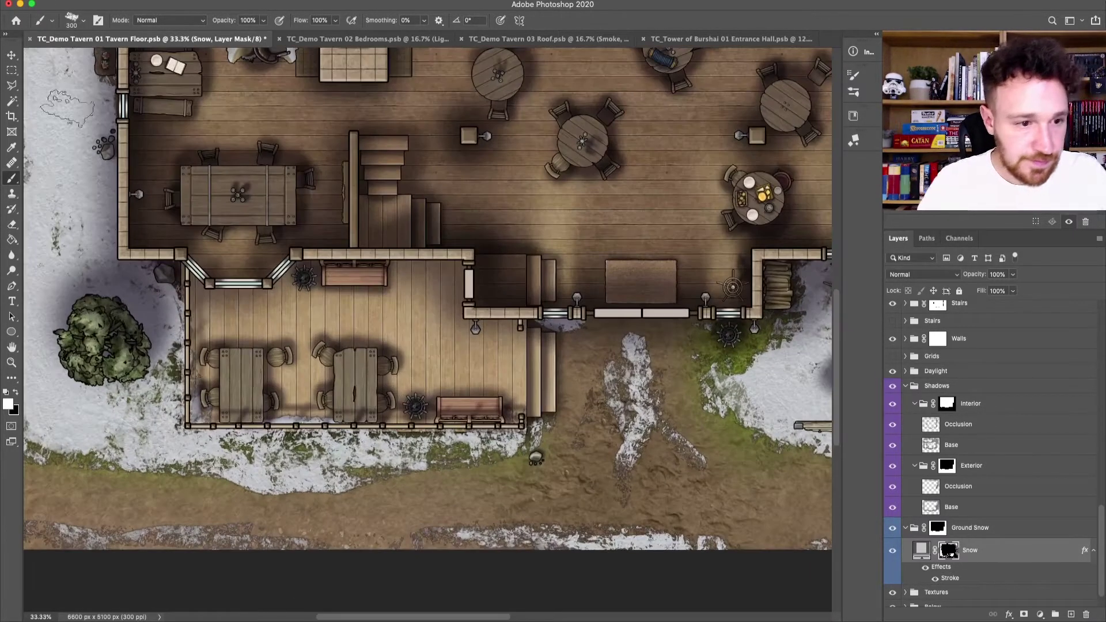
Step: Select the Wood Planks Terrace layer from the terrace floor and load its mask as a selection
left_click(14, 70)
left_click(12, 54)
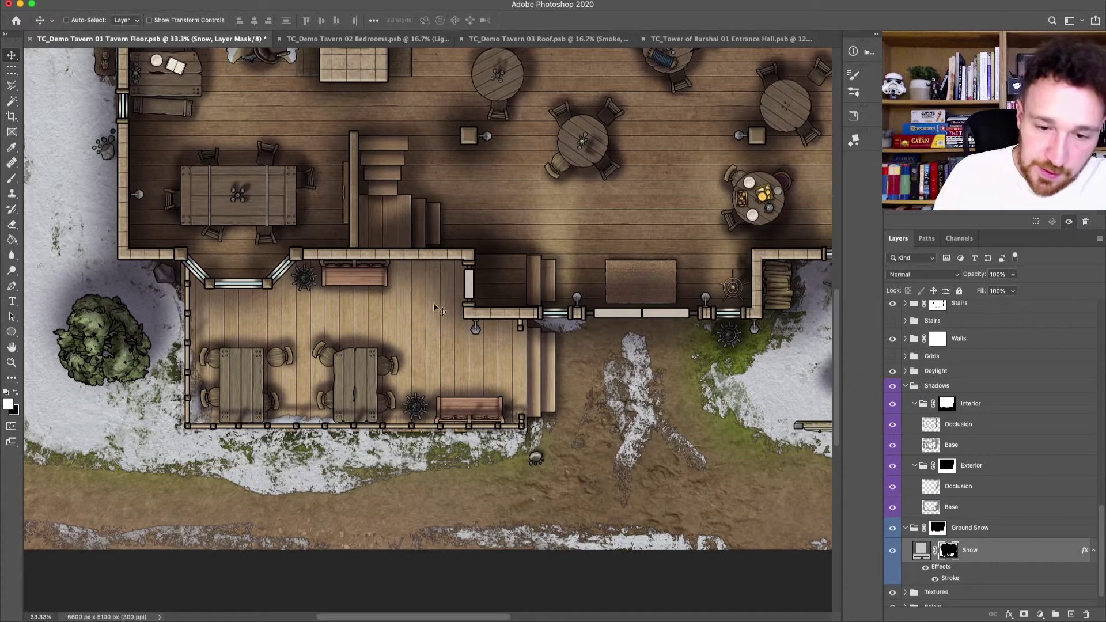
right_click(420, 318)
left_click(471, 343)
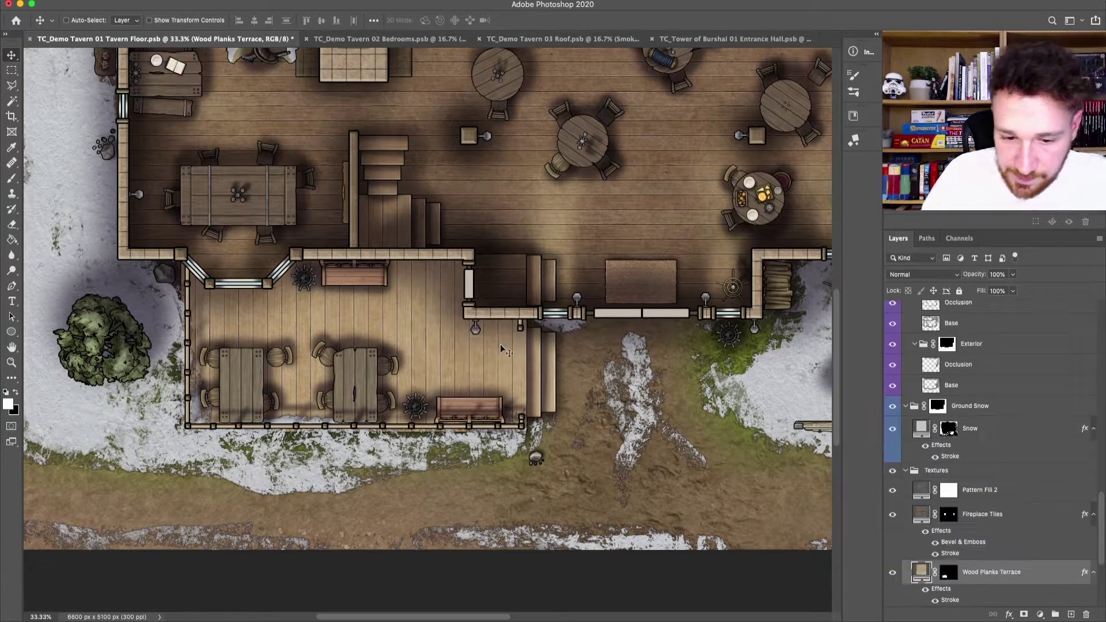
left_click(949, 572, "ctrl")
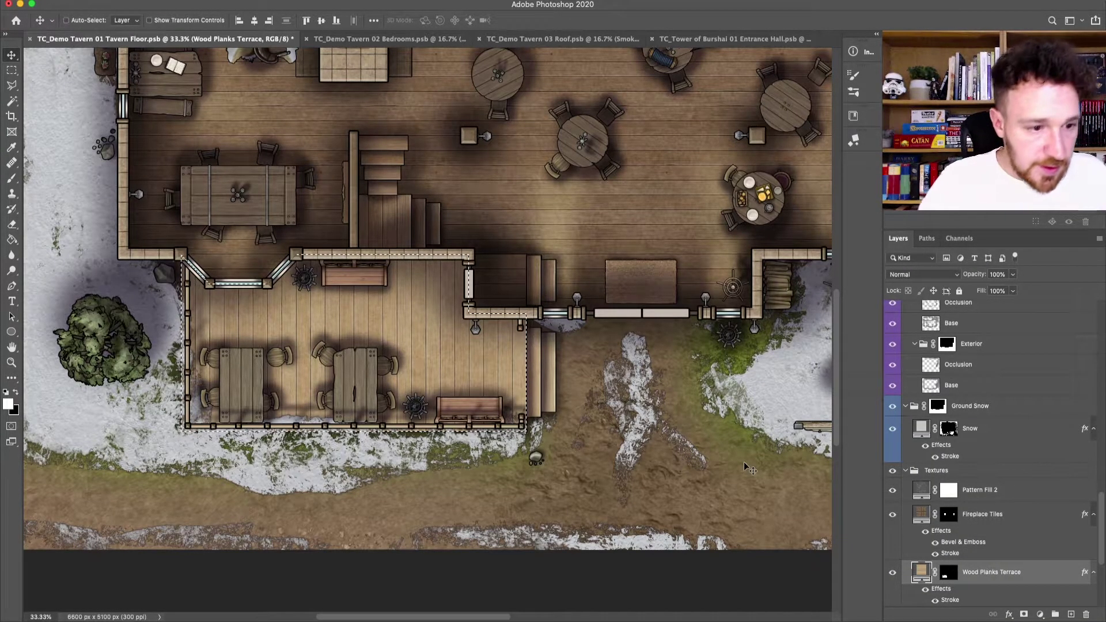
Step: Clear the snow inside the terrace selection by painting black on the Snow mask with the Square brush at 700 px
key("b")
left_click(83, 20)
scroll(279, 173, "up", 5)
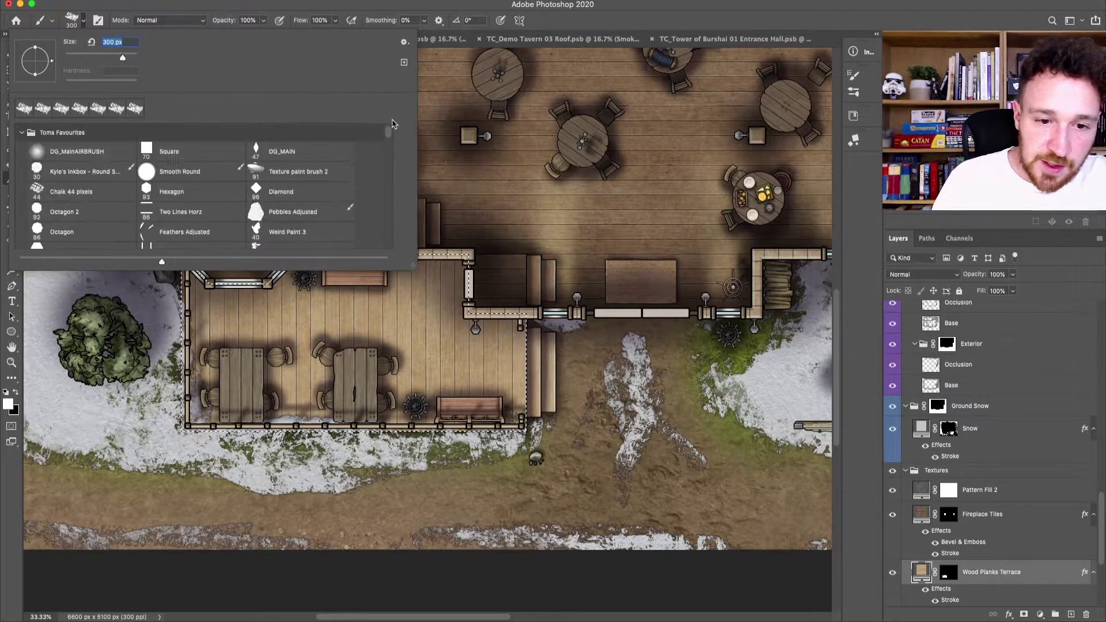
double_click(165, 152)
key("x")
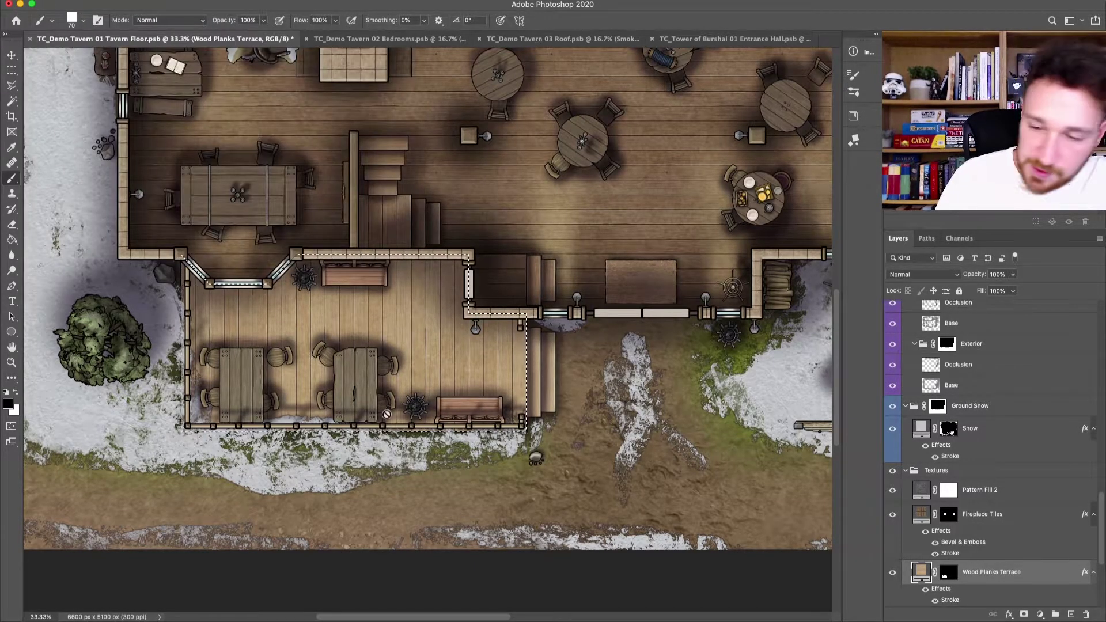
left_click(949, 433)
key("bracketright")
key("bracketright")
key("bracketright")
key("bracketright")
key("bracketright")
key("bracketright")
key("bracketright")
key("bracketright")
key("bracketright")
key("bracketright")
key("bracketright")
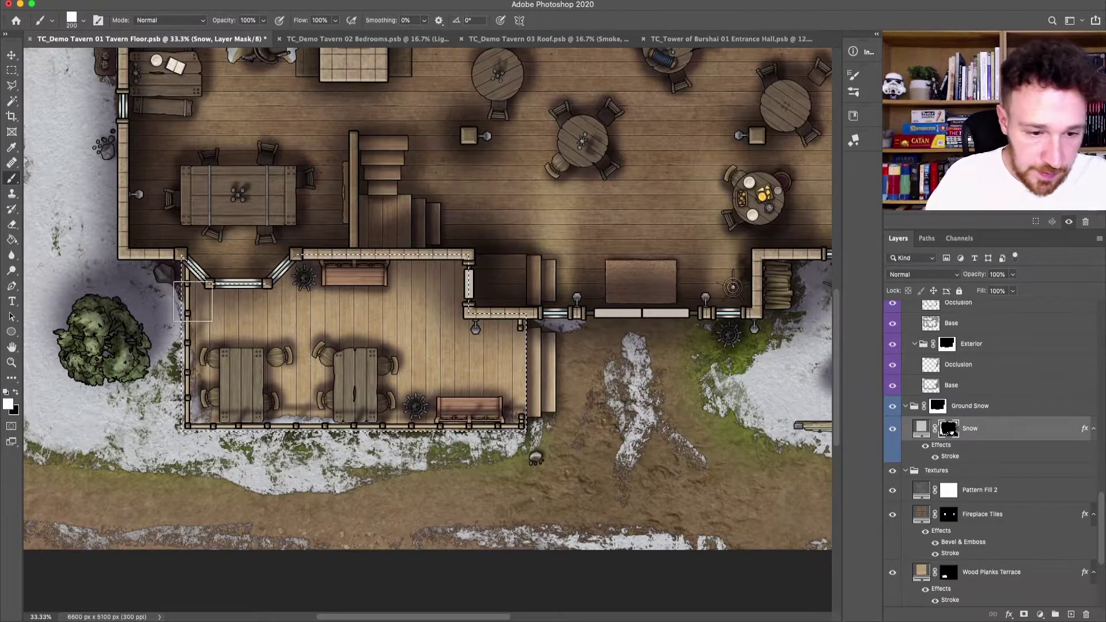
key("x")
key("bracketright")
key("bracketright")
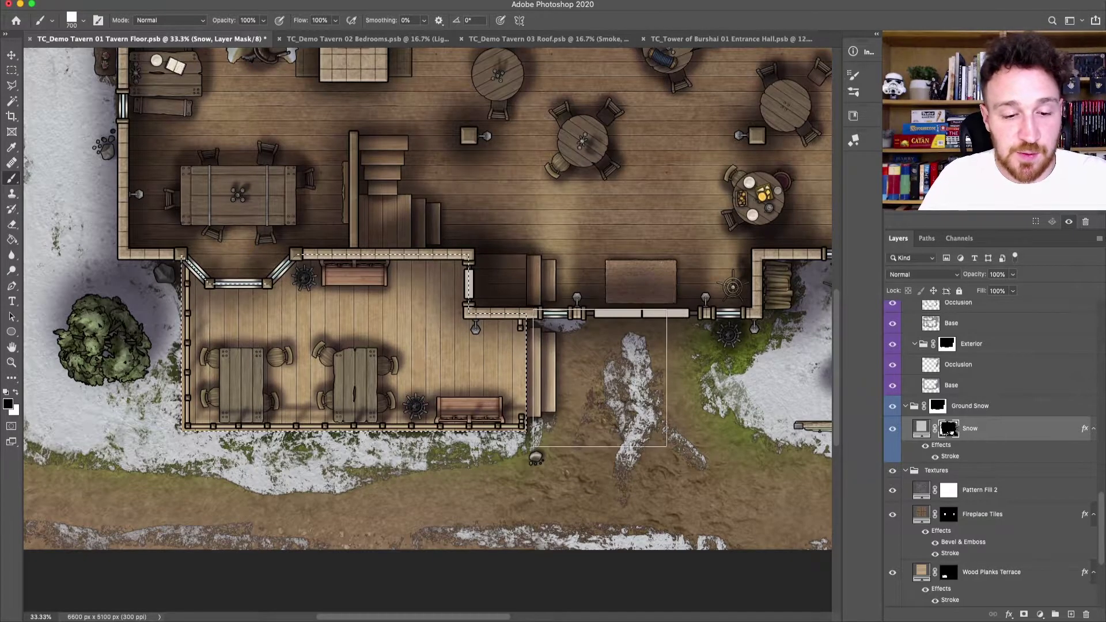
Step: Paint white on the Snow mask with a textured 125 px brush to build snow along the terrace's walls, railings and corners
key("x")
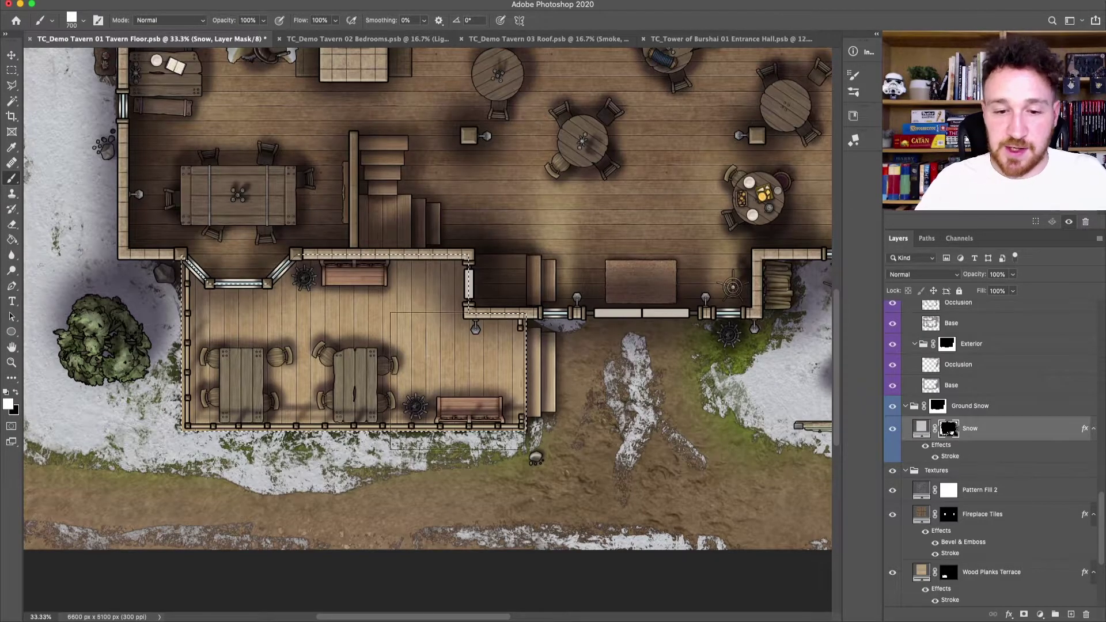
left_click(84, 21)
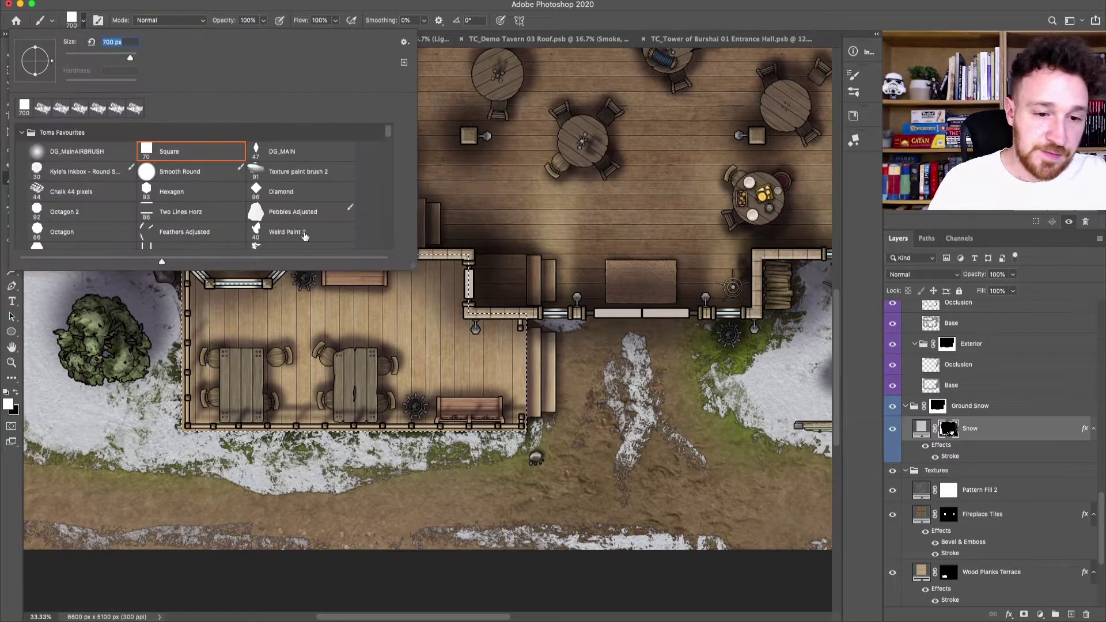
scroll(387, 136, "down", 1)
left_click(299, 179)
left_click(181, 460)
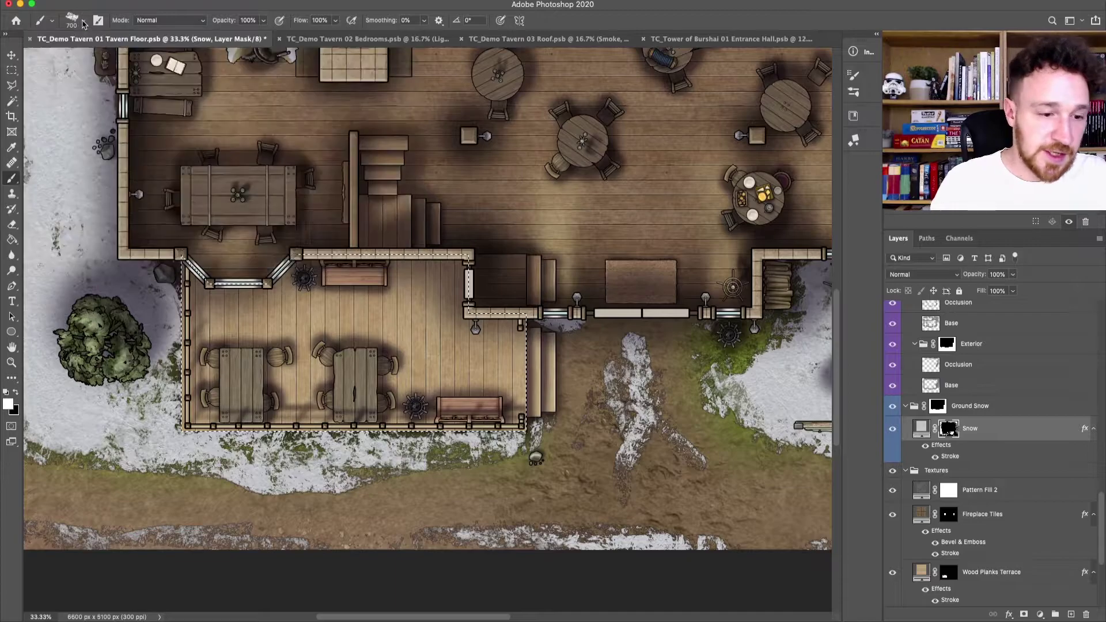
key("super+equal")
key("bracketleft")
key("bracketleft")
key("bracketleft")
key("bracketleft")
key("bracketleft")
key("bracketleft")
key("bracketleft")
key("bracketleft")
key("bracketleft")
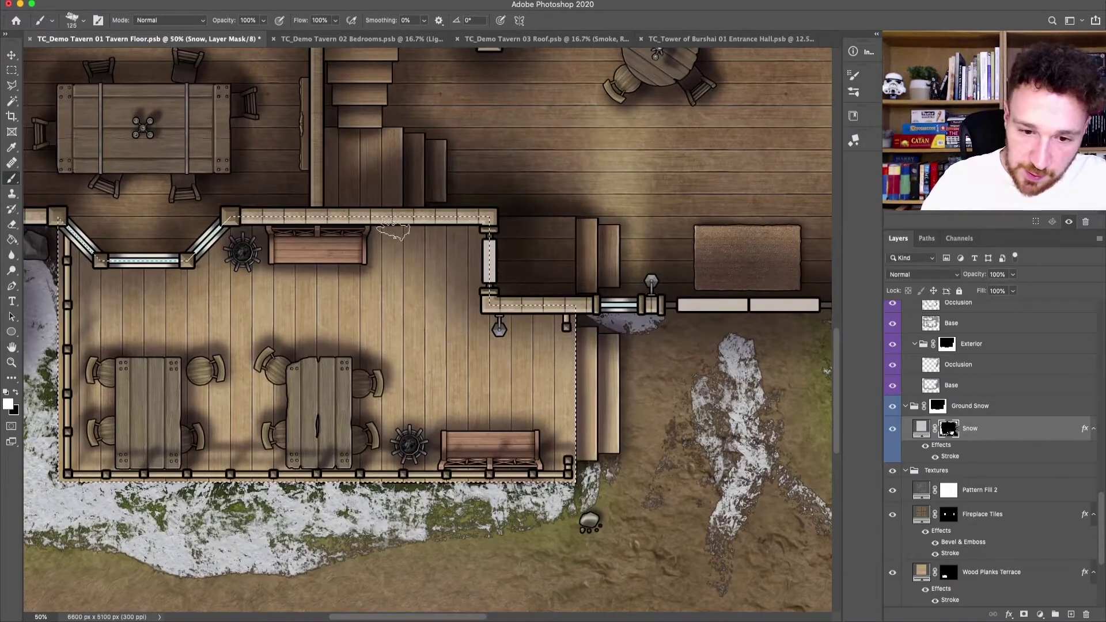
mouse_move(411, 231)
left_mouse_down()
mouse_move(438, 239)
mouse_move(386, 229)
mouse_move(449, 216)
mouse_move(397, 222)
left_mouse_up()
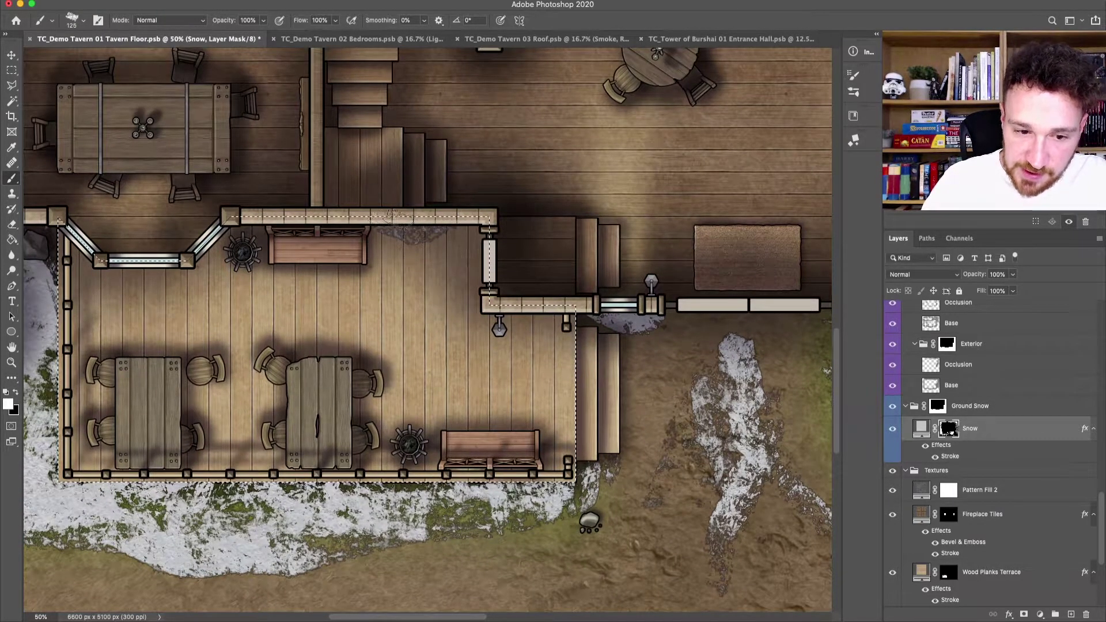
mouse_move(228, 219)
left_mouse_down()
mouse_move(190, 262)
mouse_move(144, 268)
mouse_move(69, 233)
mouse_move(109, 266)
mouse_move(169, 275)
mouse_move(86, 239)
mouse_move(73, 244)
left_mouse_up()
key("bracketleft")
key("bracketright")
key("bracketleft")
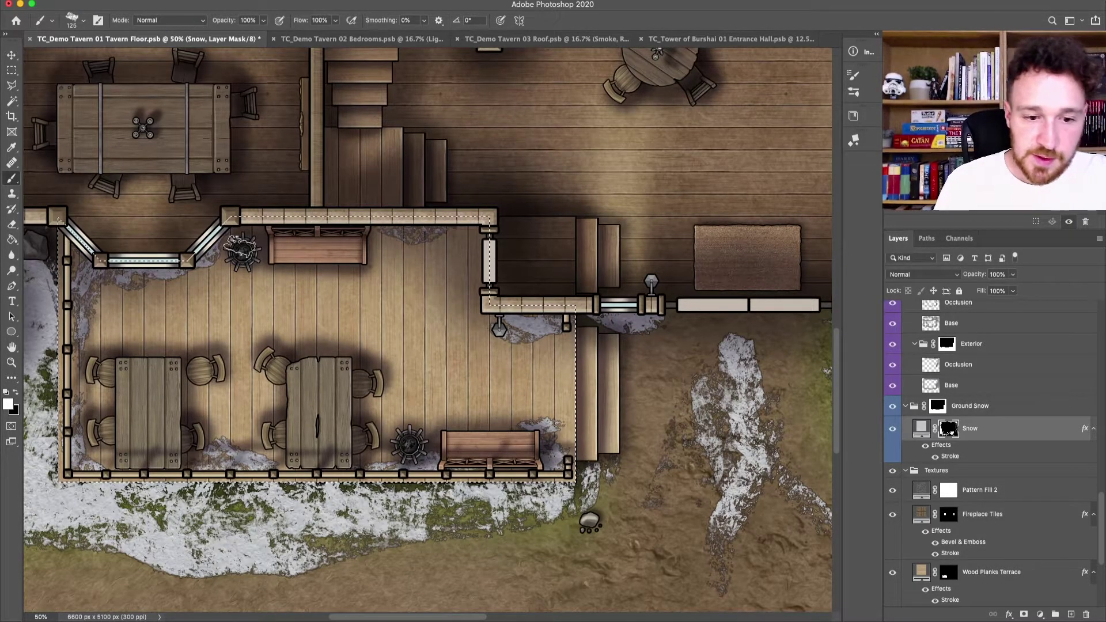
key("bracketright")
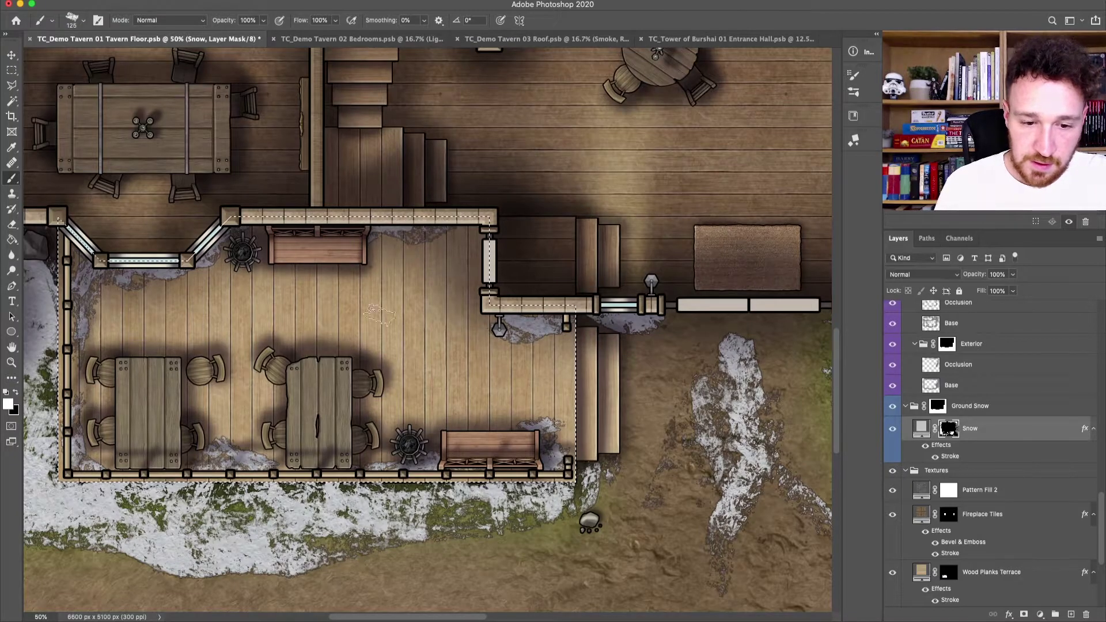
Step: Paint scattered snow patches across the middle of the terrace floor, drop the selection and reduce the brush to 60 px
key("bracketright")
mouse_move(317, 300)
left_mouse_down()
mouse_move(258, 306)
mouse_move(397, 321)
mouse_move(380, 305)
mouse_move(428, 311)
mouse_move(393, 345)
mouse_move(463, 364)
mouse_move(513, 357)
mouse_move(467, 263)
mouse_move(426, 278)
mouse_move(443, 359)
mouse_move(434, 344)
mouse_move(507, 384)
mouse_move(246, 310)
mouse_move(234, 315)
mouse_move(239, 368)
mouse_move(297, 322)
left_mouse_up()
key("ctrl+d")
key("bracketleft")
key("bracketleft")
key("bracketleft")
key("bracketleft")
key("bracketleft")
key("bracketleft")
key("bracketleft")
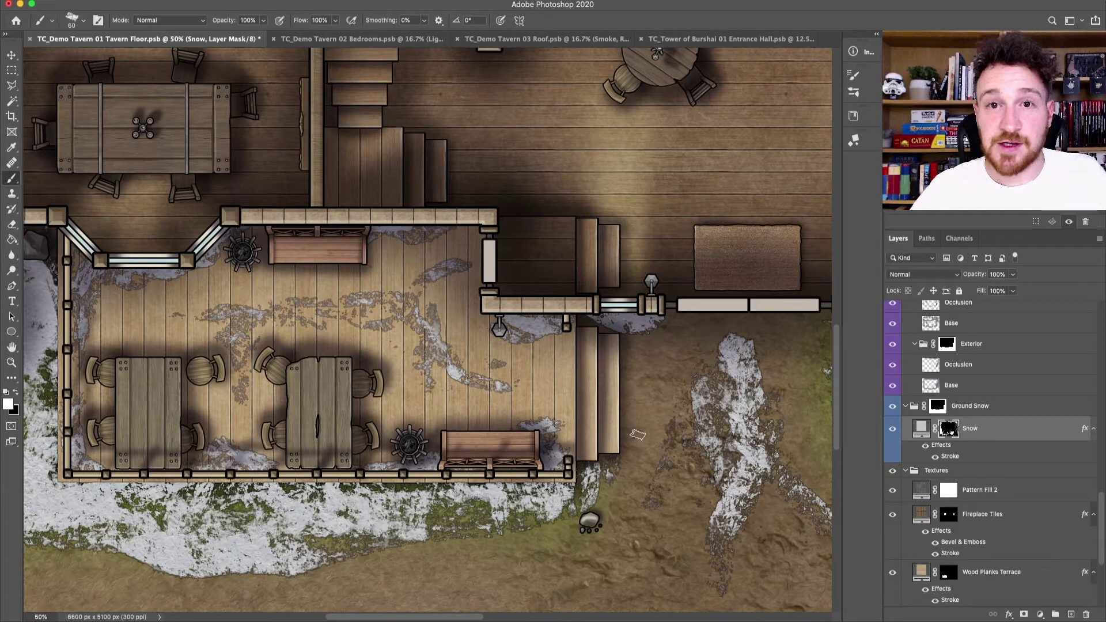
Step: Add a Hue/Saturation adjustment layer in the Ground Snow group with Saturation set to -20
key("v")
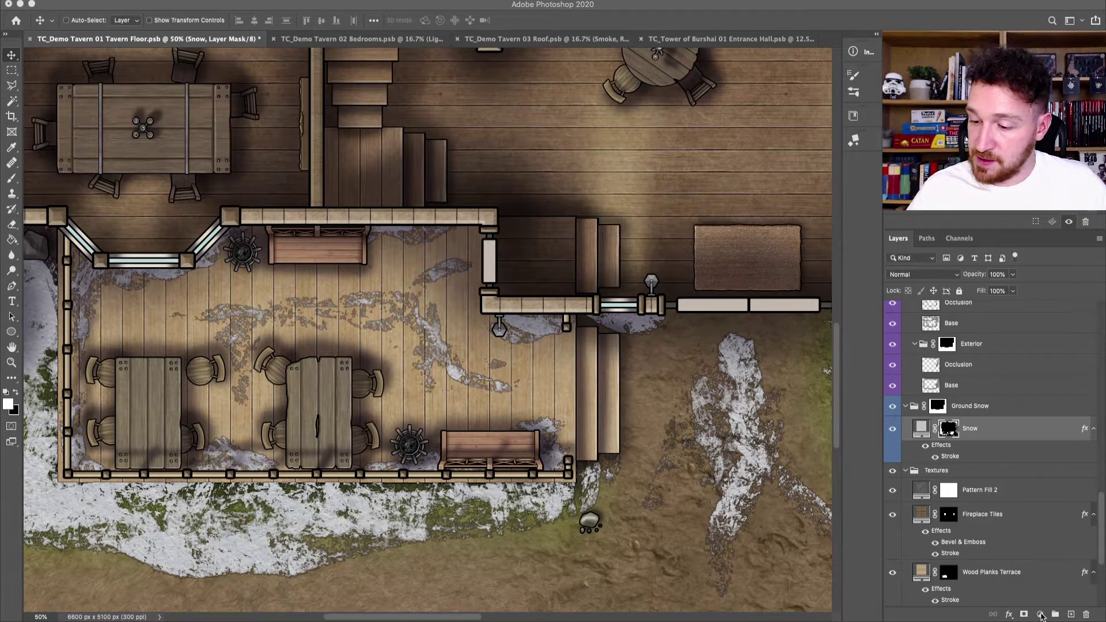
left_click(1040, 614)
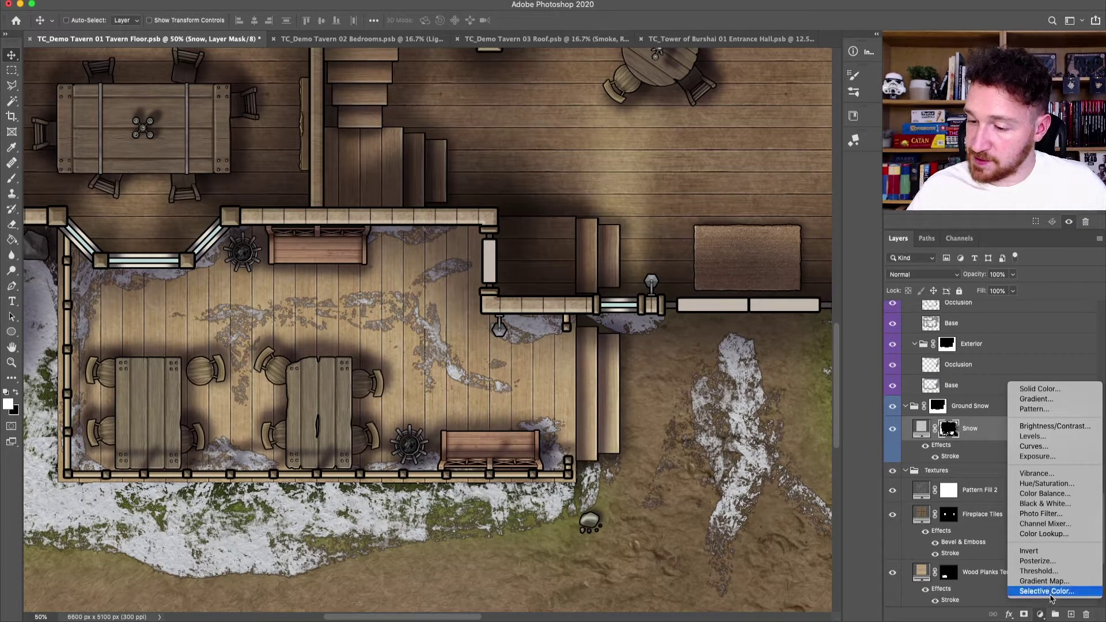
left_click(1046, 484)
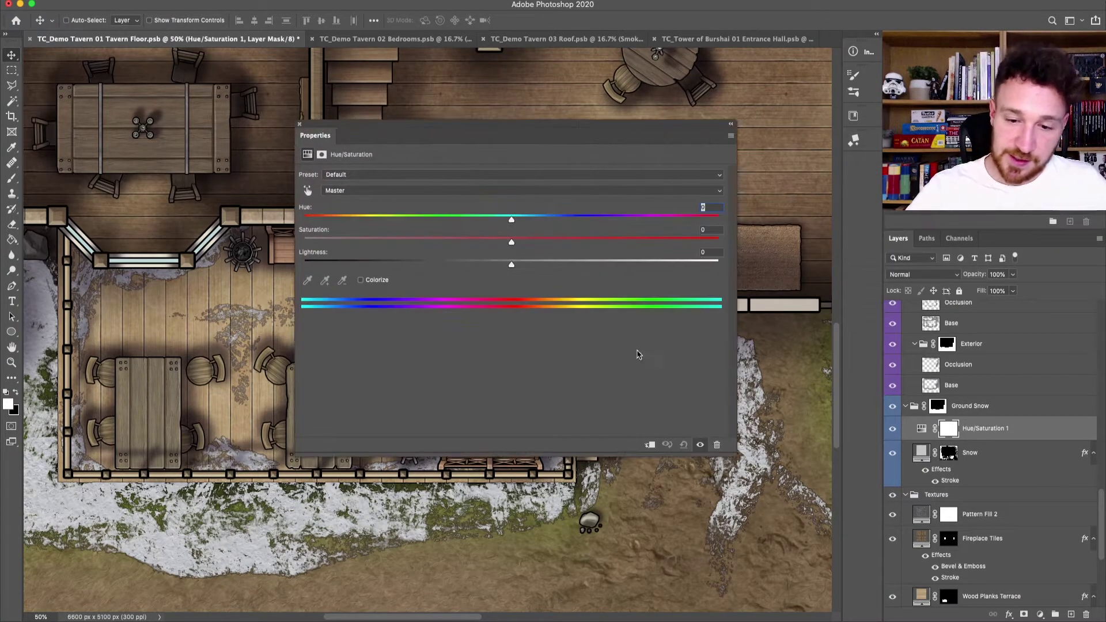
left_click_drag(590, 133, 575, 96)
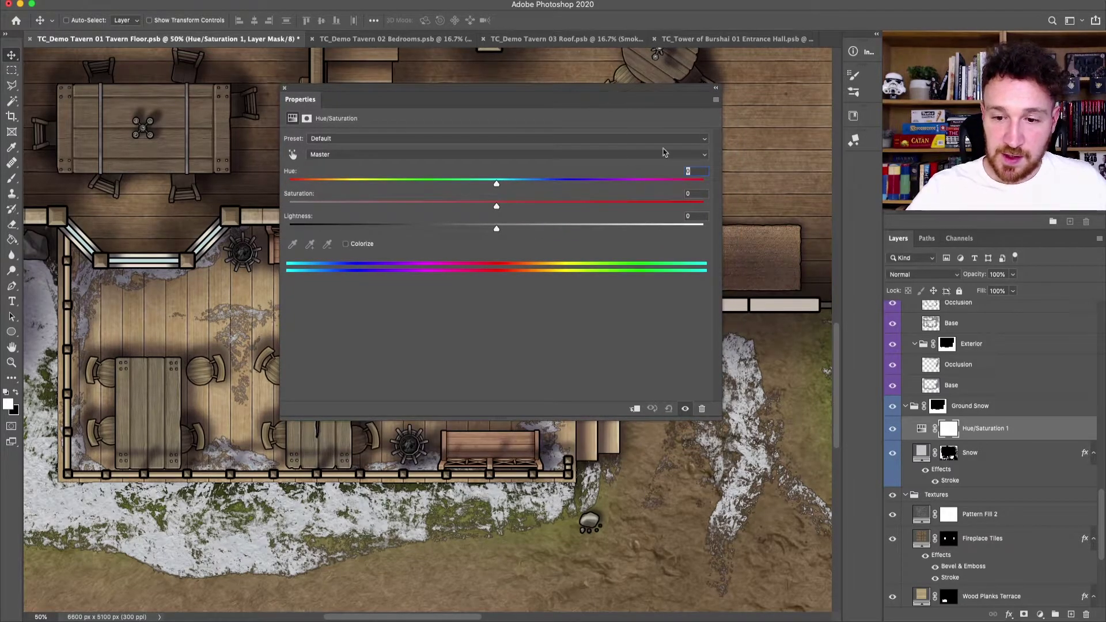
left_click(694, 194)
type("-20")
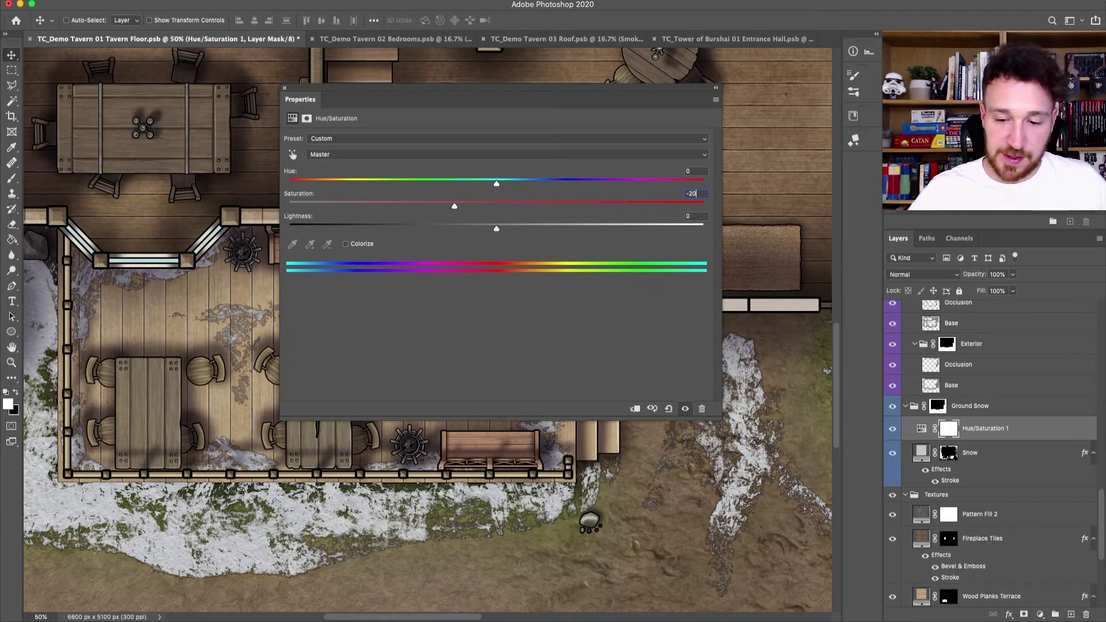
Step: Move the Hue/Saturation adjustment beneath the Snow layer and compare the whole map with it hidden and shown
left_click_drag(300, 103, 979, 226)
left_click_drag(984, 428, 1012, 481)
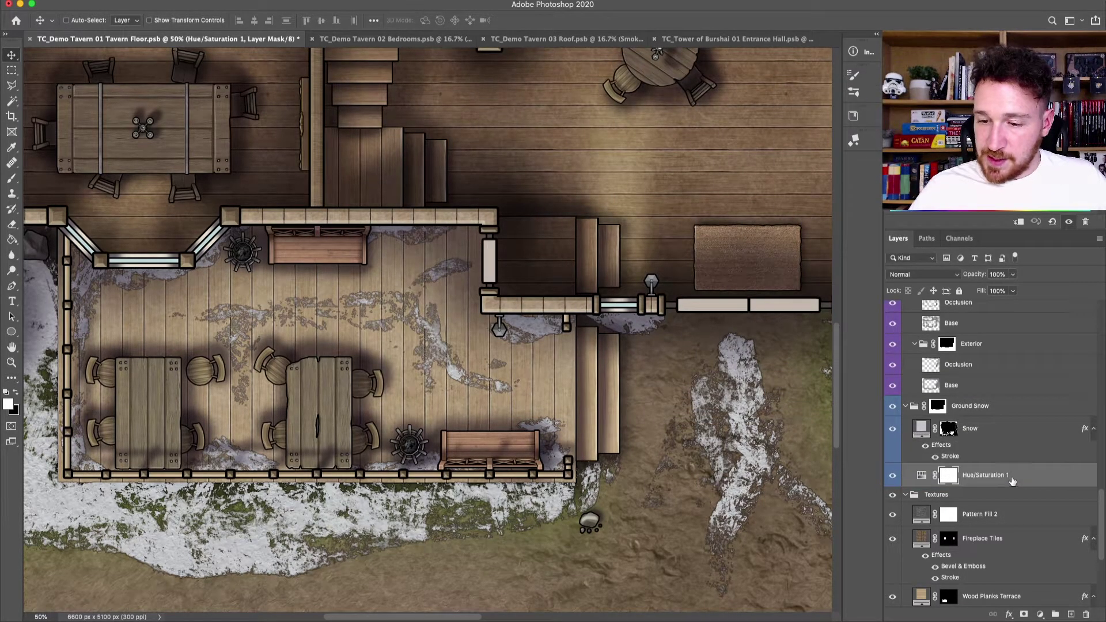
key("super+minus")
key("super+minus")
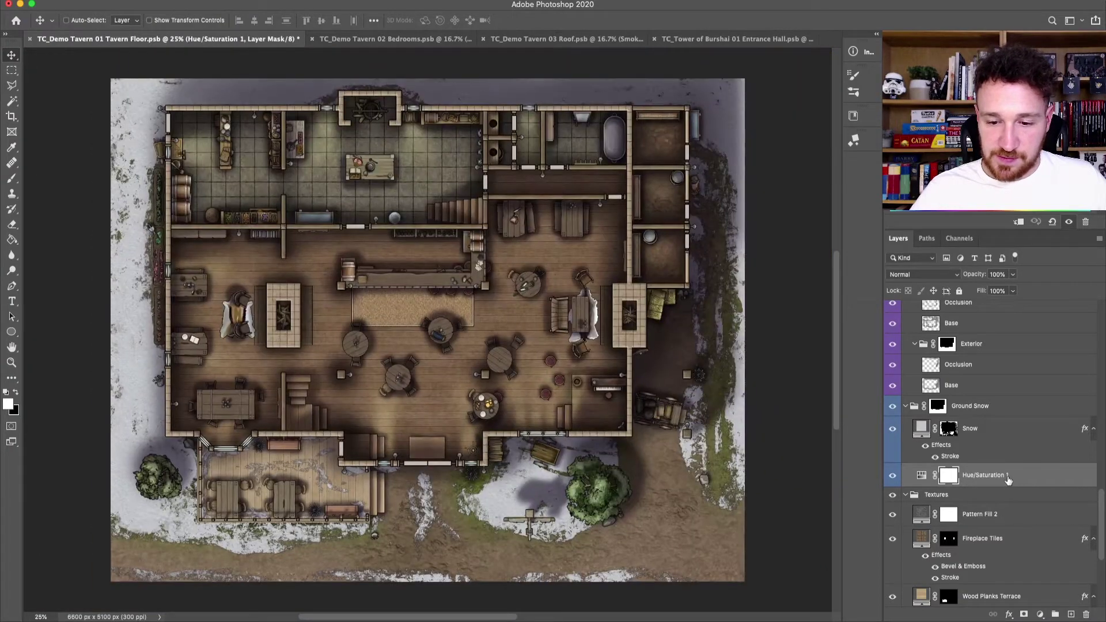
key("super+minus")
left_click(893, 475)
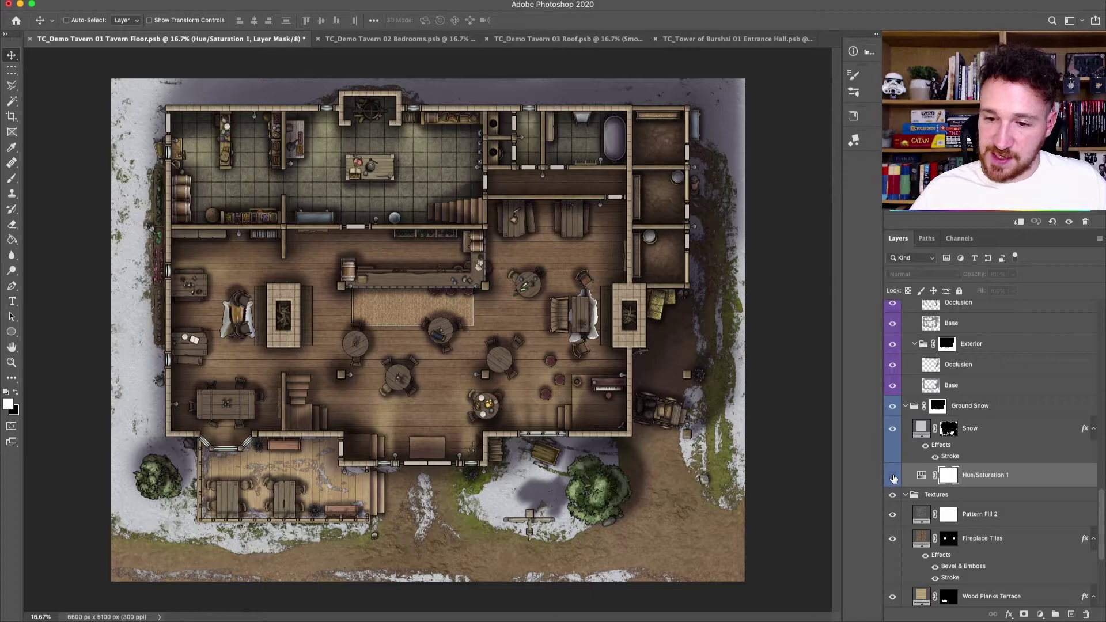
left_click(892, 476)
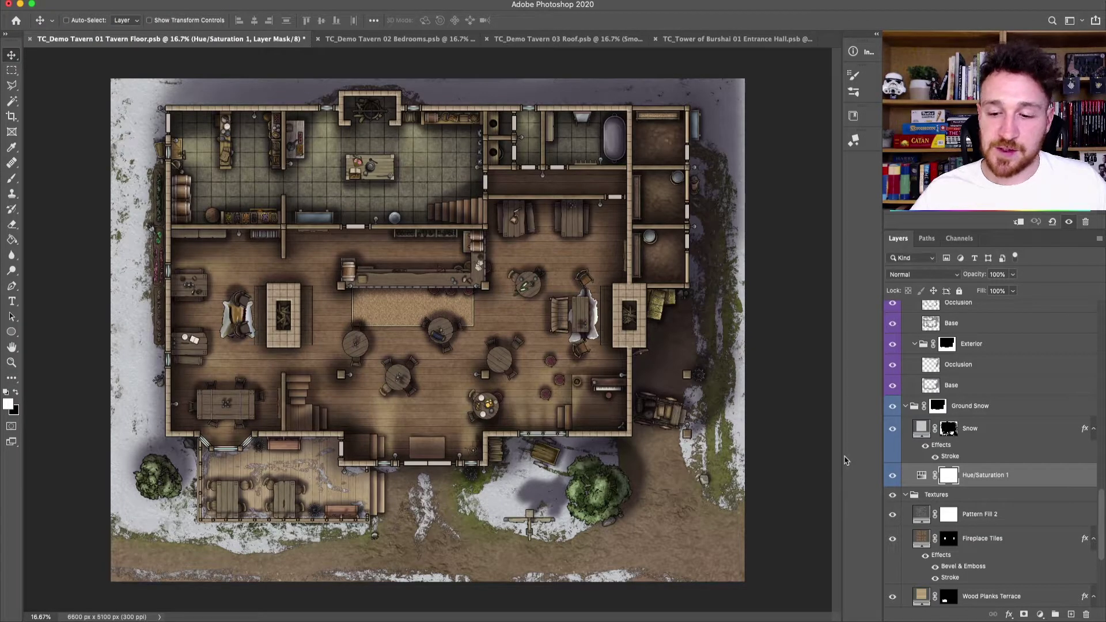
Step: Create a new layer above Snow, clip it to Snow, set its blend mode to Soft Light and name it Gradient
left_click(917, 422)
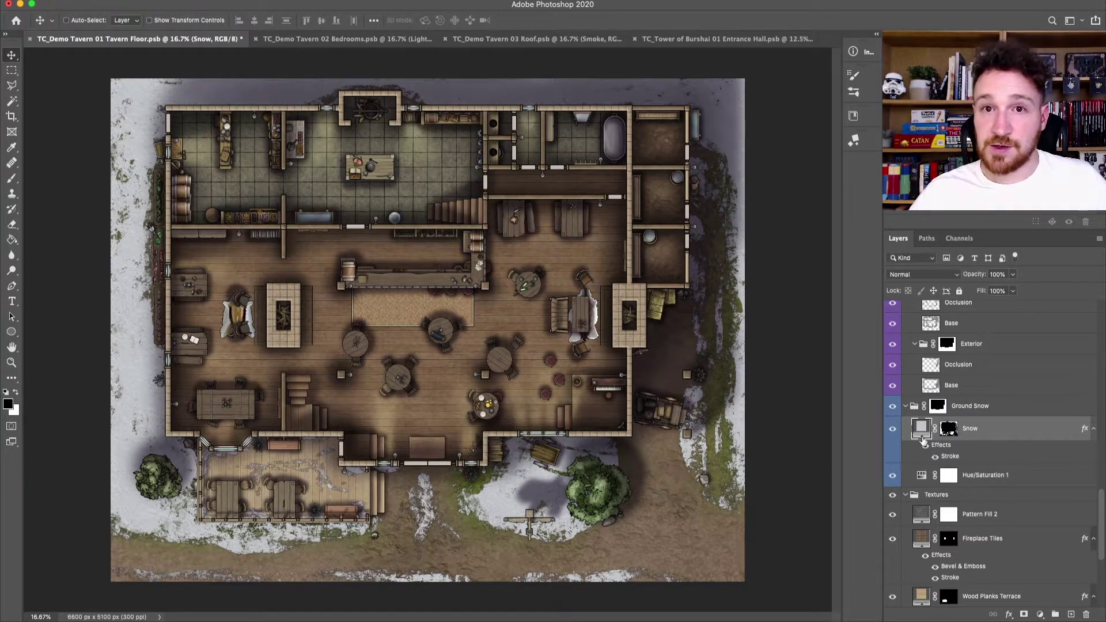
left_click(1071, 614)
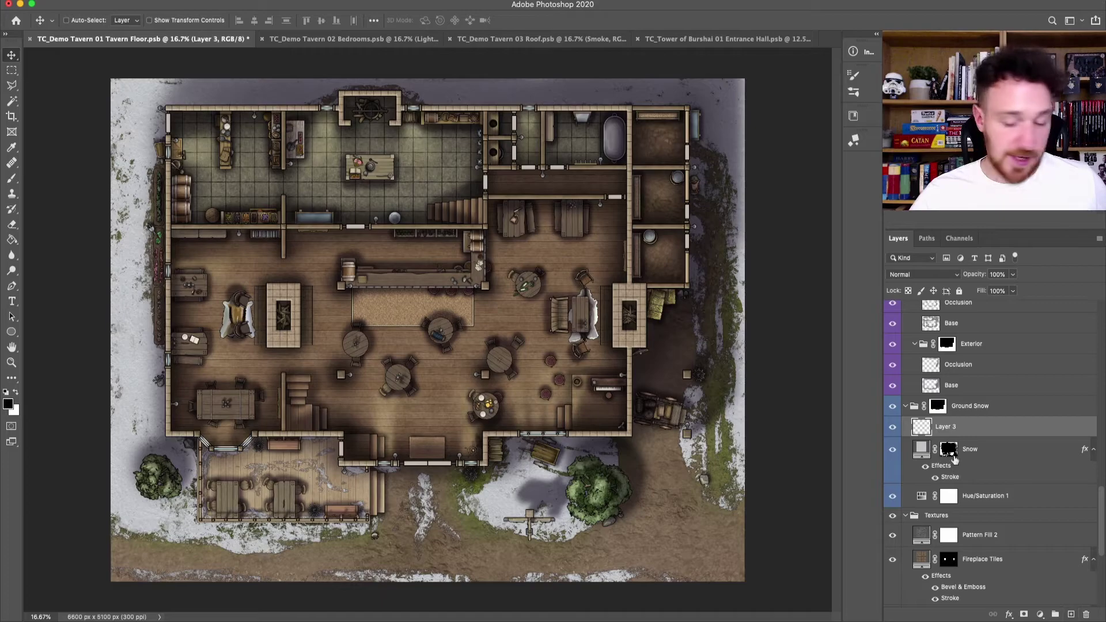
left_click(974, 437, "alt")
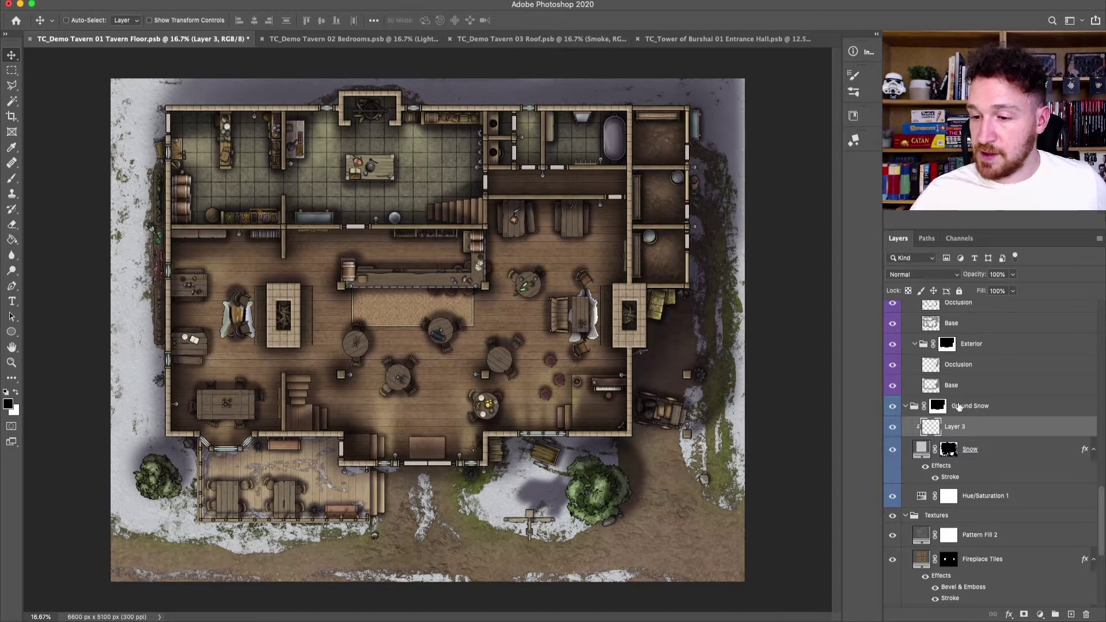
left_click(928, 277)
left_click(928, 277)
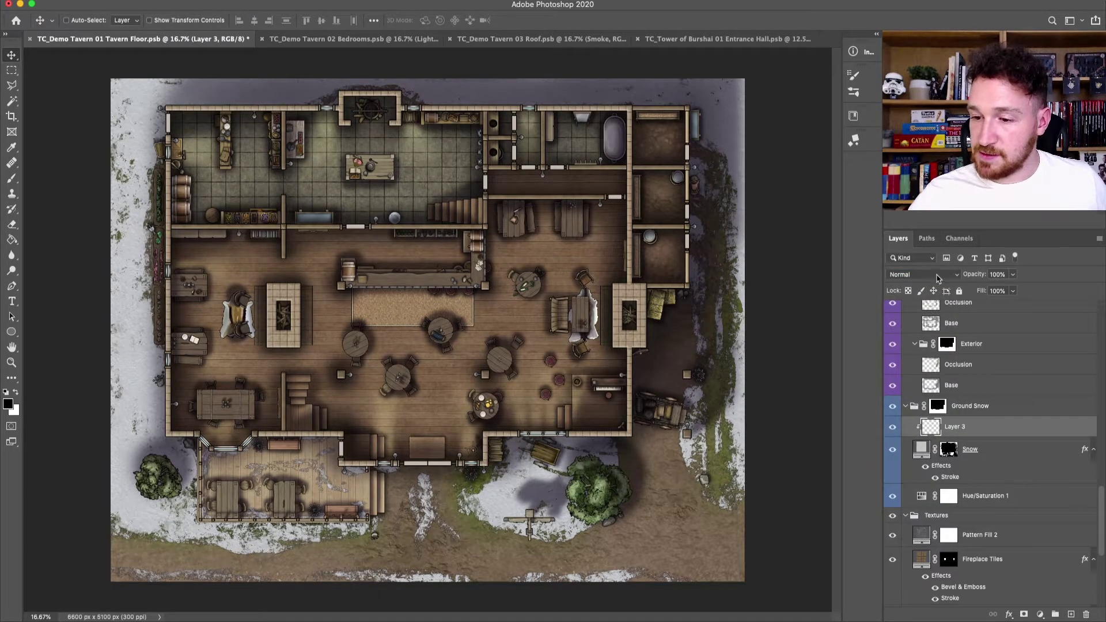
left_click(936, 277)
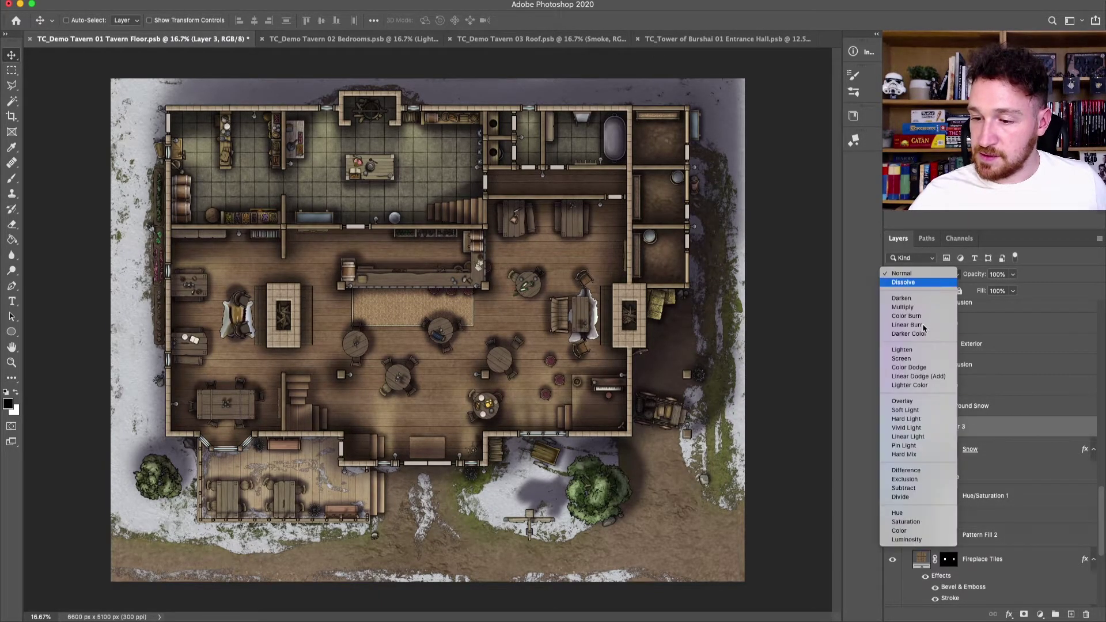
left_click(914, 410)
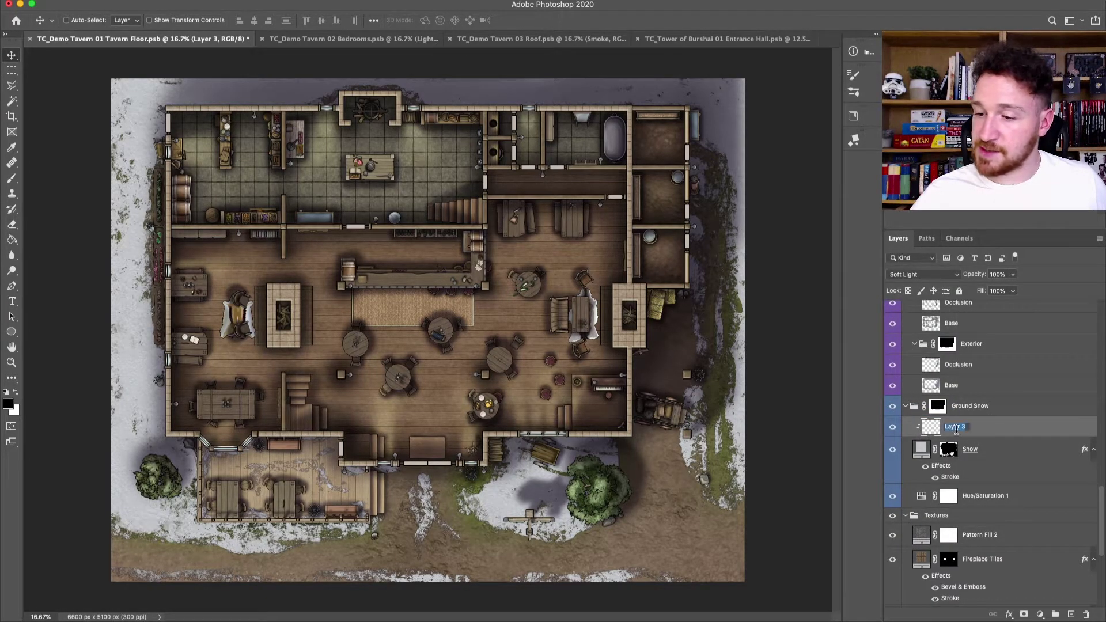
type("Gradient")
key("Return")
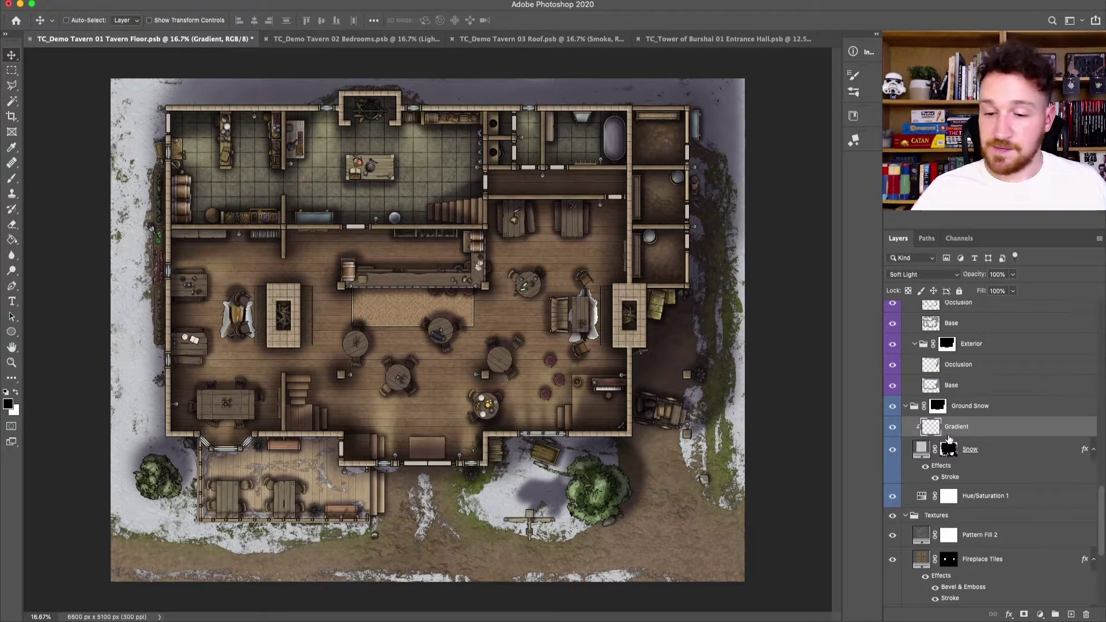
Step: Load the library's pale yellow and grey-blue snow swatches as the two working colors
left_click(853, 116)
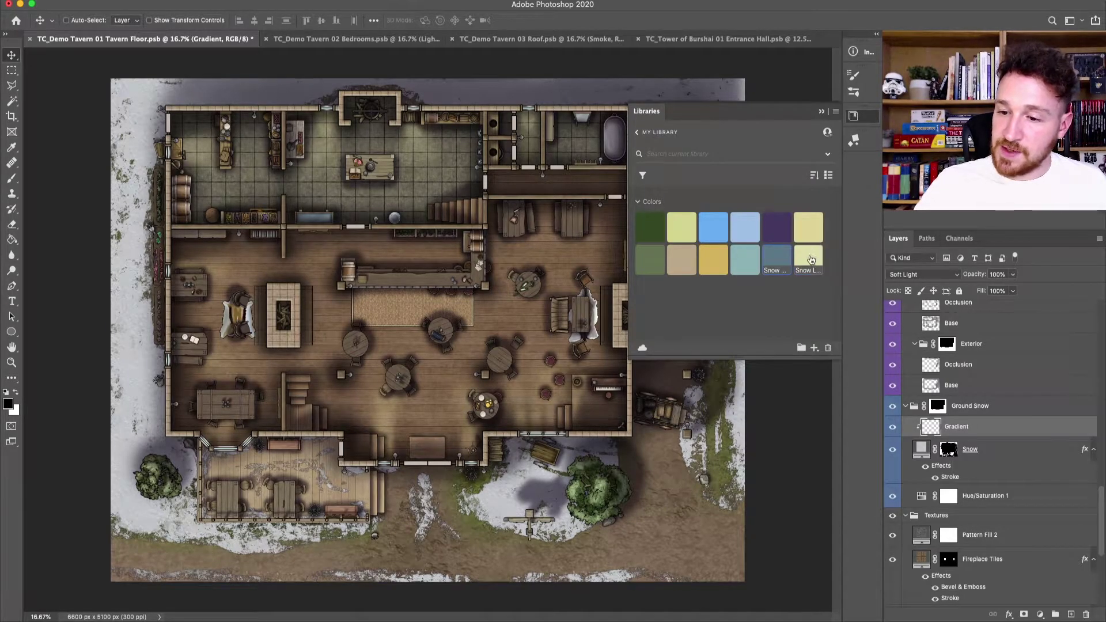
left_click(810, 260)
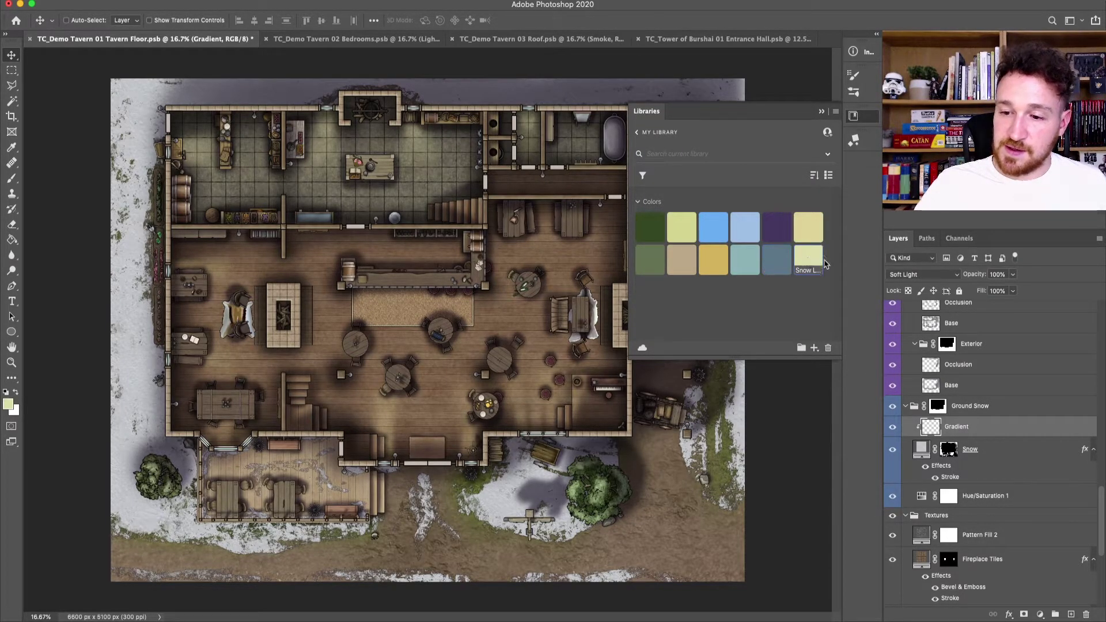
left_click(16, 393)
left_click(783, 263)
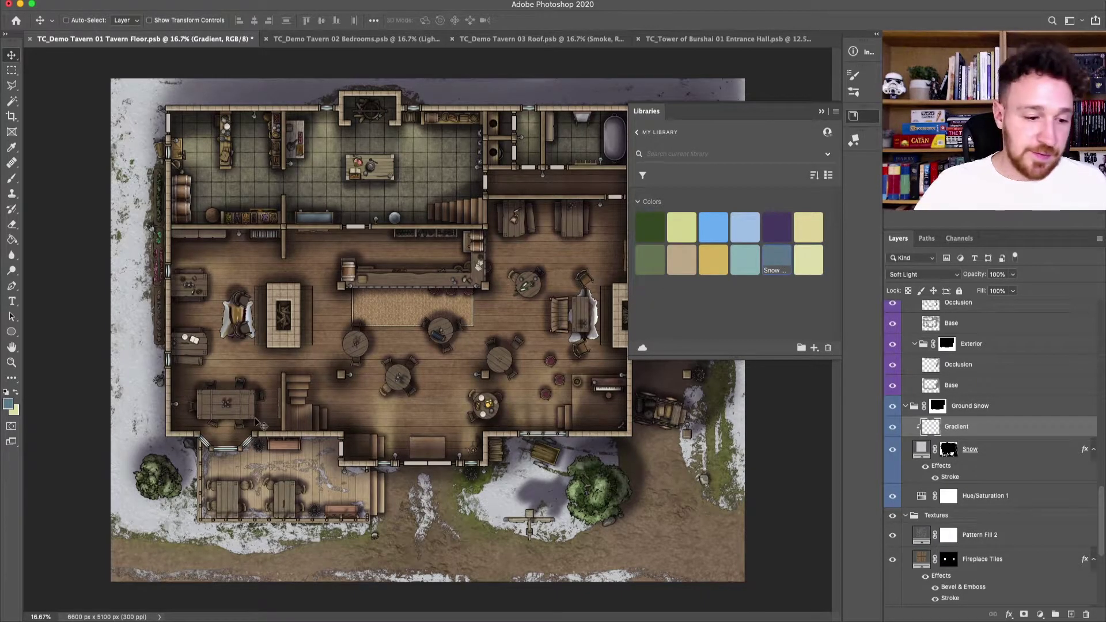
left_click(822, 111)
Step: Fill the Gradient layer with a diagonal pale yellow to grey-blue gradient from the map's lower-left to upper-right corner and compare it hidden and shown
left_click(12, 241)
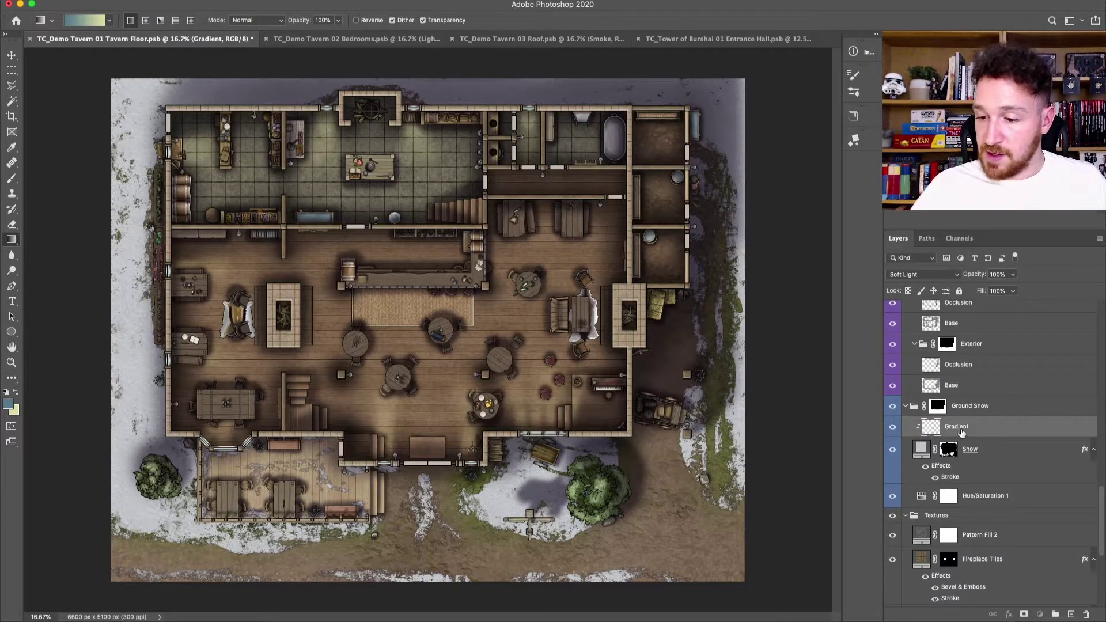
left_click(16, 393)
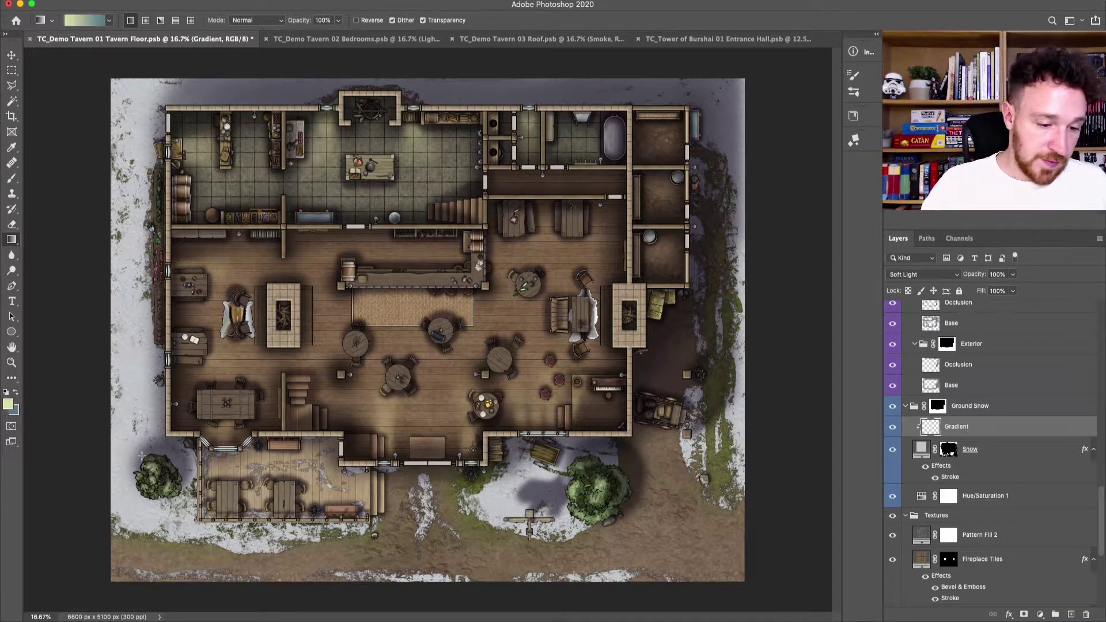
left_click_drag(105, 586, 751, 78)
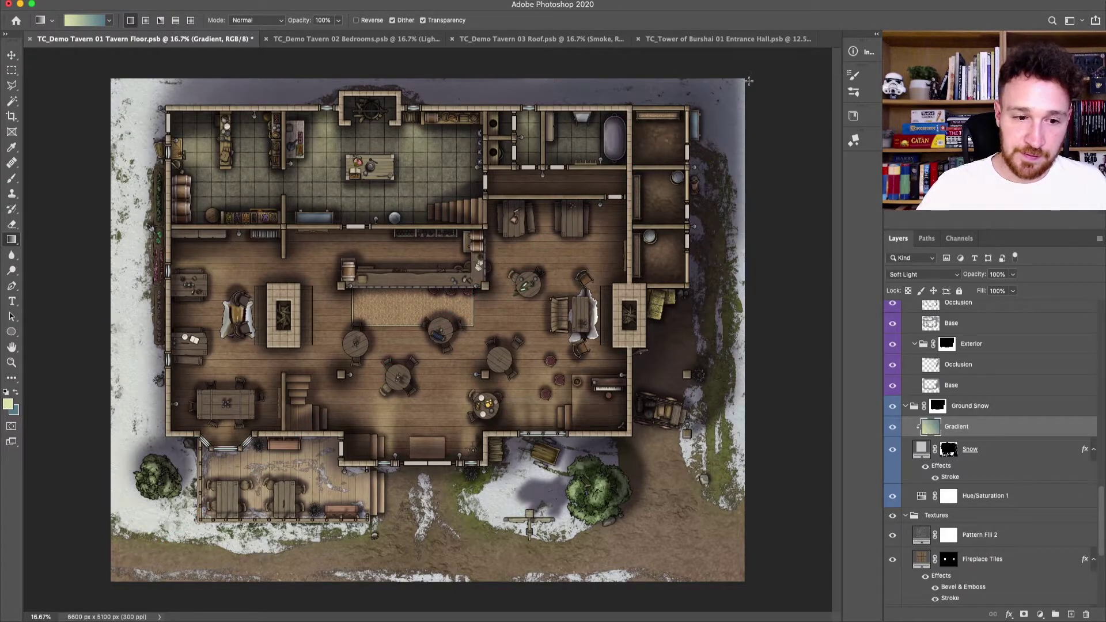
left_click(892, 427)
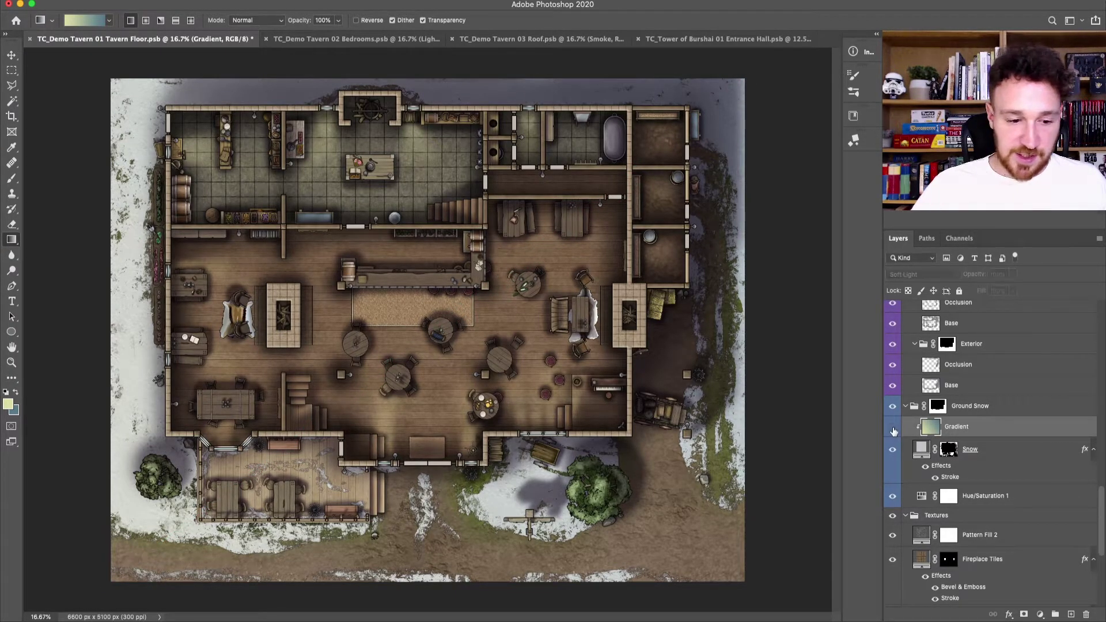
left_click(893, 429)
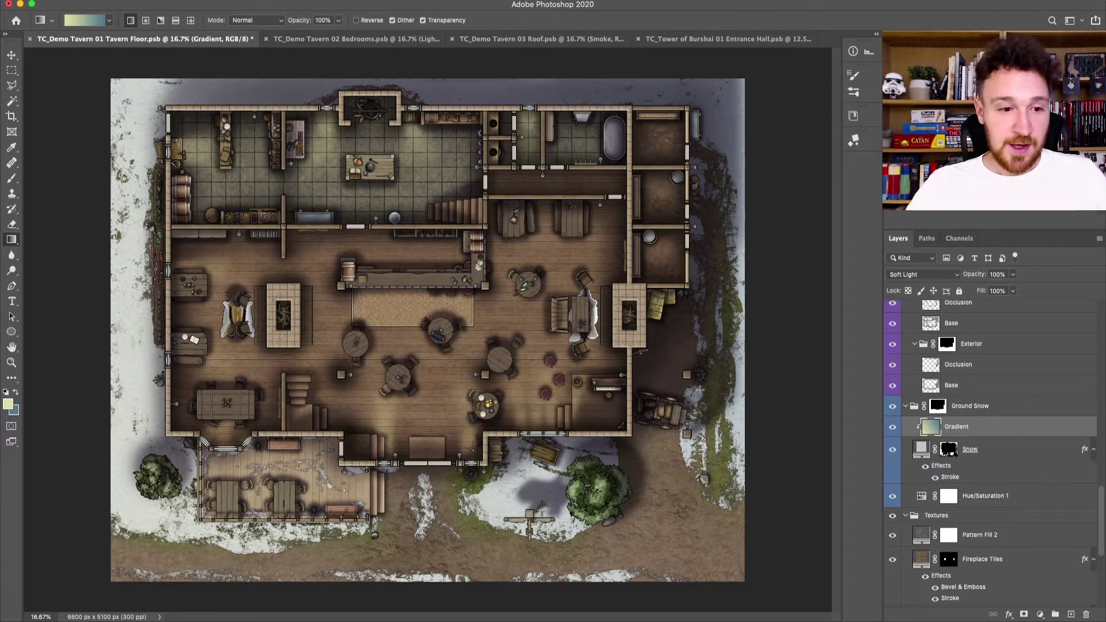
Step: Add a new clipped layer directly above Snow, name it Shadow and set its blend mode to Multiply
left_click(12, 56)
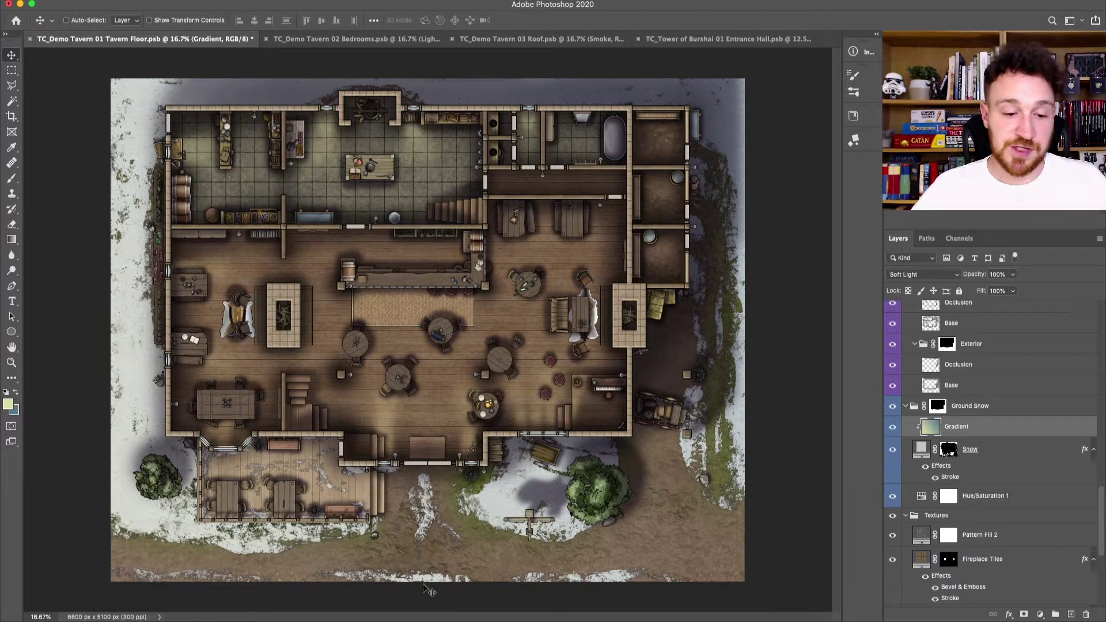
right_click(258, 547)
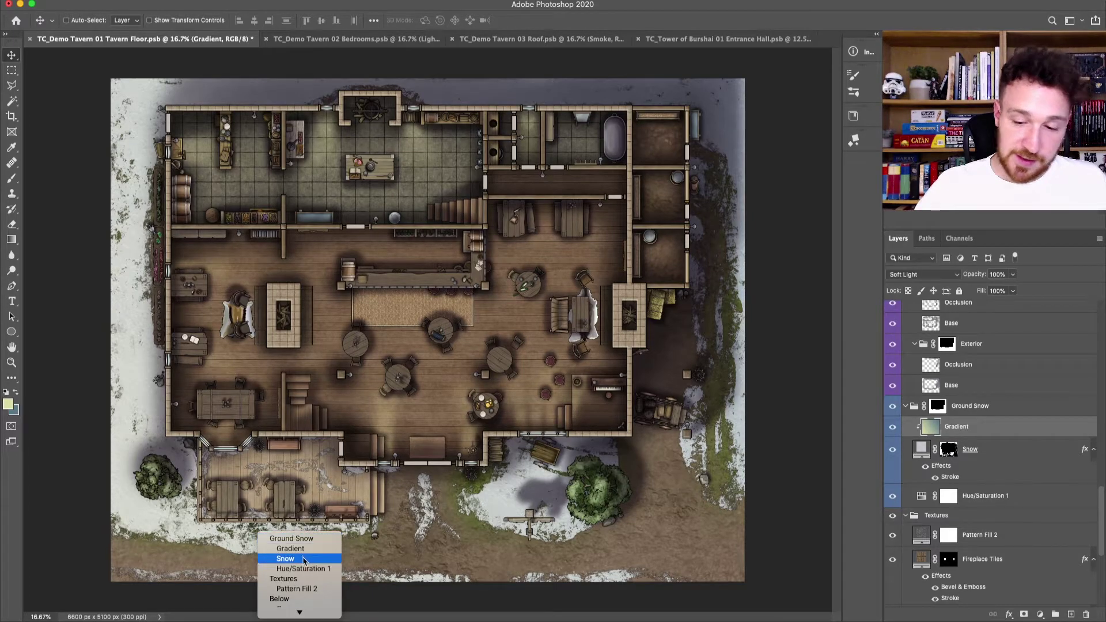
left_click(306, 559)
left_click(1070, 614)
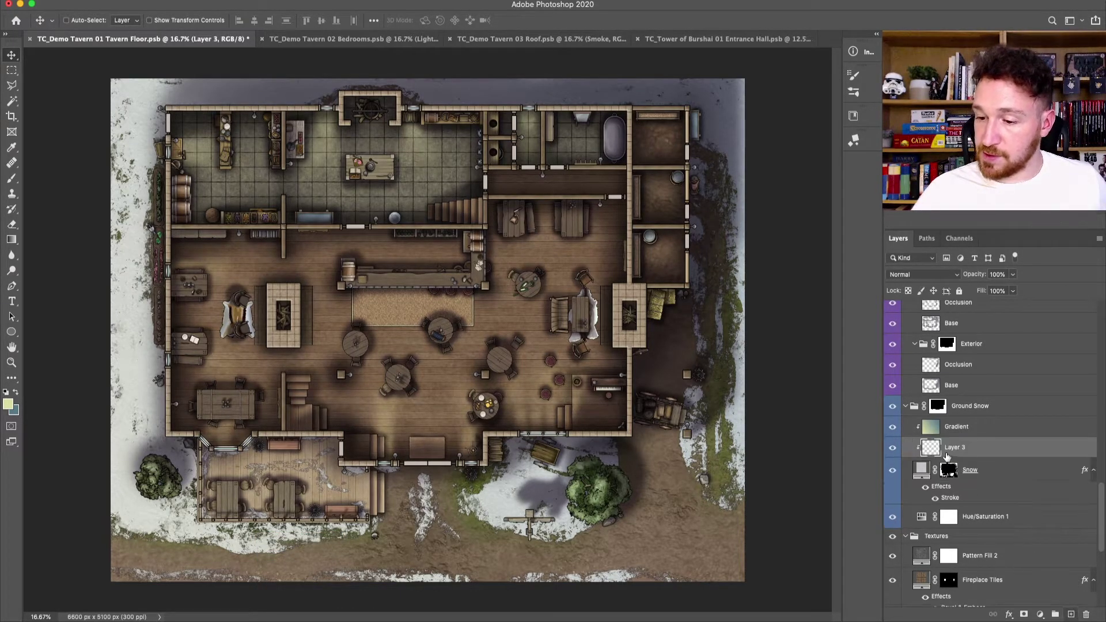
type("Shadow")
key("Return")
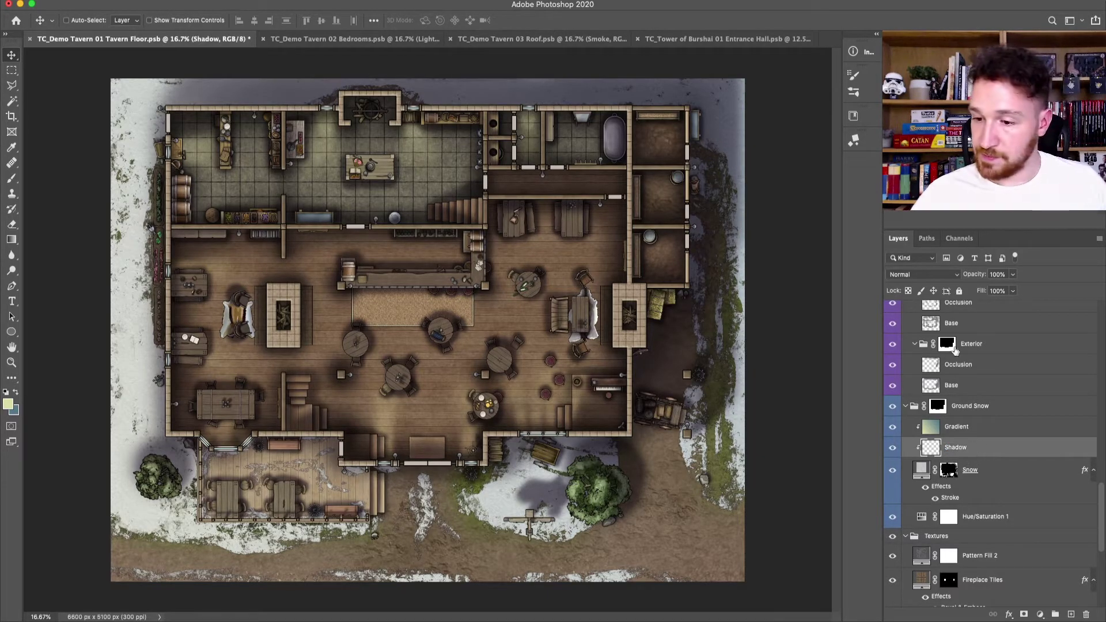
left_click(932, 276)
left_click(919, 308)
Step: Choose the DG_MainAIRBRUSH brush and set the foreground color to the muted blue-grey 6c7376
key("b")
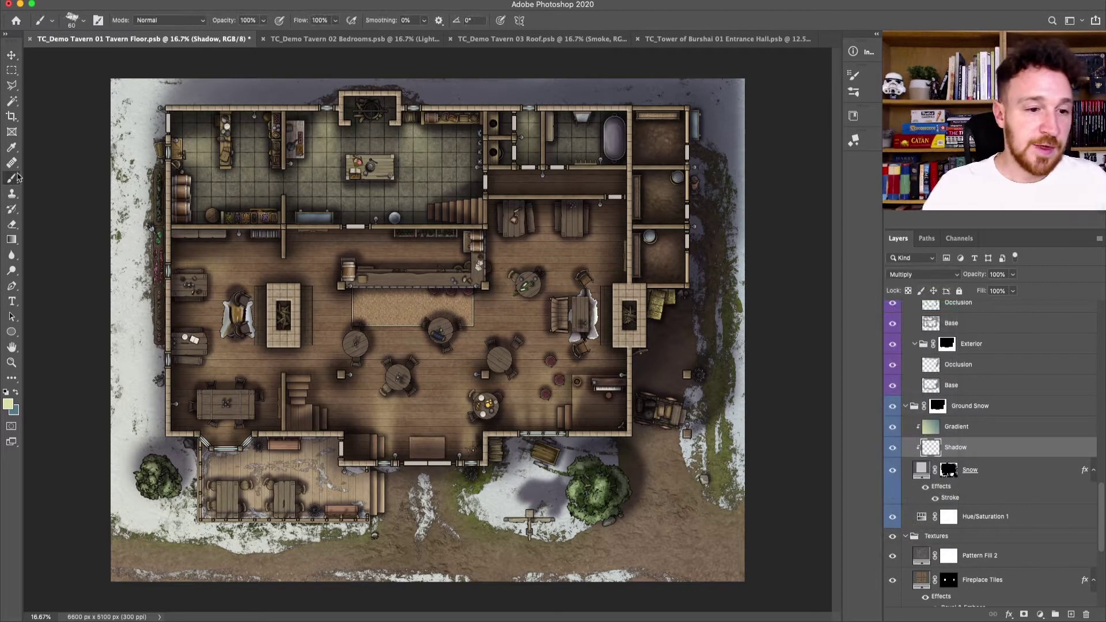
left_click(79, 21)
left_click_drag(388, 139, 387, 127)
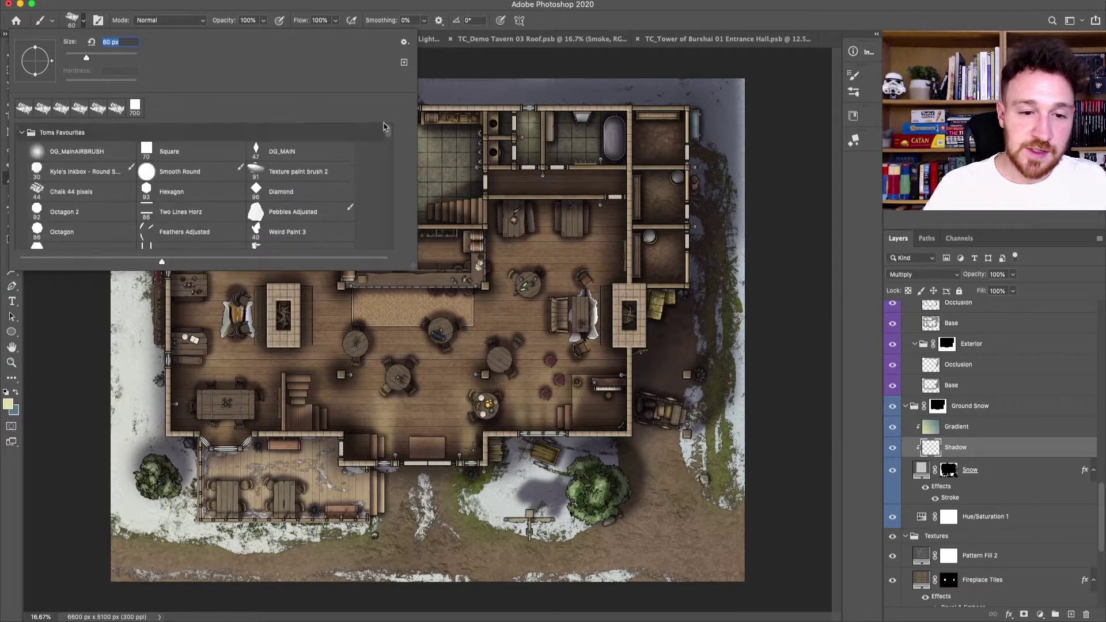
left_click(90, 153)
left_click(16, 393)
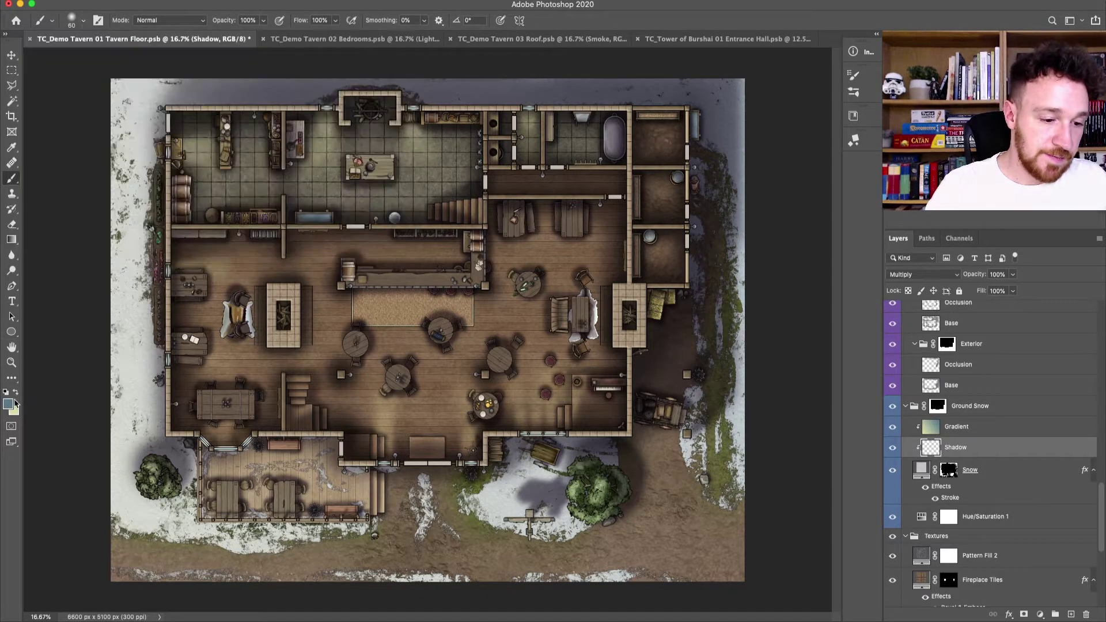
left_click(15, 392)
left_click(8, 403)
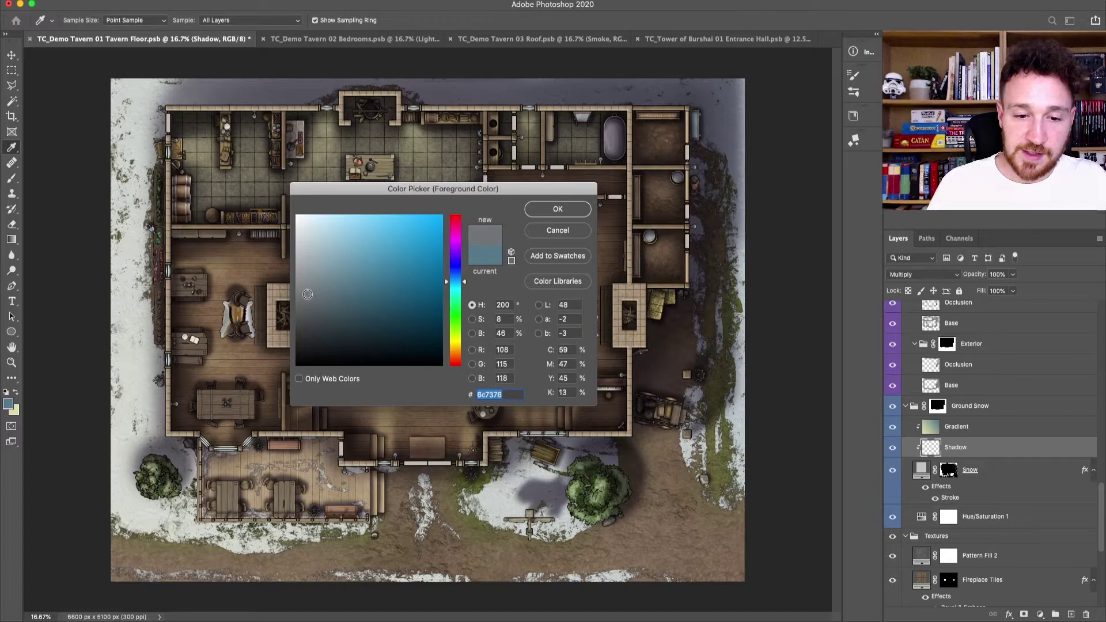
left_click(558, 209)
Step: Enlarge the airbrush to 150 px and paint a soft shadow on the snow around the outside of the terrace railing
key("super+plus")
scroll(553, 515, "down", 10)
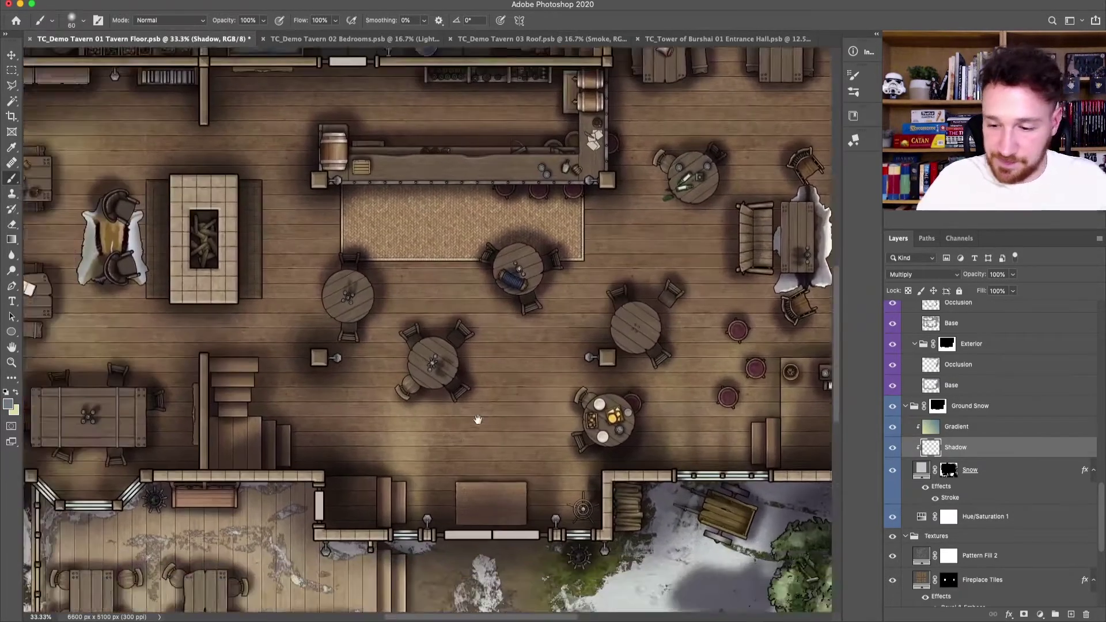
key("super+plus")
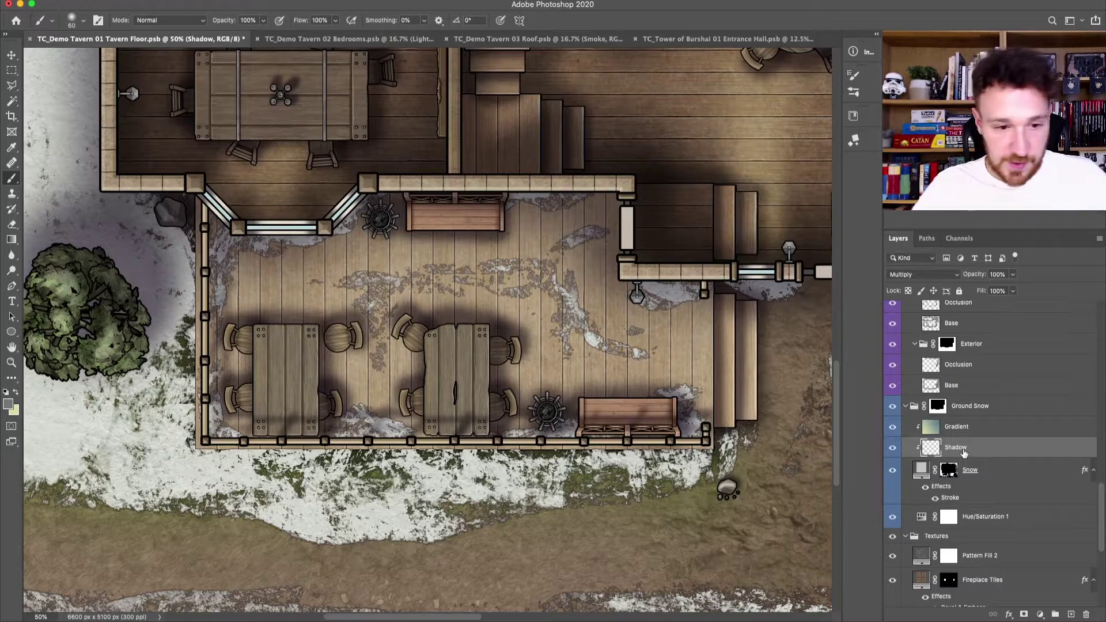
key("bracketright")
key("bracketright")
key("bracketright")
key("bracketright")
key("bracketright")
key("bracketright")
key("bracketright")
mouse_move(194, 214)
left_mouse_down()
mouse_move(196, 403)
mouse_move(236, 452)
mouse_move(728, 449)
left_mouse_up()
key("v")
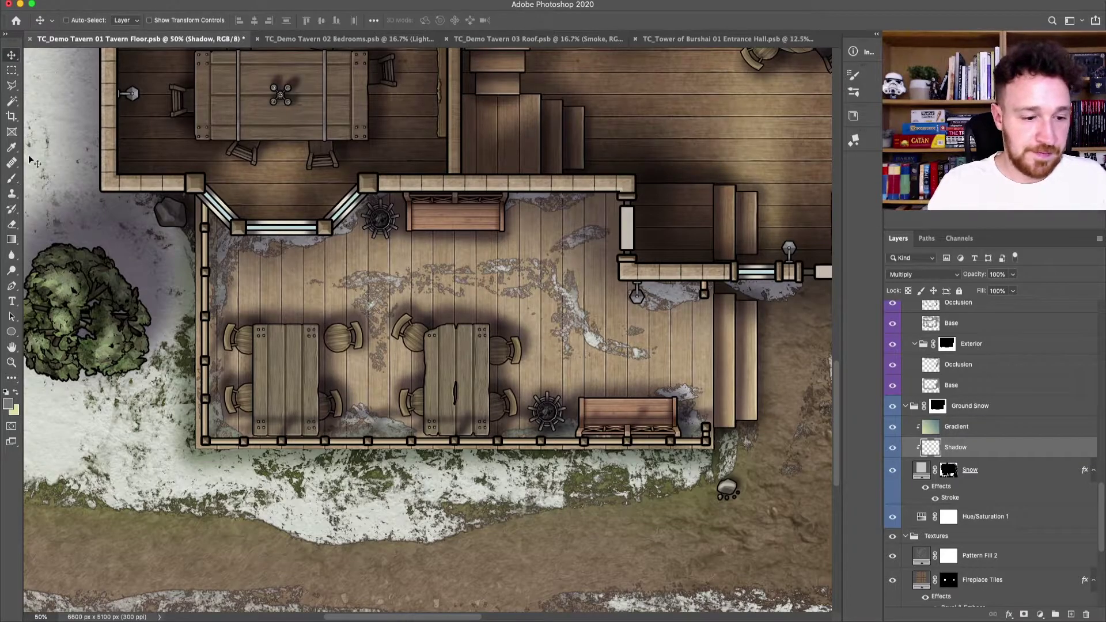
Step: Set the foreground color to the darker grey 444a4d and deepen the snow shadow along the terrace's outer edge
left_click(10, 405)
left_click(313, 320)
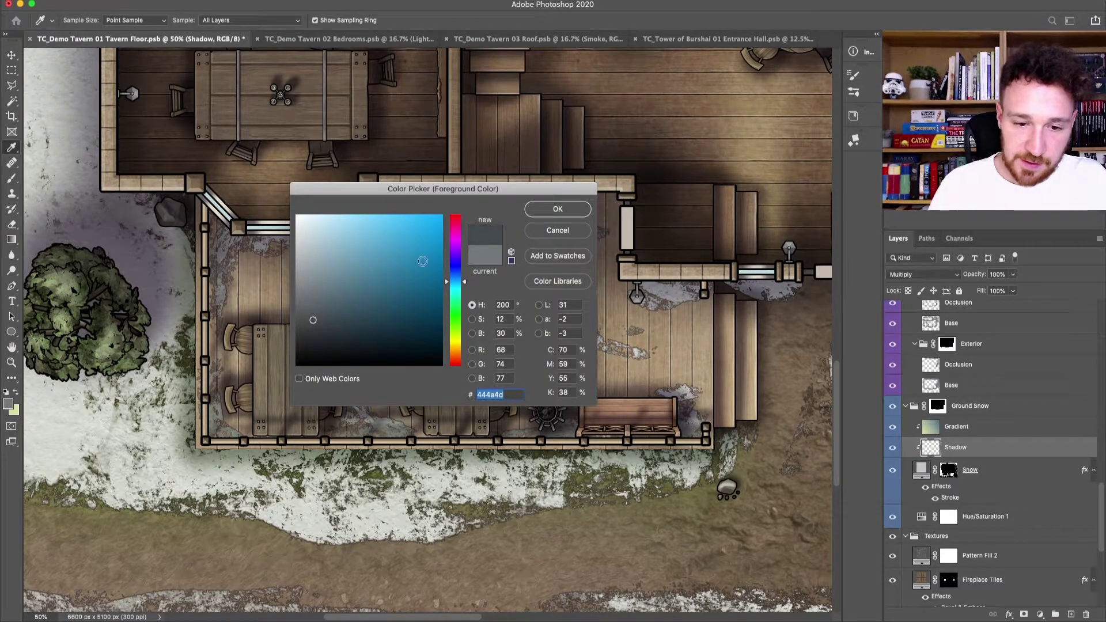
key("Return")
key("b")
mouse_move(199, 292)
left_mouse_down()
mouse_move(202, 429)
mouse_move(282, 446)
mouse_move(588, 446)
mouse_move(718, 432)
left_mouse_up()
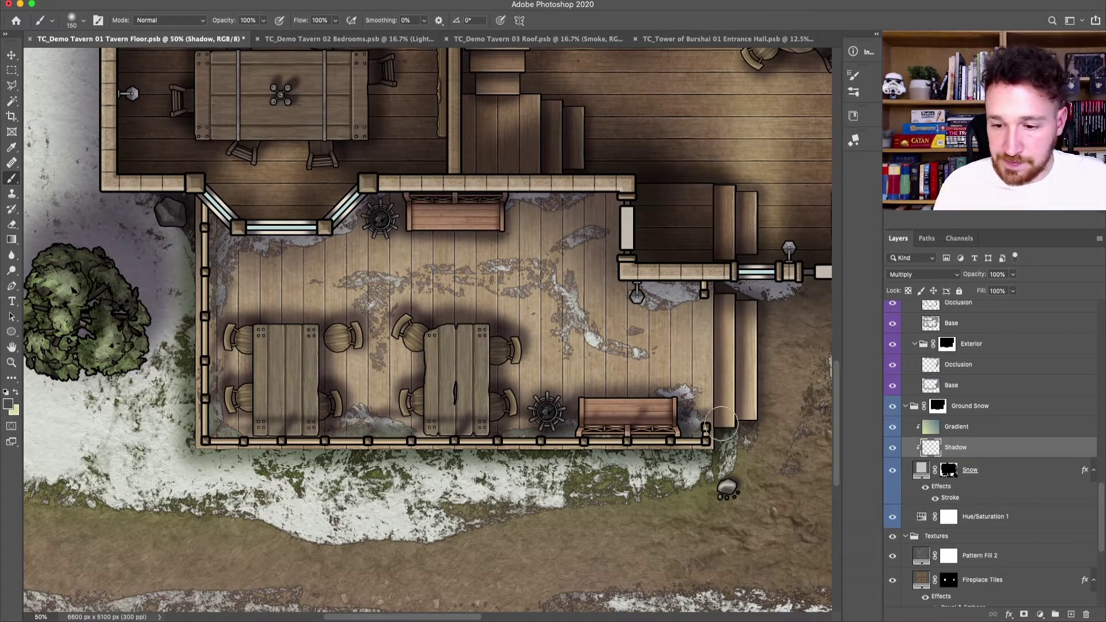
Step: Move the Shadow layer above Gradient and lock its transparent pixels
left_click(11, 54)
key("super+minus")
key("super+minus")
key("super+minus")
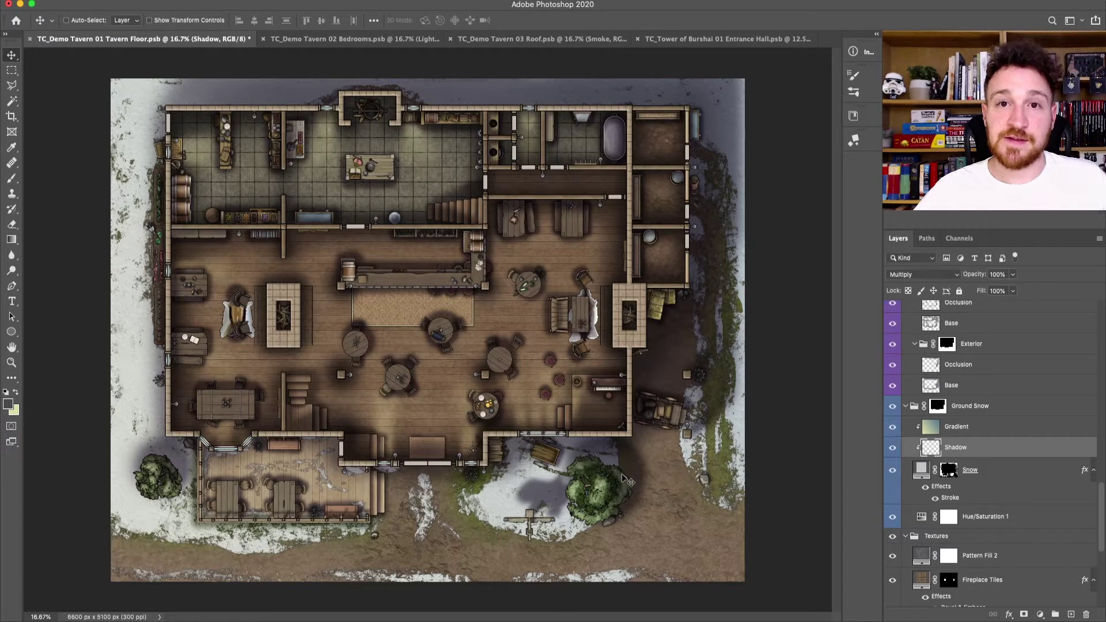
key("ctrl+bracketright")
key("slash")
Step: Create a new group named Snow Effects above the Assets group and give it a blue color label
left_click_drag(1101, 511, 1103, 313)
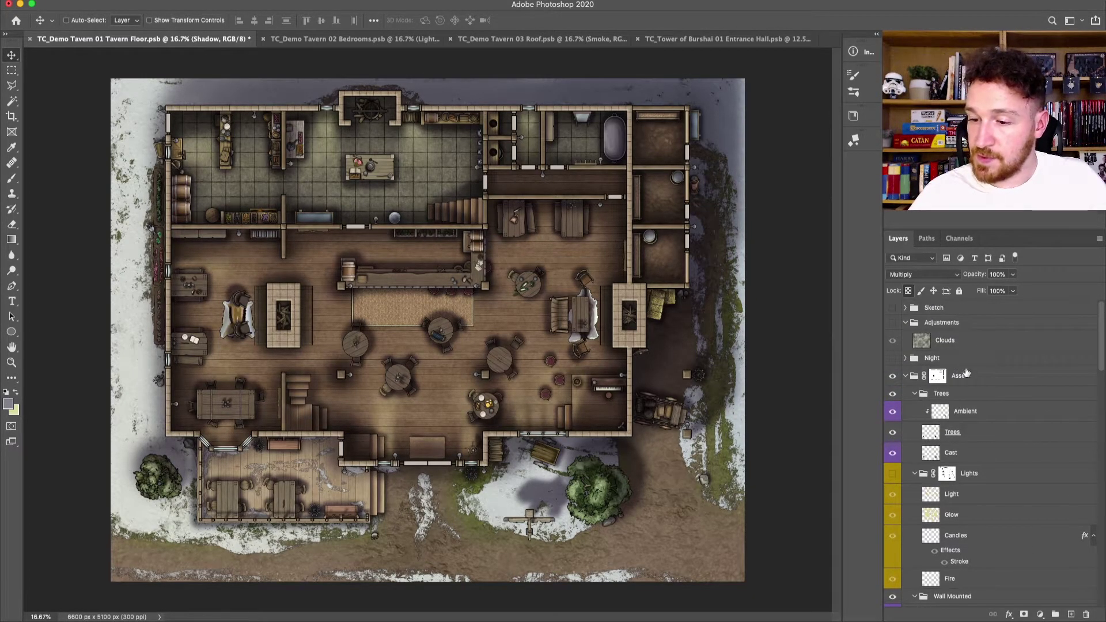
left_click(986, 380)
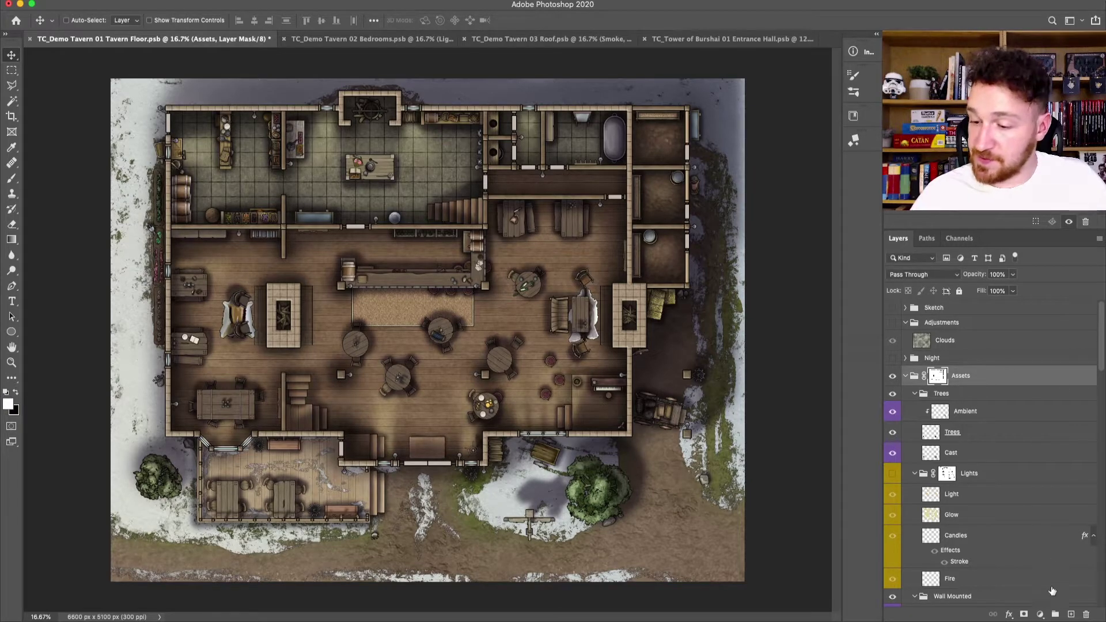
left_click(1054, 615)
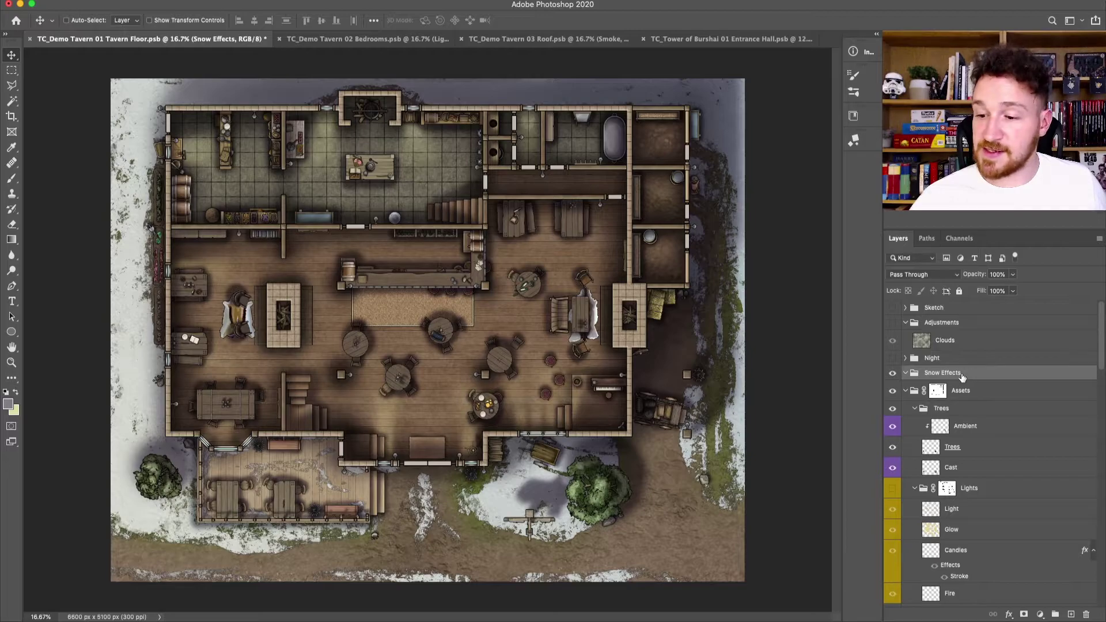
right_click(962, 377)
left_click(1000, 592)
Step: Copy the Snow and Gradient layers from Ground Snow into the Snow Effects group
left_click_drag(1098, 344, 1096, 551)
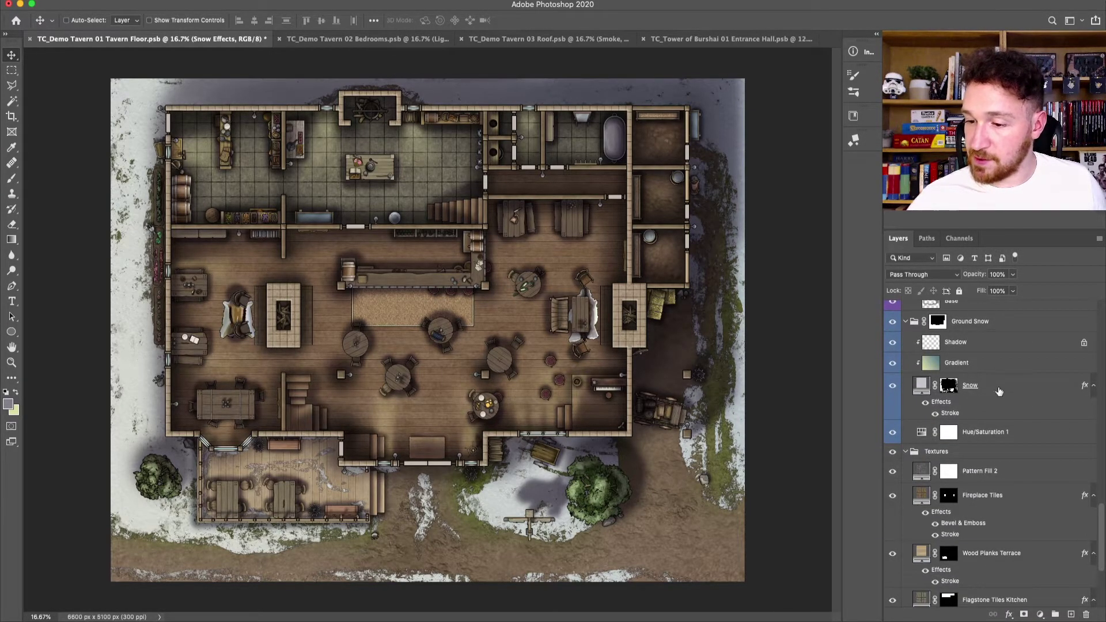
left_click(1071, 388)
scroll(1082, 477, "up", 3)
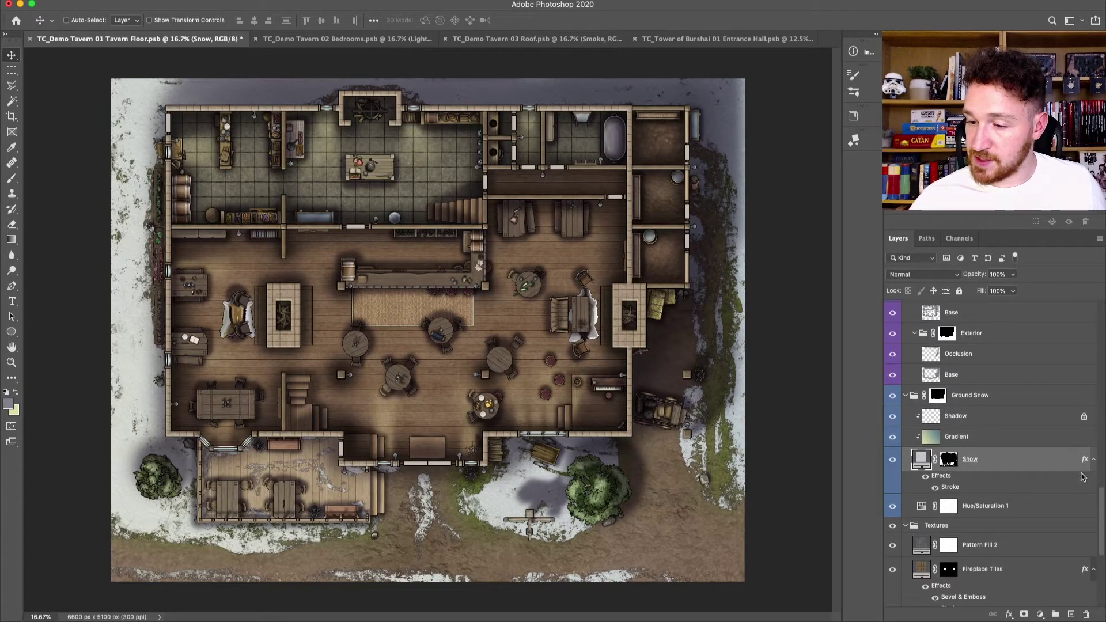
left_click(975, 440)
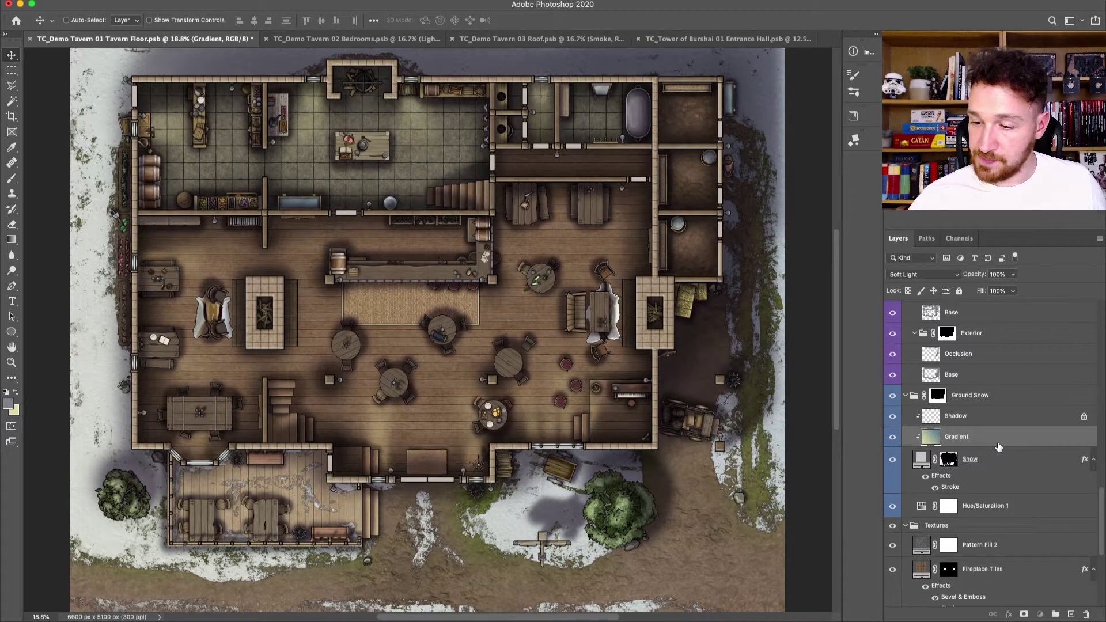
left_click(997, 449, "shift")
mouse_move(998, 440)
left_mouse_down()
mouse_move(1002, 288)
mouse_move(970, 425)
mouse_move(970, 381)
left_mouse_up()
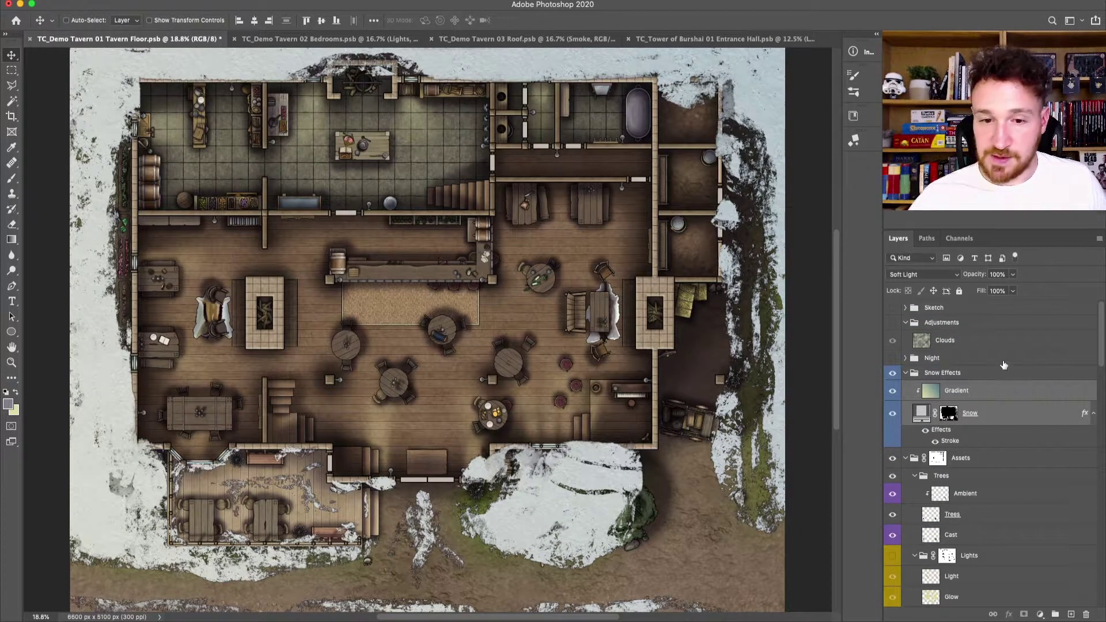
Step: Fill the layer mask of the Snow copy in Snow Effects with black using the Paint Bucket
left_click(942, 419)
right_click(942, 418)
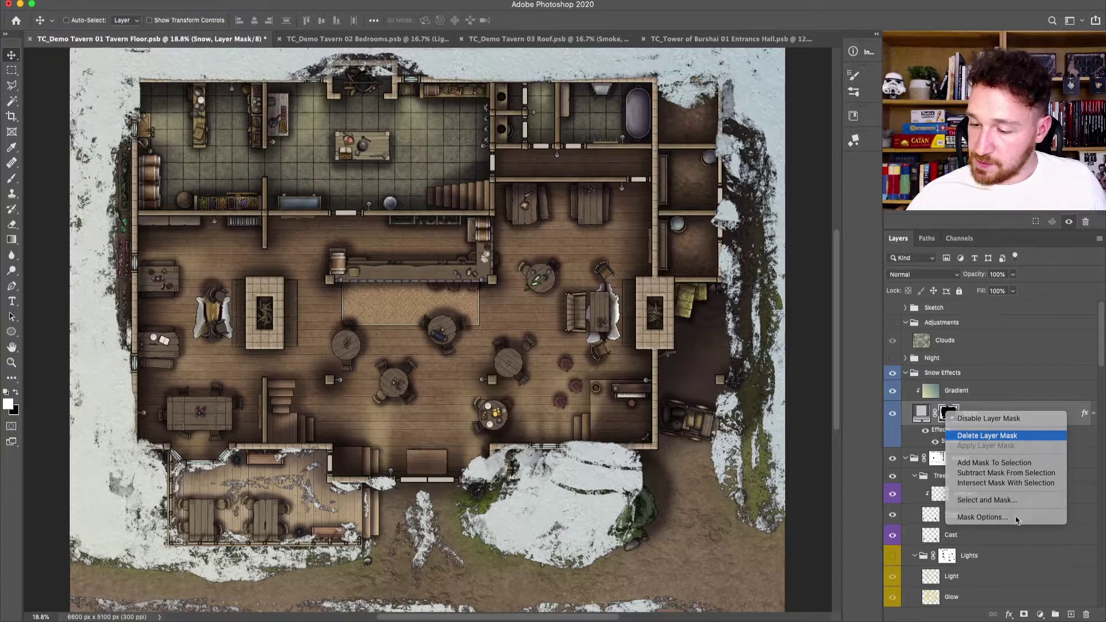
key("Escape")
key("super+i")
left_click(11, 239)
right_click(8, 244)
left_click(57, 250)
key("x")
left_click(277, 460)
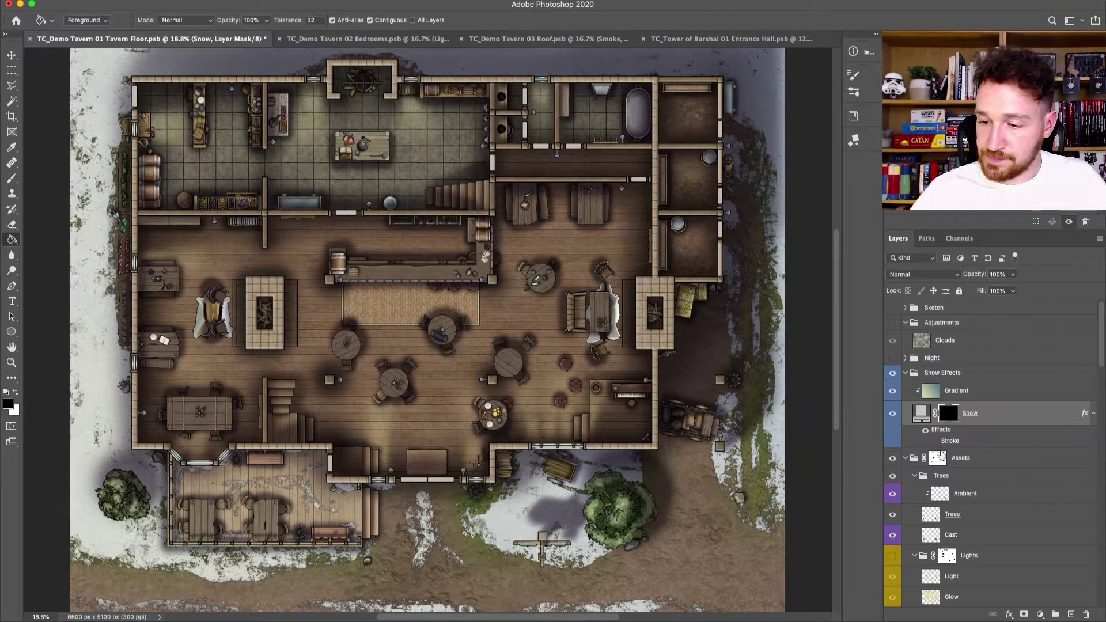
Step: Choose the rough textured snow brush at 600 px for painting the Snow copy's mask
left_click(11, 178)
left_click(83, 20)
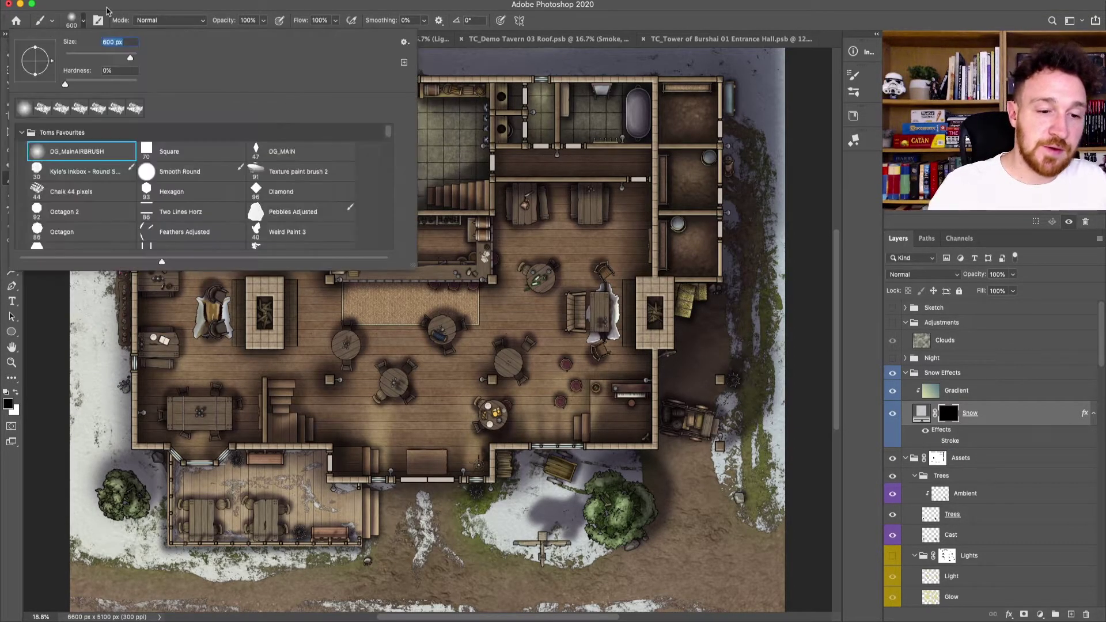
scroll(241, 184, "down", 5)
left_click(249, 176)
left_click(84, 21)
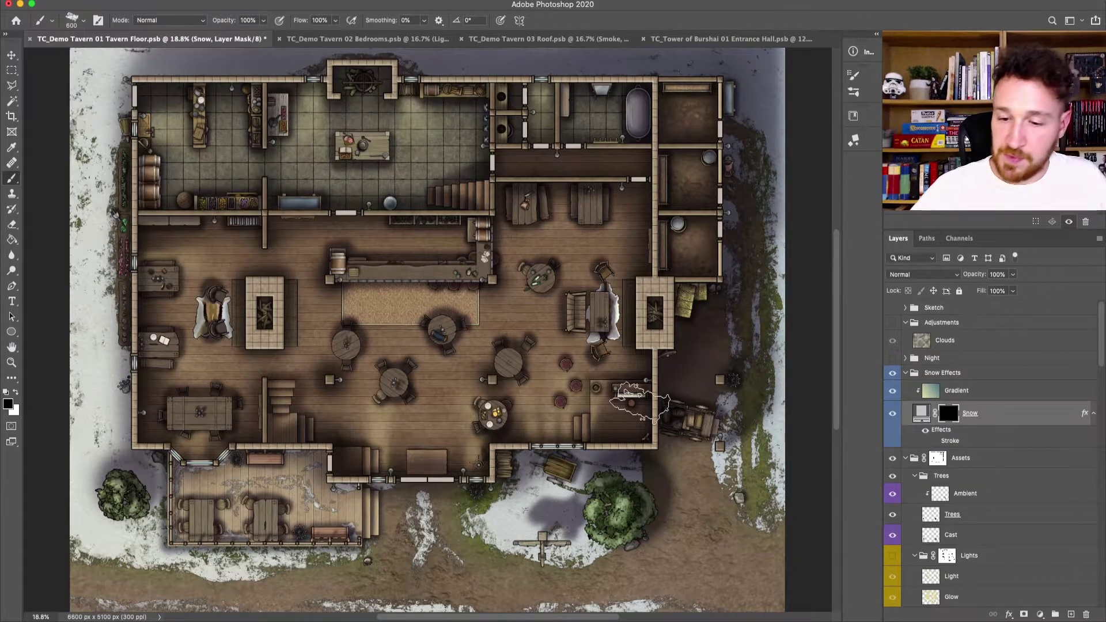
left_click(12, 55)
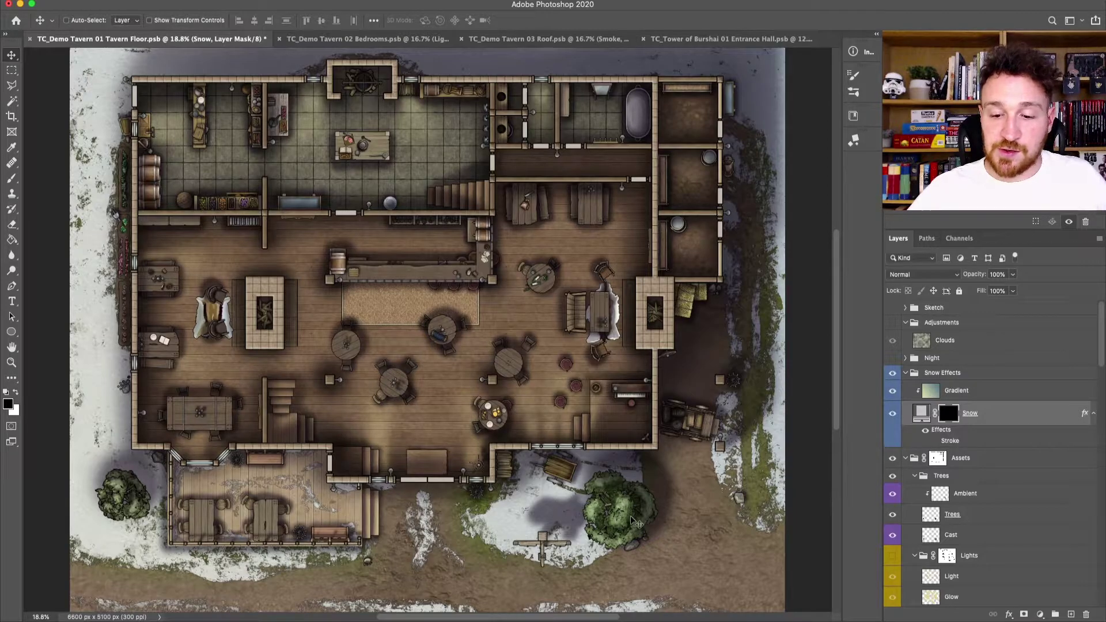
Step: Load the combined outlines of the Assets group's object layers, including Trees and Items Below, as one selection
left_click_drag(648, 526, 672, 455)
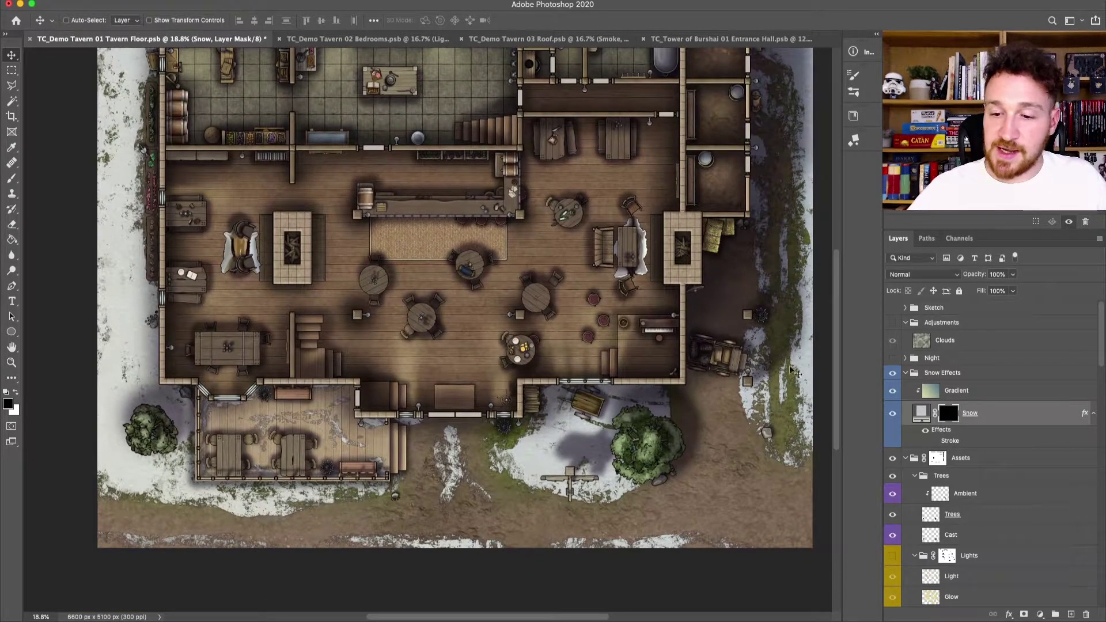
left_click_drag(1099, 347, 989, 456)
left_click(931, 457, "super")
left_click_drag(1100, 417, 1101, 385)
left_click(930, 307, "shift+super")
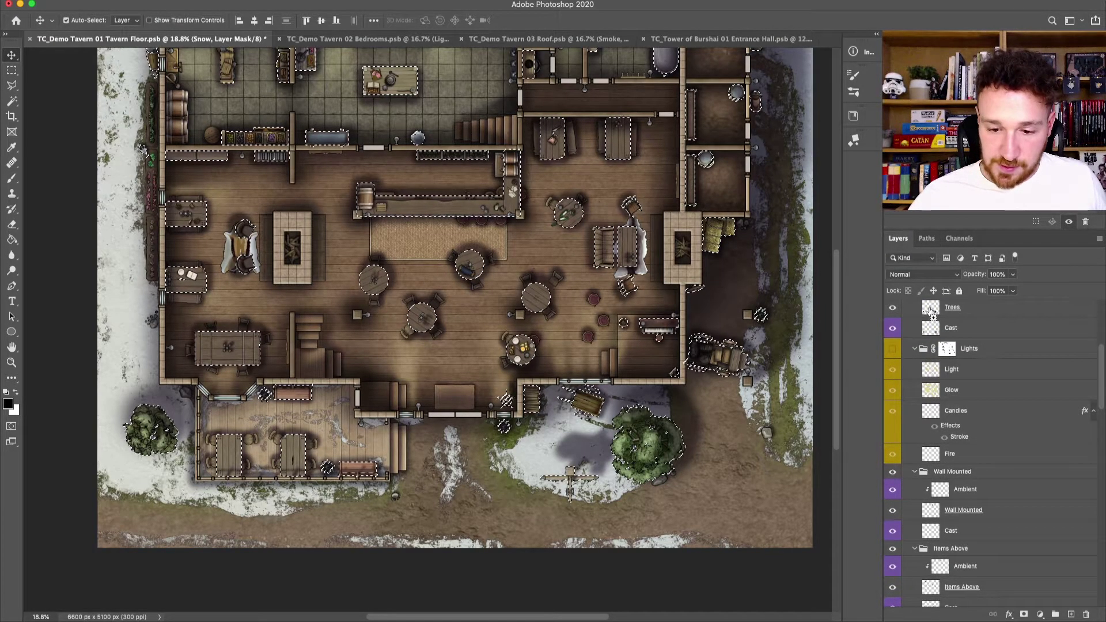
left_click_drag(1097, 396, 1098, 458)
left_click(934, 389, "shift+super")
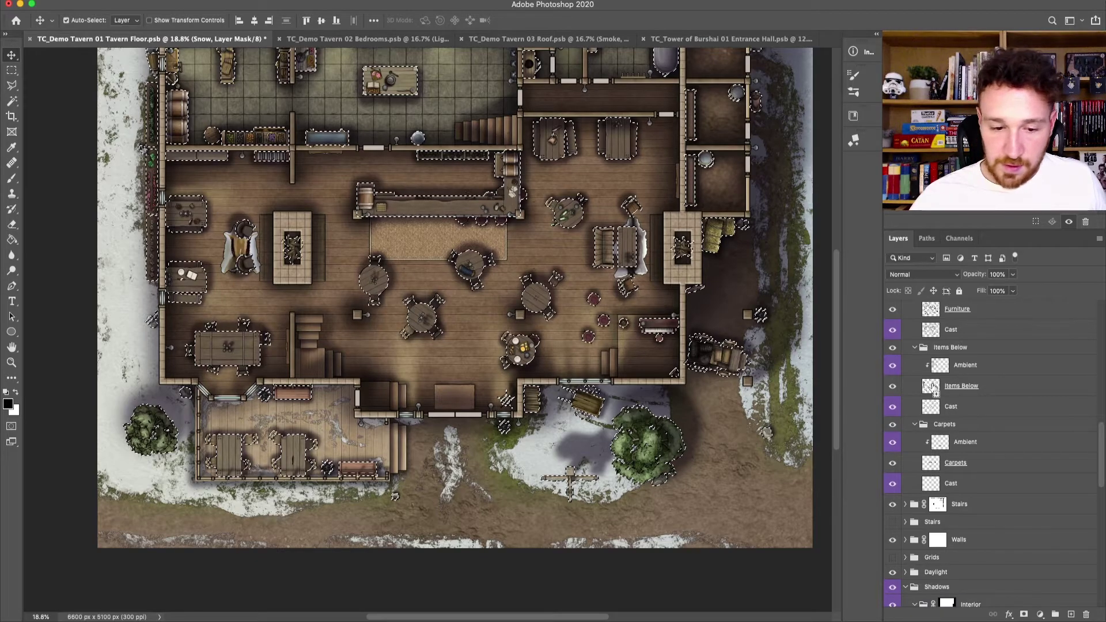
Step: Switch to the Brush tool and hide the selection outline while keeping the selection active for painting the Snow Effects mask
left_click(11, 179)
scroll(288, 461, "up", 5)
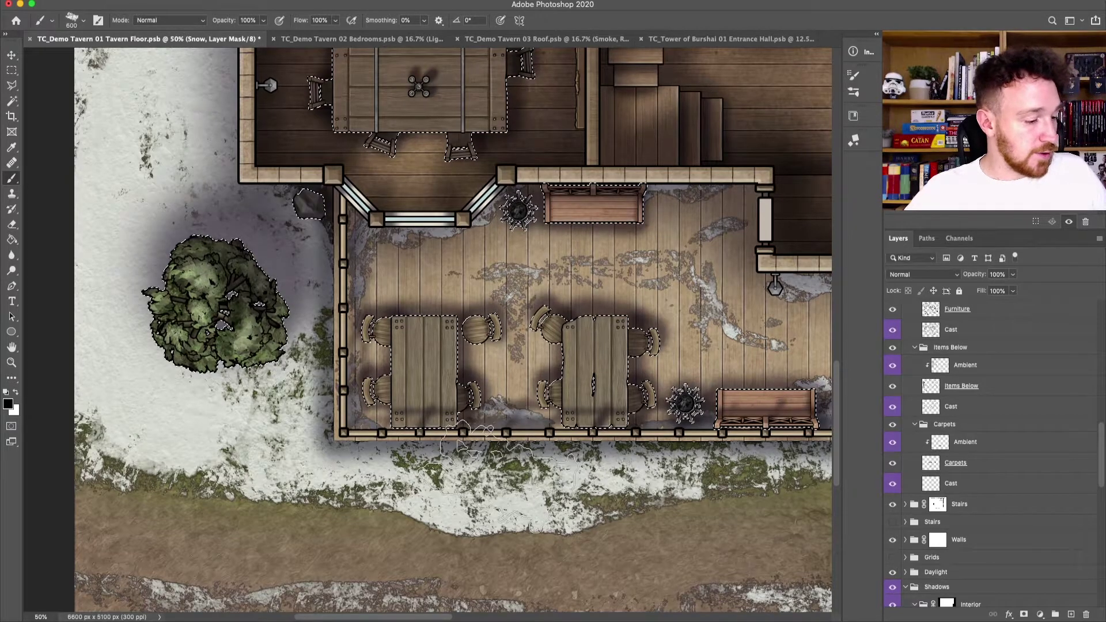
key("super+h")
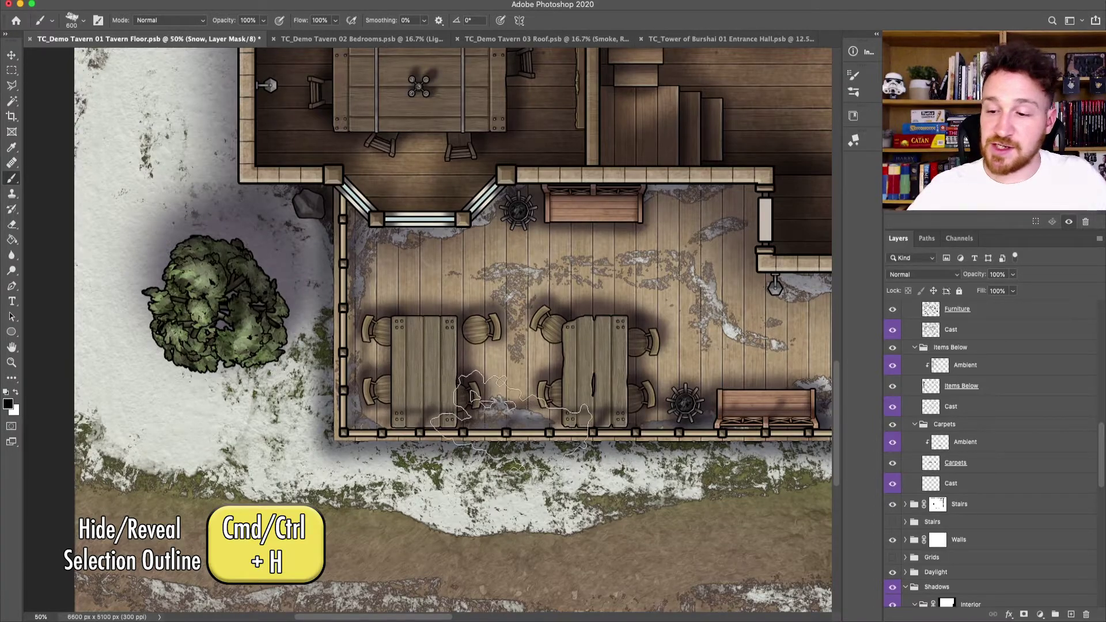
left_click_drag(1100, 441, 1104, 316)
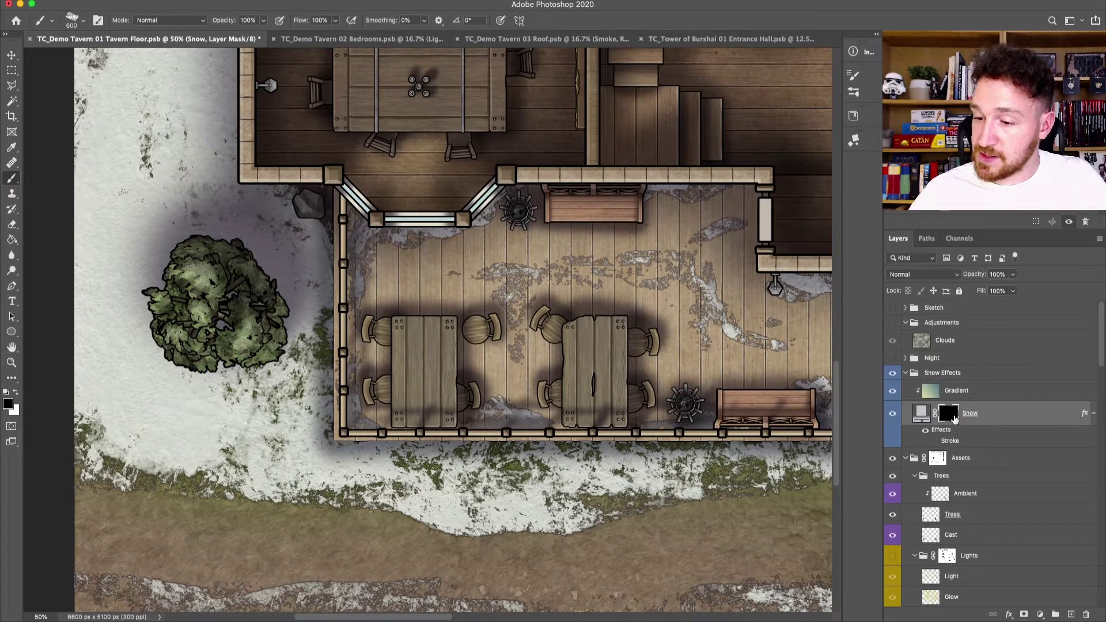
Step: Make white the foreground color, reduce the brush to 125 px, and try a stroke on the western patio table, undoing it
key("bracketleft")
key("bracketleft")
key("bracketleft")
key("bracketleft")
left_click(15, 392)
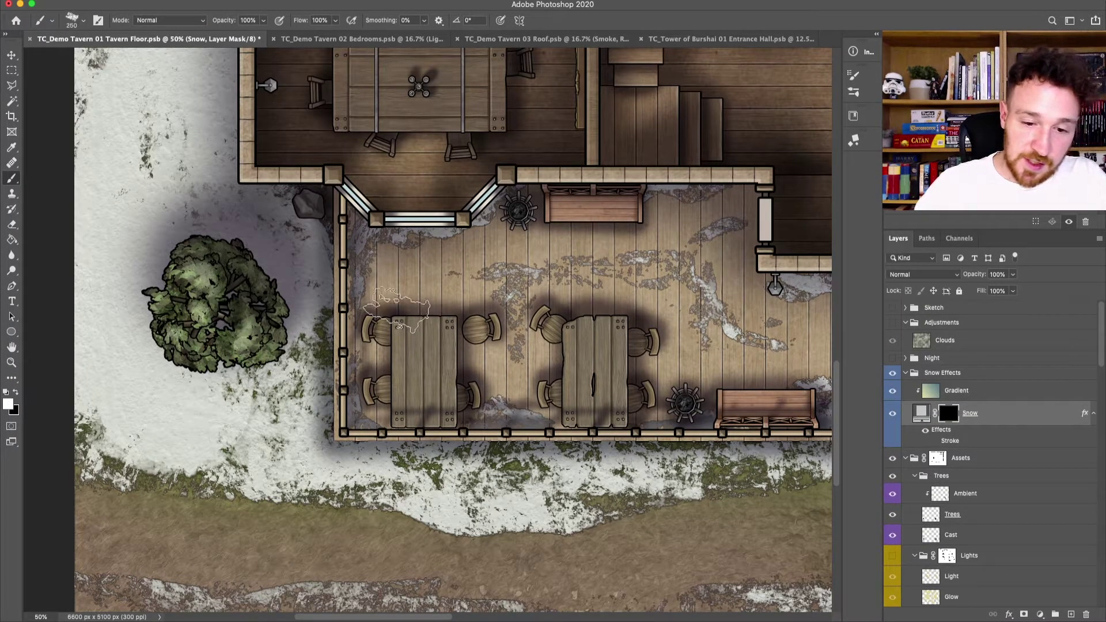
key("bracketleft")
key("bracketleft")
key("bracketleft")
key("bracketleft")
mouse_move(424, 337)
left_mouse_down()
mouse_move(414, 361)
mouse_move(441, 275)
mouse_move(418, 299)
mouse_move(413, 350)
mouse_move(441, 358)
mouse_move(437, 398)
left_mouse_up()
key("ctrl+z")
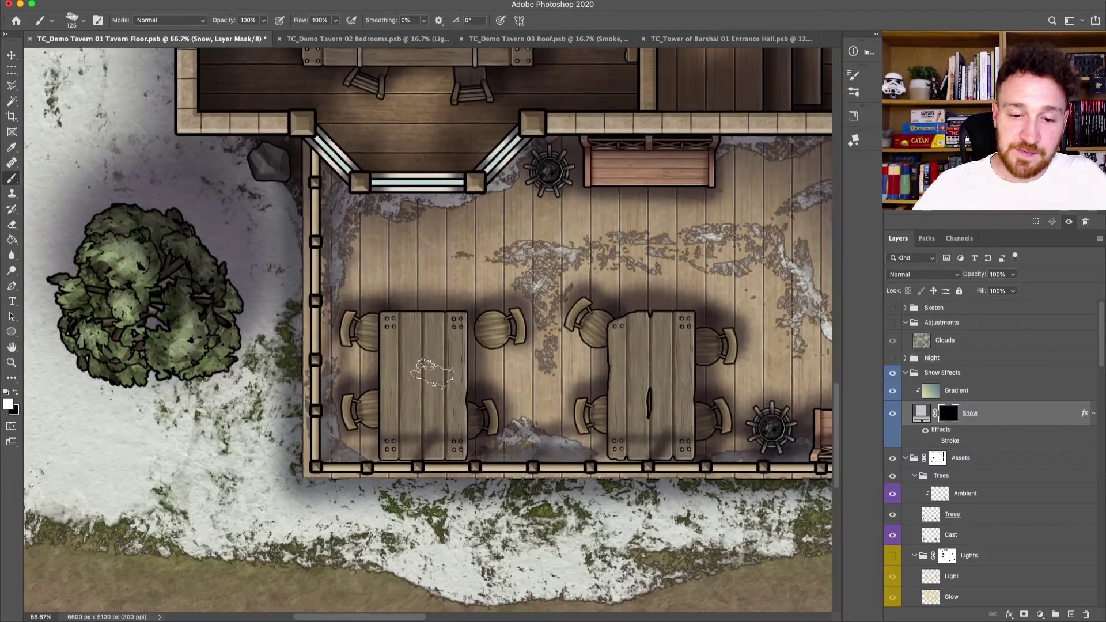
Step: Paint snow patches onto the western patio table and its stools in the Snow mask with a 40 px brush
key("ctrl+plus")
key("bracketleft")
key("bracketleft")
key("bracketleft")
key("bracketleft")
key("bracketleft")
mouse_move(386, 338)
left_mouse_down()
mouse_move(387, 446)
mouse_move(387, 363)
mouse_move(390, 403)
mouse_move(403, 355)
mouse_move(405, 462)
mouse_move(412, 358)
mouse_move(419, 437)
mouse_move(432, 416)
mouse_move(432, 455)
mouse_move(439, 438)
mouse_move(457, 449)
mouse_move(458, 332)
mouse_move(497, 331)
left_mouse_up()
left_click_drag(367, 327, 373, 333)
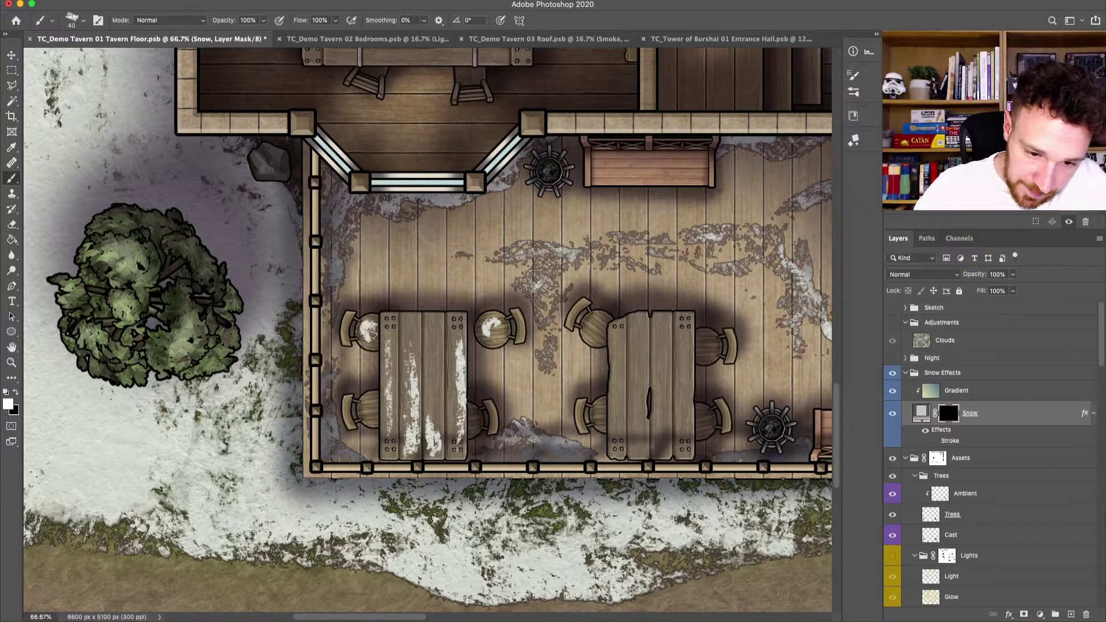
left_click_drag(364, 405, 372, 406)
Step: Paint light snow patches onto the patio benches, the eastern patio table and its stools
scroll(656, 190, "up", 5)
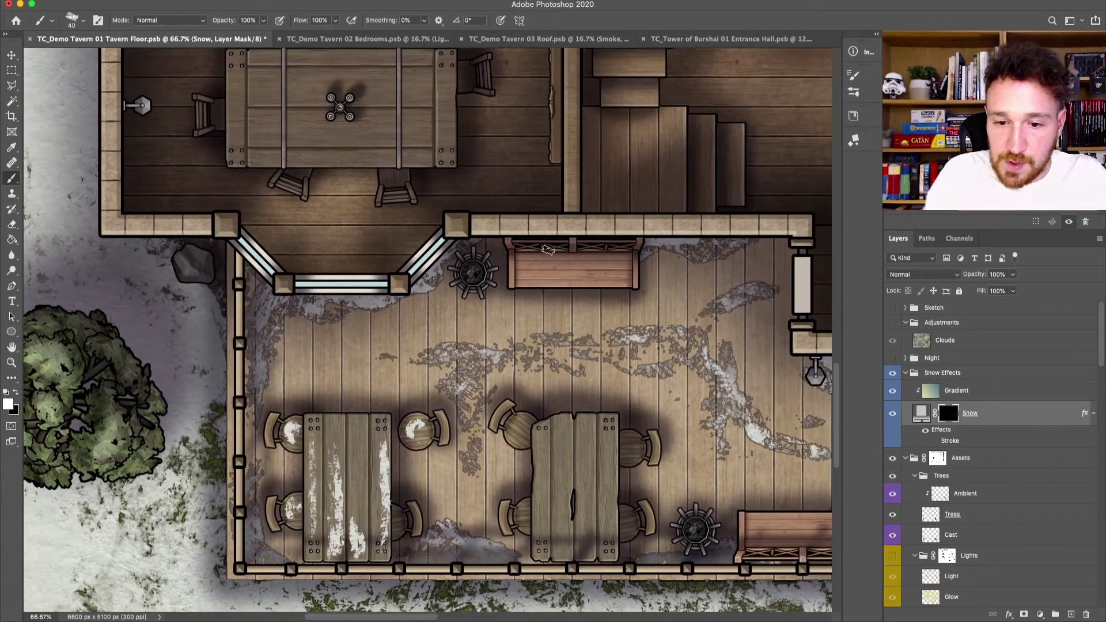
left_click_drag(629, 263, 556, 265)
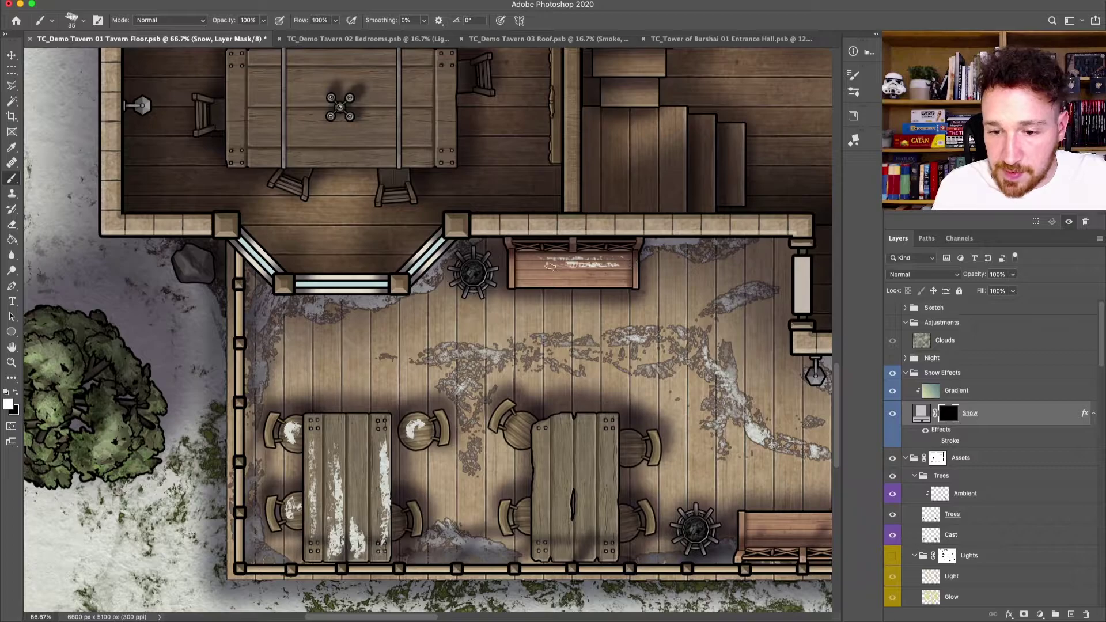
key("bracketright")
left_click_drag(521, 419, 514, 431)
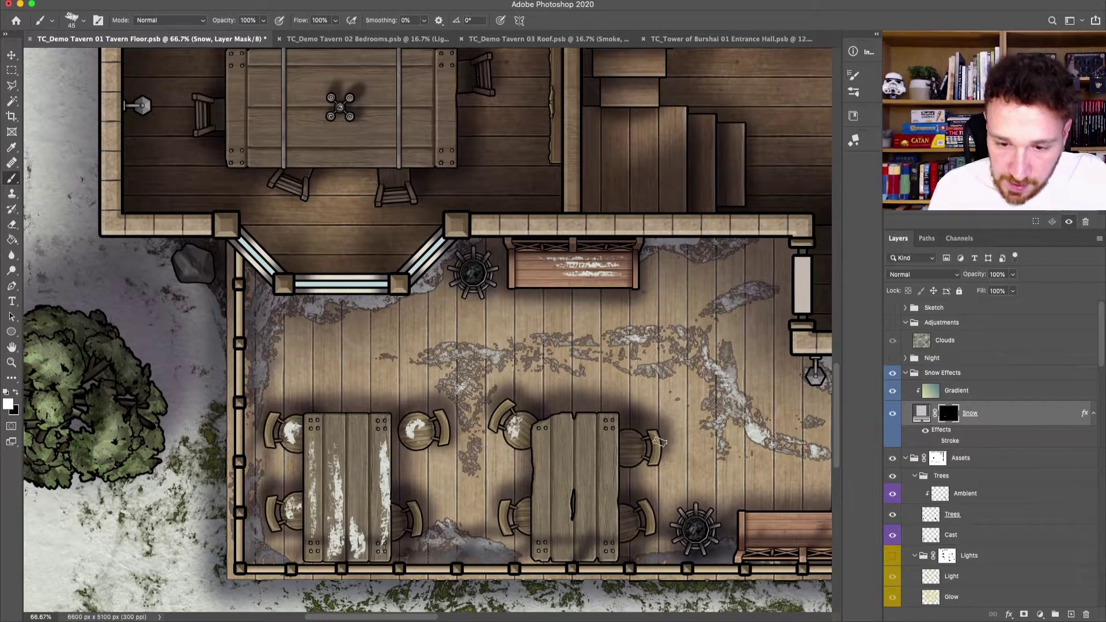
scroll(651, 440, "down", 5)
scroll(651, 441, "right", 3)
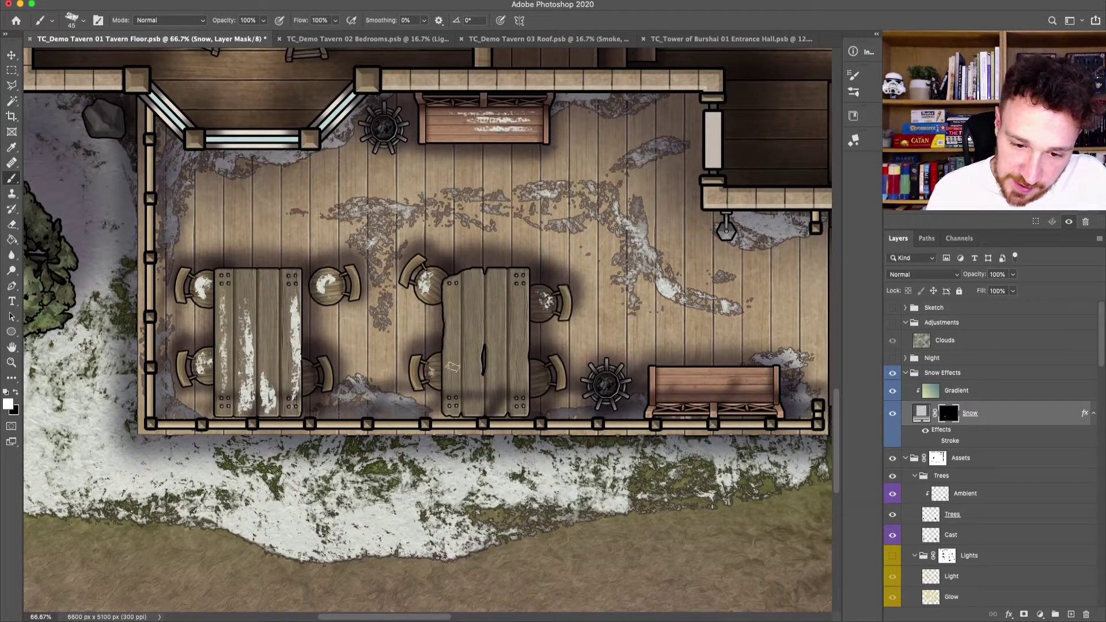
mouse_move(452, 361)
left_mouse_down()
mouse_move(465, 383)
mouse_move(471, 311)
left_mouse_up()
key("bracketleft")
key("bracketleft")
mouse_move(438, 422)
left_mouse_down()
mouse_move(208, 427)
mouse_move(365, 439)
mouse_move(647, 489)
left_mouse_up()
Step: Paint snow over the bush west of the patio and the rock beside the bay window, varying the brush size
mouse_move(174, 254)
left_mouse_down()
mouse_move(360, 330)
mouse_move(368, 345)
mouse_move(357, 377)
mouse_move(378, 330)
mouse_move(351, 291)
mouse_move(429, 331)
mouse_move(397, 434)
left_mouse_up()
key("bracketright")
key("bracketright")
key("bracketright")
key("bracketright")
key("bracketleft")
mouse_move(354, 380)
left_mouse_down()
mouse_move(290, 364)
mouse_move(300, 359)
mouse_move(319, 439)
mouse_move(344, 426)
mouse_move(365, 441)
mouse_move(320, 338)
mouse_move(346, 293)
left_mouse_up()
key("bracketright")
key("bracketright")
key("bracketleft")
key("bracketleft")
key("bracketleft")
mouse_move(439, 364)
left_mouse_down()
mouse_move(424, 403)
mouse_move(385, 426)
mouse_move(422, 446)
mouse_move(449, 401)
mouse_move(439, 413)
mouse_move(449, 355)
left_mouse_up()
key("bracketleft")
left_click_drag(489, 224, 494, 252)
Step: Paint snow onto the wooden signpost and the cart in the snowy patch south of the tavern
key("super+minus")
key("super+minus")
scroll(441, 441, "right", 5)
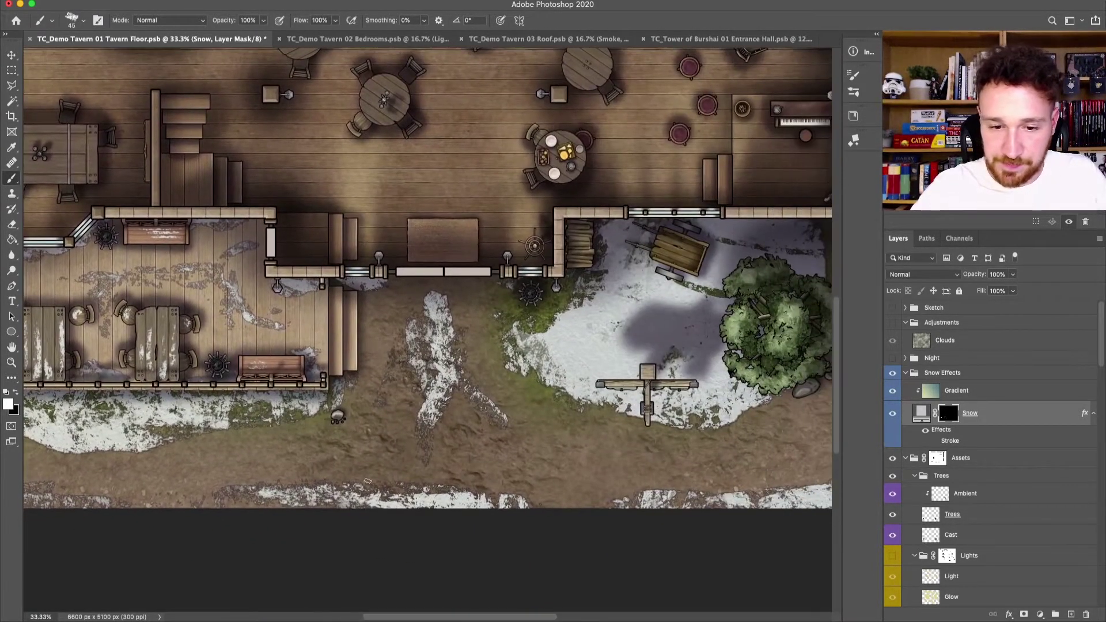
scroll(578, 433, "up", 3)
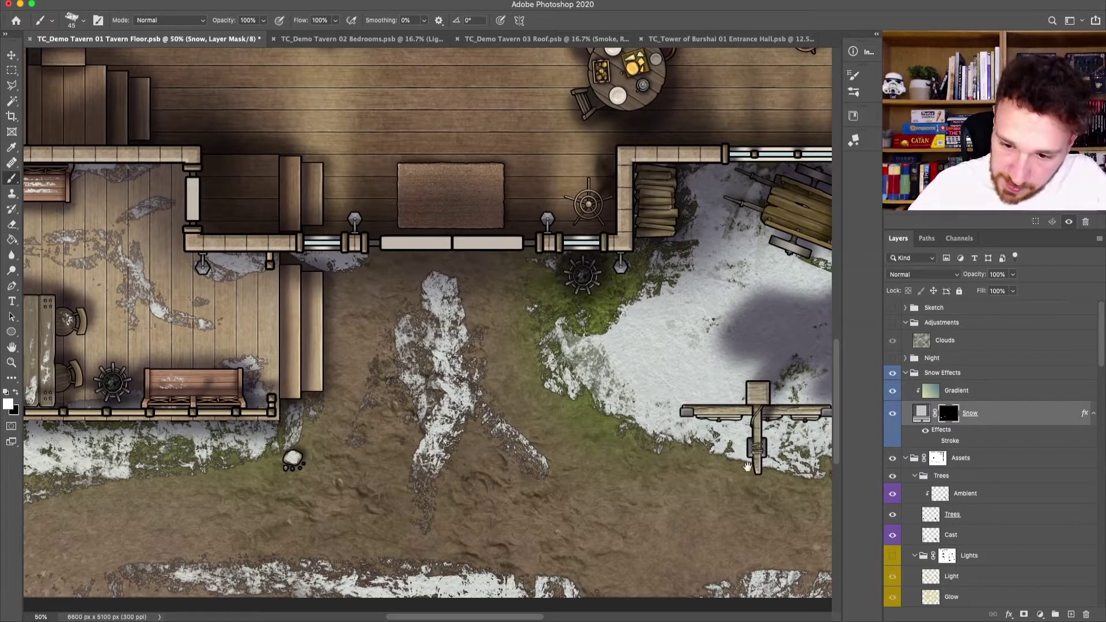
scroll(311, 460, "right", 10)
scroll(311, 461, "down", 2)
mouse_move(426, 348)
left_mouse_down()
mouse_move(369, 365)
mouse_move(439, 374)
mouse_move(421, 377)
mouse_move(388, 373)
mouse_move(461, 370)
left_mouse_up()
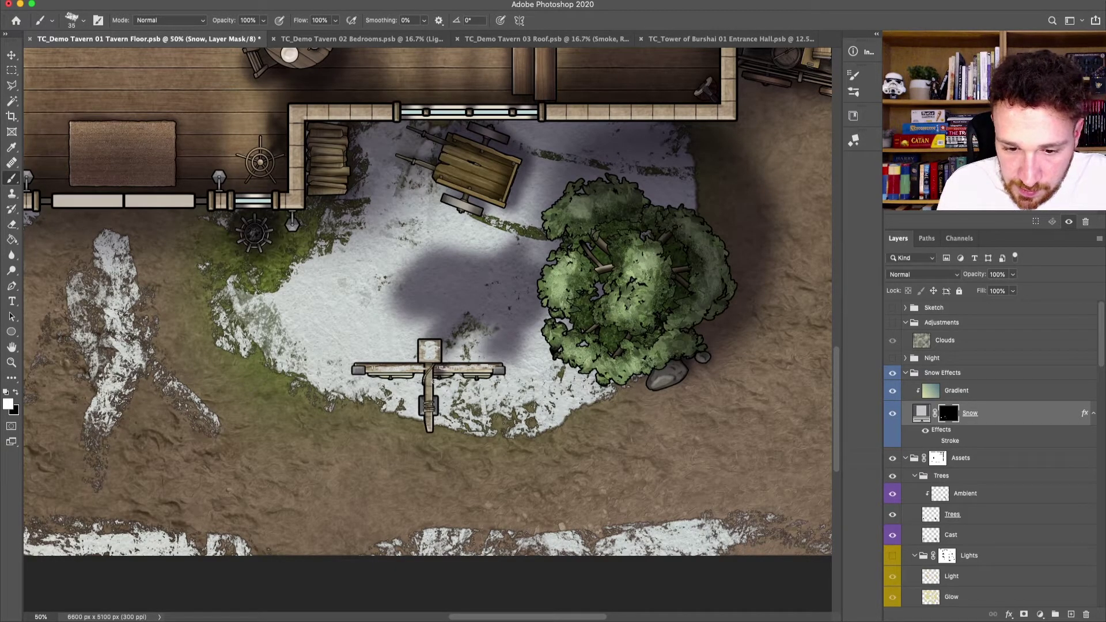
key("bracketright")
mouse_move(454, 171)
left_mouse_down()
mouse_move(490, 186)
mouse_move(505, 182)
mouse_move(469, 161)
mouse_move(507, 168)
left_mouse_up()
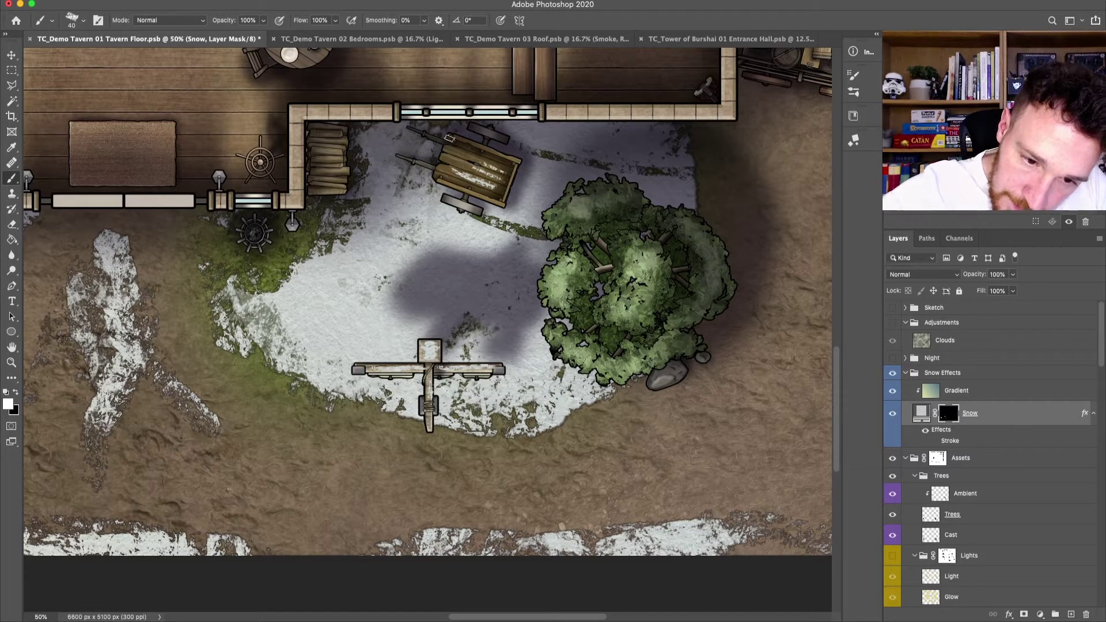
Step: Paint snow clumps over the large tree's canopy and the rocks at its base, varying the brush size
key("bracketright")
key("bracketright")
key("bracketright")
key("bracketright")
mouse_move(646, 268)
left_mouse_down()
mouse_move(624, 245)
mouse_move(636, 268)
mouse_move(662, 263)
mouse_move(625, 309)
mouse_move(652, 308)
mouse_move(667, 280)
mouse_move(644, 290)
mouse_move(624, 267)
mouse_move(570, 288)
left_mouse_up()
key("bracketleft")
mouse_move(567, 331)
left_mouse_down()
mouse_move(635, 360)
mouse_move(616, 312)
mouse_move(612, 334)
mouse_move(586, 309)
mouse_move(573, 267)
mouse_move(589, 211)
mouse_move(567, 210)
mouse_move(583, 219)
mouse_move(633, 200)
mouse_move(625, 271)
left_mouse_up()
key("bracketright")
key("bracketright")
key("bracketright")
mouse_move(644, 219)
left_mouse_down()
mouse_move(690, 221)
mouse_move(714, 262)
mouse_move(705, 311)
mouse_move(688, 320)
mouse_move(700, 270)
mouse_move(662, 346)
left_mouse_up()
key("bracketleft")
mouse_move(645, 251)
left_mouse_down()
mouse_move(659, 270)
mouse_move(627, 285)
left_mouse_up()
key("bracketleft")
key("bracketleft")
key("bracketleft")
key("bracketleft")
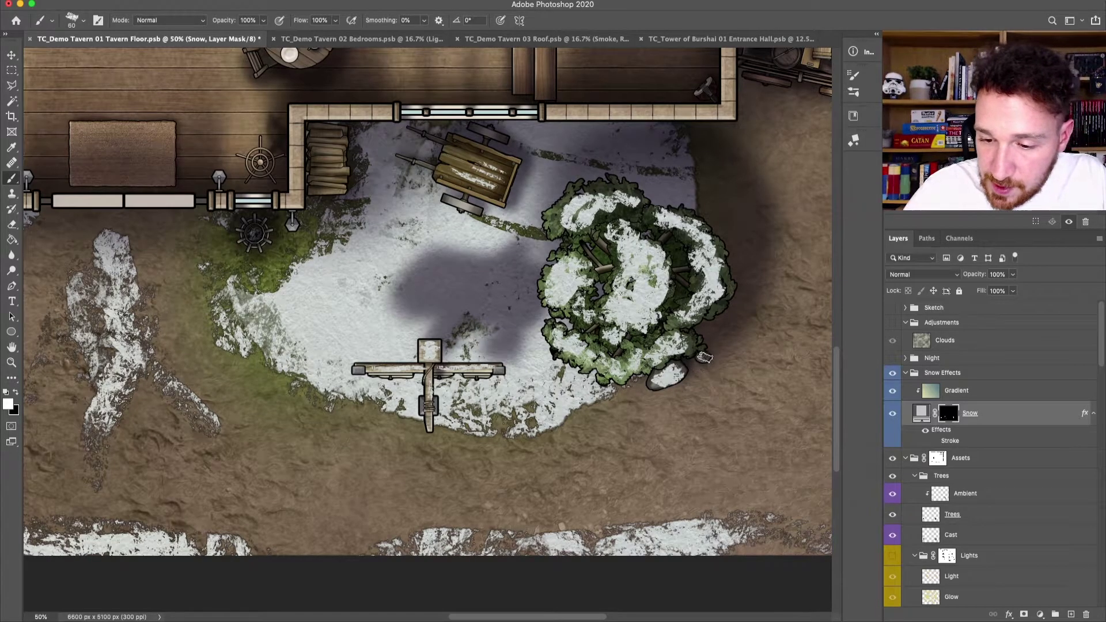
Step: Paint snow onto the lone rock beside the grassy strip southeast of the tavern
key("super+minus")
left_click_drag(687, 329, 561, 456)
key("super+plus")
left_click_drag(655, 416, 579, 335)
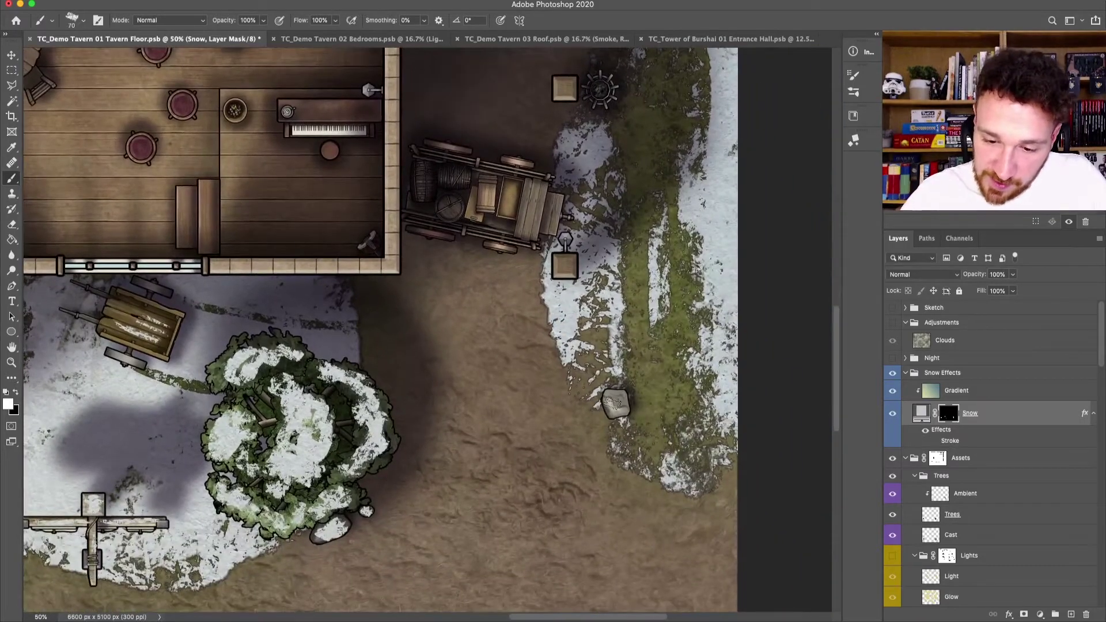
key("super+minus")
key("super+minus")
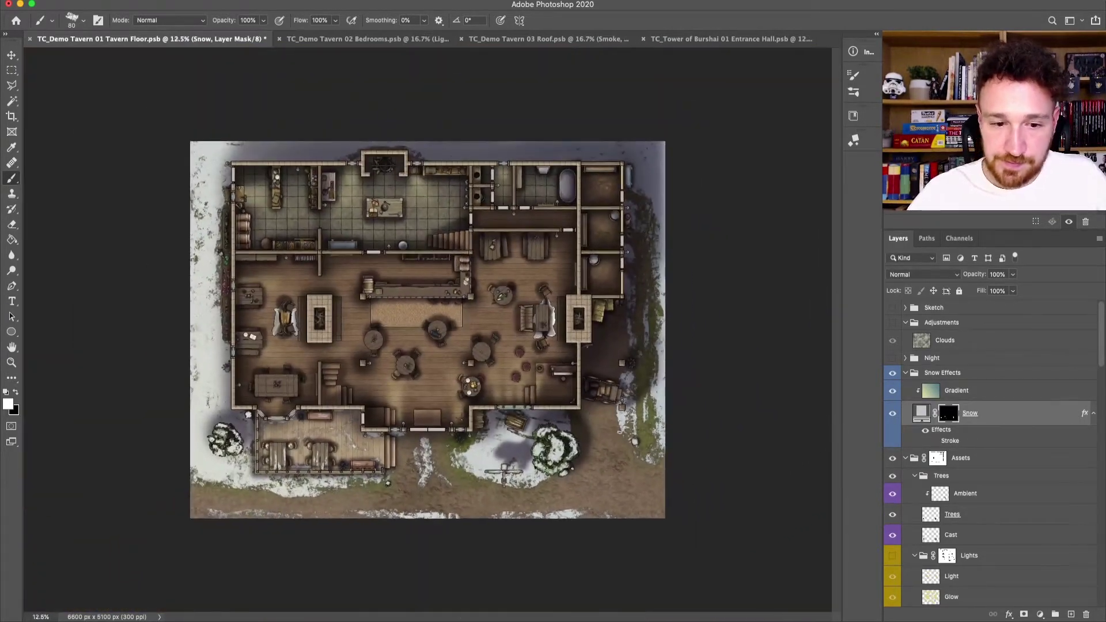
Step: Fill the wheelbarrow outside the kitchen's west wall with snow using a 35 px brush, redoing the first stroke
key("super+plus")
left_click_drag(151, 180, 634, 457)
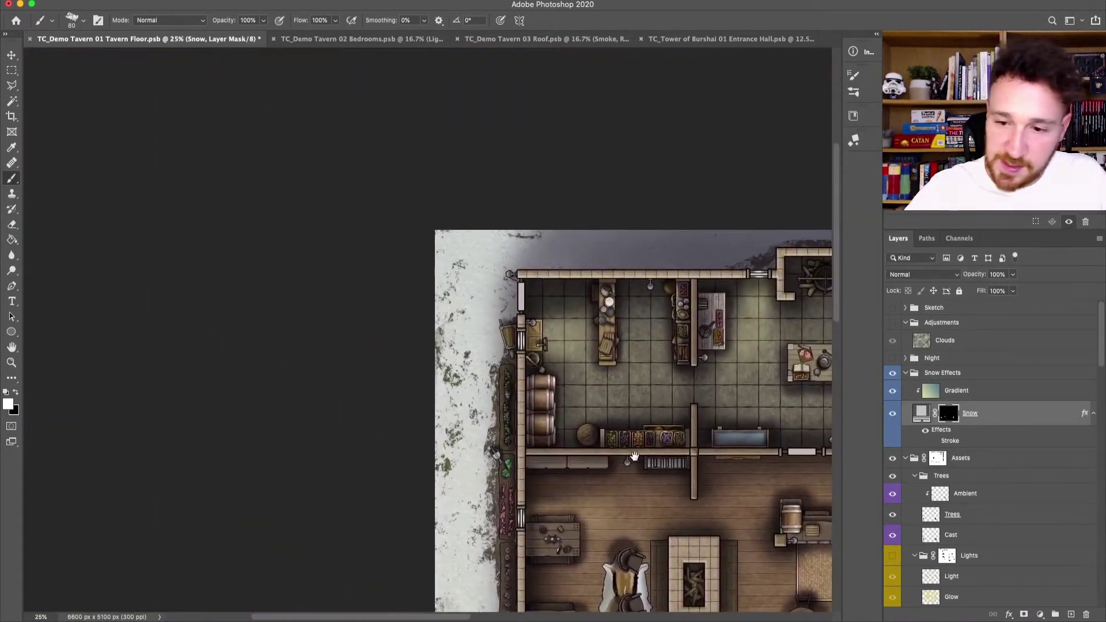
key("super+plus")
key("super+plus")
key("super+plus")
key("super+plus")
key("super+plus")
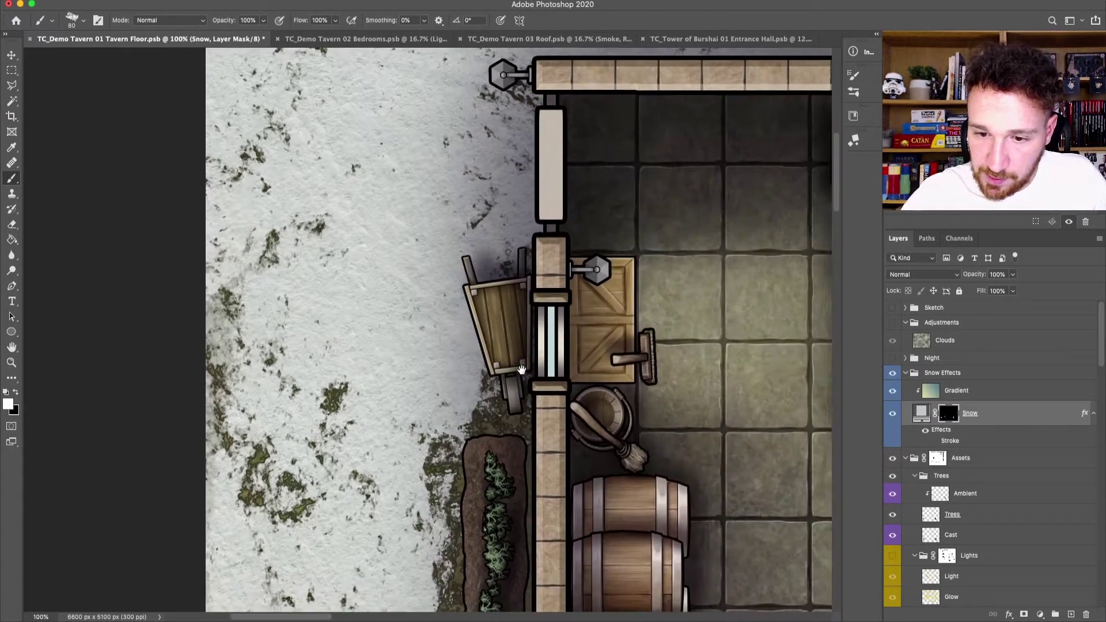
key("bracketleft")
key("bracketleft")
key("bracketleft")
key("bracketleft")
key("bracketleft")
mouse_move(491, 288)
left_mouse_down()
mouse_move(496, 363)
mouse_move(503, 312)
mouse_move(501, 356)
left_mouse_up()
key("super+z")
left_click_drag(490, 311, 501, 293)
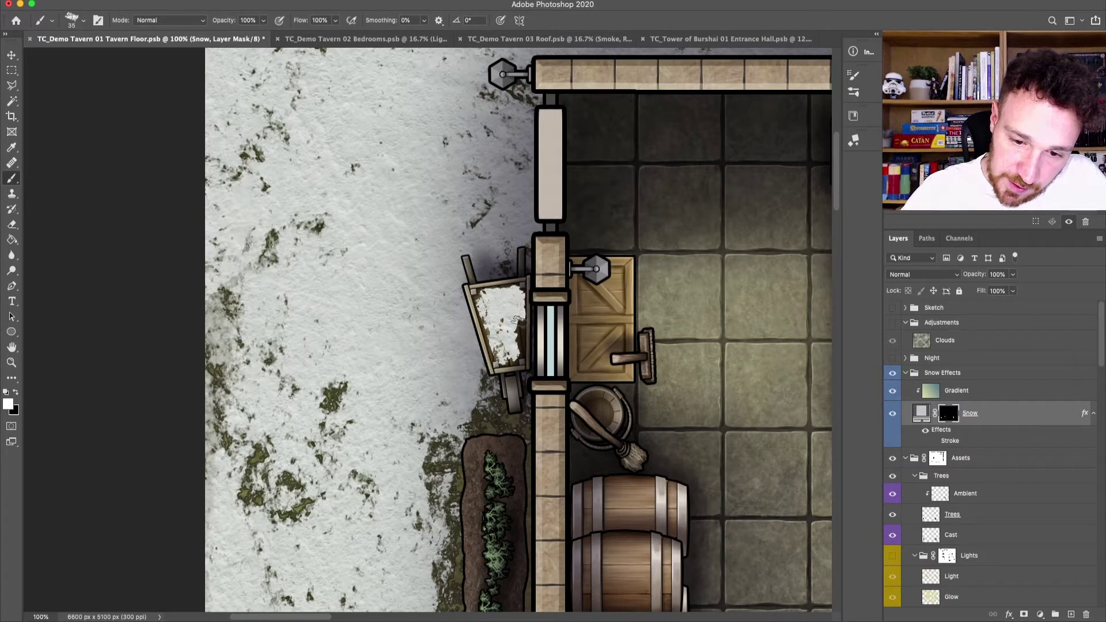
Step: Paint snow onto the small cluster of rocks outside the tavern's west wall with a 25 px brush
key("super+minus")
key("super+minus")
key("super+minus")
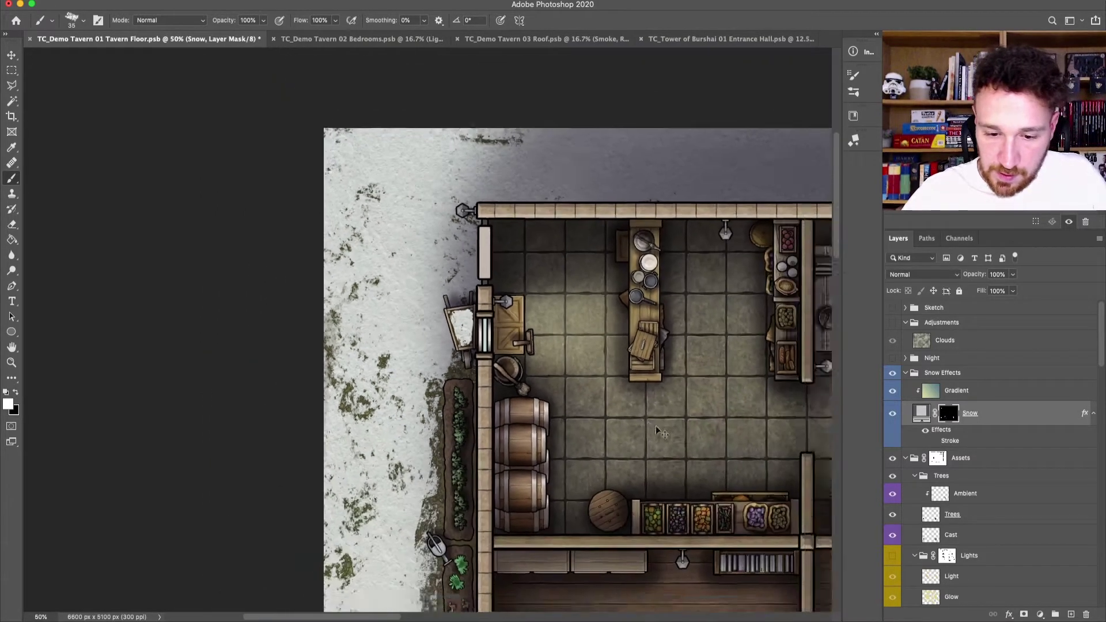
left_click_drag(677, 539, 625, 196)
key("super+plus")
key("super+plus")
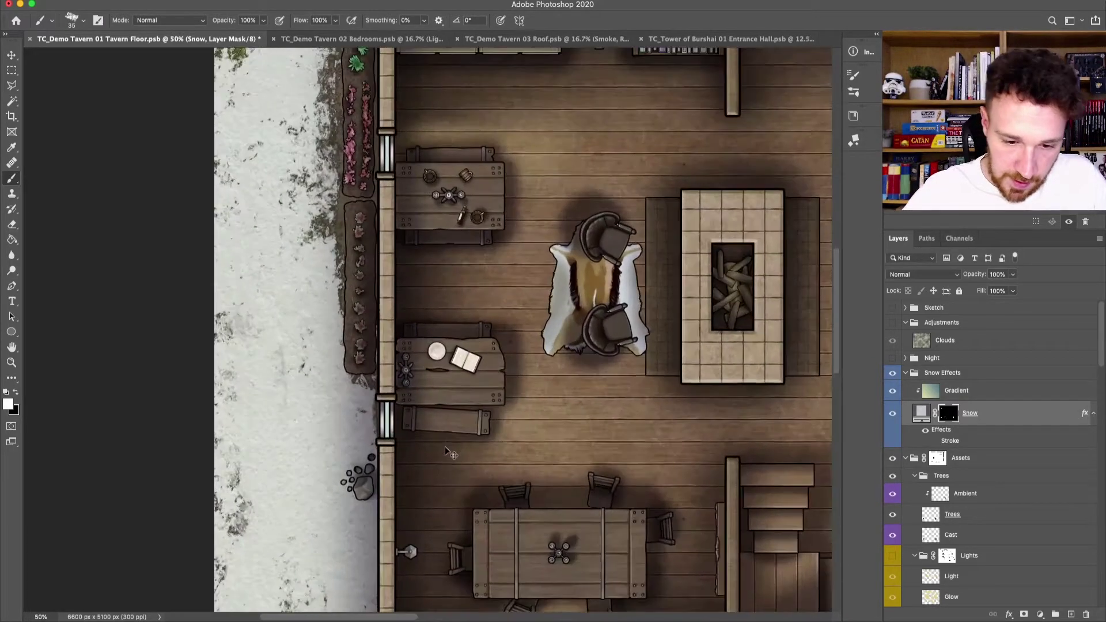
left_click_drag(503, 395, 647, 210)
key("[")
mouse_move(509, 296)
left_mouse_down()
mouse_move(510, 311)
mouse_move(515, 300)
left_mouse_up()
left_click(522, 280)
key("super+minus")
key("super+minus")
key("super+minus")
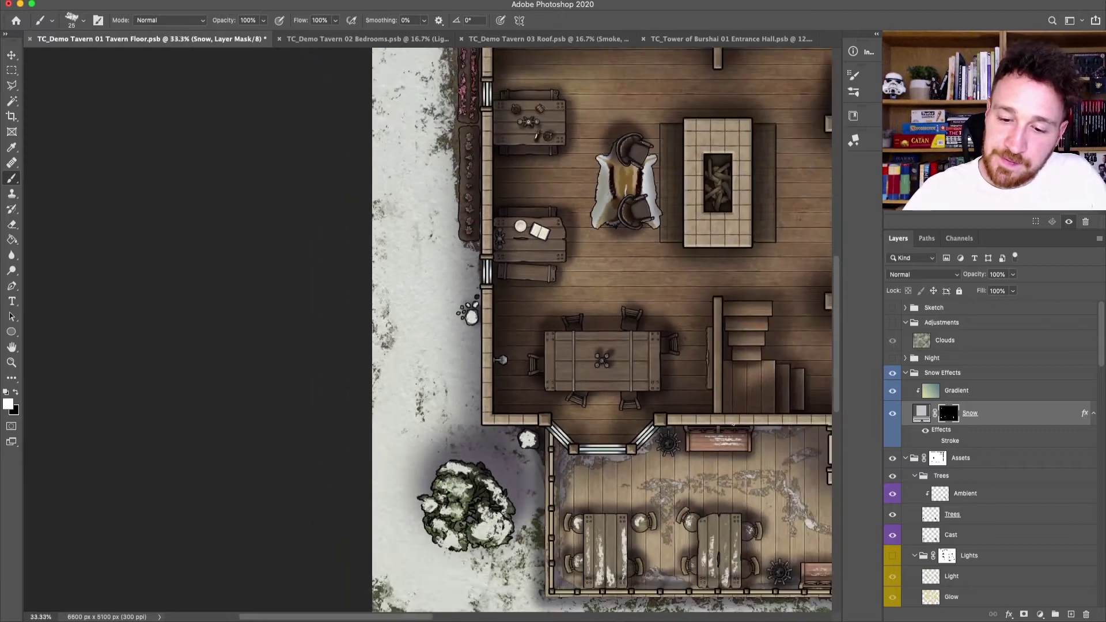
scroll(629, 534, "right", 10)
scroll(629, 535, "down", 4)
key("super+minus")
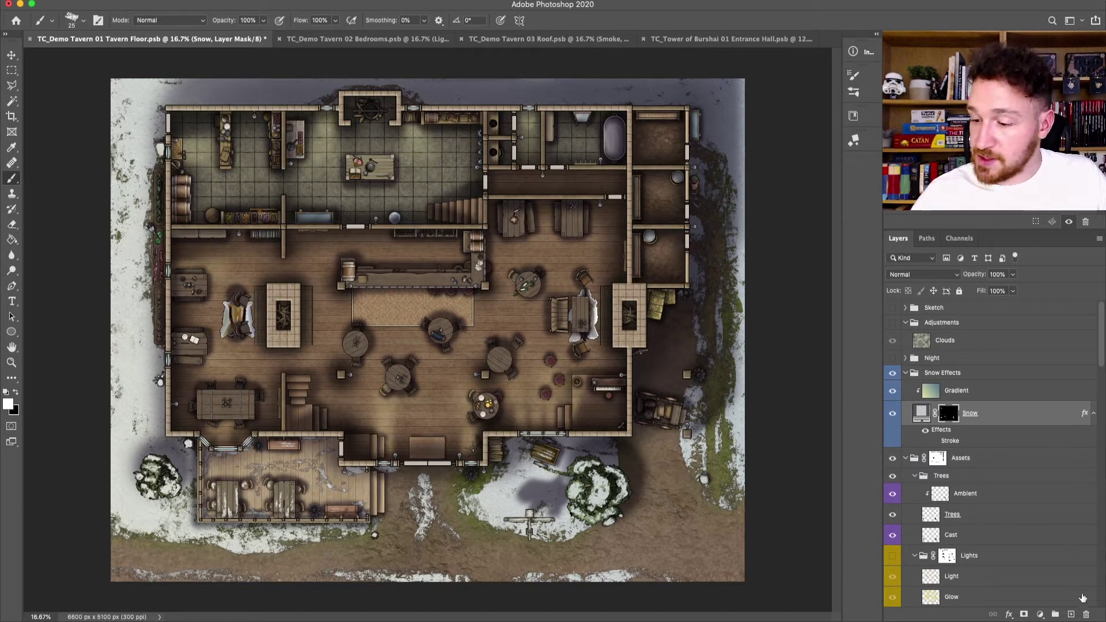
Step: Add a layer named Shadow clipped above Gradient in Snow Effects and set its blend mode to Multiply
left_click(1071, 614)
left_click_drag(976, 410, 977, 384)
left_click(944, 275)
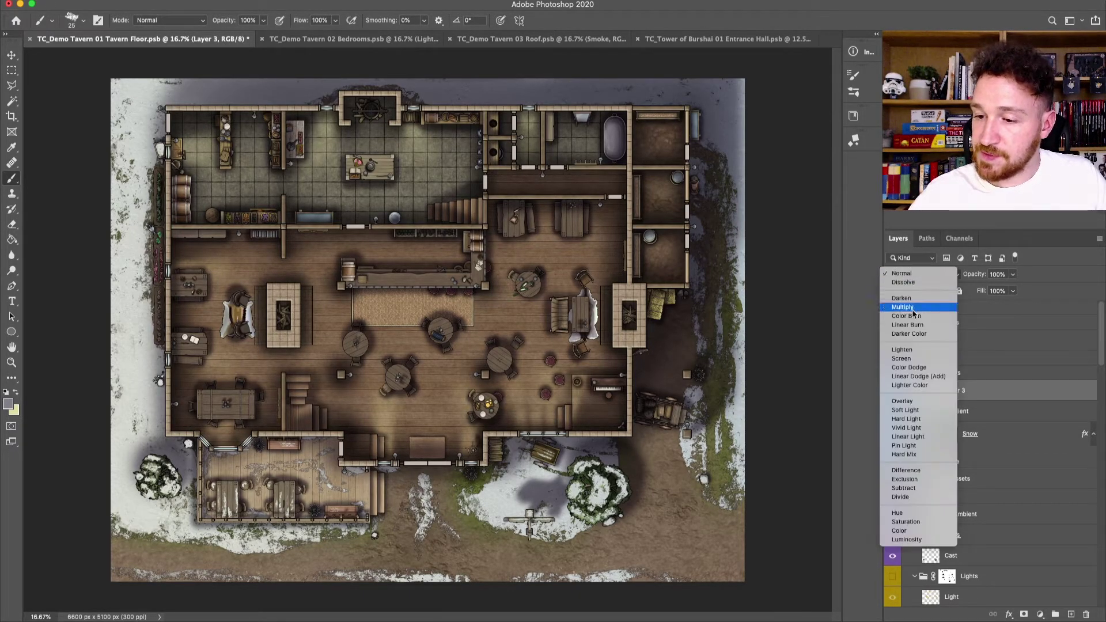
left_click(913, 312)
double_click(954, 391)
type("Shadow")
left_click(981, 392)
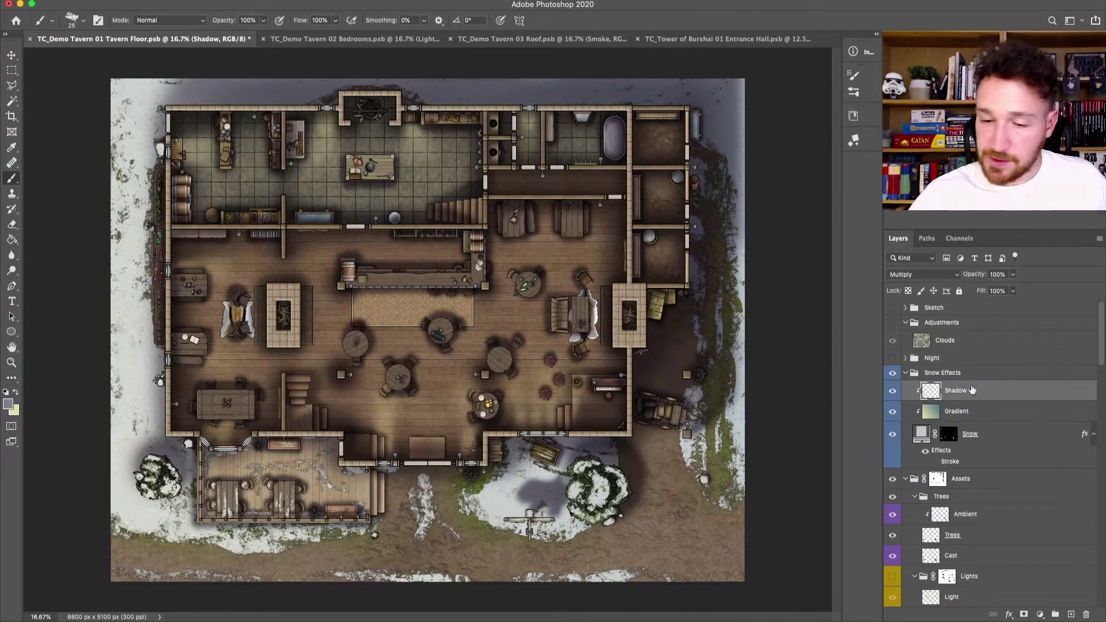
Step: Choose the soft DG_MainAIRBRUSH brush and confirm 7f7f8a as the foreground color for the shading
left_click(83, 20)
left_click_drag(389, 143, 387, 122)
left_click(85, 150)
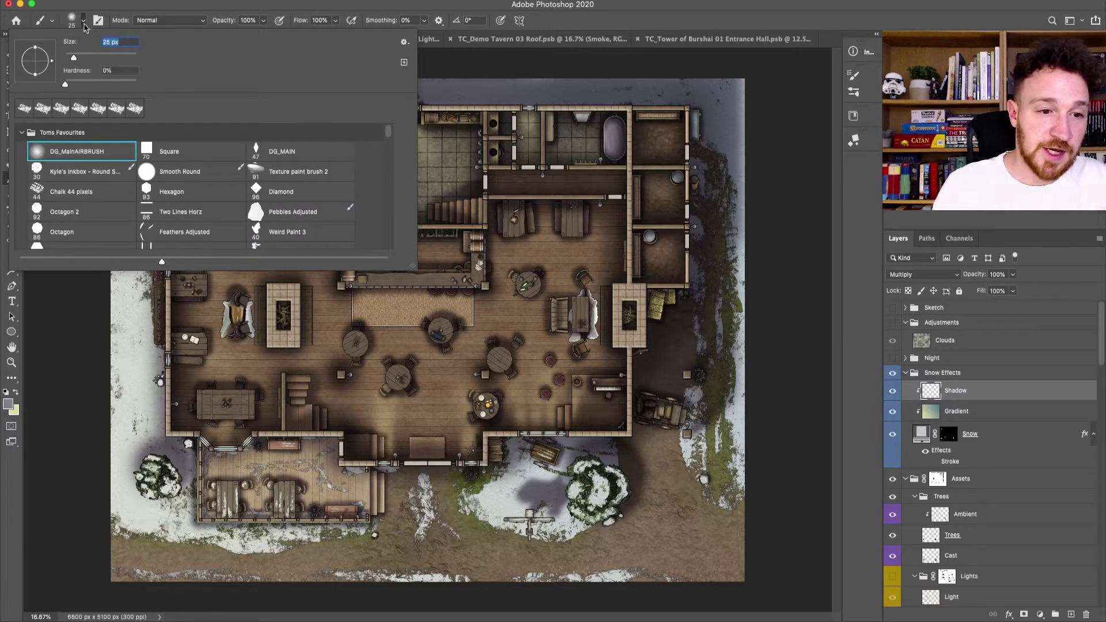
left_click(83, 20)
left_click(9, 406)
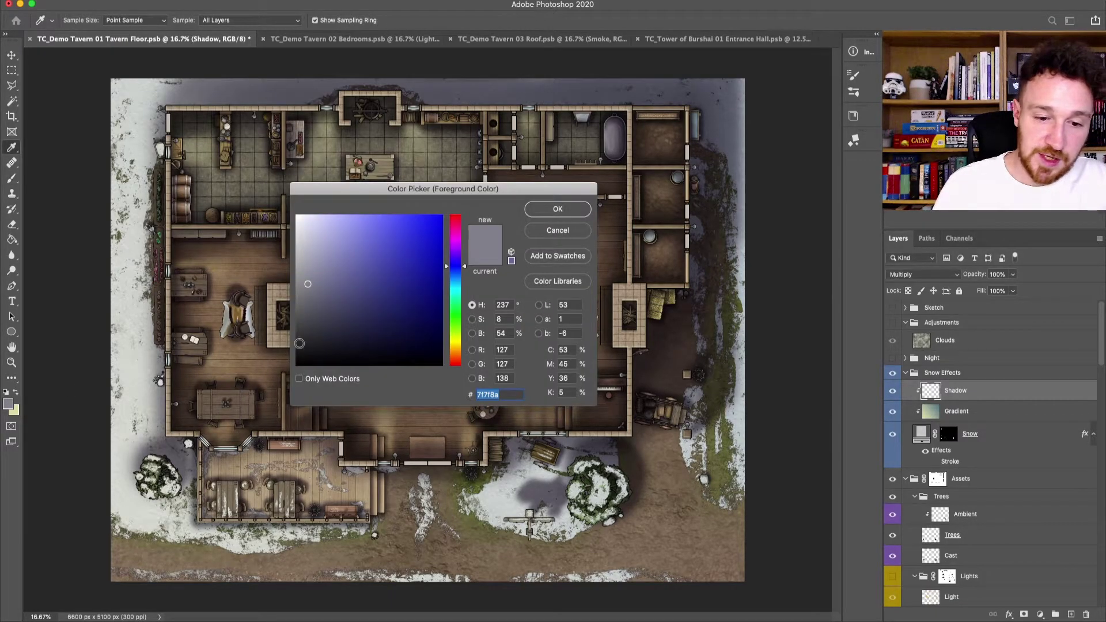
left_click(557, 210)
Step: Airbrush shadow over the snow on the bush west of the patio and on the nearby rocks
key("super+plus")
key("super+plus")
left_click_drag(240, 454, 662, 185)
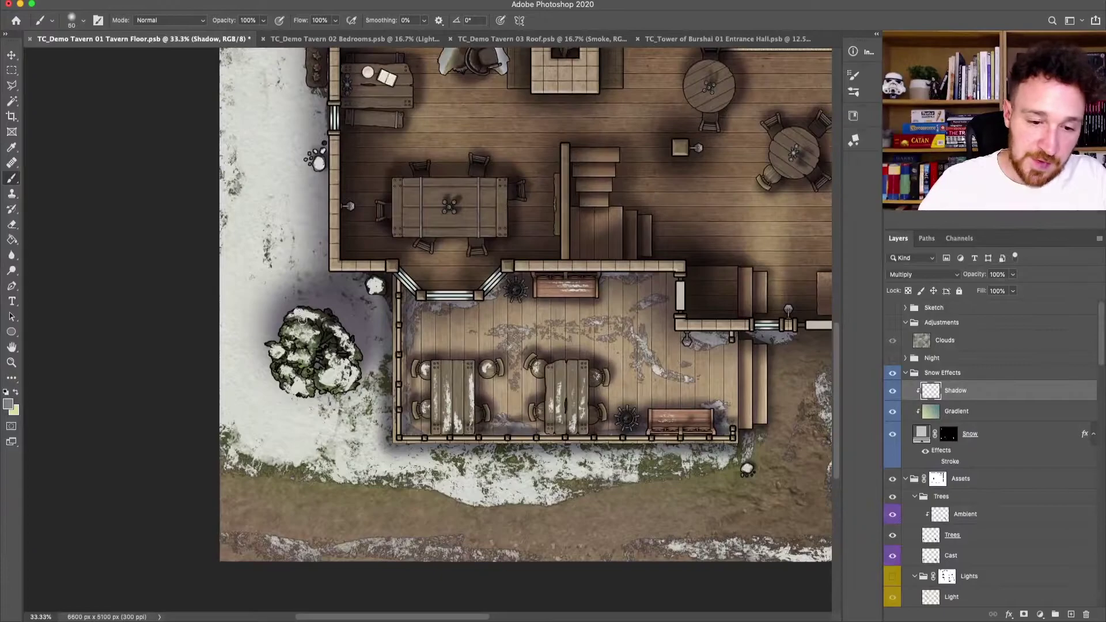
mouse_move(292, 324)
left_mouse_down()
mouse_move(335, 331)
mouse_move(350, 386)
mouse_move(340, 334)
left_mouse_up()
key("bracketleft")
key("bracketleft")
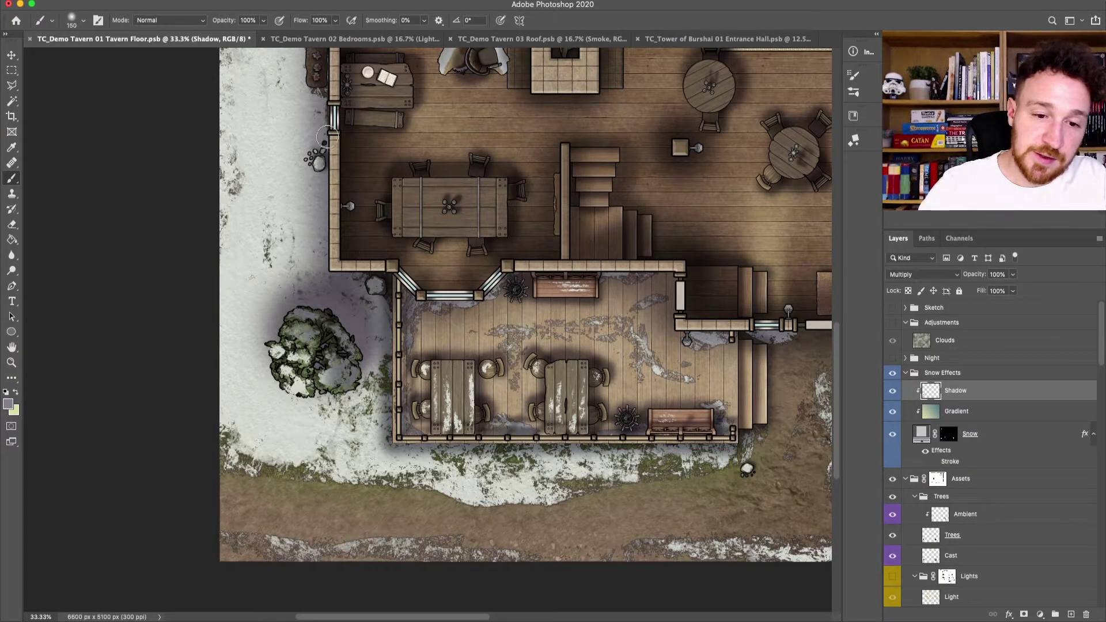
Step: Airbrush shadow over the snow on the patio tables, stools and benches with a smaller brush
left_click_drag(691, 445, 467, 381)
key("bracketleft")
key("bracketleft")
key("bracketleft")
key("bracketleft")
key("bracketleft")
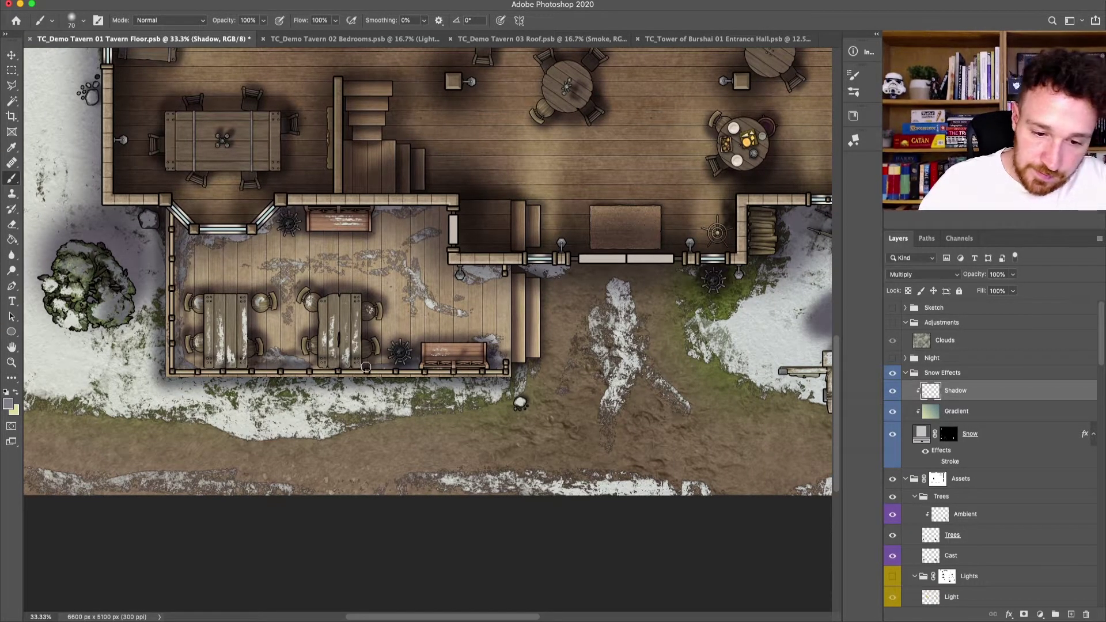
key("bracketright")
key("bracketright")
Step: Airbrush shadow over the snow on the large tree and its surrounding rocks, enlarging the brush
left_click_drag(723, 433, 421, 455)
key("bracketright")
key("bracketright")
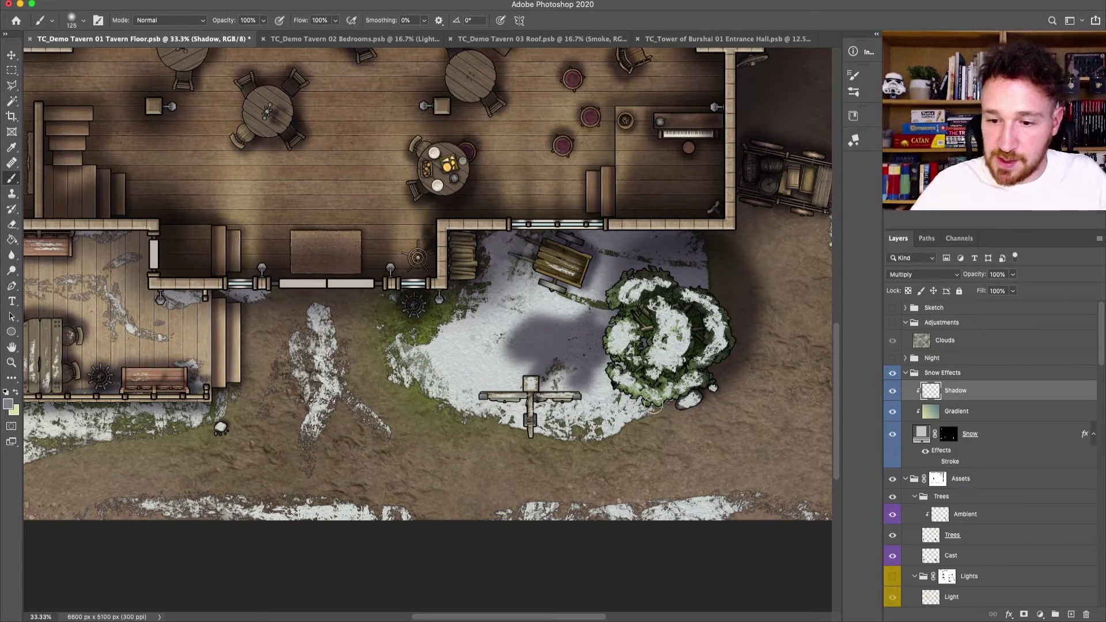
key("ctrl+minus")
key("bracketright")
key("bracketright")
key("bracketright")
key("bracketright")
key("bracketright")
key("bracketright")
key("bracketright")
key("bracketleft")
key("bracketleft")
key("bracketleft")
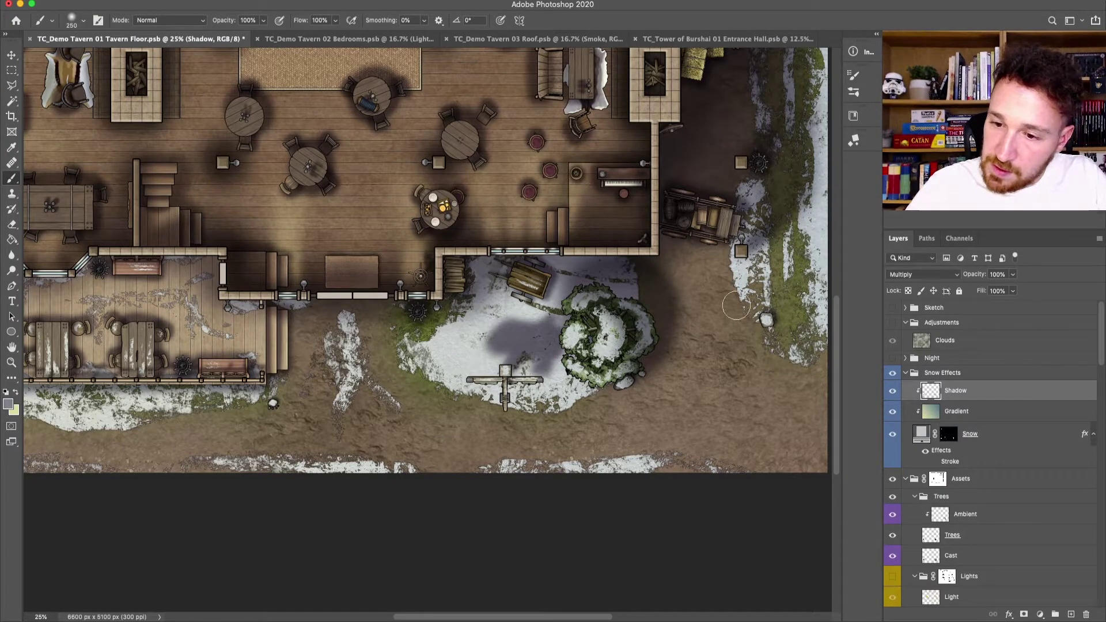
Step: Reduce the brush size to 70 and check the shaded snow around the patio, trees and whole map
key("bracketleft")
key("bracketleft")
key("bracketleft")
key("bracketleft")
key("bracketleft")
key("bracketleft")
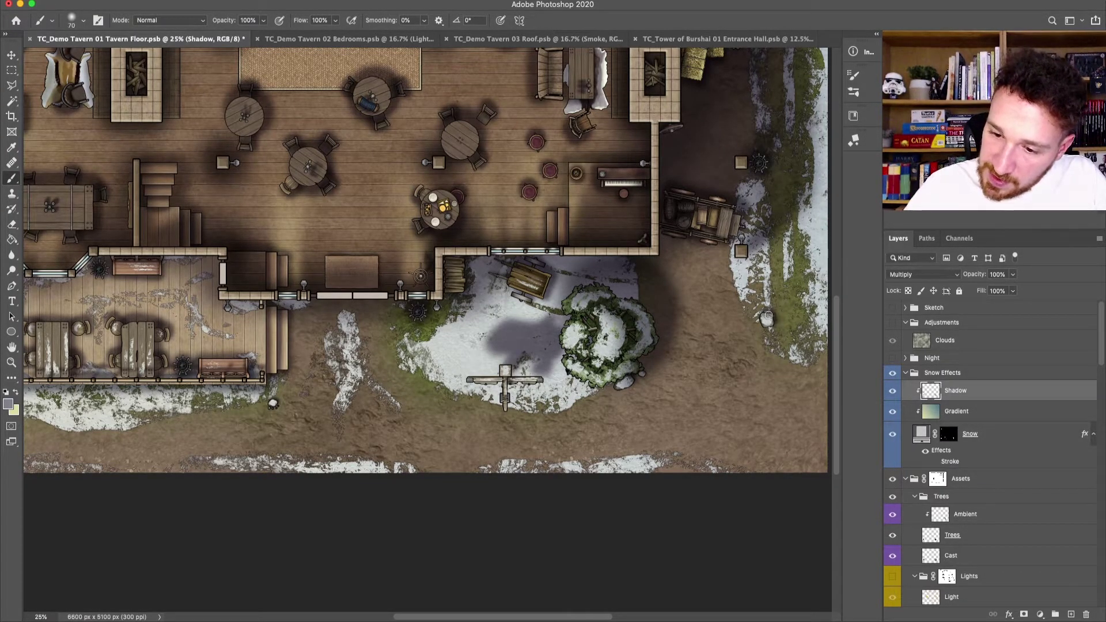
scroll(775, 326, "up", 5)
key("ctrl+minus")
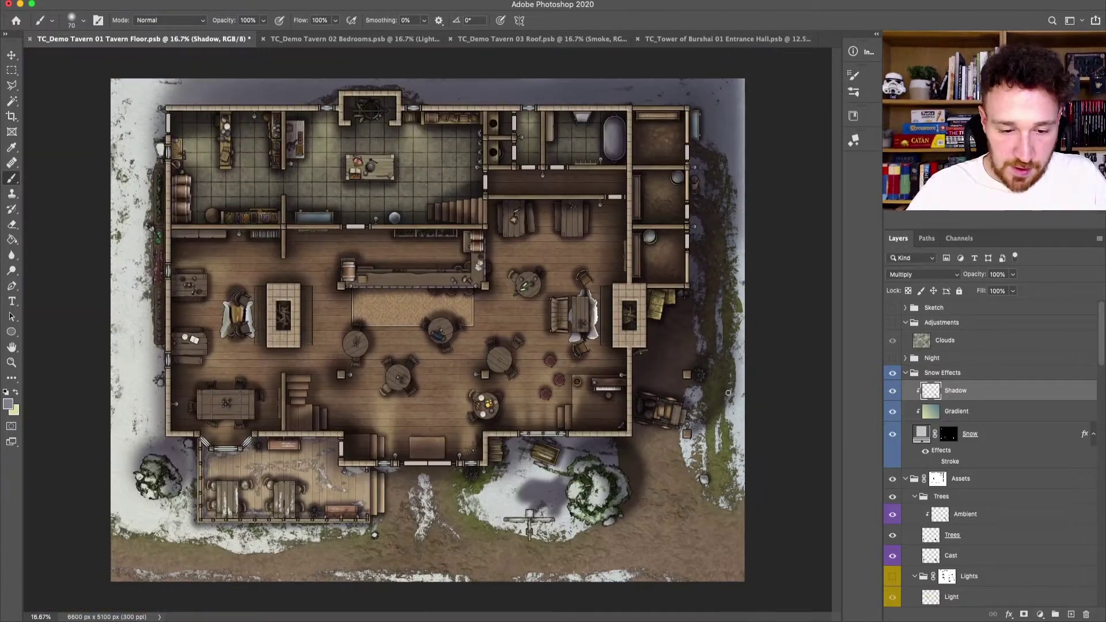
key("ctrl+plus")
left_click_drag(483, 507, 476, 387)
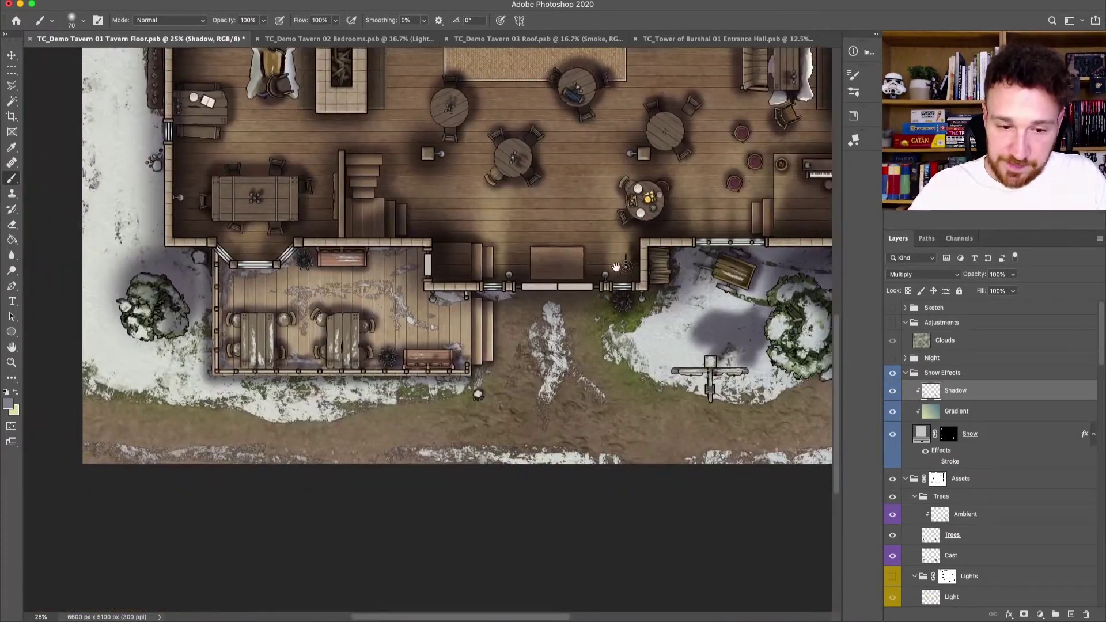
key("v")
key("ctrl+minus")
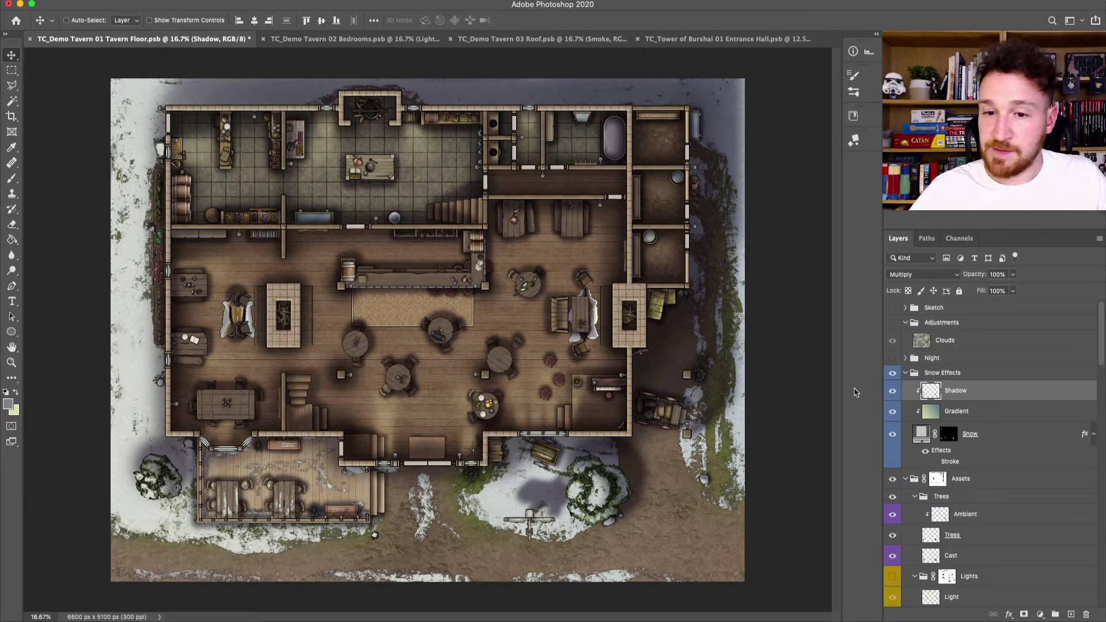
Step: Add a new layer named Blue above the Shadow layer in the Snow Effects group
left_click(1071, 613)
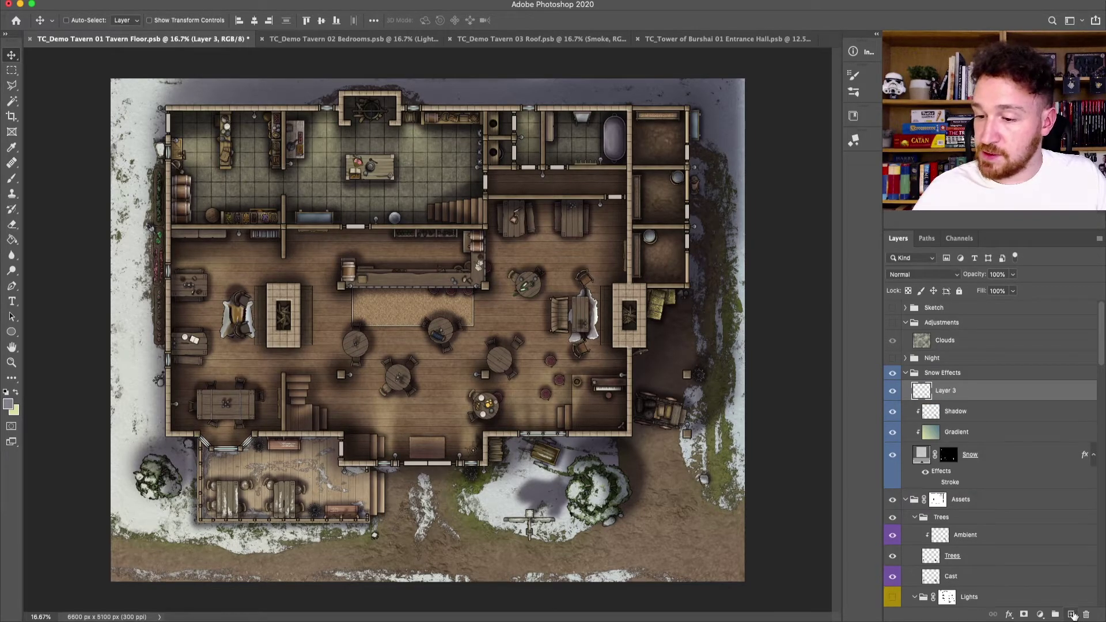
type("B")
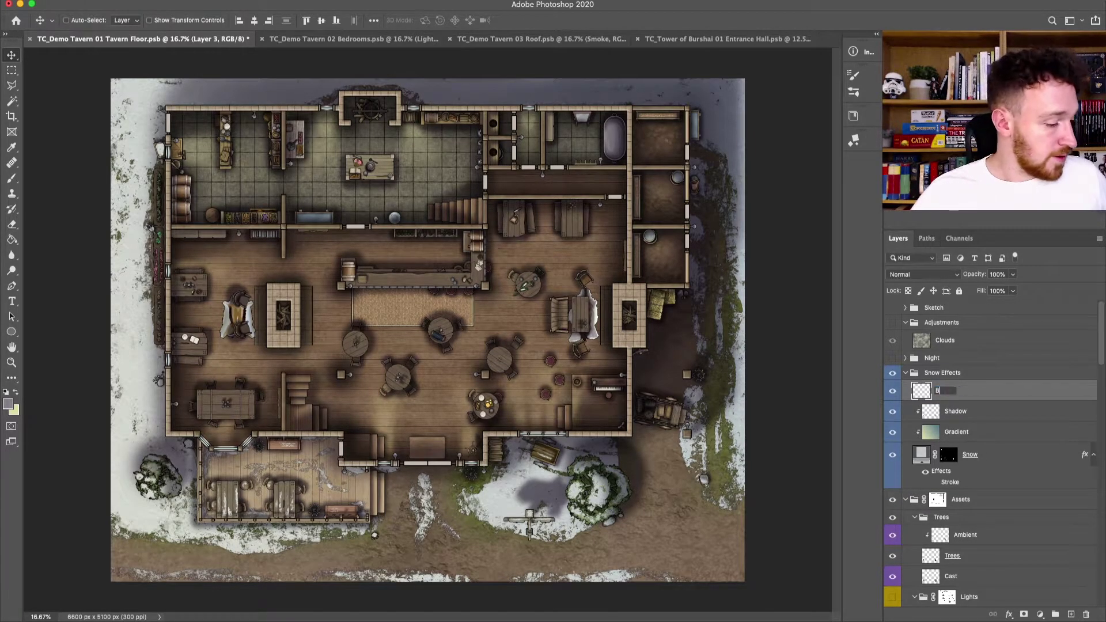
type("lue")
key("Return")
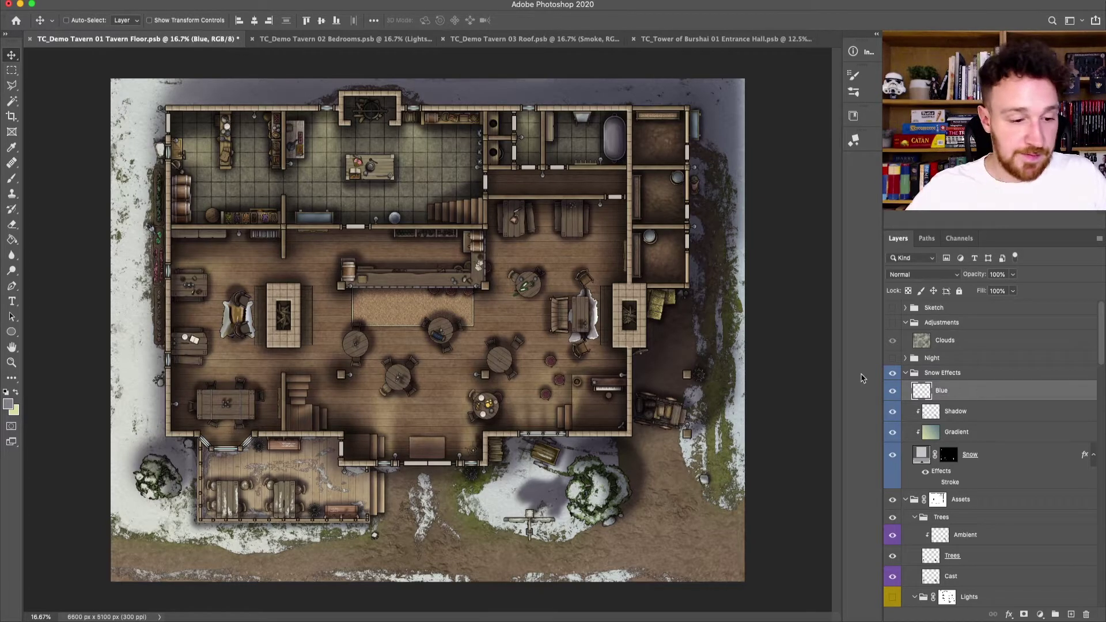
Step: Load the saved teal snow color 80b3b6 from the library as the foreground color
left_click(852, 116)
left_click(745, 263)
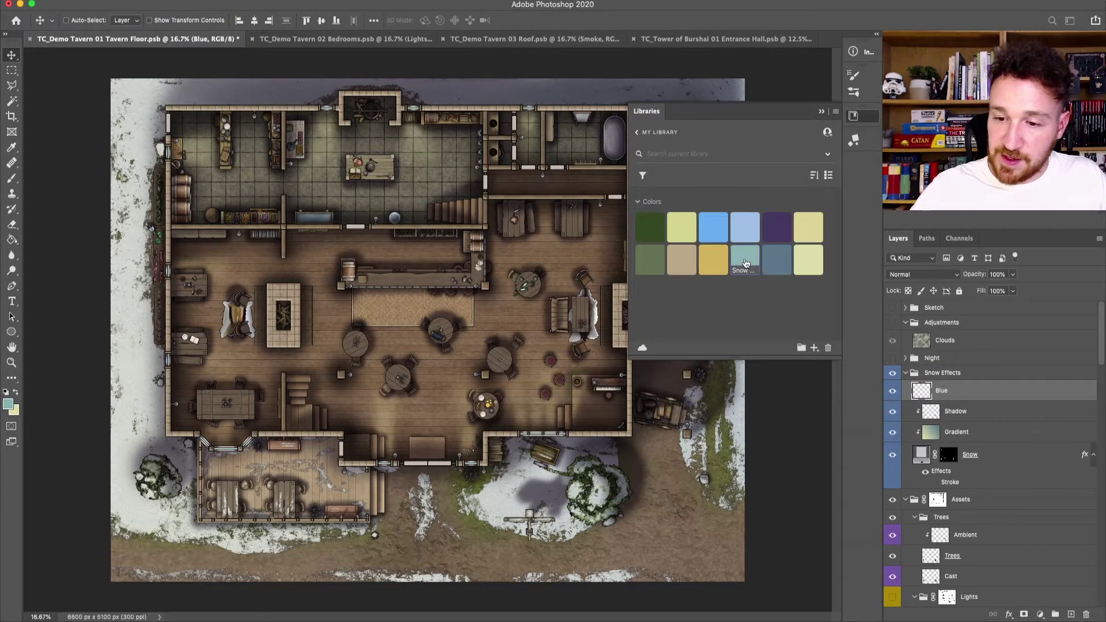
left_click(821, 111)
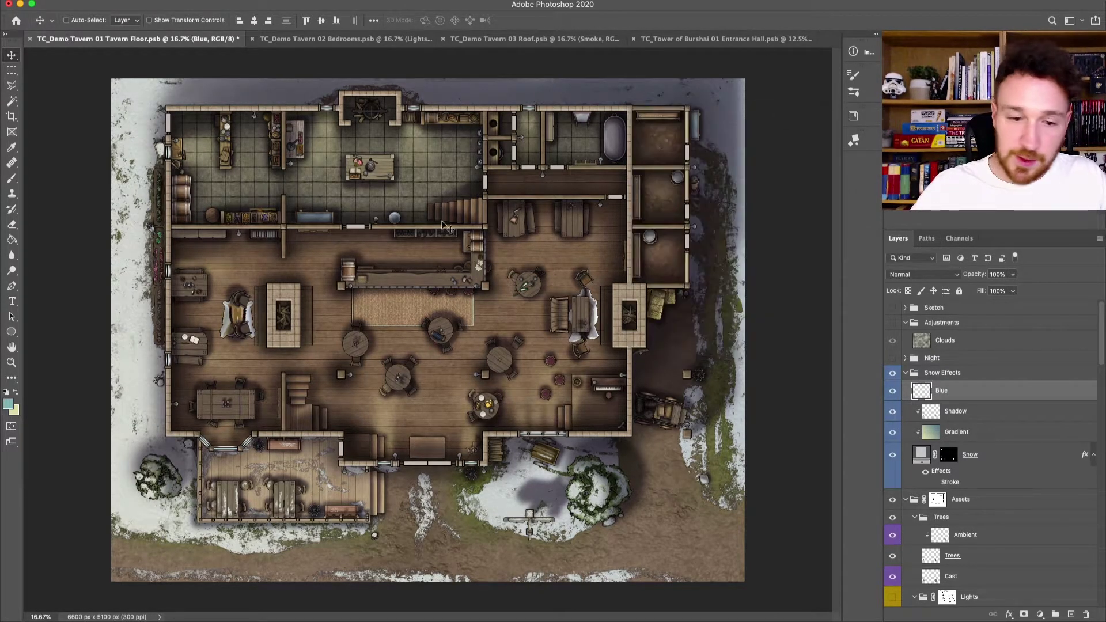
left_click(8, 403)
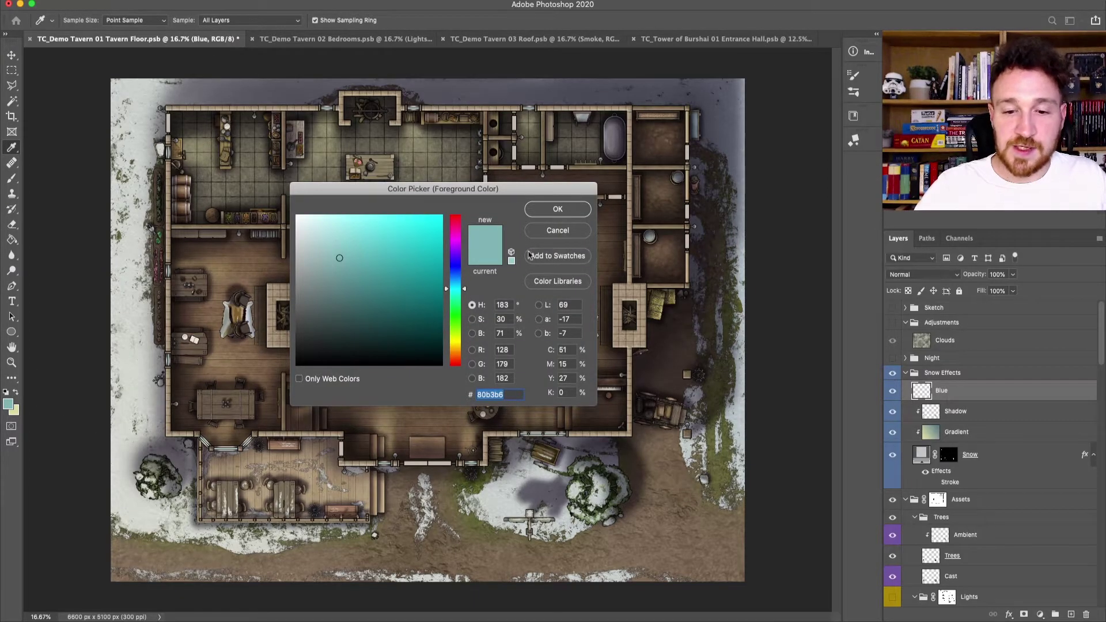
left_click(556, 209)
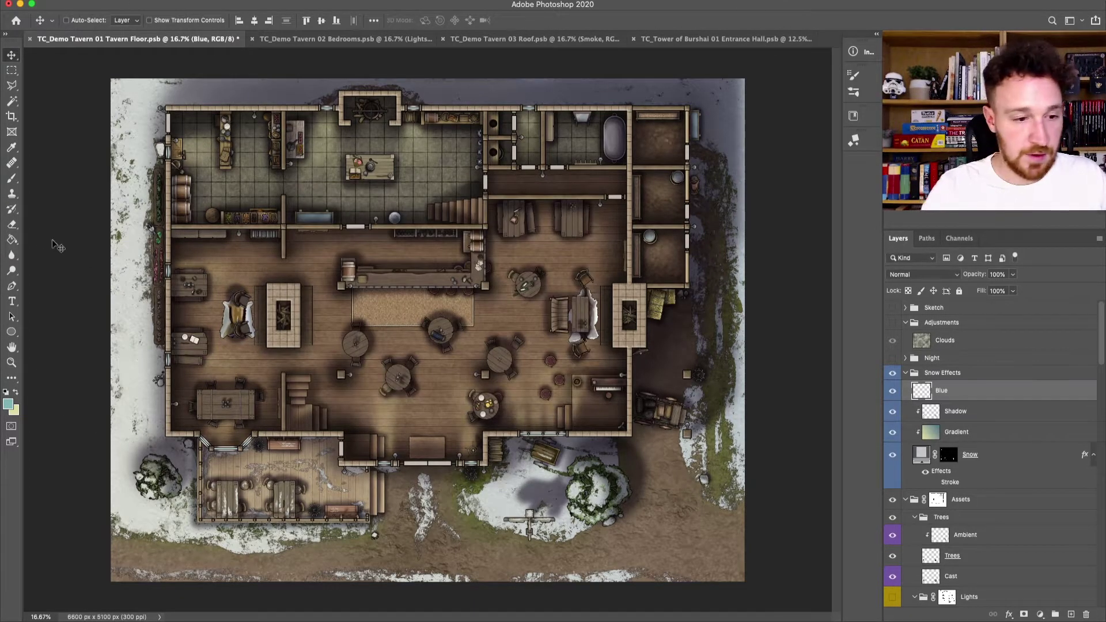
Step: Clear the active selection and fill the entire Blue layer with the teal foreground color using the Paint Bucket
left_click(11, 240)
left_click(316, 407)
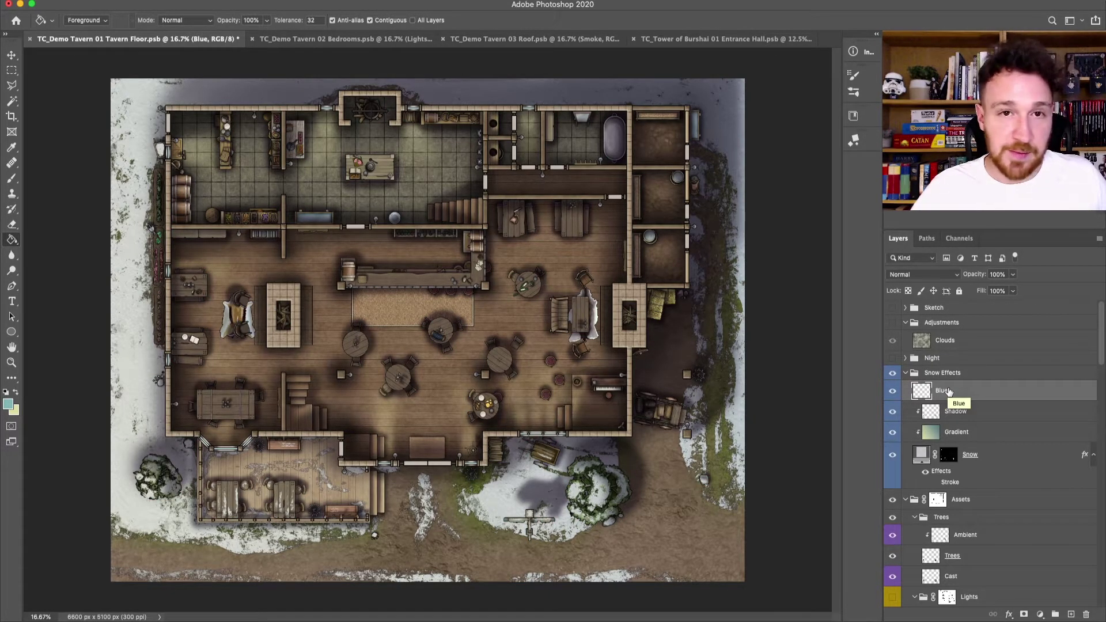
key("super+z")
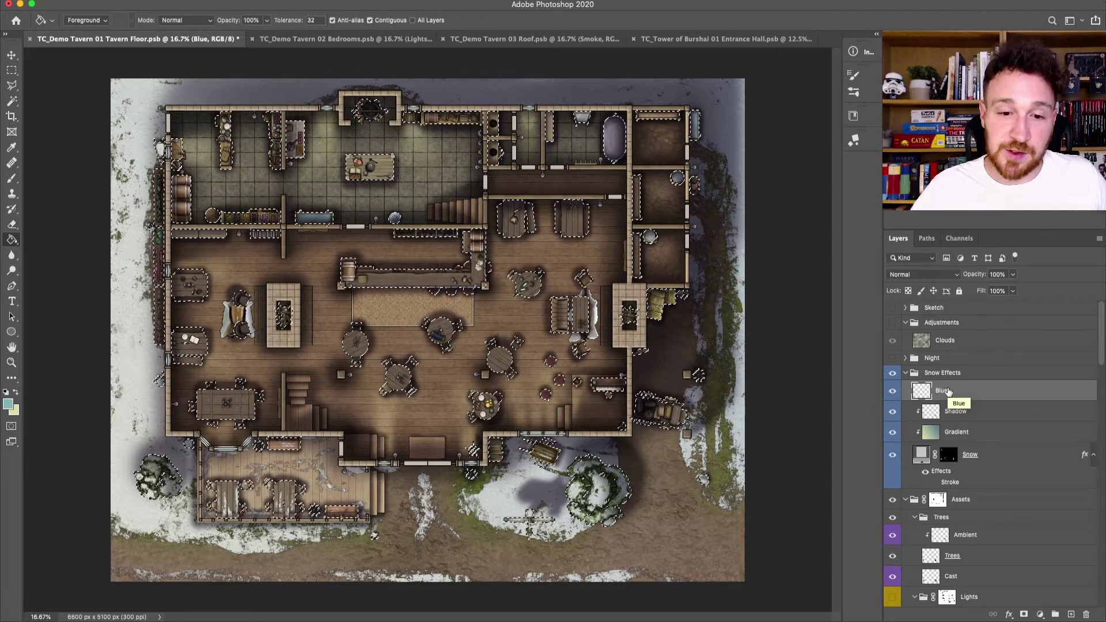
key("super+d")
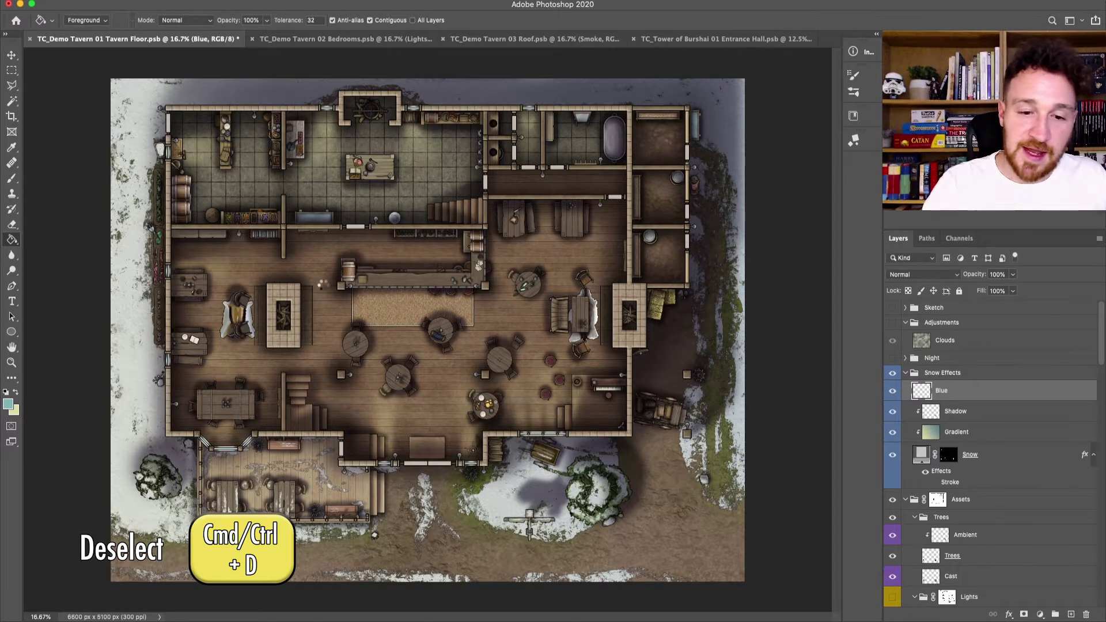
left_click(248, 467)
Step: Set the Blue layer's blend mode to Overlay and its opacity to 60%
left_click(941, 274)
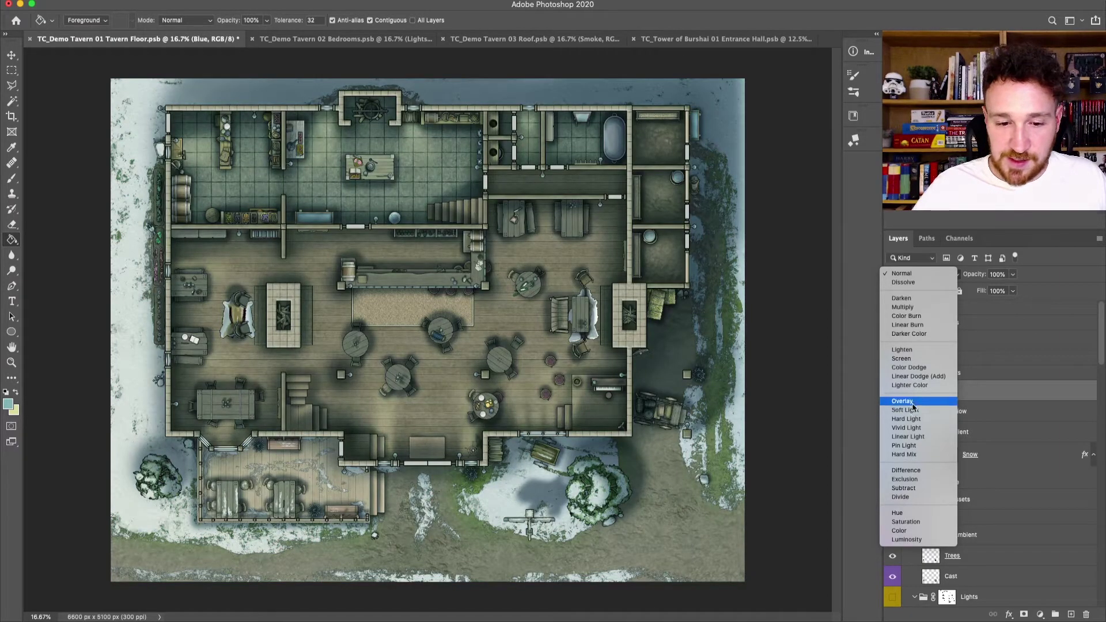
left_click(913, 402)
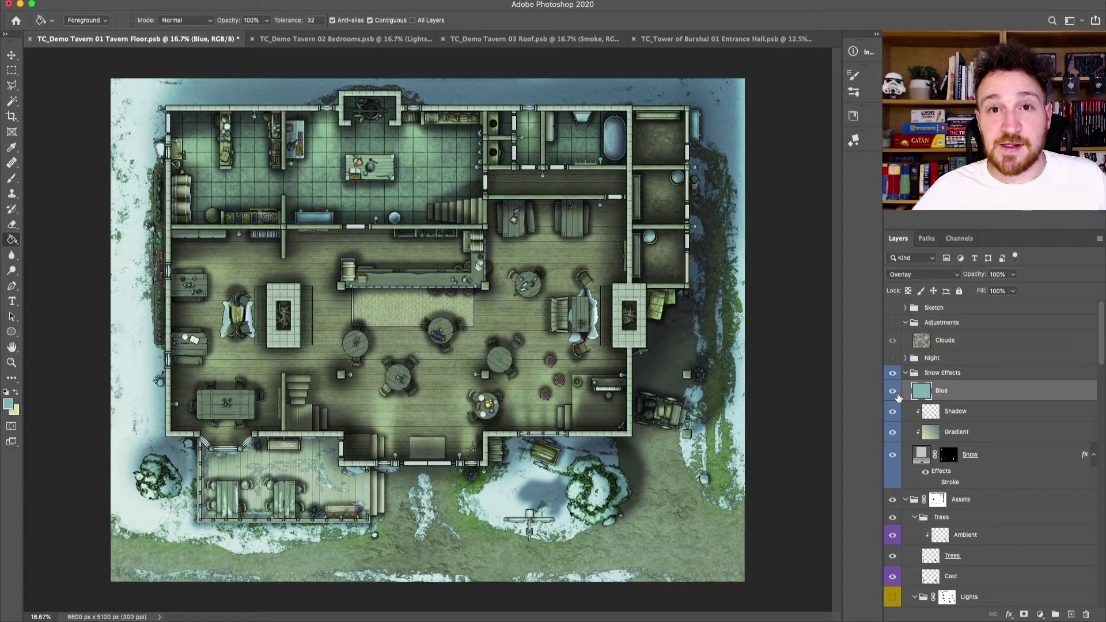
key("6")
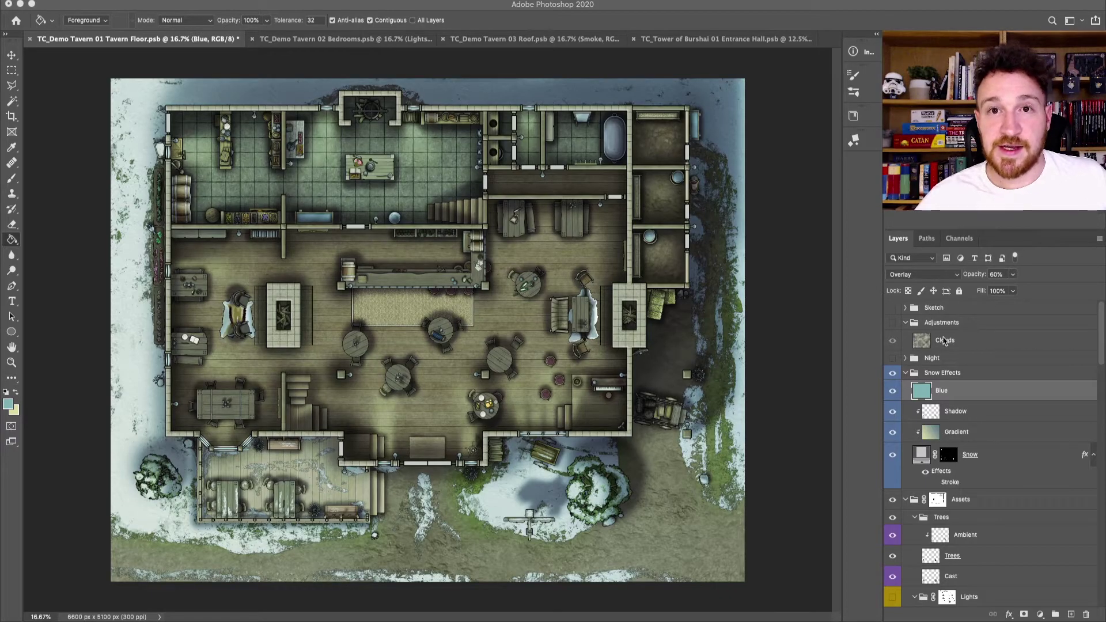
Step: Create a group named Falling Snow above the Snow Effects group and give it the Blue color label
left_click(966, 379)
left_click(1055, 614)
double_click(938, 375)
type("Fal")
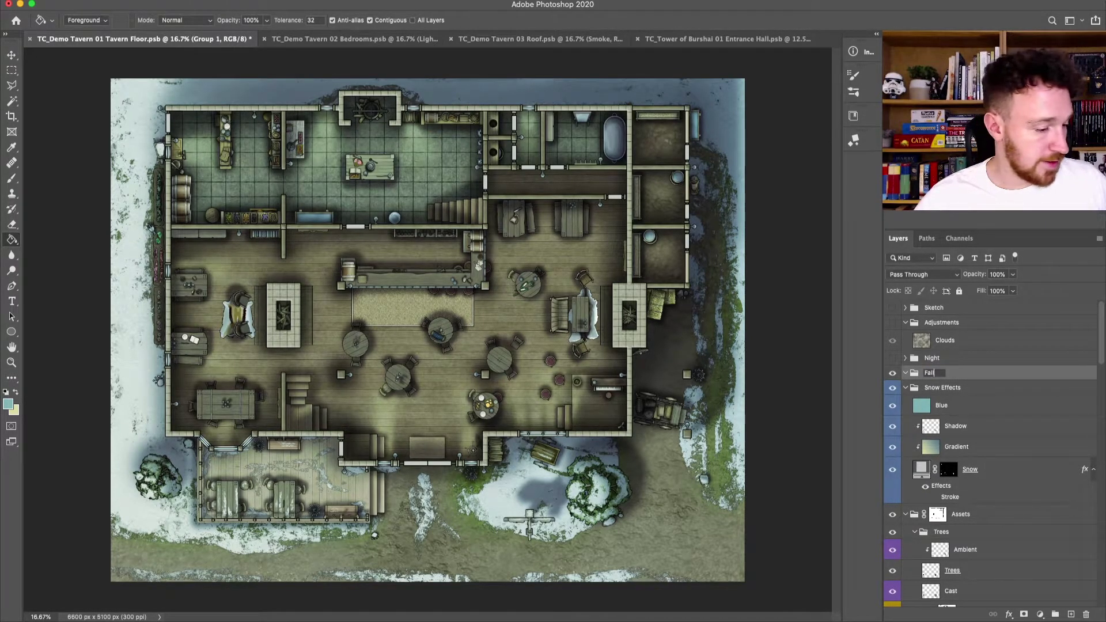
type("ling Snow")
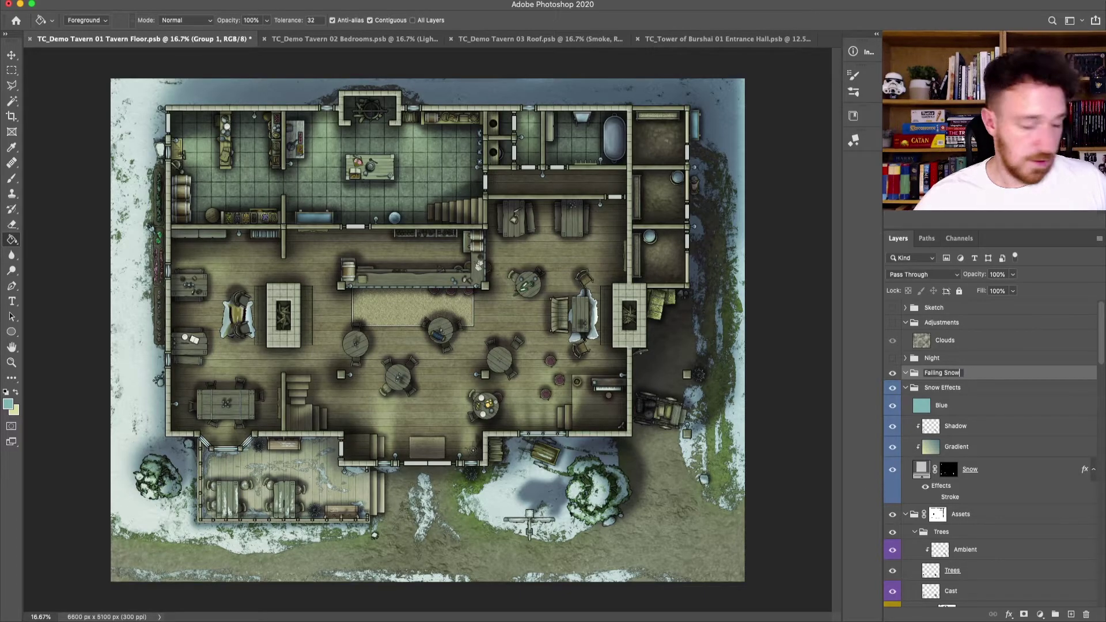
key("Return")
right_click(976, 378)
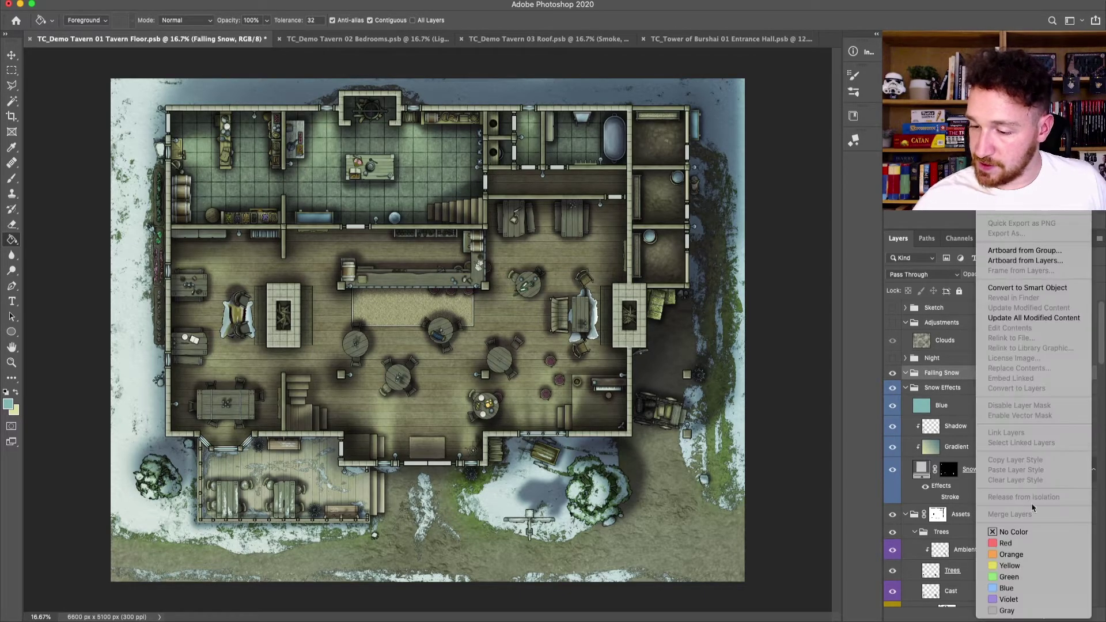
left_click(1006, 588)
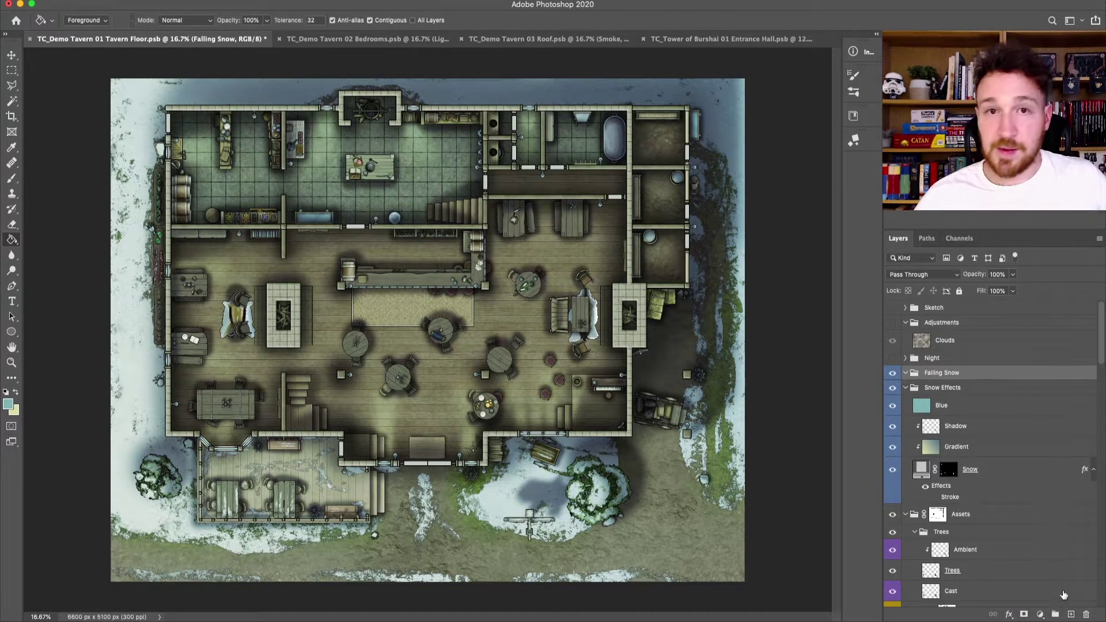
Step: Add a new layer inside the Falling Snow group and fill it with white
left_click(1071, 615)
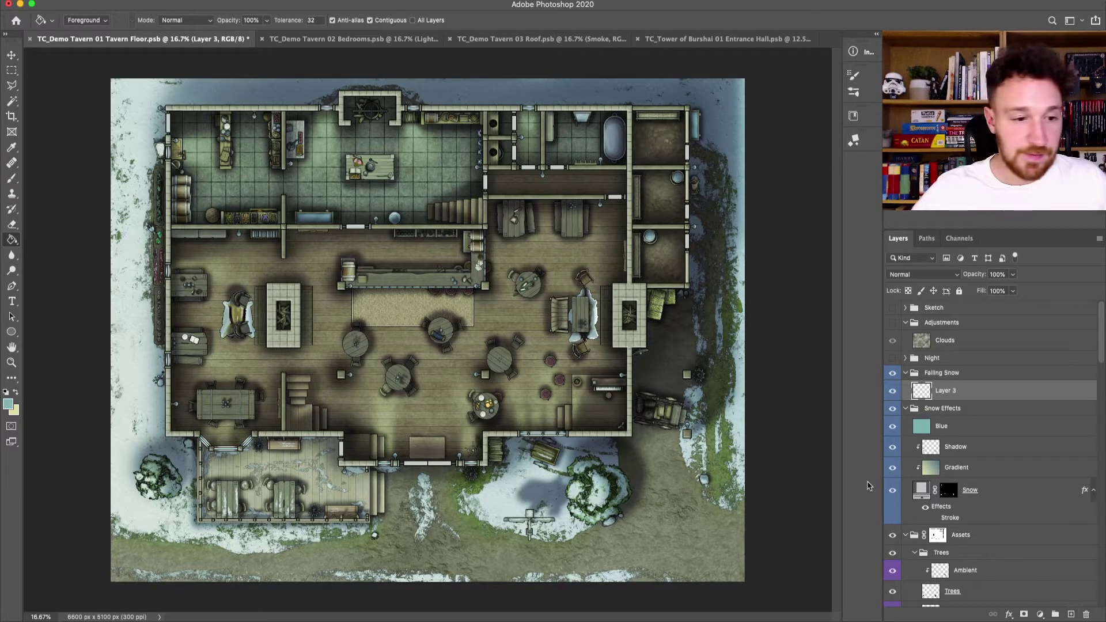
key("d")
key("x")
left_click(439, 345)
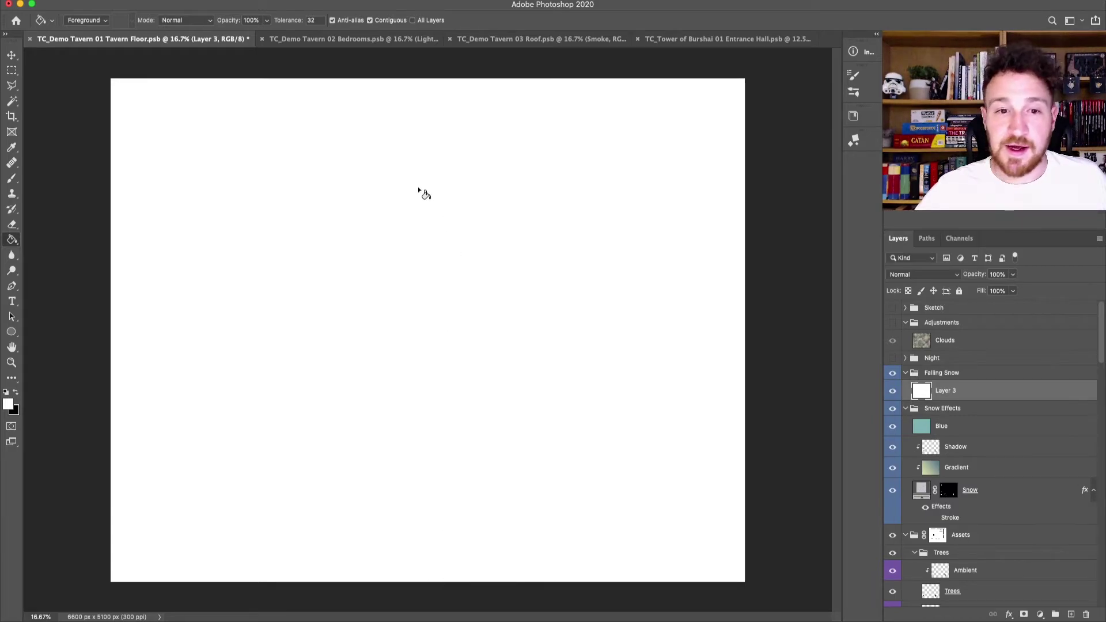
Step: Apply the Add Noise filter to the white layer at 63.61%, with Gaussian distribution and Monochromatic enabled
left_click(269, 0)
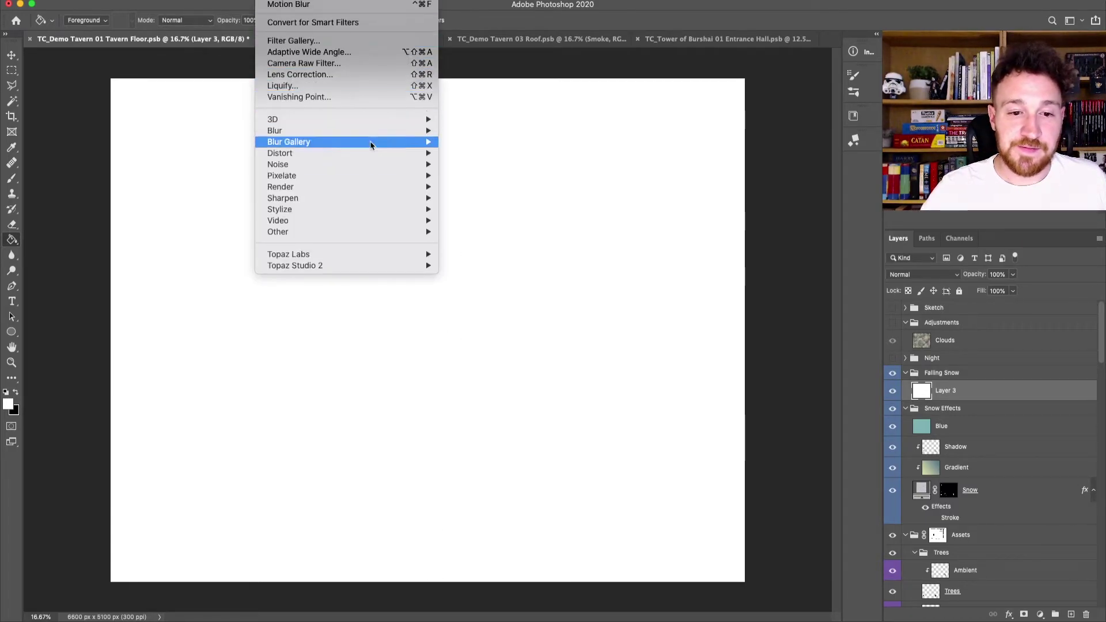
mouse_move(384, 167)
left_click(490, 167)
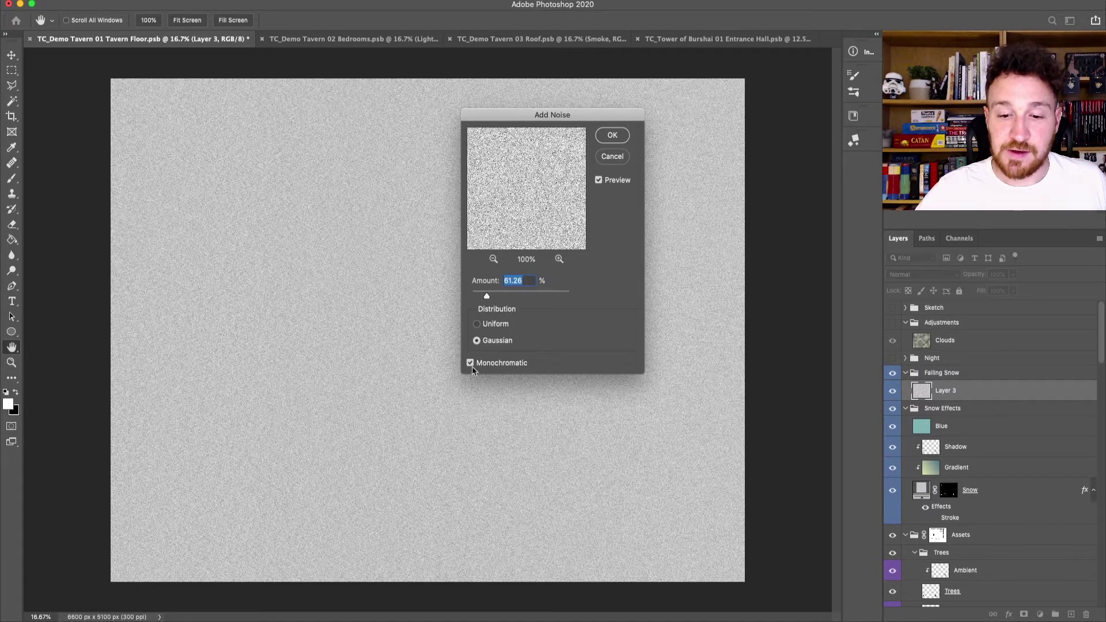
left_click_drag(490, 297, 487, 298)
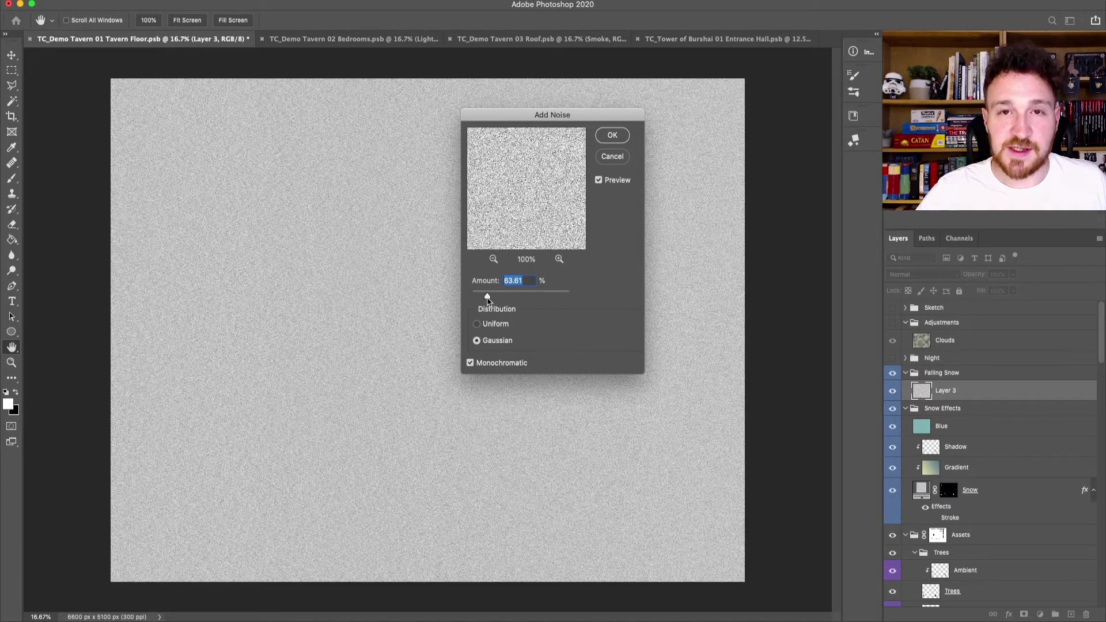
left_click(612, 136)
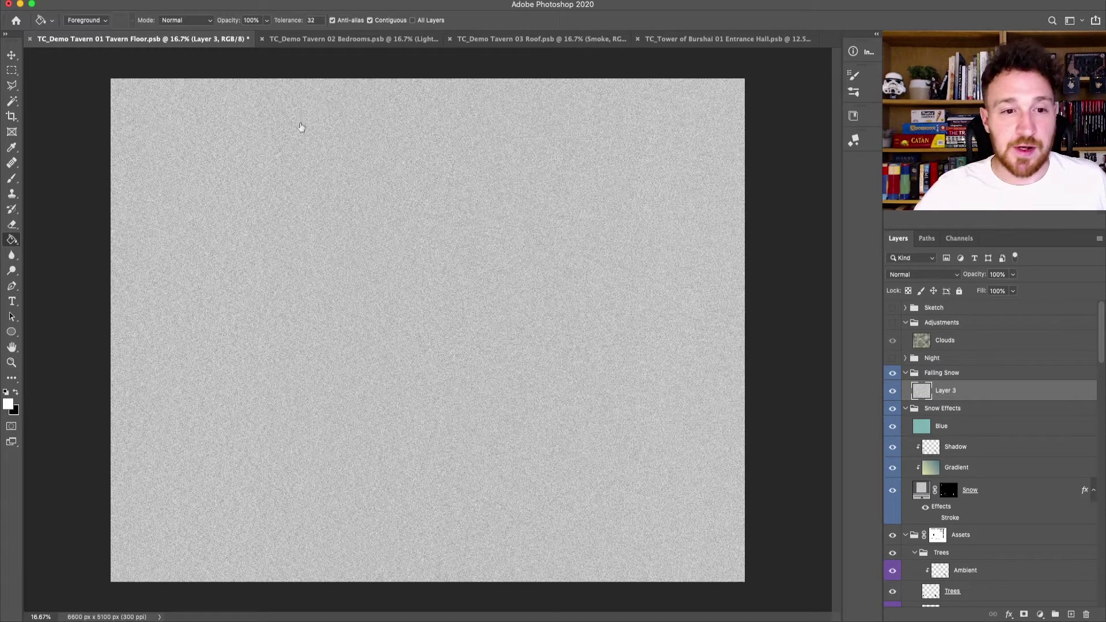
Step: Try Levels on the noise layer with input black at 152 and midtones at 0.11, and undo it
left_click(144, 0)
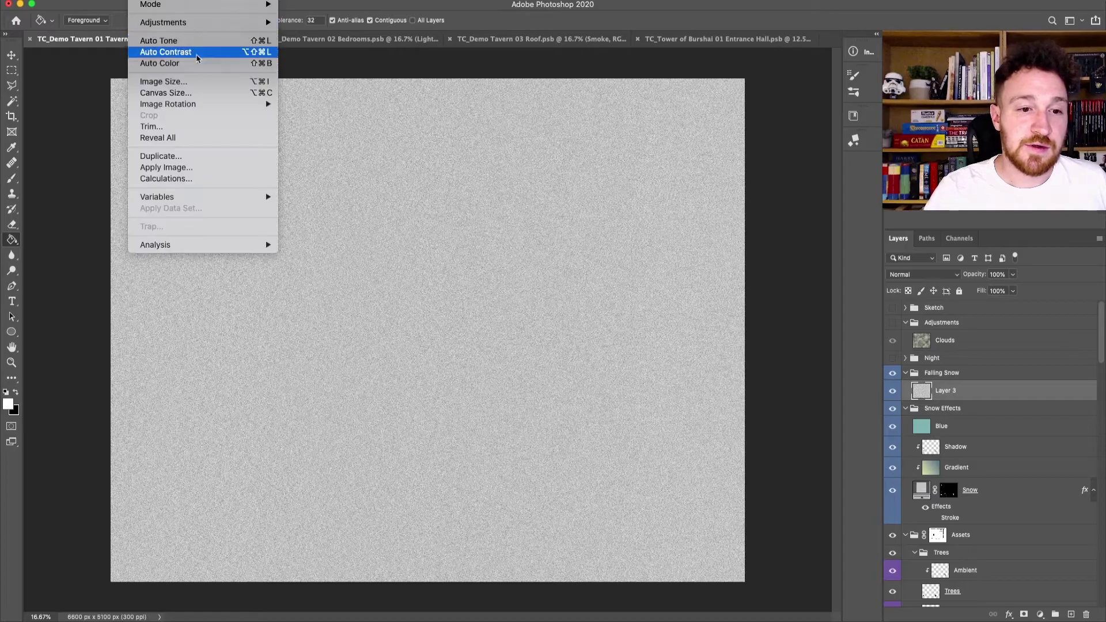
mouse_move(210, 24)
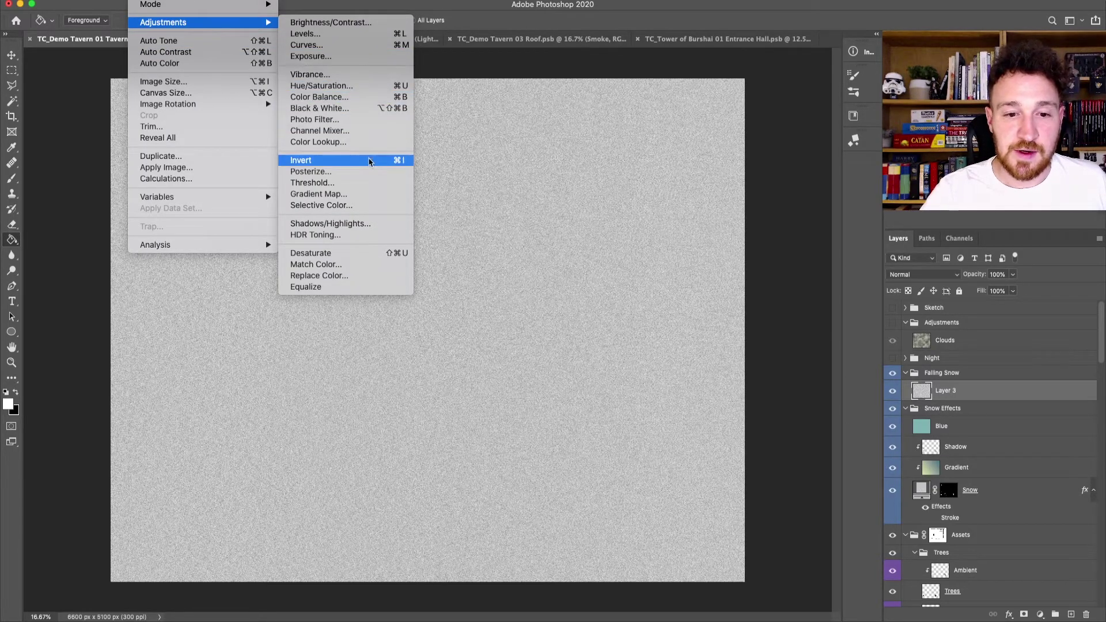
left_click(347, 34)
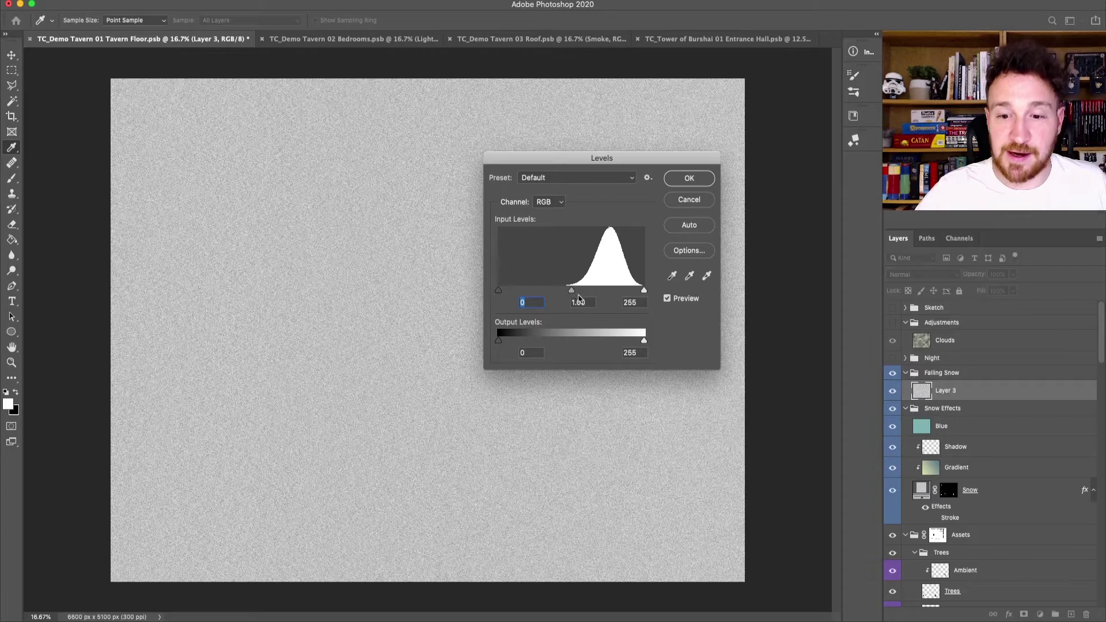
left_click_drag(571, 290, 632, 289)
left_click_drag(498, 289, 589, 294)
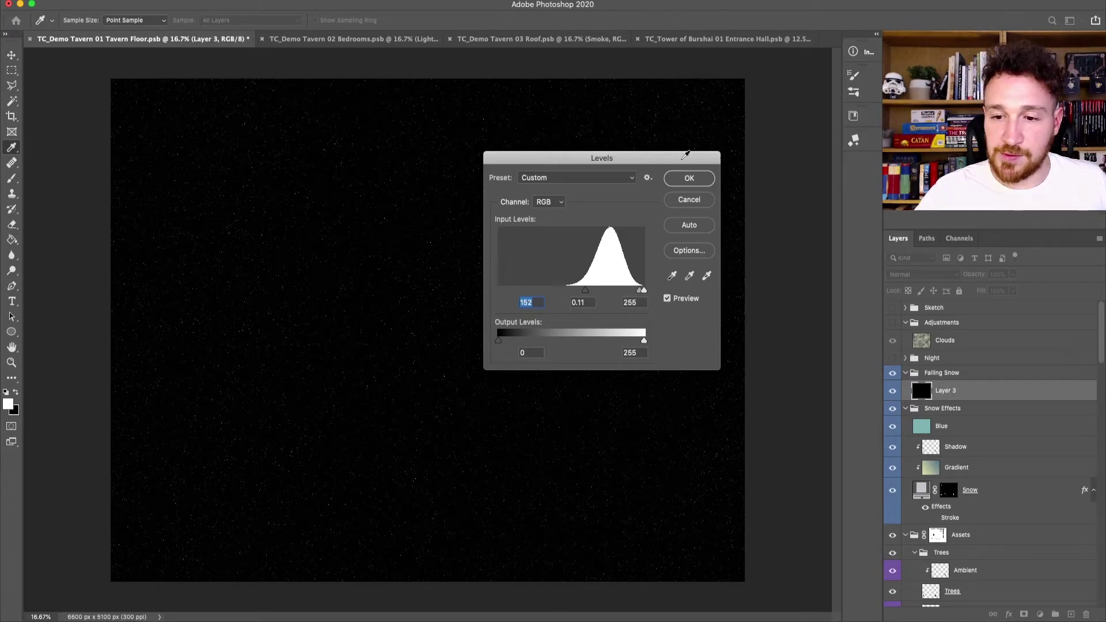
left_click(689, 179)
key("g")
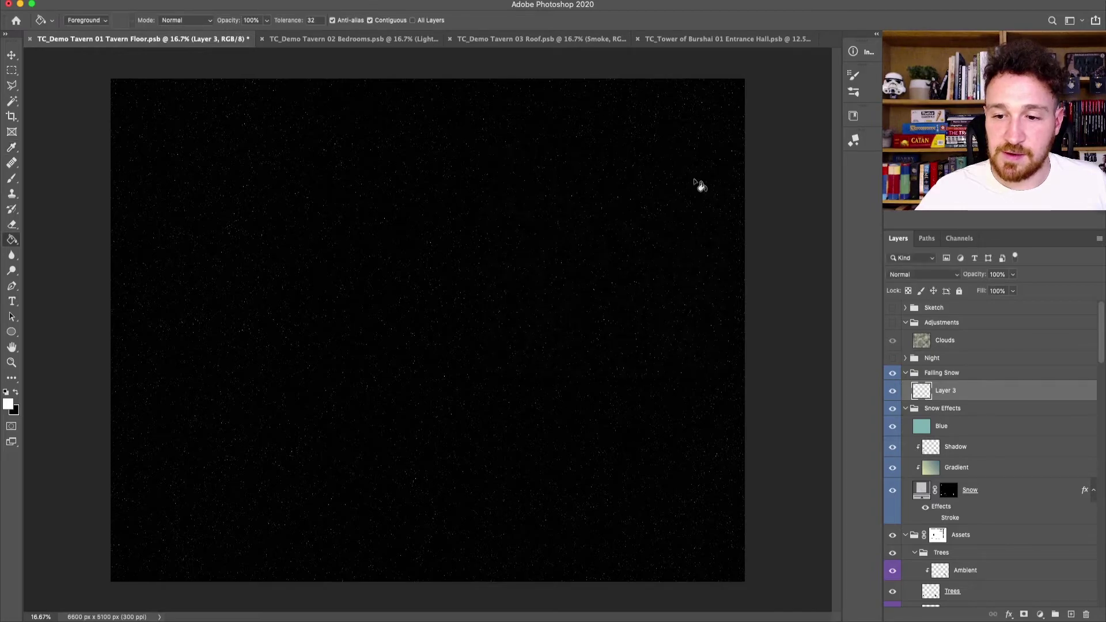
key("super+z")
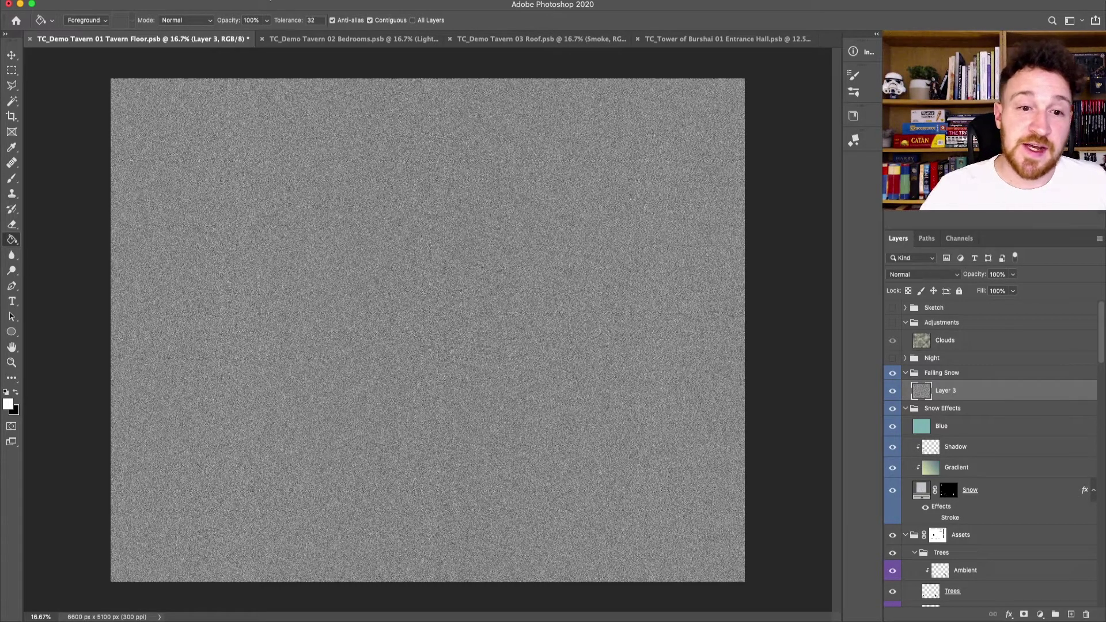
Step: Apply the Torn Edges filter from the Filter Gallery's Sketch set to the noise layer
left_click(268, 1)
left_click(361, 42)
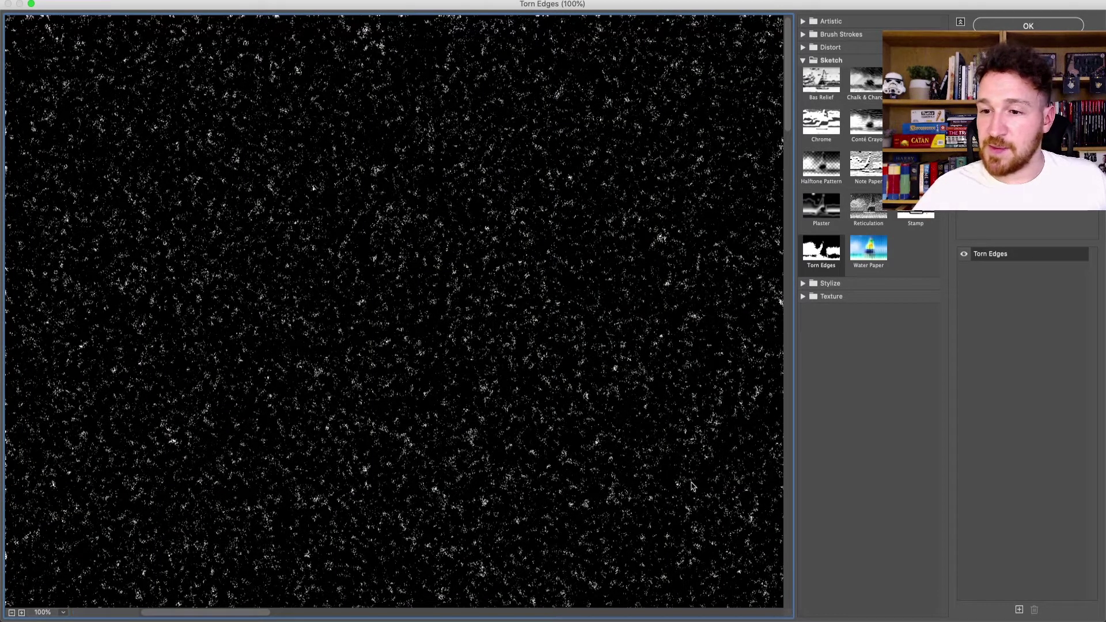
left_click(803, 60)
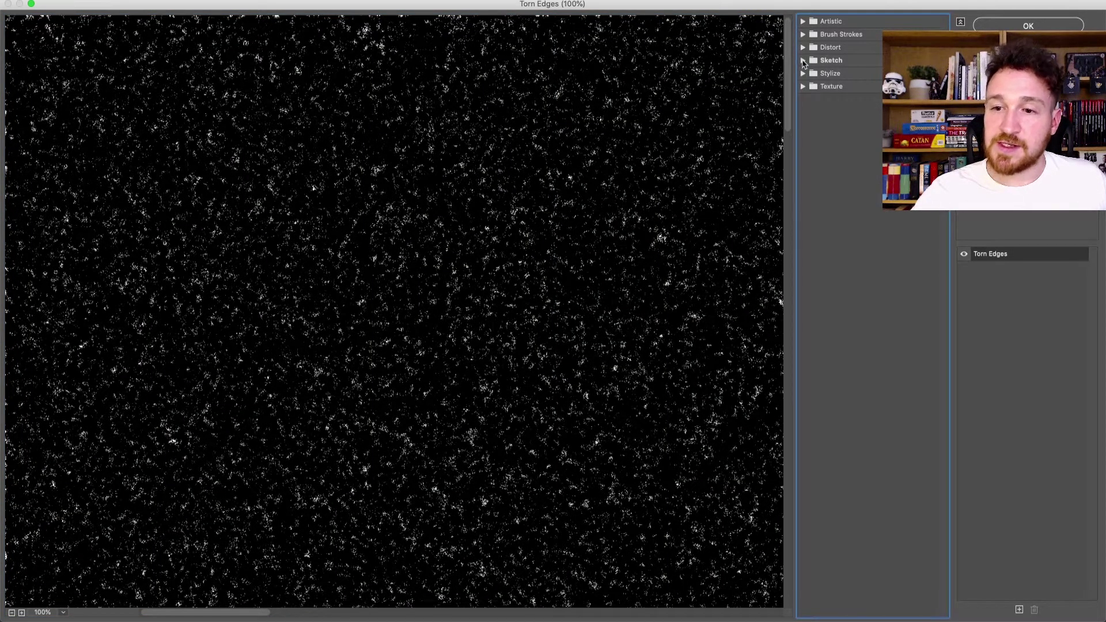
left_click(804, 61)
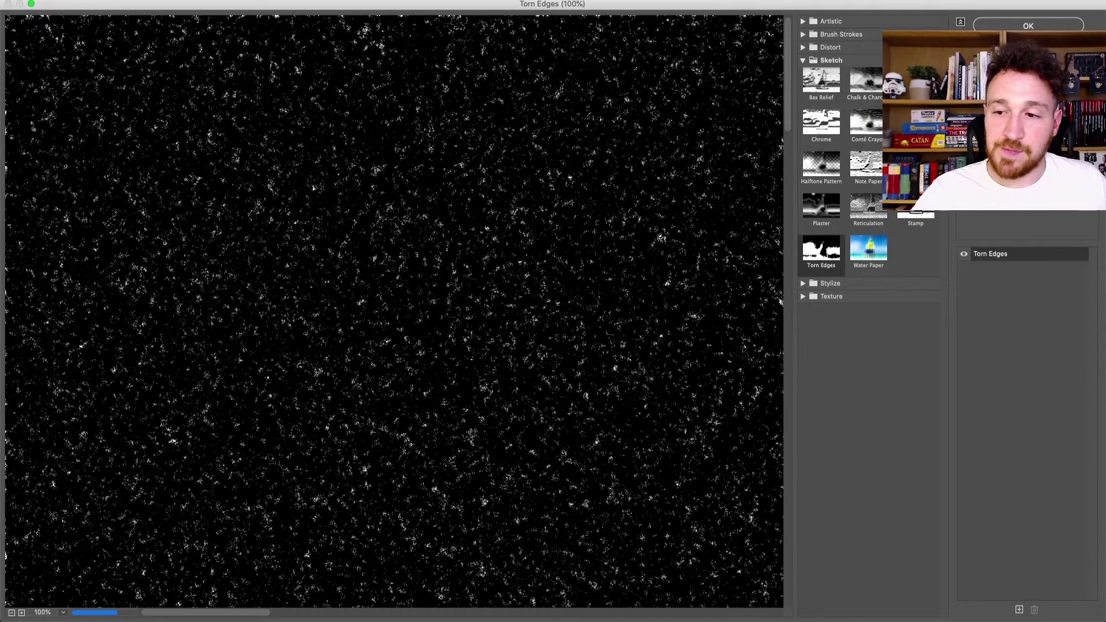
left_click(1027, 26)
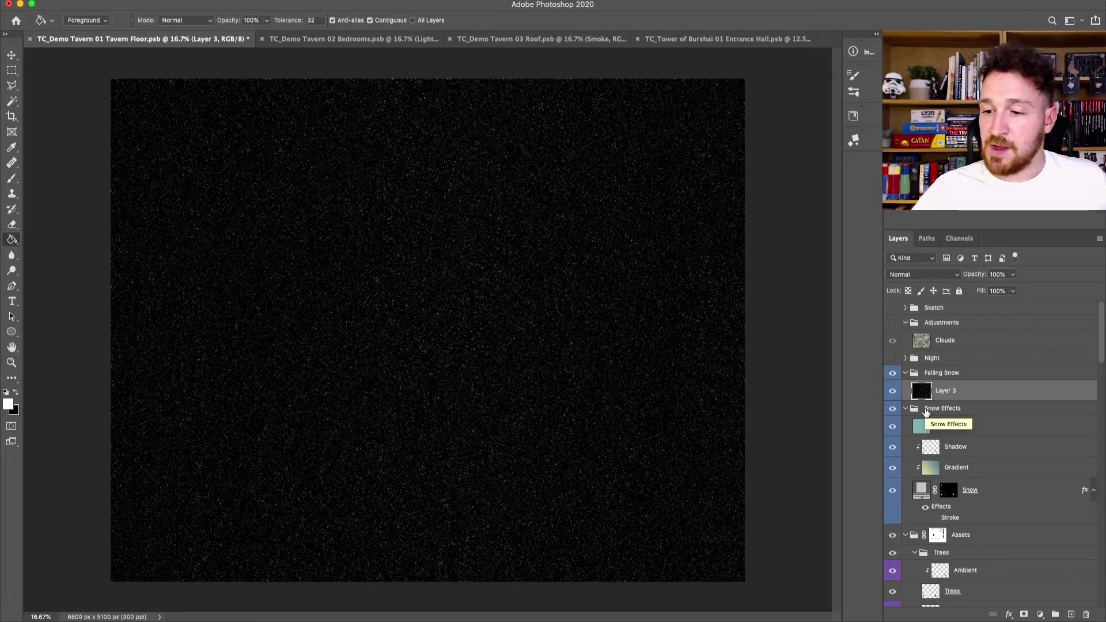
Step: Set the speckled noise layer's blend mode to Screen and inspect the snow over the map up close
left_click(921, 274)
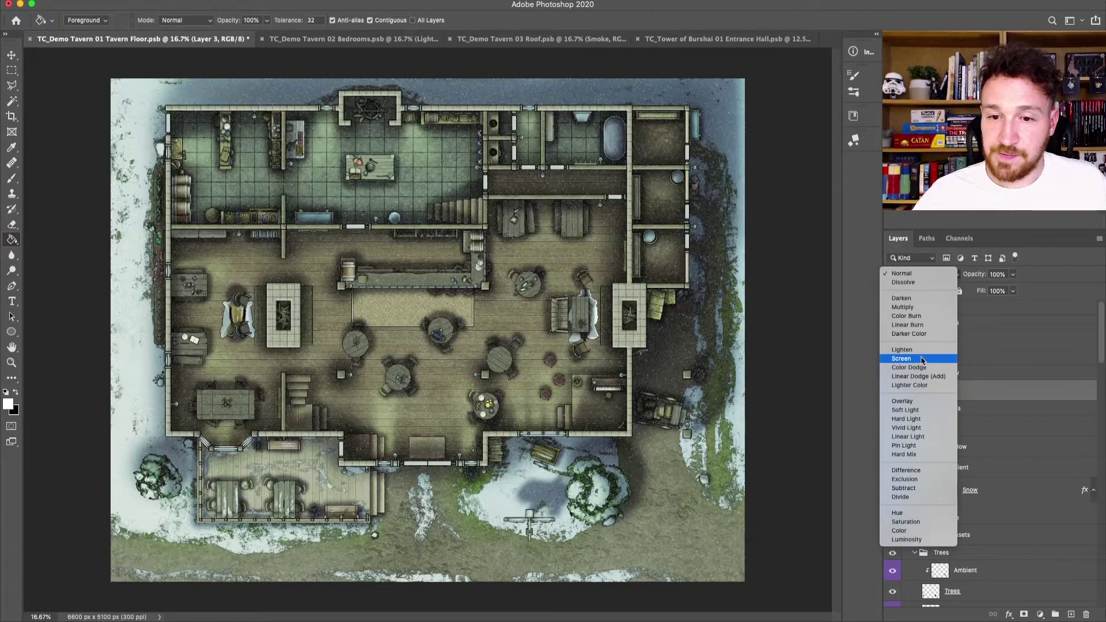
left_click(922, 359)
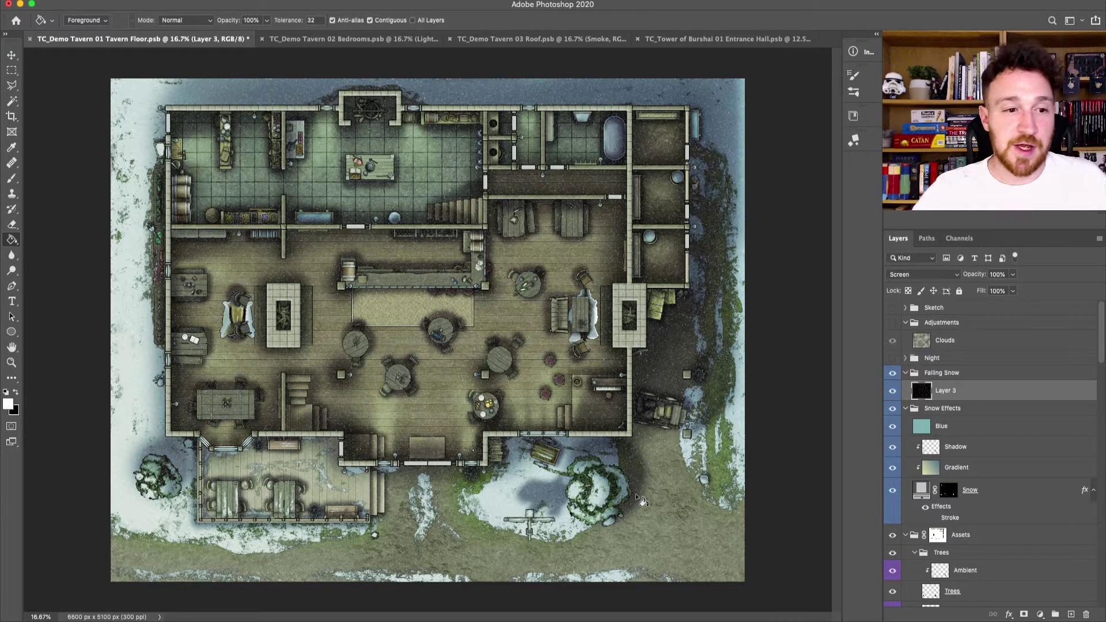
left_click(11, 56)
key("super+plus")
key("super+plus")
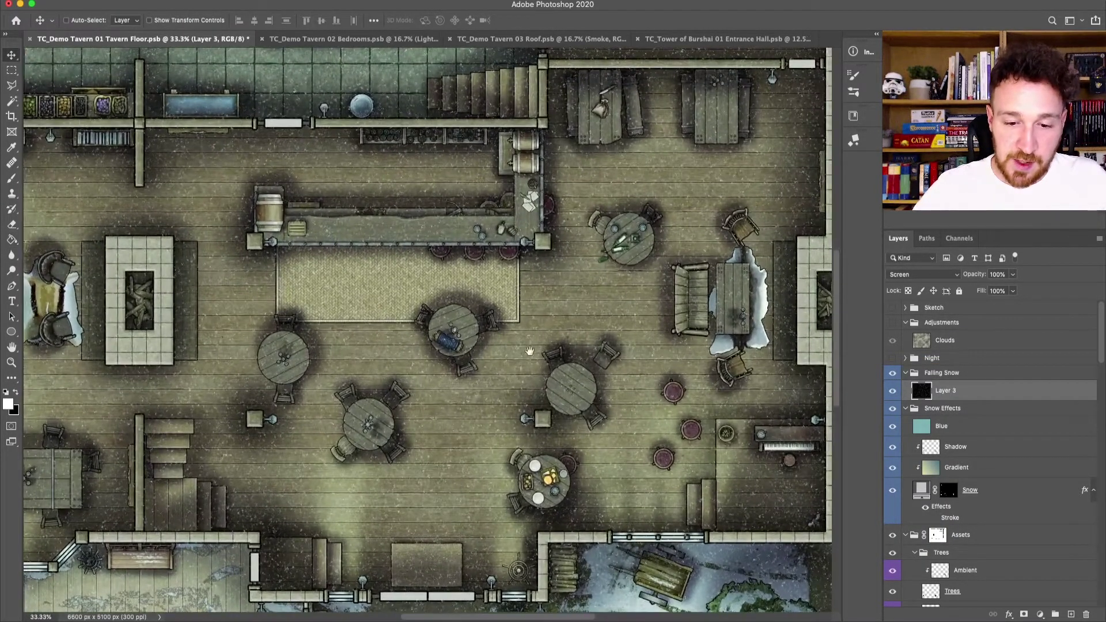
left_click_drag(424, 536, 574, 269)
key("super+plus")
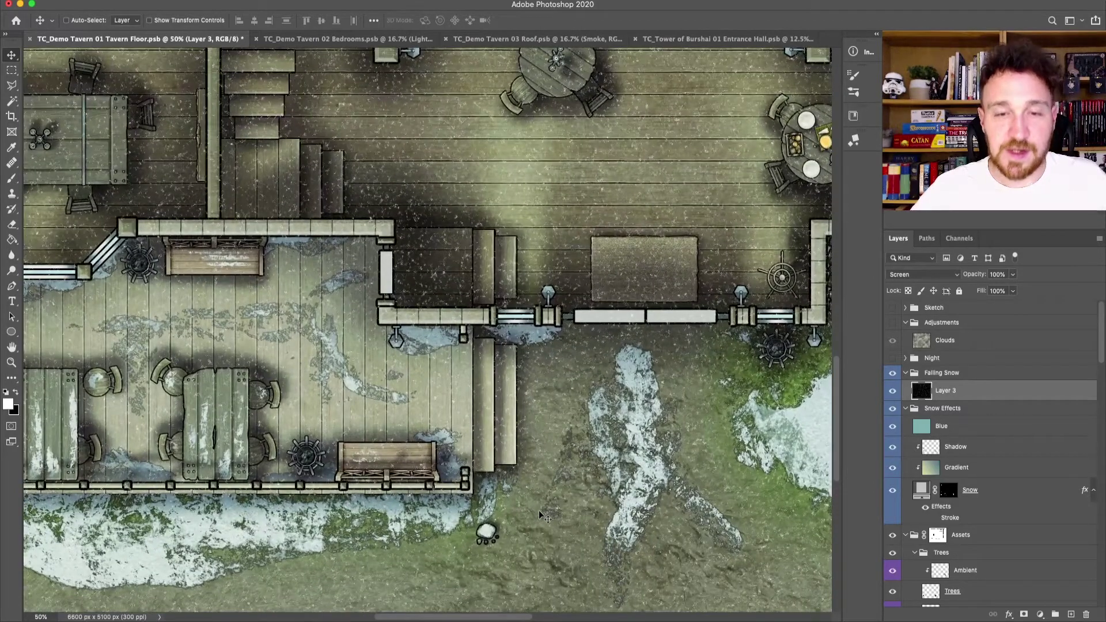
key("super+minus")
key("super+minus")
key("super+minus")
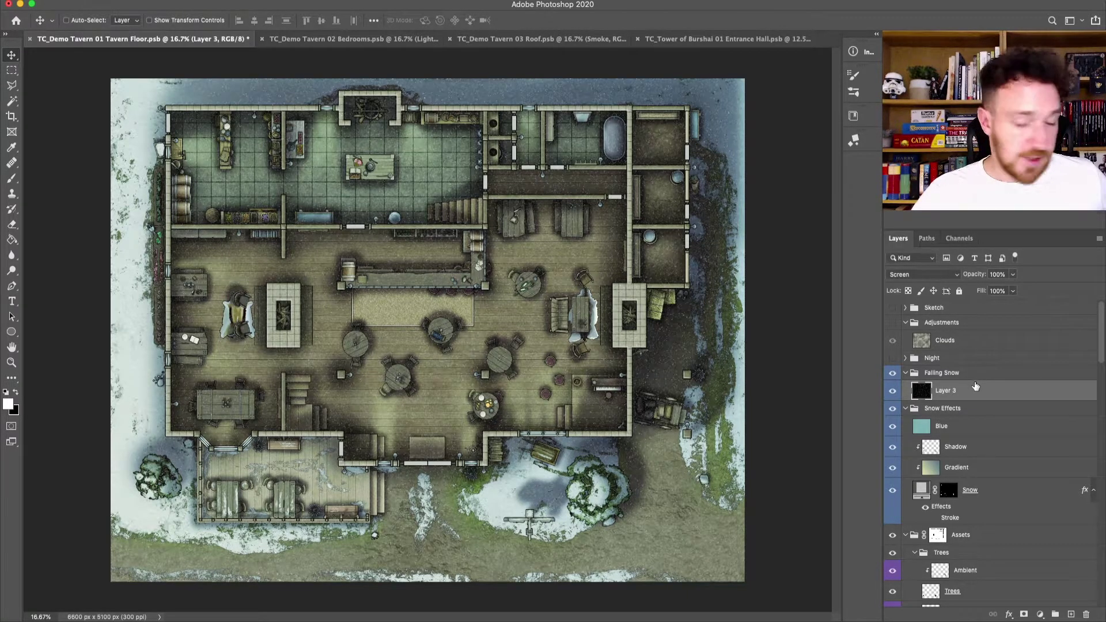
Step: Duplicate the snow layer, merge both copies into one, and set the merged layer to Screen
key("super+j")
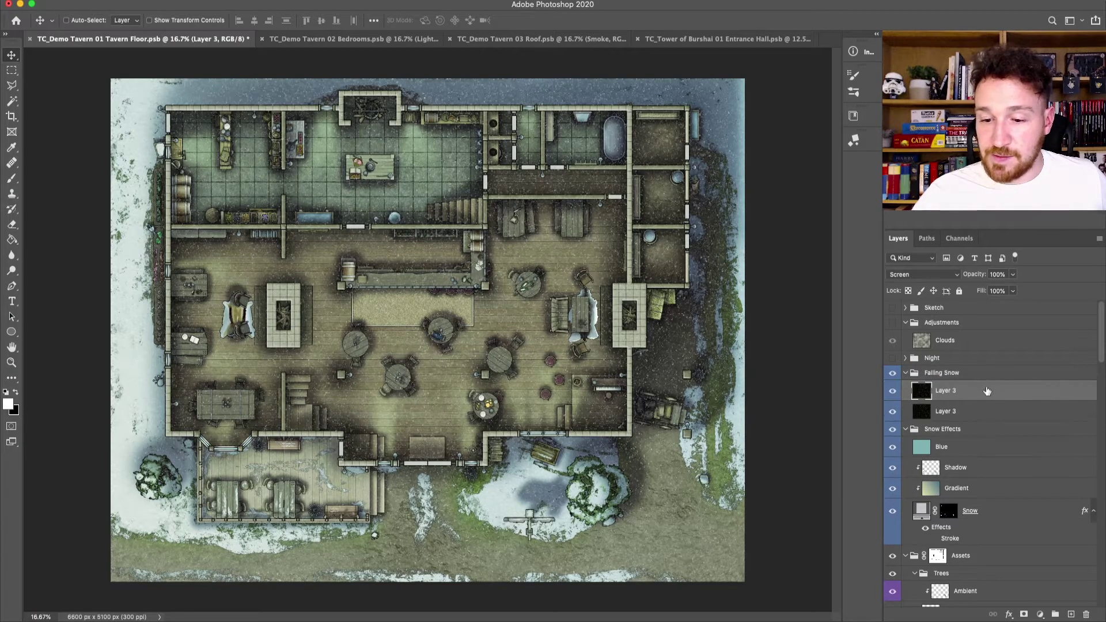
left_click(965, 411, "shift")
right_click(971, 412)
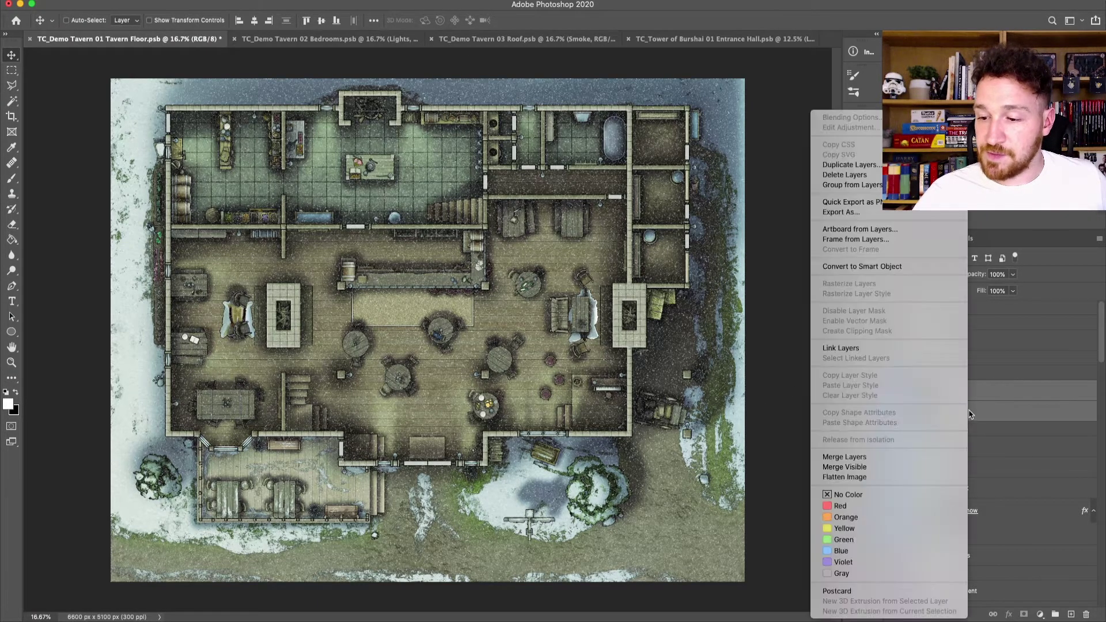
left_click(862, 462)
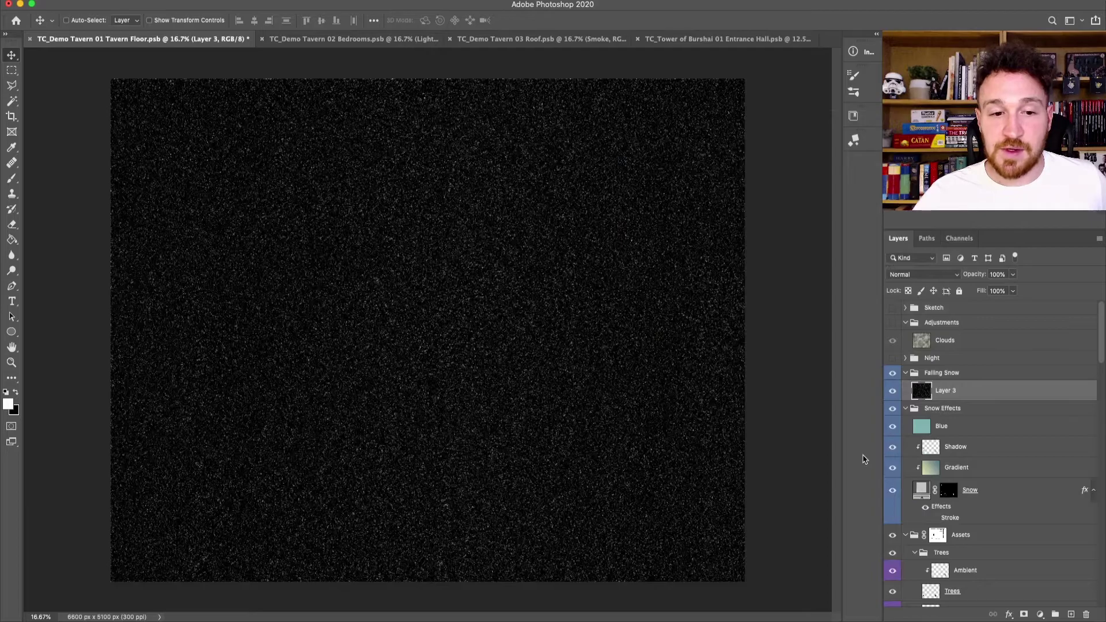
left_click(942, 276)
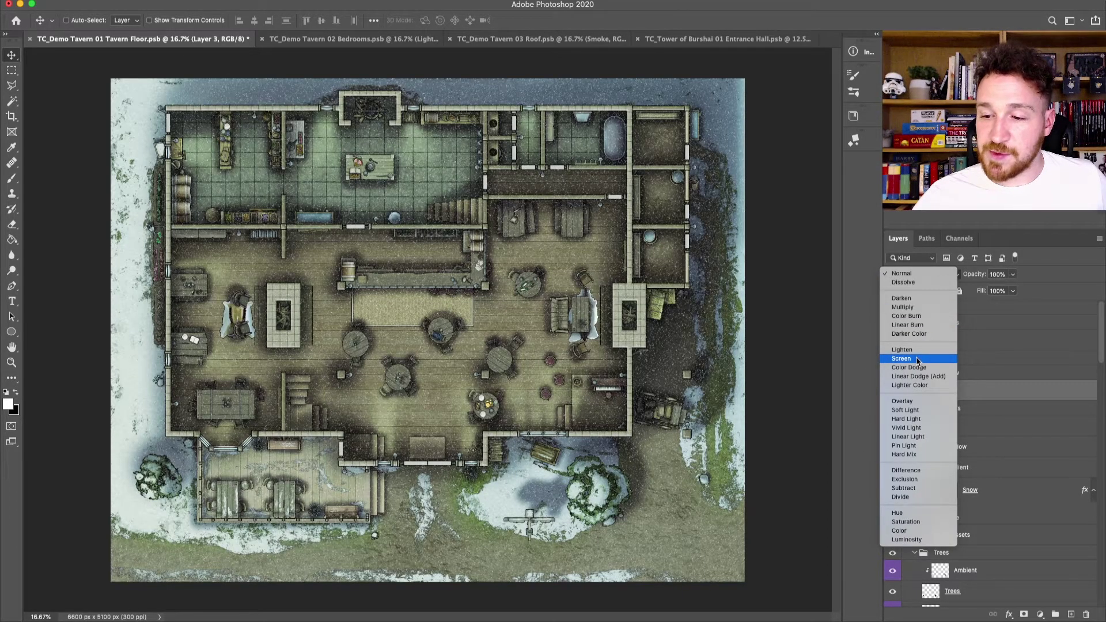
left_click(918, 359)
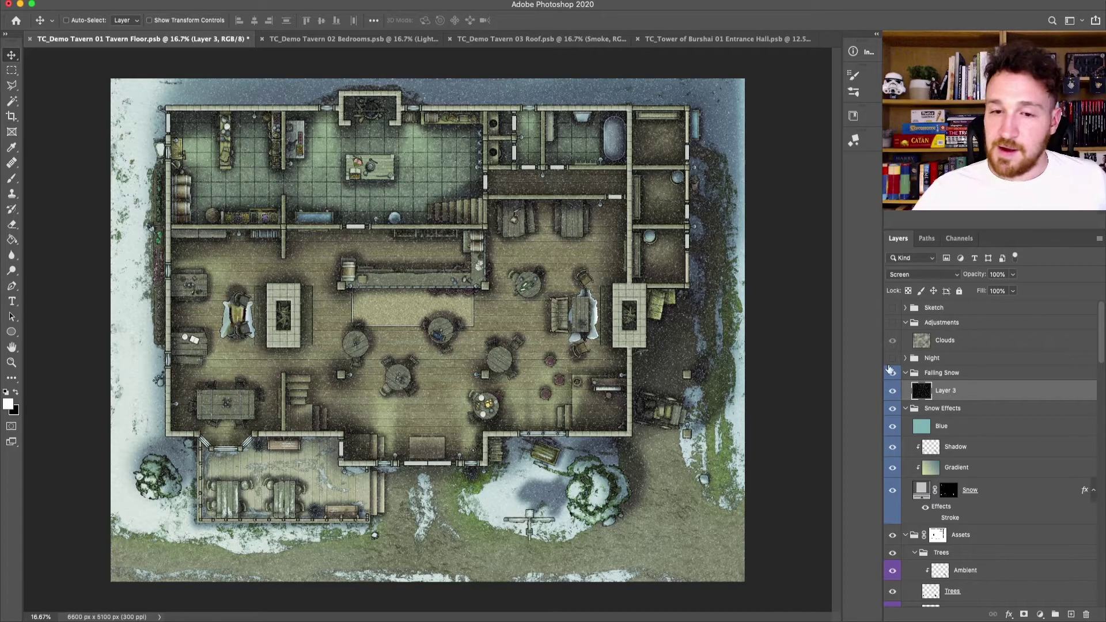
Step: Apply Motion Blur to the snow layer at an angle of 43° and a distance of 16 pixels, and inspect the streaks
left_click(271, 0)
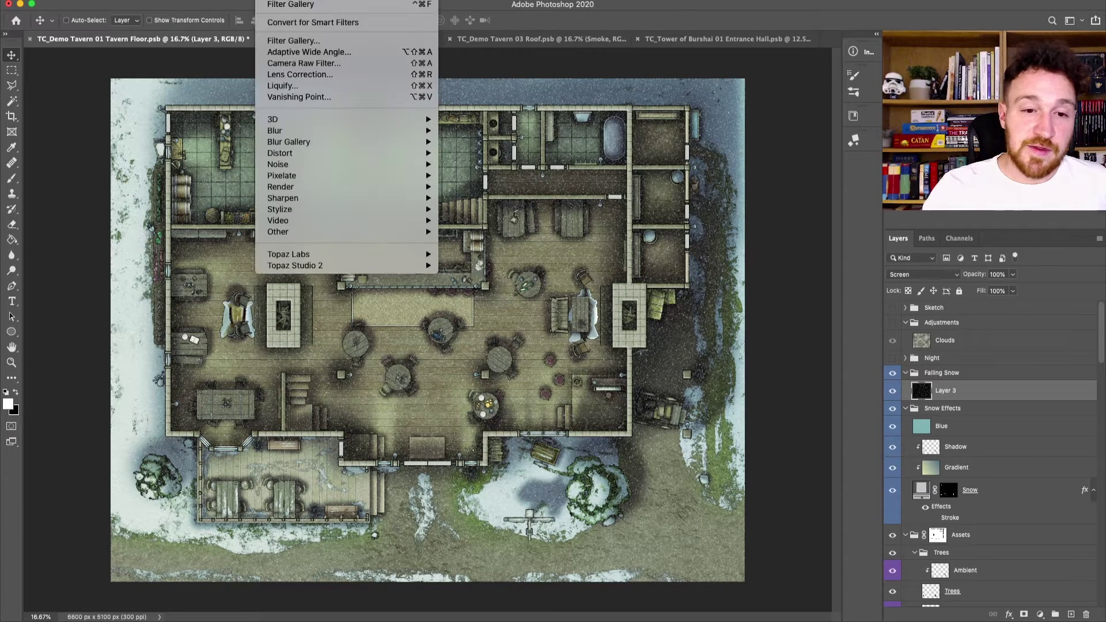
mouse_move(355, 134)
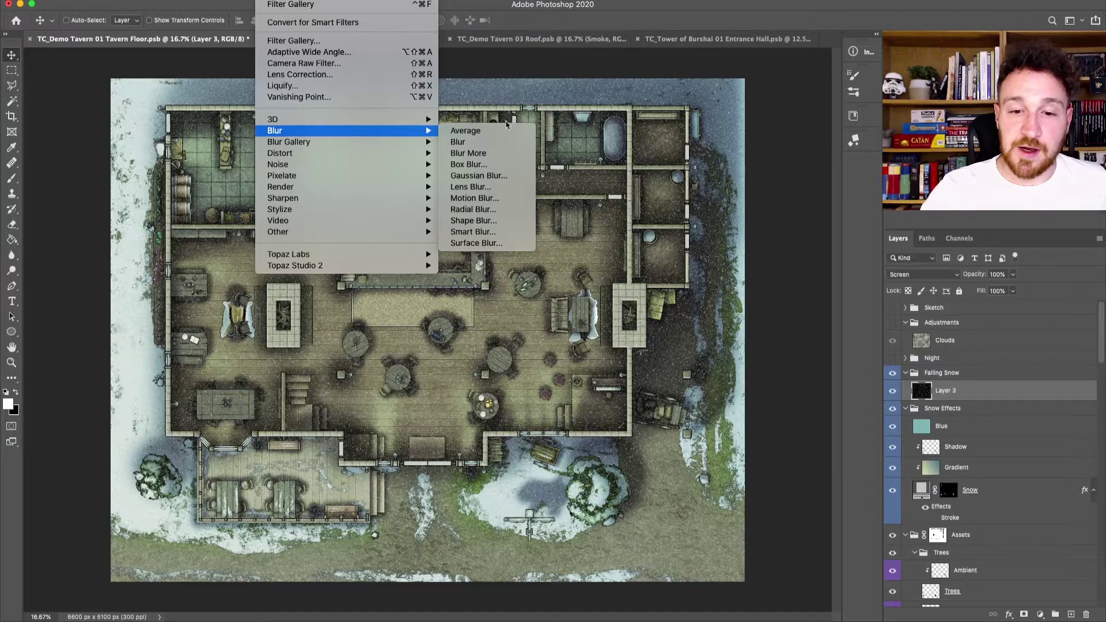
left_click(474, 198)
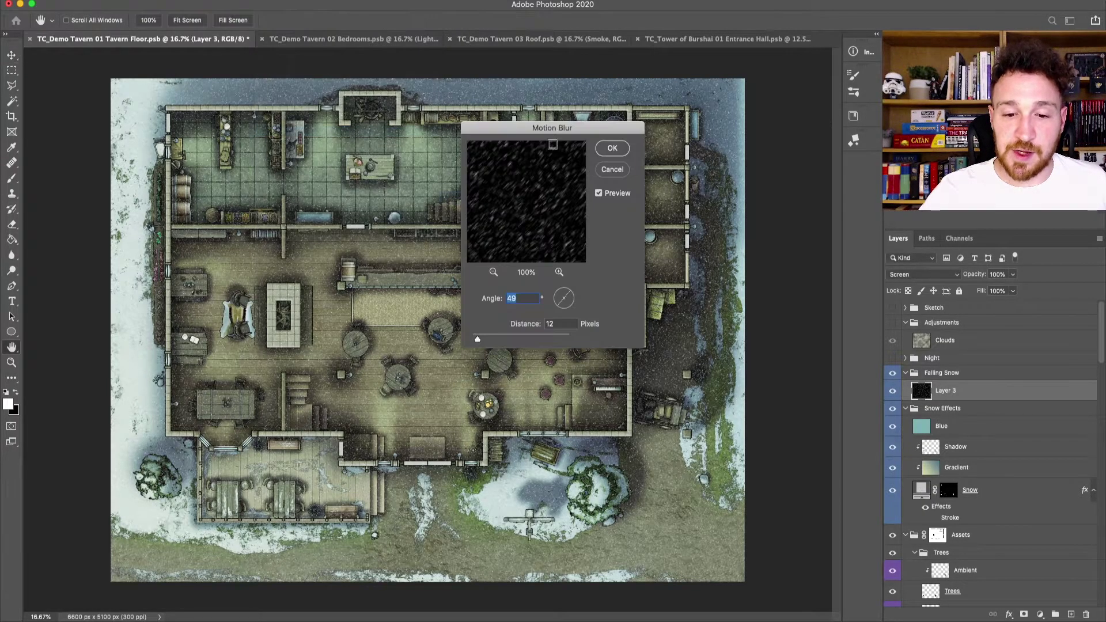
left_click(569, 293)
left_click_drag(569, 294, 571, 295)
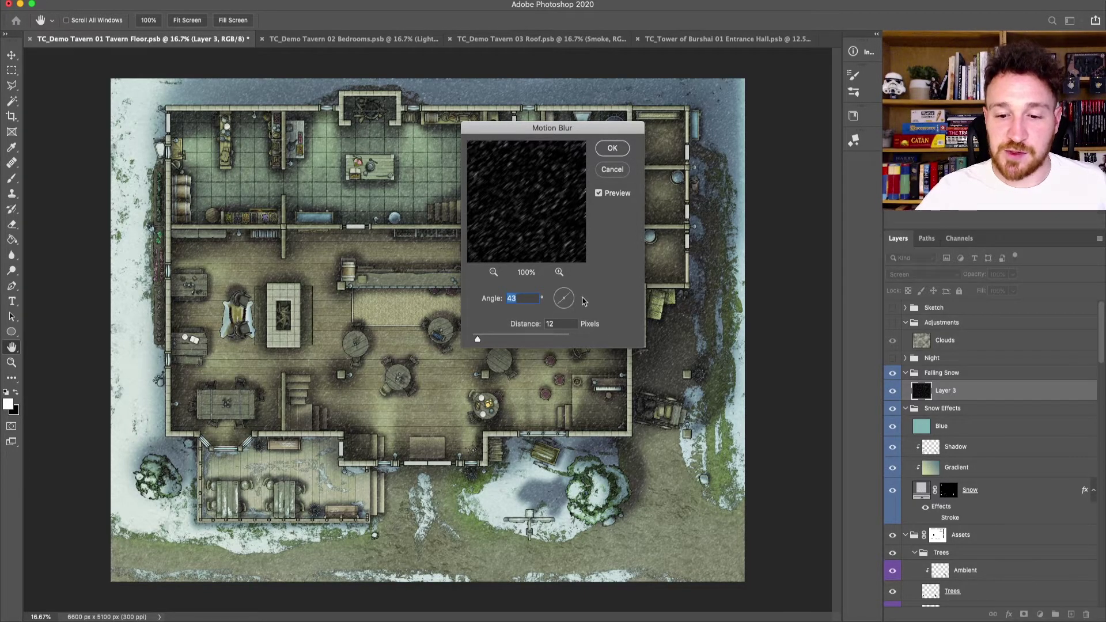
left_click_drag(478, 340, 482, 343)
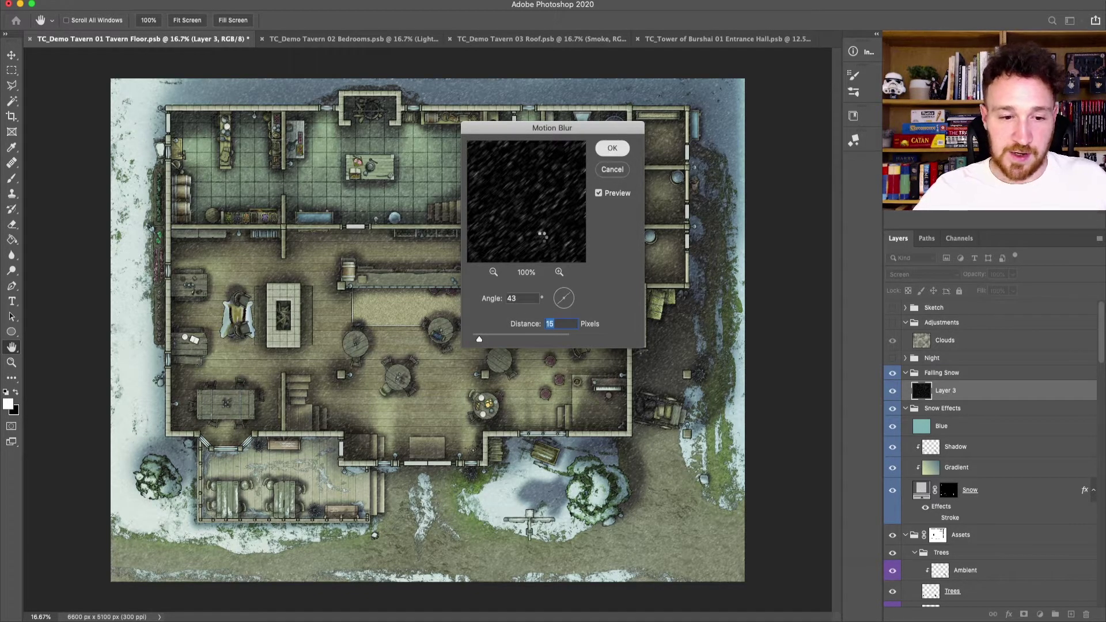
left_click(612, 149)
key("super+equal")
key("super+equal")
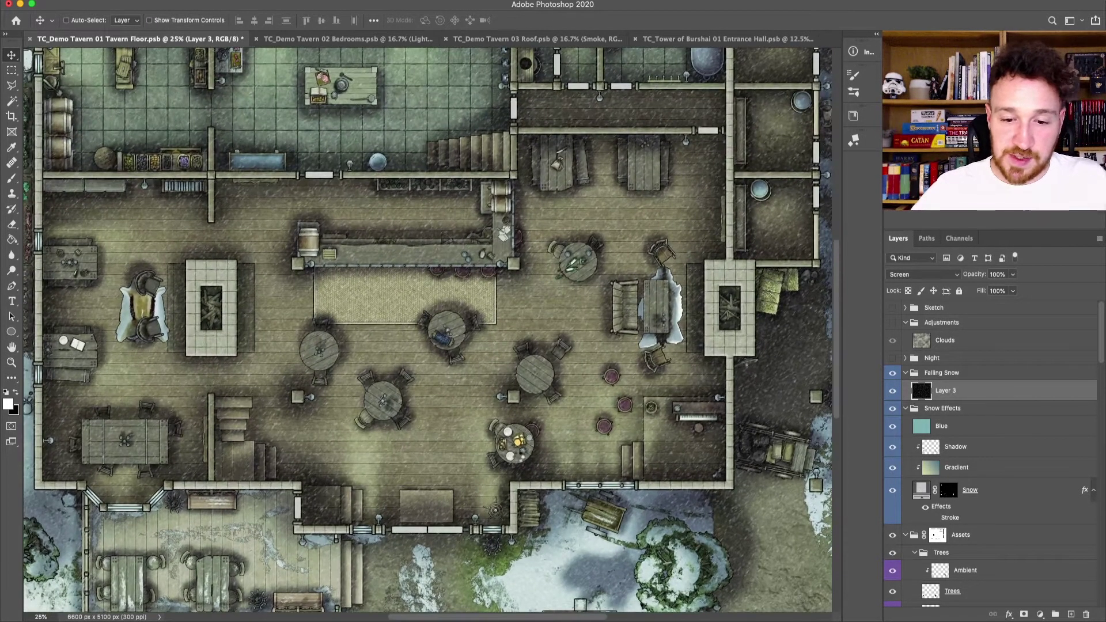
scroll(426, 328, "down", 10)
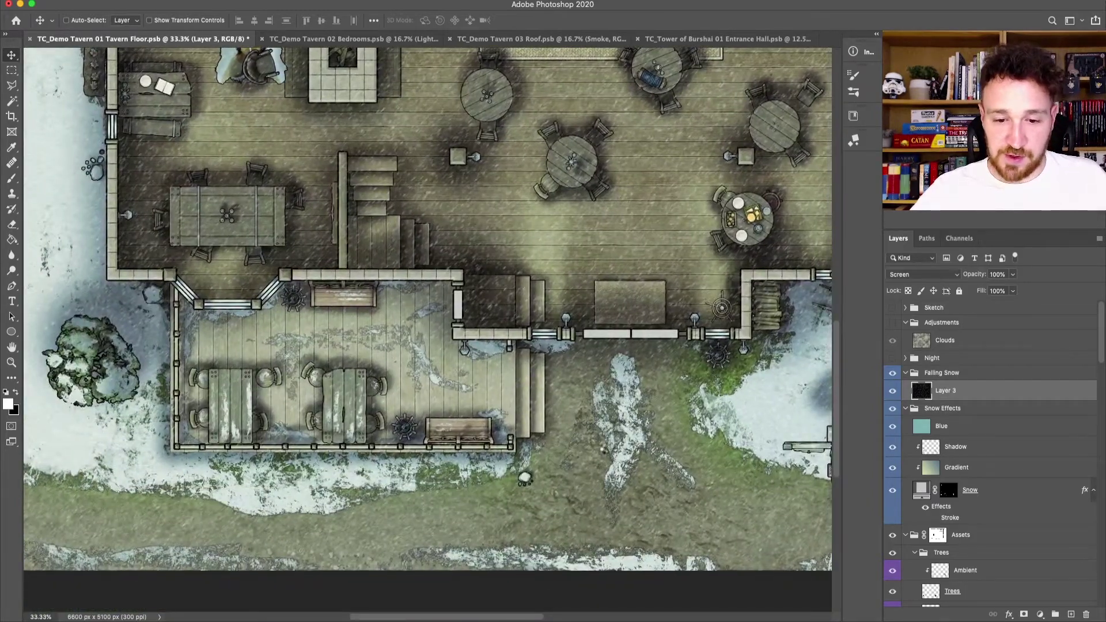
key("super+equal")
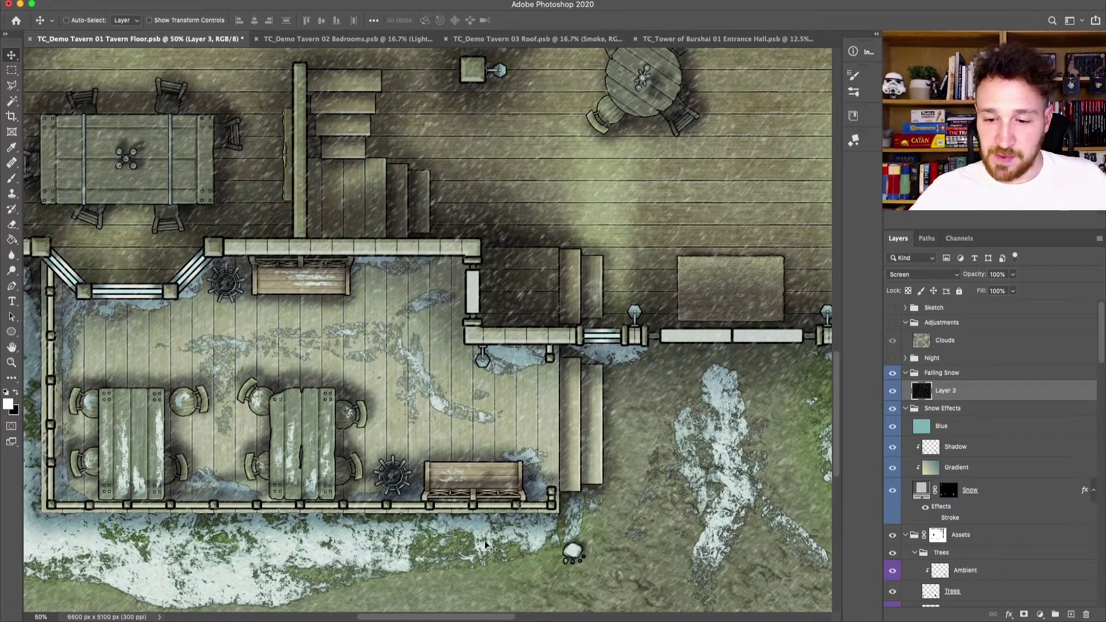
key("super+minus")
key("super+minus")
key("super+minus")
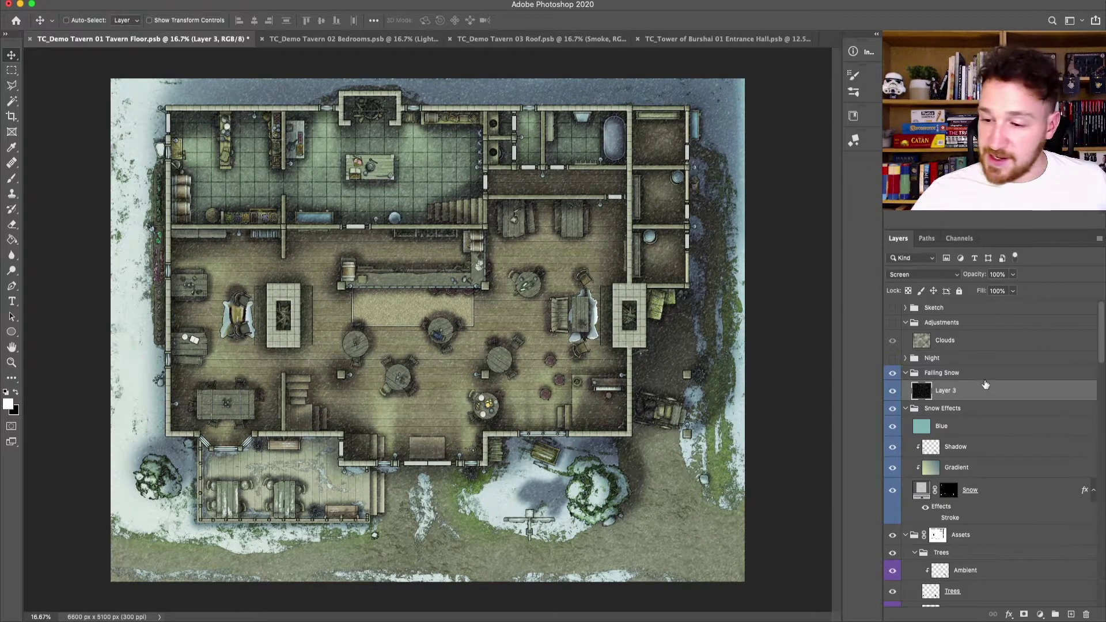
Step: Duplicate the blurred snow layer and scale a selected part of the copy to 253.34% so it covers the canvas
key("super+j")
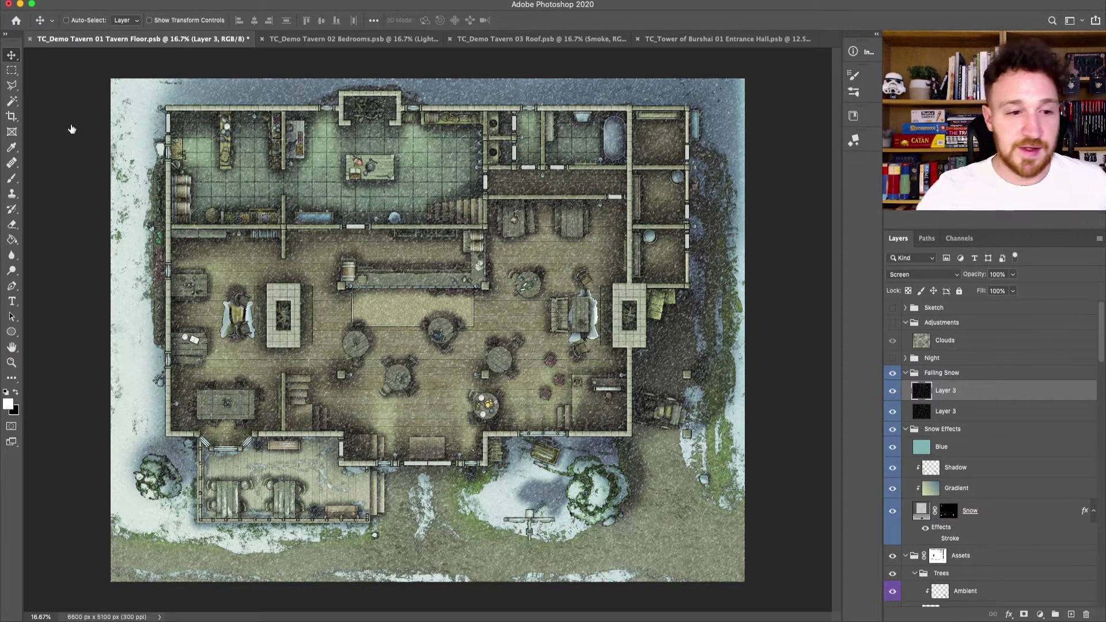
key("m")
left_click_drag(745, 79, 87, 584)
left_click(490, 310)
key("super+t")
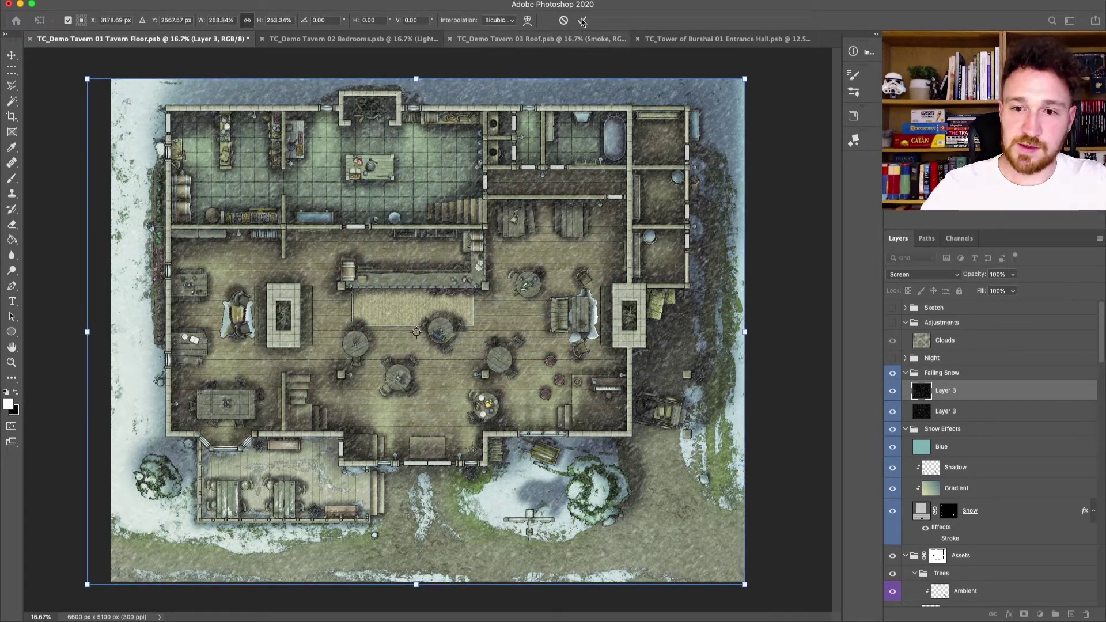
left_click(581, 20)
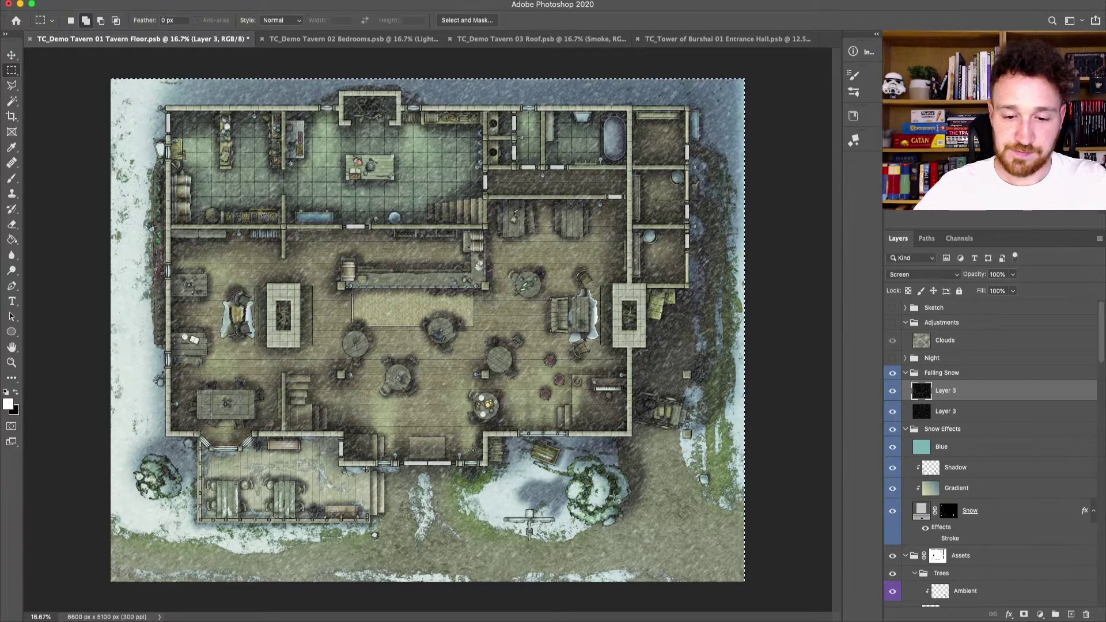
Step: Compare the two falling snow layers over the patio area by toggling their visibility
scroll(615, 497, "up", 3)
left_click_drag(460, 534, 628, 296)
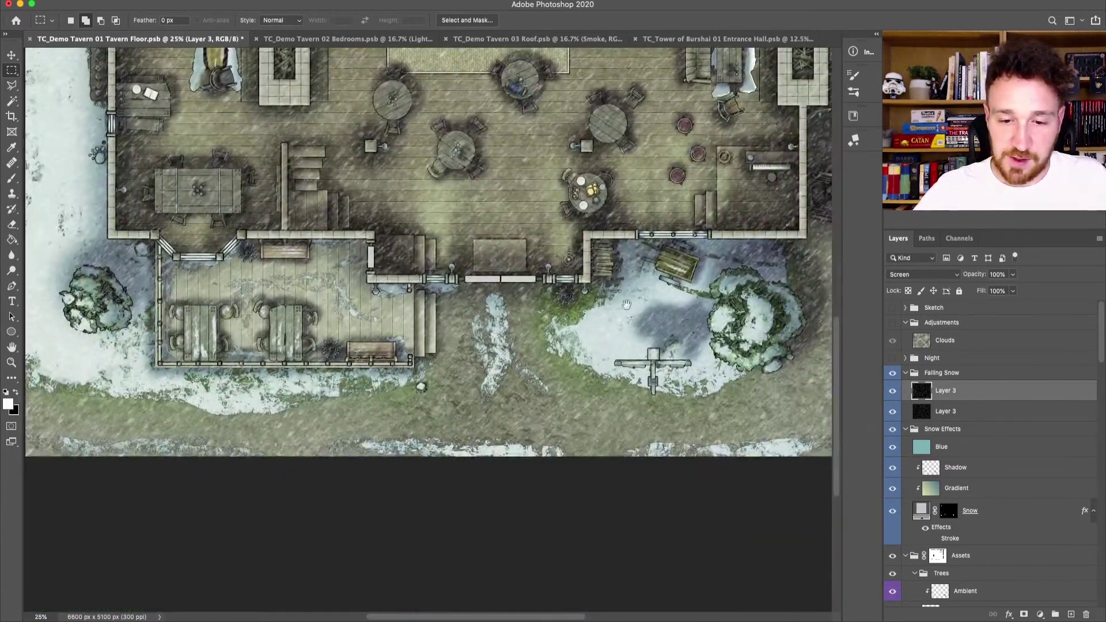
key("super+equal")
left_click(892, 411)
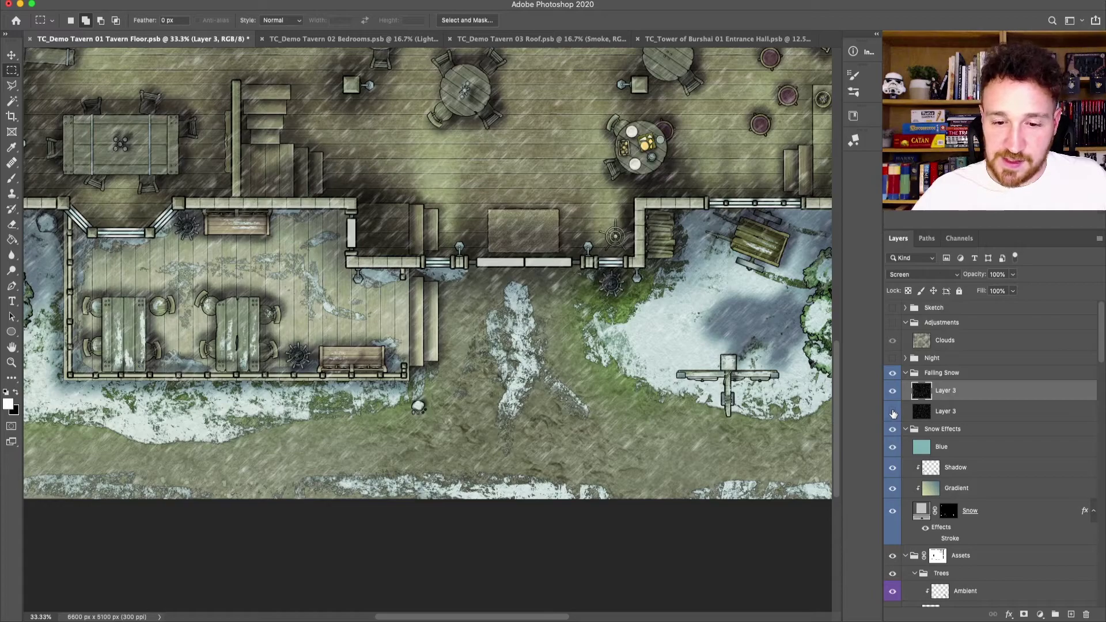
left_click(892, 391)
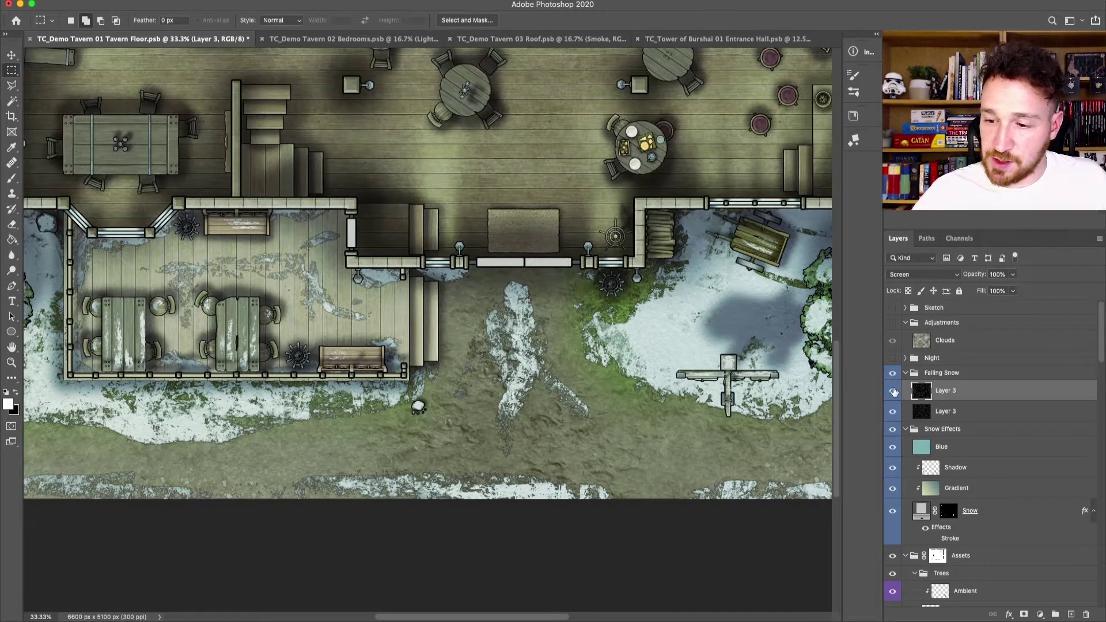
left_click(893, 391)
key("super+minus")
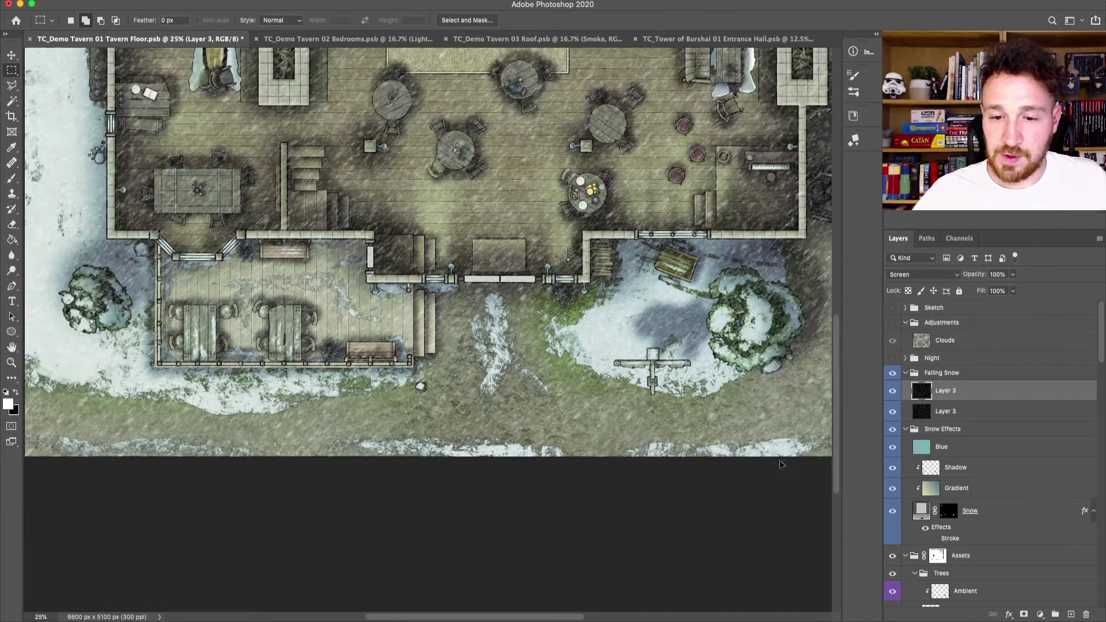
key("super+minus")
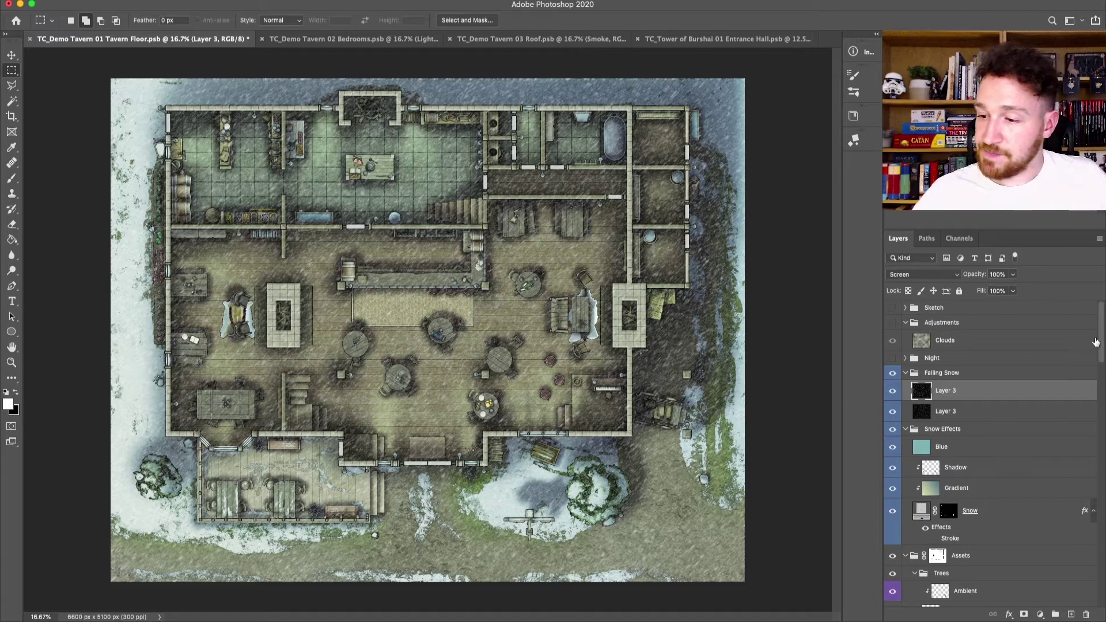
Step: Load the Interior shadow group's mask as a selection and add the layer masks inside the Walls group to it
left_click_drag(1103, 328, 1099, 507)
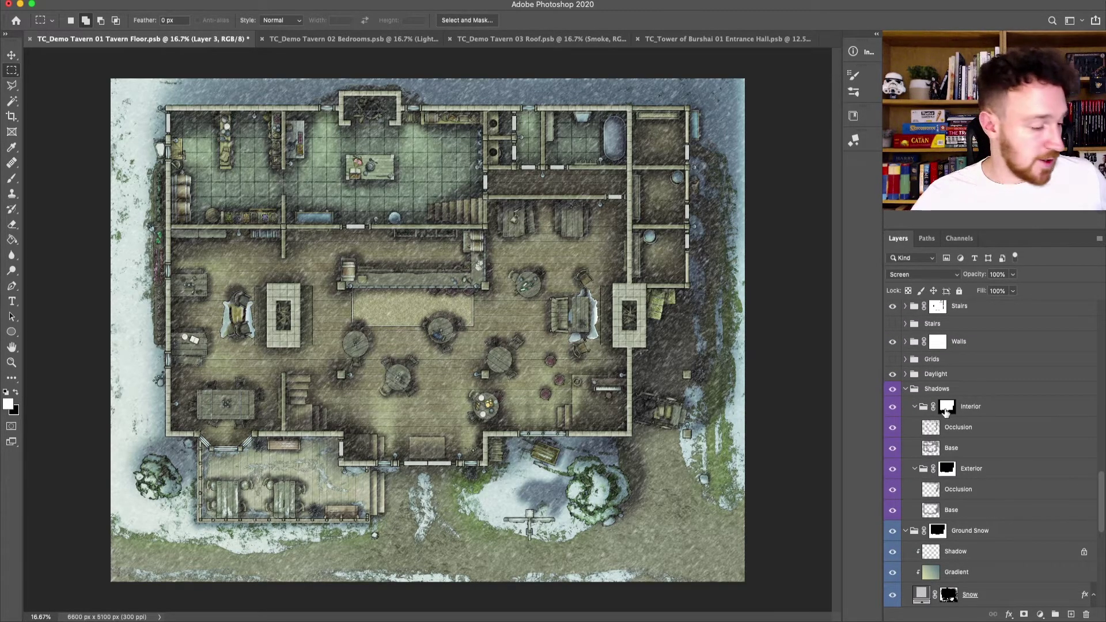
left_click(947, 409, "super")
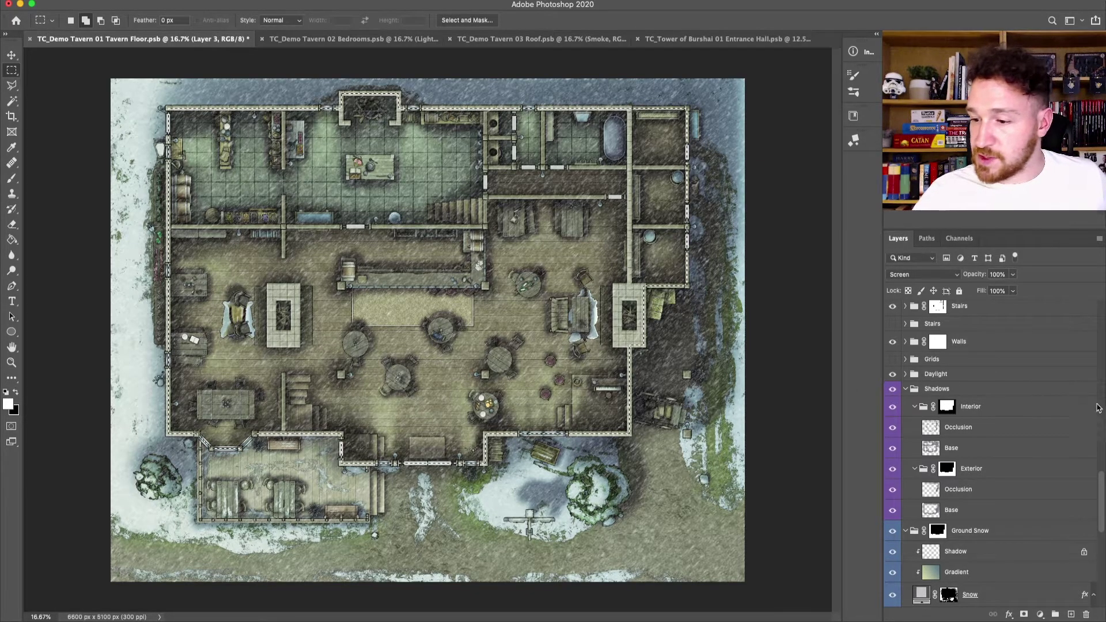
left_click_drag(1101, 490, 1099, 466)
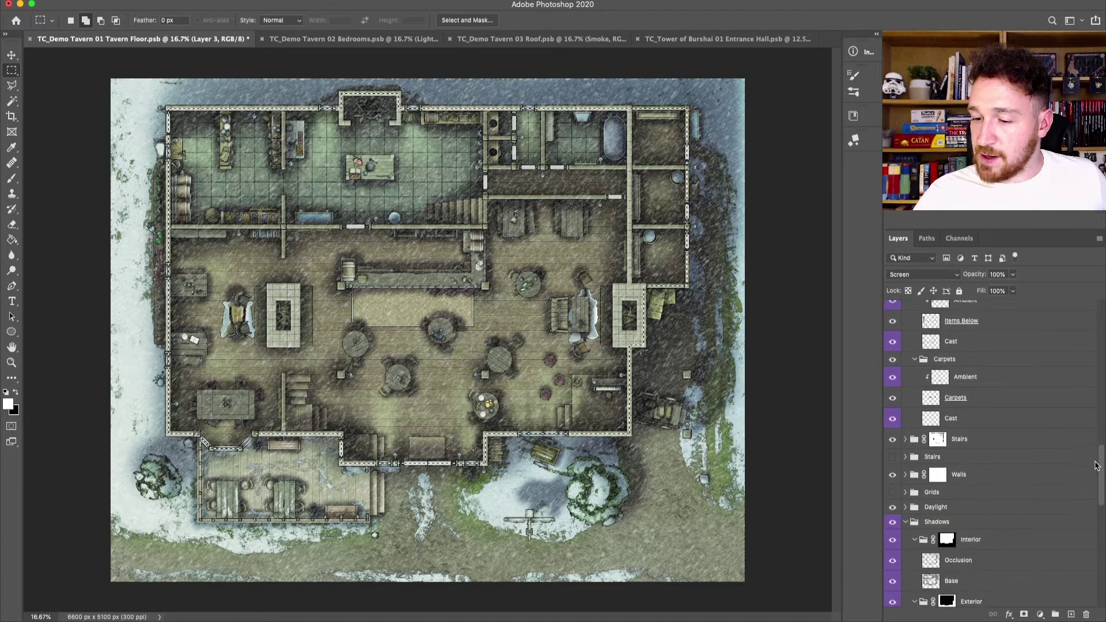
left_click(912, 474)
scroll(947, 445, "down", 2)
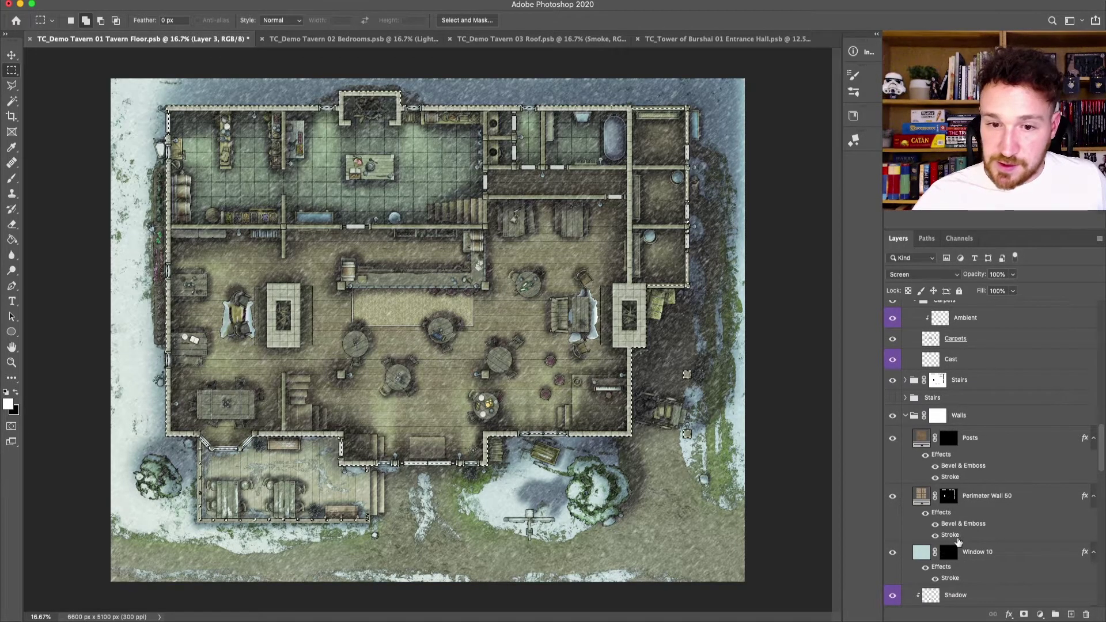
left_click_drag(1102, 440, 1102, 477)
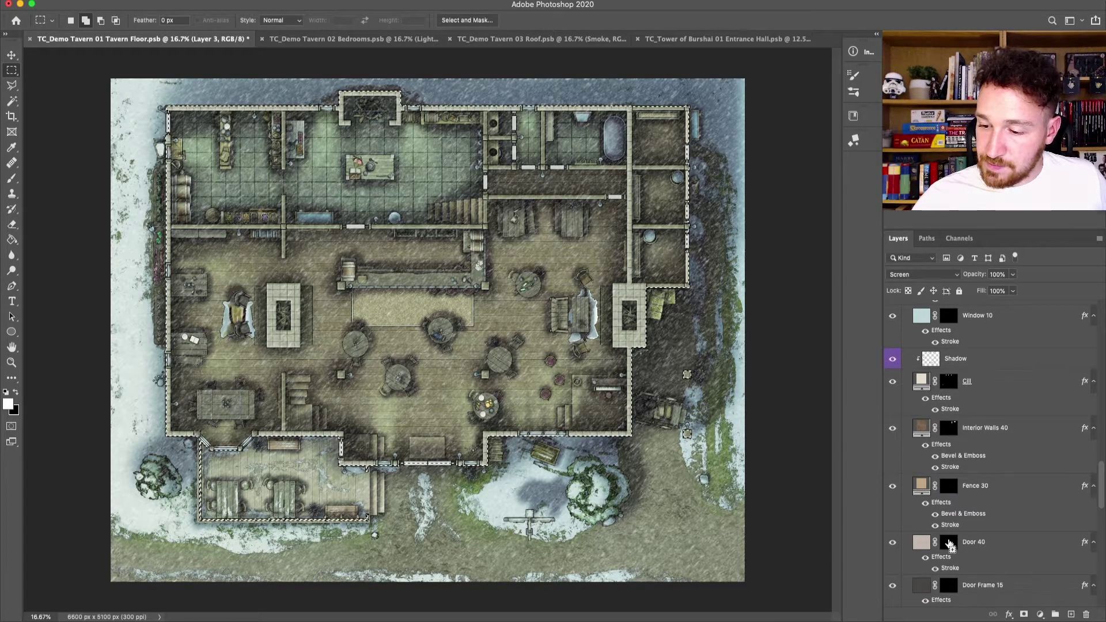
scroll(951, 491, "down", 4)
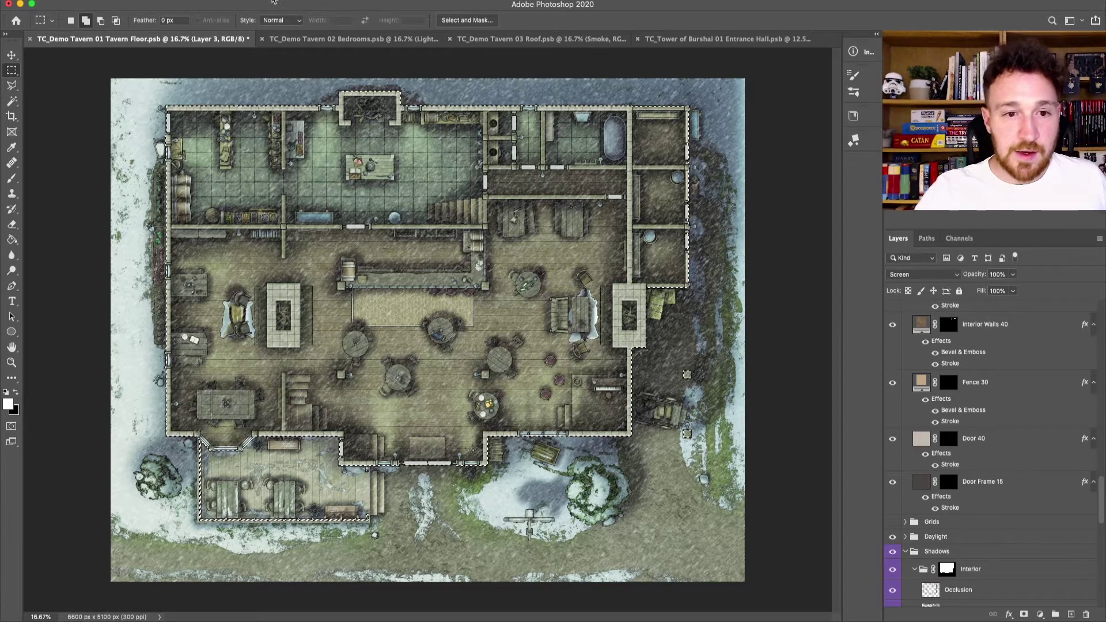
Step: Invert the building selection and add it as a layer mask to the Falling Snow group
left_click(276, 2)
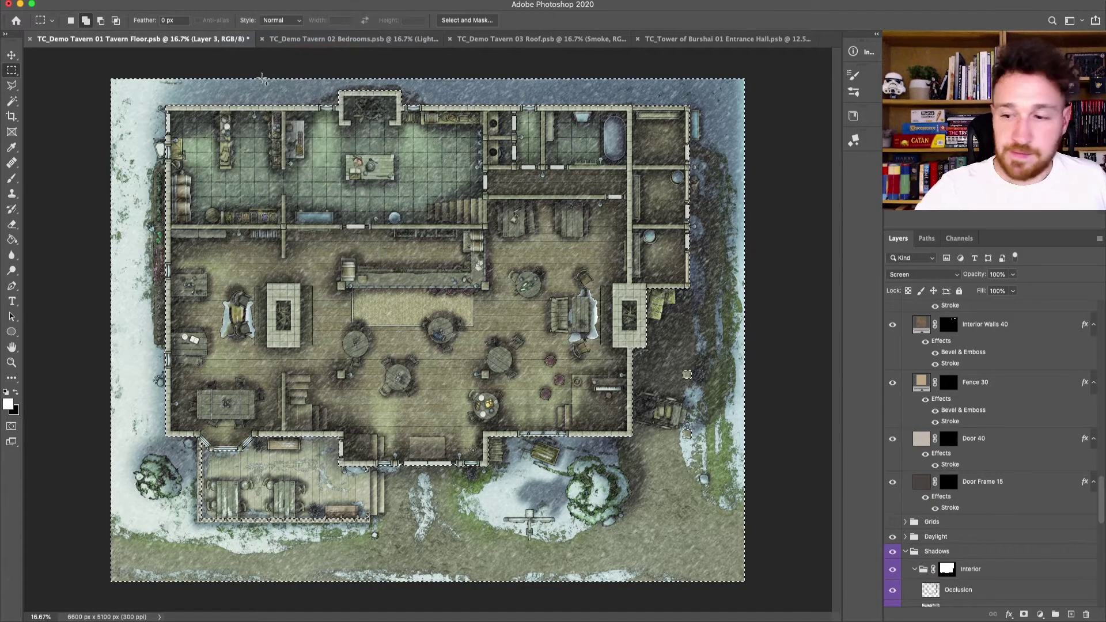
scroll(990, 403, "up", 10)
left_click(973, 372)
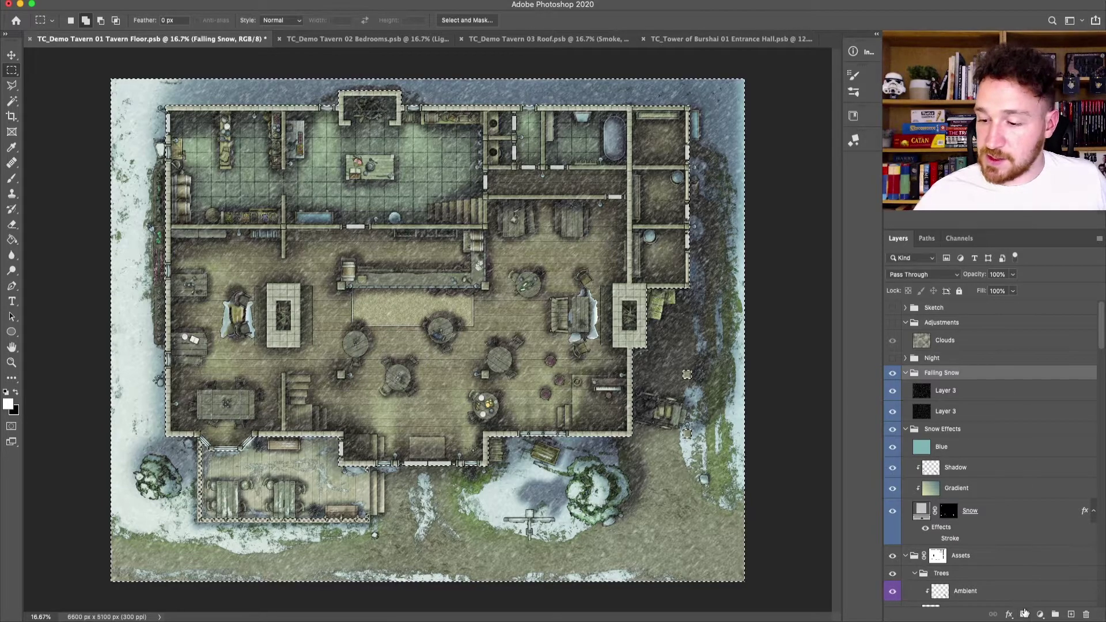
left_click(1023, 613)
Step: Paint black on the Falling Snow mask with a 400–500 px brush to clear snow from the covered area beside the east fireplace and remaining gaps
left_click(12, 178)
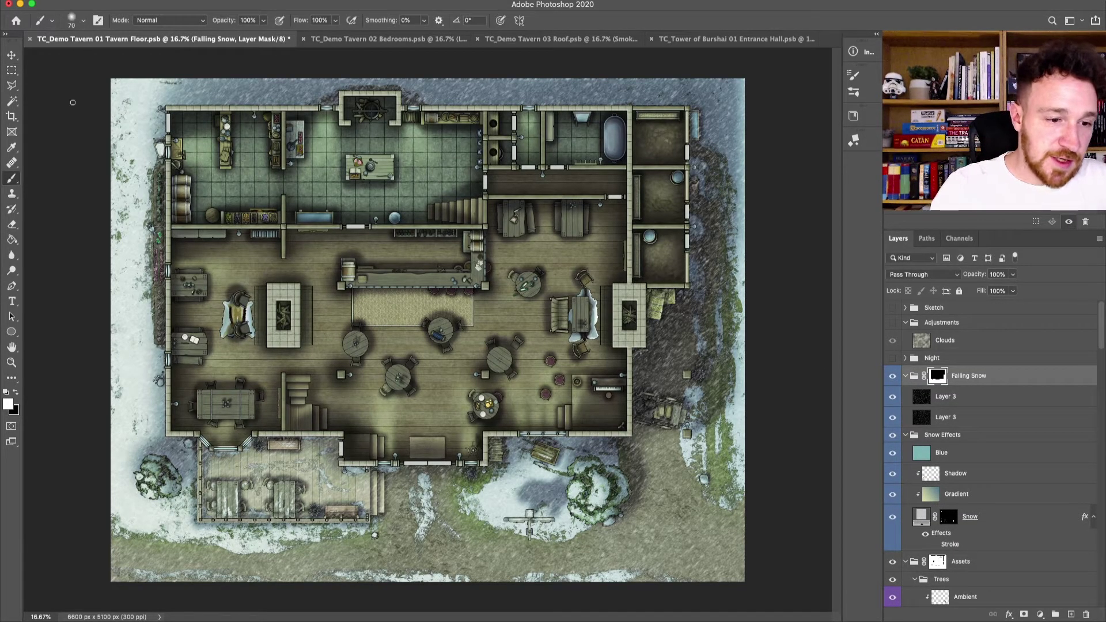
left_click(16, 394)
key("bracketright")
key("bracketright")
key("bracketright")
key("bracketright")
key("bracketright")
key("bracketright")
key("bracketright")
key("bracketright")
key("bracketright")
key("bracketright")
key("bracketright")
key("bracketright")
key("bracketright")
mouse_move(652, 370)
left_mouse_down()
mouse_move(634, 418)
mouse_move(677, 419)
mouse_move(671, 278)
mouse_move(688, 422)
mouse_move(697, 126)
mouse_move(689, 115)
mouse_move(630, 117)
left_mouse_up()
key("bracketleft")
key("bracketleft")
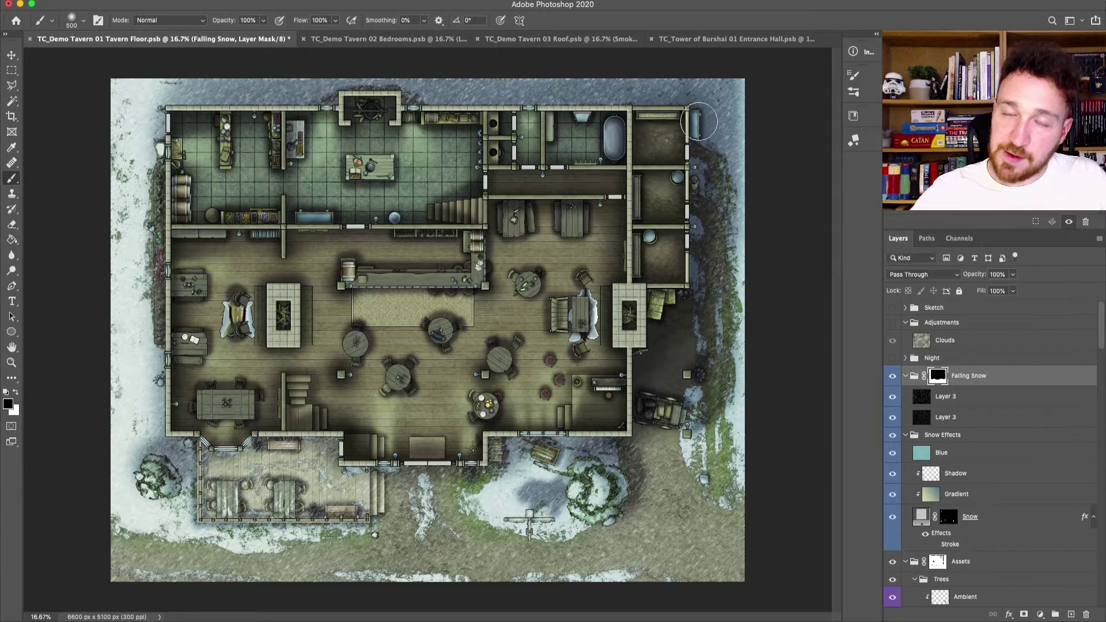
key("bracketleft")
key("bracketright")
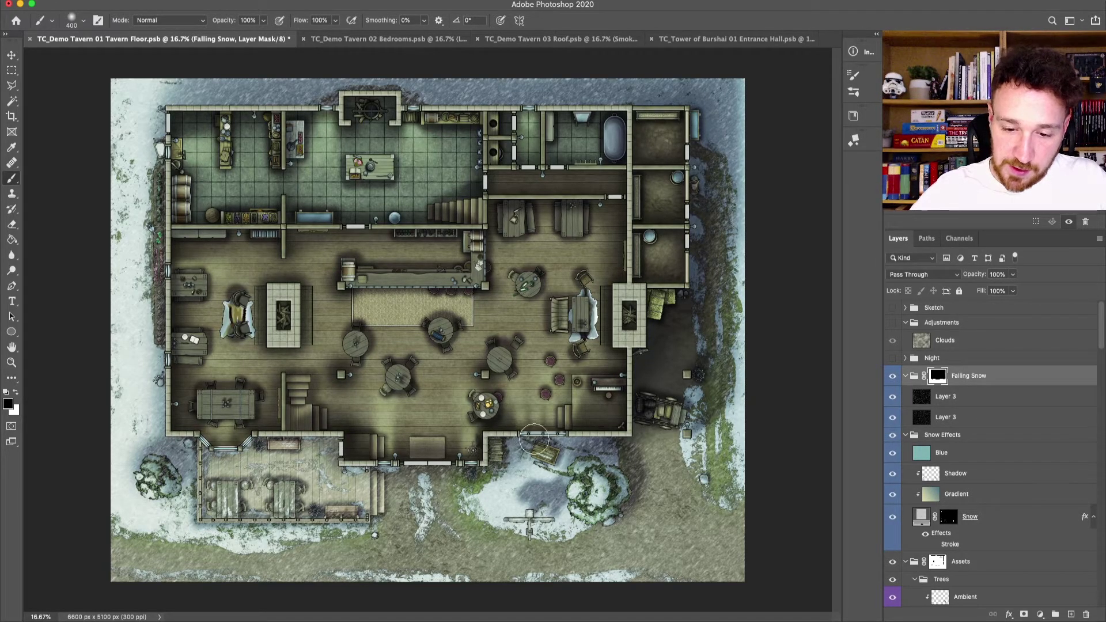
mouse_move(341, 435)
left_mouse_down()
mouse_move(214, 437)
mouse_move(175, 412)
mouse_move(176, 117)
mouse_move(388, 95)
mouse_move(591, 110)
mouse_move(647, 142)
left_mouse_up()
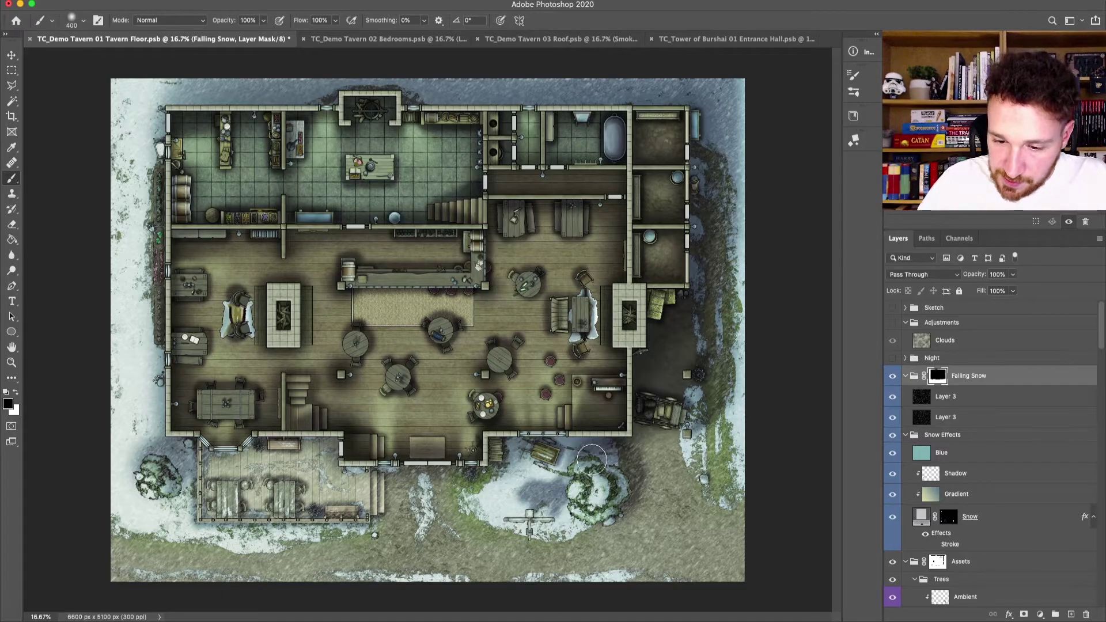
key("bracketleft")
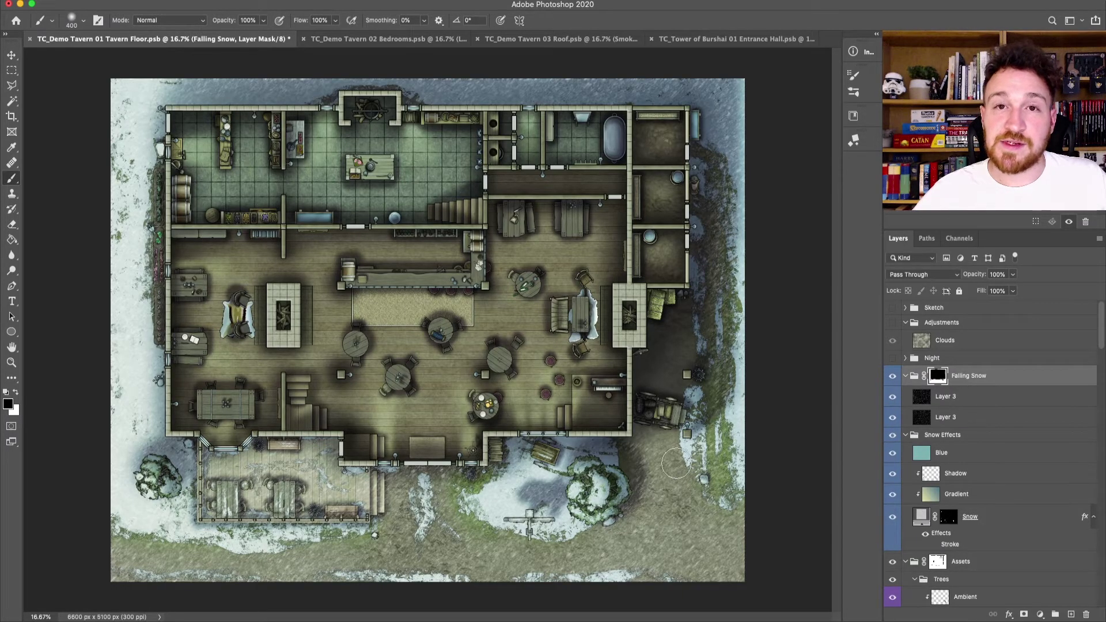
Step: Collapse the Falling Snow group and turn on the Night and Lights groups for a snowy night variant
left_click(11, 55)
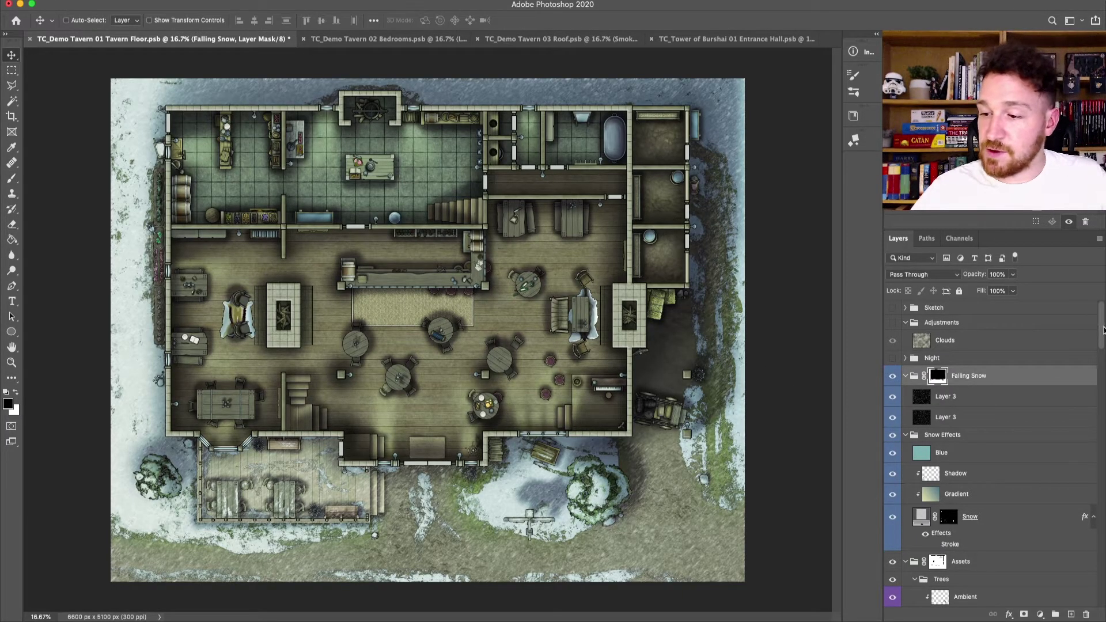
left_click(905, 375)
left_click(892, 358)
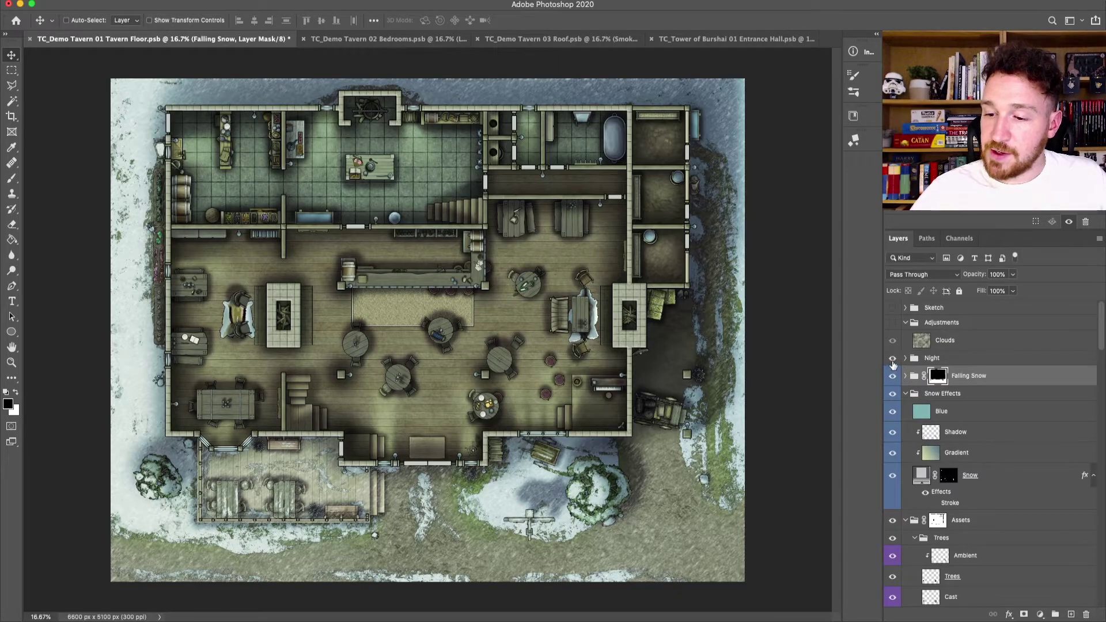
scroll(1063, 376, "down", 5)
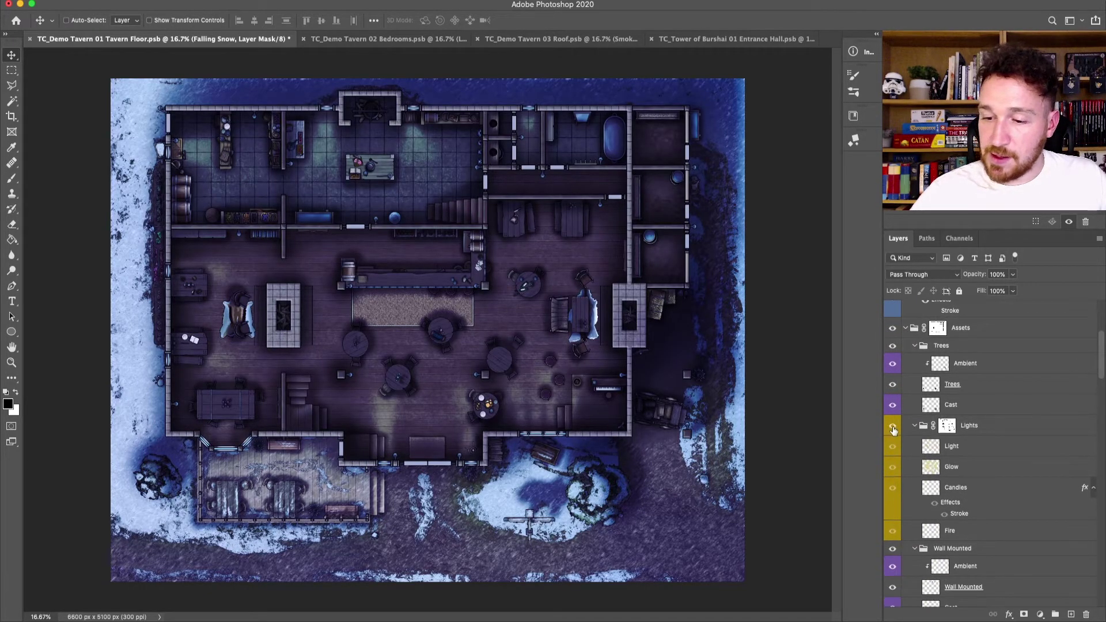
left_click(892, 425)
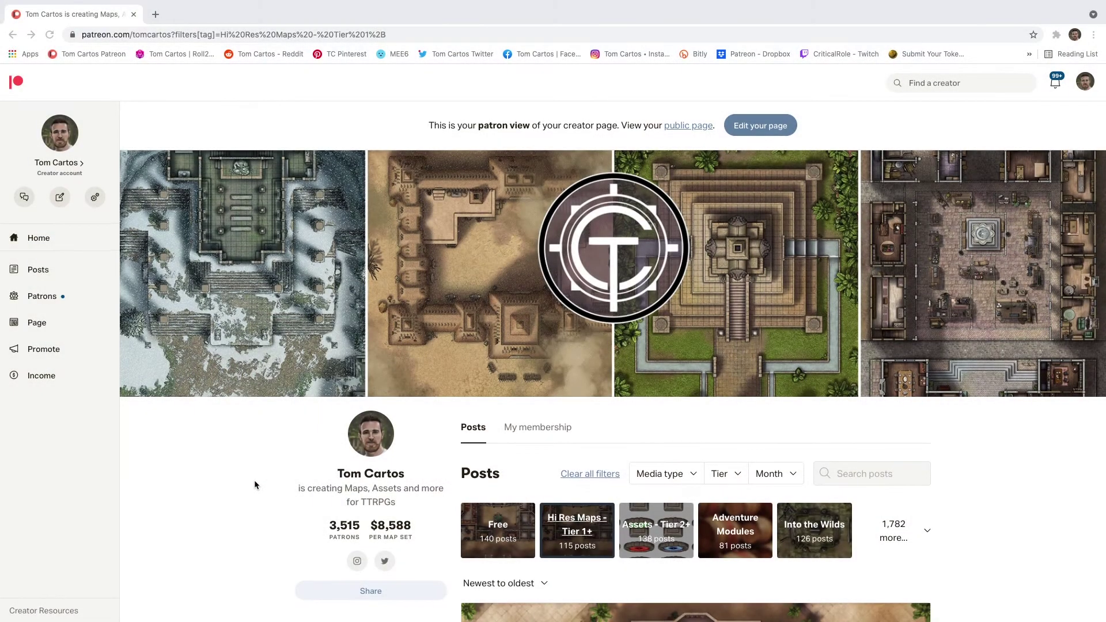
Step: Switch to the browser and look through the Hi Res Maps - Tier 1+ posts on the creator's Patreon page
scroll(254, 479, "down", 15)
scroll(255, 485, "down", 20)
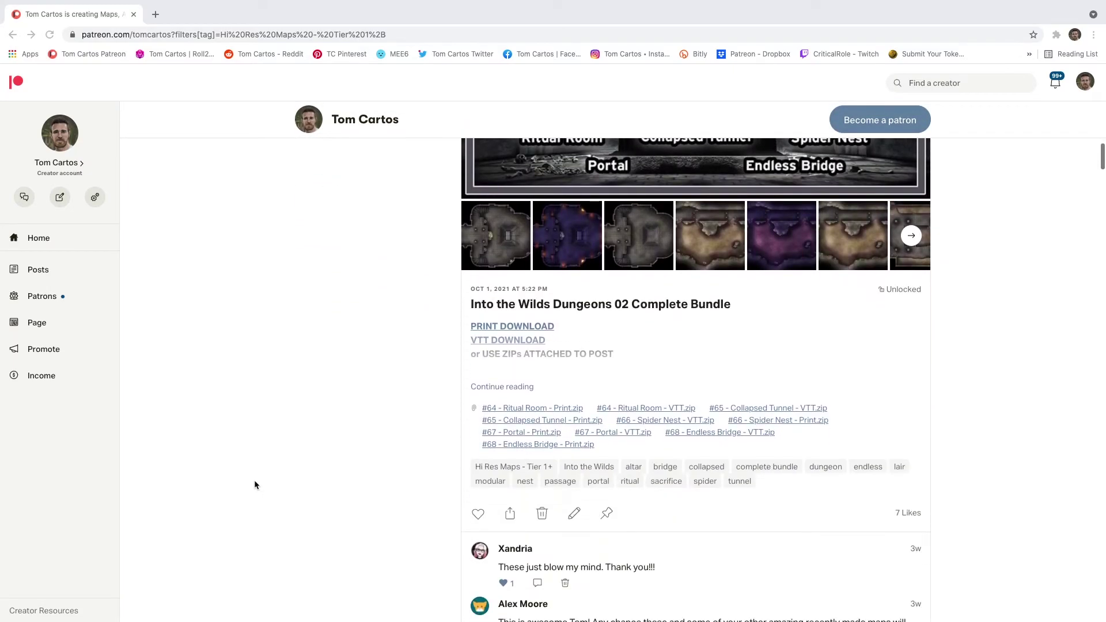
scroll(254, 482, "down", 20)
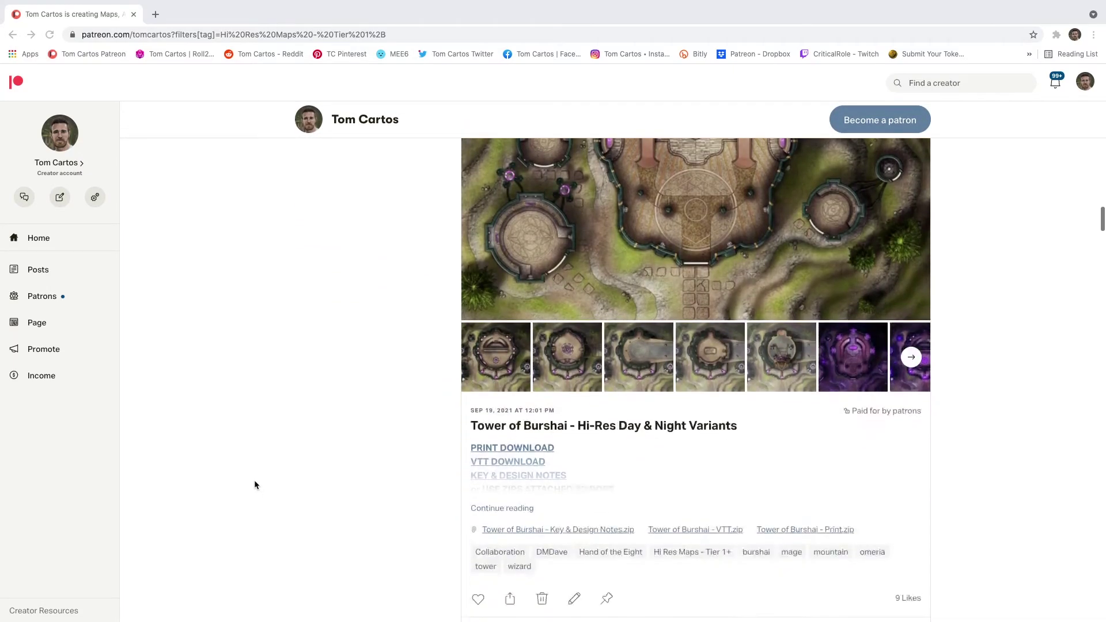
scroll(255, 480, "down", 20)
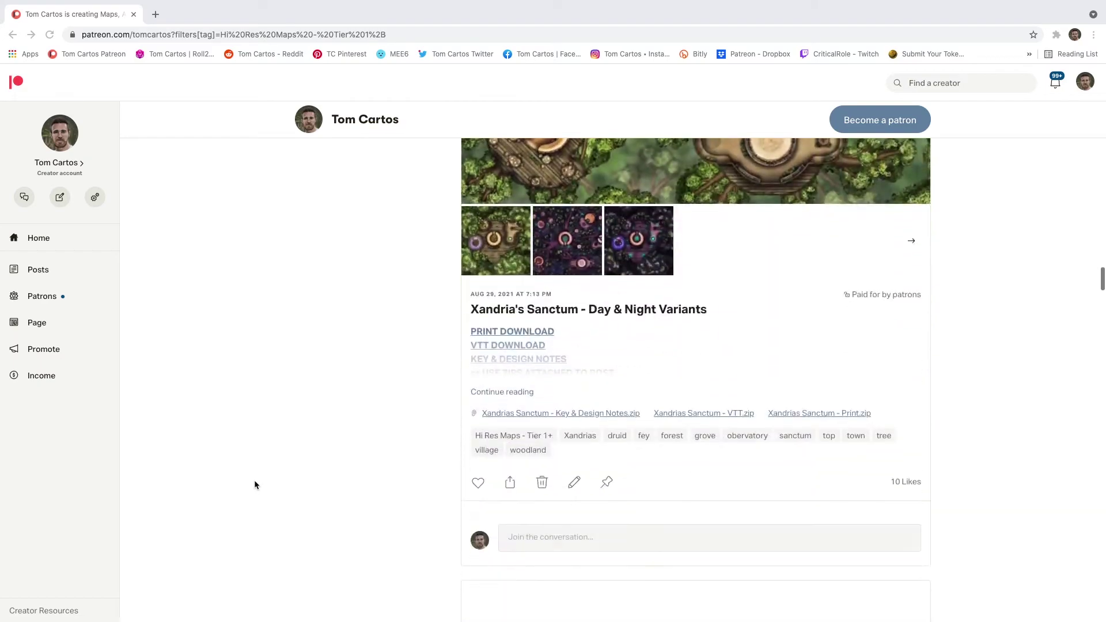
scroll(255, 484, "down", 20)
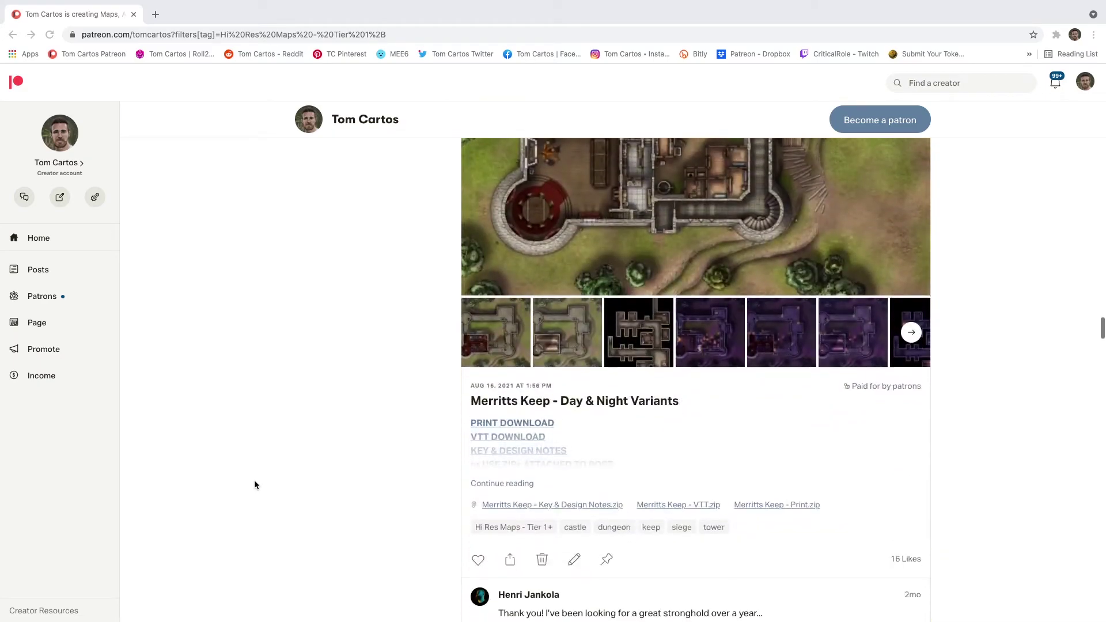
scroll(254, 484, "down", 10)
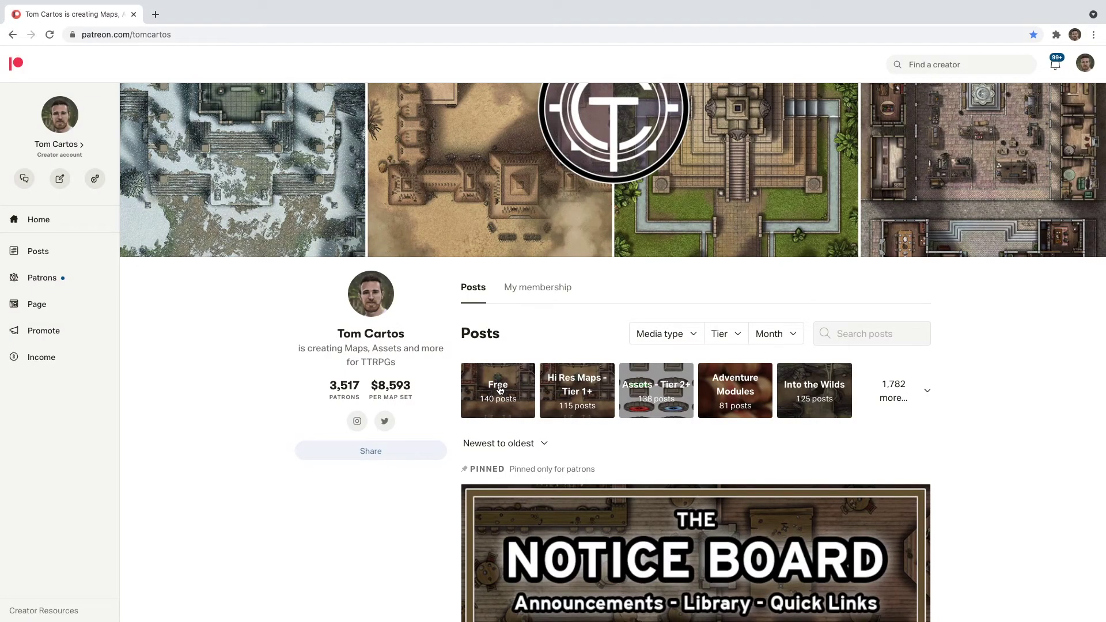
Step: Filter the creator's Patreon posts by the Free tag and look through them
left_click(500, 391)
scroll(811, 449, "down", 10)
scroll(811, 449, "down", 20)
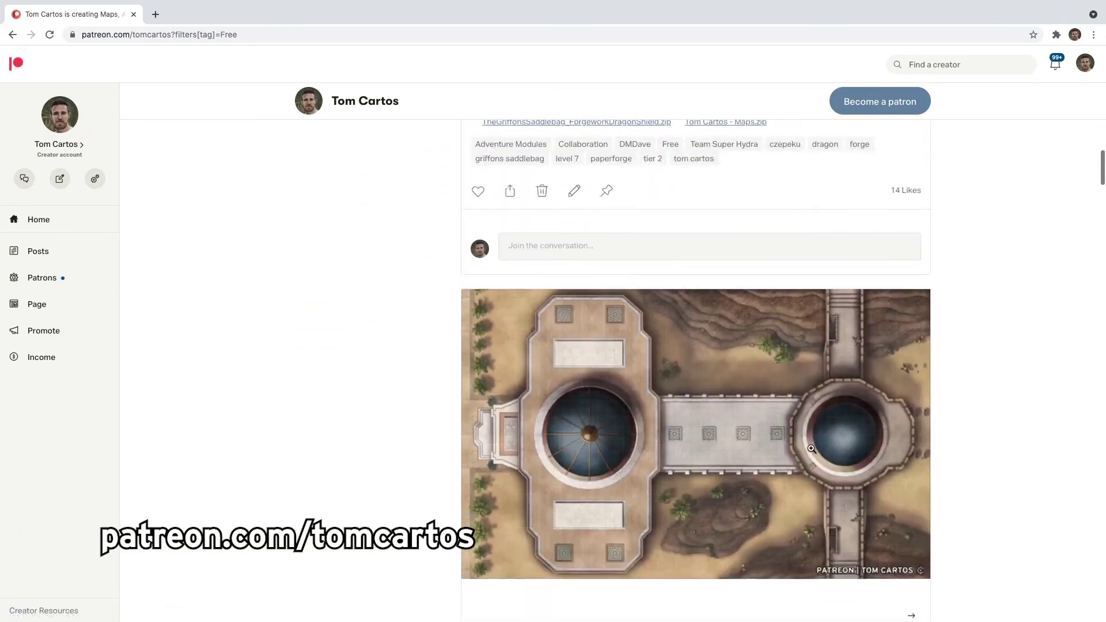
scroll(811, 448, "down", 20)
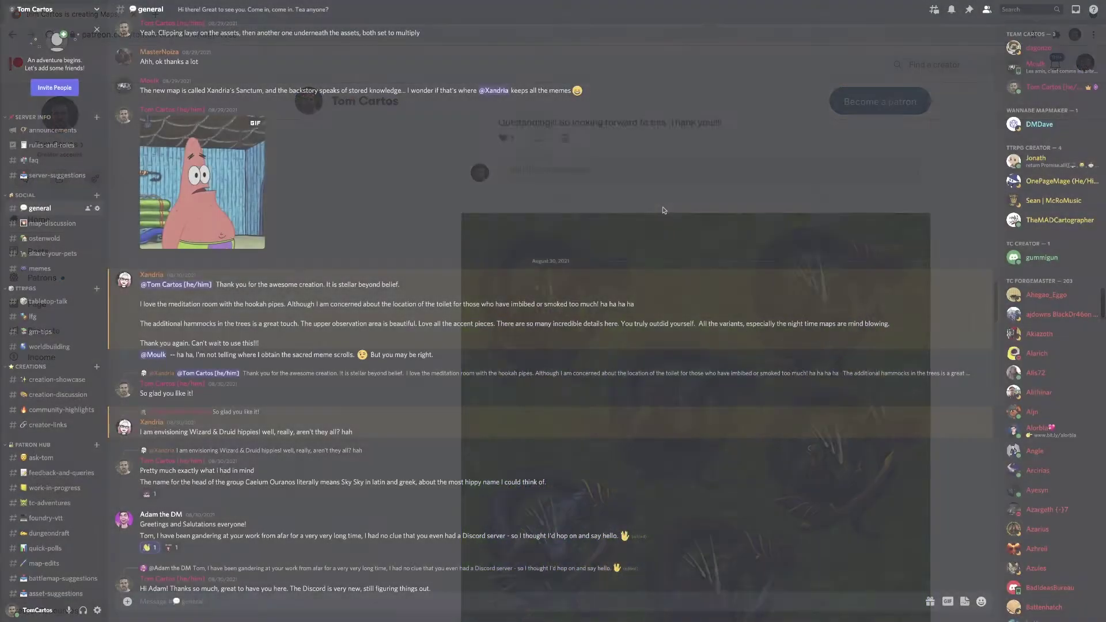
Step: Switch to the Discord server and browse the general, ostenwold and worldbuilding channels
scroll(663, 210, "down", 10)
scroll(664, 211, "down", 15)
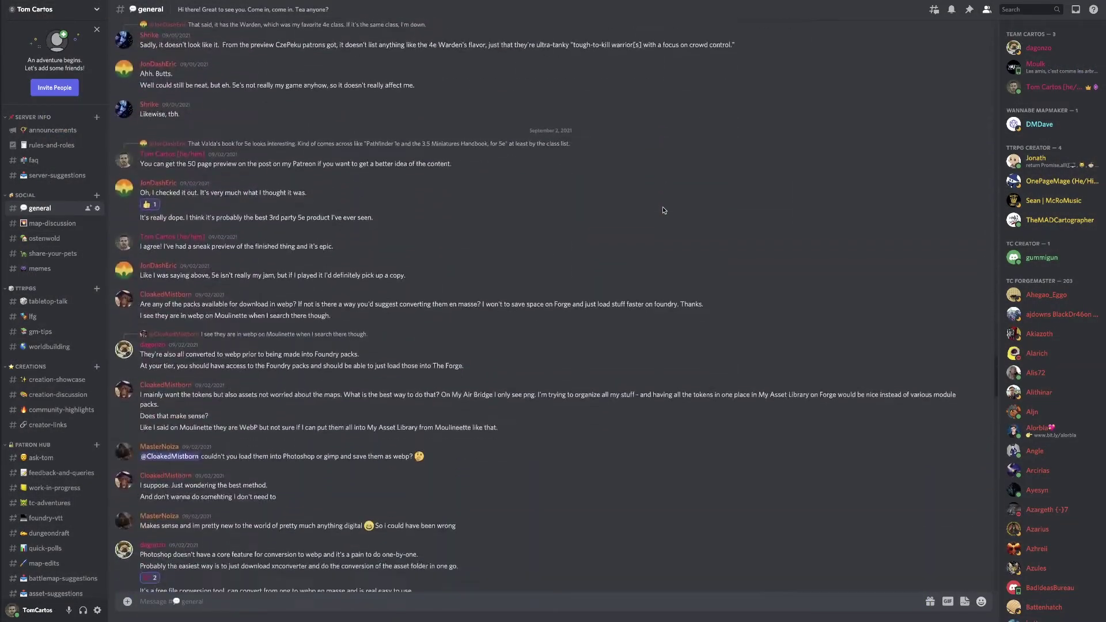
scroll(664, 210, "down", 15)
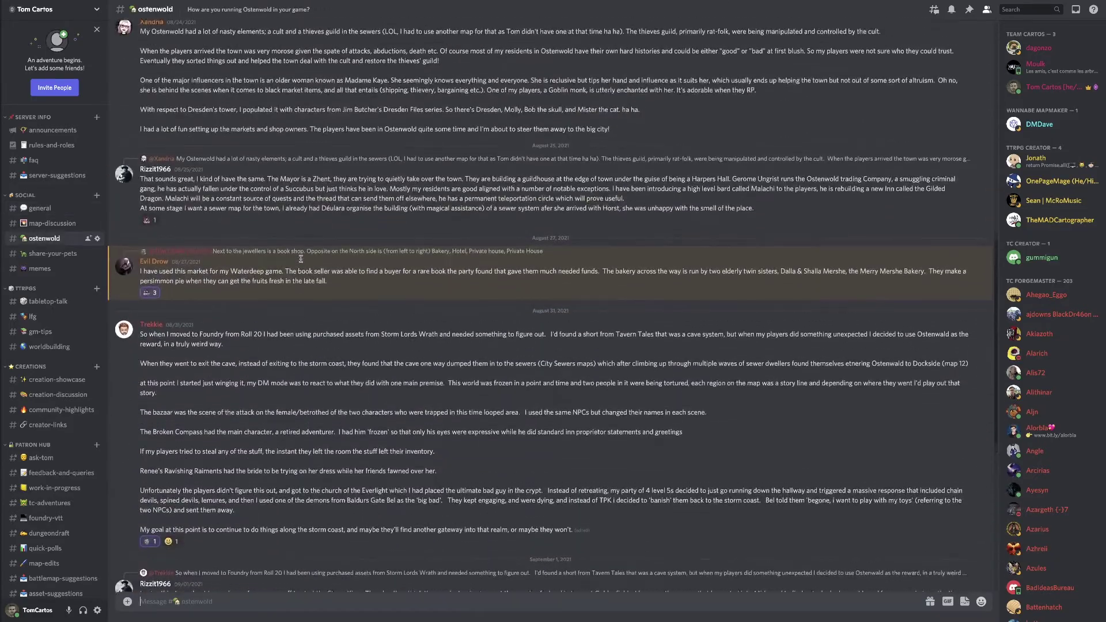
scroll(299, 258, "up", 15)
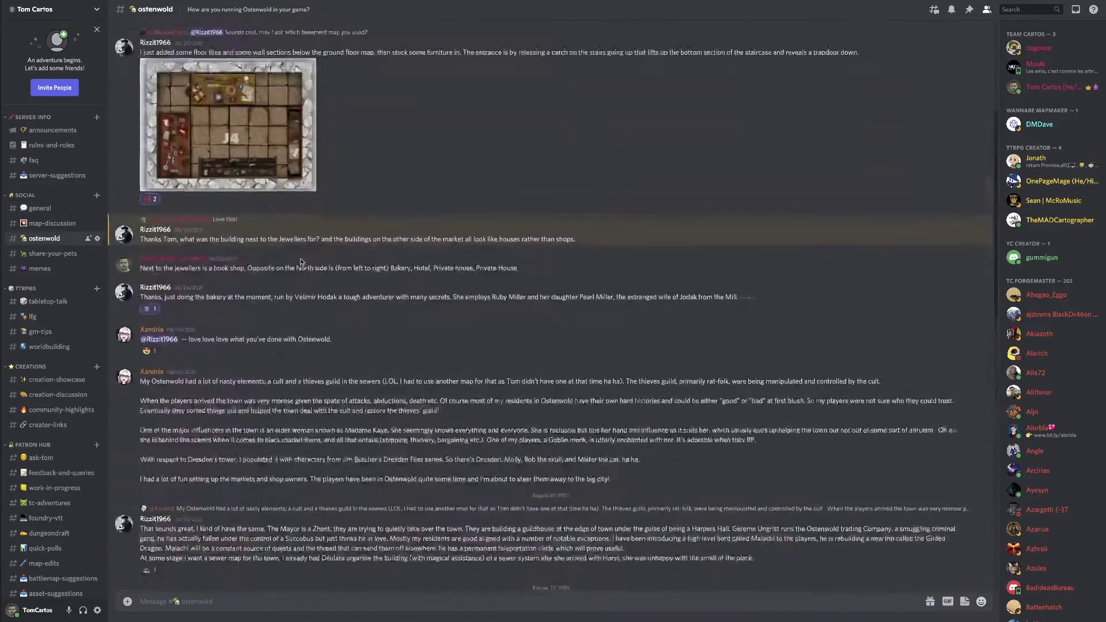
left_click(42, 347)
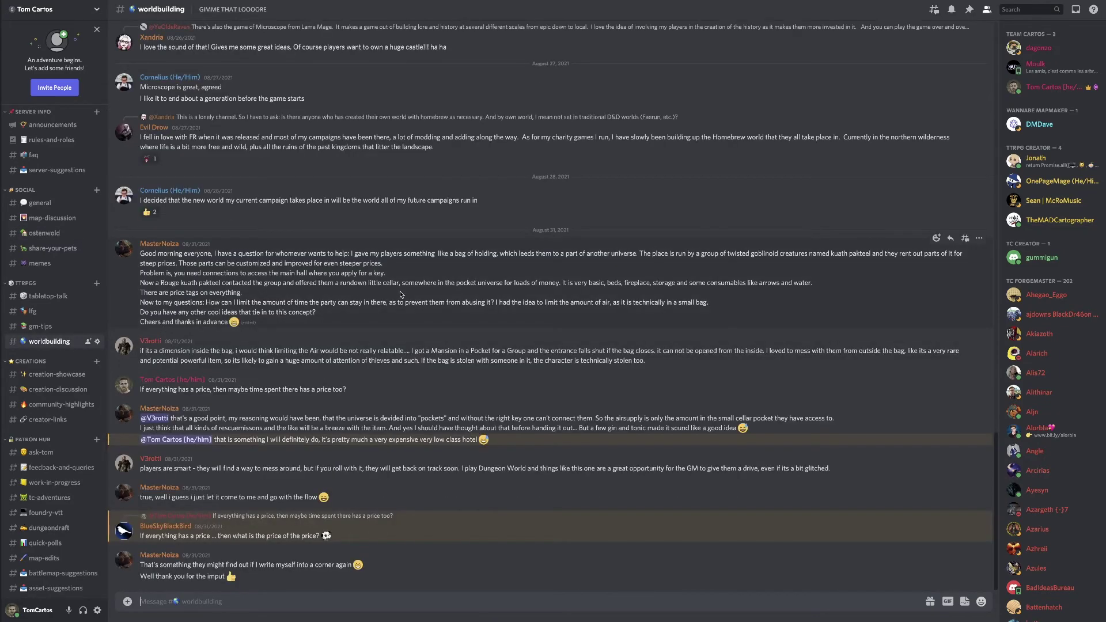